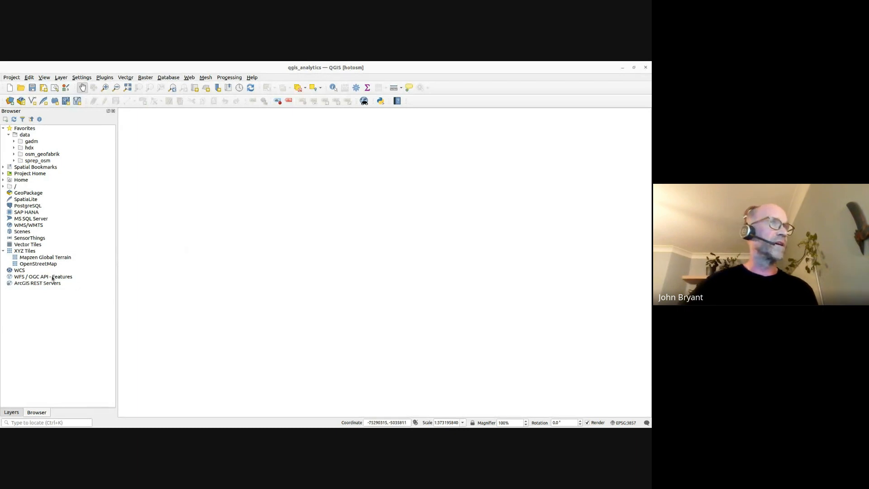
- Add the OpenStreetMap XYZ tiles to the empty map as a basemap
left_click(40, 265)
left_click_drag(40, 266, 219, 232)
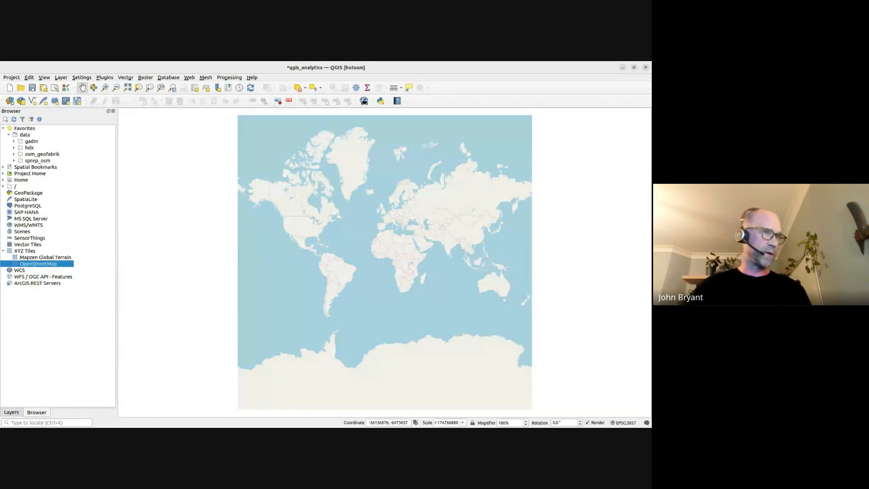
- Find Papua New Guinea with the Nominatim geocoder, zoom the map to it, and clear the search
left_click(46, 422)
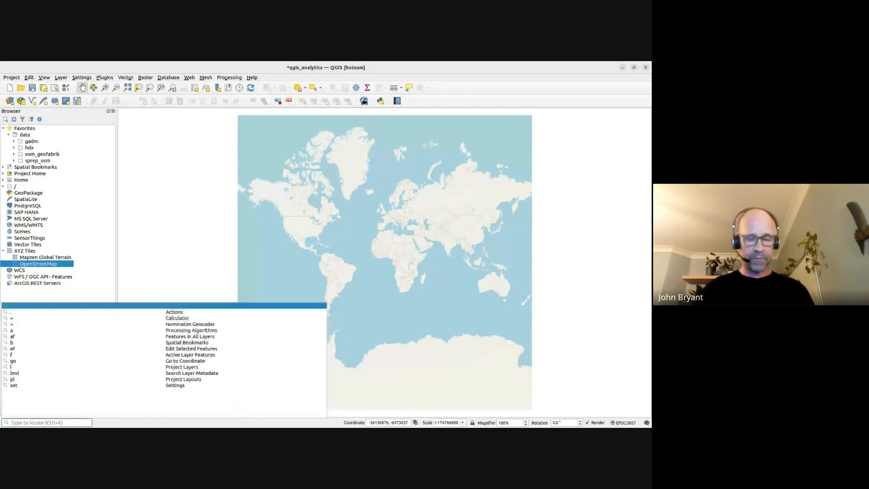
type("> papua")
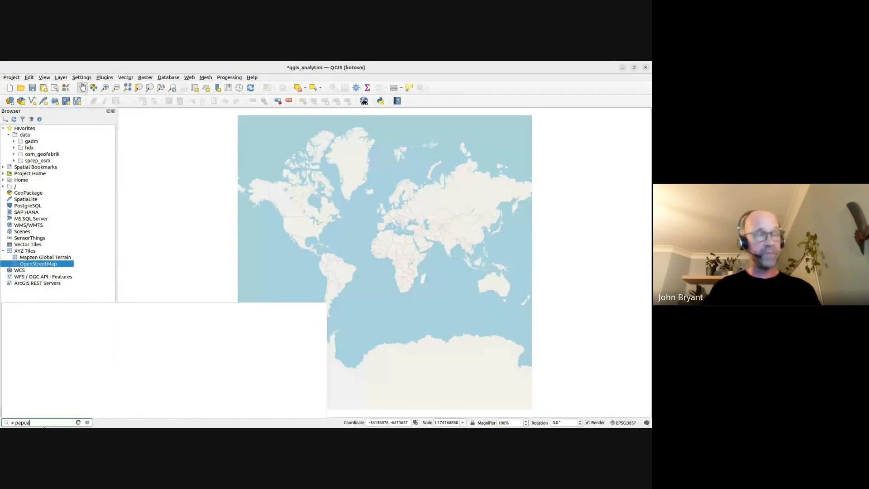
type(" new")
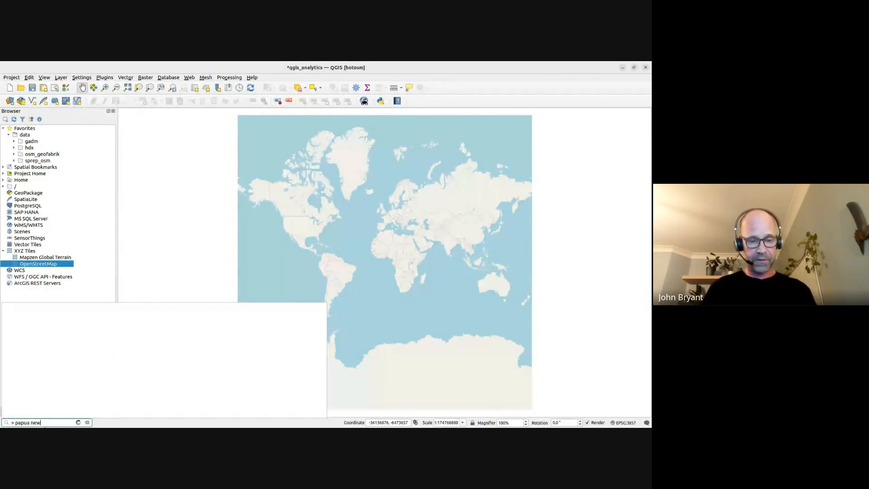
type(" guinea")
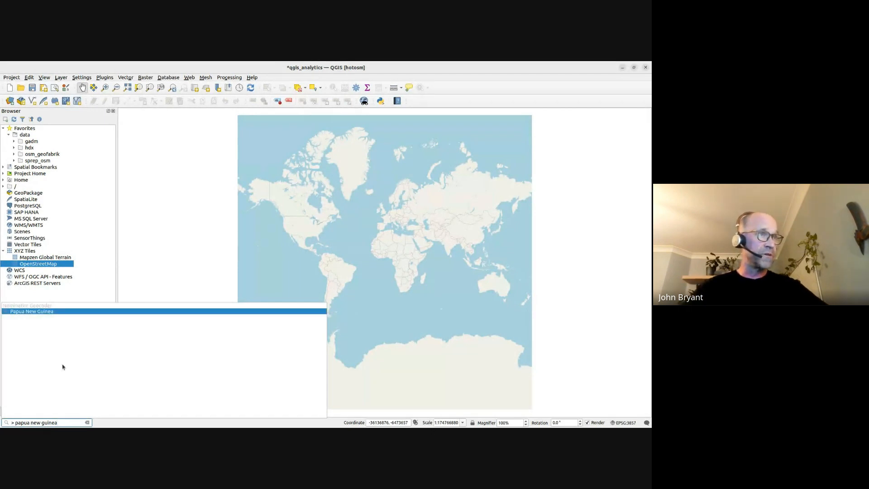
left_click(51, 313)
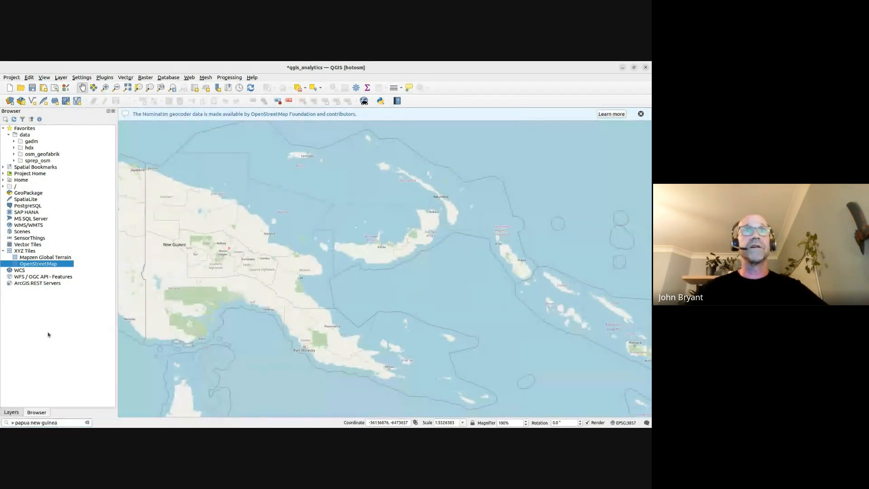
left_click(640, 113)
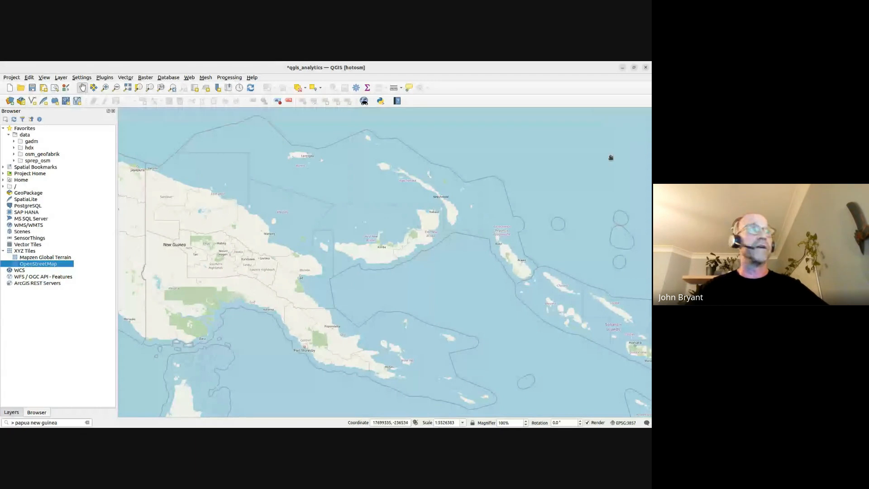
left_click(87, 422)
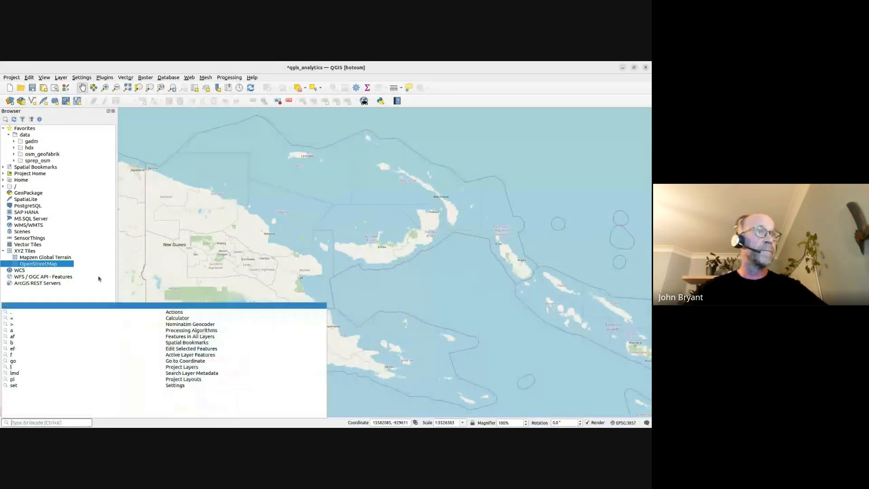
left_click(98, 270)
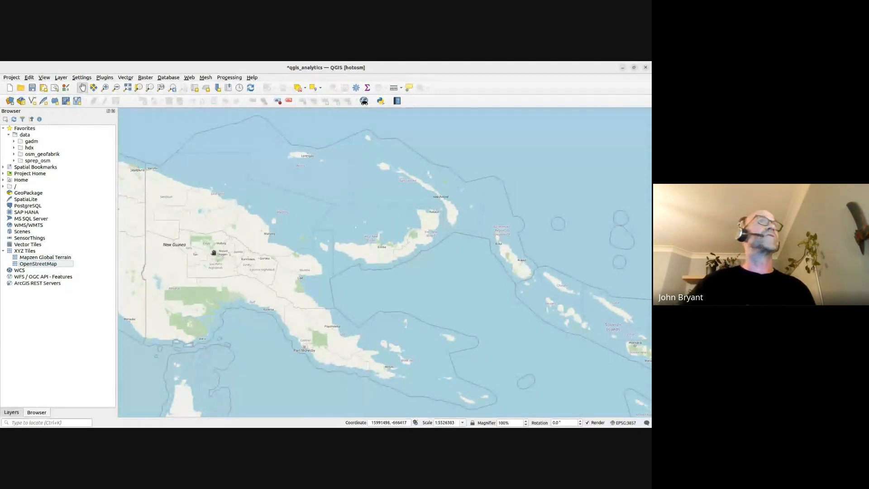
- Save the current map extent as a spatial bookmark named Papua New Guinea in Project Bookmarks
left_click(228, 91)
left_click(290, 172)
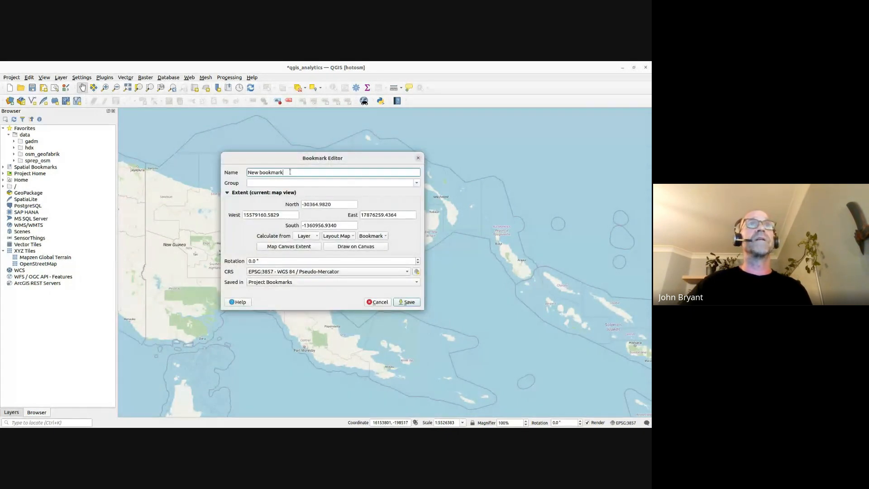
key("ctrl+a")
type("Papua")
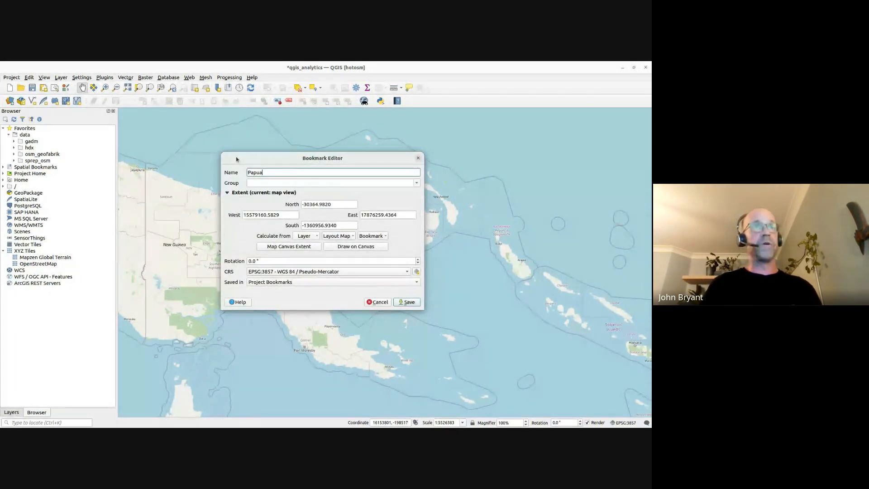
type(" New Guine")
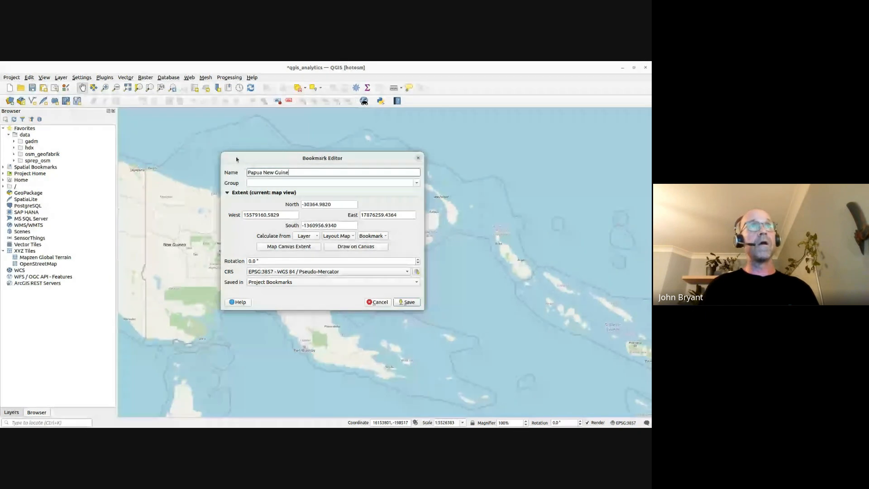
type("a")
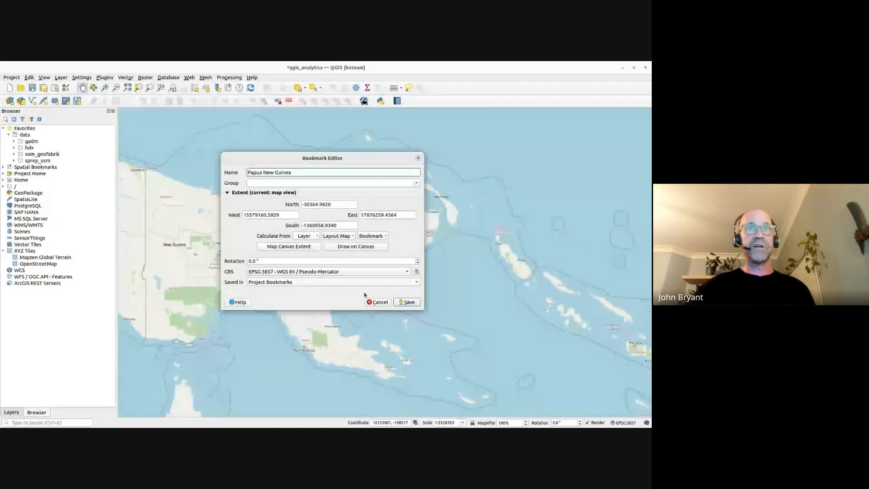
left_click(406, 302)
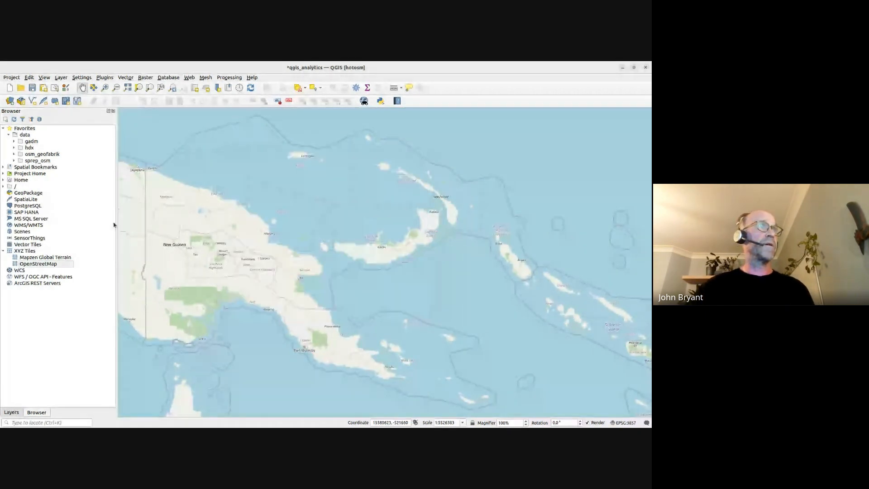
- Test the Papua New Guinea bookmark by moving the map away and returning to it, and save the project
left_click(4, 167)
left_click(10, 173)
scroll(295, 205, "down", 3)
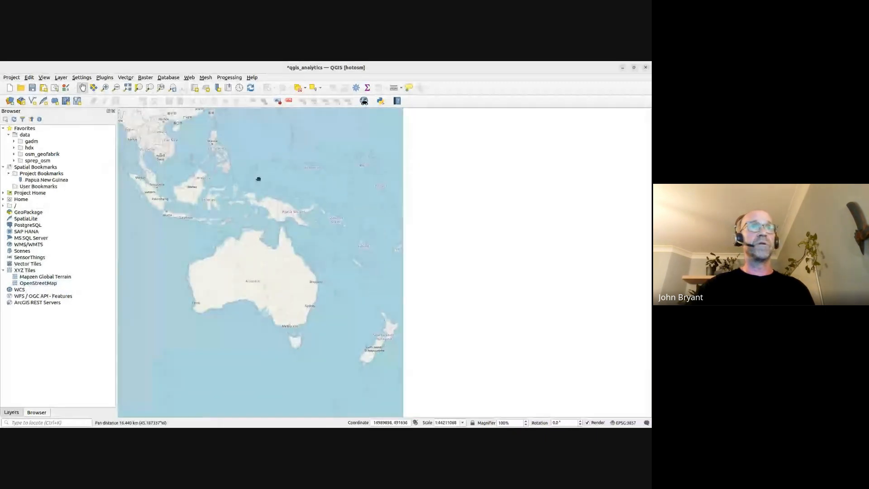
left_click_drag(258, 178, 158, 185)
double_click(30, 181)
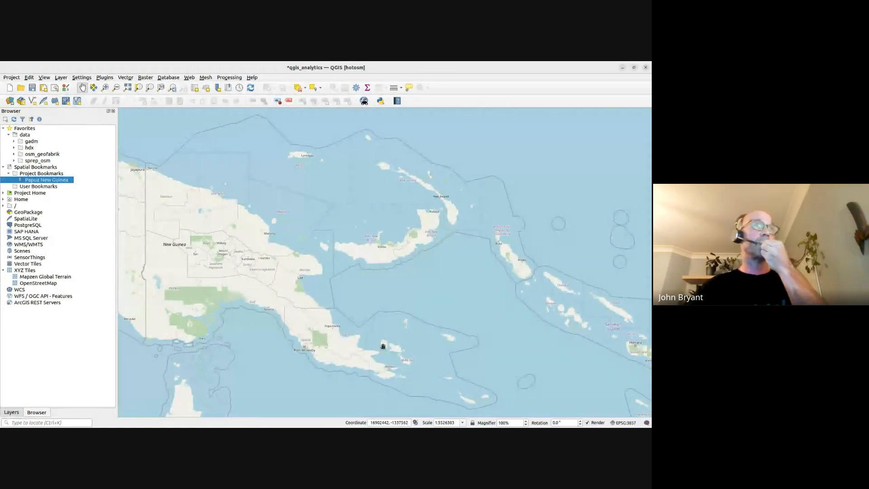
left_click(32, 88)
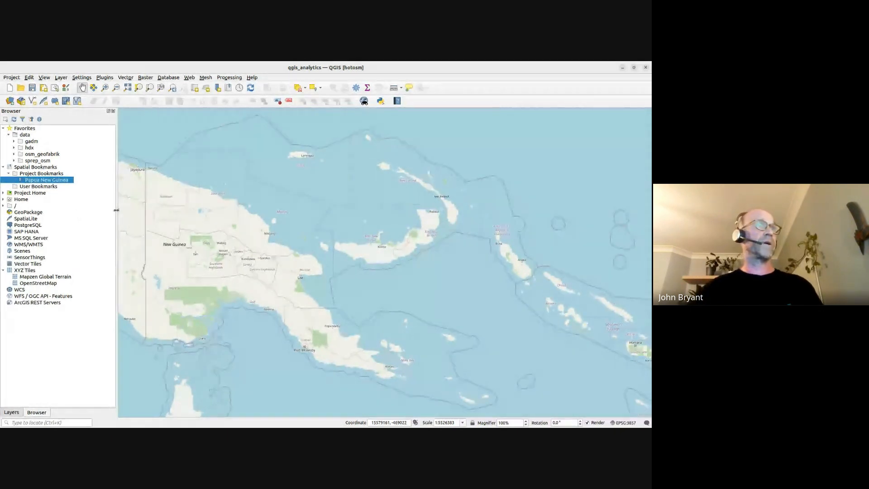
left_click_drag(116, 211, 107, 211)
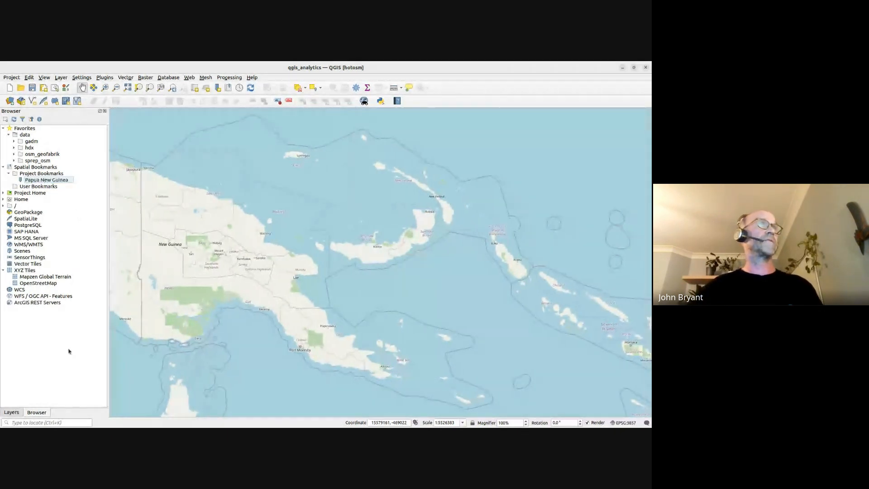
- Find the QuickMapServices plugin in the plugin repository and install it
left_click(104, 77)
left_click(131, 86)
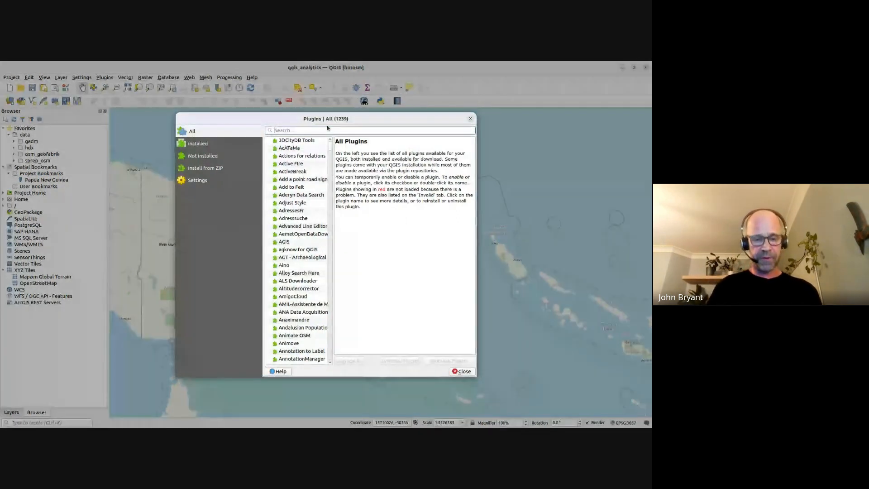
type("quickma")
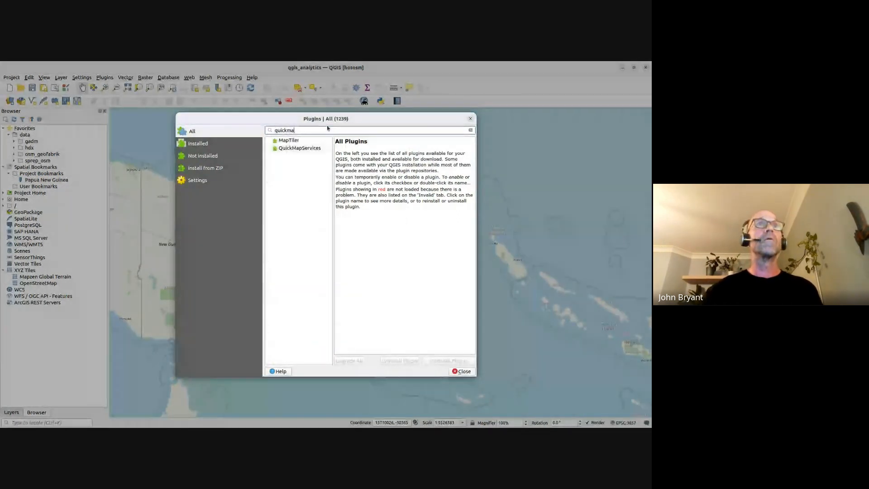
left_click(282, 148)
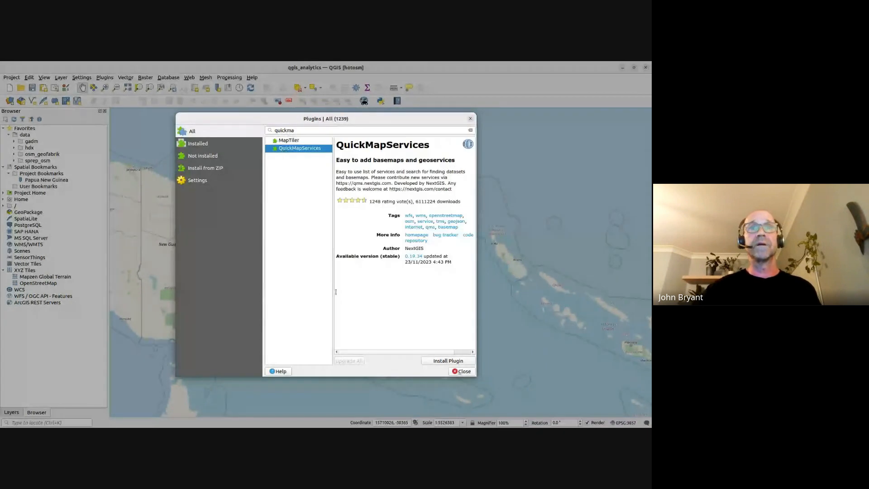
left_click(446, 360)
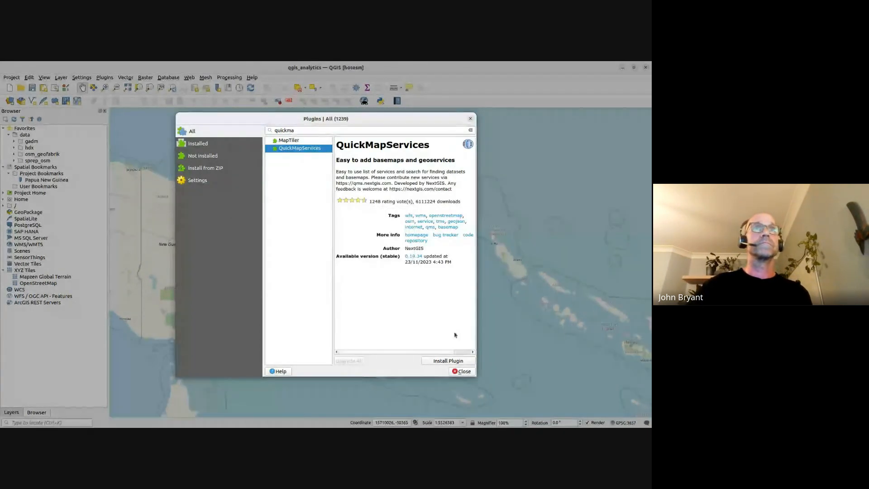
left_click(468, 372)
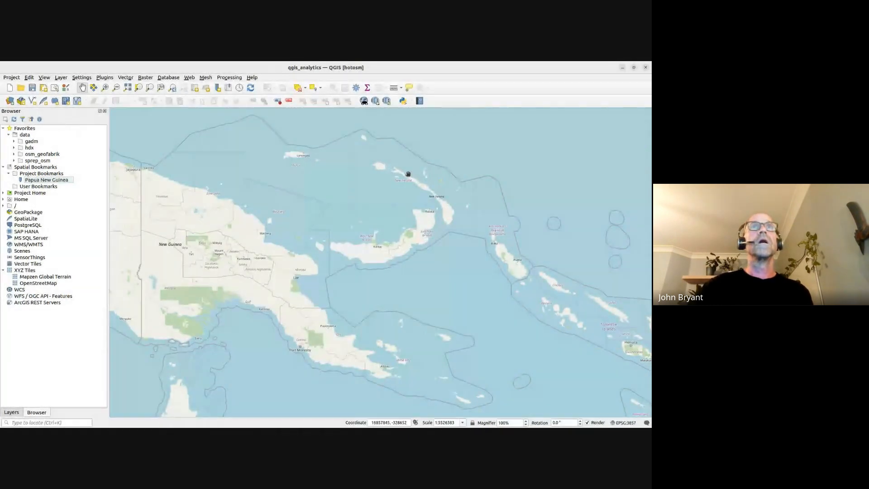
- Download the contributed services pack in the QuickMapServices settings
left_click(386, 101)
left_click(392, 159)
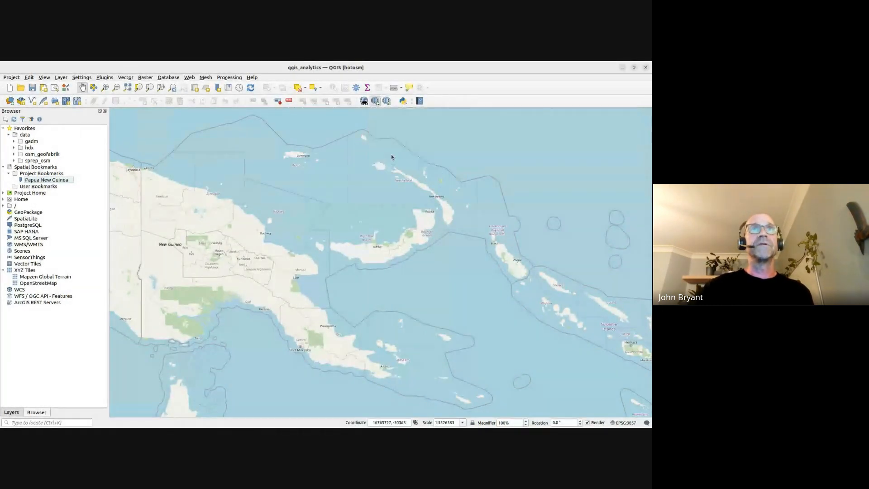
left_click(376, 169)
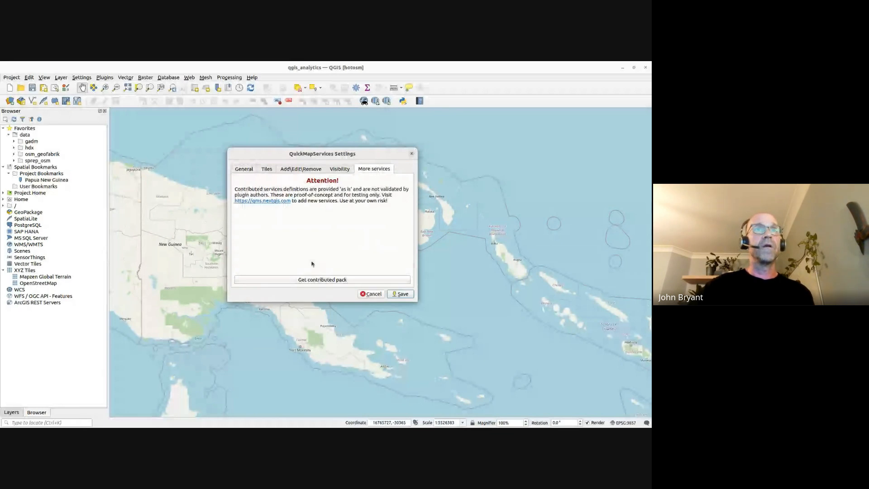
left_click(315, 277)
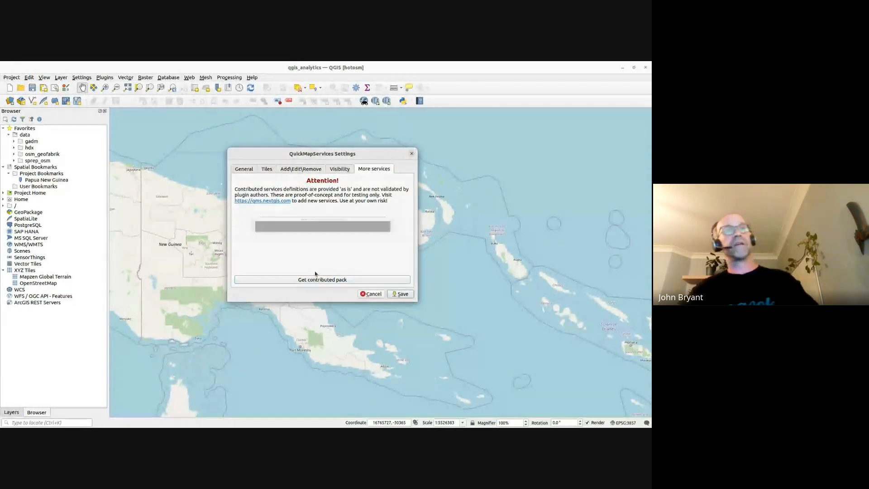
left_click(373, 240)
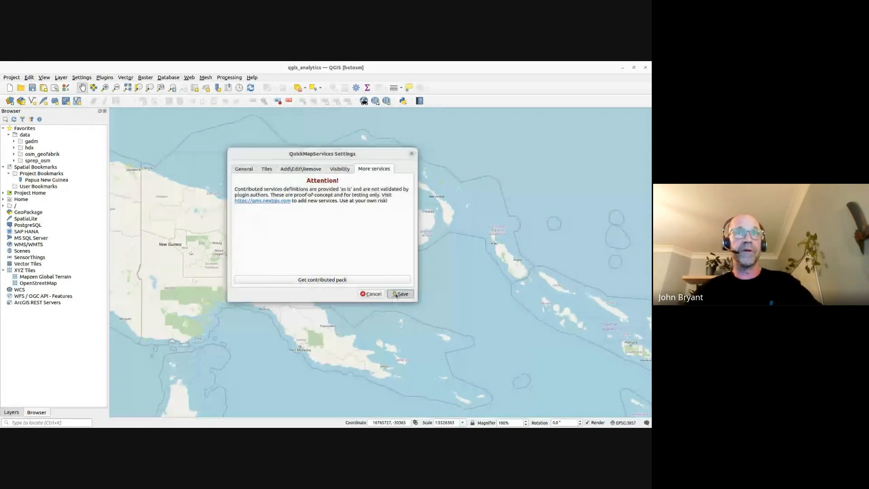
left_click(411, 154)
- Add the Bing Satellite basemap from QuickMapServices
left_click(375, 100)
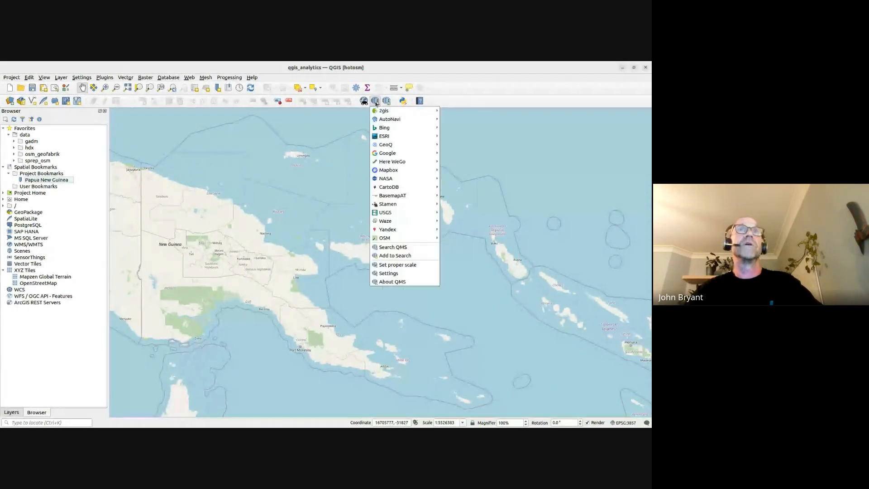
mouse_move(384, 131)
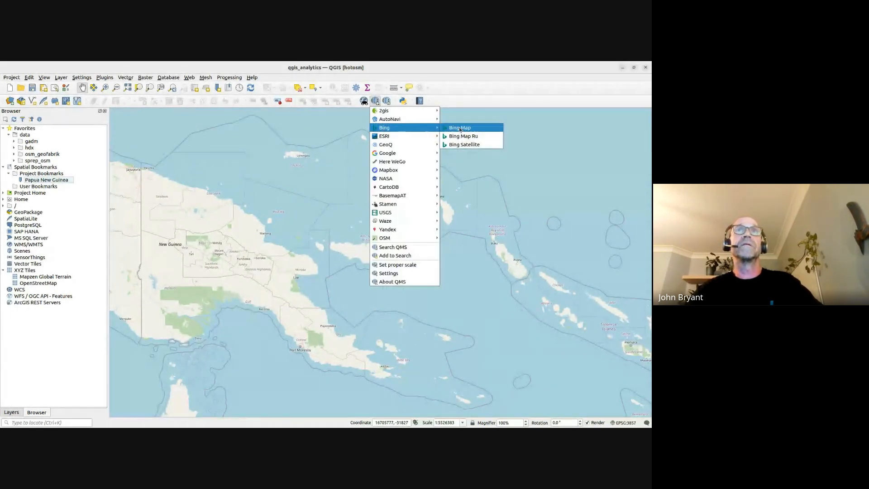
left_click(461, 145)
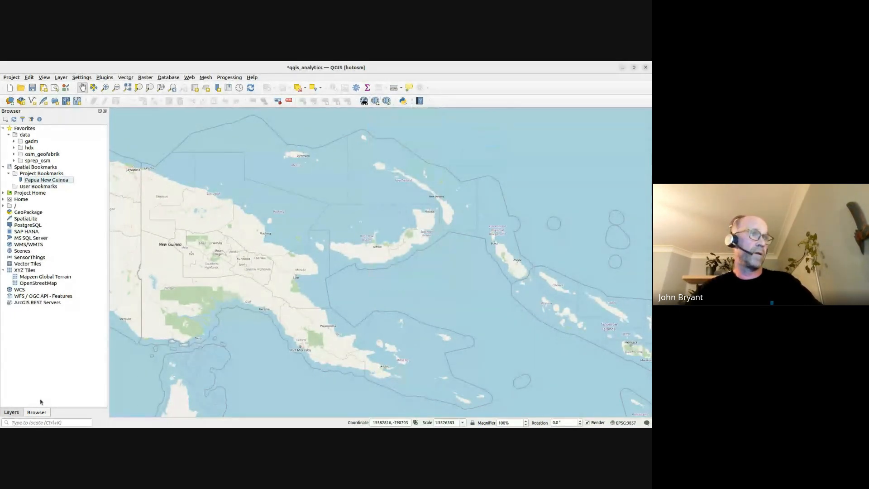
- Hide the OpenStreetMap layer so that only the satellite basemap is displayed, and save the project
left_click(20, 412)
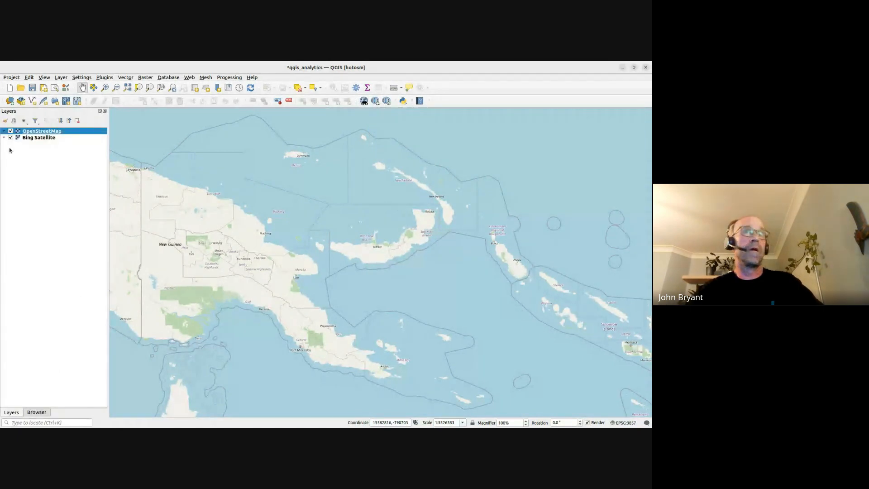
left_click(11, 131)
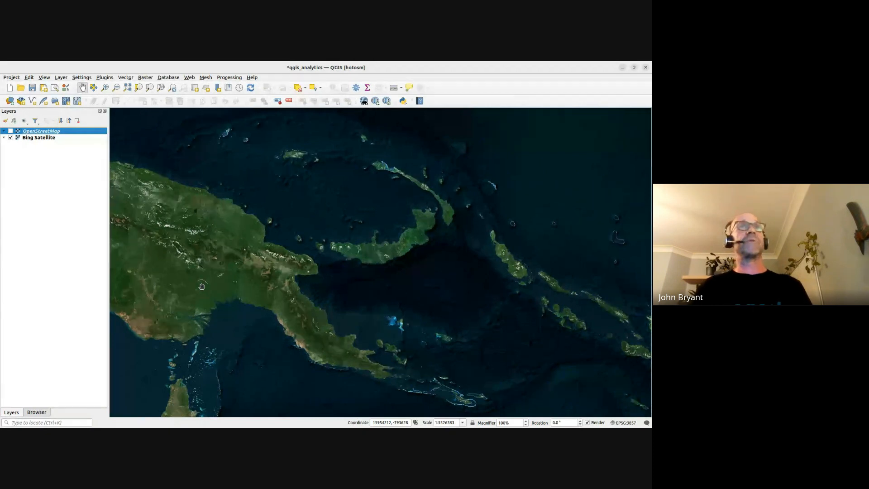
left_click(32, 87)
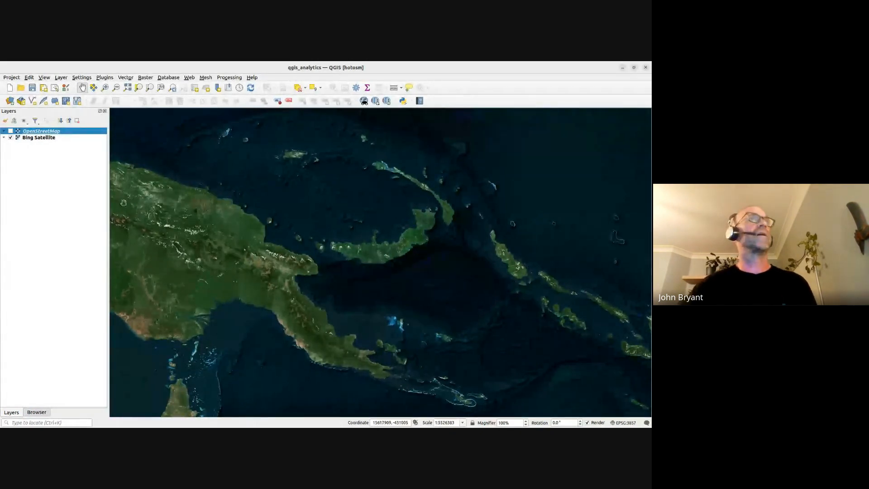
- Find the QuickOSM plugin in the plugin repository and install it
left_click(104, 77)
left_click(120, 86)
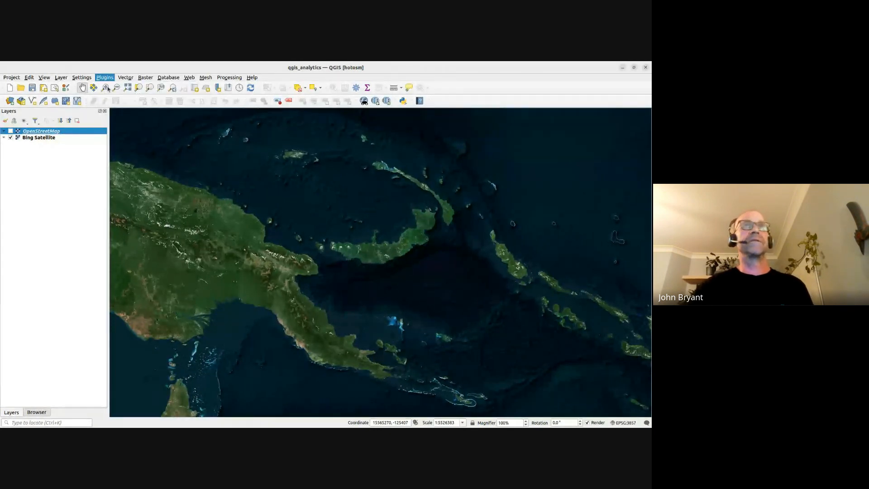
key("BackSpace")
key("BackSpace")
key("BackSpace")
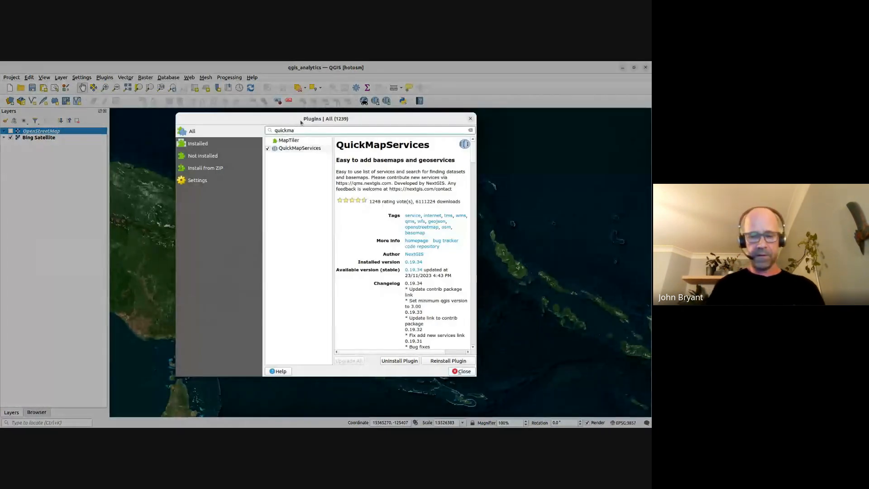
type("kosm")
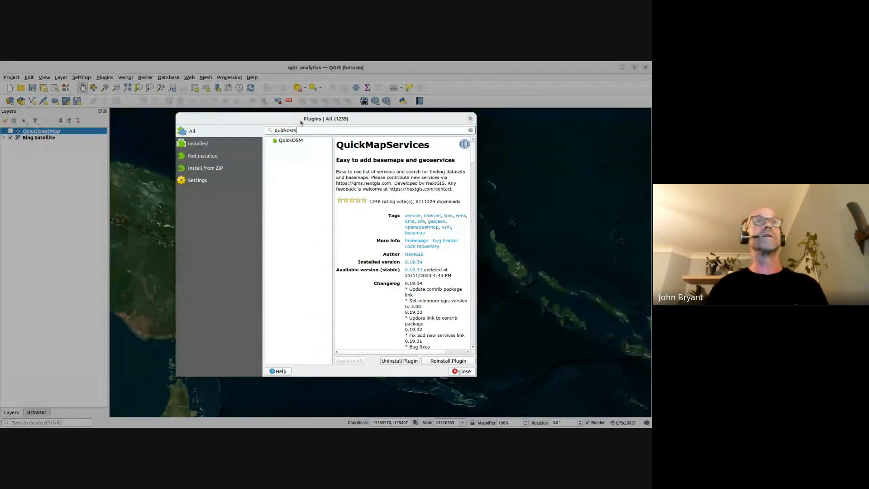
left_click(294, 142)
left_click(441, 361)
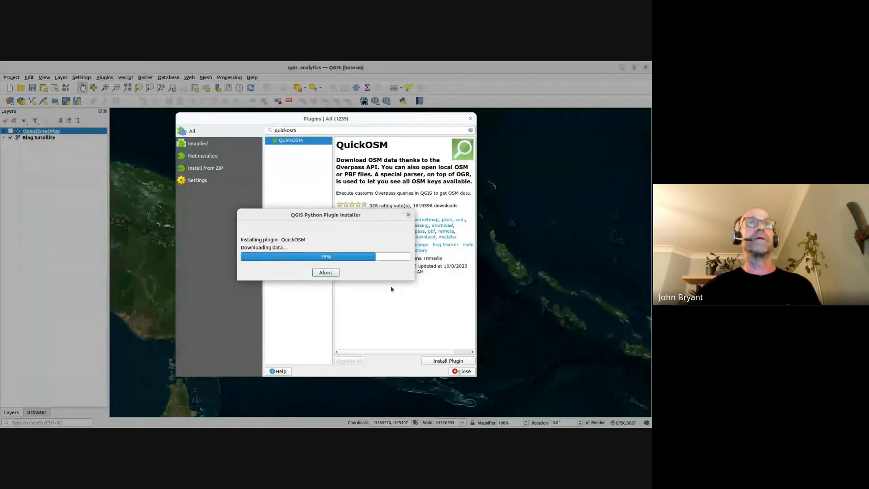
left_click(458, 370)
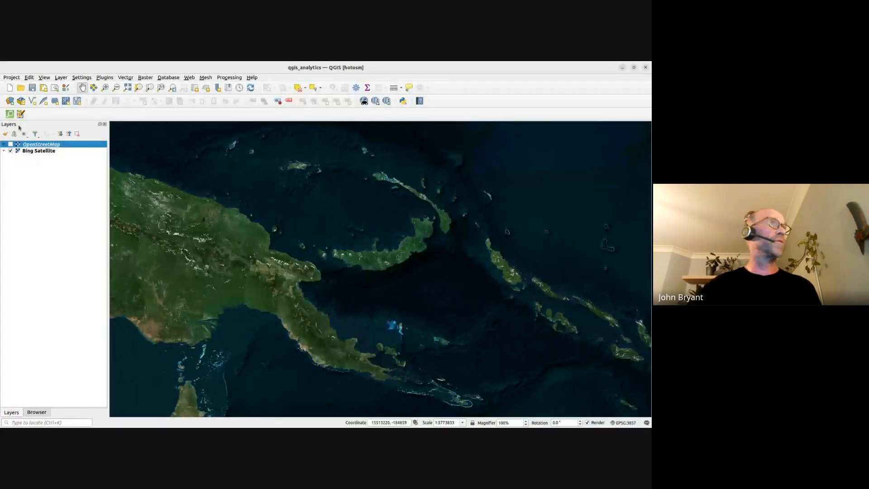
- Dock the QuickOSM toolbar at the end of the existing toolbar row and open QuickOSM, accepting the OpenStreetMap copyright notice
left_click_drag(3, 114, 439, 104)
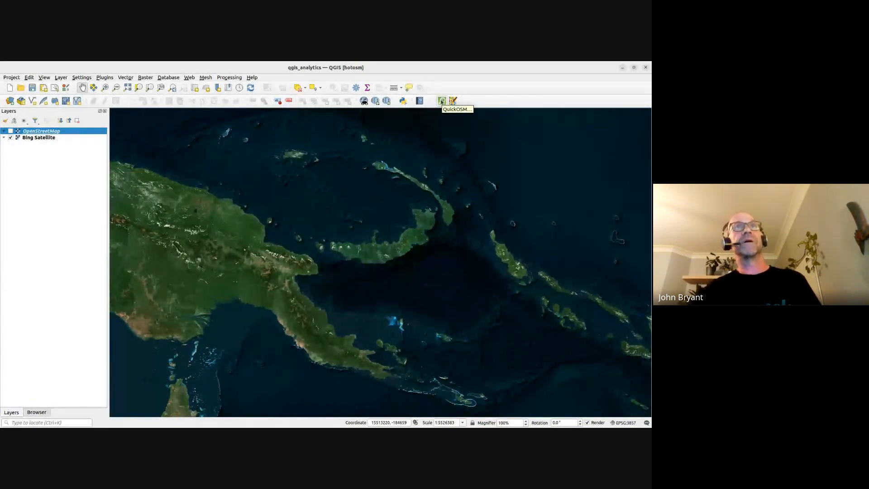
left_click(442, 101)
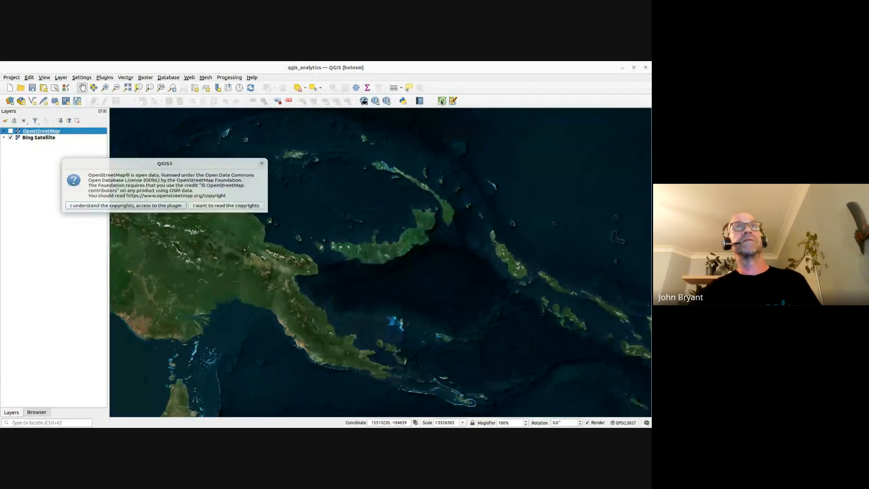
left_click(156, 210)
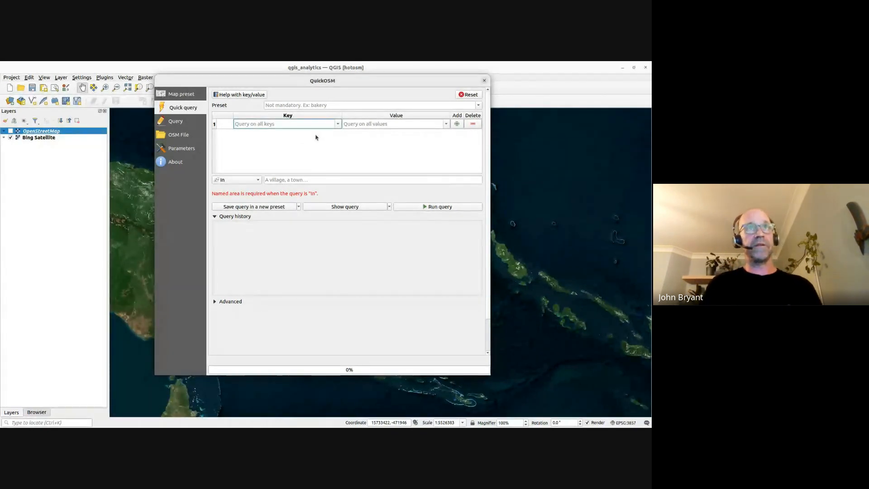
- Set up a quick query for the key admin_level with value 2 in Papua New Guinea
type("admin")
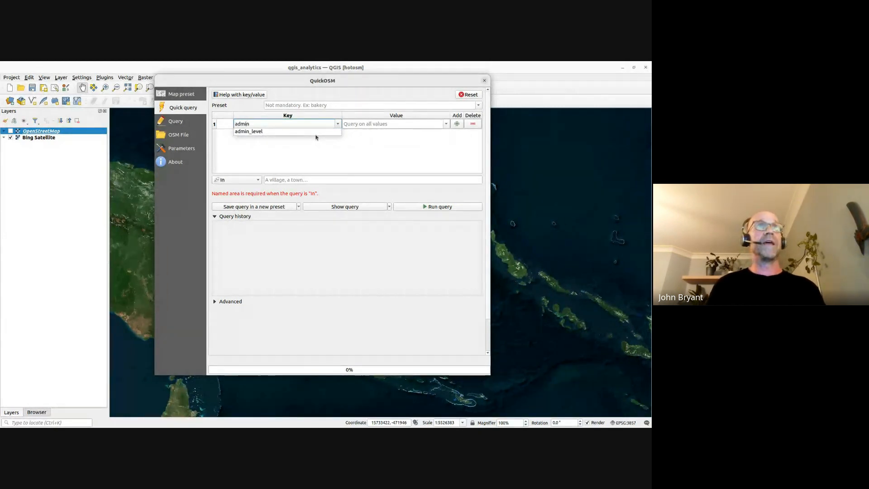
key("Down")
key("Return")
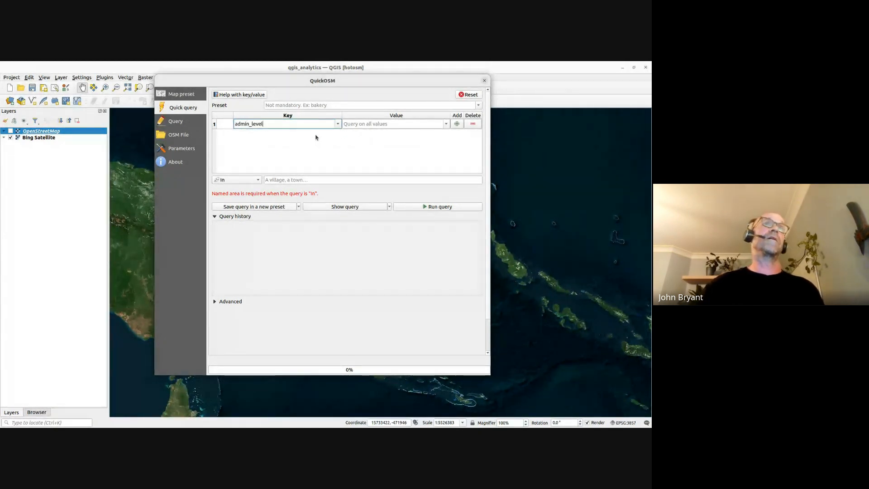
left_click(370, 123)
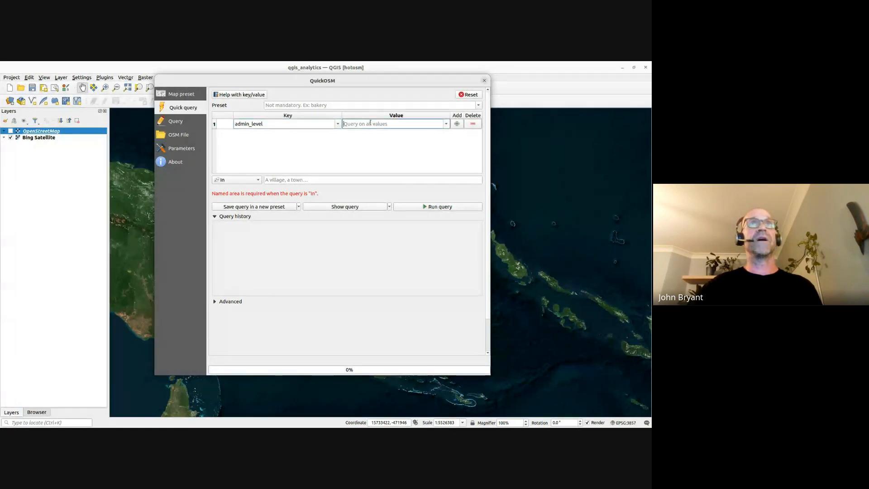
type("2")
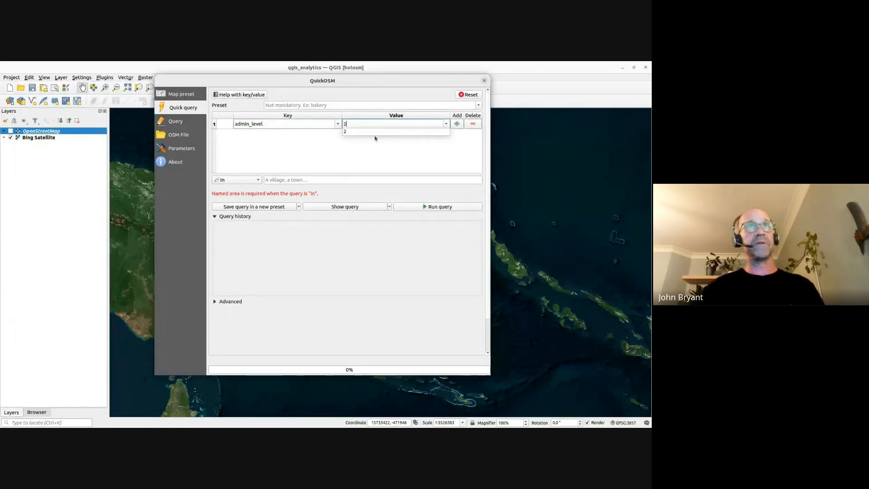
left_click(369, 131)
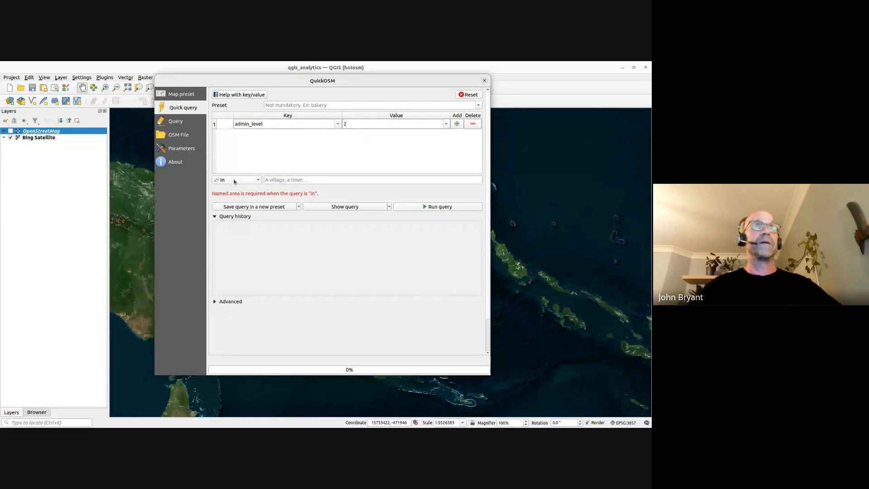
left_click(300, 179)
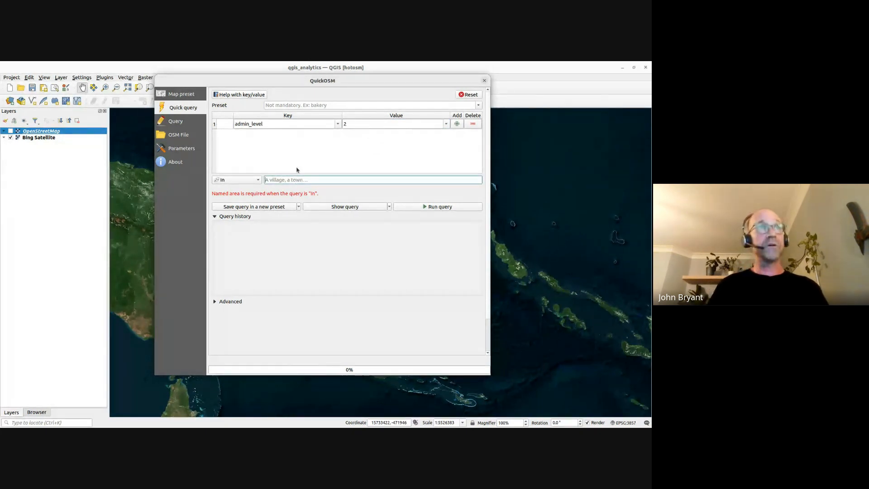
type("Papua")
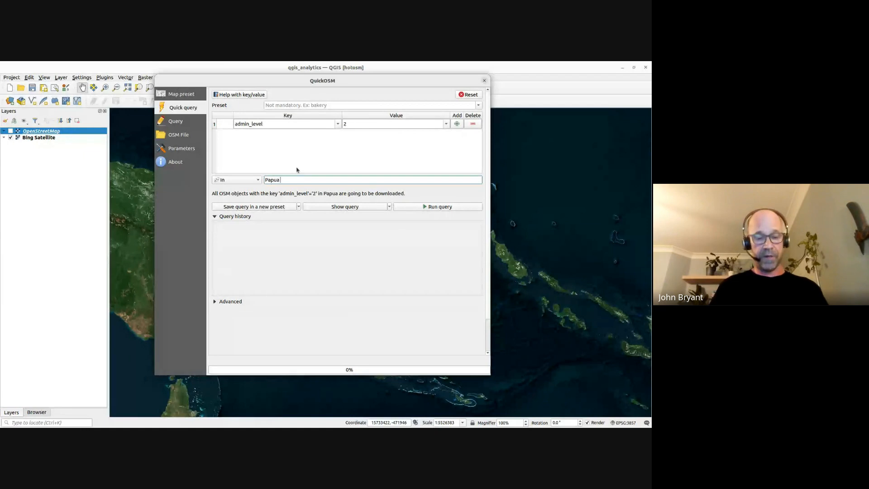
type(" New Guinea")
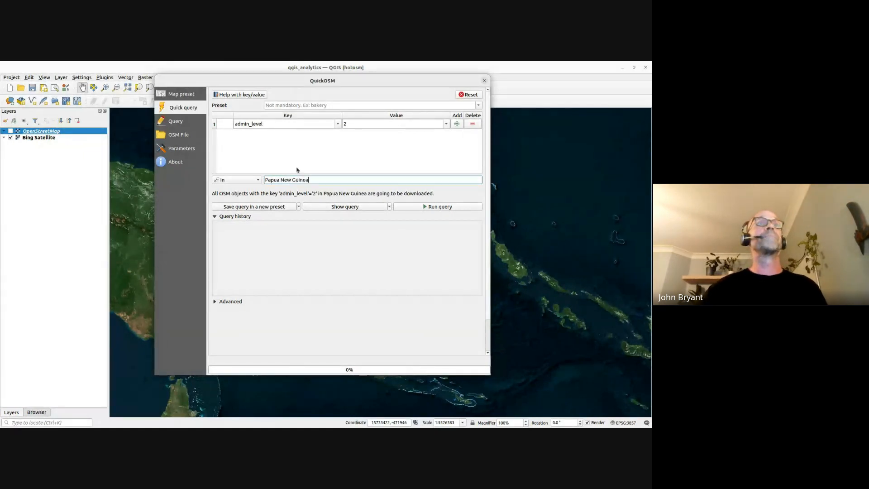
- Limit the query output to multipolygons and set the project folder 6_intro_to_basic_qgis_analytics as the output directory
left_click(215, 301)
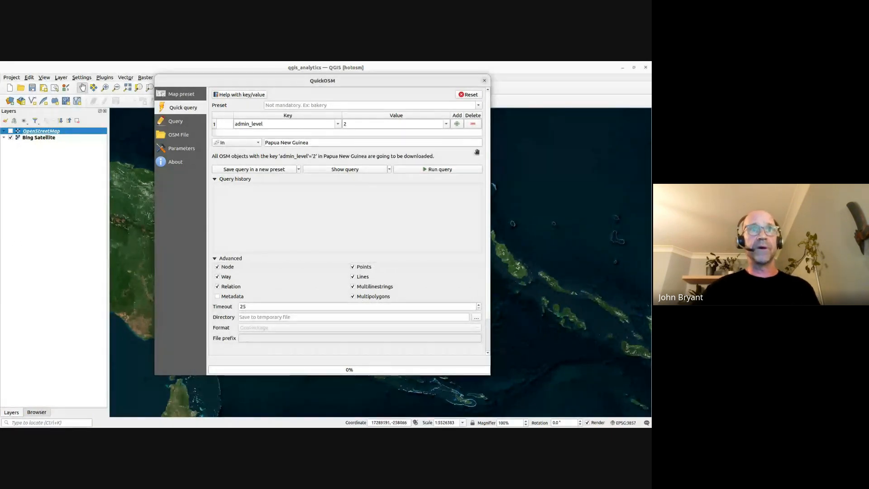
left_click(353, 287)
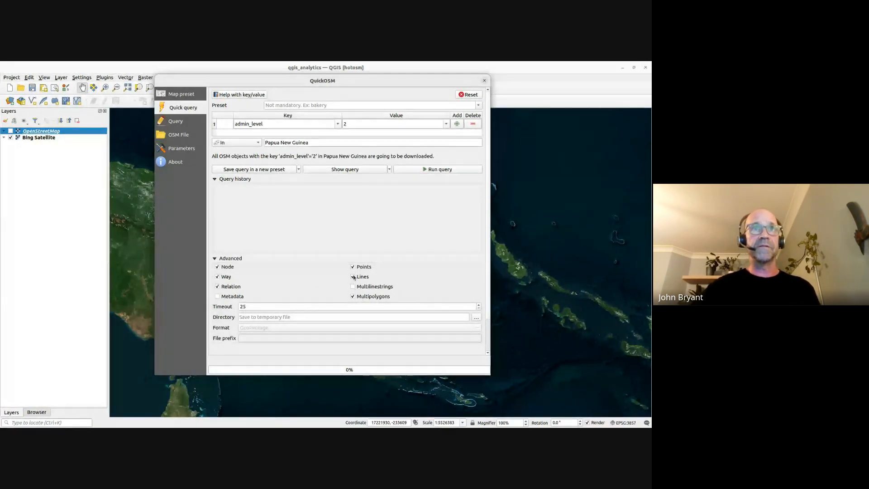
left_click(353, 277)
left_click(352, 266)
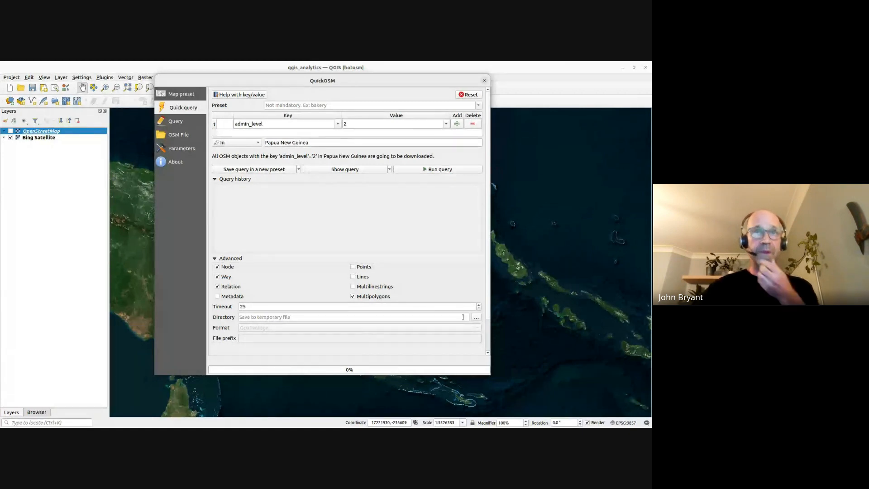
left_click(476, 318)
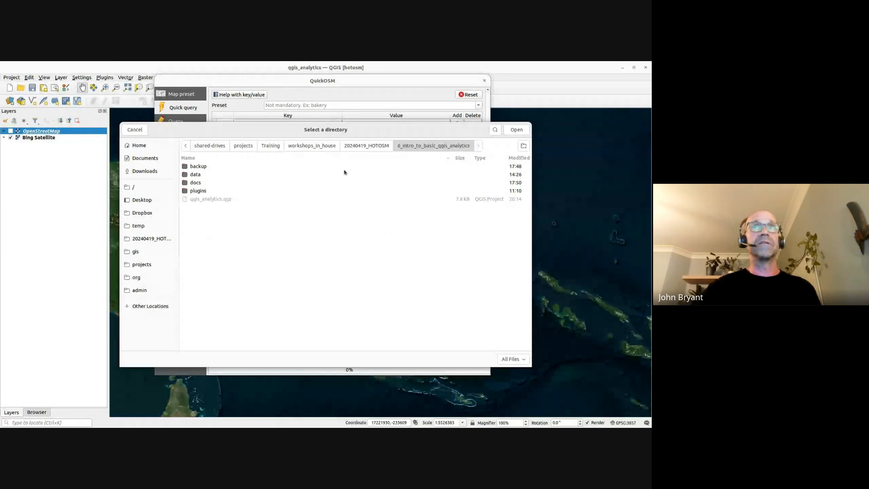
left_click(521, 130)
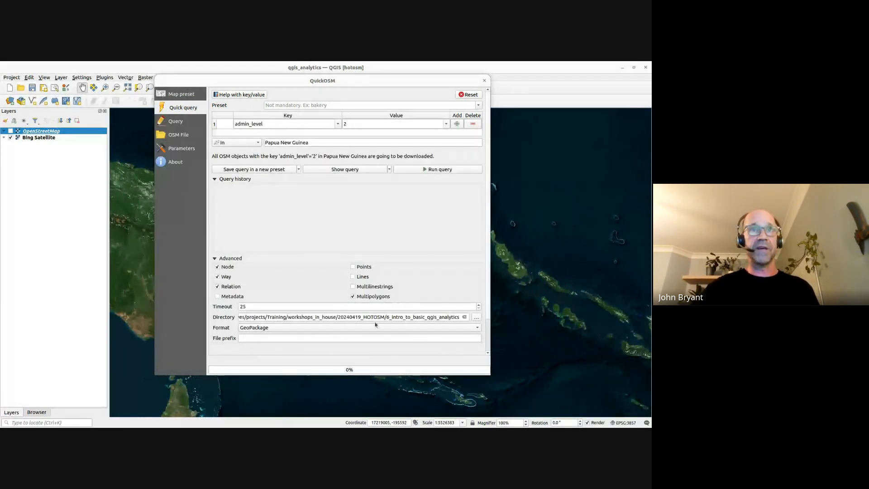
- Run the query to load the Papua New Guinea boundary layer, and save the project
left_click(418, 170)
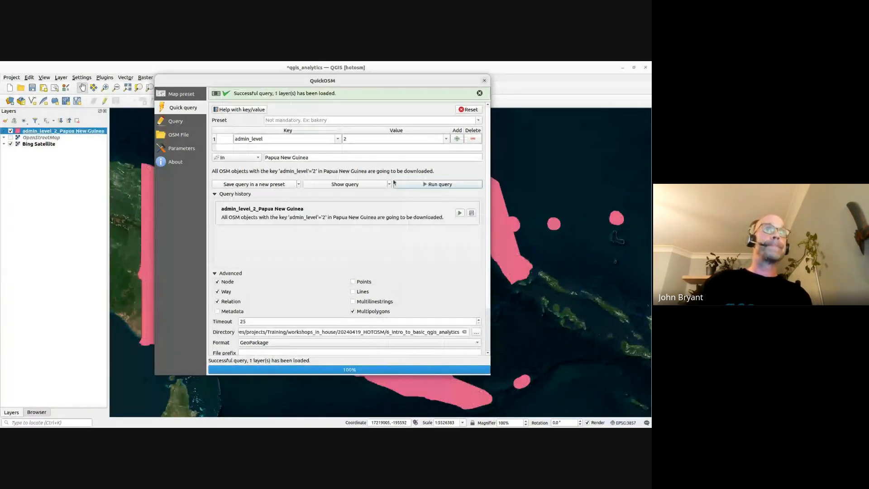
left_click(484, 80)
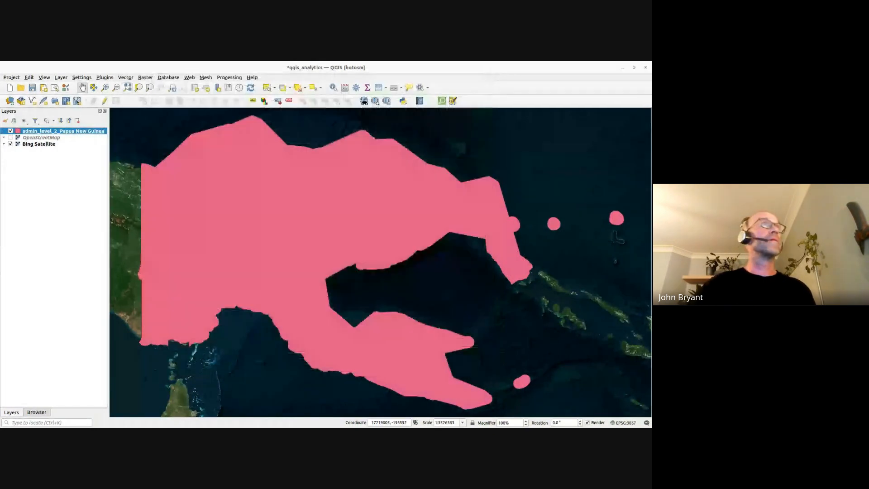
left_click(32, 88)
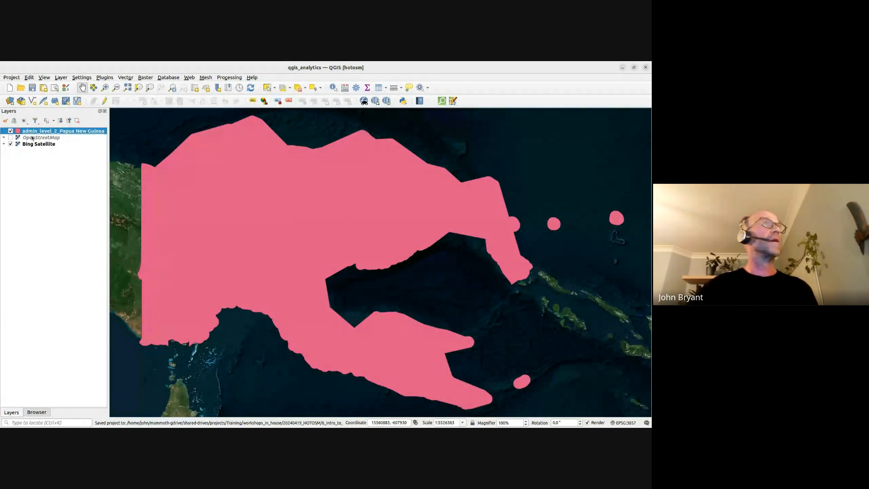
left_click(10, 131)
left_click(11, 131)
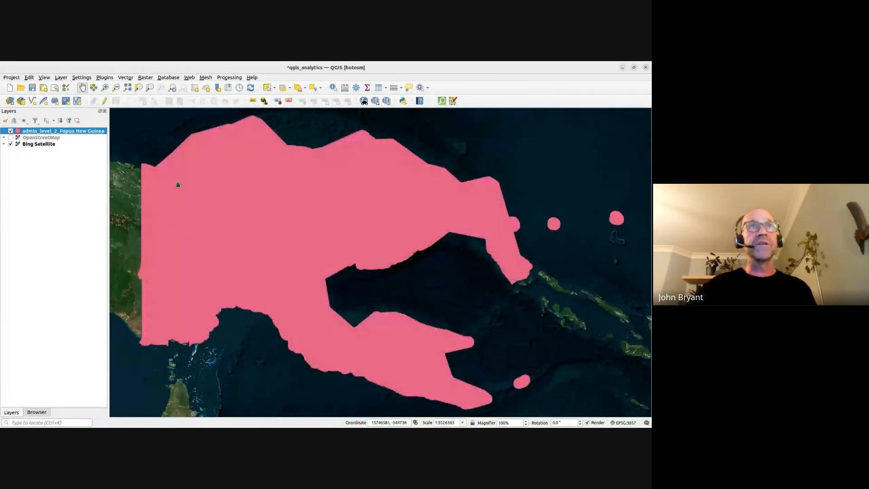
- Change the styling of the Papua New Guinea boundary layer from Single Symbol to Inverted Polygons
mouse_move(79, 133)
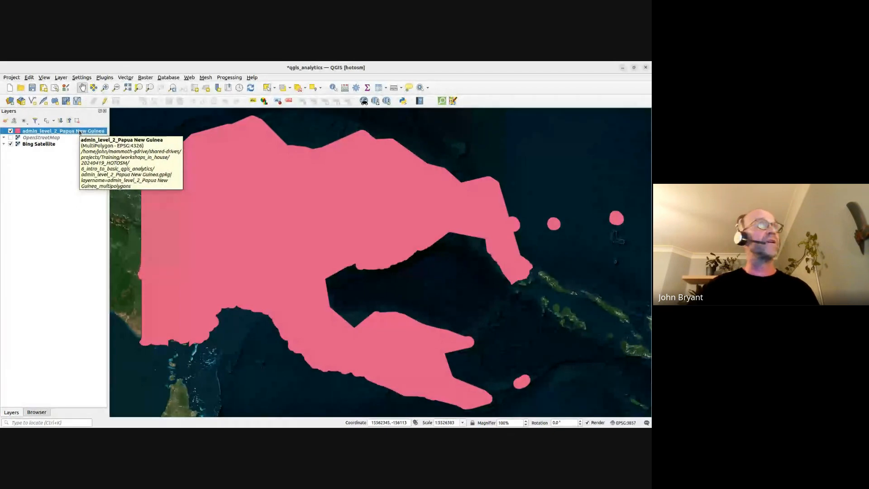
key("F7")
key("F7")
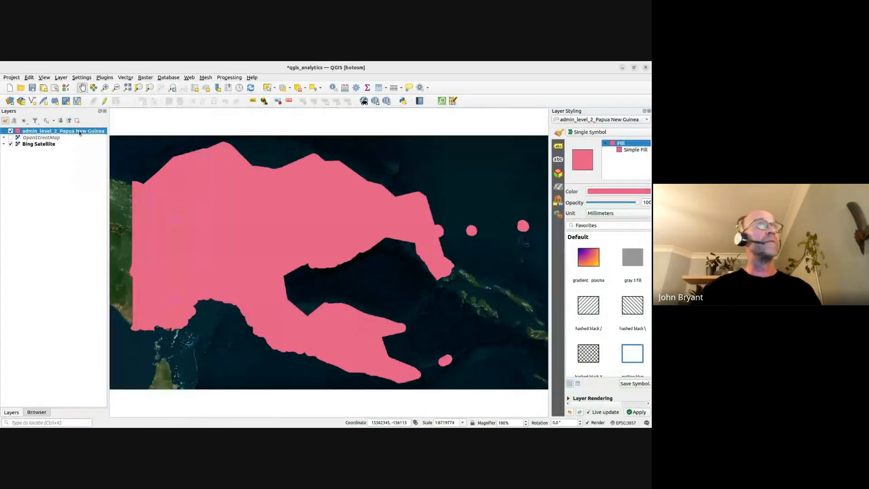
left_click(8, 121)
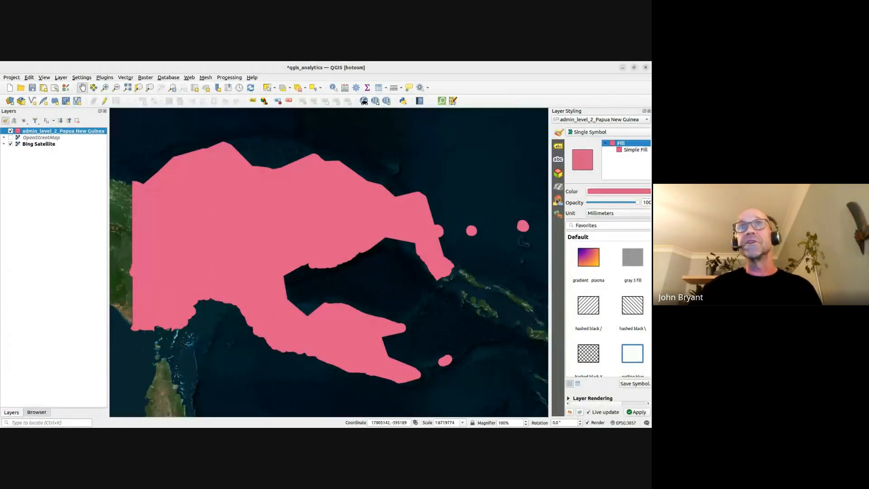
scroll(572, 290, "down", 2)
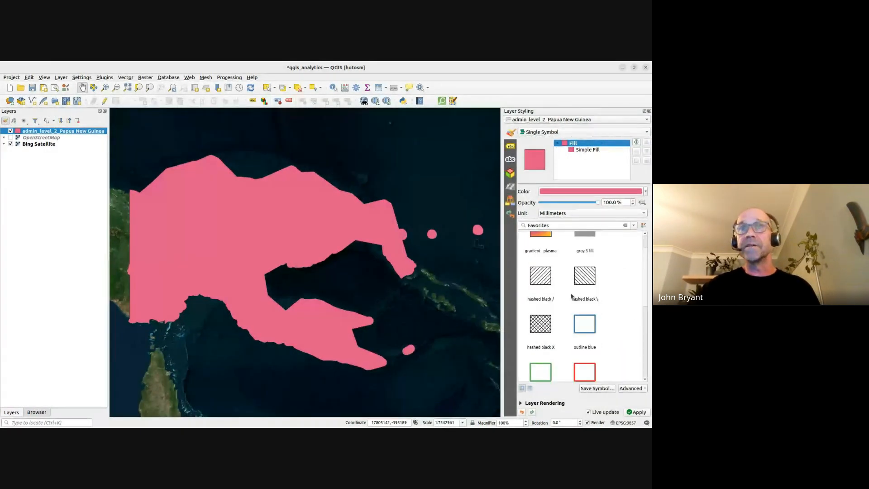
scroll(571, 293, "up", 2)
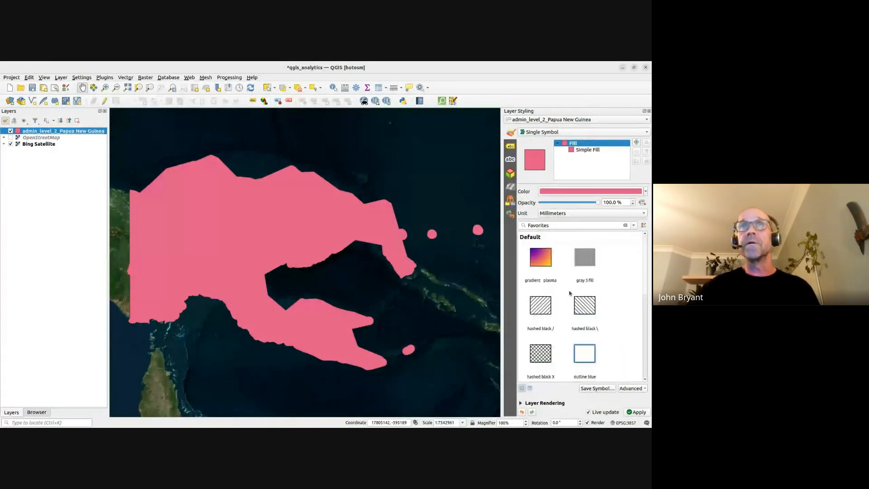
left_click(553, 132)
left_click(553, 175)
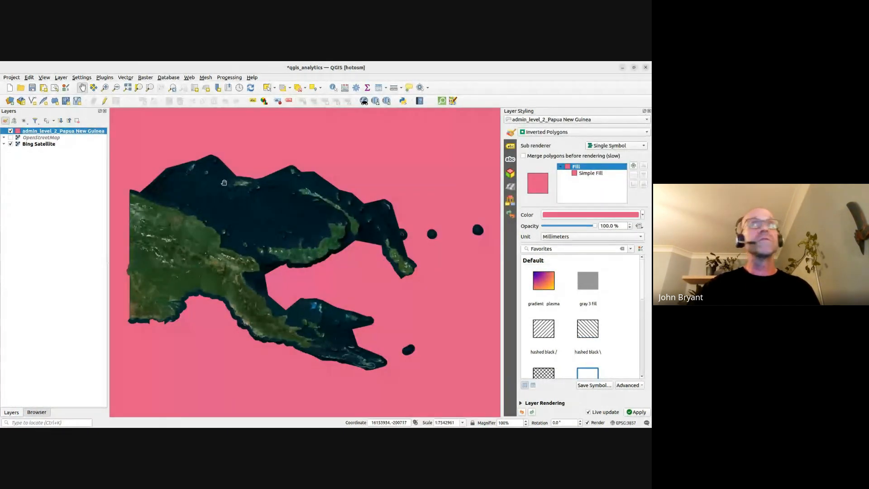
- Set the boundary layer's simple fill to white (#ffffff) with 25% opacity
left_click(597, 173)
left_click(605, 230)
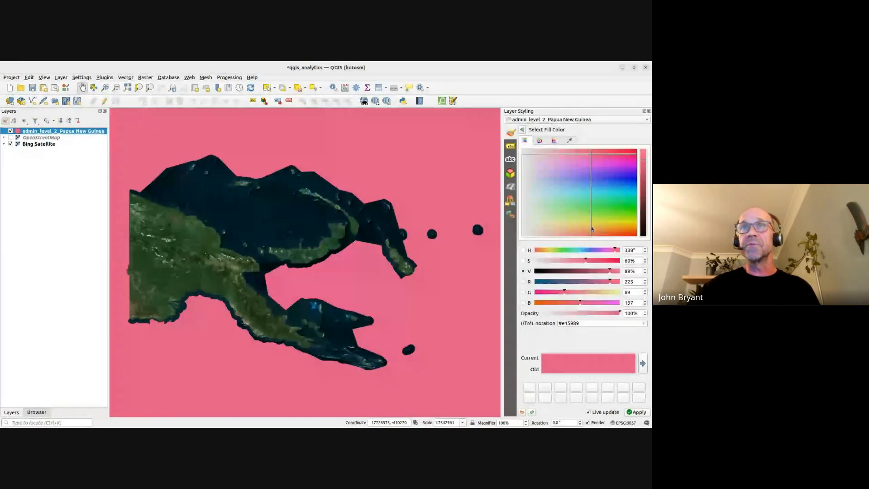
left_click(539, 141)
left_click(556, 215)
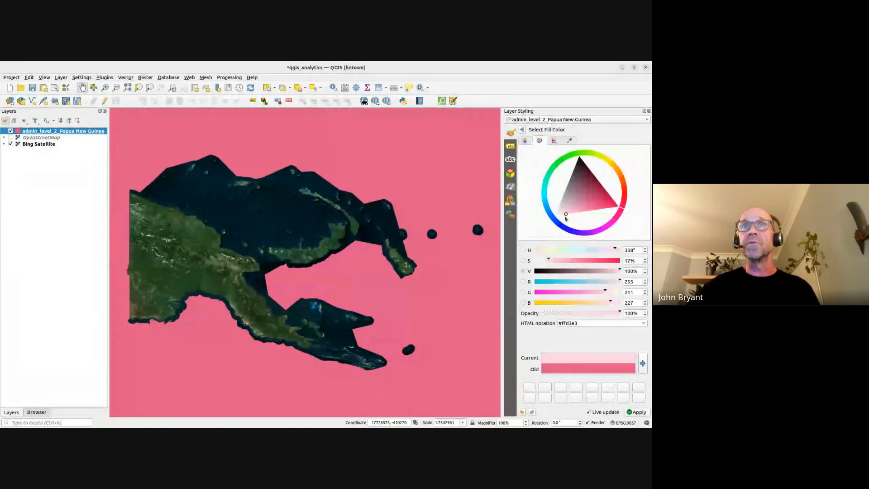
left_click_drag(595, 316, 564, 315)
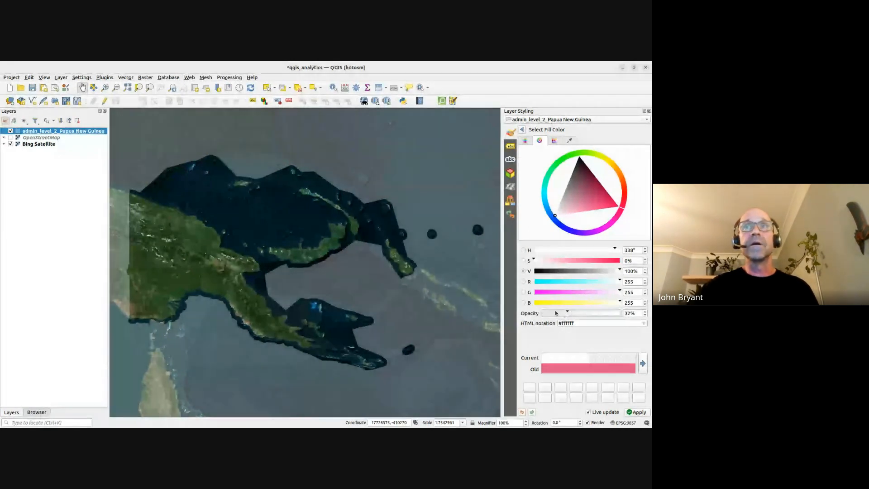
left_click_drag(563, 314, 562, 314)
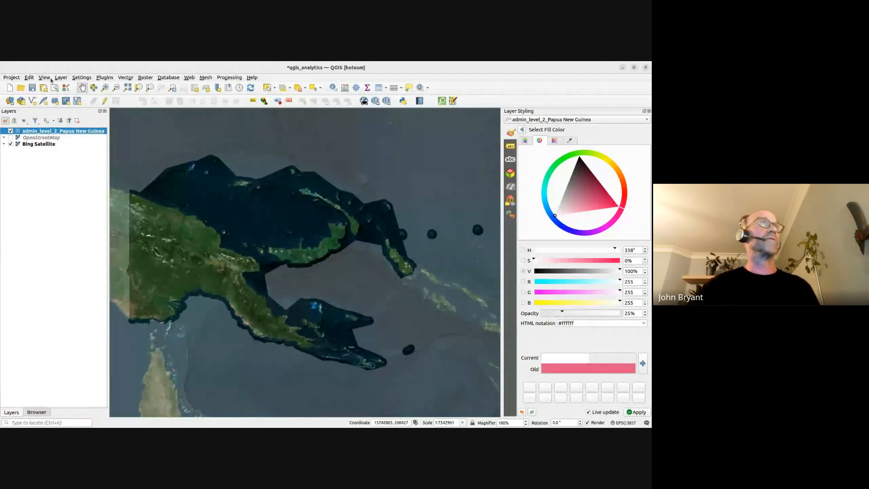
- Save the project and hide the layer styling settings to inspect the Papua New Guinea boundary on a larger map
left_click(32, 88)
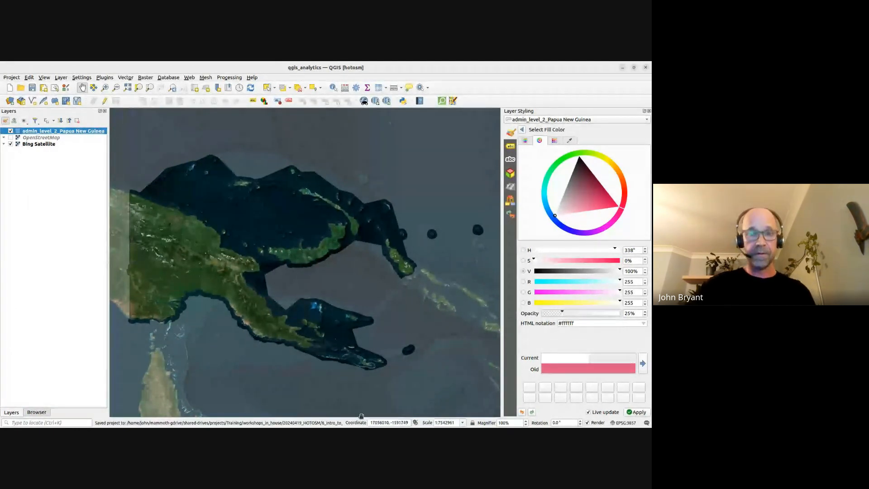
left_click_drag(108, 262, 117, 265)
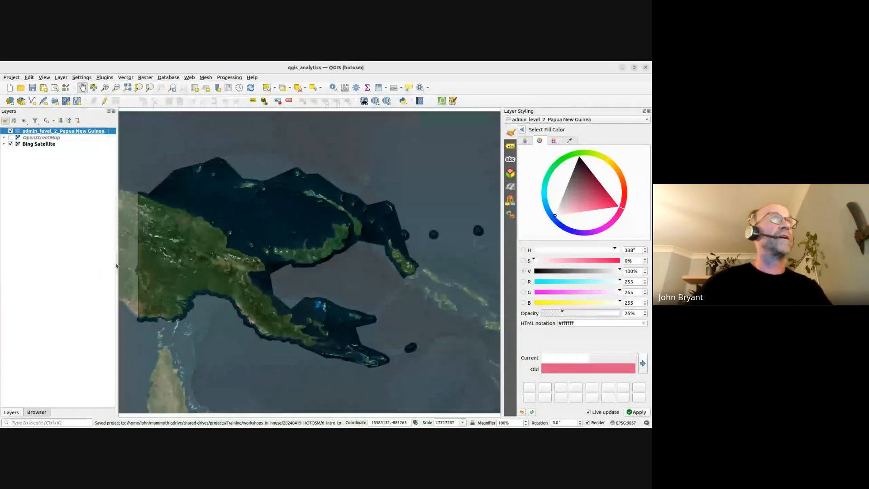
left_click(100, 268)
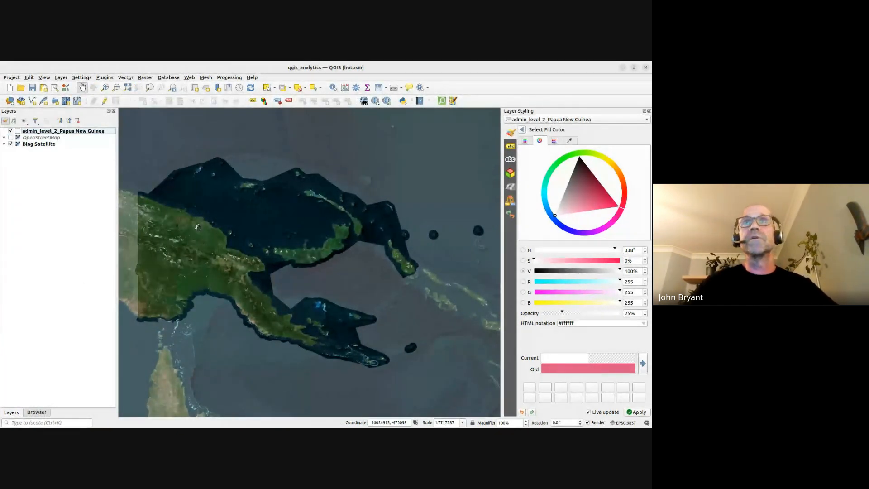
scroll(198, 226, "up", 1)
left_click(649, 111)
scroll(357, 214, "down", 1)
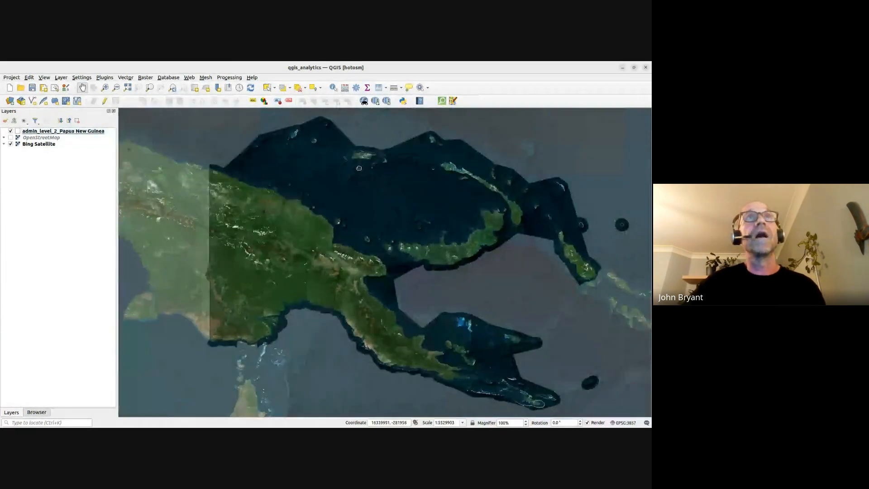
left_click_drag(359, 168, 363, 200)
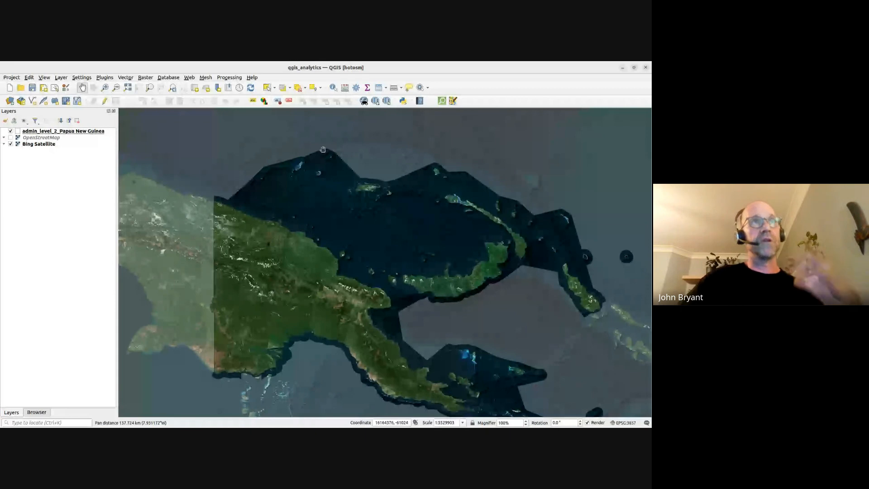
scroll(281, 228, "up", 1)
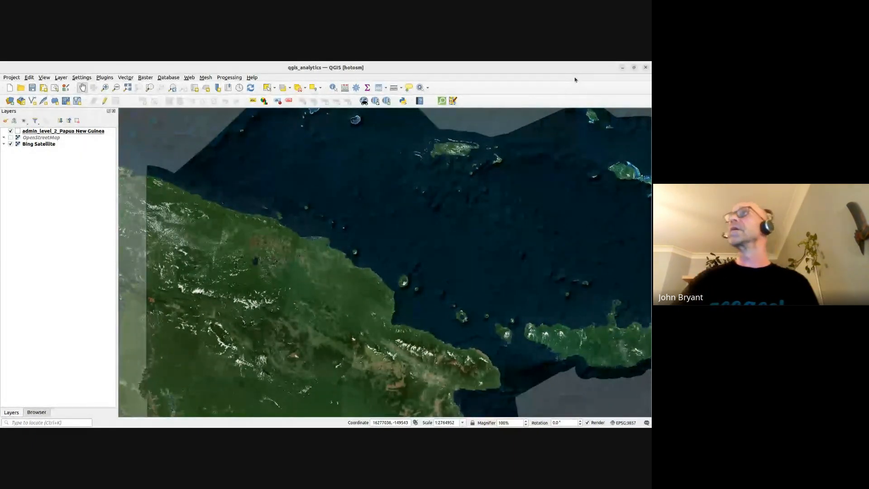
- Switch to the GADM website in the browser, open its data page and review the terms of use
left_click_drag(651, 235, 416, 62)
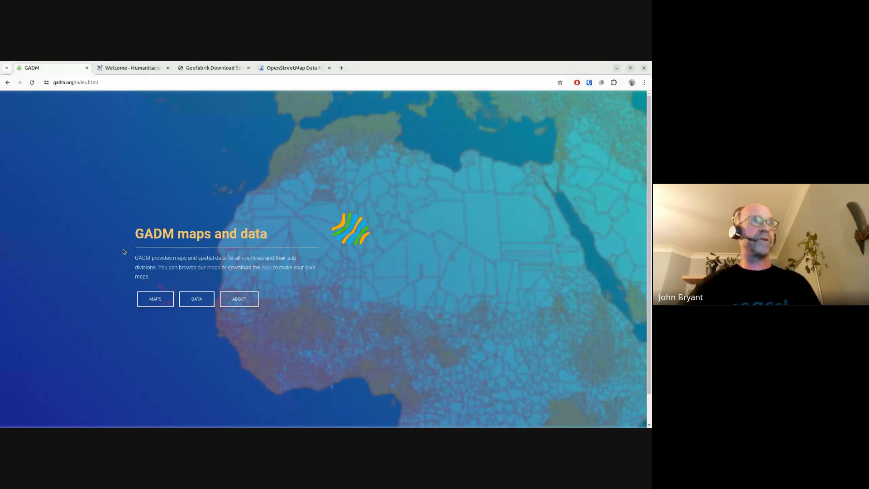
left_click(196, 299)
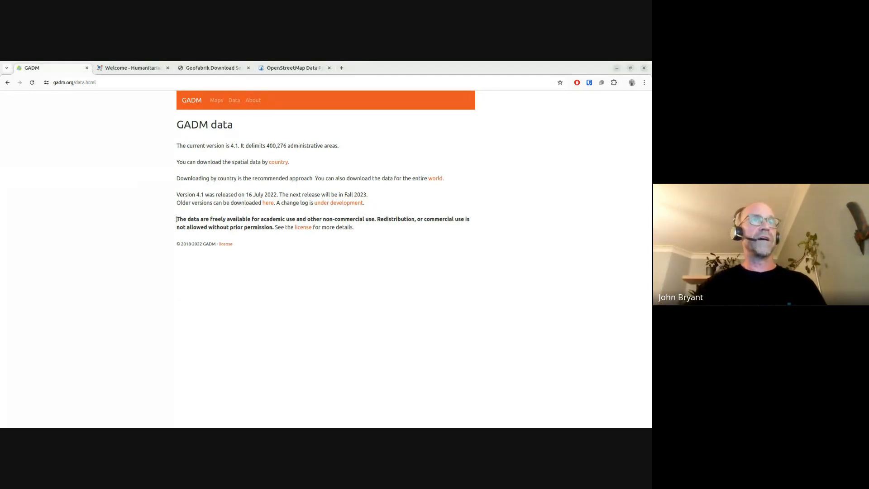
left_click_drag(177, 219, 372, 227)
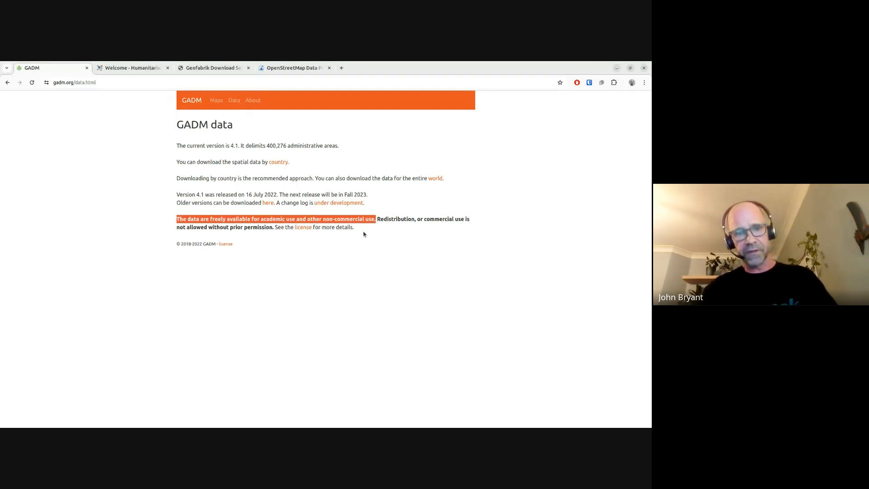
left_click(360, 243)
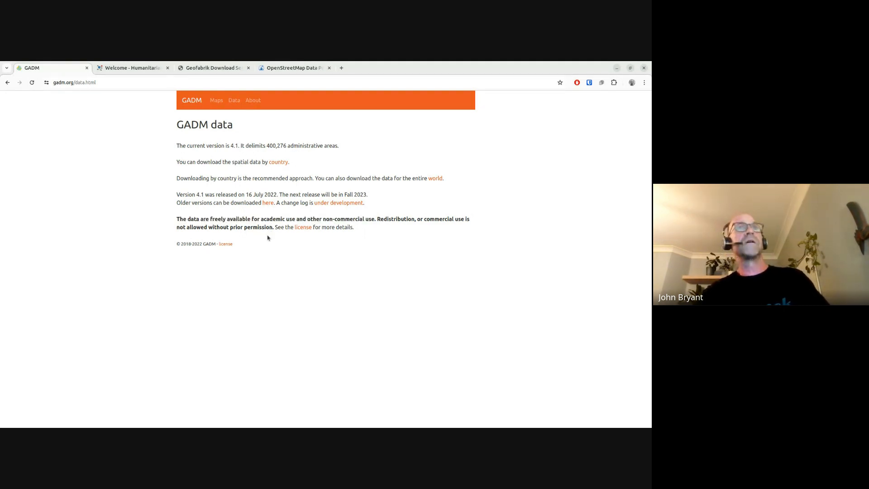
- Open GADM's download-by-country page and choose Papua New Guinea as the country
left_click(273, 163)
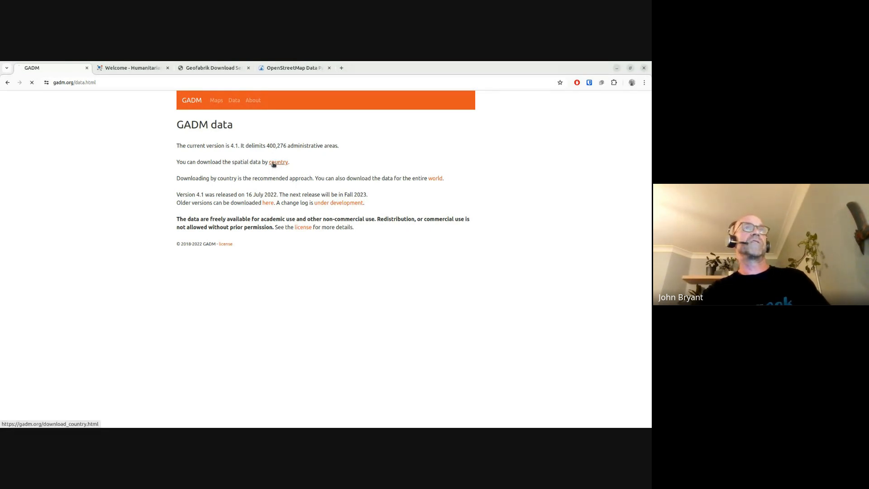
left_click(257, 157)
type("papua")
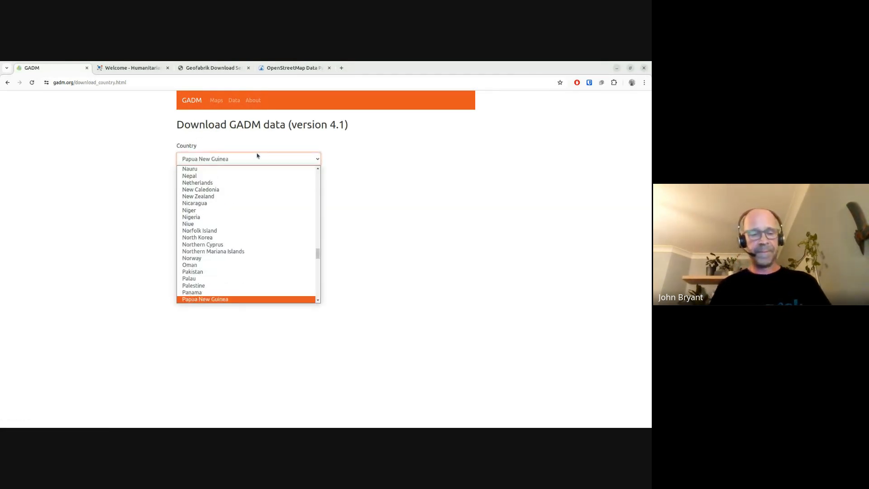
key("Return")
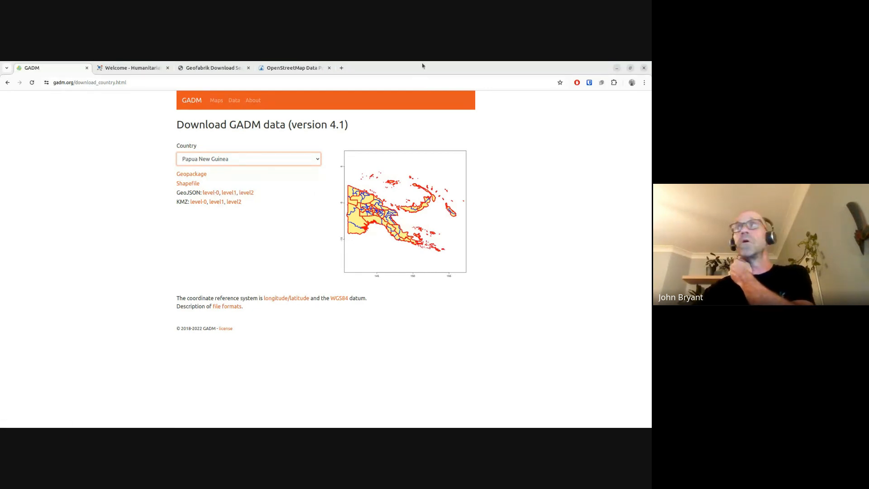
- Switch back to QGIS and add gadm41_PNG_0.shp from the gadm41_PNG_shp folder in the favourite data/gadm folder to the map
left_click_drag(419, 67, 651, 68)
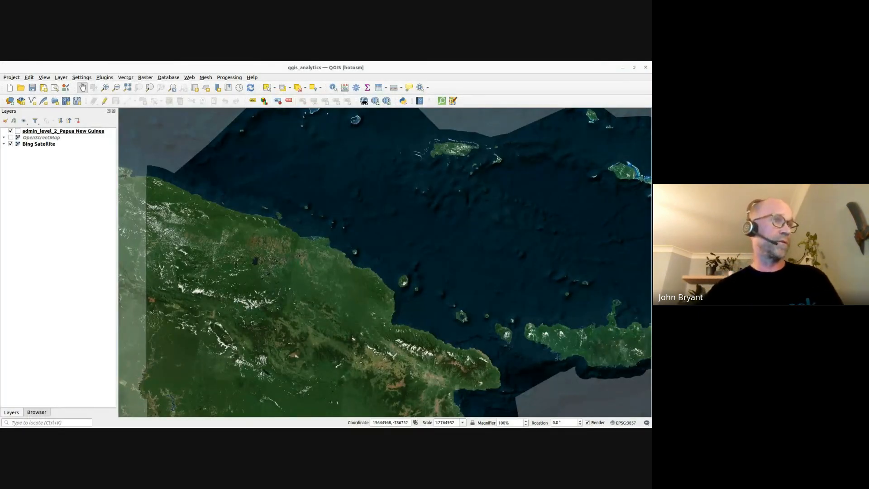
left_click(36, 412)
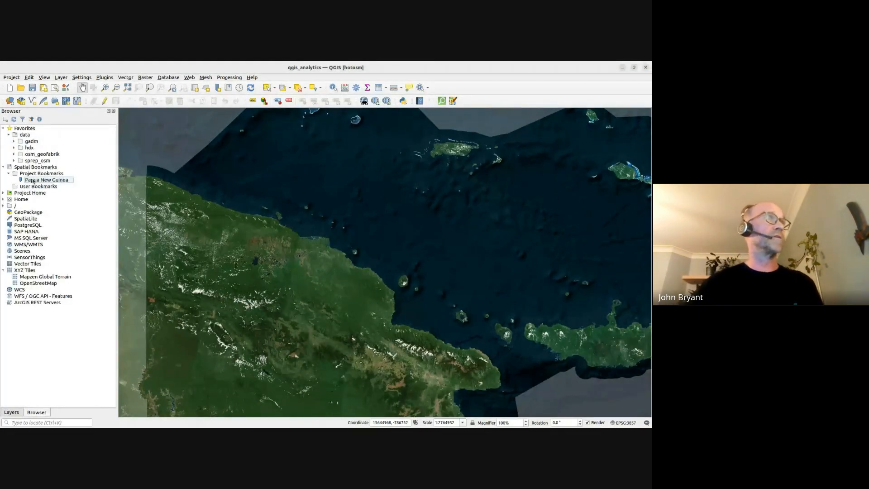
left_click(14, 143)
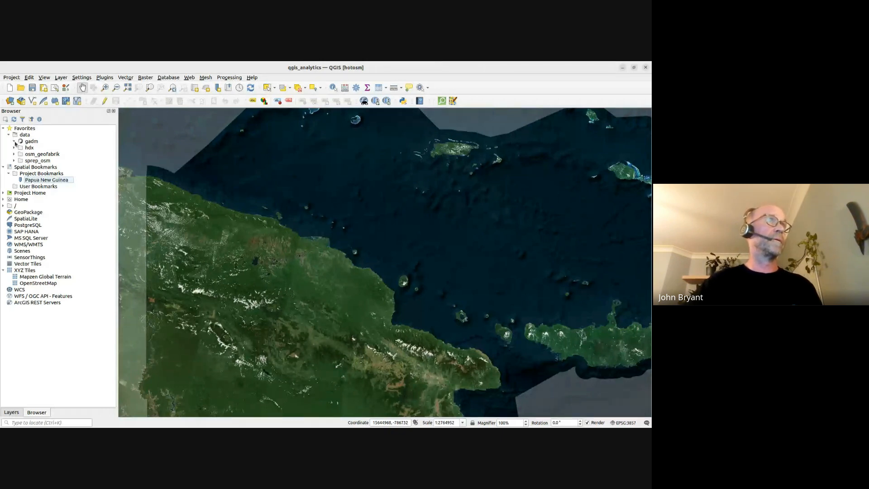
left_click(29, 148)
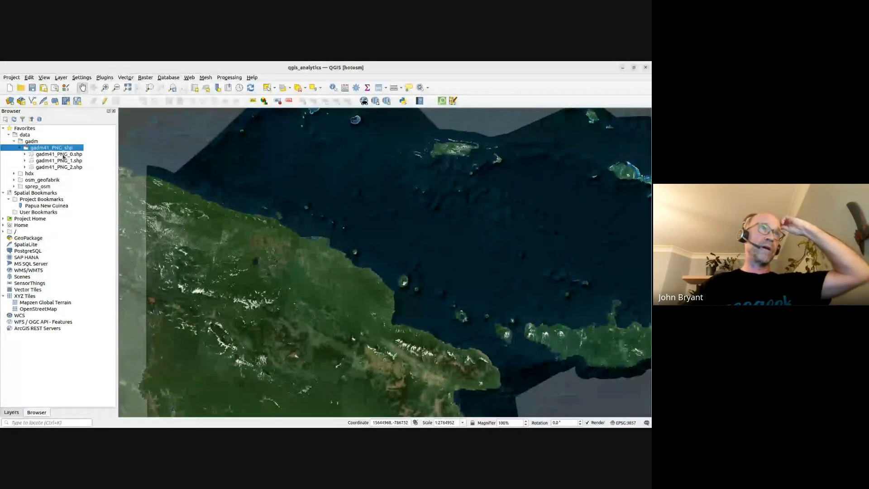
left_click(62, 156)
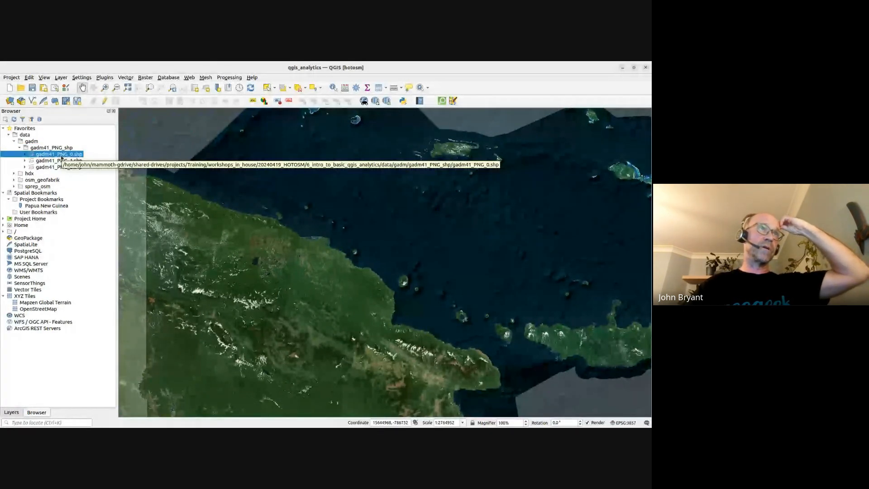
double_click(62, 156)
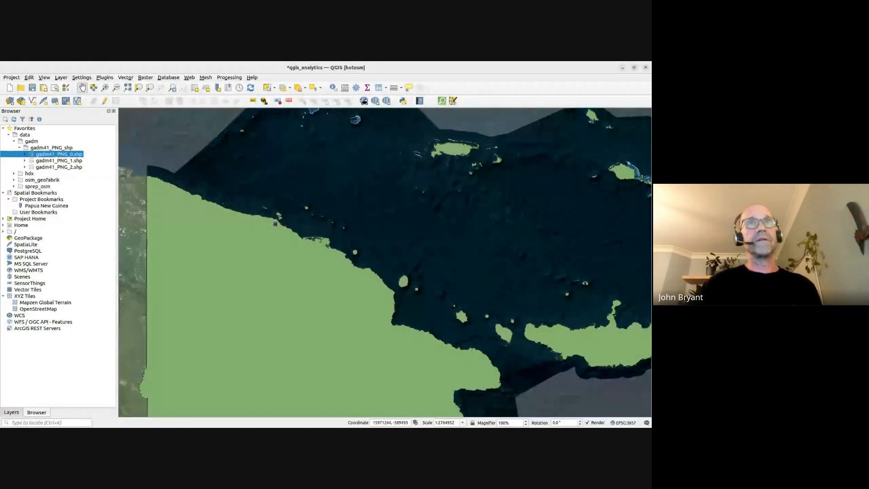
- Show the OpenStreetMap basemap beneath the GADM layer and hide Bing Satellite
scroll(275, 223, "down", 1)
scroll(317, 226, "up", 2)
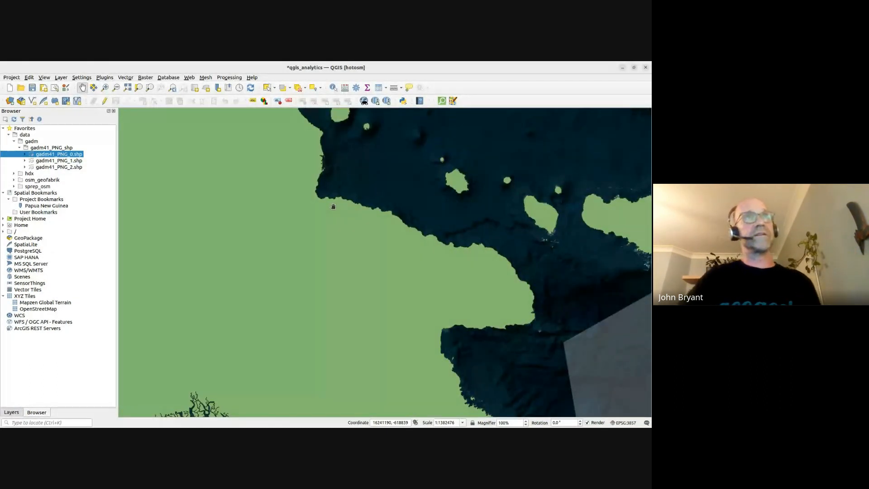
scroll(333, 207, "up", 1)
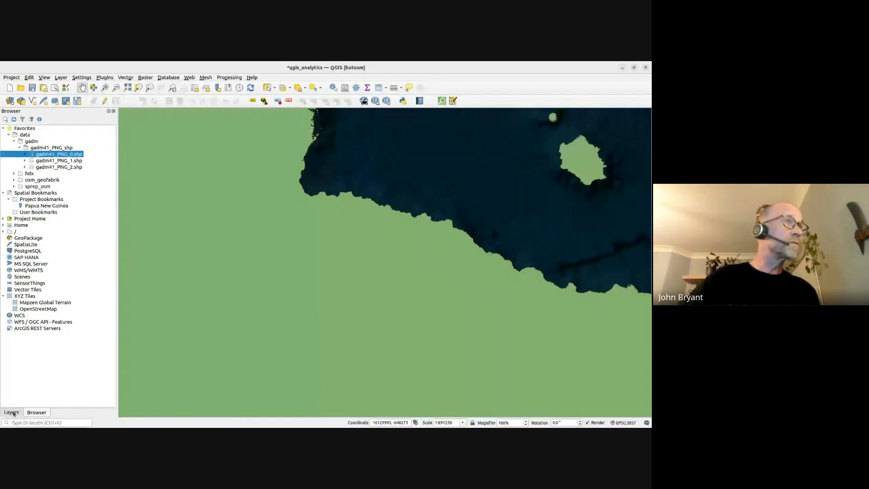
left_click(11, 412)
left_click(10, 144)
left_click(10, 150)
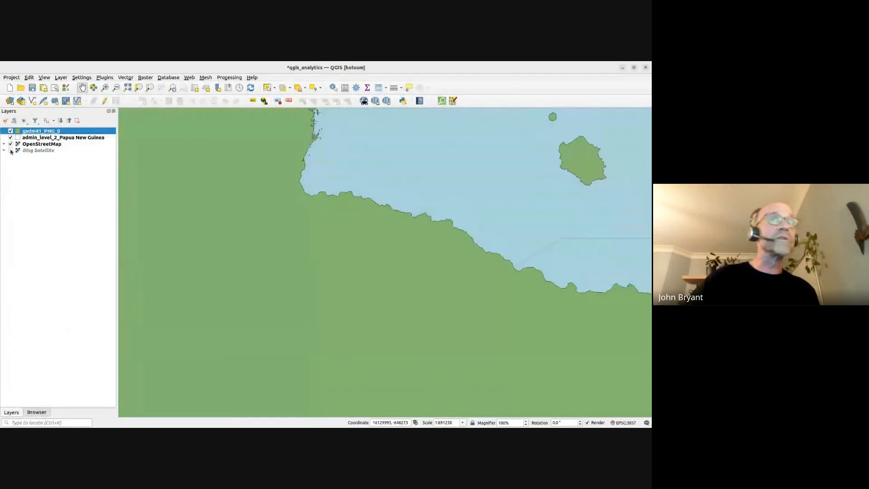
scroll(368, 177, "down", 1)
scroll(243, 175, "down", 1)
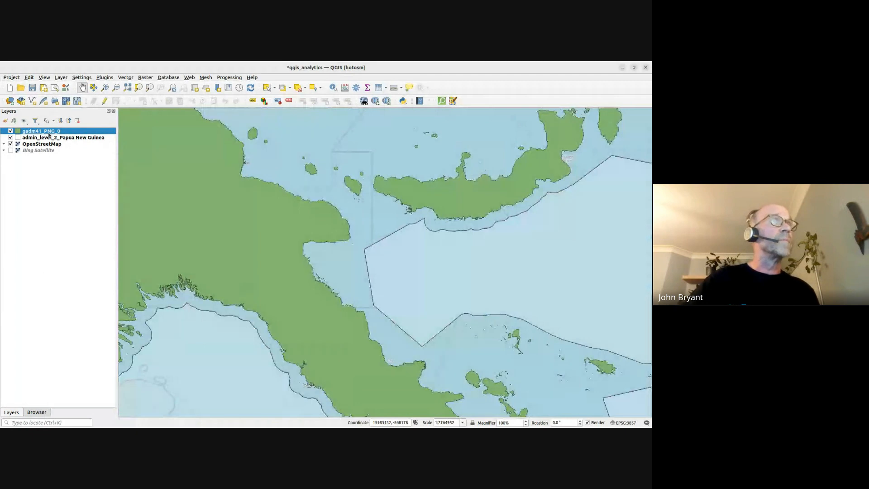
- Make the simple fill of the gadm41_PNG_0 layer mostly transparent and set its stroke colour to green
left_click(8, 120)
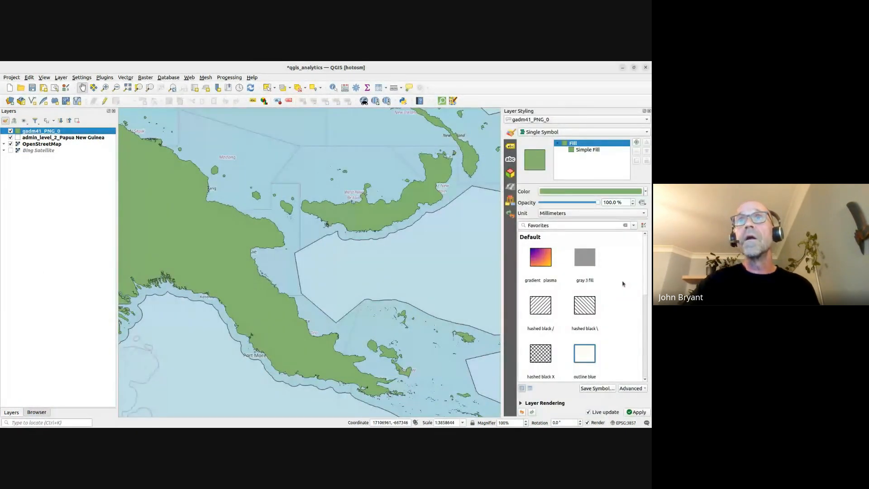
left_click(588, 149)
scroll(576, 205, "down", 4)
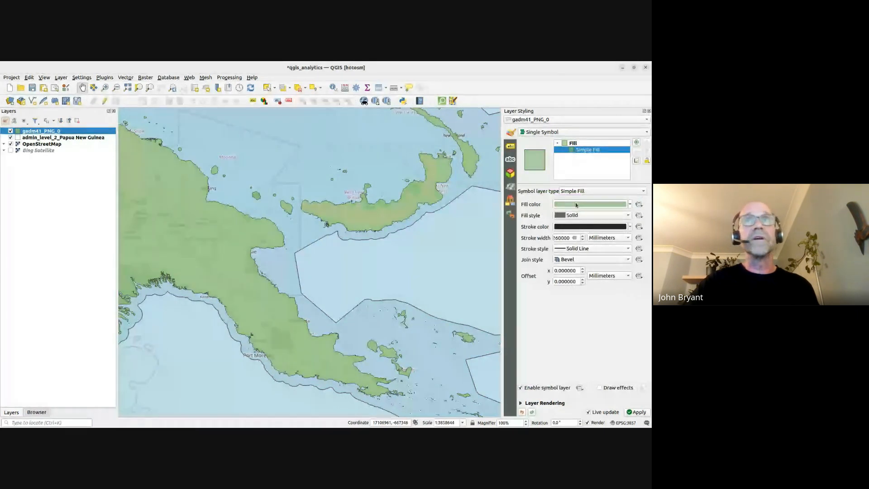
scroll(576, 205, "down", 3)
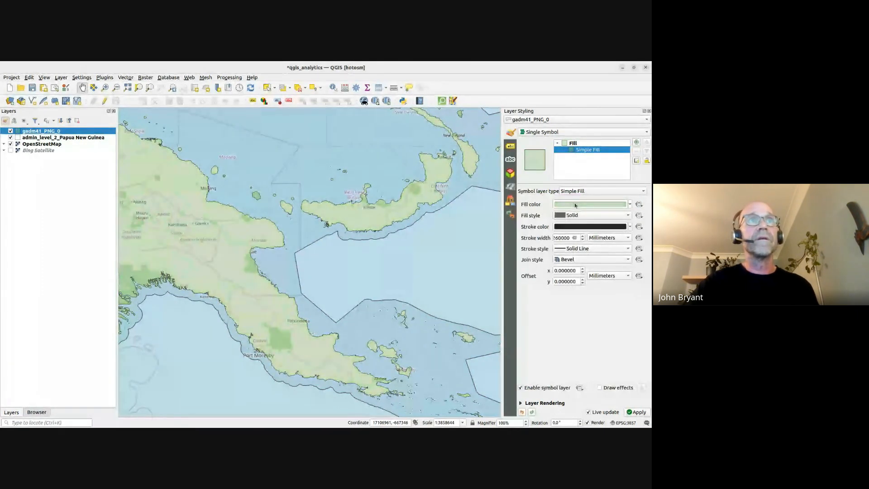
scroll(575, 204, "down", 3)
scroll(579, 227, "down", 5)
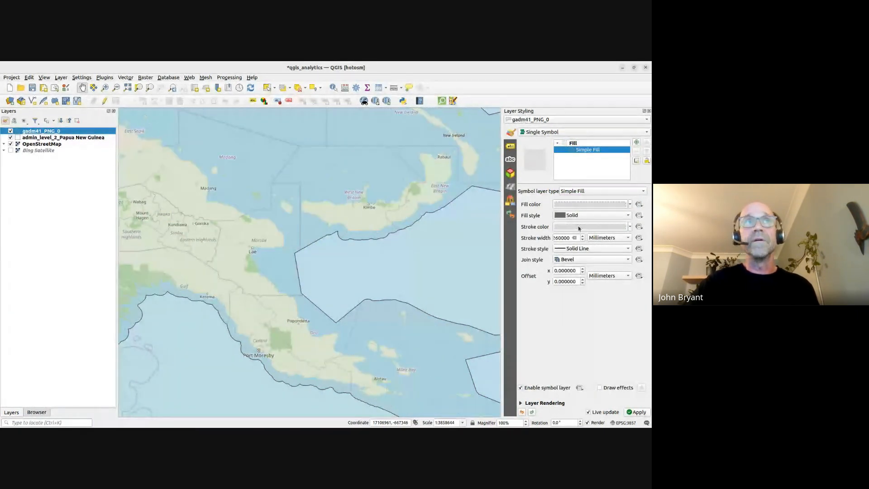
scroll(578, 228, "up", 8)
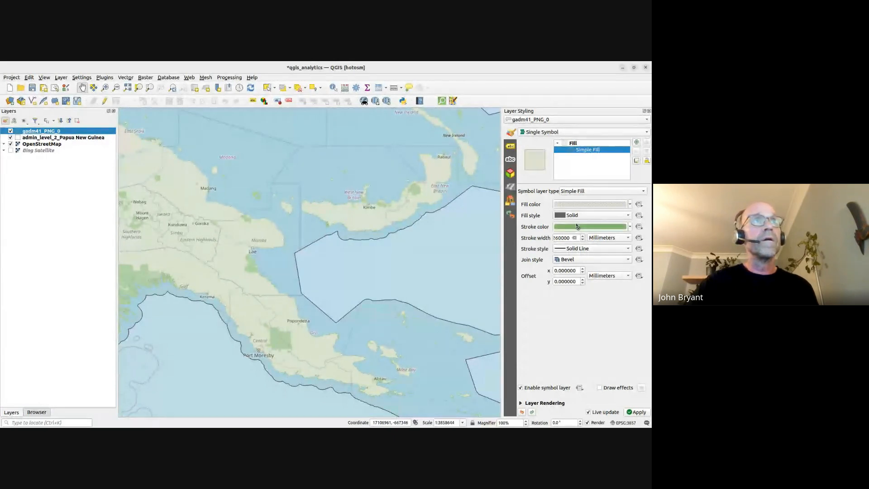
- Compare the gadm41_PNG_0 boundary with the OpenStreetMap coastline along the North Coast Highway, selecting the country polygon and clearing the selection
left_click_drag(262, 227, 359, 258)
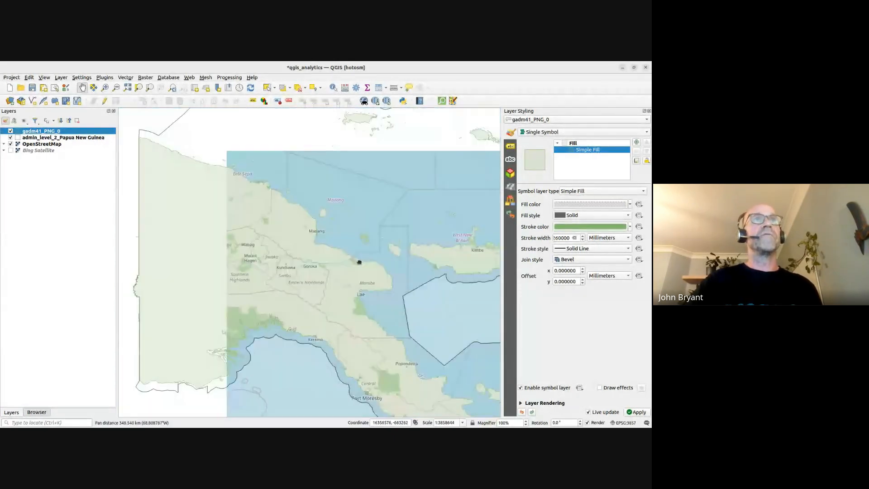
scroll(297, 206, "up", 3)
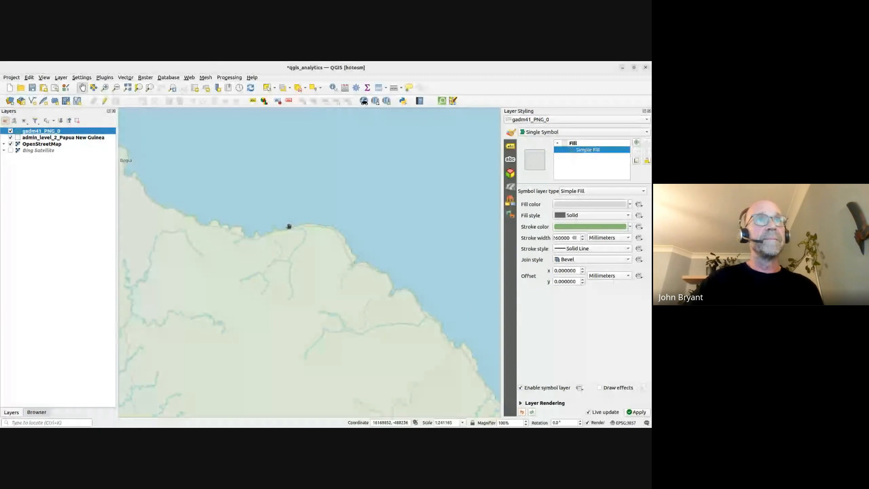
scroll(288, 226, "up", 1)
scroll(273, 253, "up", 1)
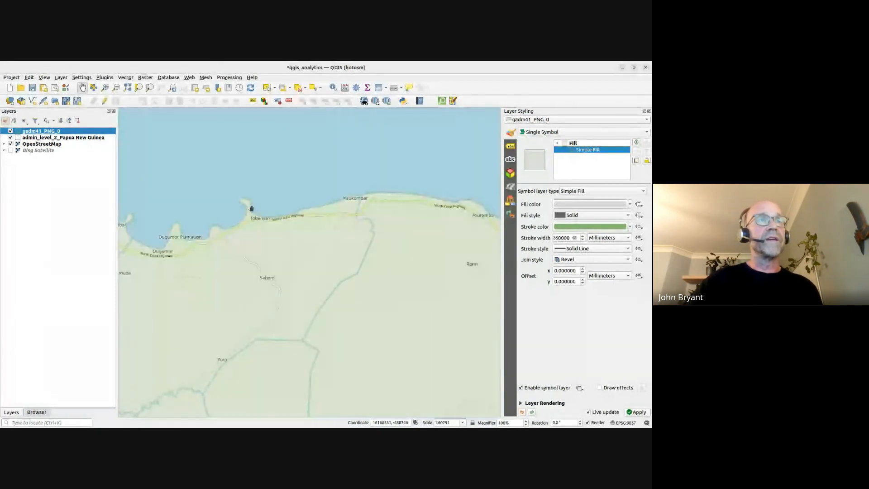
scroll(247, 206, "up", 1)
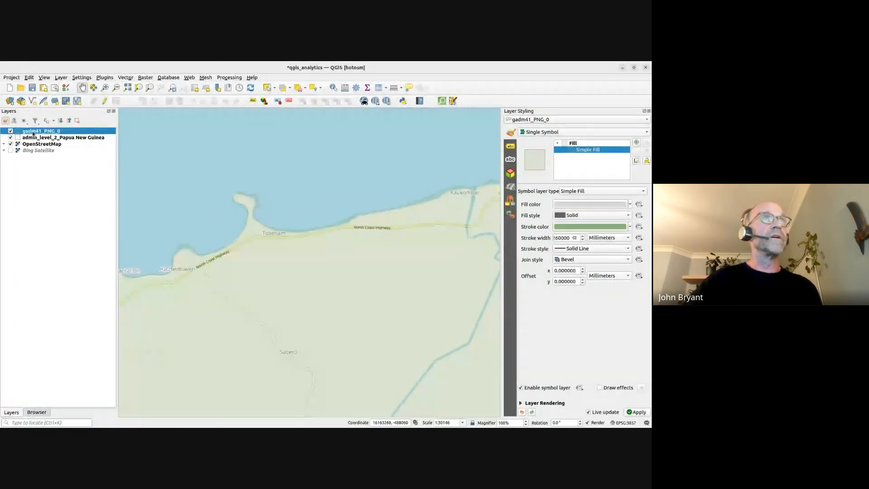
left_click(267, 87)
left_click(312, 243)
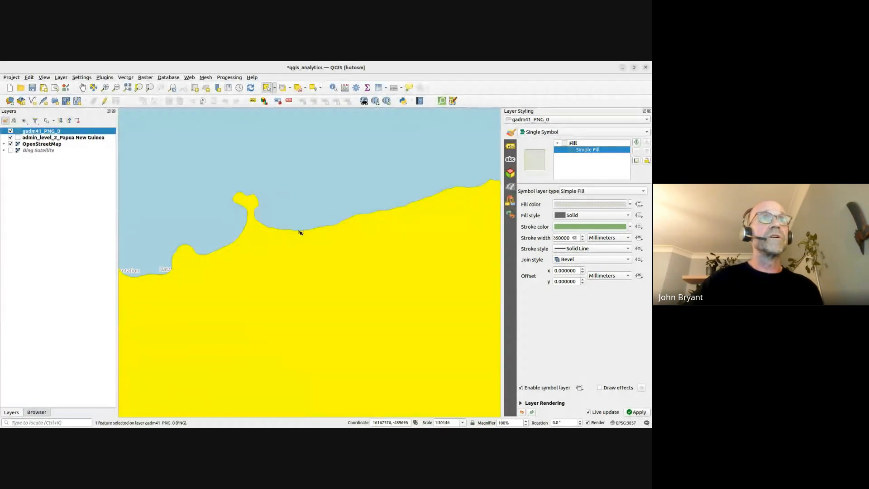
left_click(297, 221)
scroll(278, 226, "up", 1)
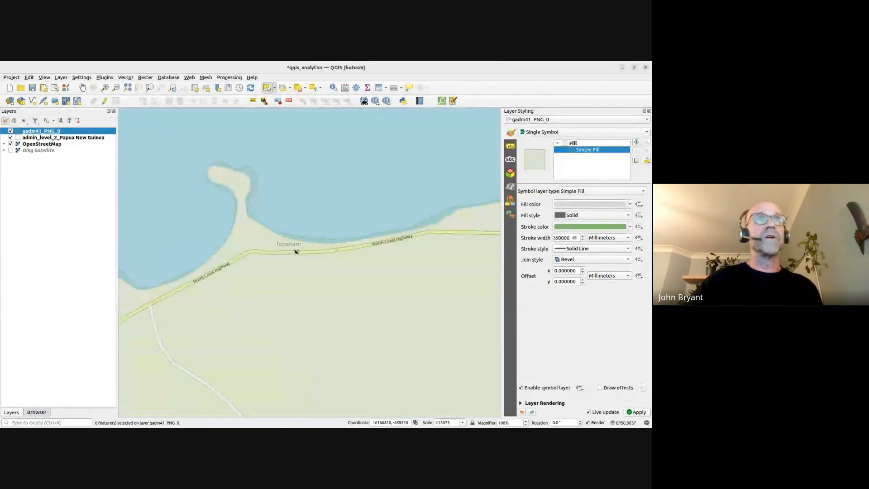
scroll(295, 250, "down", 3)
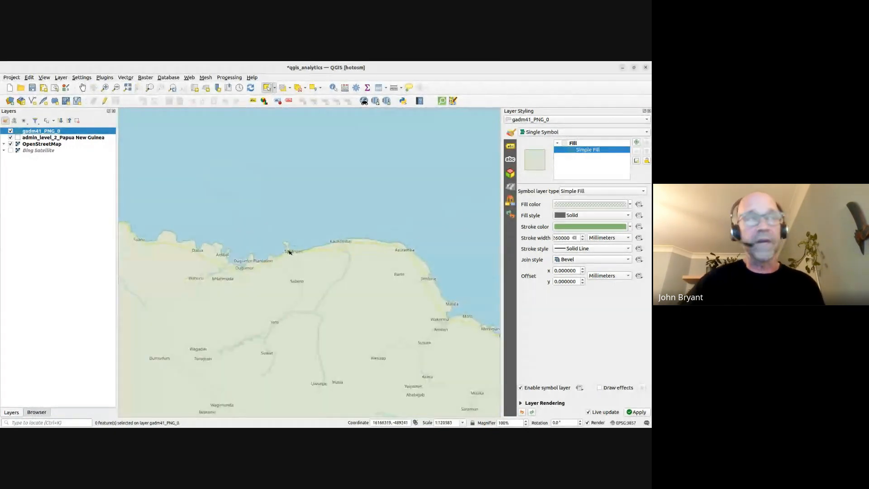
- Bring the whole of Papua New Guinea back into view and save the project
scroll(290, 252, "down", 3)
scroll(291, 256, "down", 3)
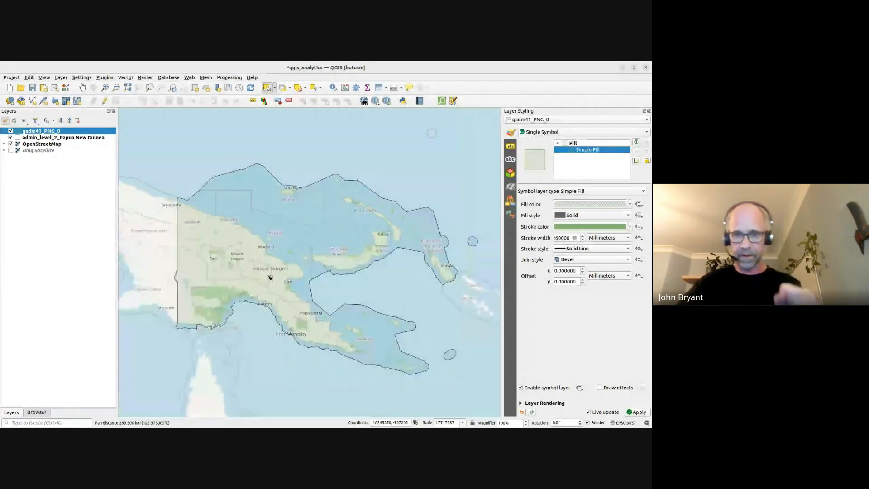
left_click(32, 88)
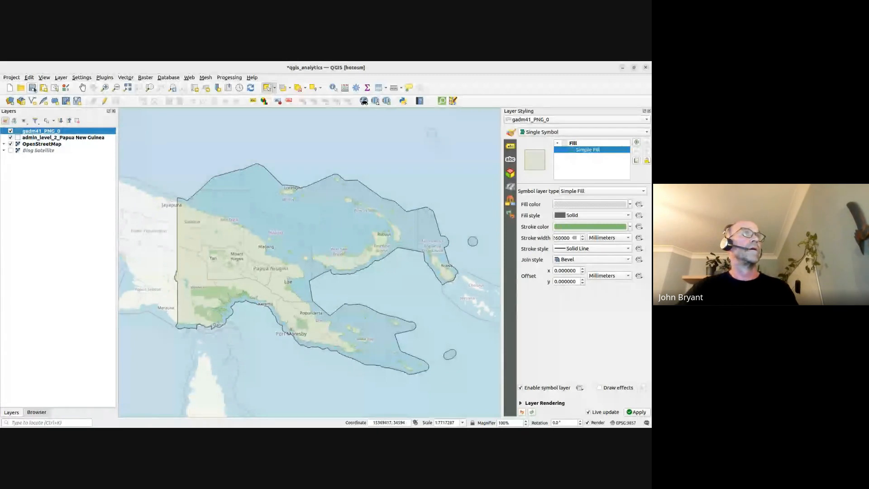
left_click(49, 183)
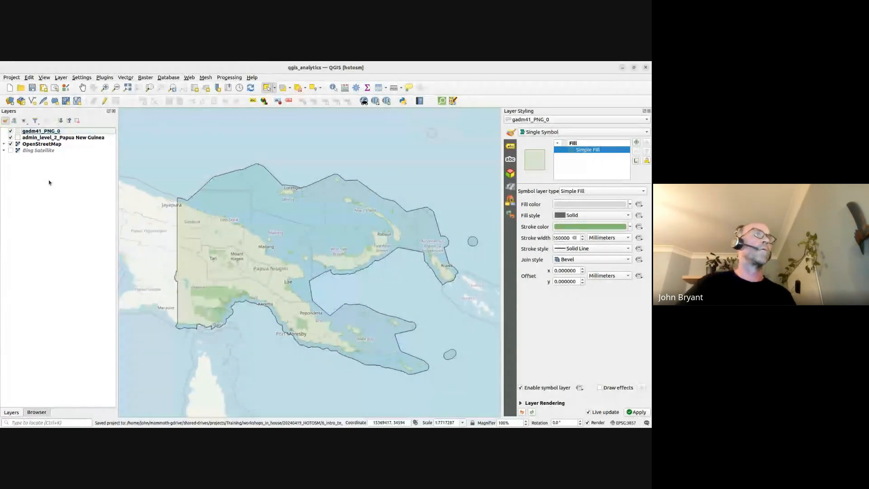
- Turn on Bing Satellite so that it and OpenStreetMap are both visible
left_click(37, 145)
left_click(38, 149, "shift")
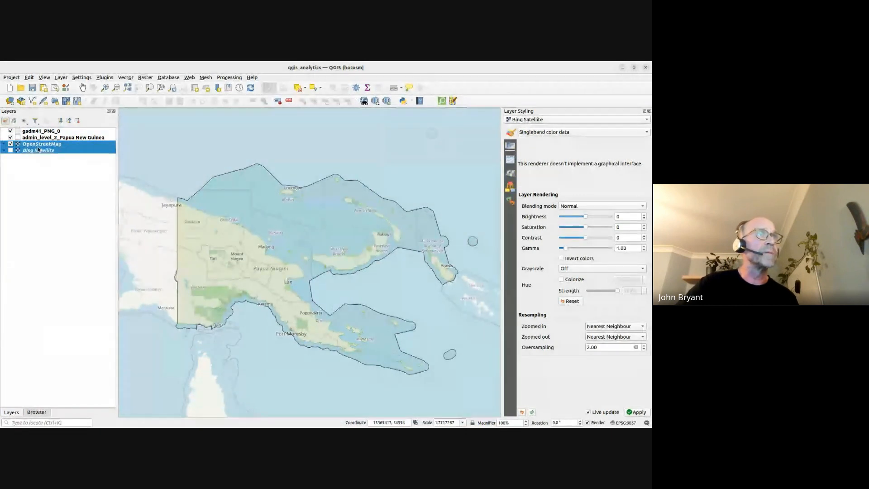
left_click(30, 156)
left_click(11, 144)
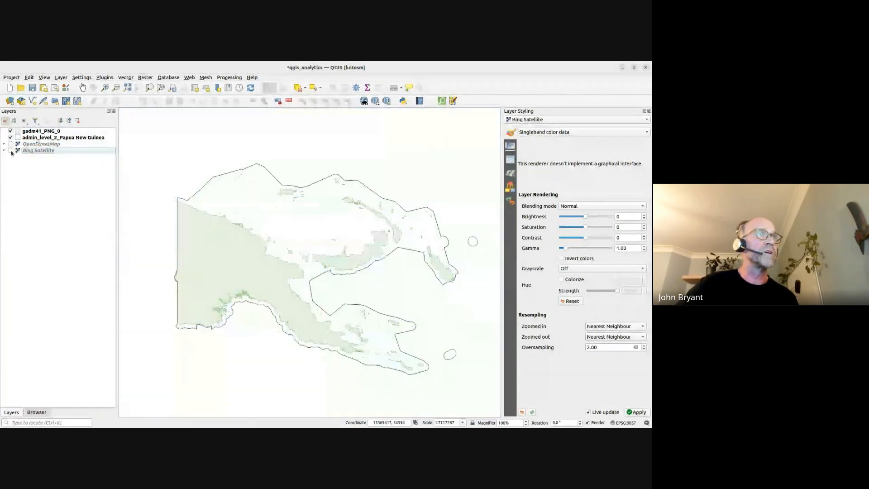
left_click(11, 150)
left_click(10, 144)
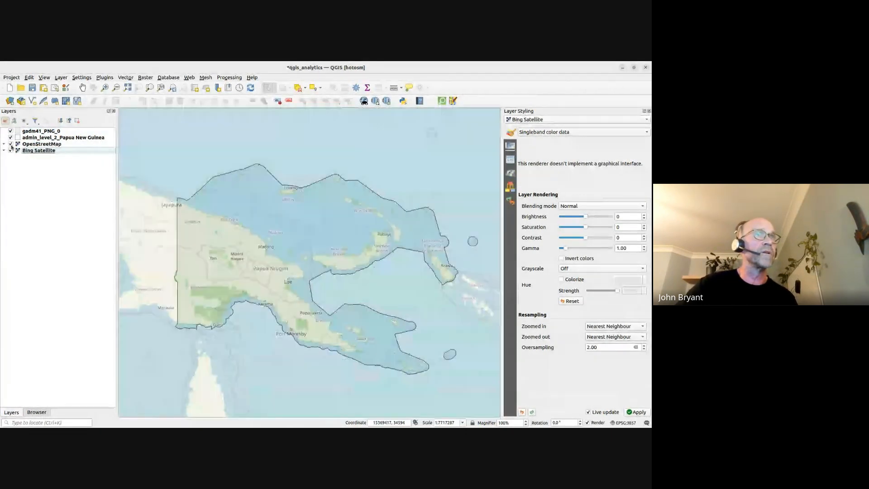
- Group the OpenStreetMap and Bing Satellite layers under the name base and make the group mutually exclusive
left_click(33, 151, "shift")
right_click(33, 150)
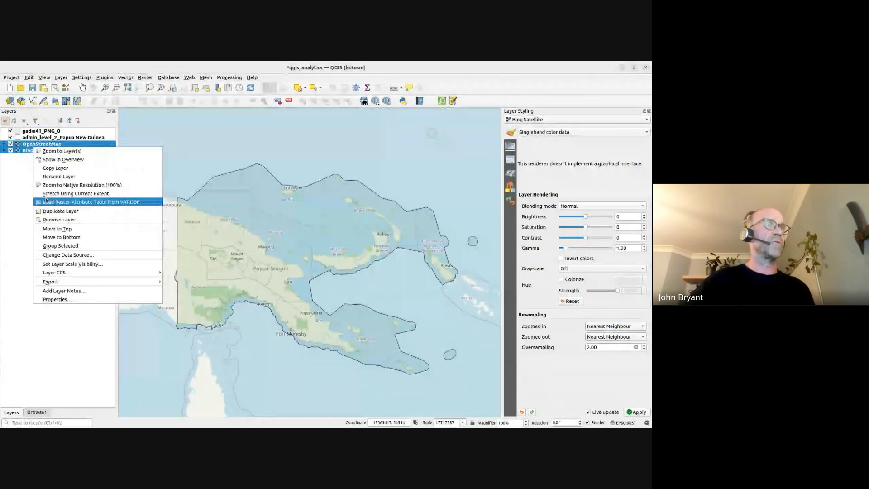
left_click(75, 246)
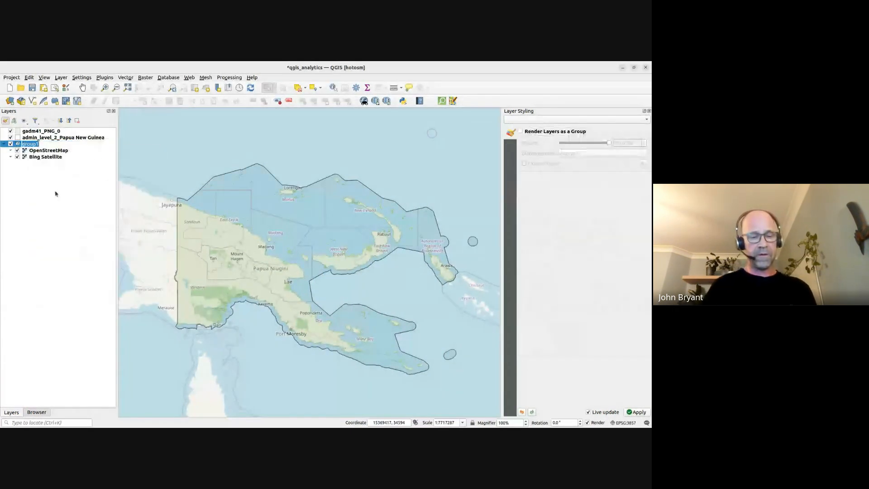
type("base")
key("Return")
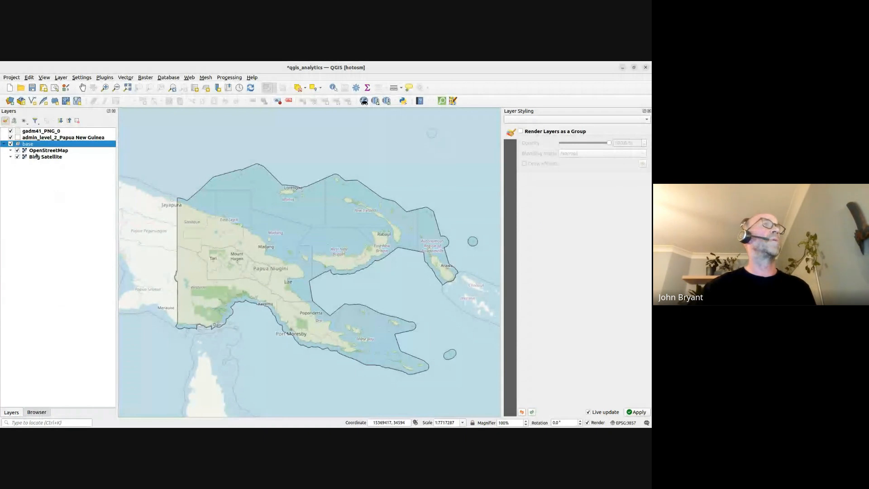
right_click(26, 144)
left_click(49, 213)
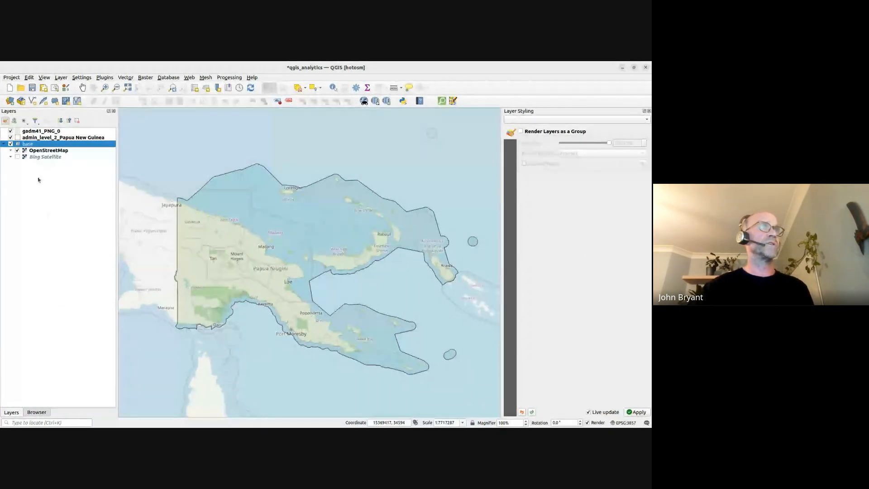
- Switch the visible basemap in the base group to Bing Satellite and save the project
left_click(18, 157)
left_click(18, 158)
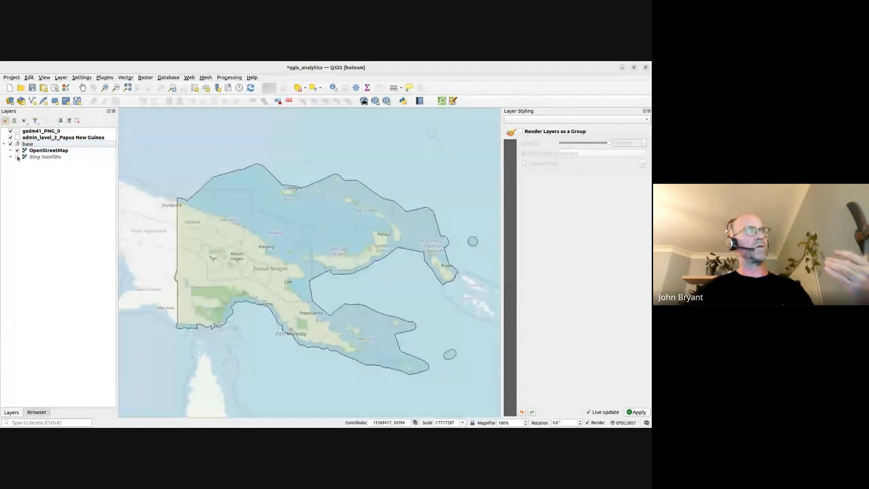
left_click(18, 157)
left_click(18, 157)
left_click(18, 157)
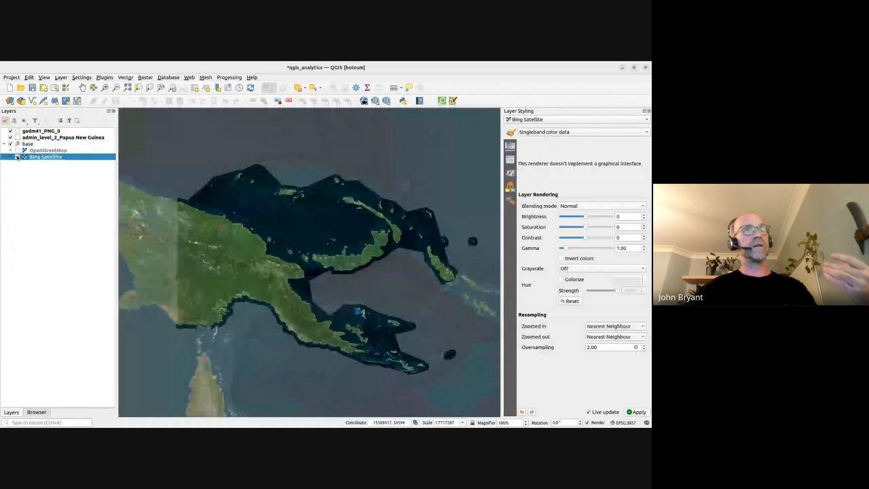
key("ctrl+s")
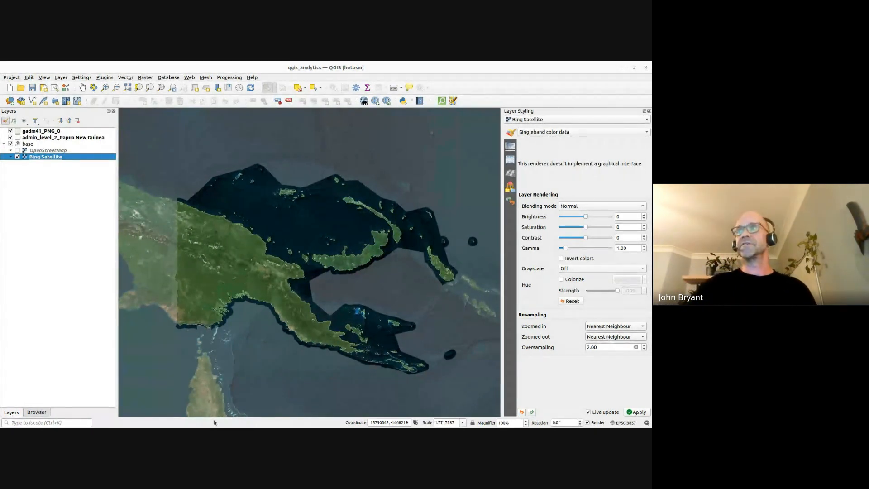
- Switch to the Humanitarian Data Exchange in the browser and filter its datasets to the organisation WorldPop
left_click_drag(650, 286, 407, 72)
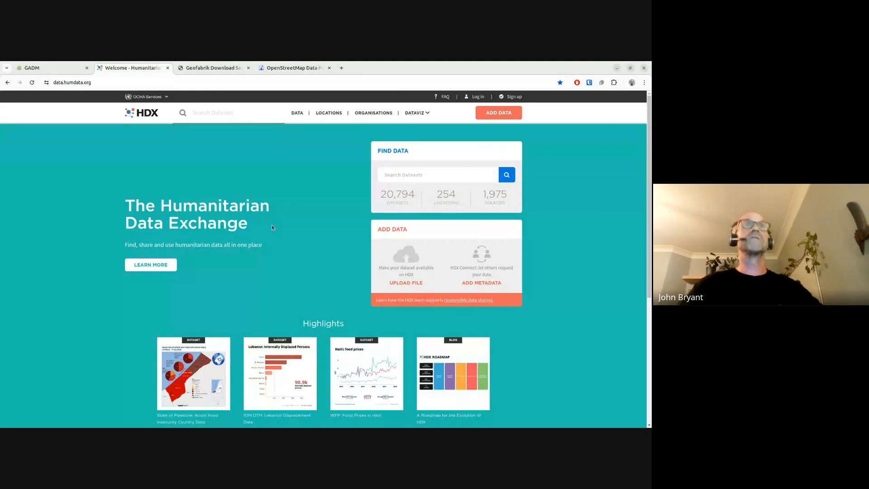
left_click(298, 114)
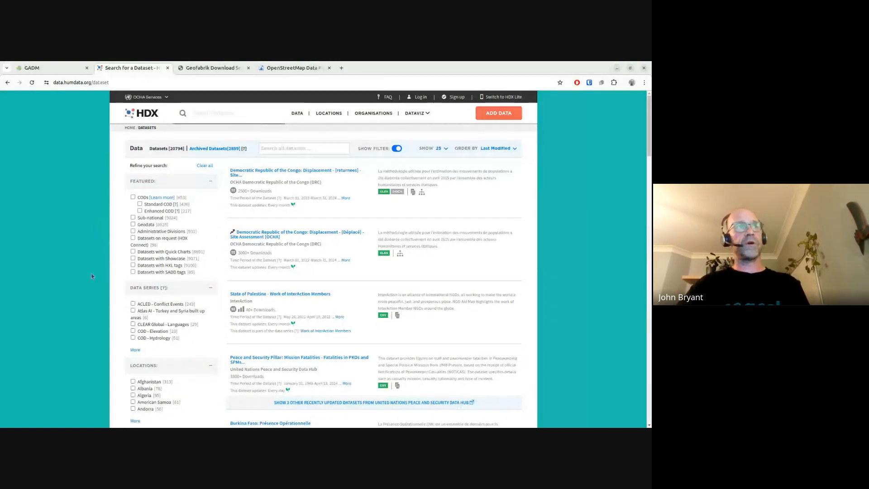
scroll(124, 279, "down", 3)
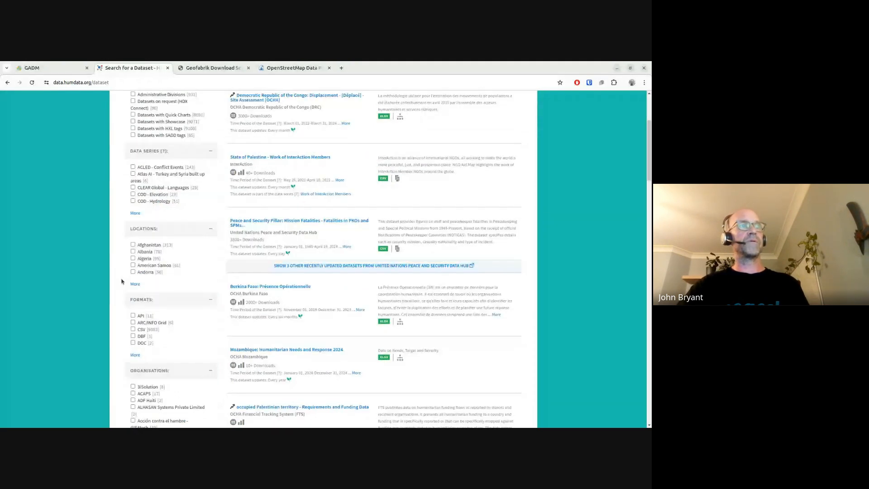
scroll(122, 281, "down", 2)
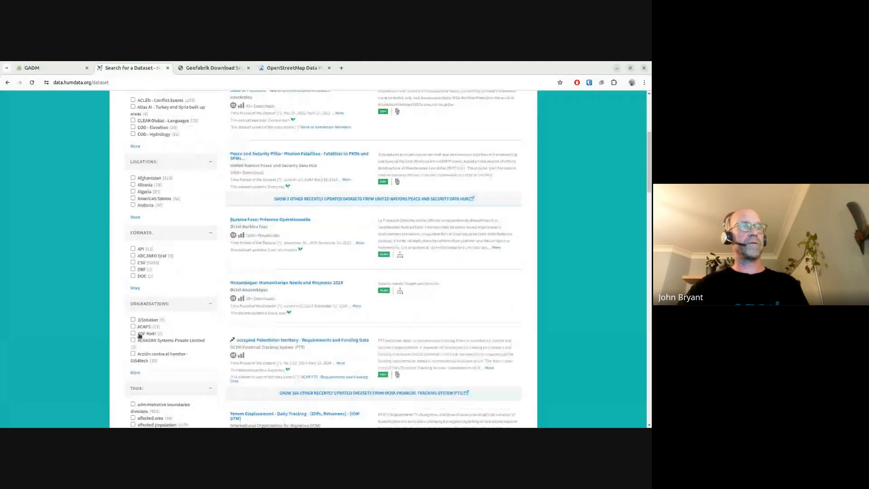
left_click(136, 374)
left_click(149, 320)
type("wo")
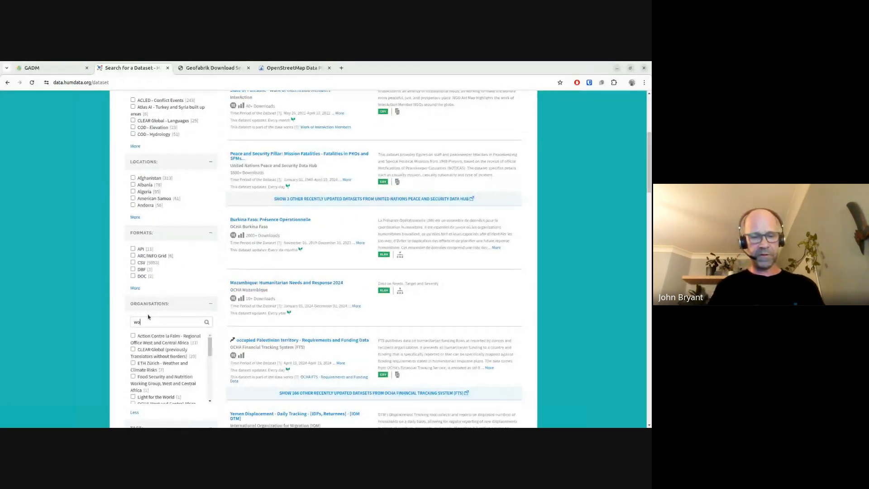
type("rldpop")
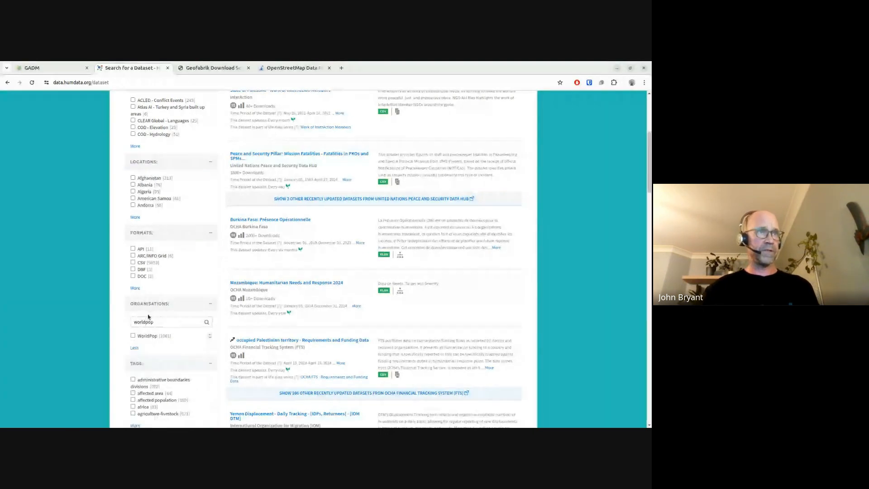
left_click(133, 336)
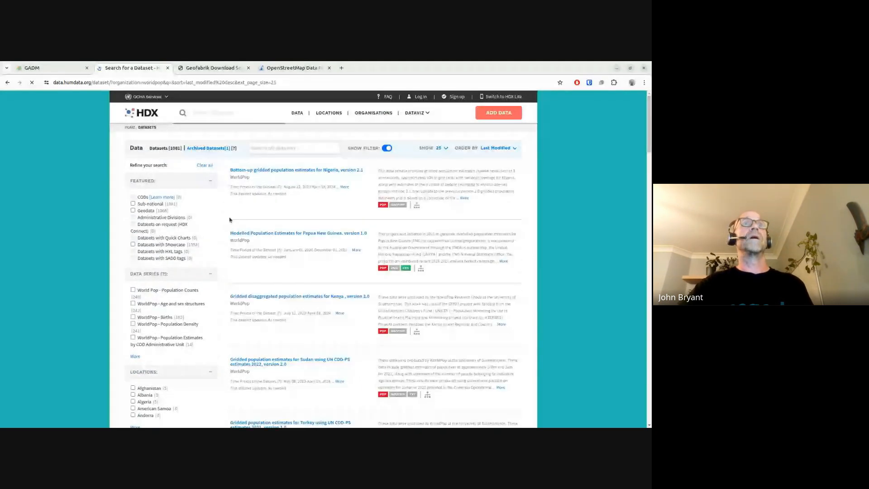
- Search the WorldPop datasets for papua new guinea and open Modelled Population Estimates for Papua New Guinea, version 1.0 in a new tab
type("papua n")
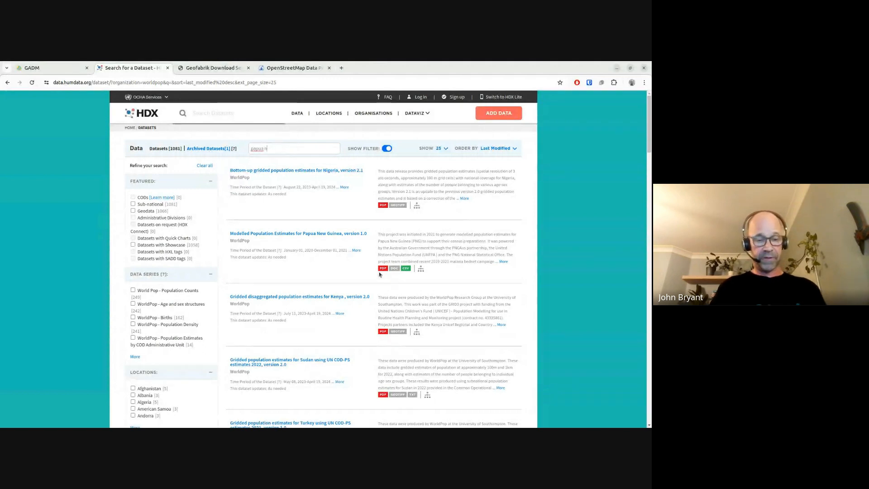
type("ew guinea")
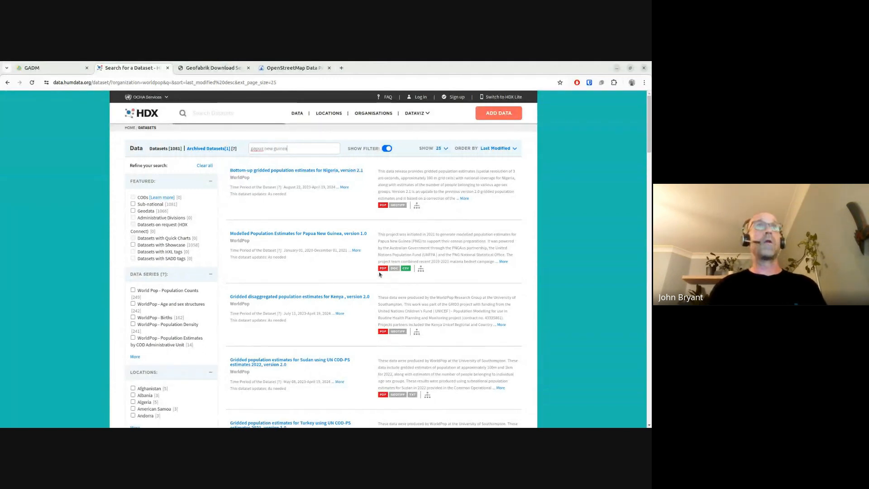
key("Return")
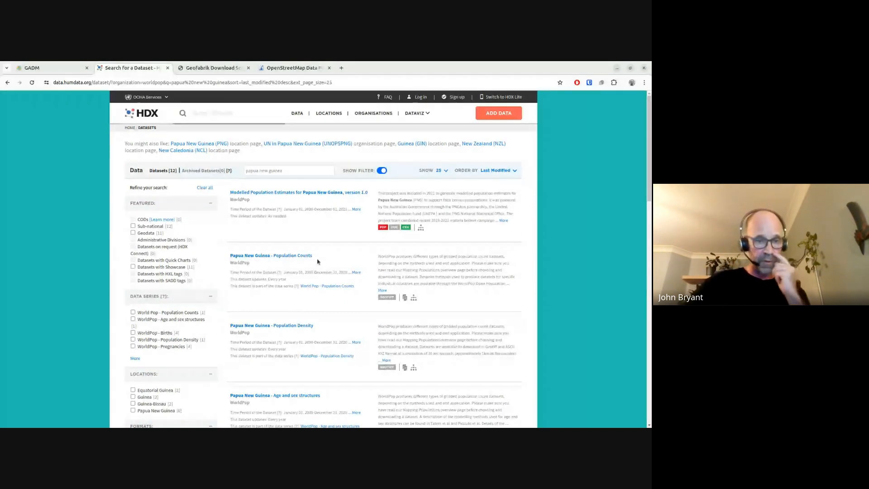
middle_click(277, 195)
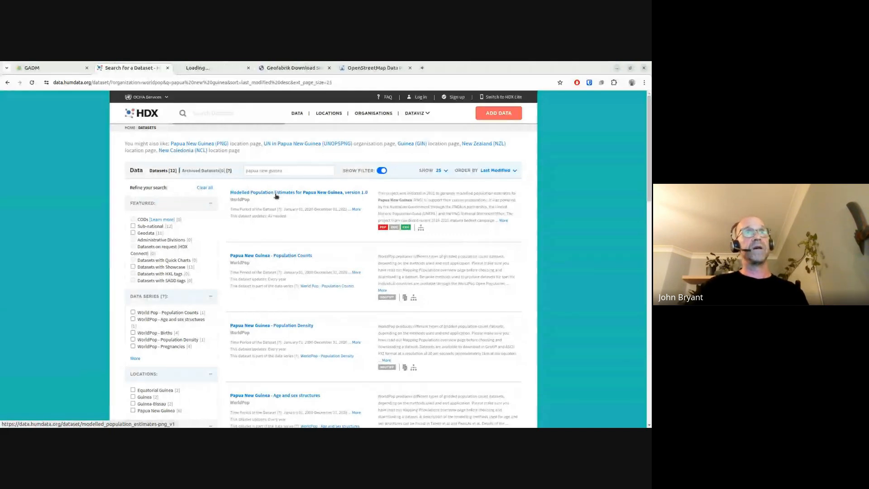
left_click(208, 68)
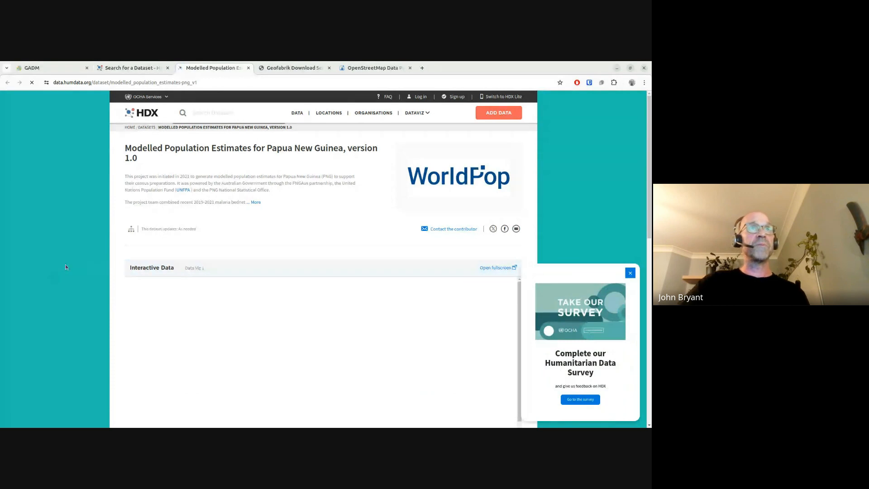
- Examine the dataset's interactive population map and its downloadable resources, especially the description of PNG_population_v1_0_admintotals.zip
scroll(66, 267, "down", 2)
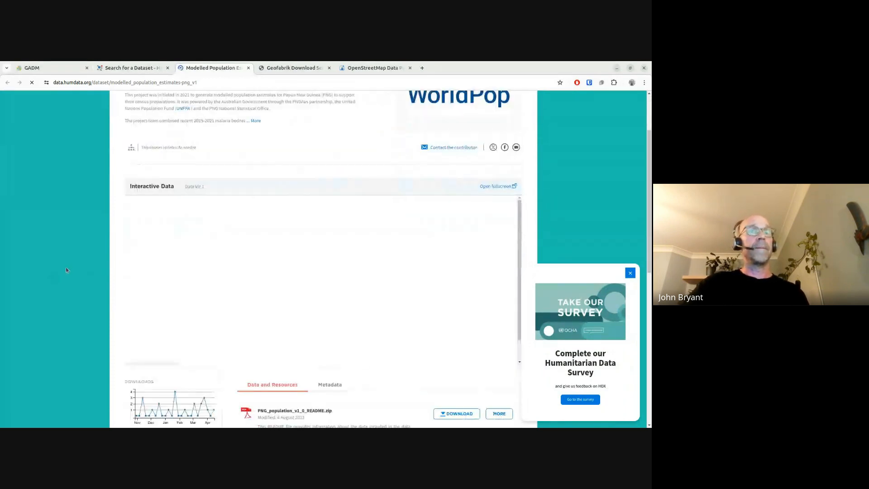
scroll(67, 269, "up", 1)
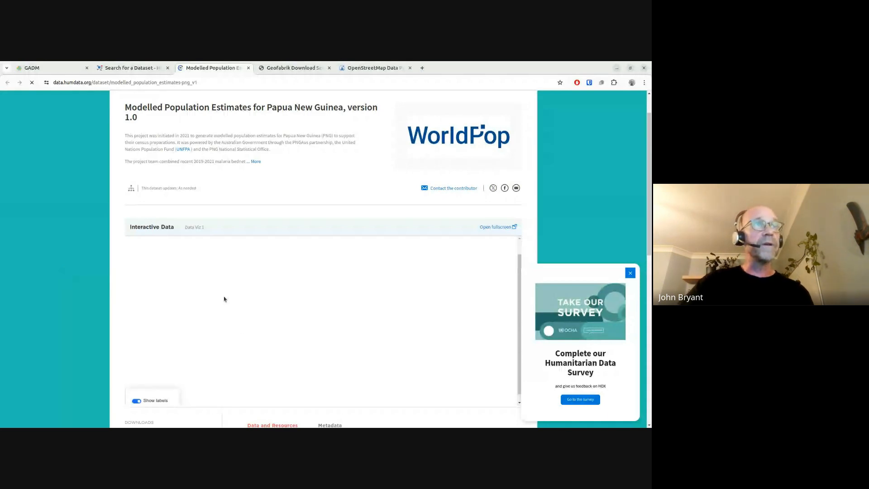
scroll(90, 291, "down", 1)
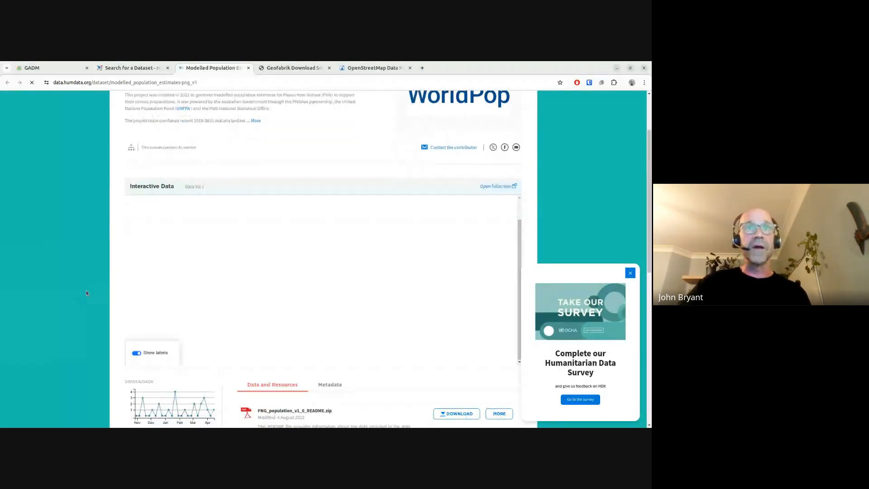
scroll(87, 293, "down", 3)
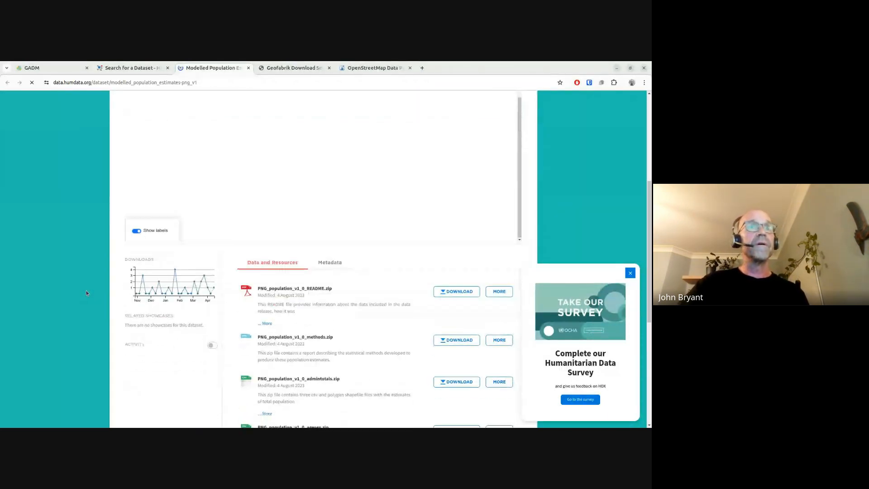
scroll(91, 294, "down", 1)
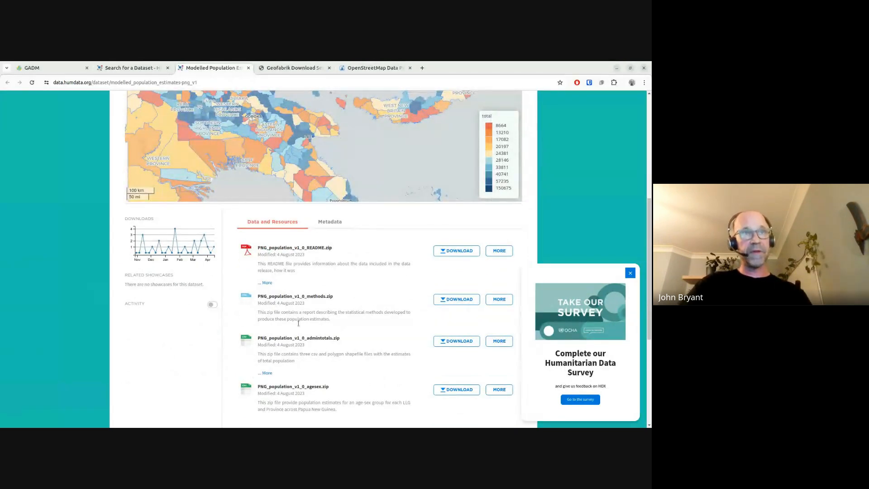
left_click_drag(263, 338, 316, 339)
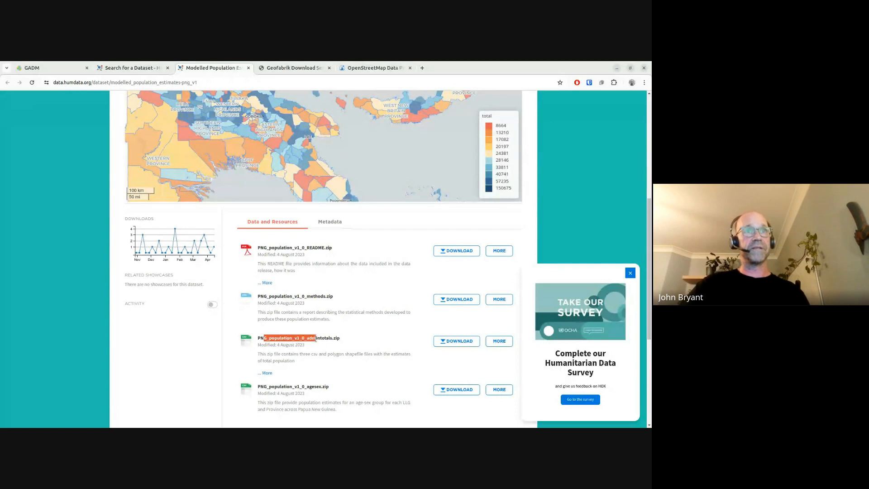
left_click(292, 364)
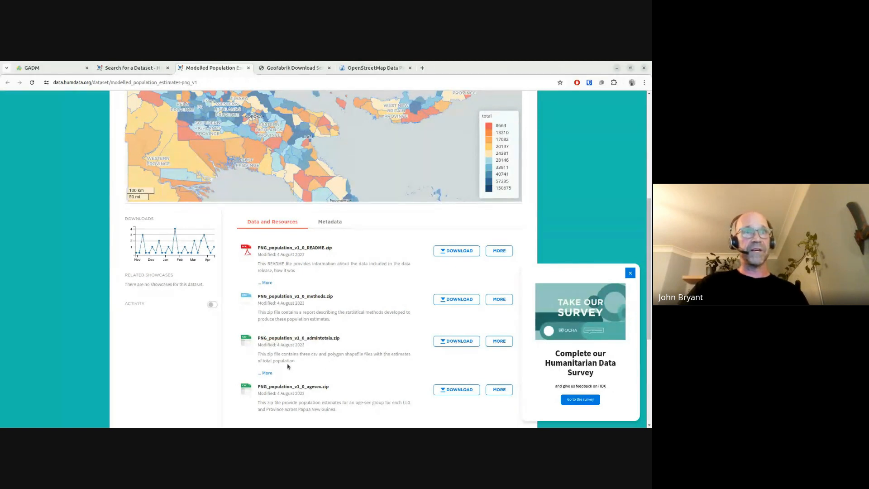
left_click_drag(293, 361, 394, 354)
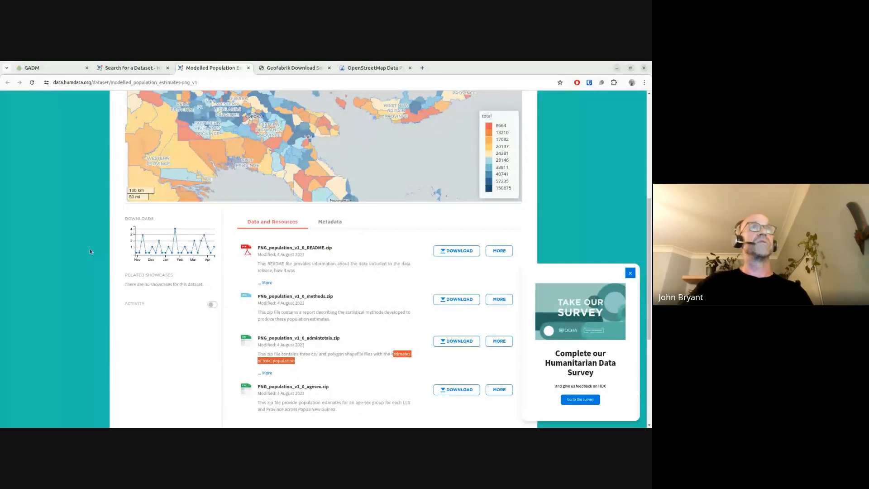
left_click_drag(177, 187, 263, 162)
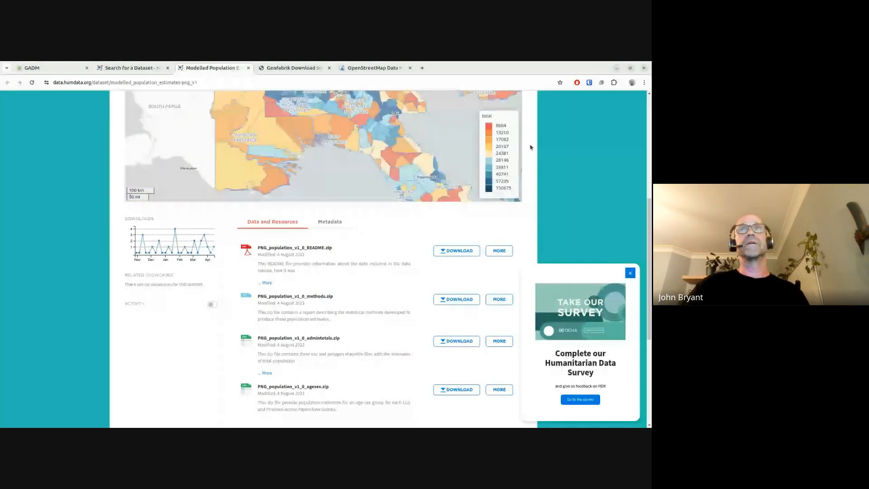
scroll(545, 159, "up", 2)
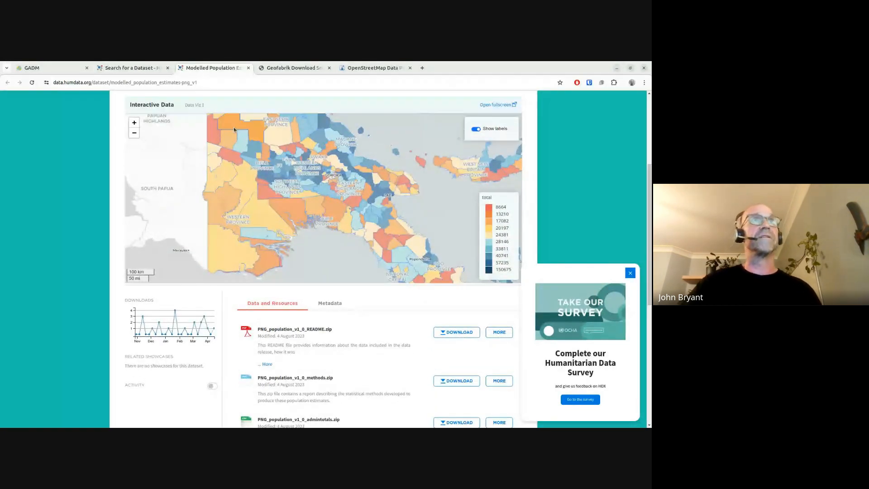
- Switch to QGIS and browse the data folder down to the shapefiles in hdx/worldpop/modelled_pop_estimates_v1
left_click_drag(256, 130, 249, 147)
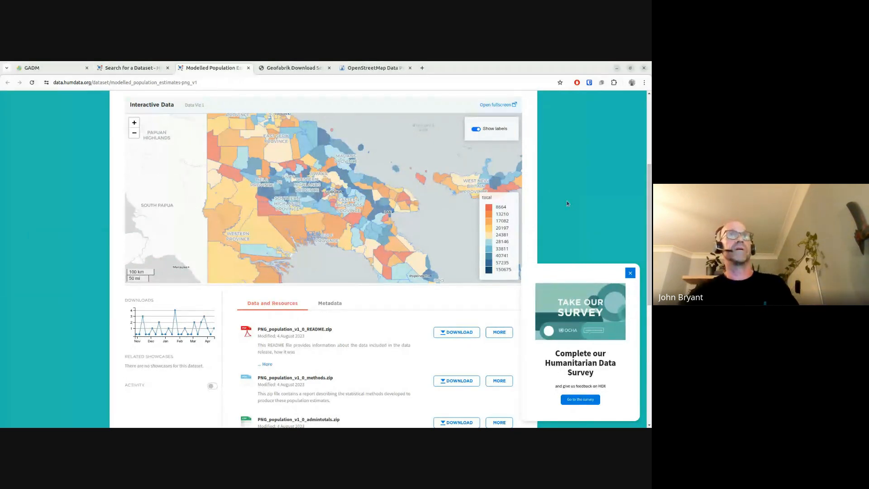
key("alt+Tab")
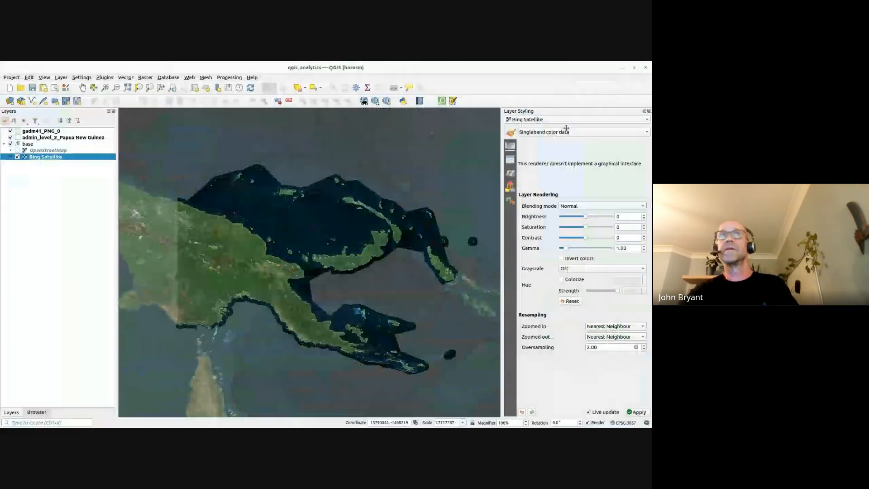
left_click(37, 411)
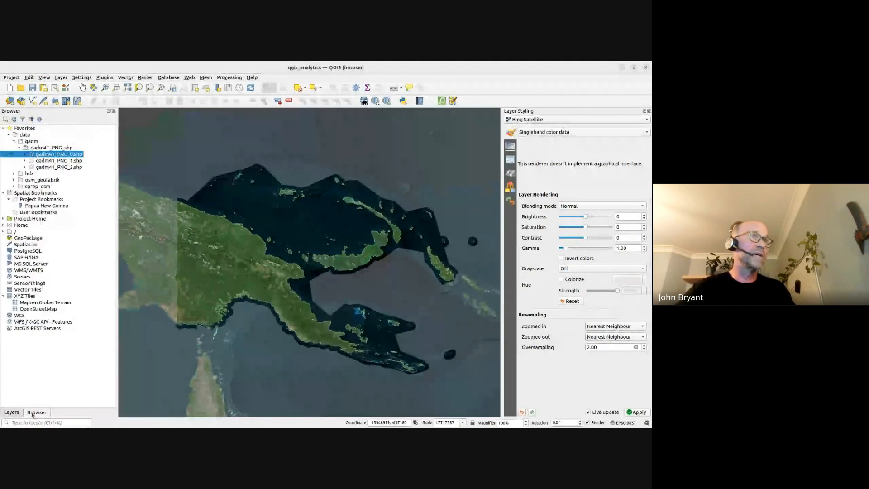
left_click(19, 148)
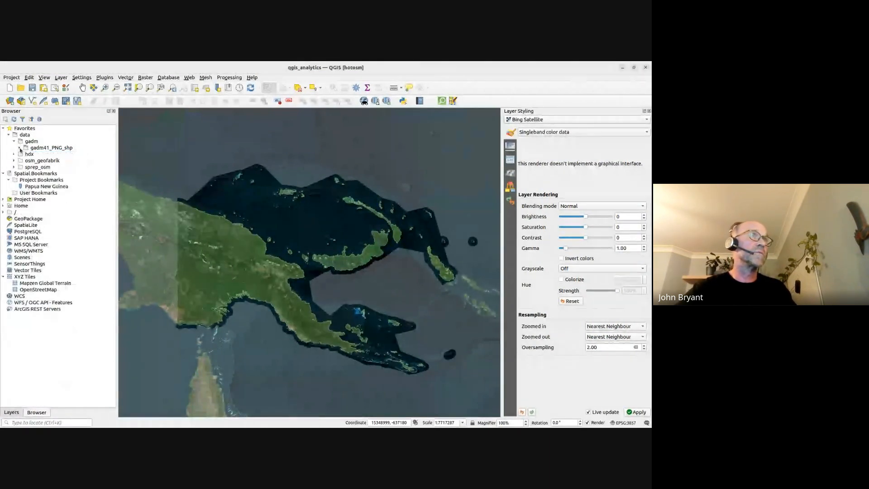
left_click(15, 154)
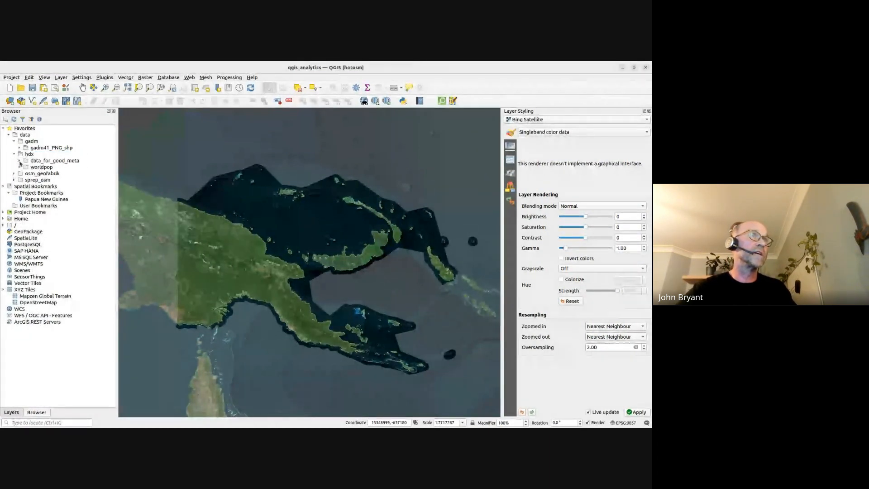
left_click(20, 168)
left_click(25, 174)
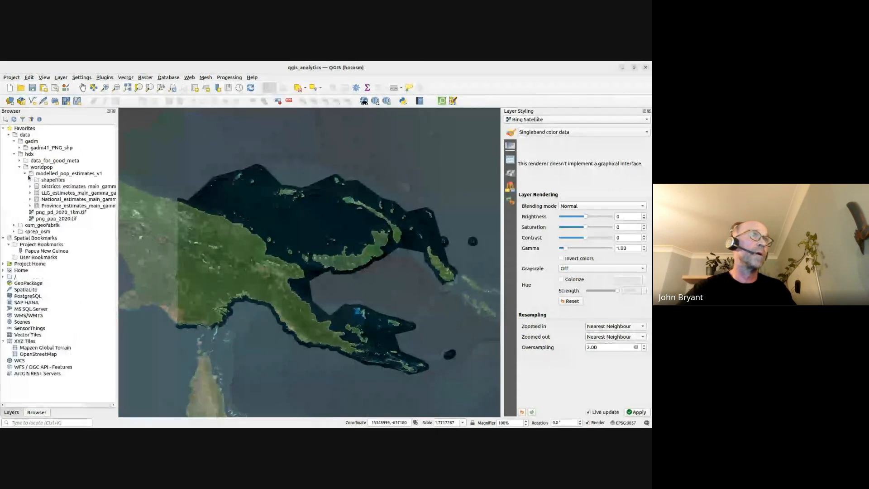
left_click(30, 179)
- Widen the file list to read the full shapefile names and add gamma_gaussian_LLG.shp to the project
left_click(74, 193)
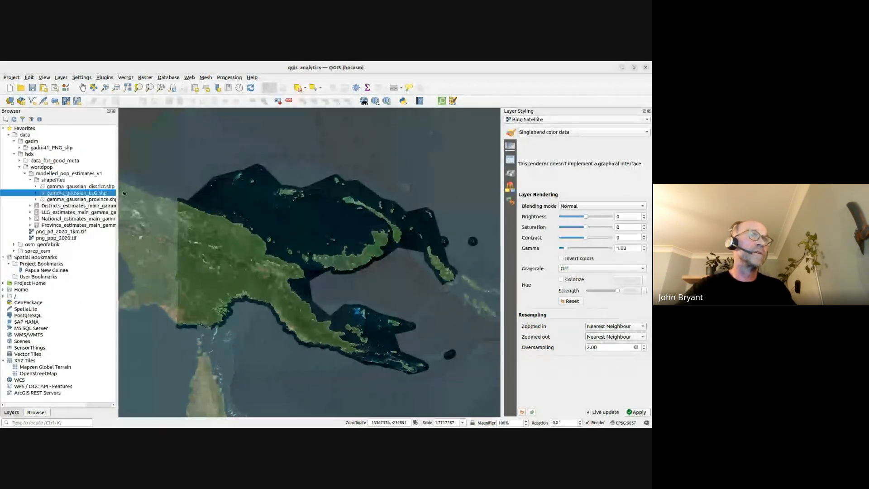
left_click_drag(116, 188, 139, 188)
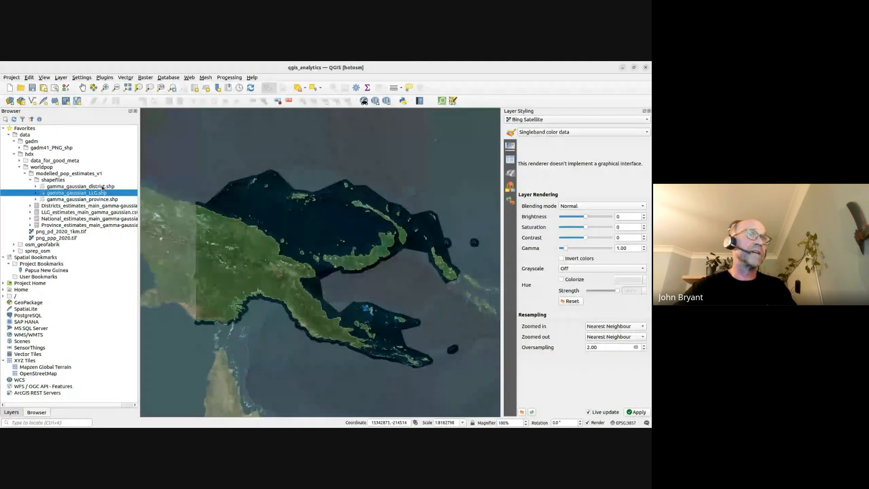
key("Down")
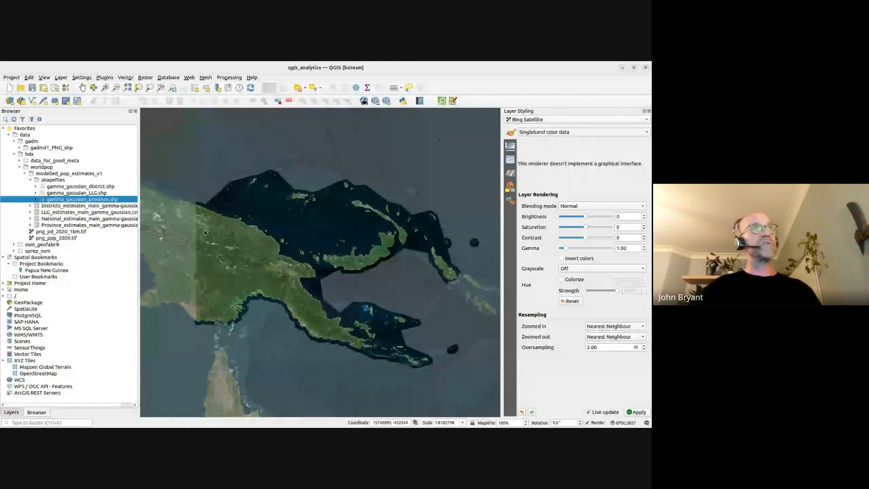
double_click(75, 193)
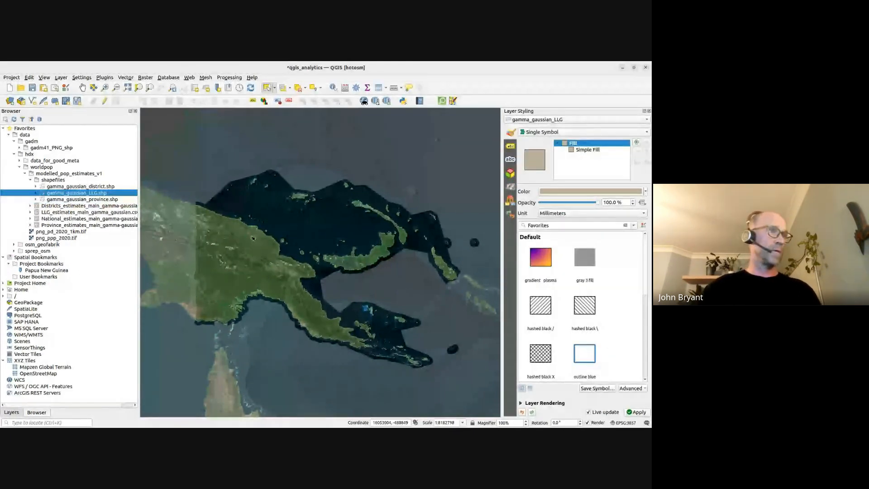
- Move the gamma_gaussian_LLG layer above gadm41_PNG_0, make it visible and hide the base group
left_click(11, 412)
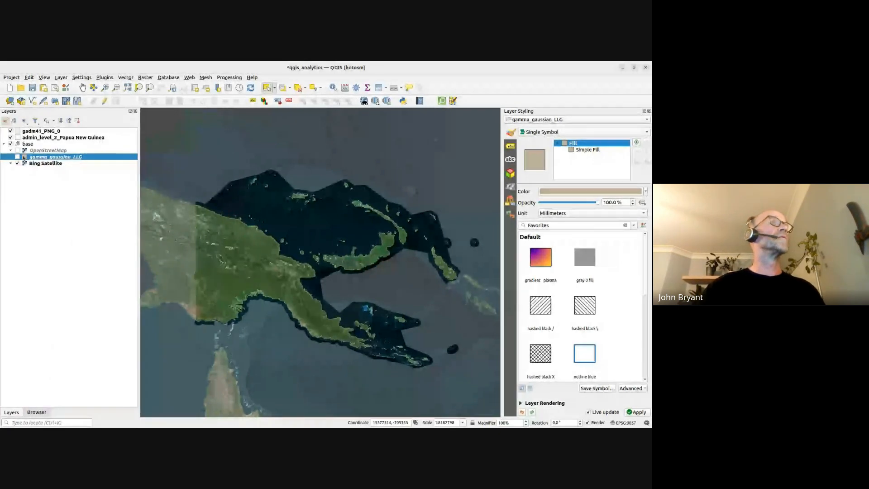
left_click_drag(32, 158, 32, 133)
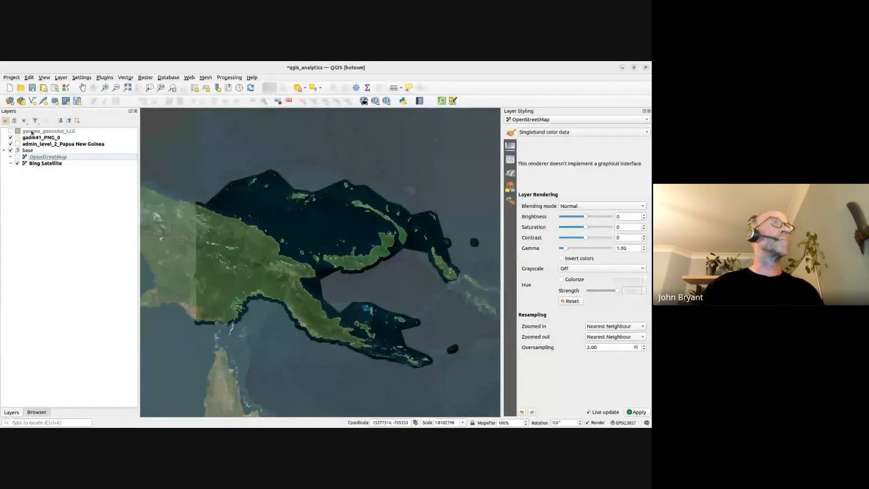
left_click(32, 132)
left_click(11, 131)
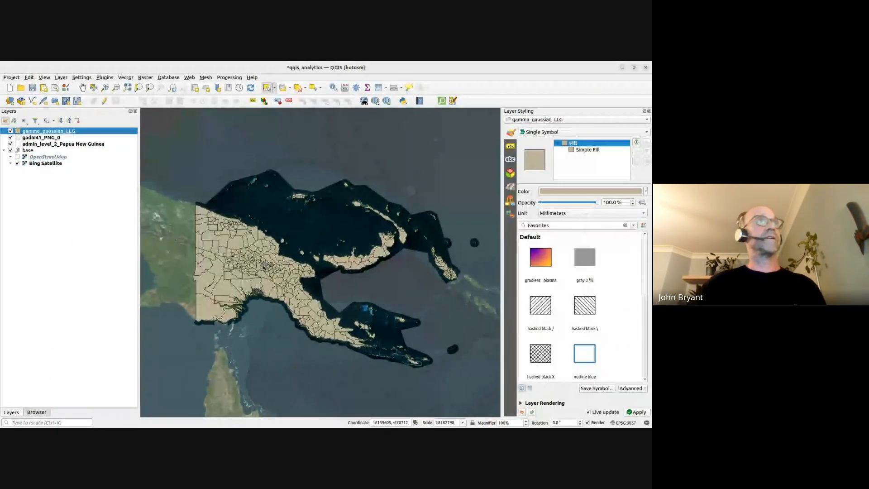
left_click(10, 150)
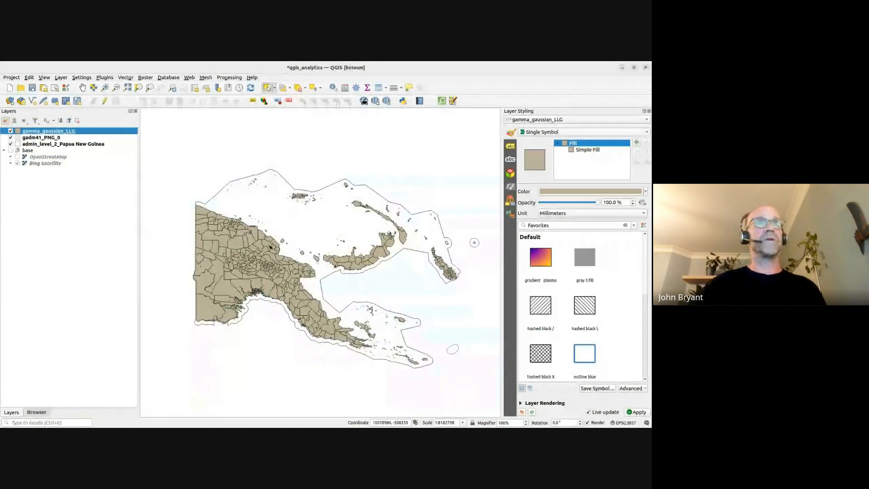
- Enlarge the map area and examine the LLG boundaries across mainland Papua New Guinea, selecting Tsak Rural
left_click(649, 111)
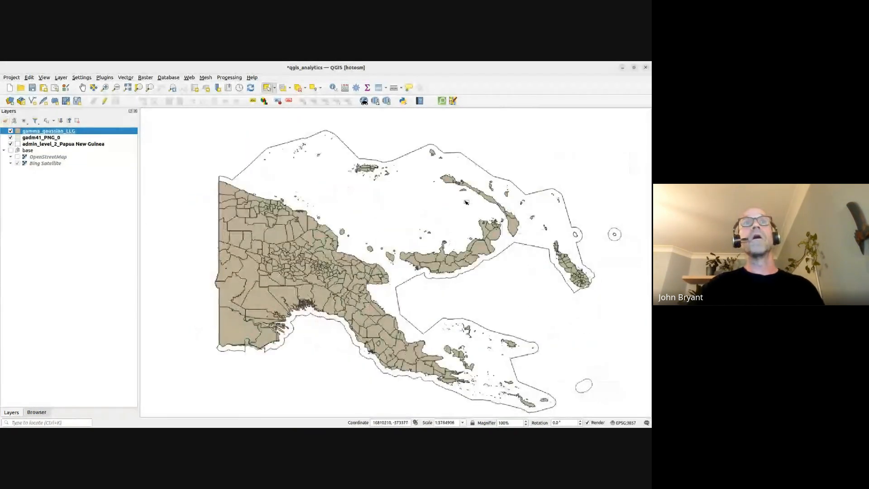
scroll(312, 254, "up", 1)
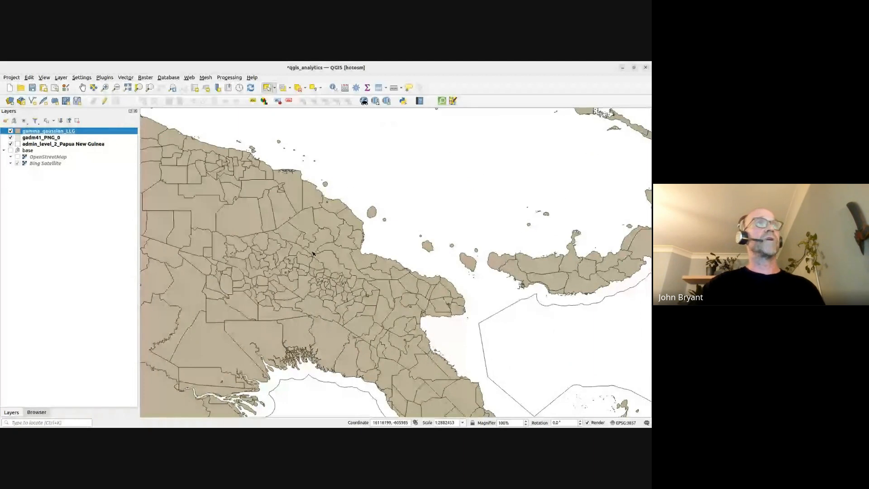
left_click_drag(139, 198, 124, 199)
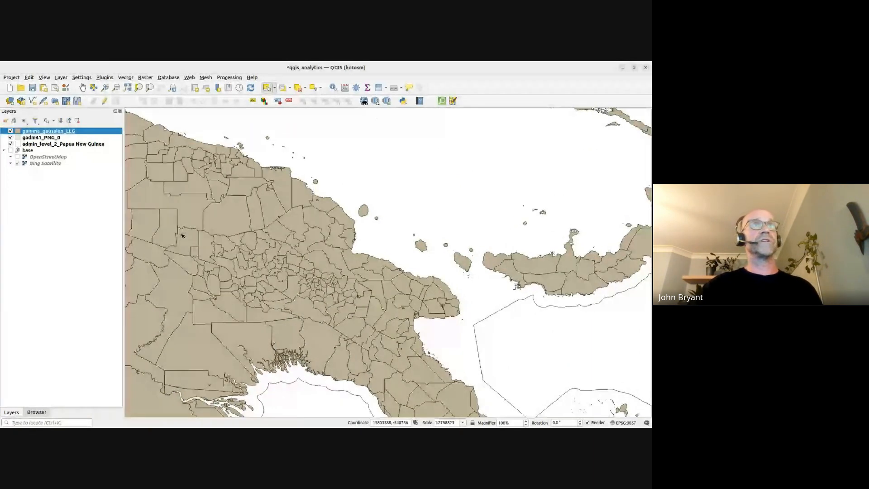
left_click_drag(182, 235, 208, 218)
left_click_drag(254, 240, 232, 288)
left_click_drag(217, 273, 177, 303)
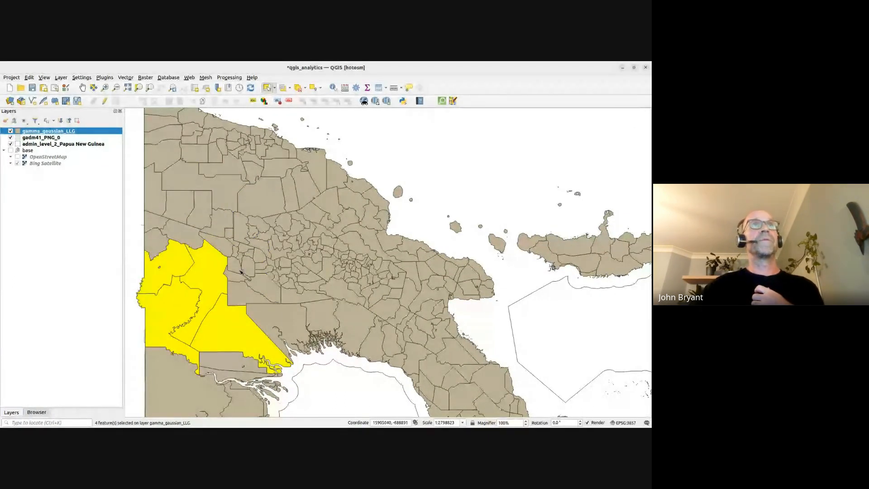
left_click(287, 245)
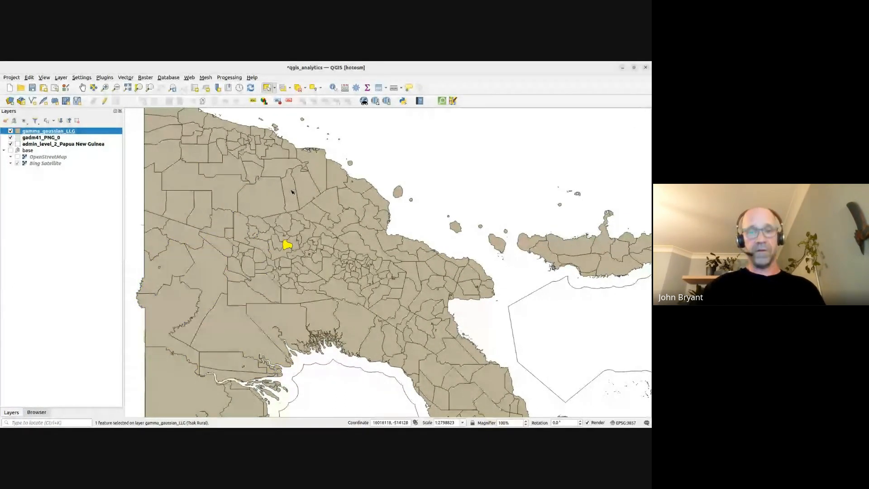
- Identify Arabaka Rural, Josephstaal Rural and Usino Rural to examine their LLG names and total population estimates
left_click(333, 88)
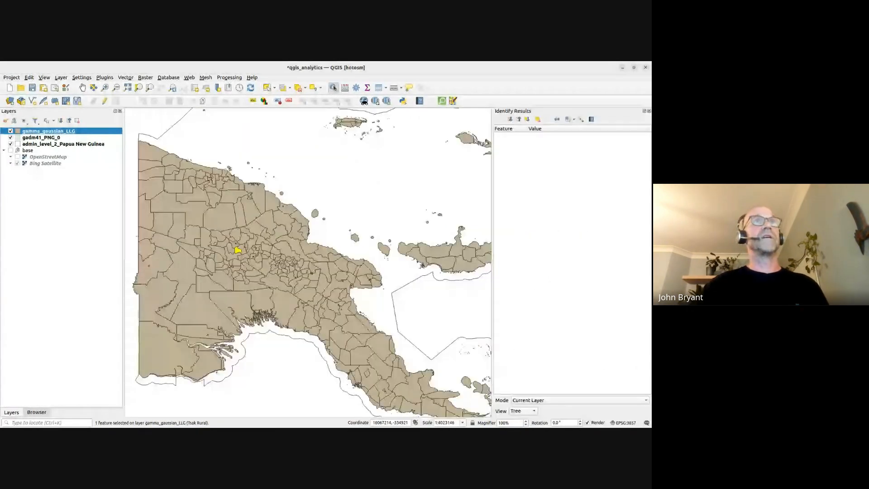
left_click(271, 229)
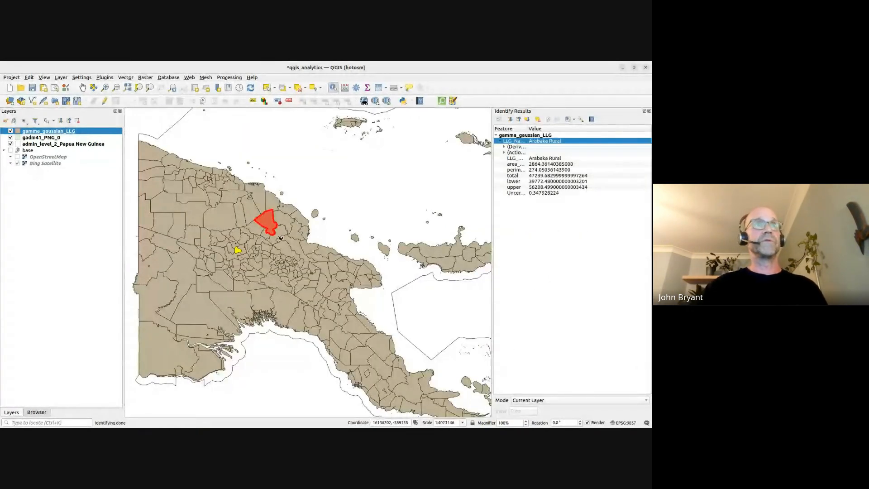
scroll(273, 224, "up", 2)
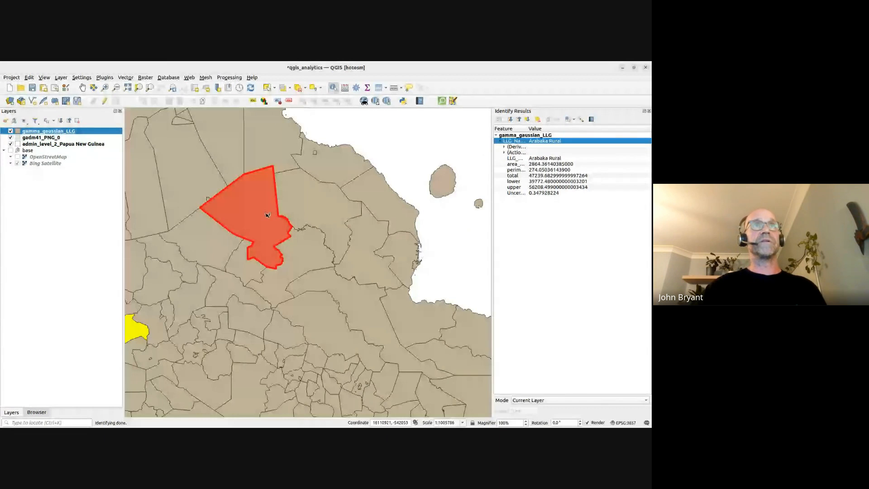
left_click(308, 212)
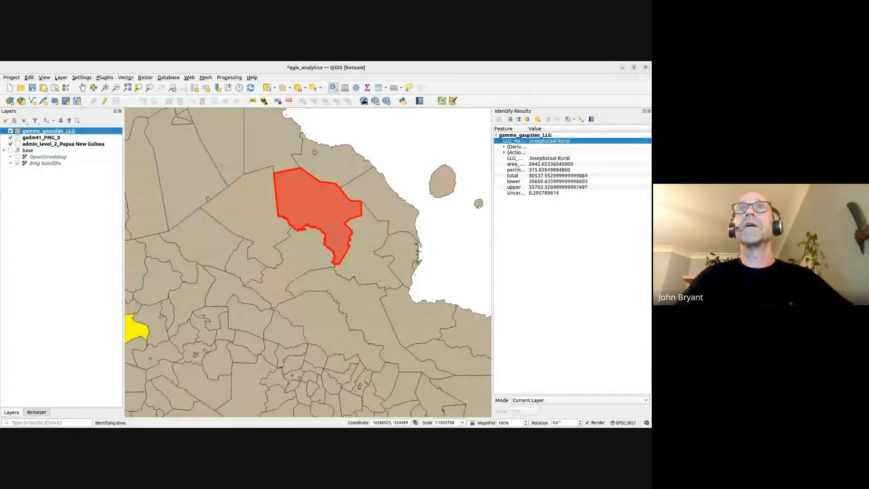
left_click_drag(528, 128, 548, 129)
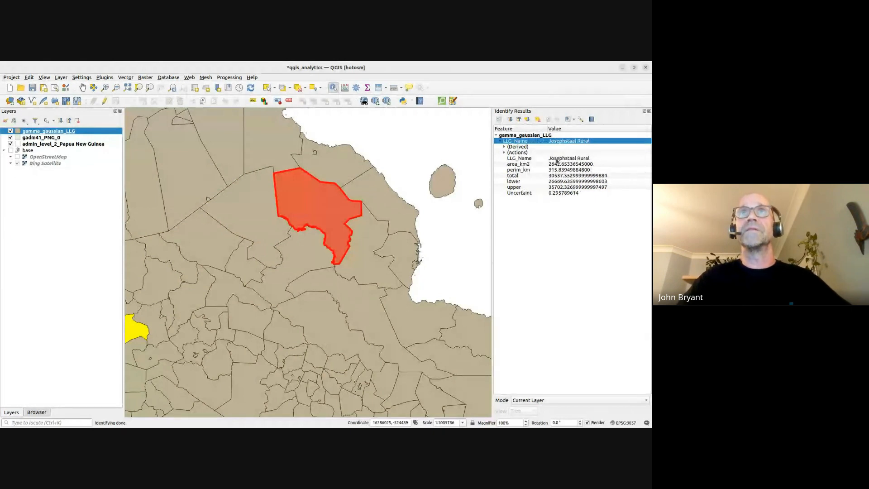
left_click(555, 159)
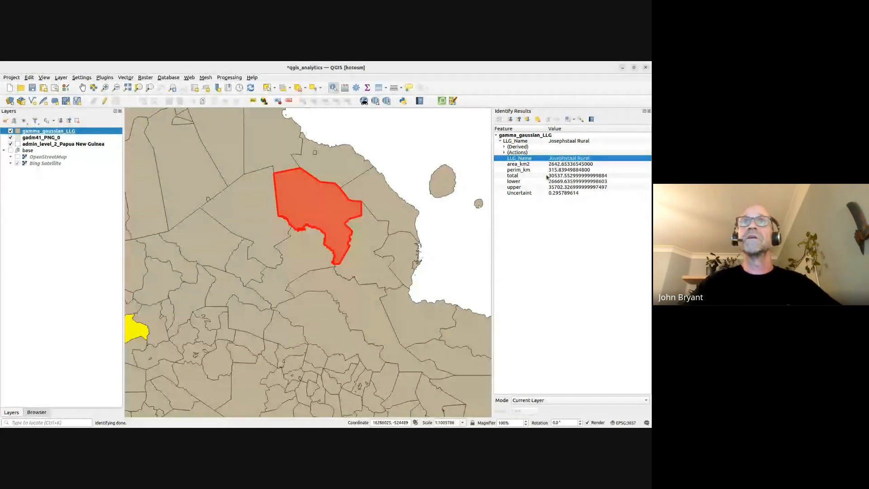
left_click(557, 176)
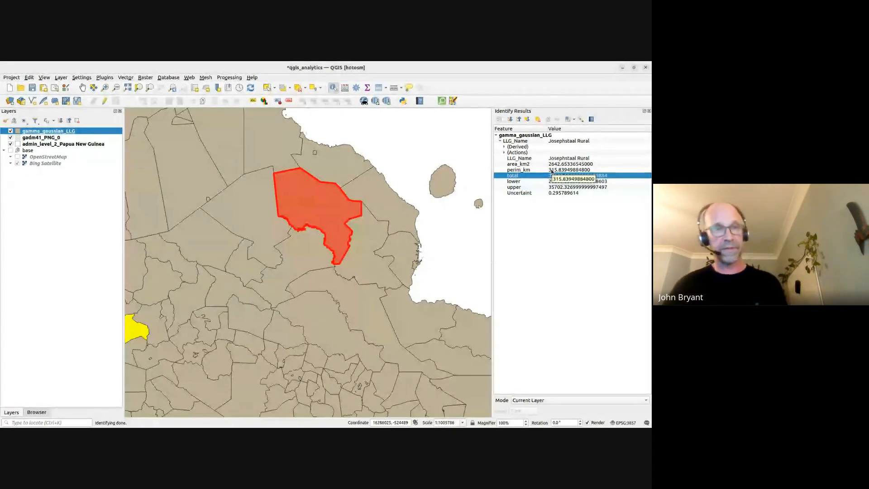
left_click(247, 216)
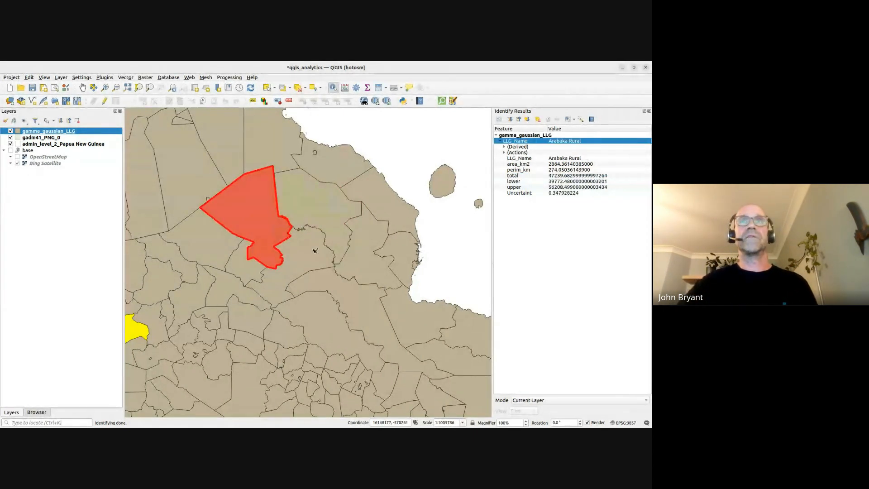
left_click(335, 291)
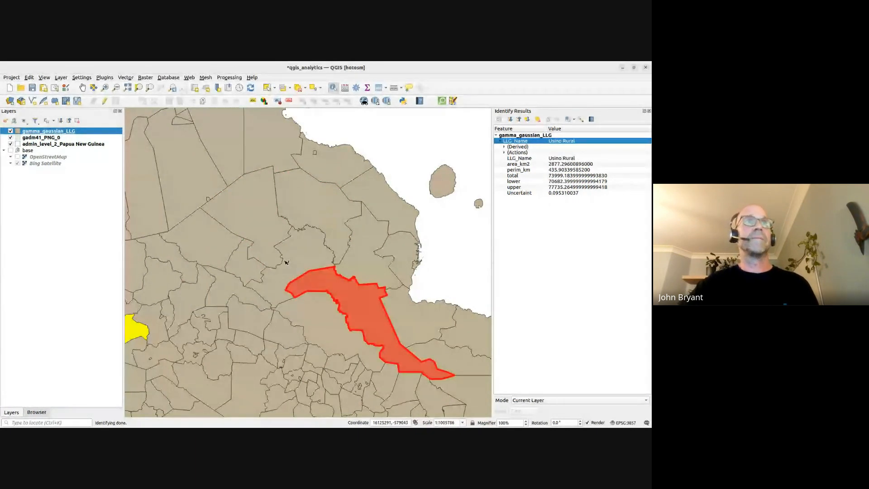
- Deselect all features, close the identify results and clear the highlight from the identified LLG area
scroll(285, 261, "down", 1)
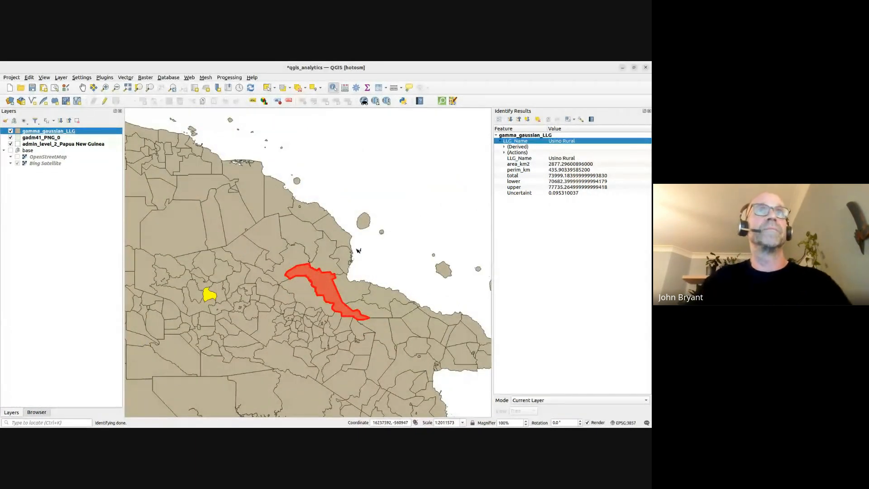
key("ctrl+shift+a")
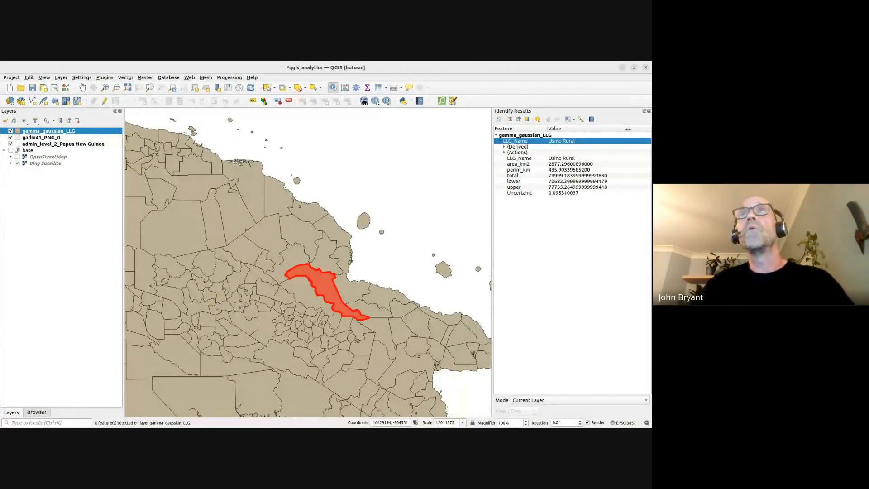
left_click(649, 112)
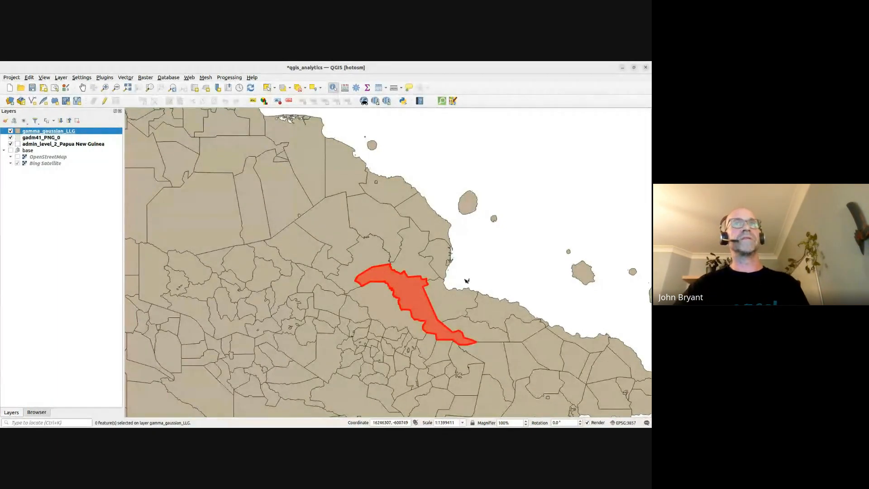
left_click(518, 269)
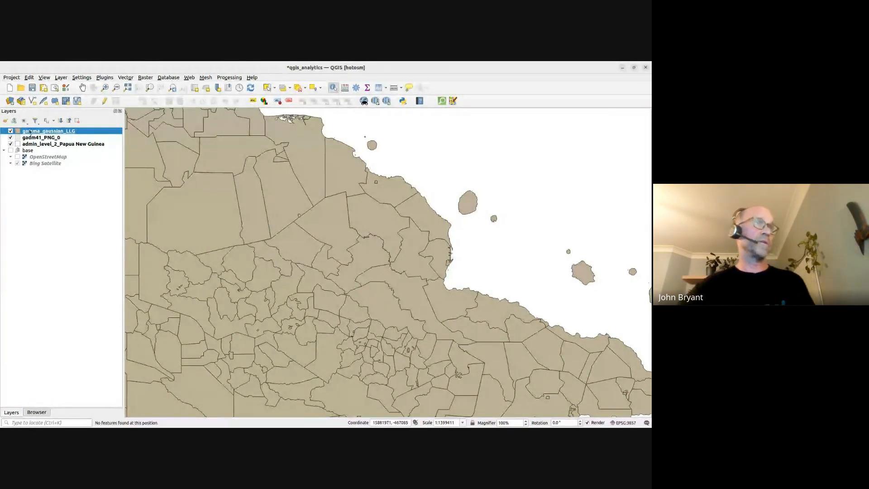
- Style the gamma_gaussian_LLG layer with graduated symbols based on the total field and classify it
left_click(5, 120)
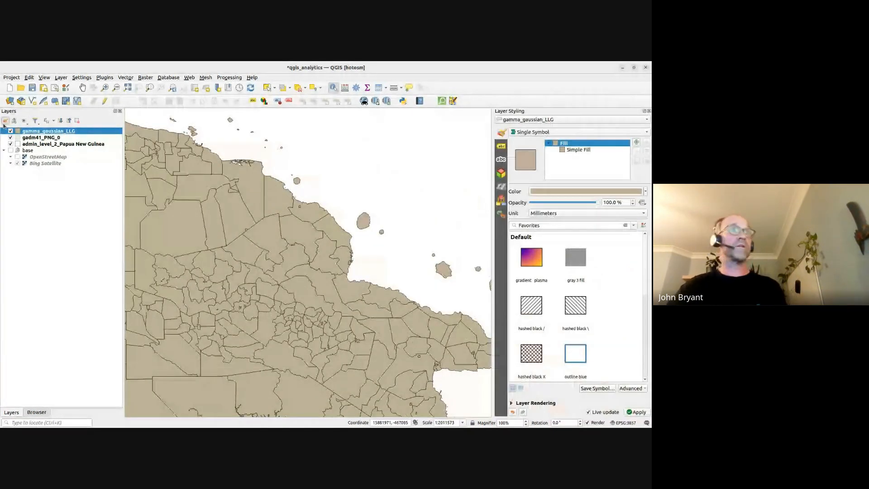
scroll(293, 221, "down", 1)
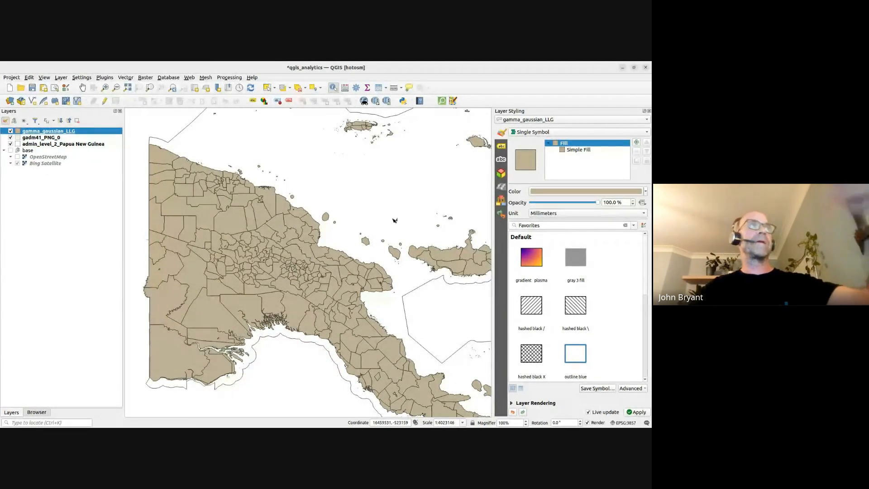
left_click(514, 132)
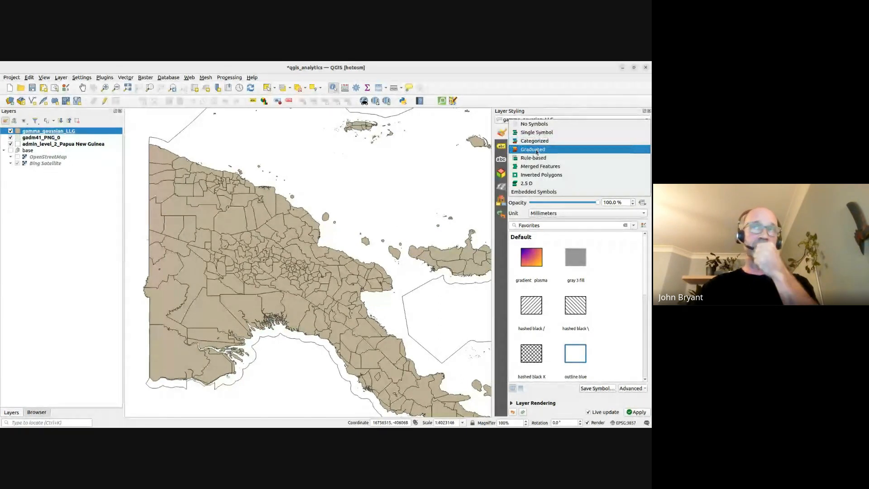
left_click(536, 150)
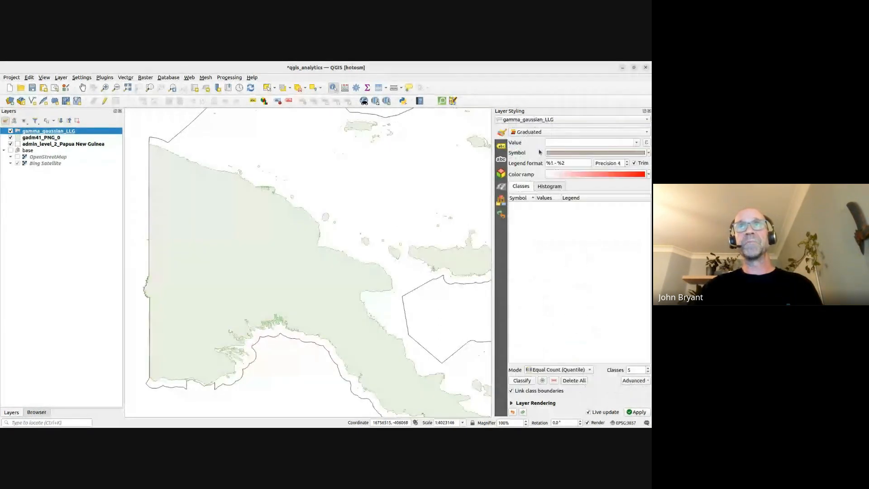
left_click(637, 144)
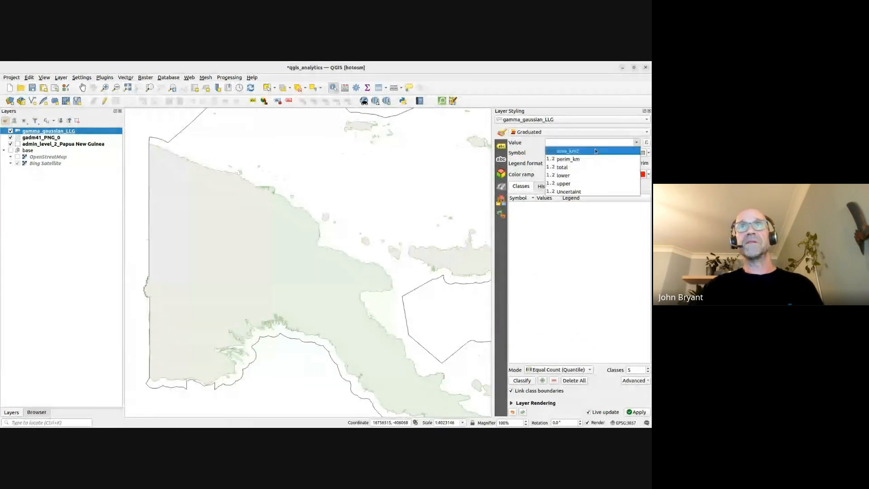
left_click(571, 168)
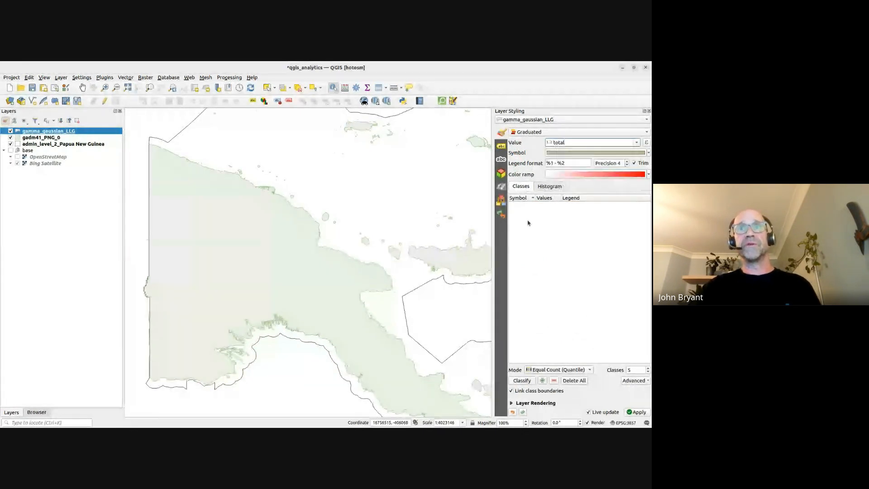
left_click(521, 380)
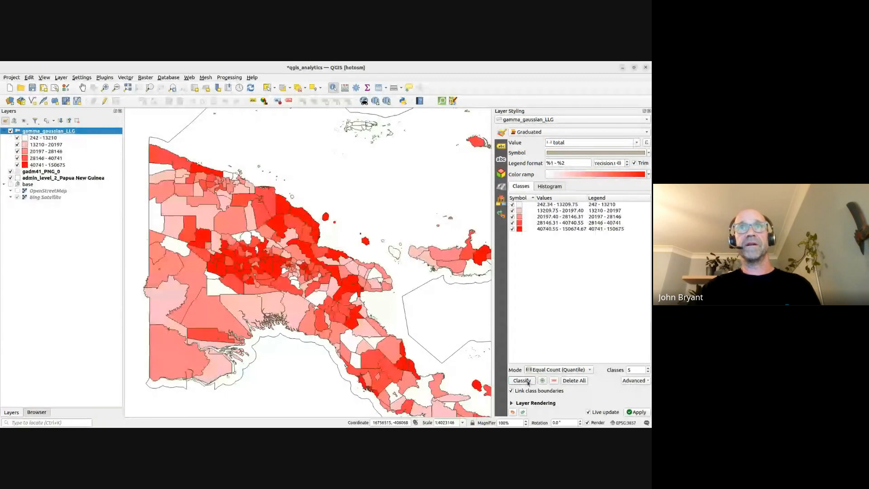
- Increase the number of graduated population classes to 10
scroll(315, 249, "down", 1)
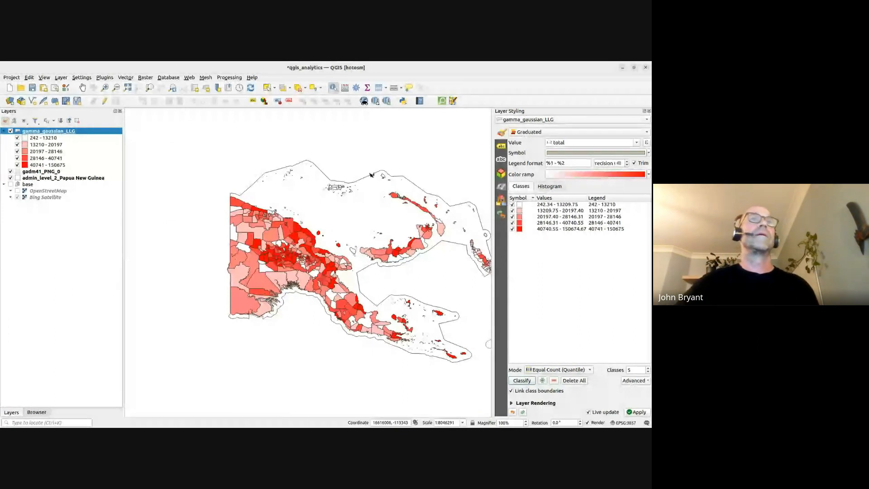
left_click_drag(371, 175, 307, 174)
scroll(265, 231, "up", 1)
left_click_drag(217, 305, 231, 295)
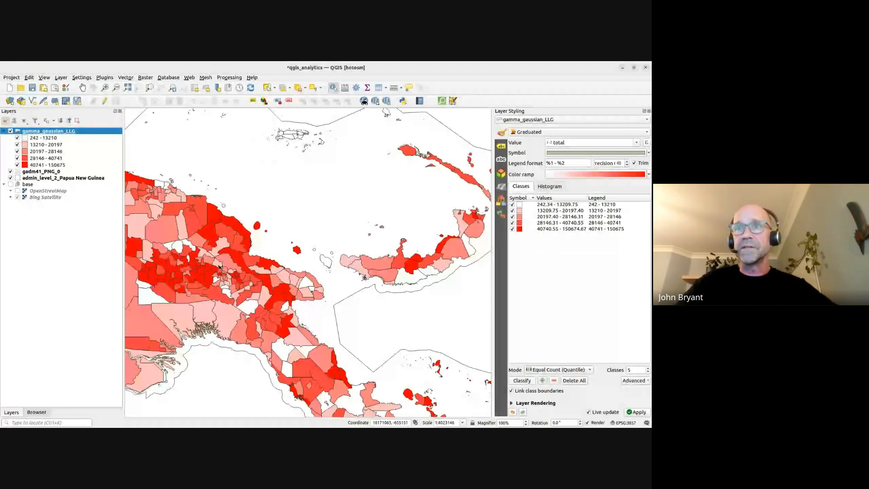
left_click_drag(219, 267, 243, 251)
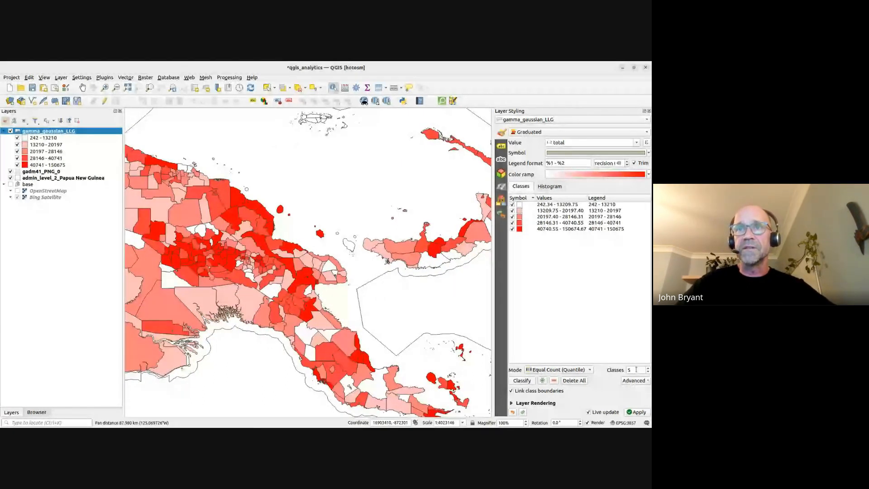
scroll(636, 370, "up", 4)
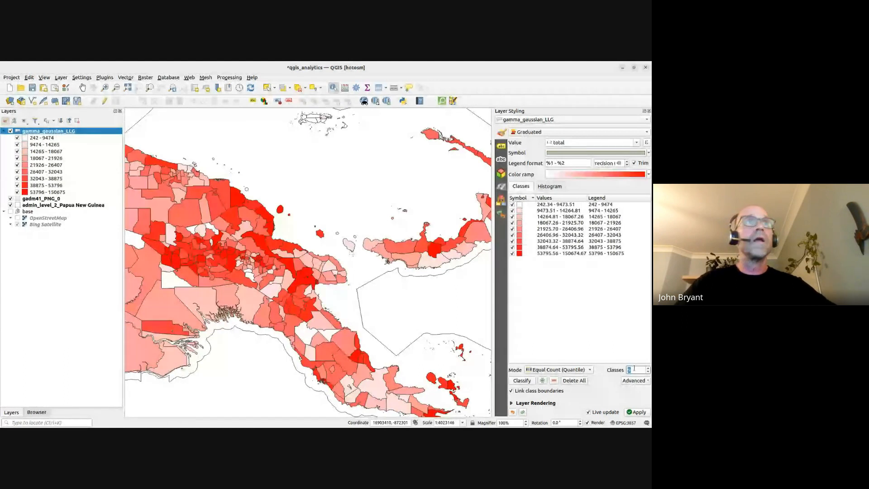
scroll(634, 368, "up", 1)
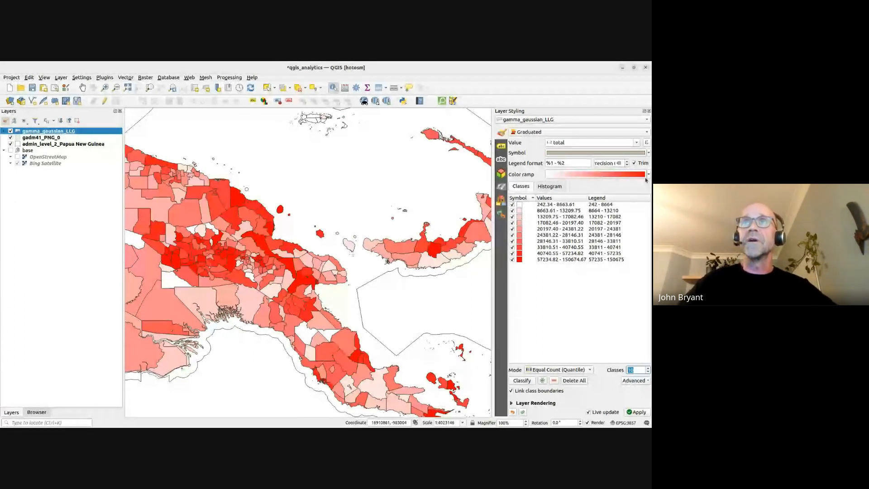
- Apply the Viridis color ramp to the graduated population classes and enlarge the map area
left_click(647, 175)
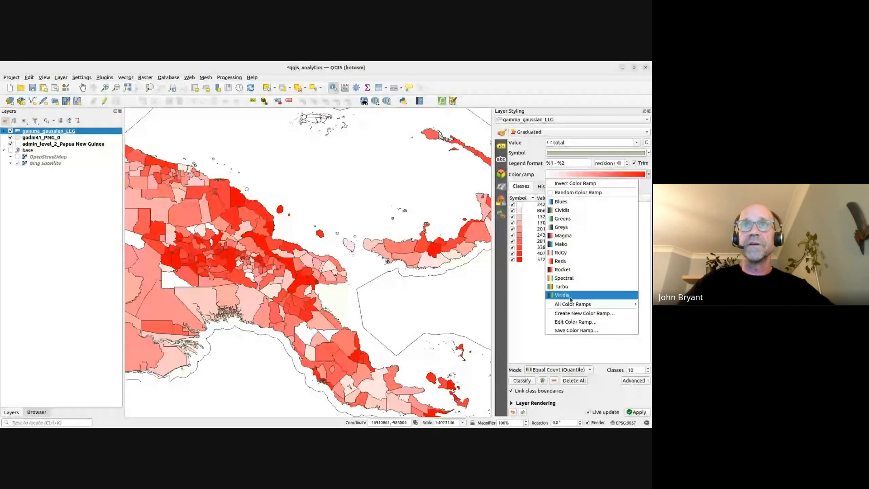
left_click(570, 297)
scroll(408, 293, "down", 1)
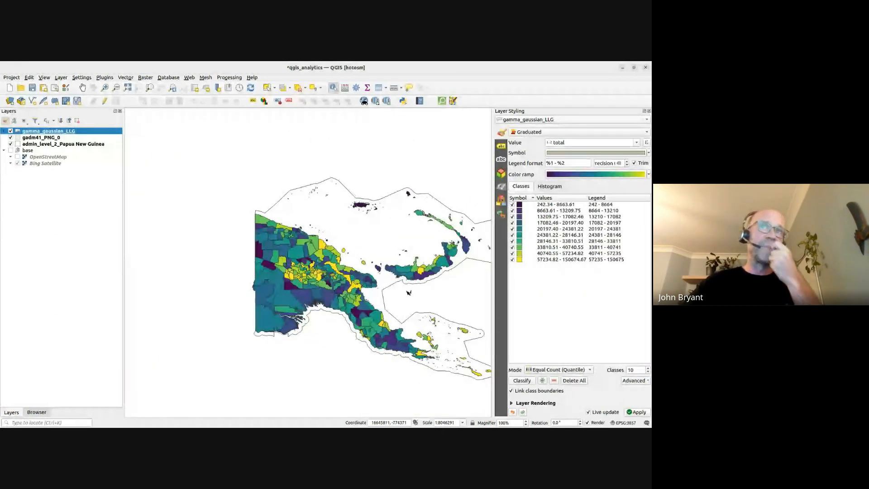
scroll(409, 293, "up", 1)
left_click_drag(364, 283, 307, 255)
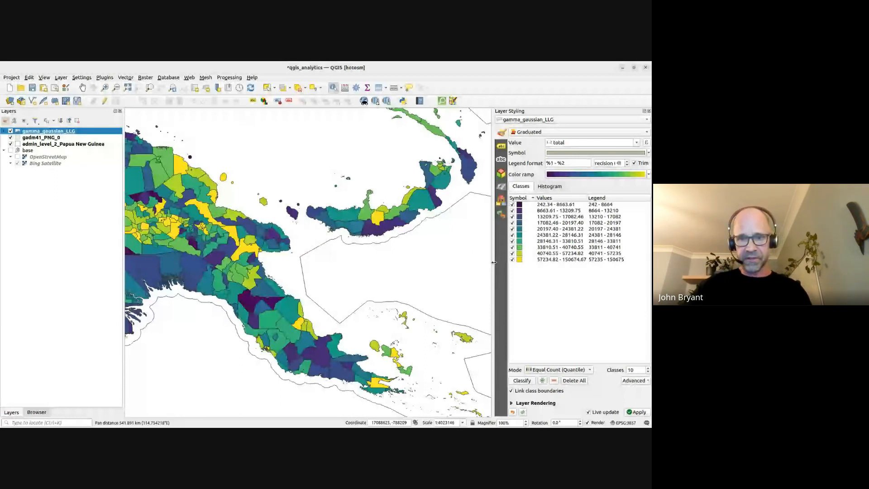
left_click_drag(493, 263, 534, 263)
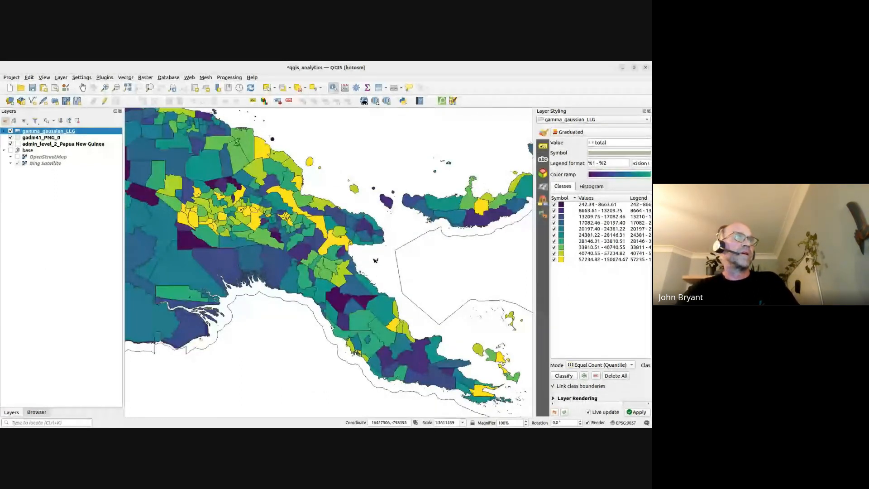
- Show the OpenStreetMap basemap, temporarily hiding gamma_gaussian_LLG to locate Port Moresby before examining its LLG classes
left_click(17, 157)
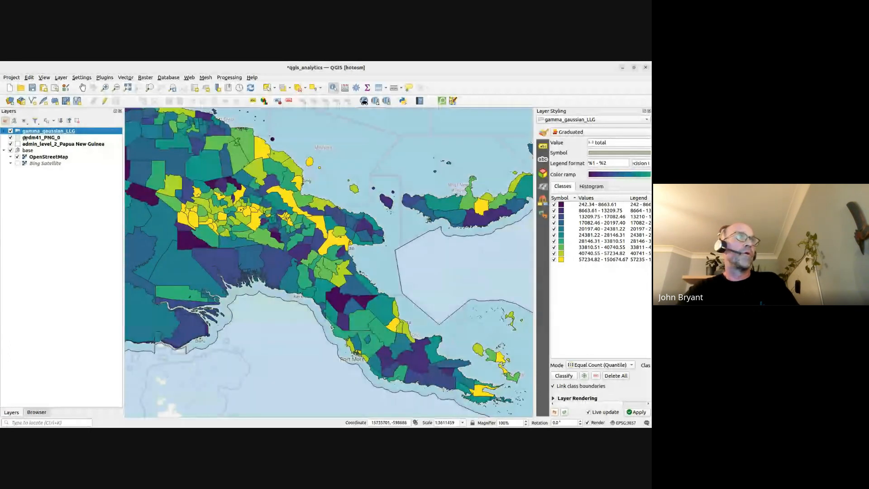
left_click(11, 130)
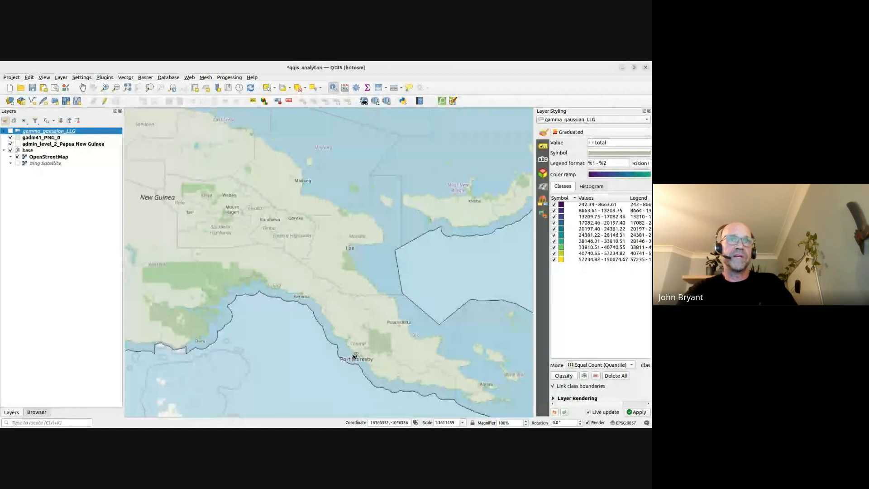
scroll(356, 357, "up", 4)
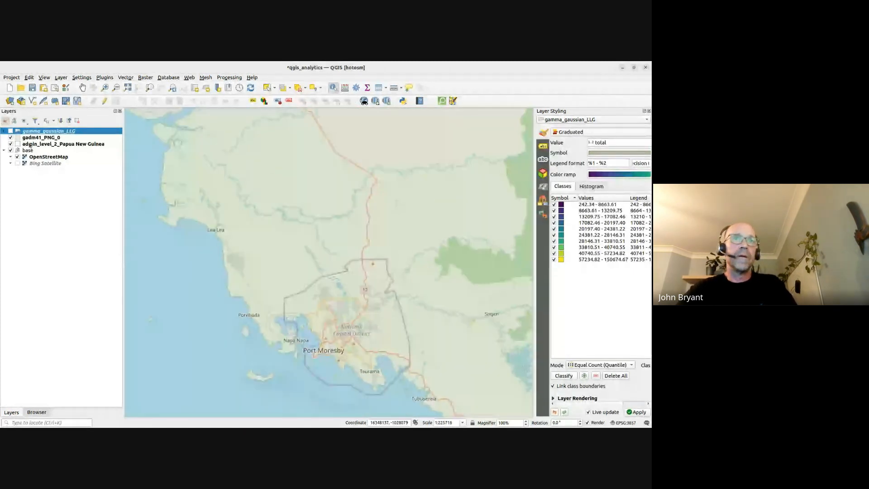
left_click(10, 131)
left_click_drag(339, 318, 296, 262)
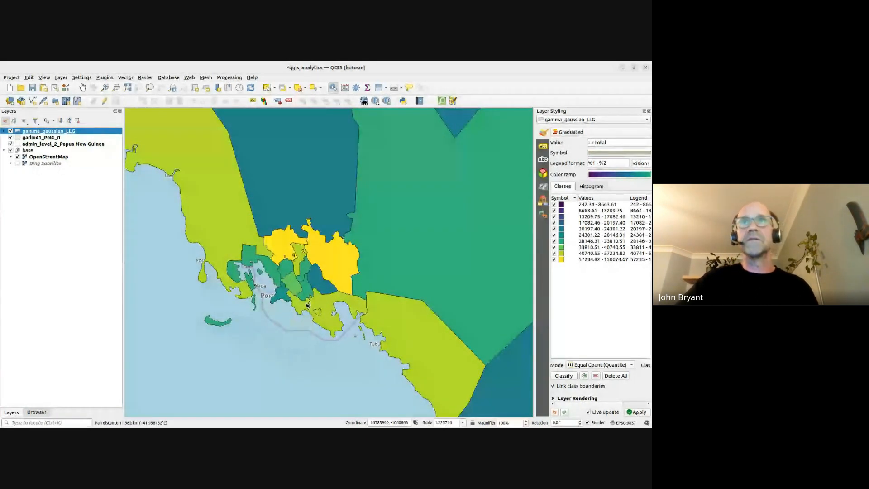
- Compare Port Moresby's highest population class areas with the streets beneath by toggling the gamma_gaussian_LLG layer's visibility
left_click(582, 259)
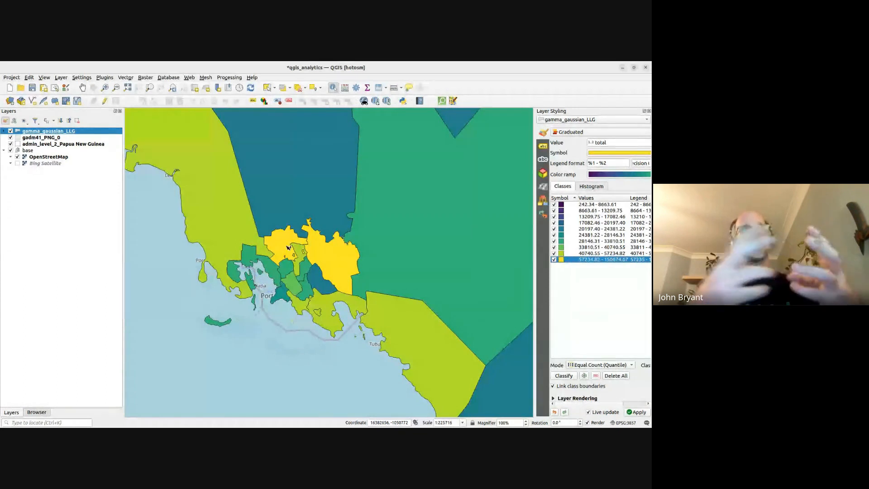
left_click(10, 131)
scroll(275, 277, "up", 2)
left_click_drag(275, 277, 316, 214)
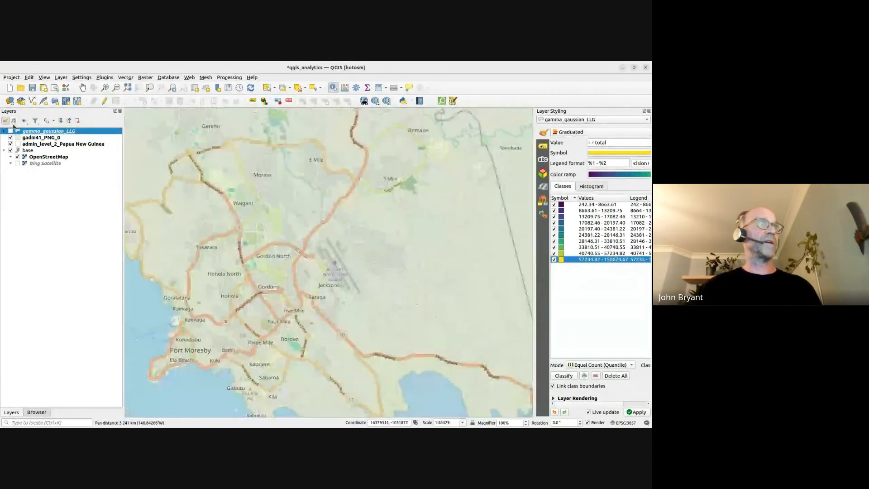
left_click(10, 131)
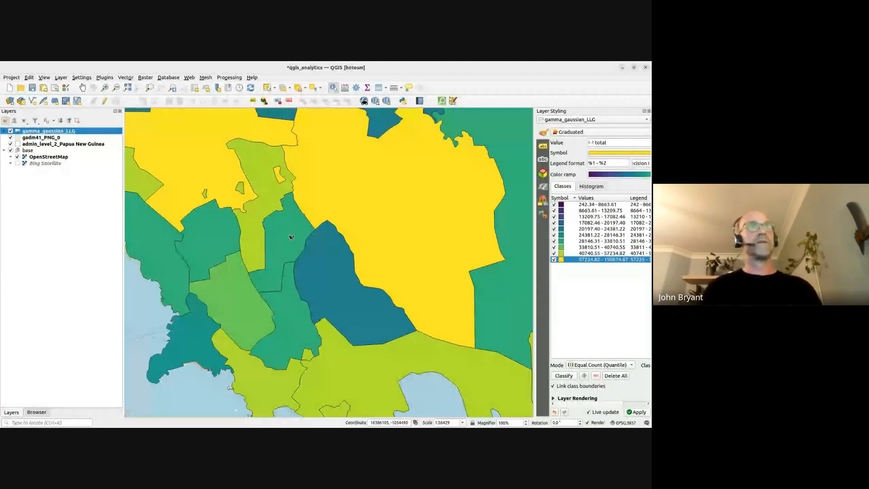
- Examine the population classes across mainland Papua New Guinea and the fields in the gamma_gaussian_LLG attribute table, closing the table again
scroll(291, 236, "down", 4)
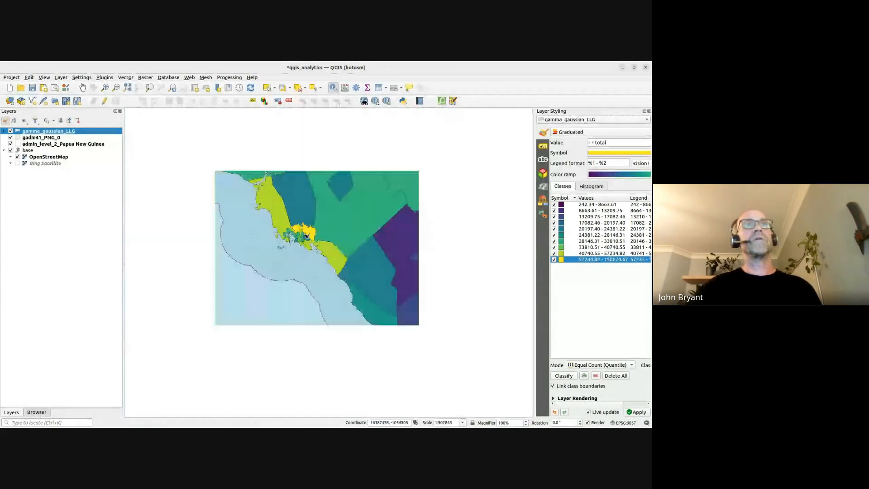
scroll(306, 235, "down", 2)
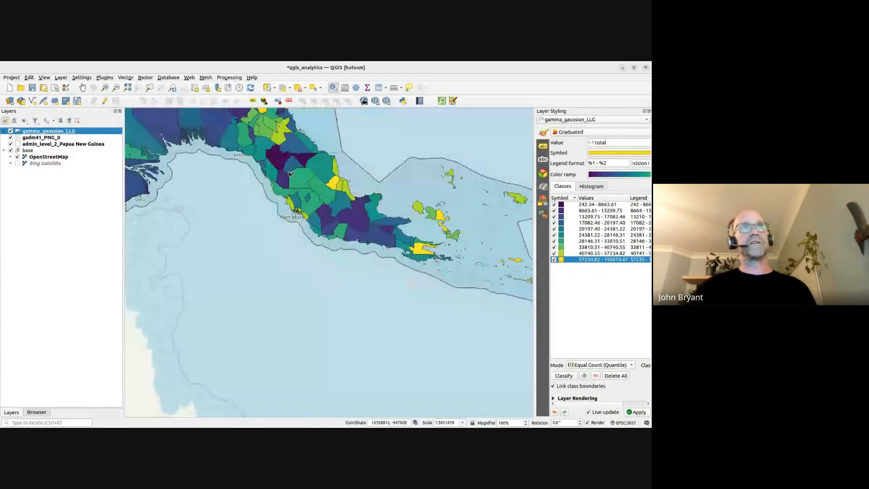
left_click_drag(291, 173, 285, 236)
left_click_drag(267, 194, 292, 254)
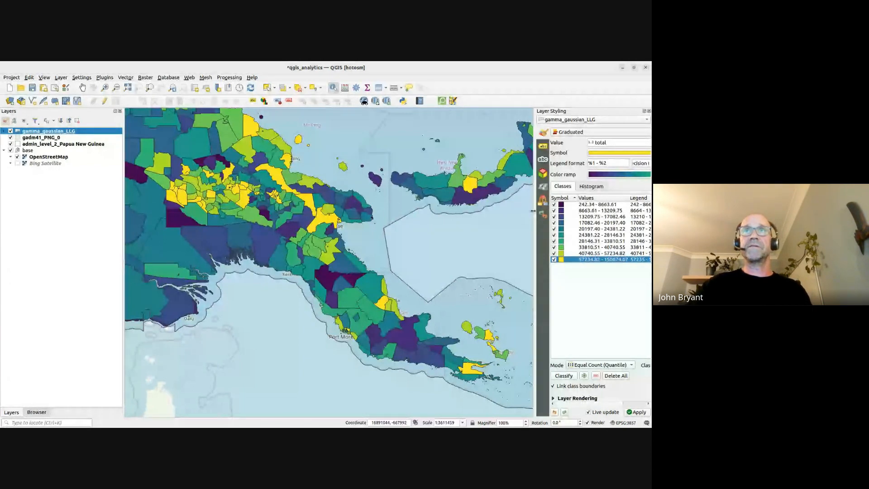
left_click_drag(533, 211, 487, 217)
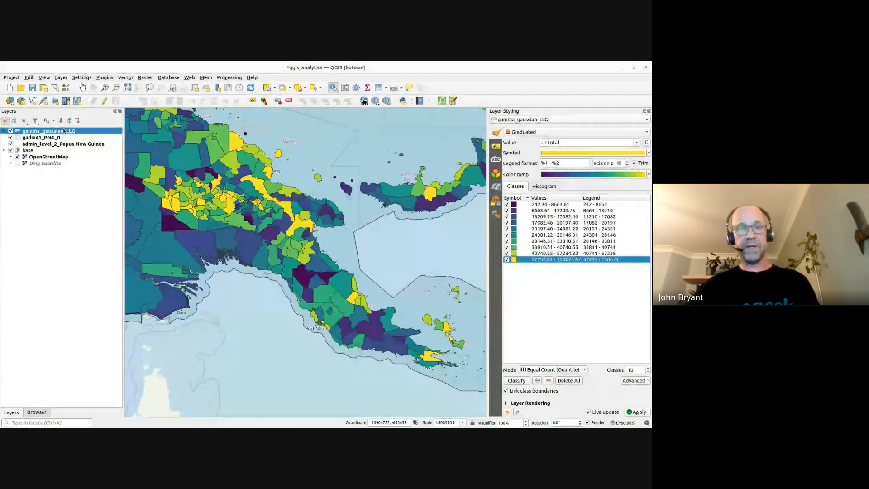
key("F6")
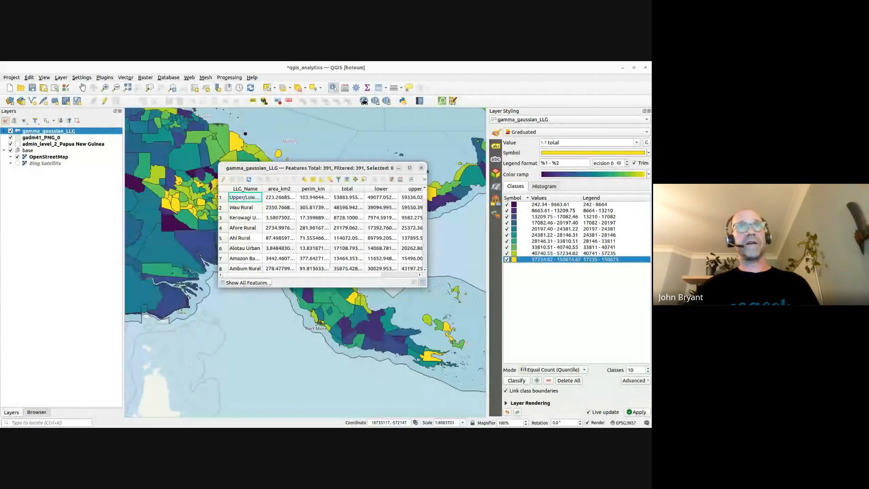
left_click(421, 168)
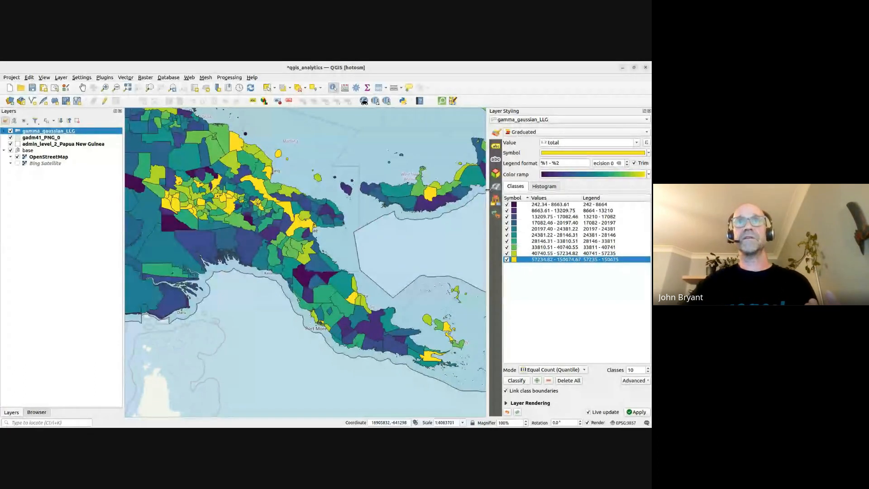
- Widen the Layer Styling panel and review the fields available for classifying gamma_gaussian_LLG, keeping total as the value
left_click_drag(487, 190, 470, 190)
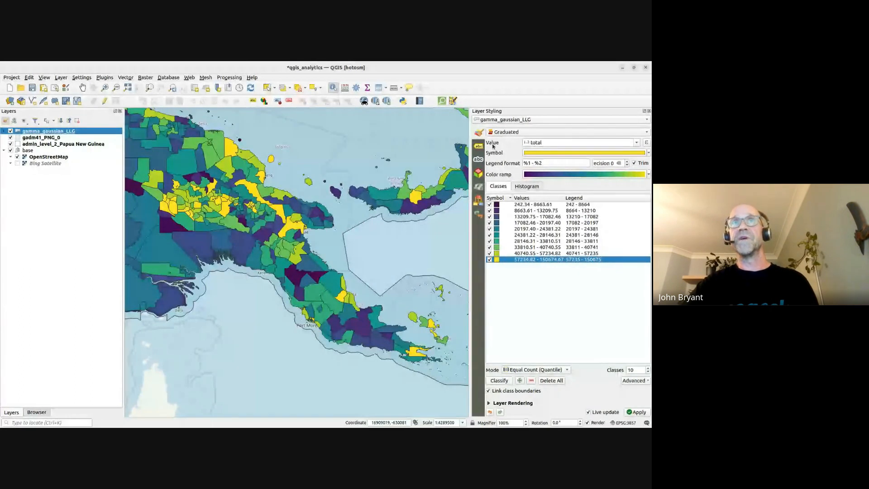
double_click(536, 142)
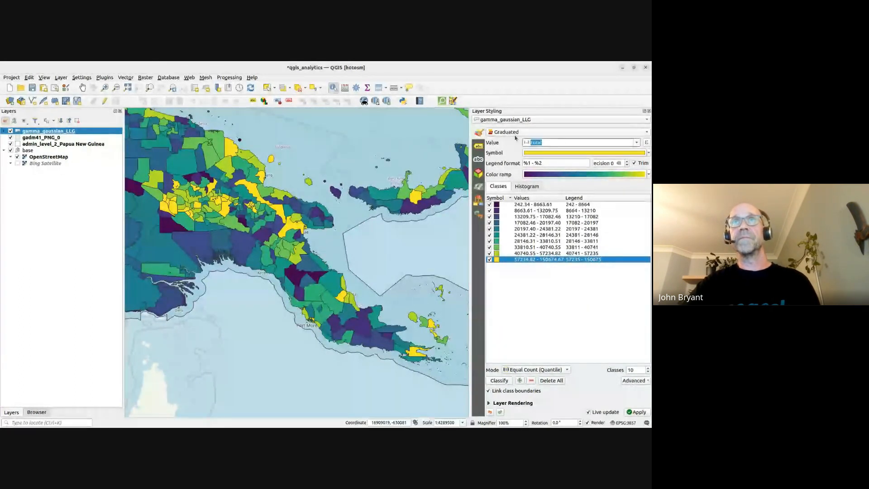
left_click(636, 143)
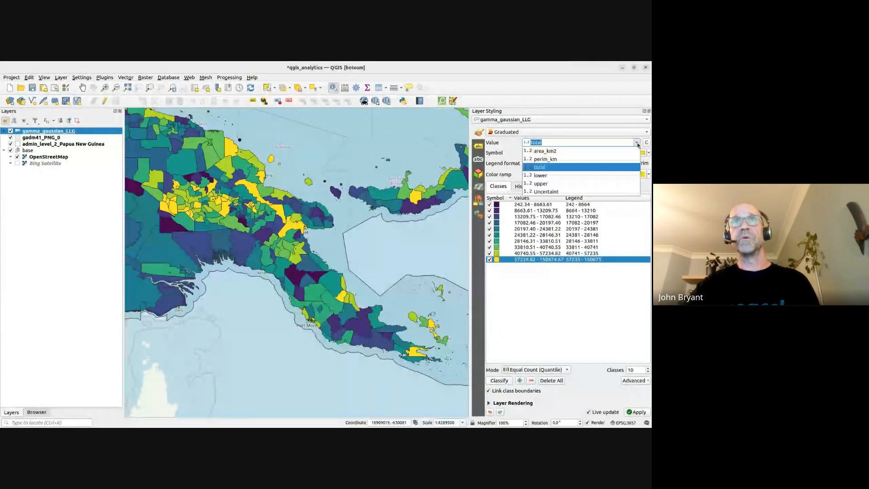
left_click(550, 167)
- Set the graduated value to the expression "total"/ "area_km2" and reclassify the layer by population density
left_click(647, 142)
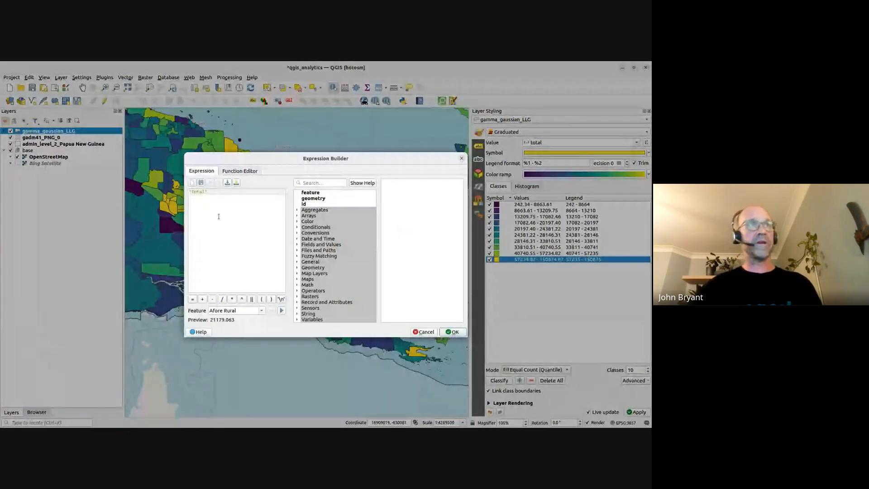
left_click(221, 192)
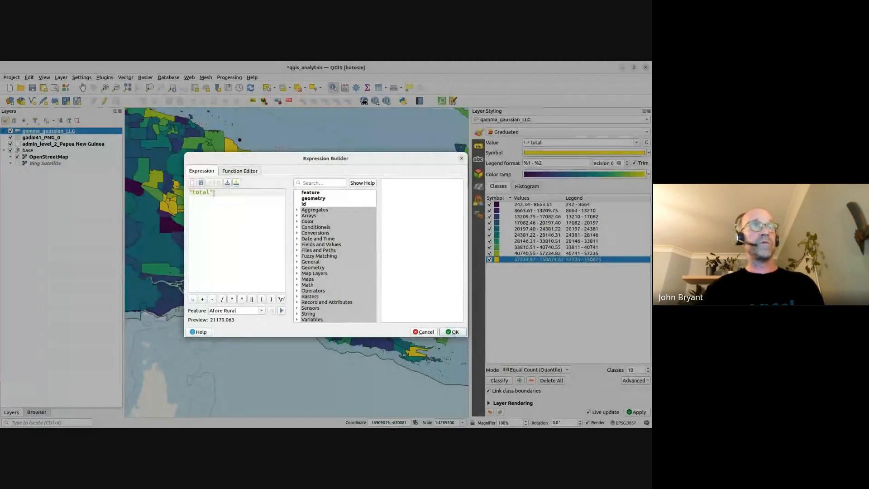
left_click_drag(214, 194, 175, 191)
type("(")
key("ctrl+z")
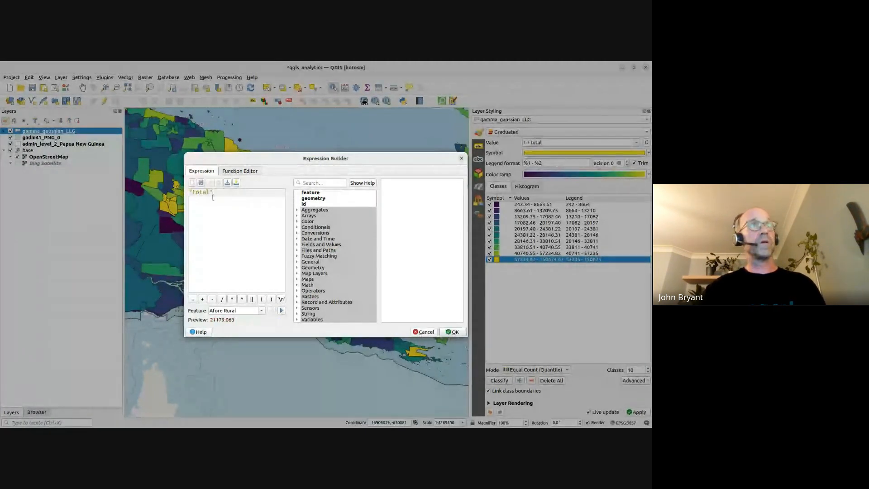
type("/")
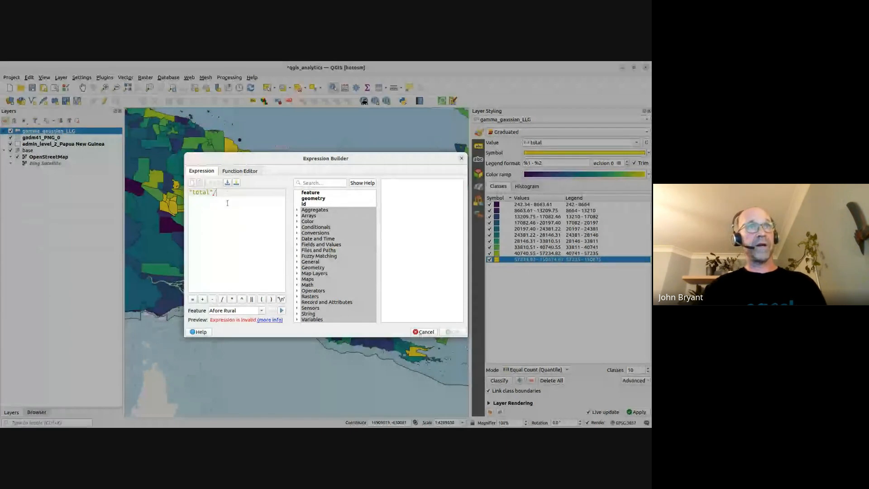
left_click(297, 244)
double_click(327, 281)
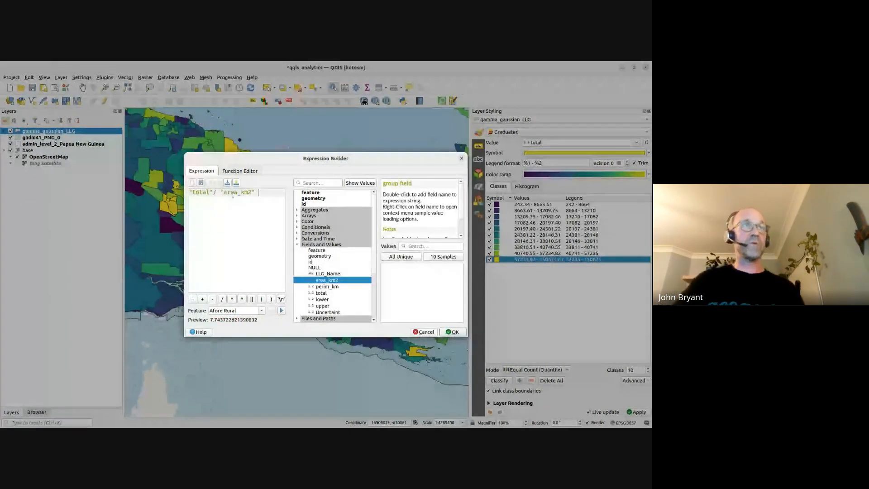
left_click(454, 332)
left_click(500, 381)
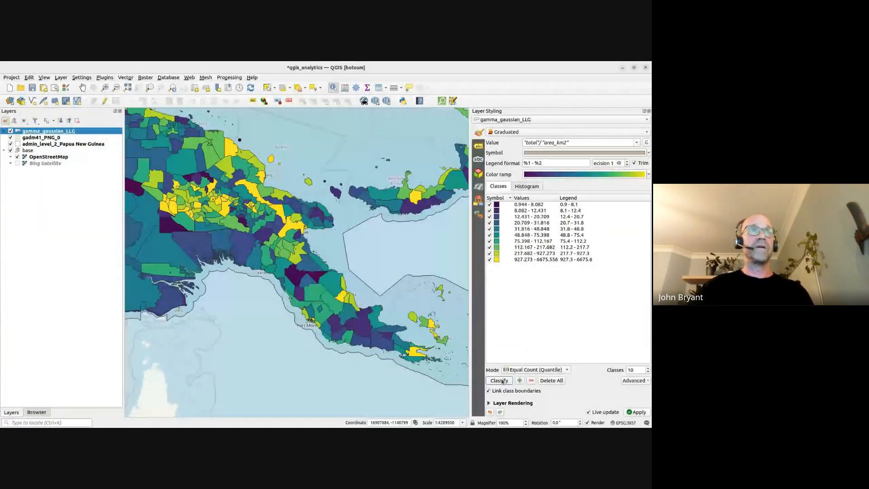
- Examine the population density classes of the LLGs in and around Port Moresby
scroll(201, 209, "down", 1)
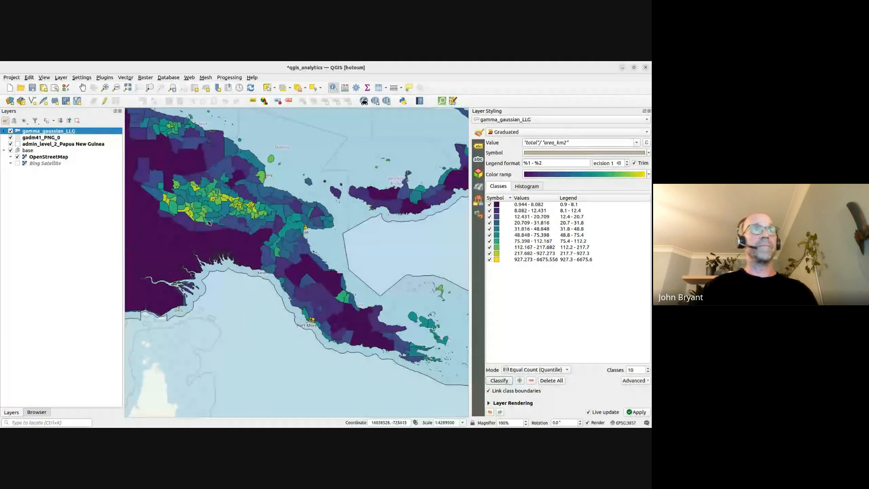
scroll(212, 215, "up", 1)
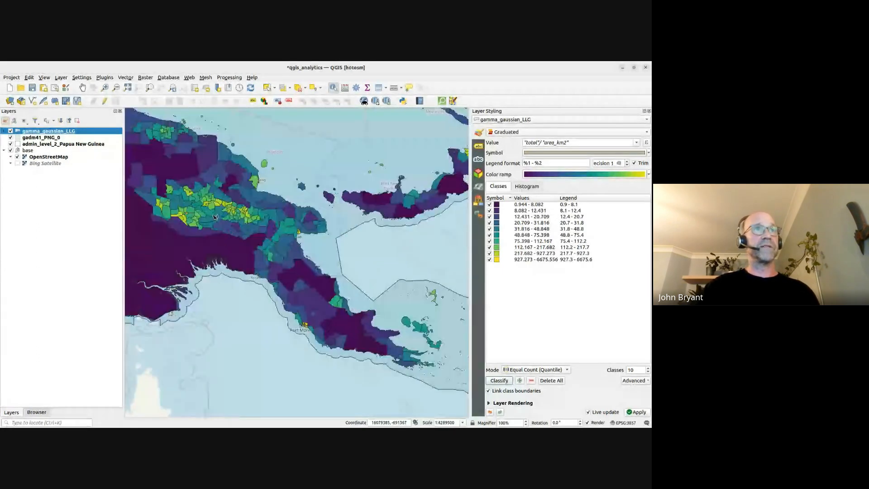
left_click_drag(310, 339, 356, 348)
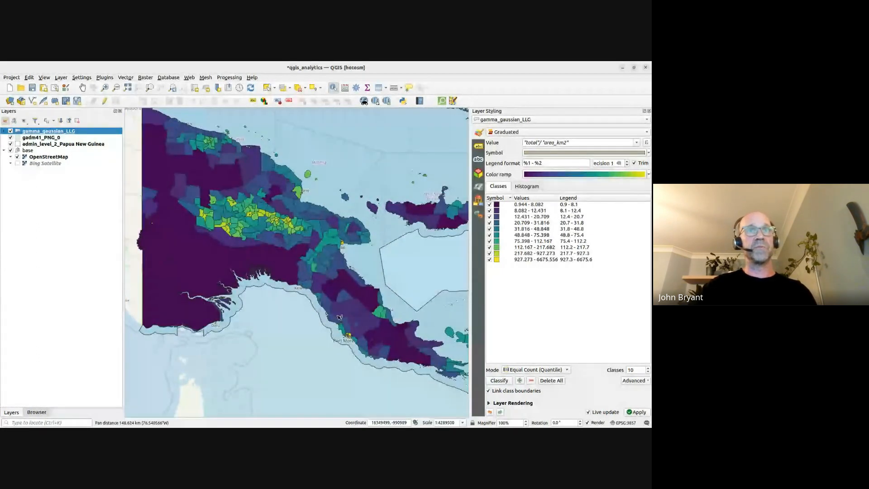
scroll(355, 348, "up", 1)
scroll(346, 329, "up", 3)
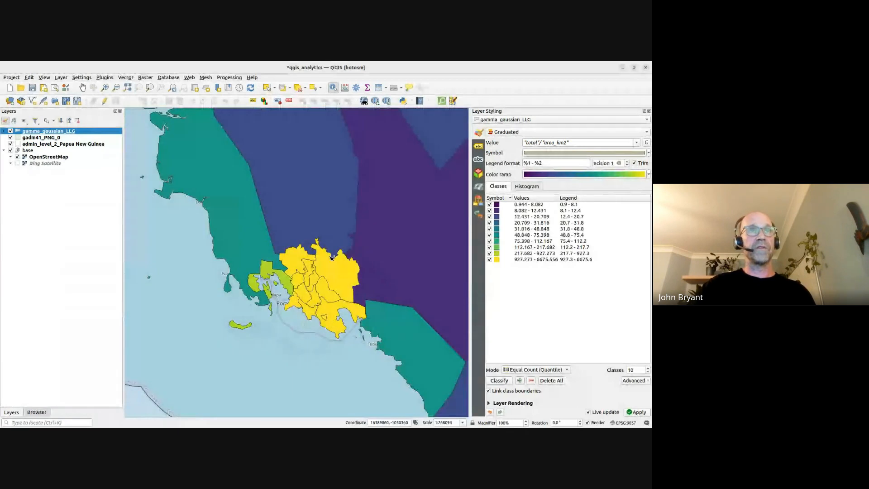
scroll(312, 277, "up", 1)
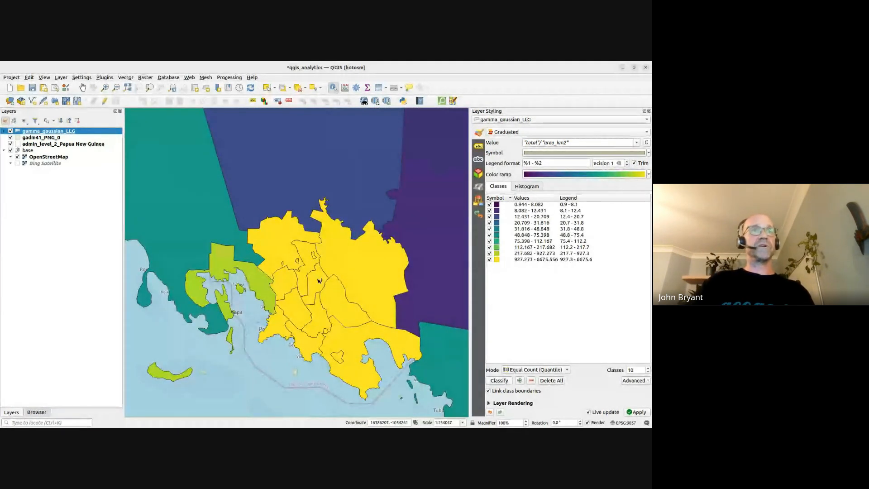
scroll(322, 280, "down", 3)
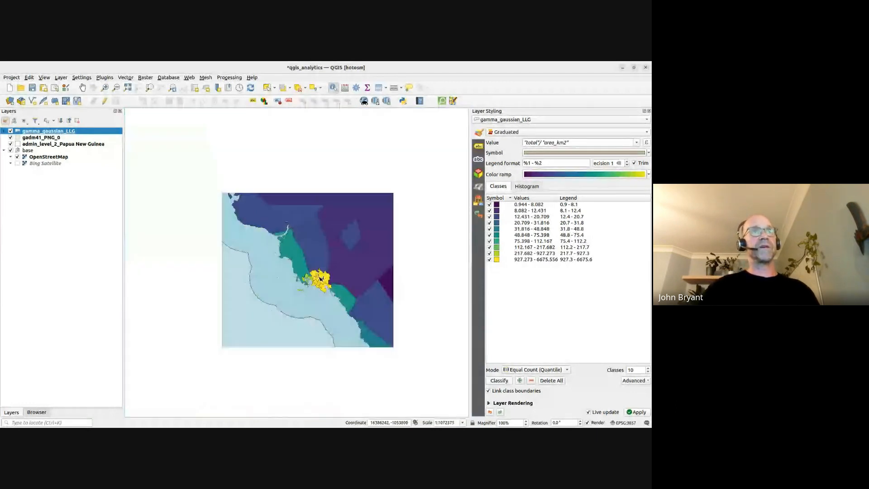
- Compare the population density classes across the highlands, the northeast coast and the rest of mainland Papua New Guinea
scroll(320, 277, "down", 2)
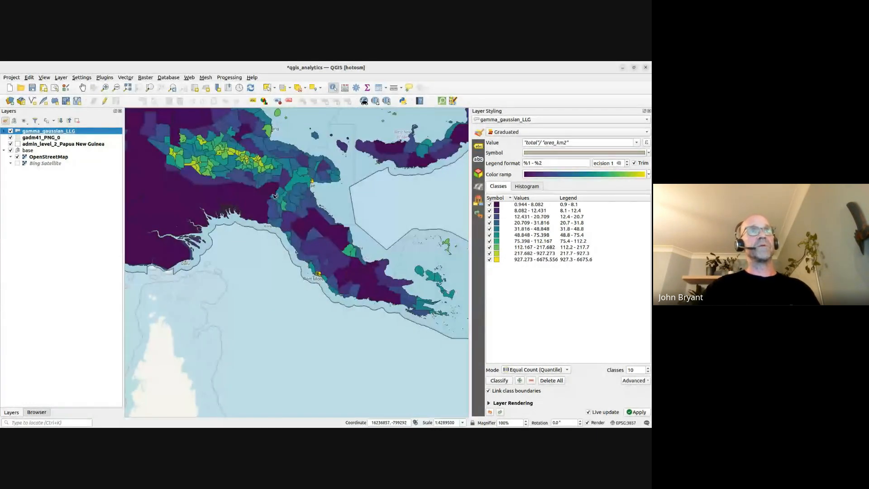
scroll(275, 196, "up", 1)
scroll(370, 232, "up", 1)
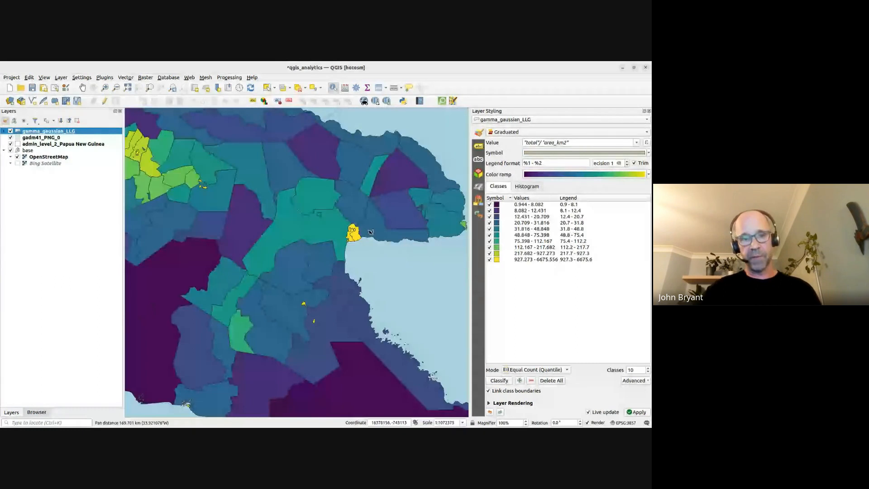
left_click_drag(272, 216, 377, 228)
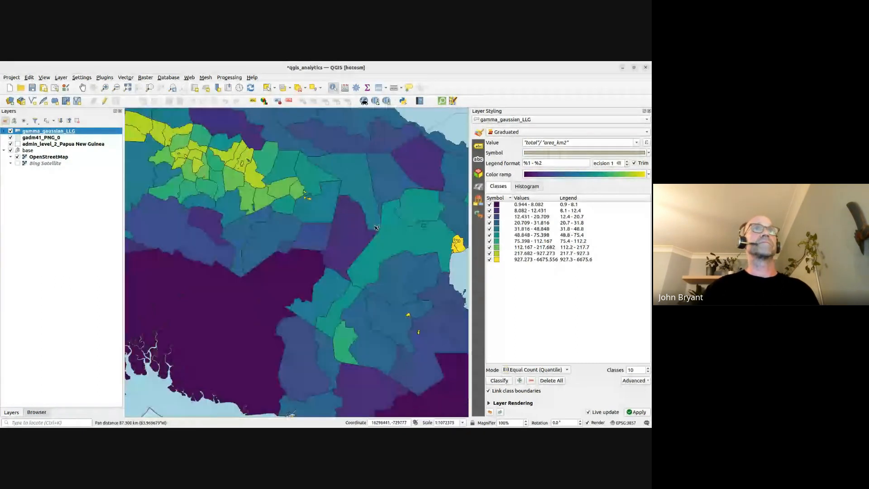
scroll(246, 240, "down", 1)
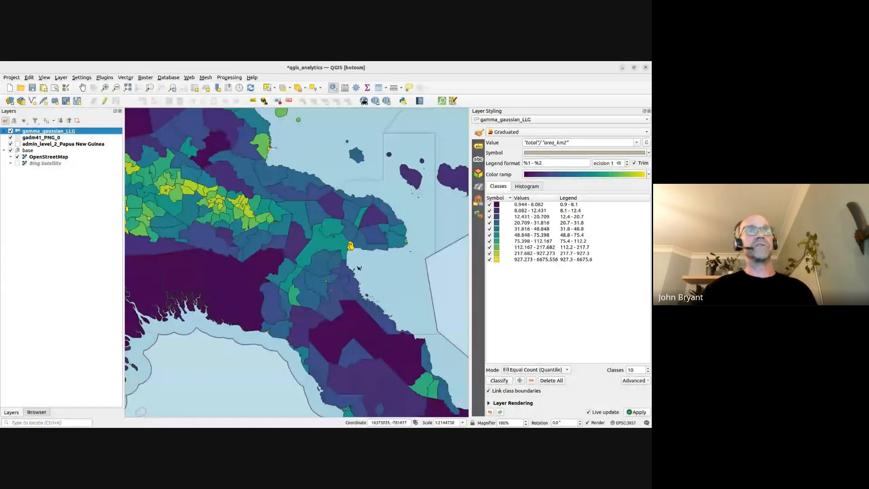
left_click_drag(350, 246, 371, 275)
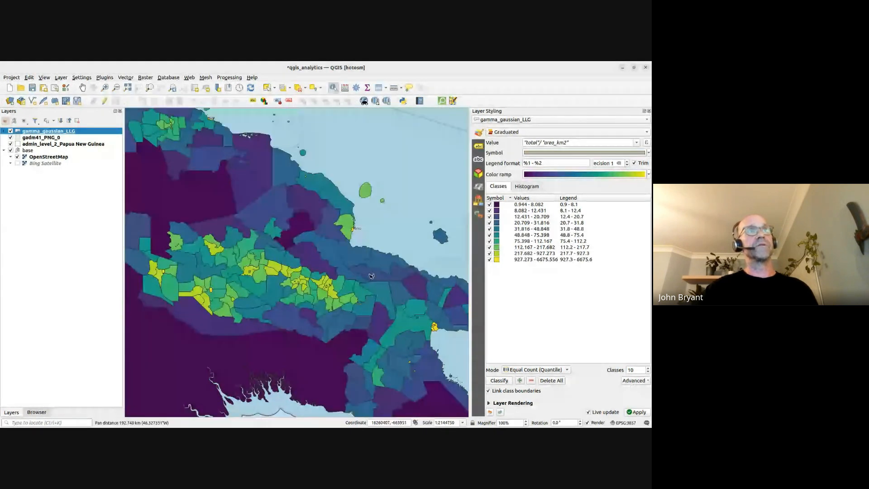
left_click_drag(246, 192, 276, 221)
scroll(317, 251, "down", 1)
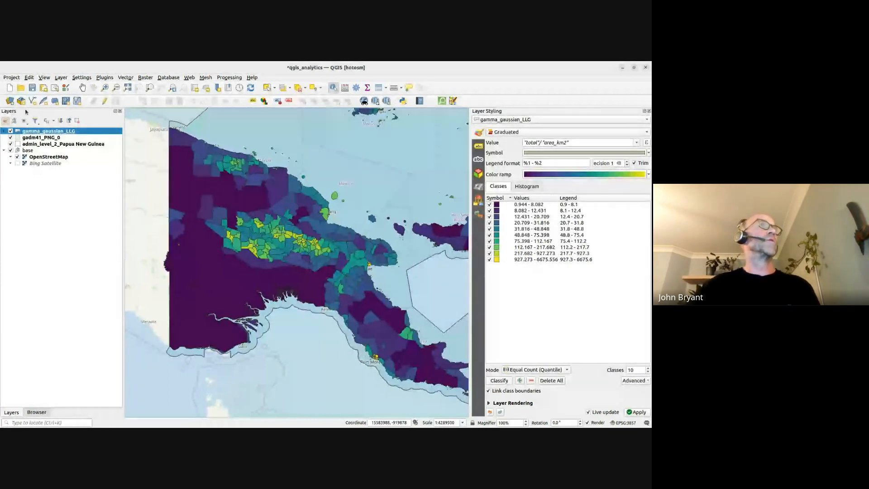
- Save the project and briefly expand the gamma_gaussian_LLG legend in the layer tree, collapsing it again
key("ctrl+s")
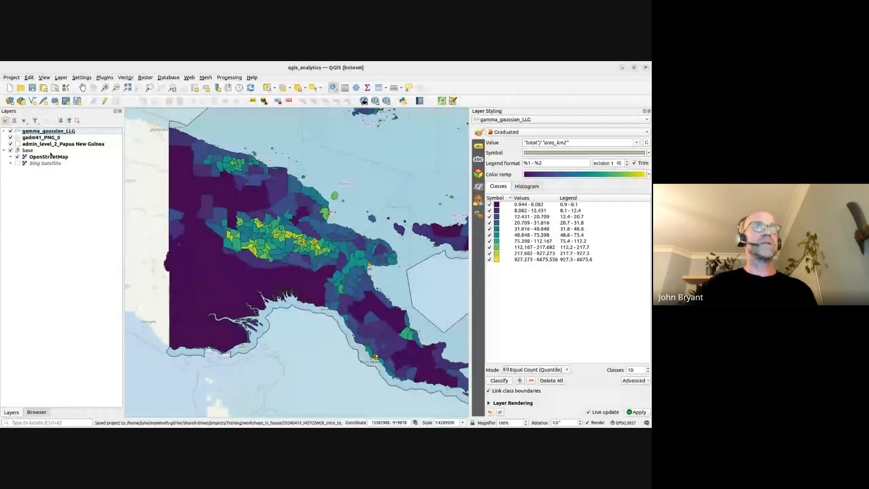
left_click(4, 131)
left_click(4, 131)
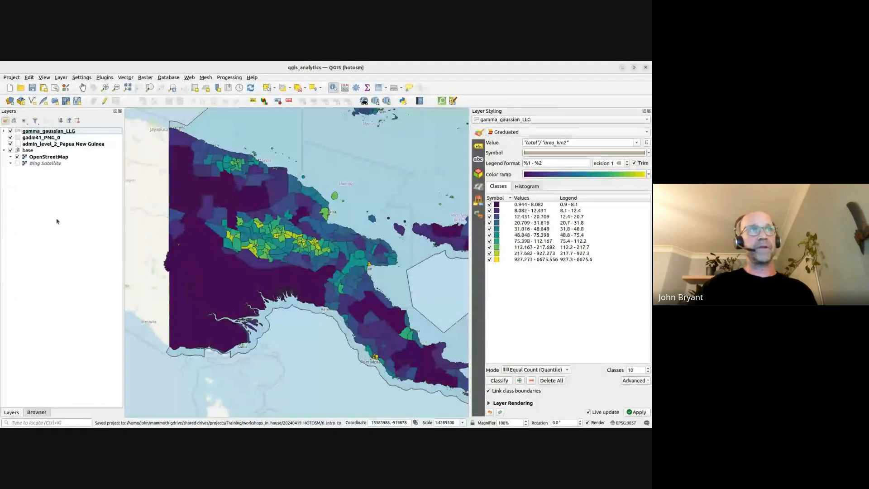
- Switch to the browser, open HDX's Papua New Guinea - Population Counts dataset in a separate tab and read its gridded data description
key("alt+Tab")
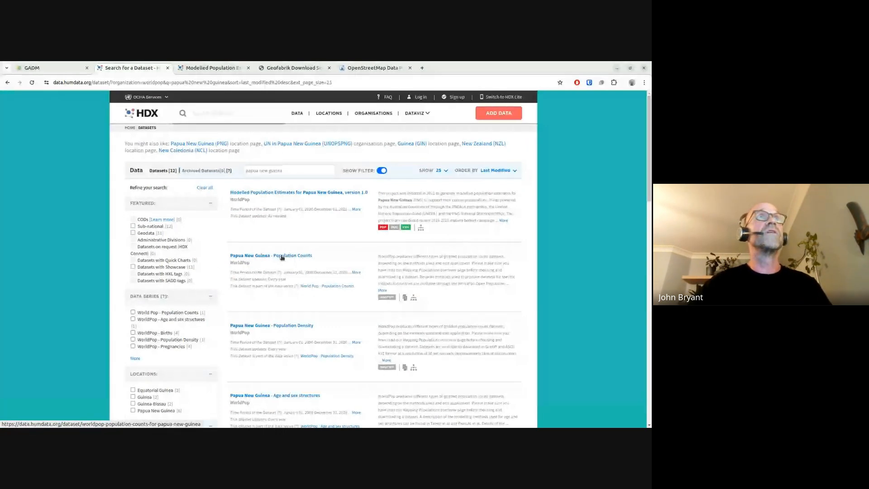
left_click(282, 256)
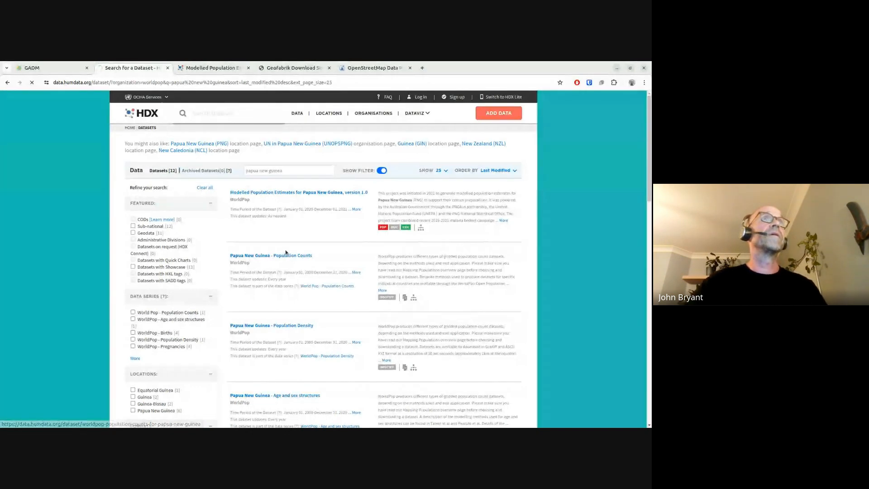
key("alt+Left")
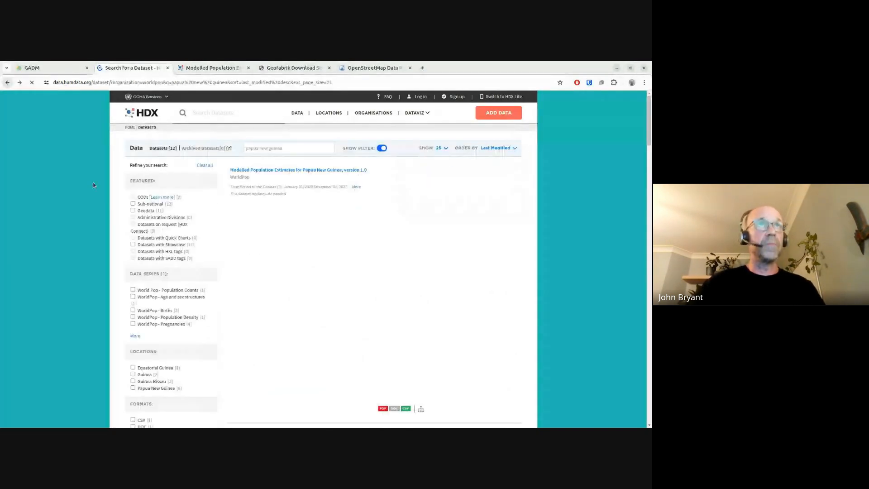
middle_click(273, 255)
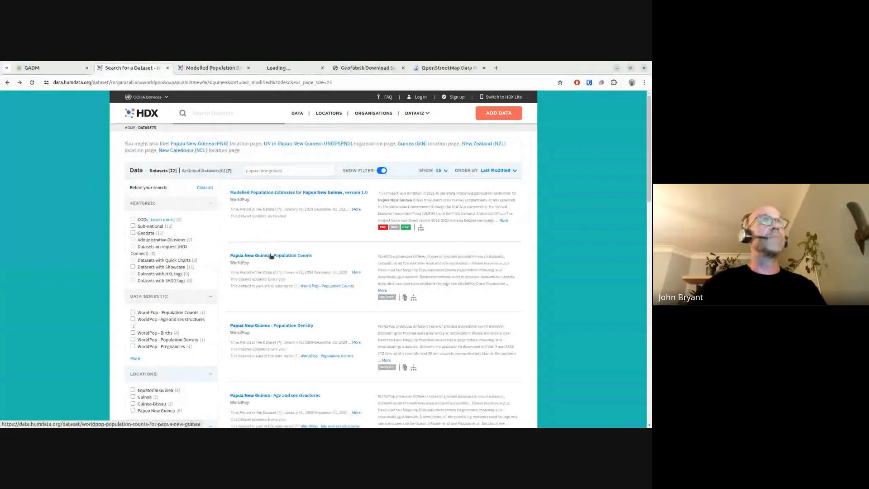
left_click(303, 68)
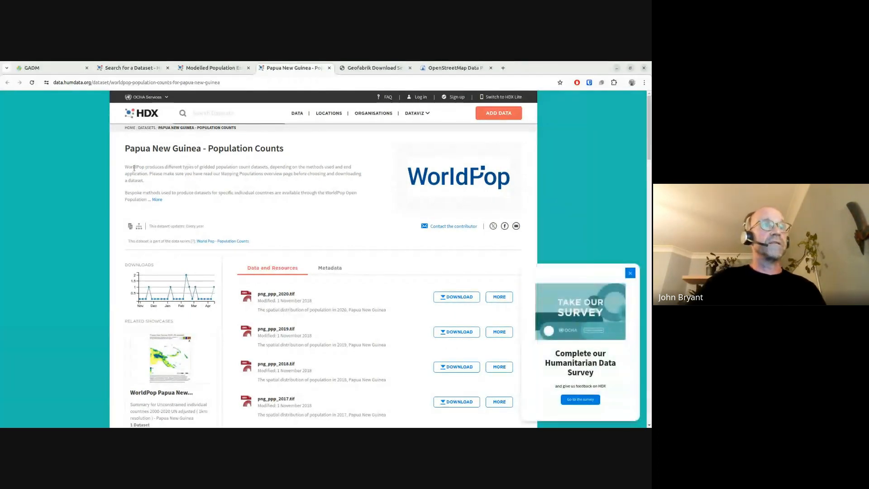
double_click(207, 167)
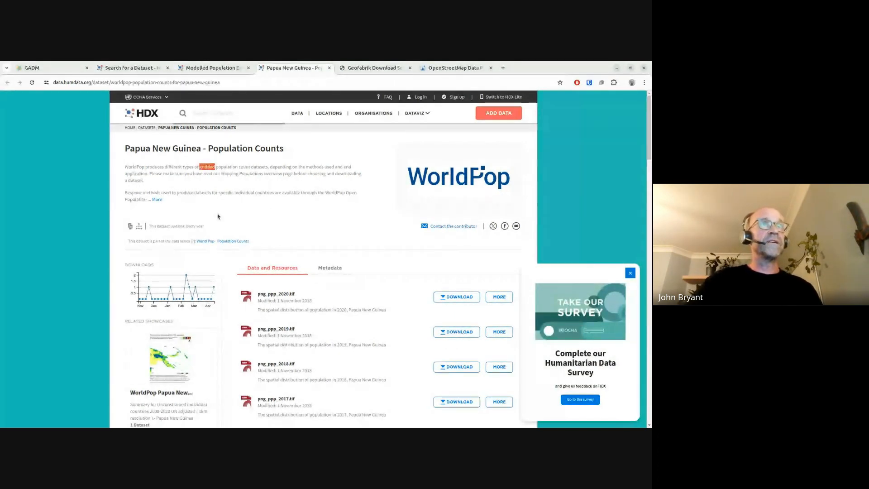
left_click(217, 217)
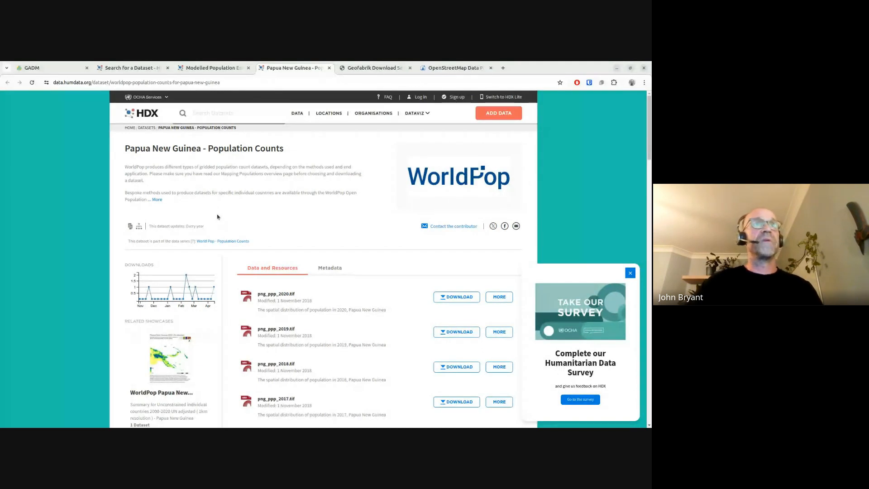
- Browse the dataset's files and showcases, visit the WorldPop Hub page for the 100m unconstrained population counts and enlarge its preview map
scroll(212, 228, "down", 3)
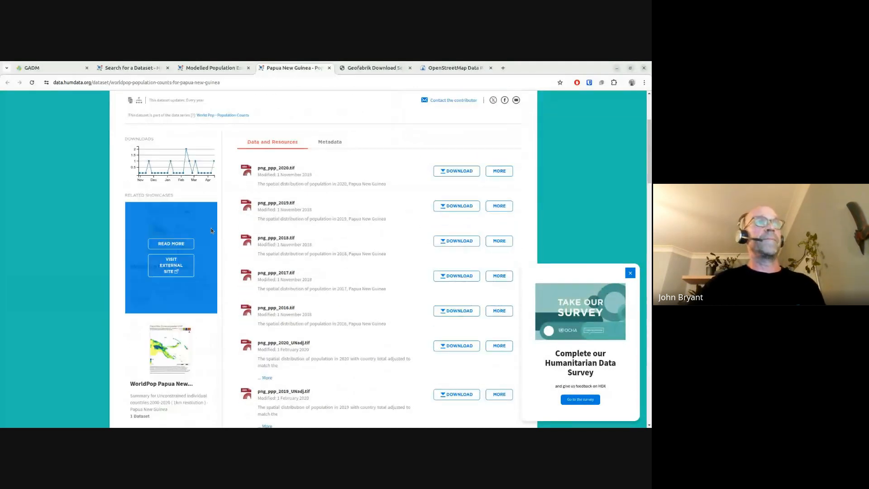
scroll(211, 228, "down", 10)
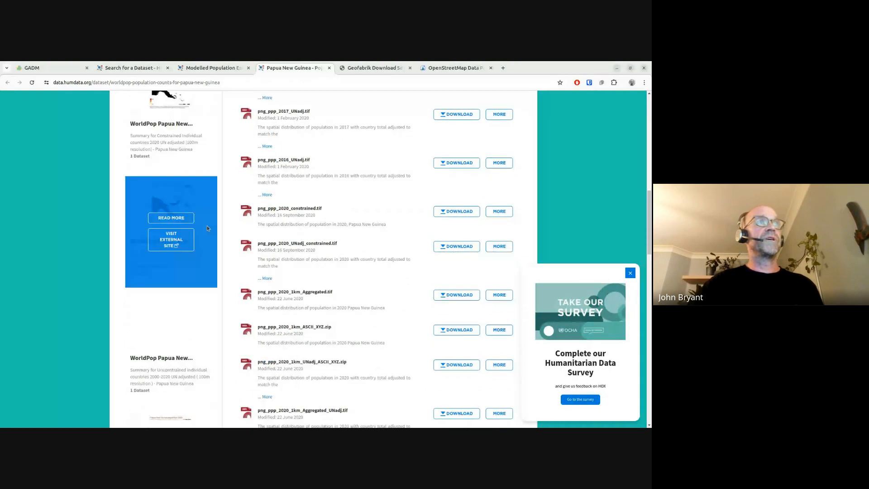
scroll(206, 229, "down", 3)
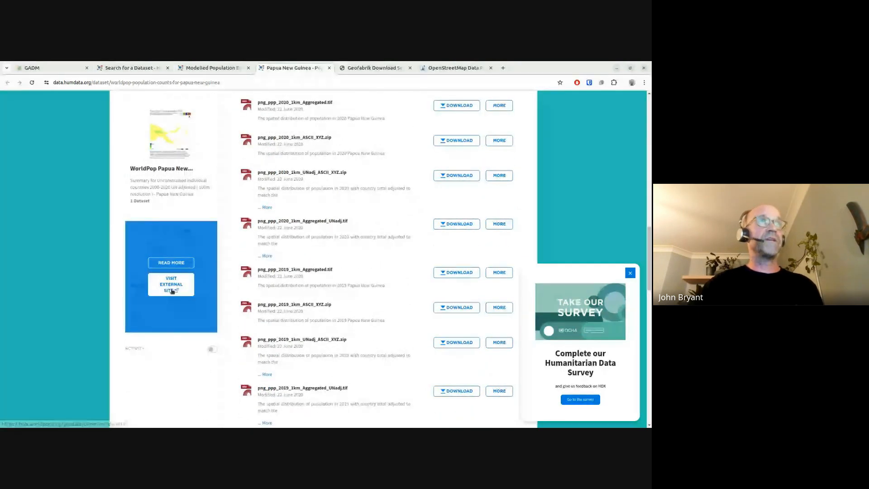
left_click(171, 290)
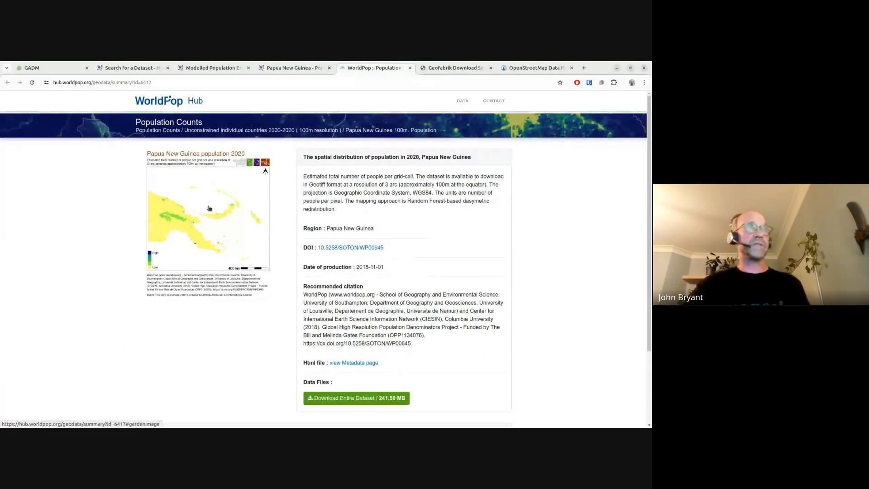
left_click(193, 236)
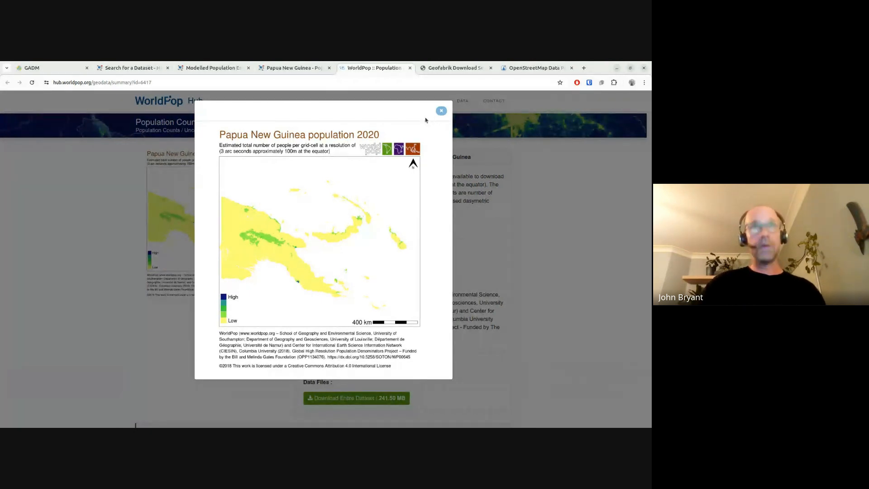
- Close the enlarged WorldPop preview, switch to QGIS and add png_ppp_2020.tif from the hdx worldpop folder to the map
left_click(531, 216)
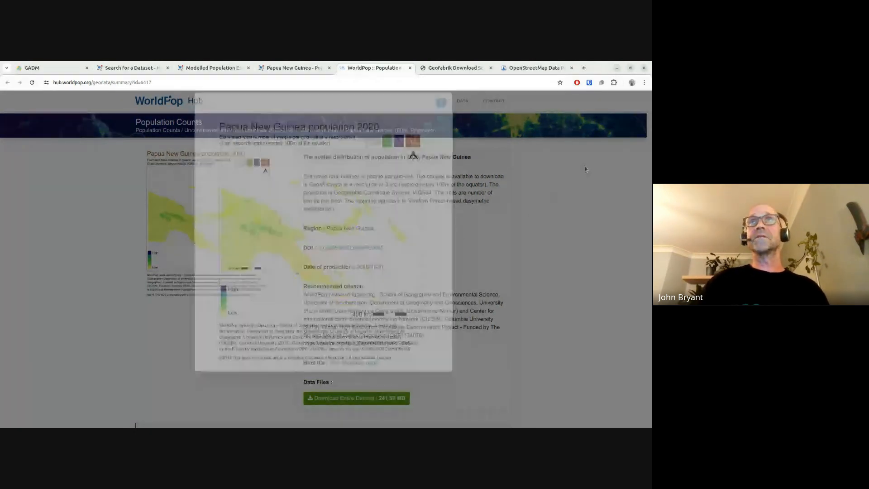
key("alt+Tab")
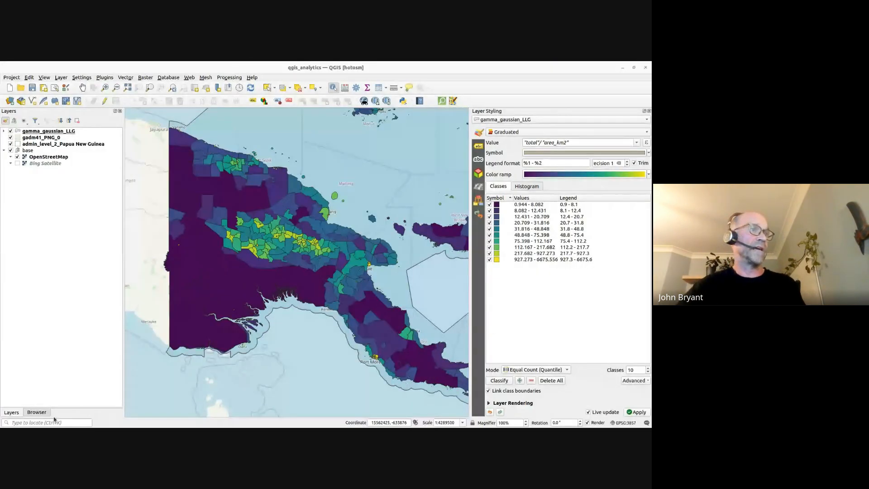
left_click(37, 411)
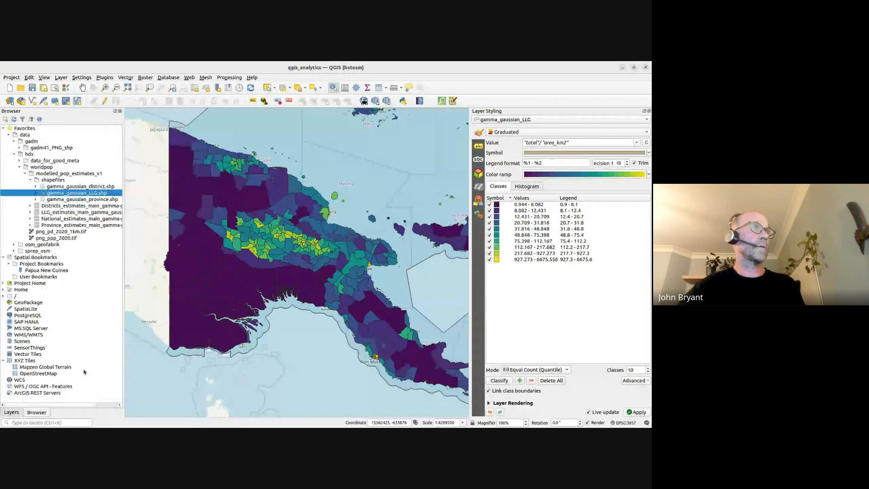
left_click(31, 179)
left_click(25, 174)
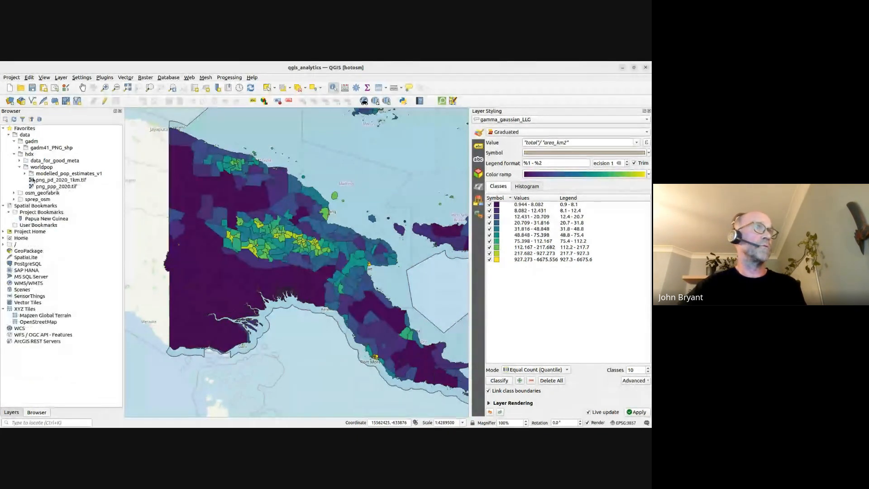
left_click(36, 186)
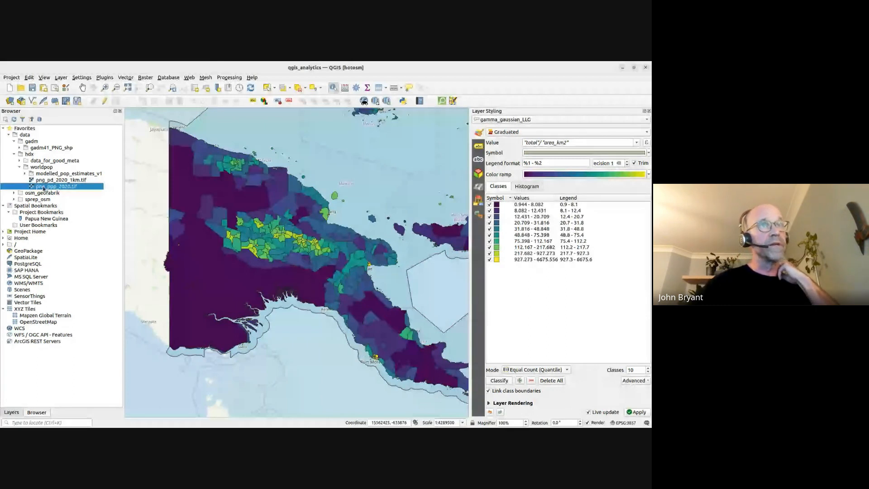
left_click_drag(44, 188, 307, 219)
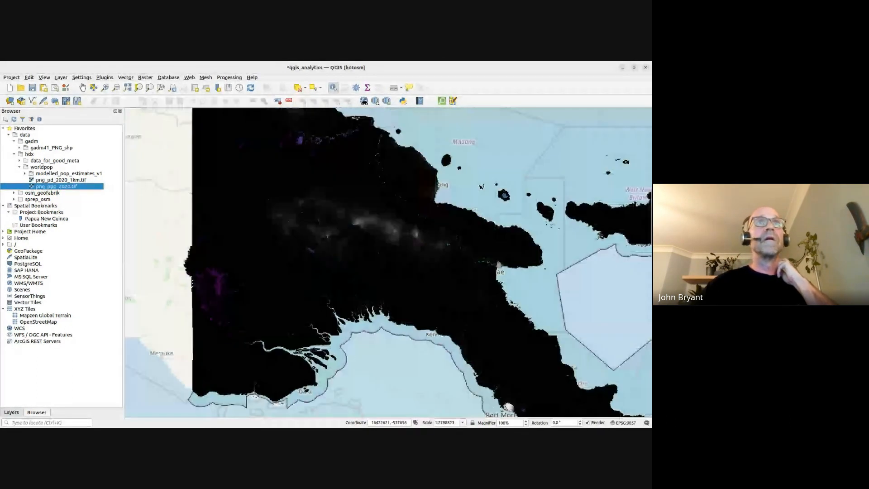
- Compare the png_ppp_2020 raster with the gamma_gaussian_LLG densities by showing each alone over the base map, ending with the raster
left_click(18, 412)
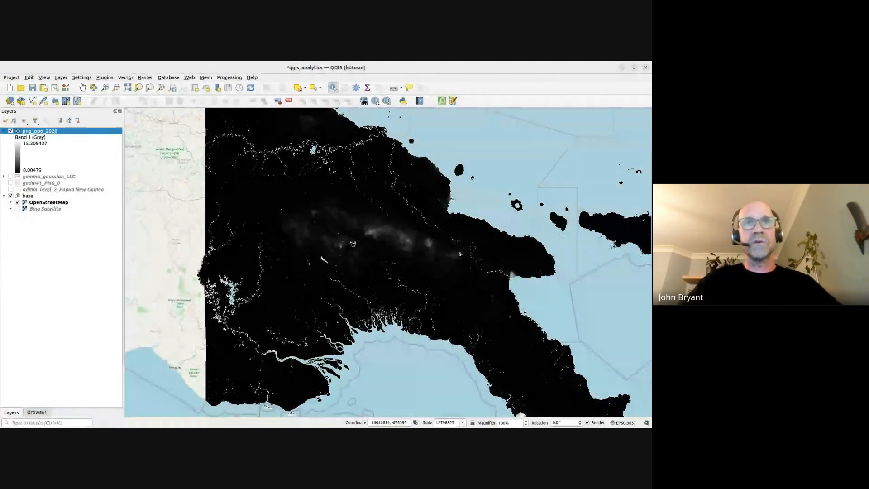
left_click(10, 131)
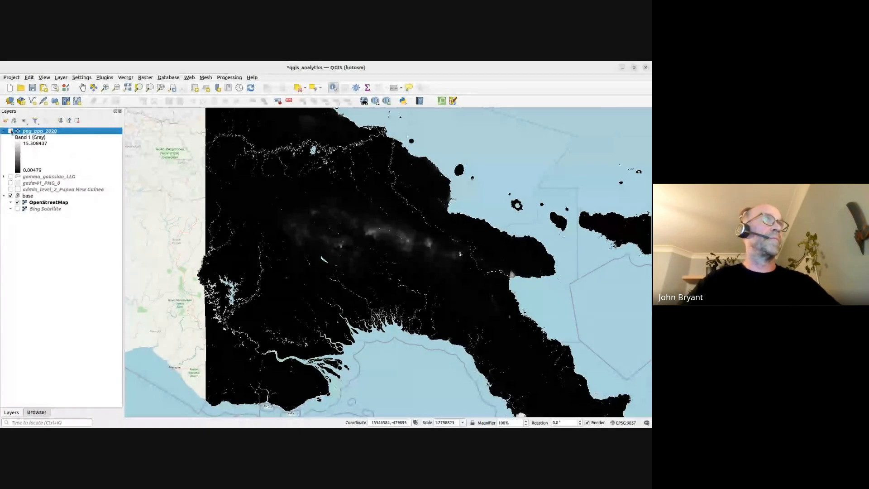
left_click(10, 176)
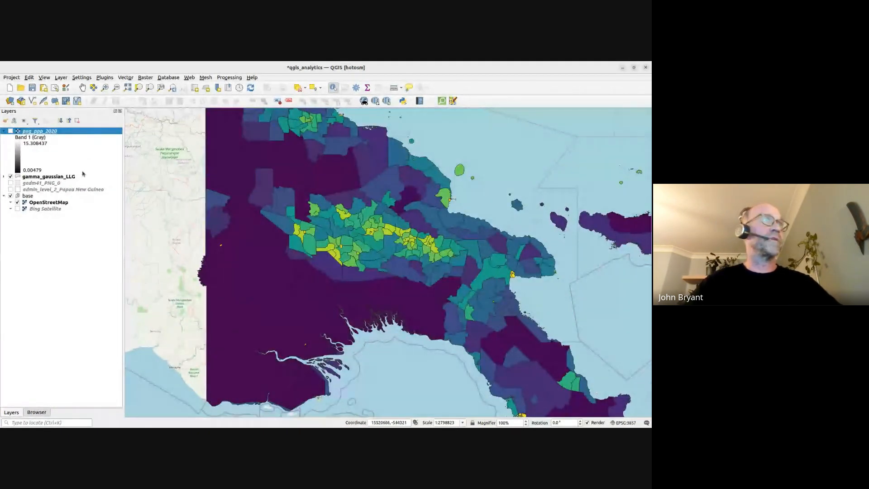
left_click(10, 176)
left_click(11, 131)
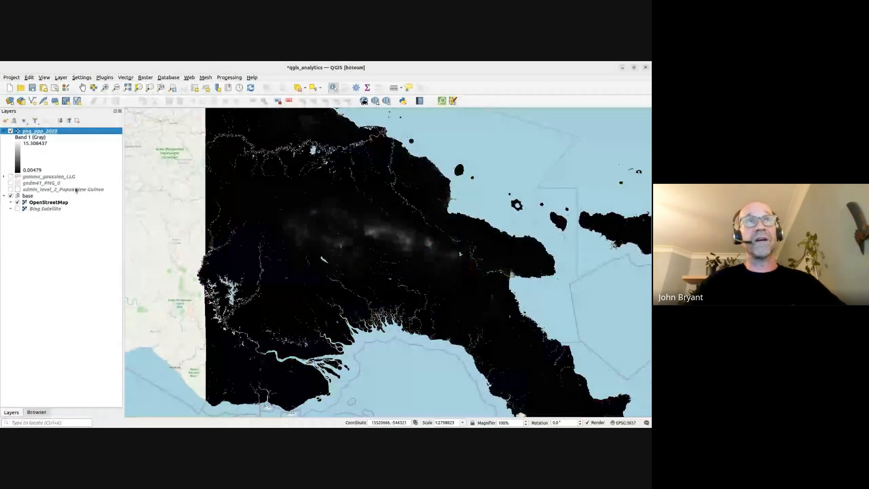
- Identify the population values of several neighbouring png_ppp_2020 cells in the bright highlands area, and widen the map view
scroll(348, 200, "up", 1)
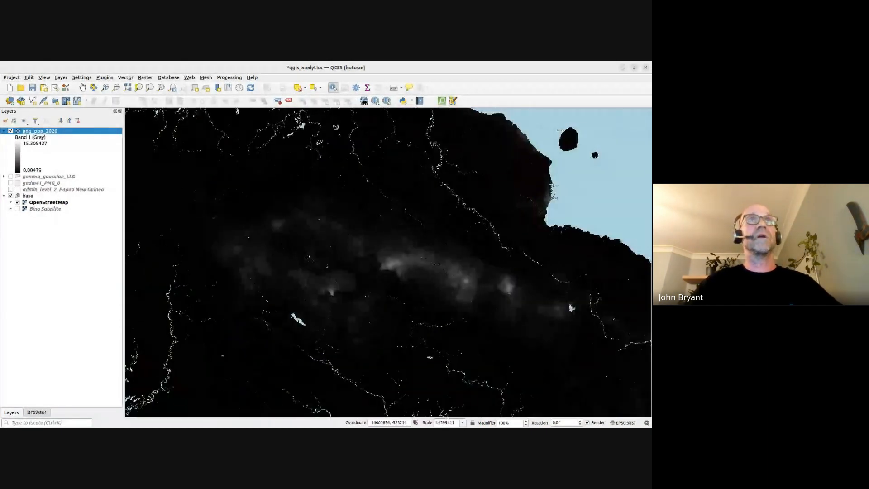
scroll(386, 273, "up", 4)
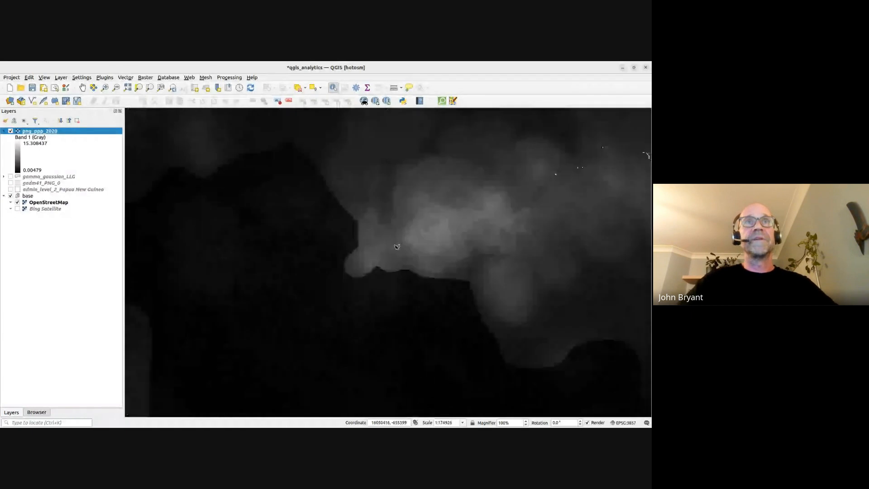
scroll(425, 242, "up", 3)
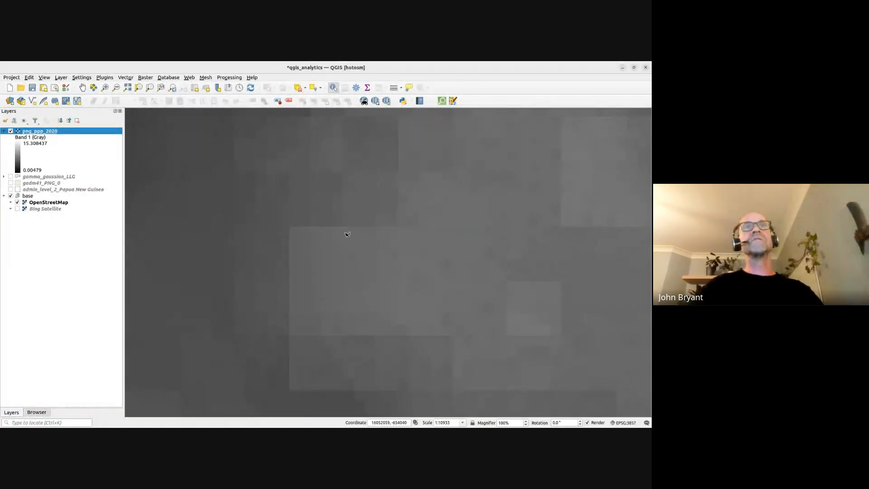
scroll(335, 235, "down", 2)
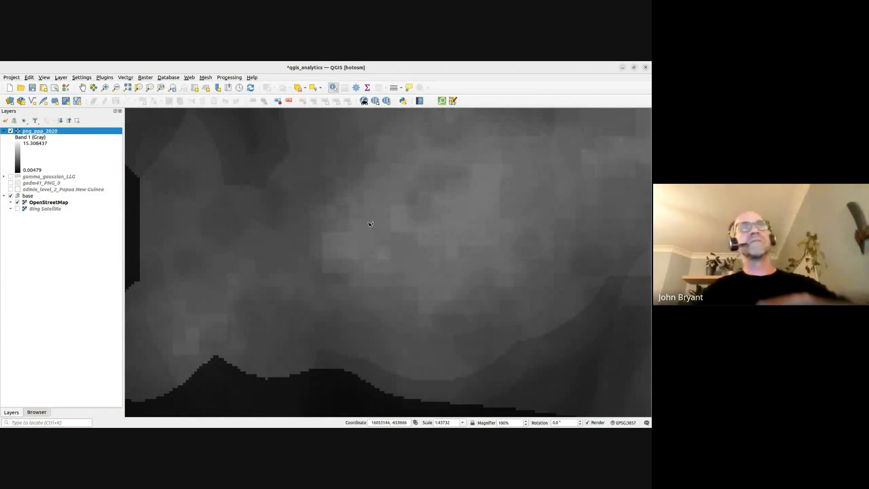
scroll(385, 183, "up", 2)
left_click(392, 196)
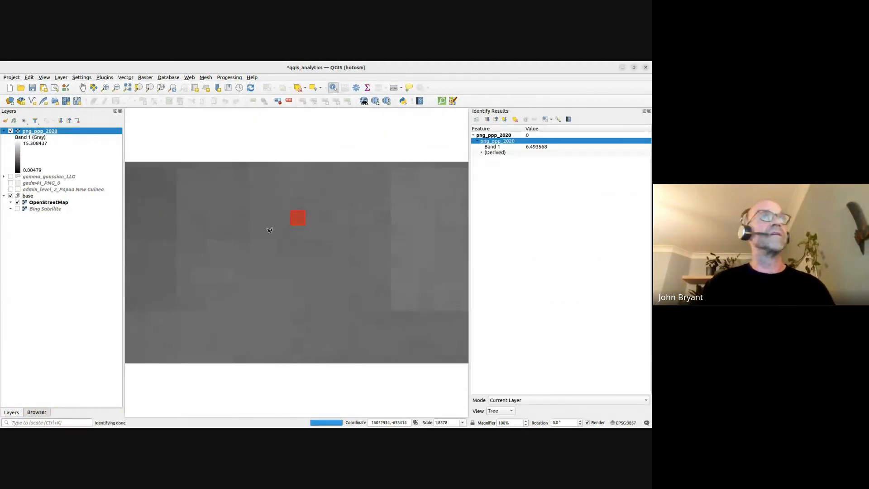
left_click(303, 235)
left_click(312, 233)
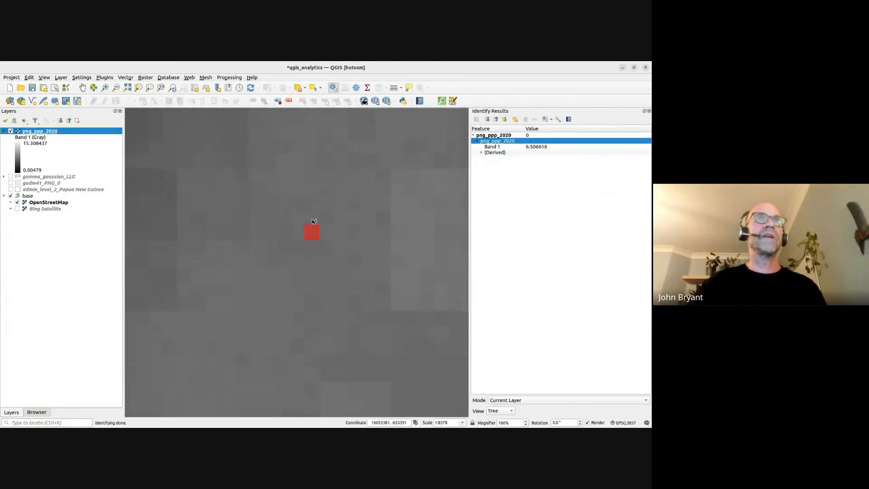
left_click(313, 220)
left_click(327, 219)
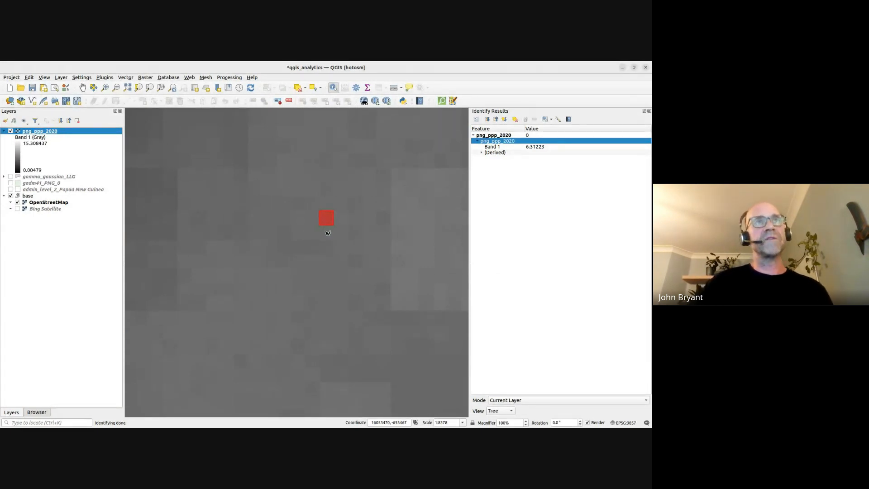
left_click(327, 232)
left_click(340, 233)
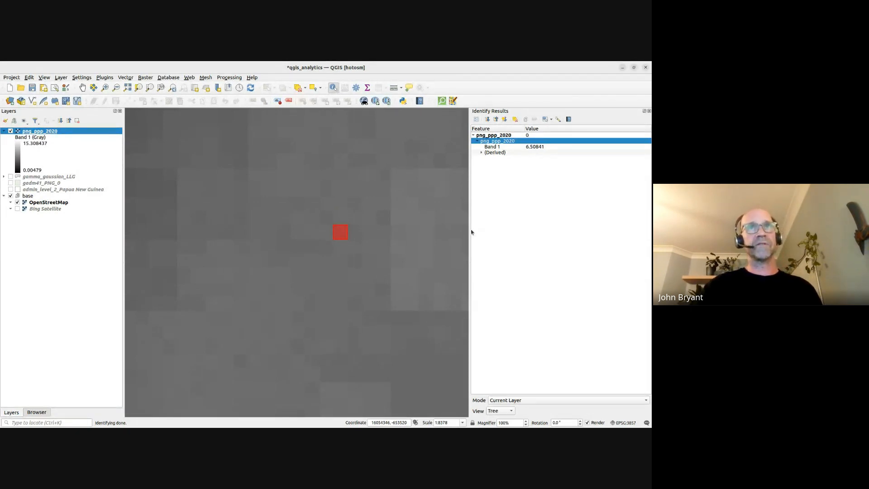
left_click_drag(471, 232, 495, 233)
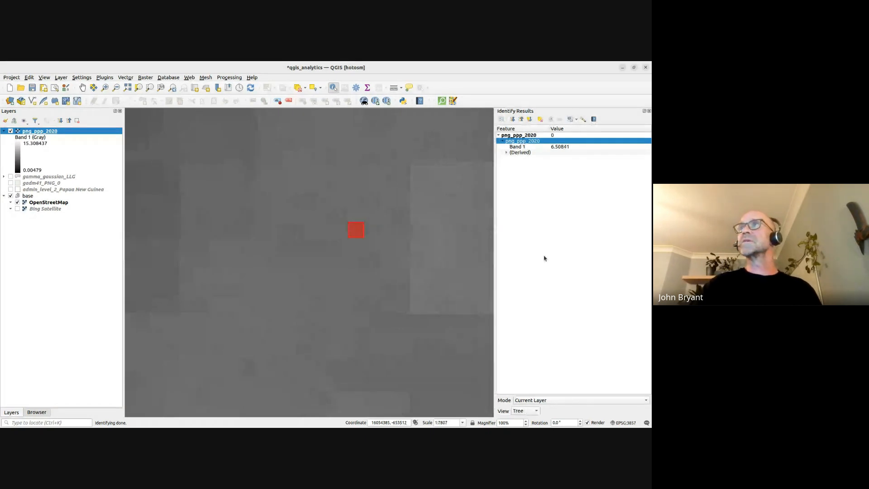
- Switch to the browser to check the cell resolution on WorldPop's Papua New Guinea population 2020 preview, and return to QGIS
key("alt+Tab")
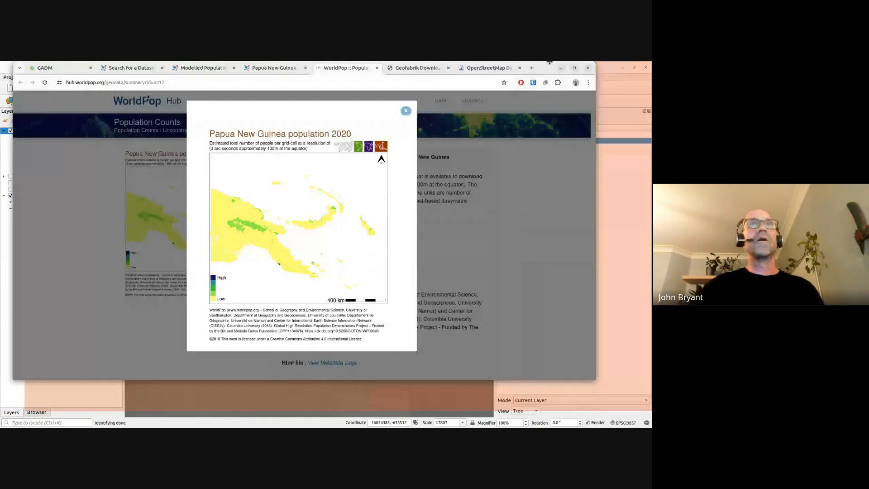
left_click_drag(549, 62, 543, 81)
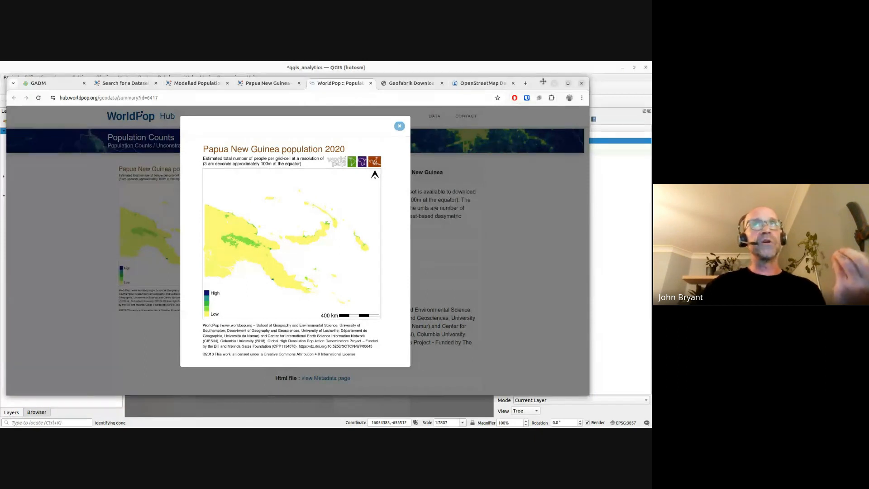
key("alt+Tab")
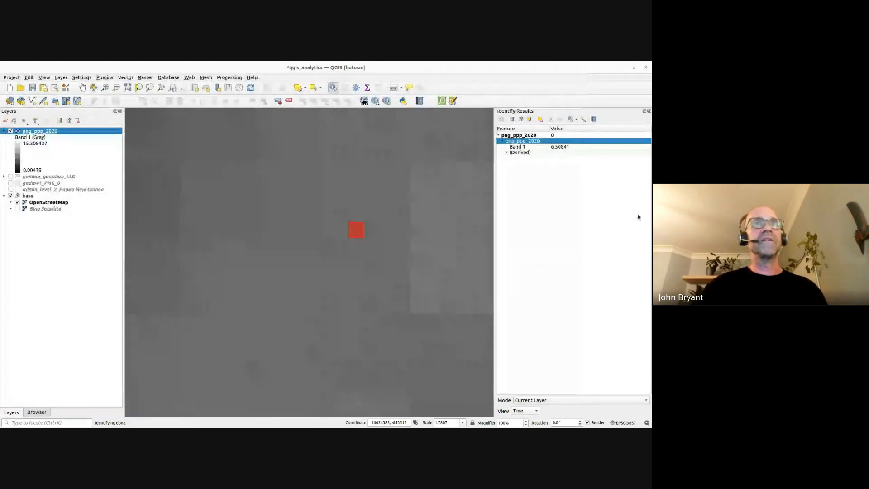
- Identify the population values of five more adjacent highland cells, and look at the surrounding raster pattern
left_click(370, 231)
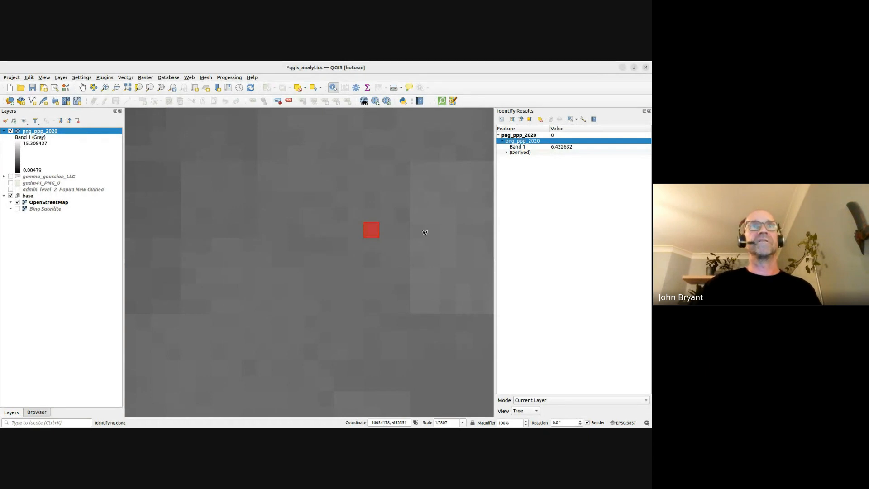
left_click(387, 230)
left_click(388, 245)
left_click(370, 246)
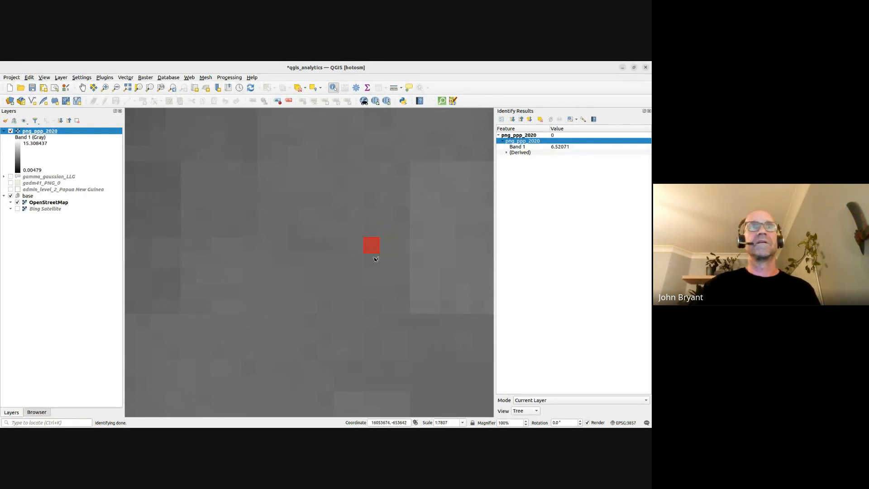
left_click(370, 260)
scroll(362, 253, "down", 8)
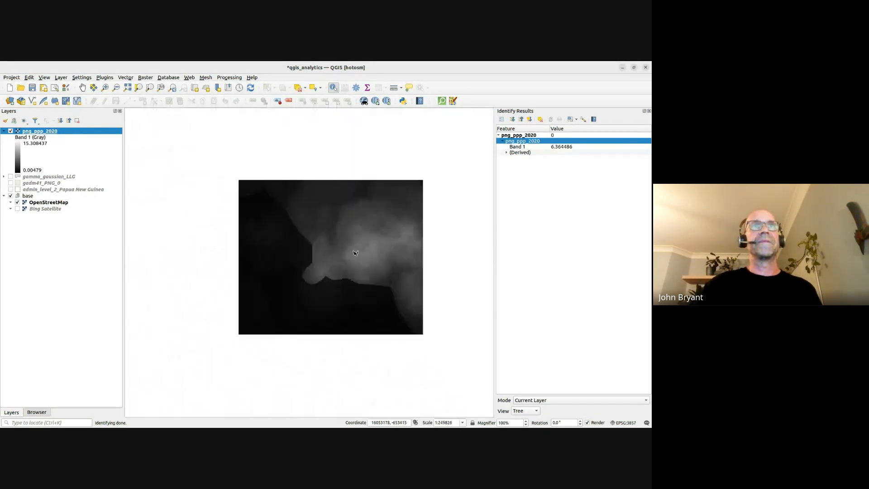
scroll(360, 252, "up", 2)
scroll(321, 195, "down", 2)
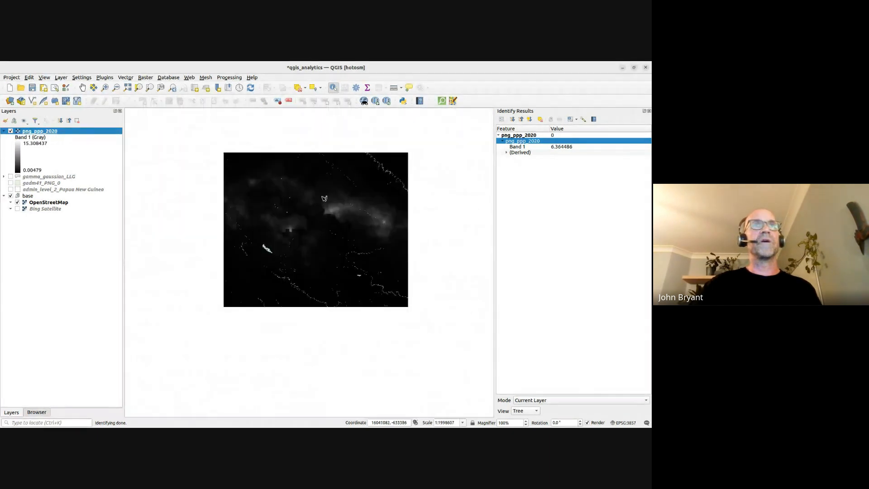
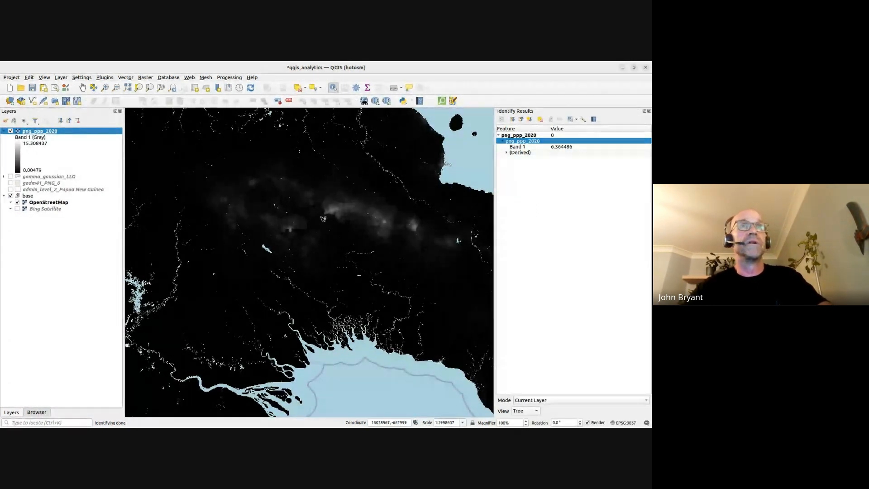
- Examine the gap in the png_ppp_2020 raster at Lake Kutubu, hiding and reshowing the raster to compare it with OpenStreetMap
scroll(339, 208, "up", 2)
scroll(339, 207, "up", 1)
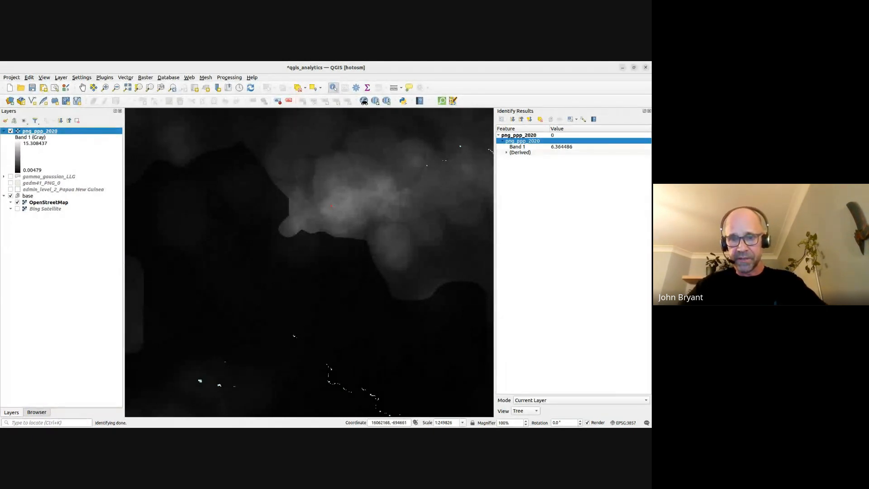
scroll(301, 276, "down", 2)
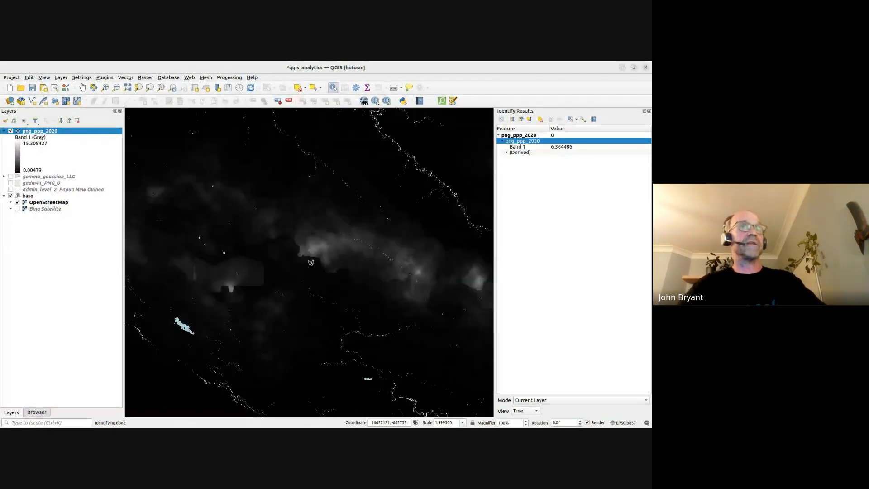
left_click_drag(192, 286, 230, 258)
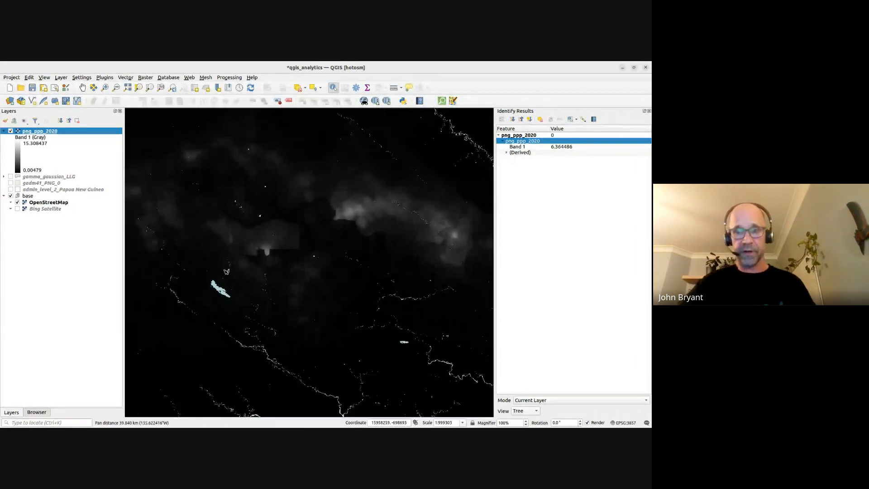
scroll(224, 272, "up", 3)
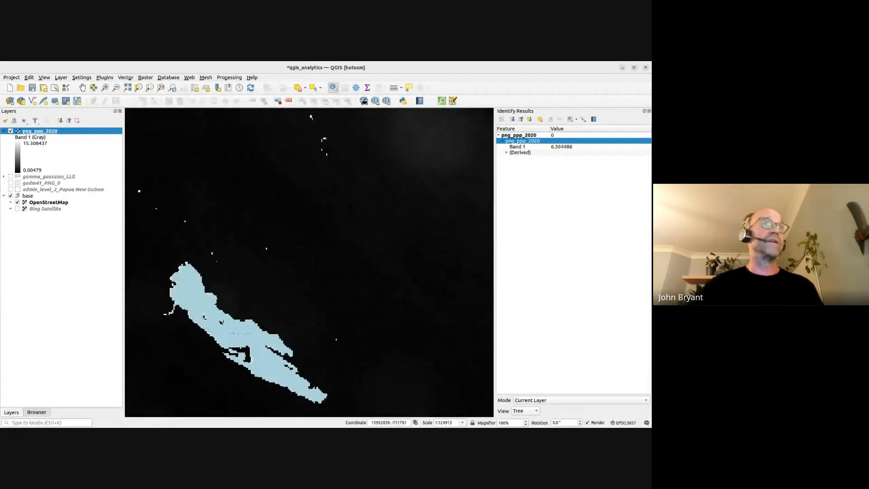
scroll(221, 322, "up", 1)
left_click_drag(215, 323, 233, 294)
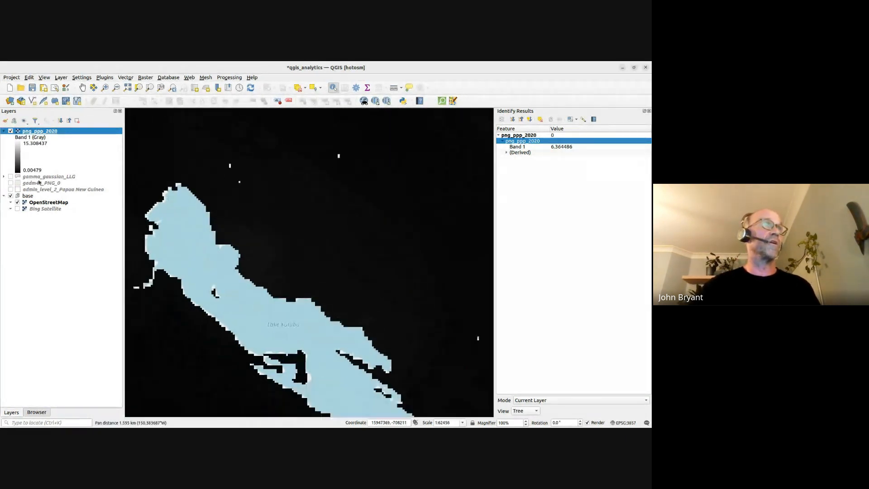
left_click(11, 130)
left_click(11, 131)
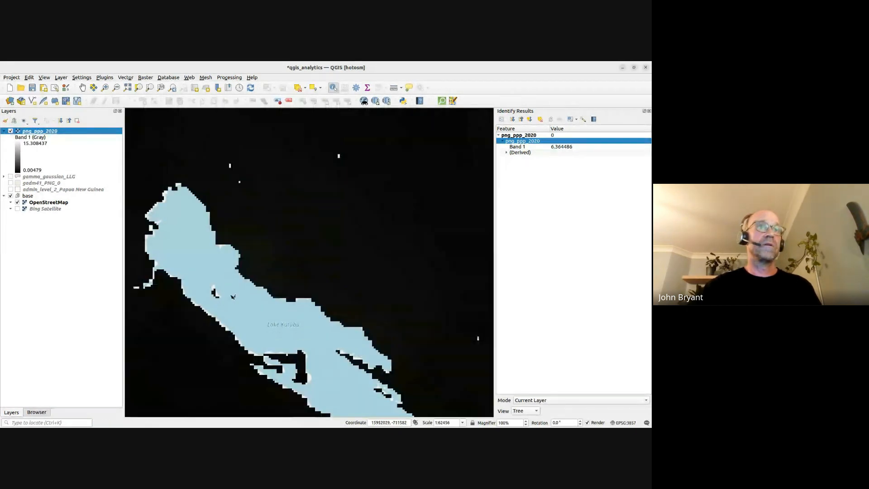
- Identify the raster value of a cell over Lake Kutubu's open water and inspect the cells along its shoreline
left_click(233, 297)
scroll(248, 304, "up", 2)
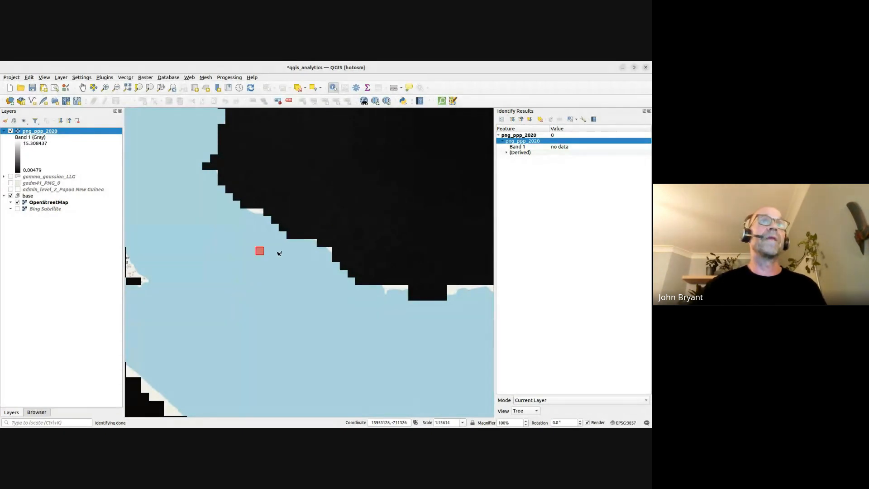
scroll(295, 283, "down", 1)
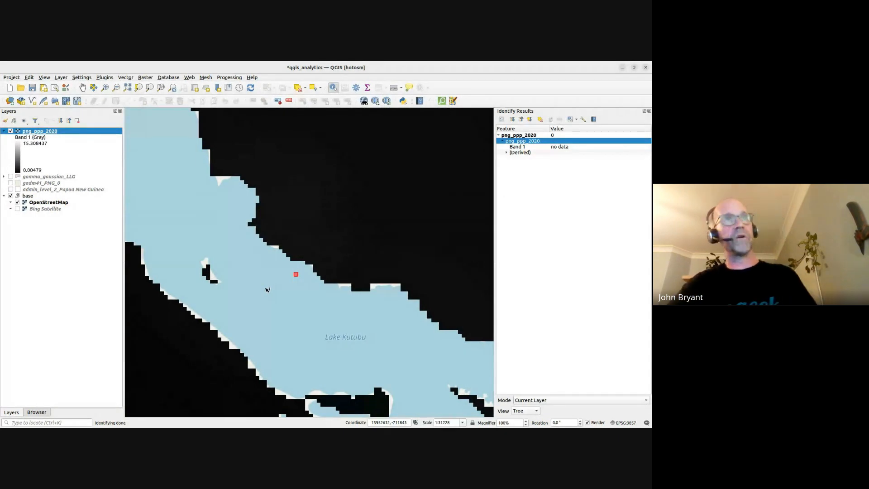
- Open the layer styling settings for png_ppp_2020, closing the identify results and widening the styling panel
scroll(316, 293, "down", 4)
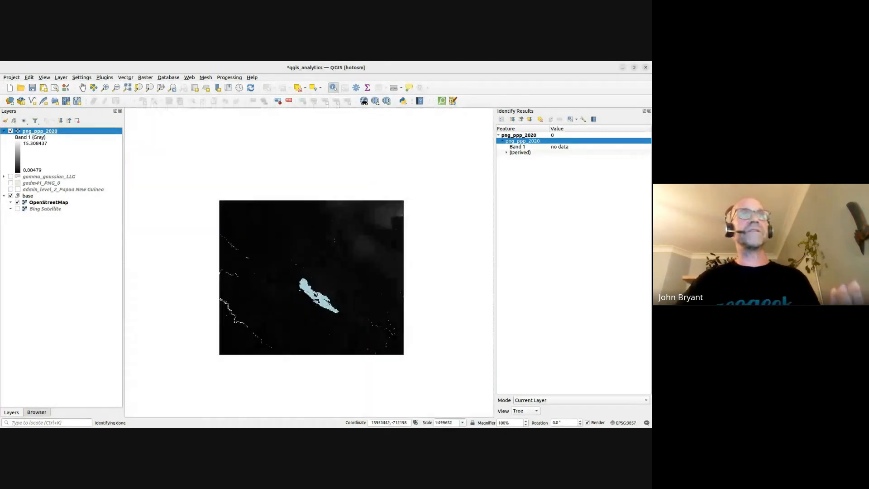
scroll(315, 292, "down", 1)
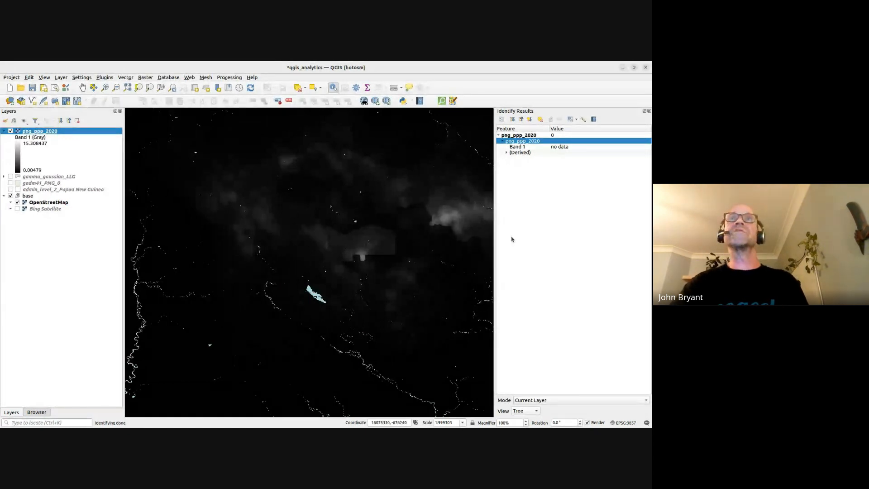
left_click(5, 121)
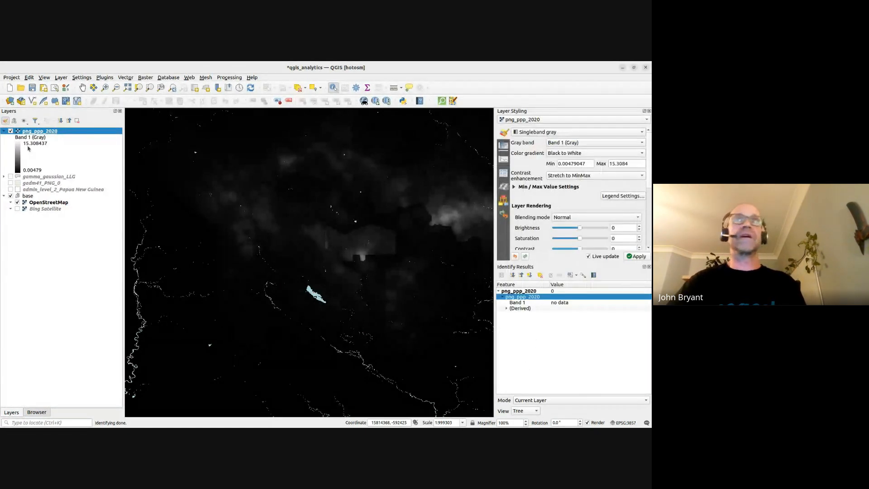
left_click(649, 267)
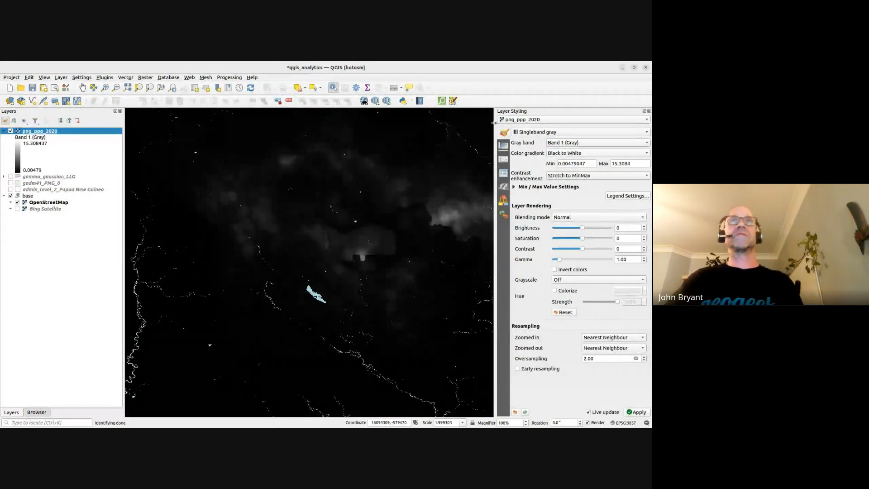
left_click_drag(494, 123, 485, 123)
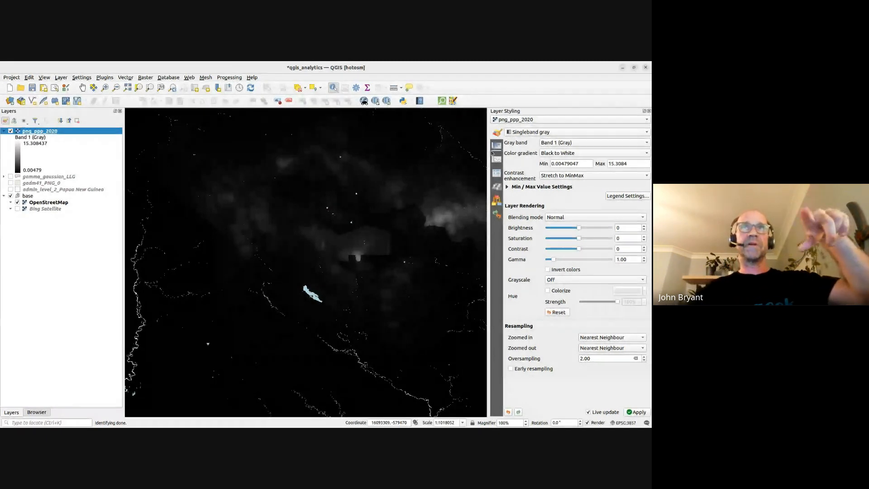
- Render png_ppp_2020 as singleband pseudocolor with the Spectral color ramp and view the result across Papua New Guinea
left_click(515, 135)
left_click(519, 141)
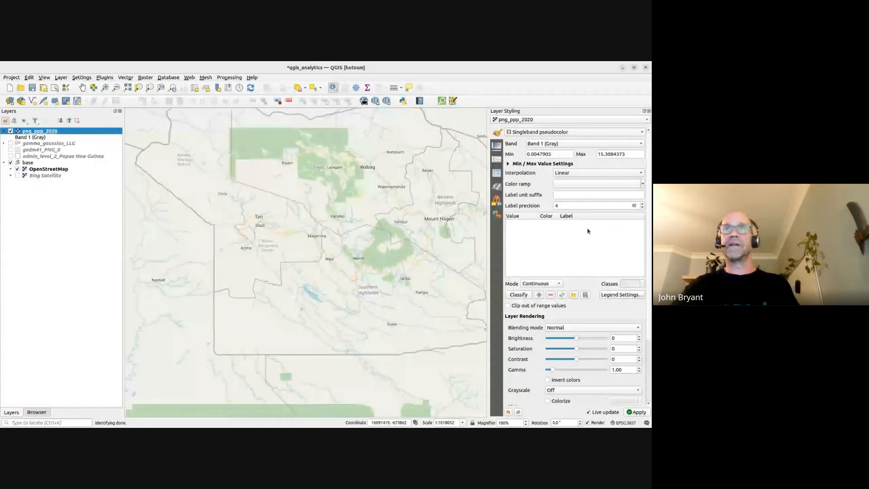
left_click(642, 183)
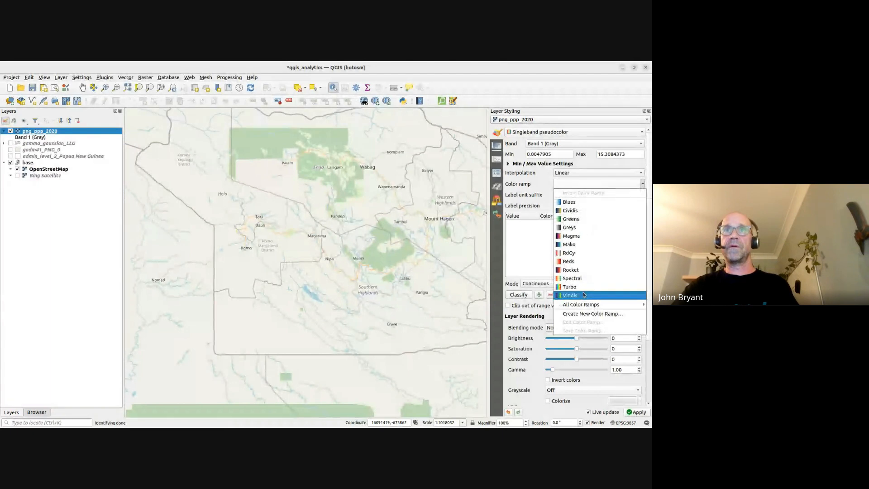
left_click(581, 279)
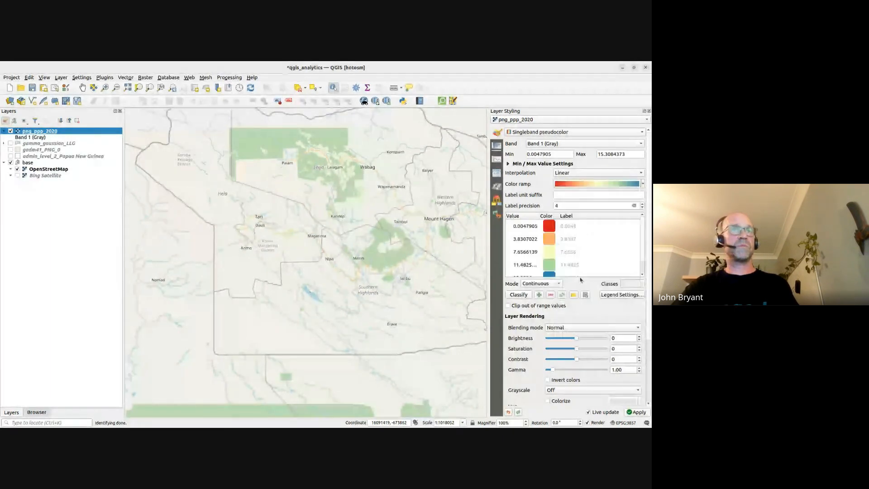
scroll(348, 230, "down", 5)
scroll(348, 230, "up", 3)
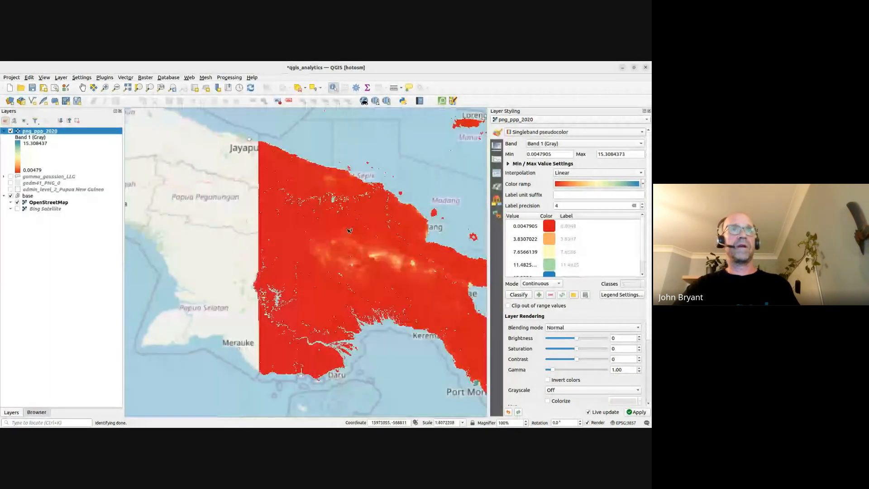
left_click_drag(349, 231, 277, 221)
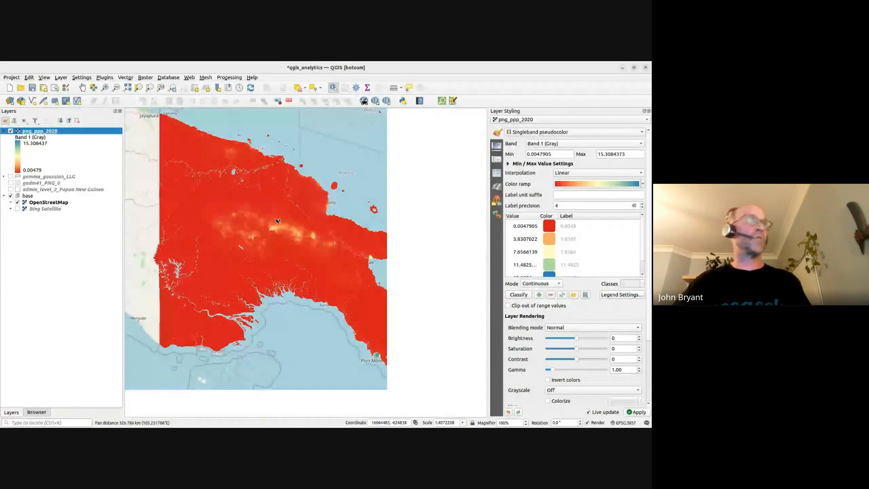
scroll(277, 221, "up", 1)
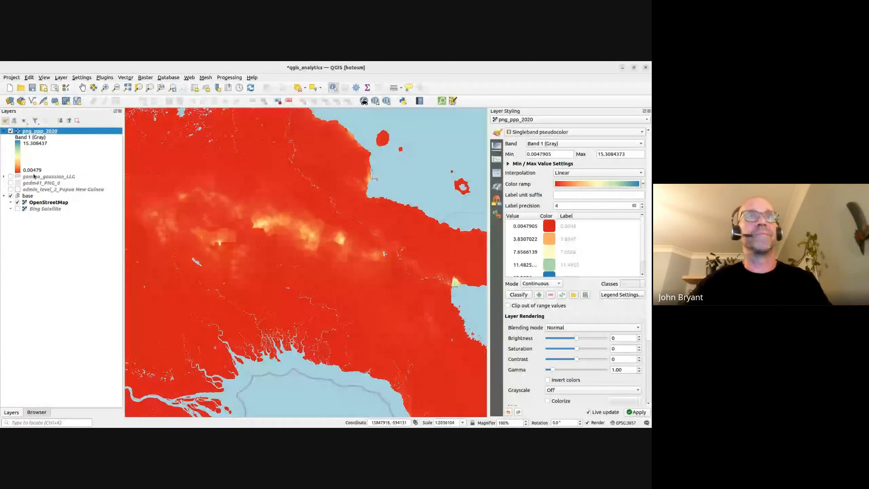
- Invert the Spectral color ramp of the png_ppp_2020 raster
left_click(593, 182)
left_click(588, 191)
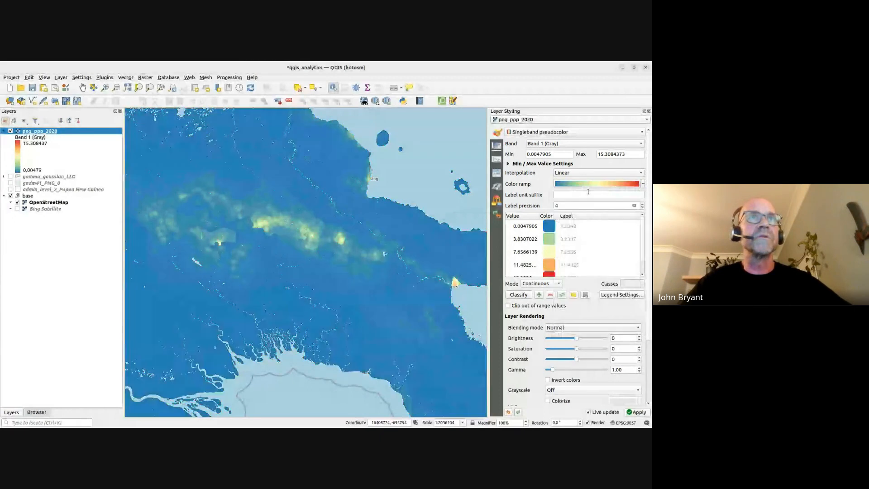
scroll(304, 246, "up", 1)
scroll(308, 242, "down", 2)
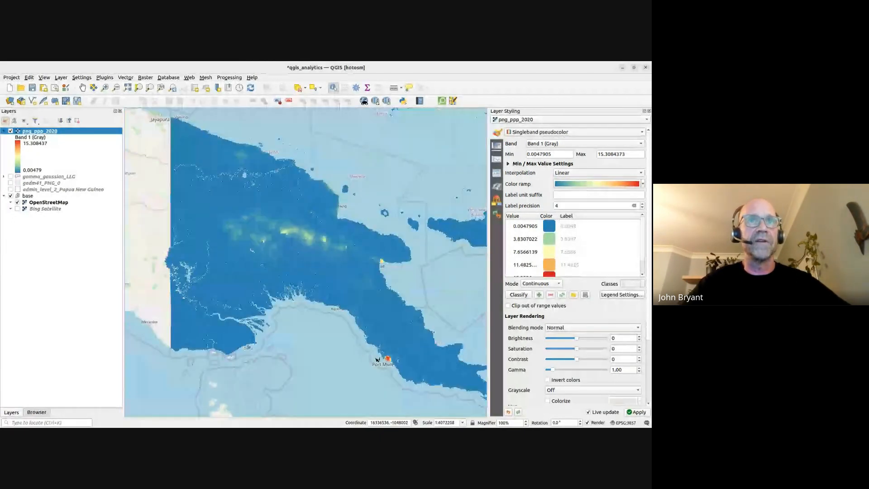
- Identify the population values of two cells in the densely populated red area of Port Moresby
scroll(378, 360, "up", 4)
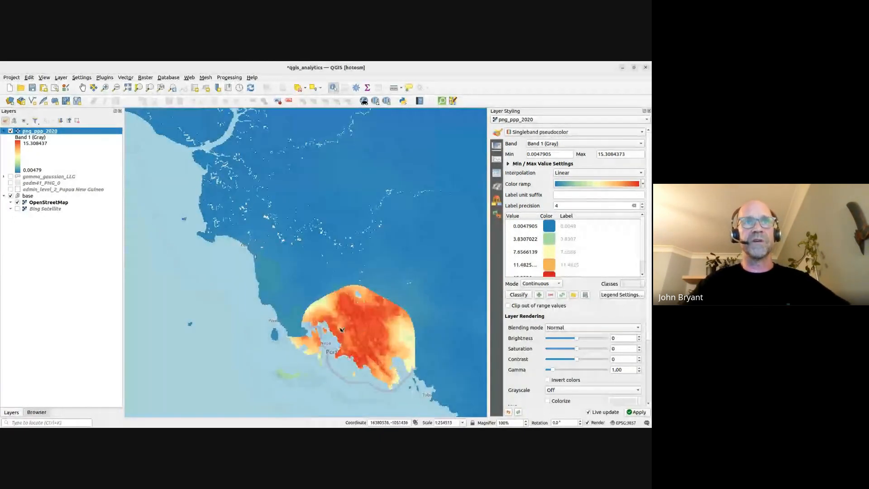
scroll(367, 326, "up", 2)
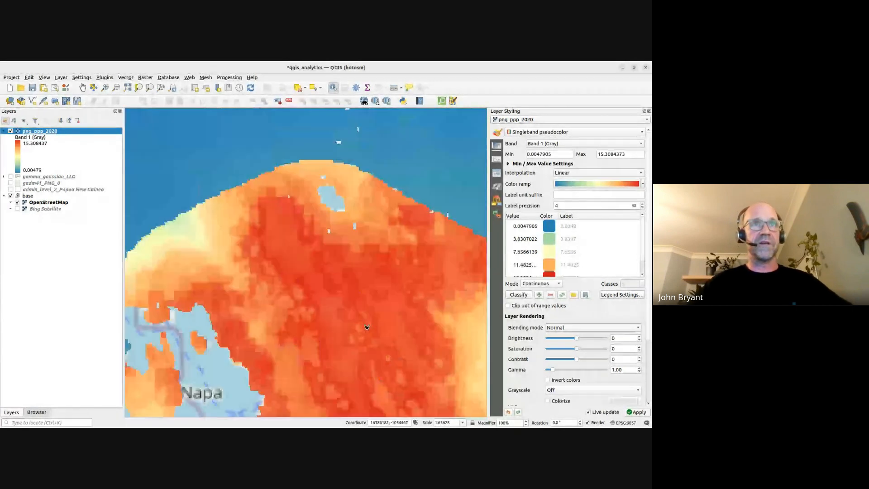
scroll(362, 316, "up", 4)
left_click(338, 276)
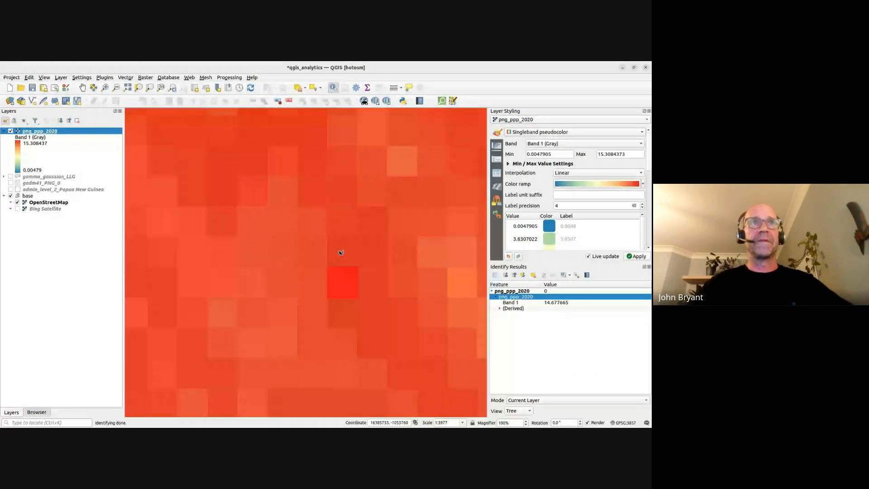
left_click(312, 283)
scroll(344, 280, "down", 4)
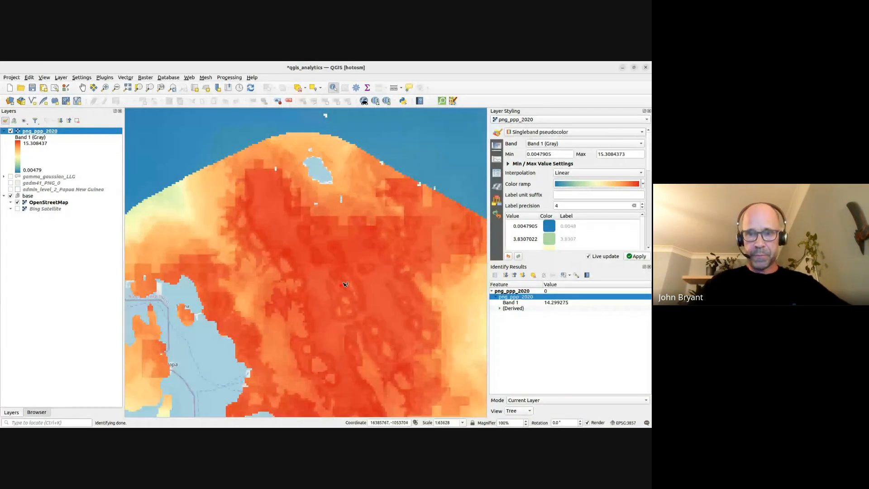
scroll(345, 285, "down", 2)
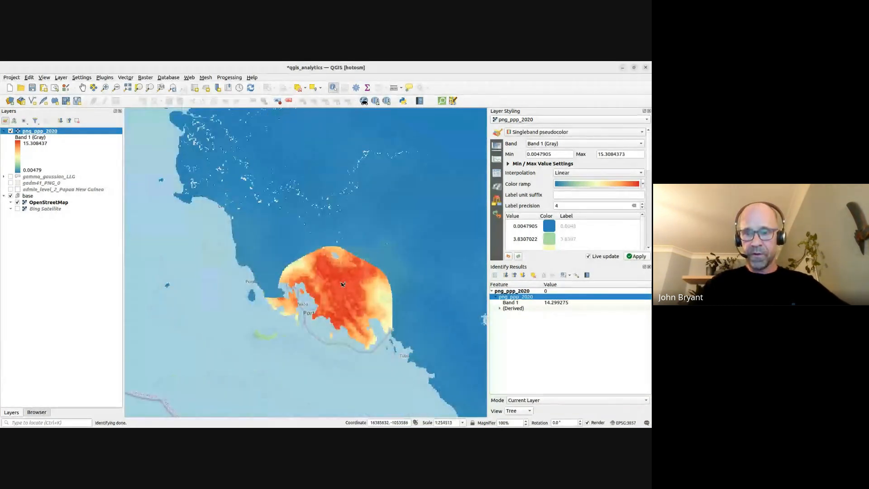
- Compare the raster's color pattern around Port Moresby, the highlands and the western border at several scales
scroll(341, 284, "down", 3)
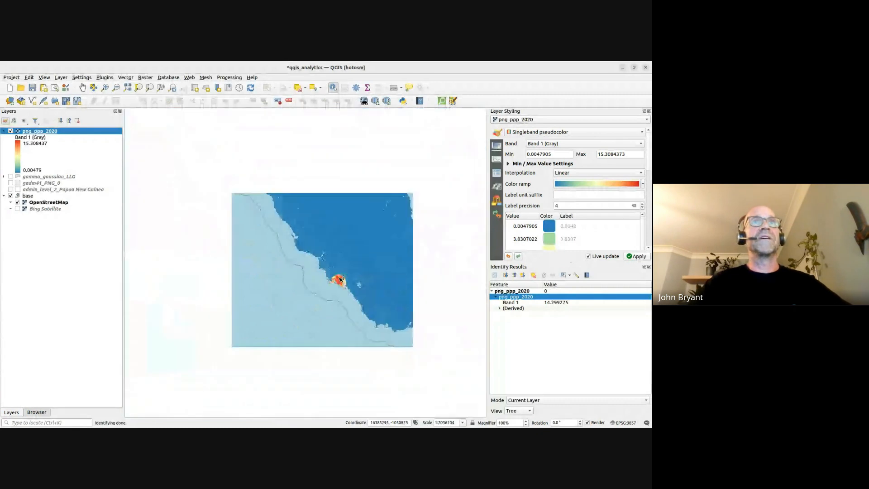
scroll(238, 170, "down", 1)
left_click_drag(243, 171, 313, 270)
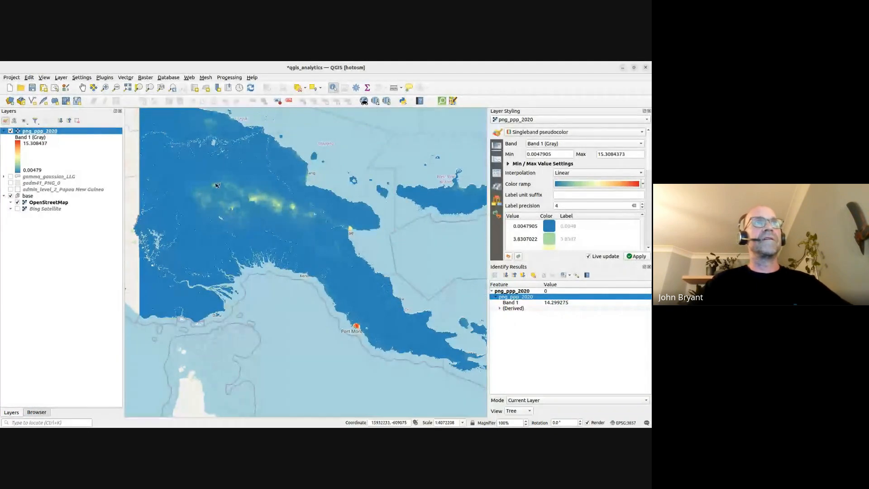
scroll(217, 185, "up", 3)
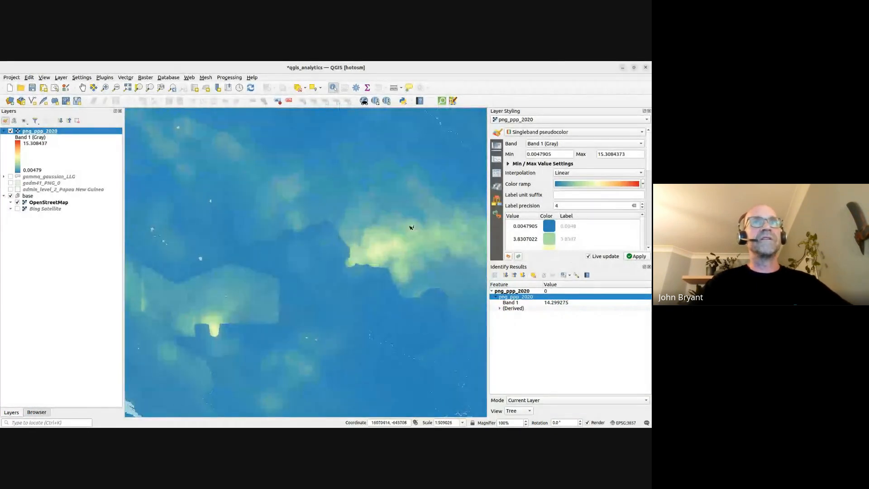
scroll(410, 251, "down", 3)
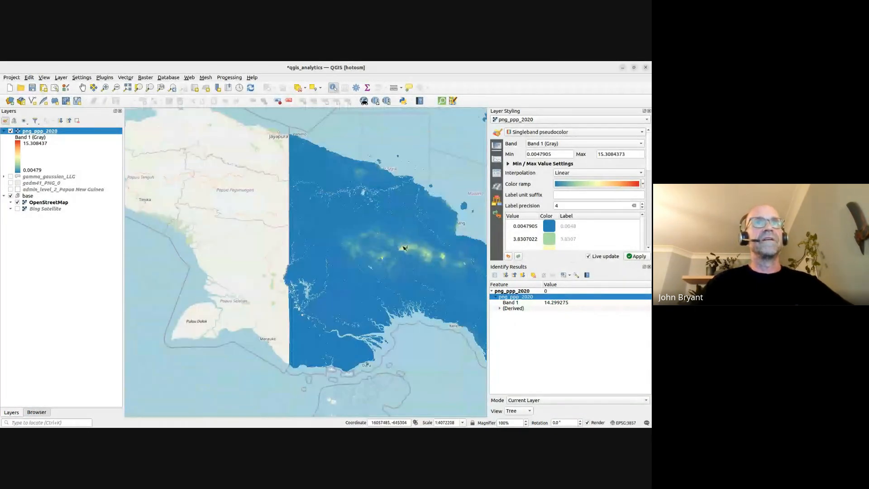
scroll(331, 191, "up", 2)
scroll(259, 249, "up", 2)
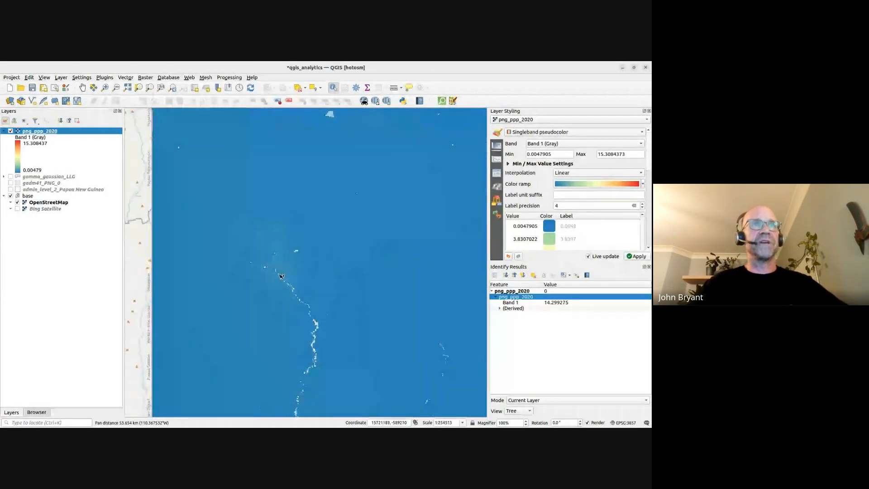
scroll(280, 272, "down", 1)
scroll(281, 272, "up", 1)
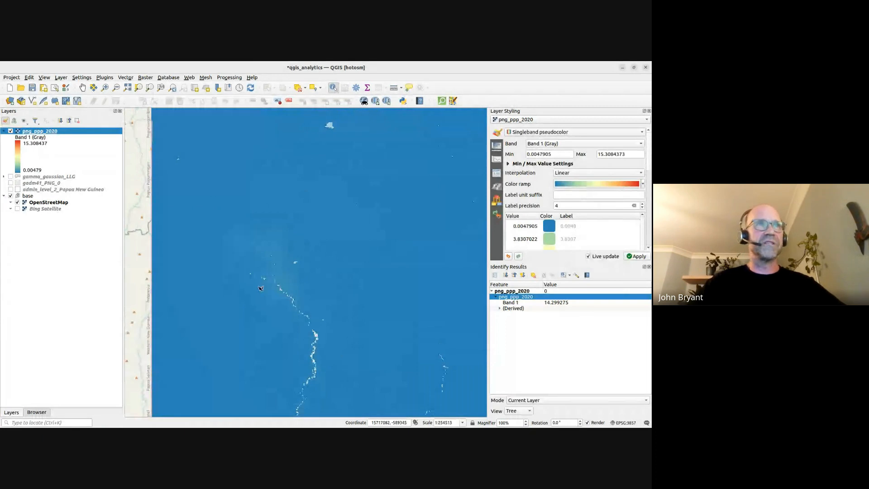
scroll(283, 249, "down", 2)
scroll(285, 250, "down", 1)
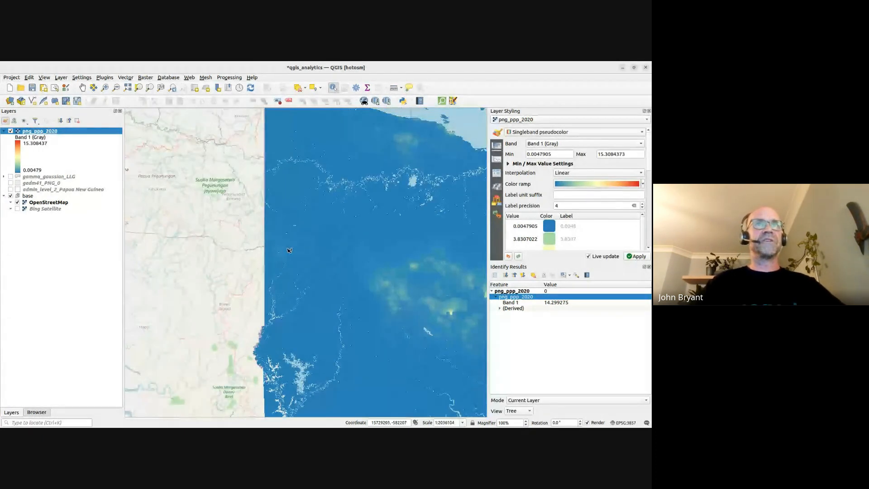
left_click_drag(285, 260, 249, 250)
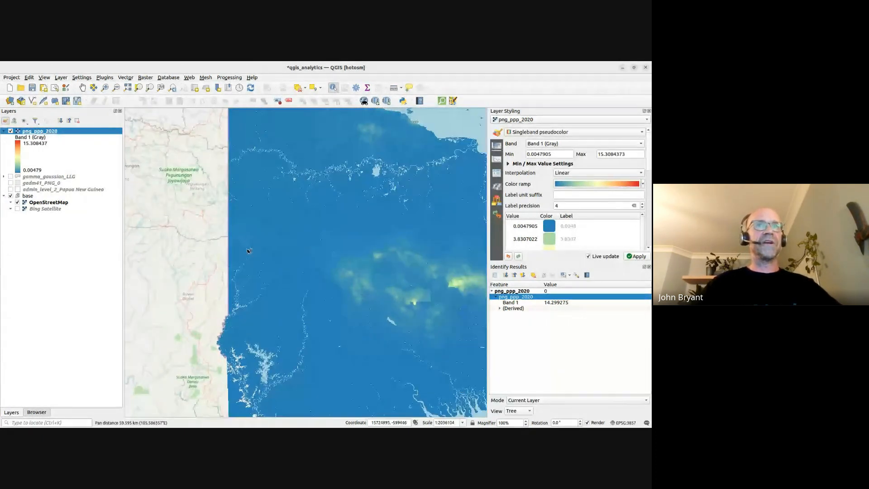
scroll(298, 256, "down", 1)
left_click_drag(331, 247, 240, 222)
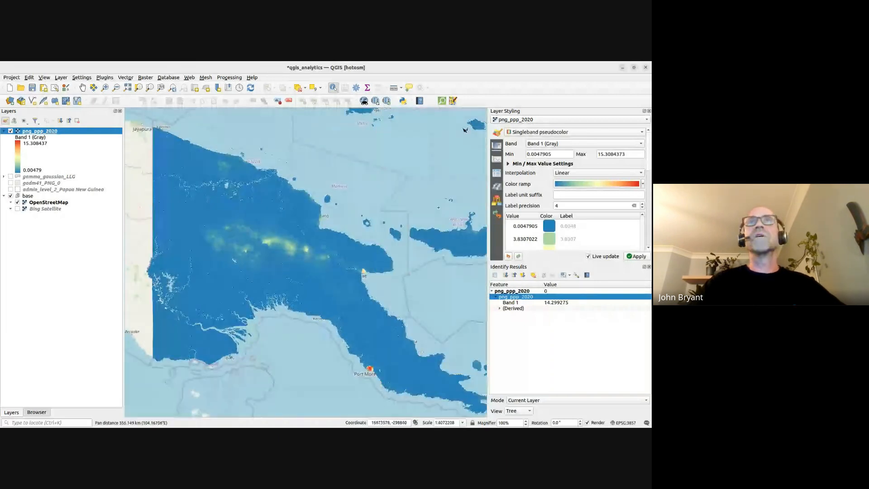
- Show the Raster Toolbar and place it as a floating toolbar over the map
right_click(473, 105)
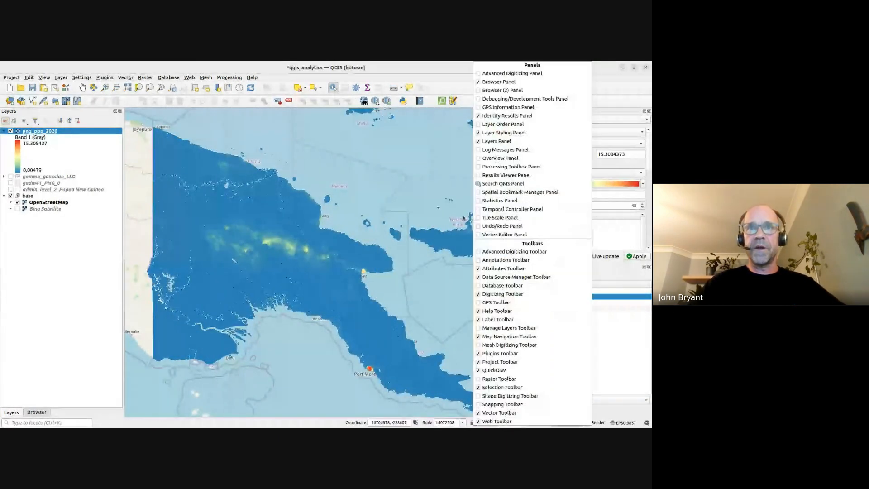
left_click(483, 379)
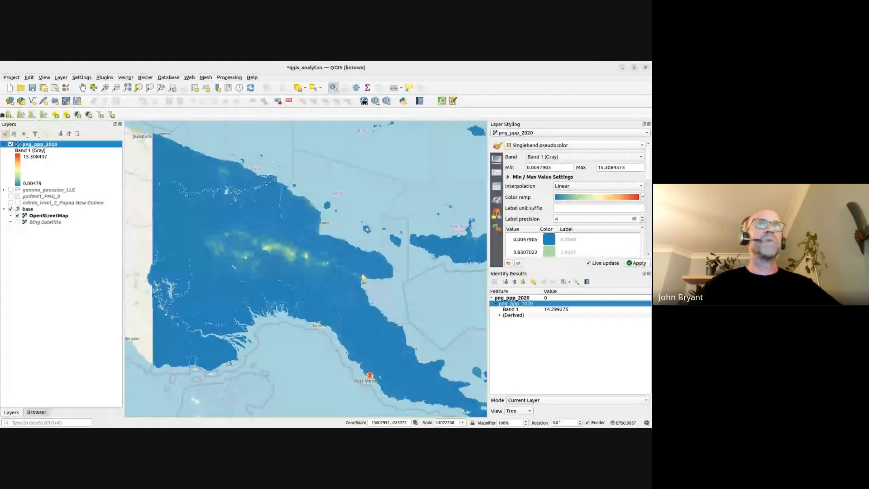
left_click_drag(3, 115, 265, 153)
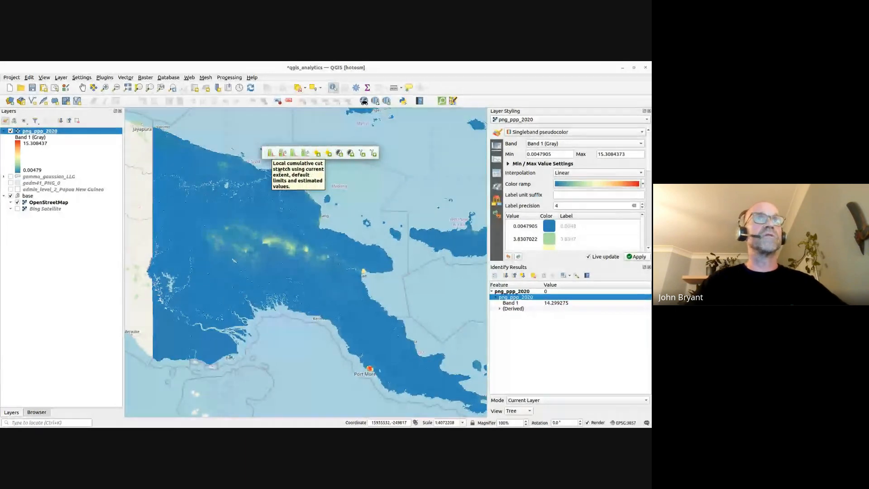
- Apply a local cumulative cut stretch to png_ppp_2020 using the highlands extent, and view the restretched colors over the surrounding area
scroll(253, 254, "up", 2)
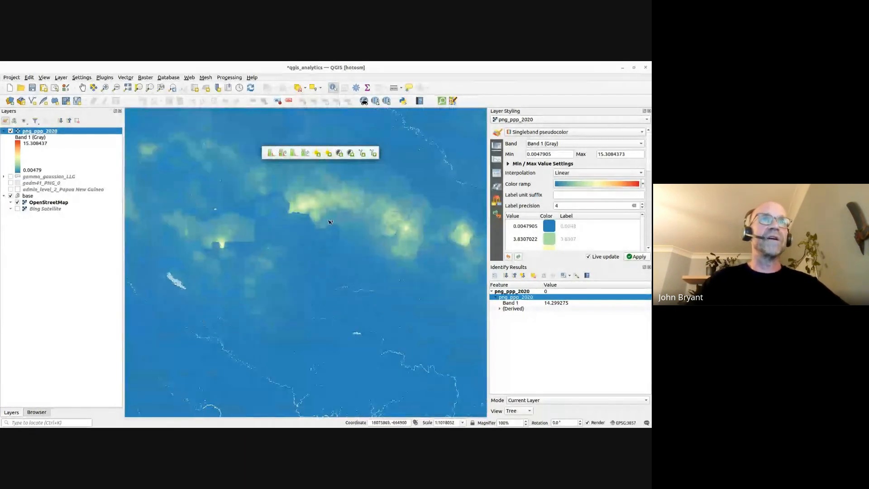
scroll(290, 224, "up", 2)
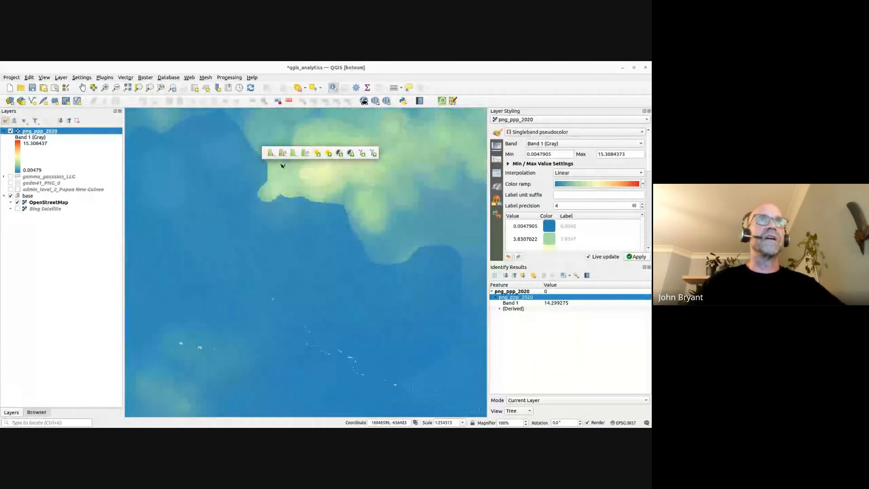
left_click(271, 155)
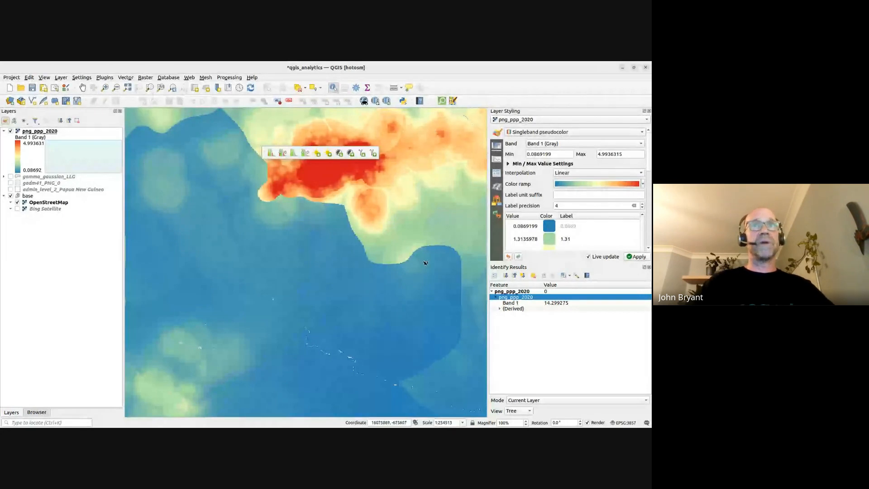
scroll(252, 189, "down", 1)
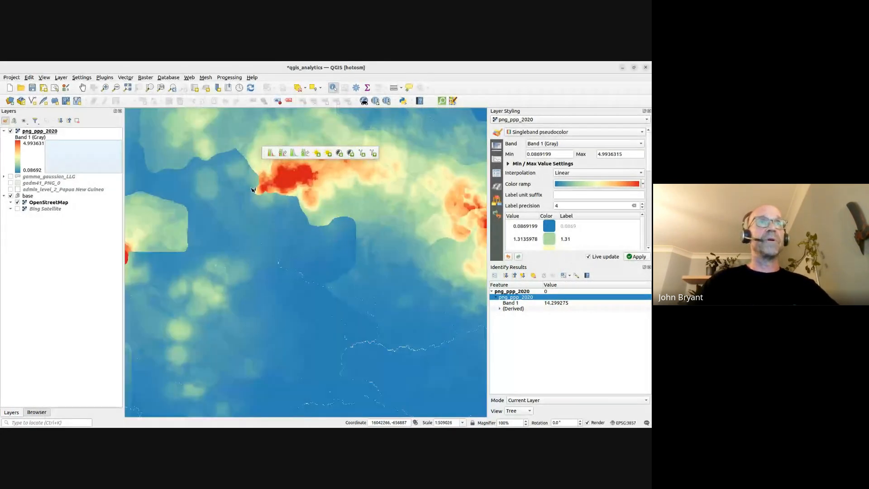
left_click_drag(244, 195, 271, 277)
scroll(292, 206, "down", 1)
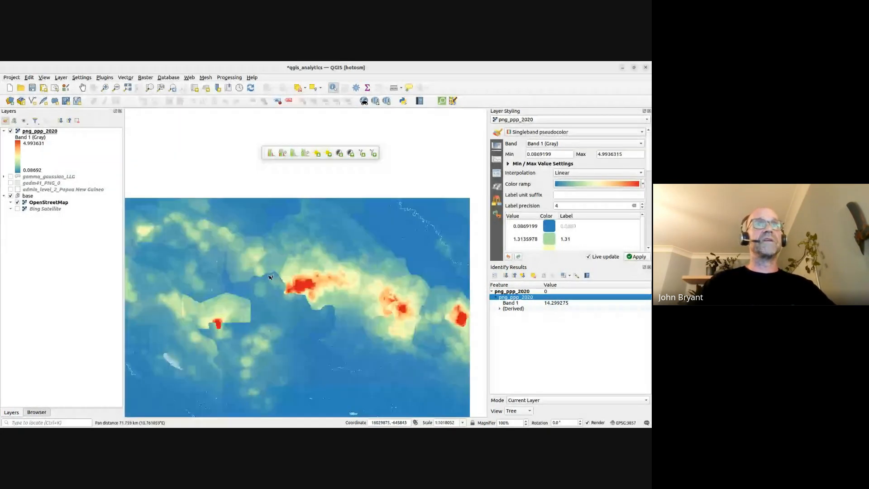
- Restretch png_ppp_2020 with a local cumulative cut over the sparsely populated area north of the highlands, and view the colors nationwide
scroll(313, 256, "up", 2)
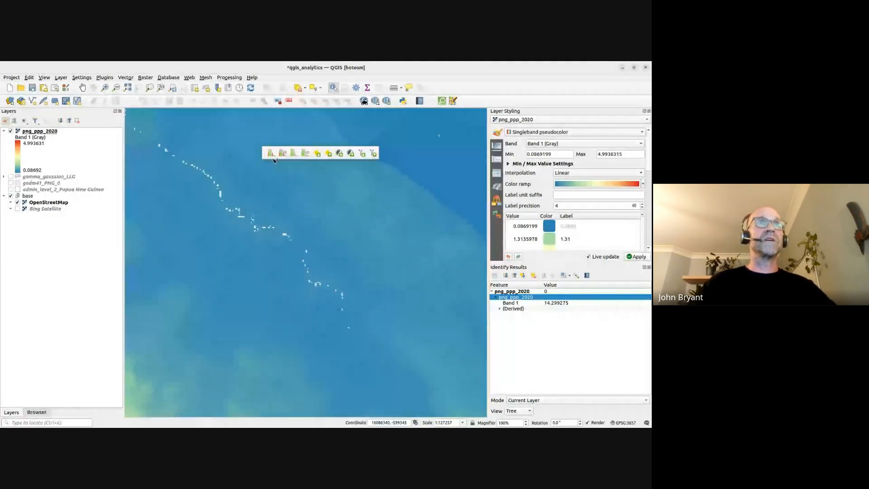
scroll(268, 162, "up", 1)
scroll(279, 221, "down", 3)
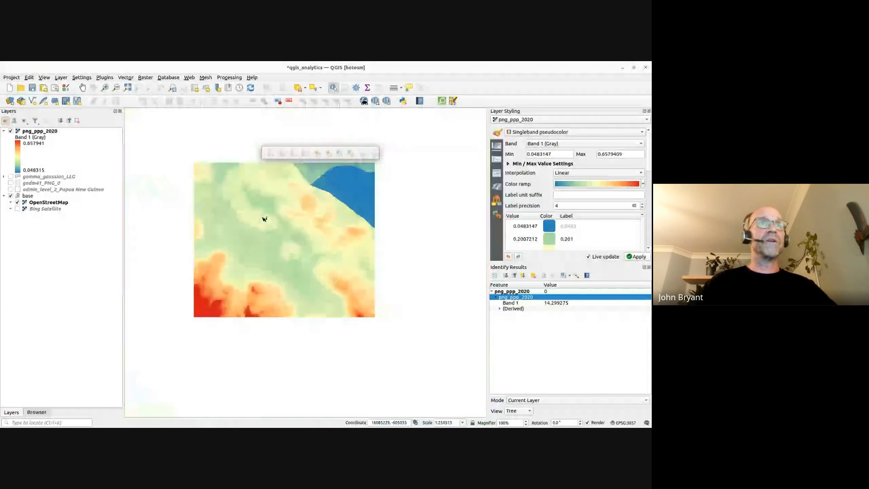
scroll(261, 218, "down", 1)
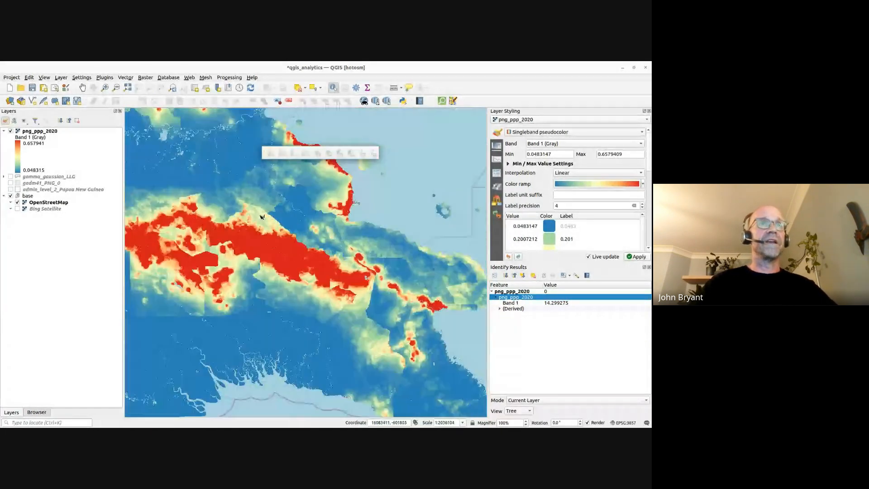
scroll(261, 217, "down", 1)
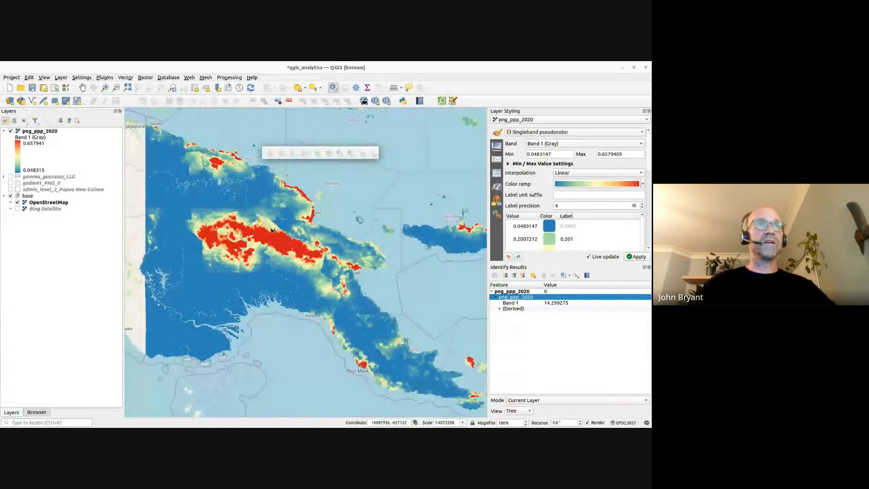
- Apply a local cumulative cut stretch to png_ppp_2020 using the dense highlands extent, and dock the Raster Toolbar with the other toolbars
scroll(272, 230, "up", 2)
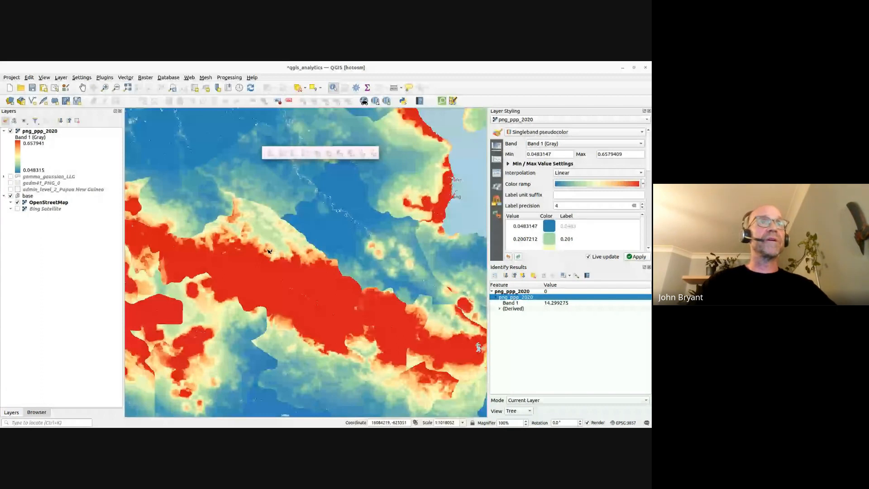
scroll(268, 251, "up", 2)
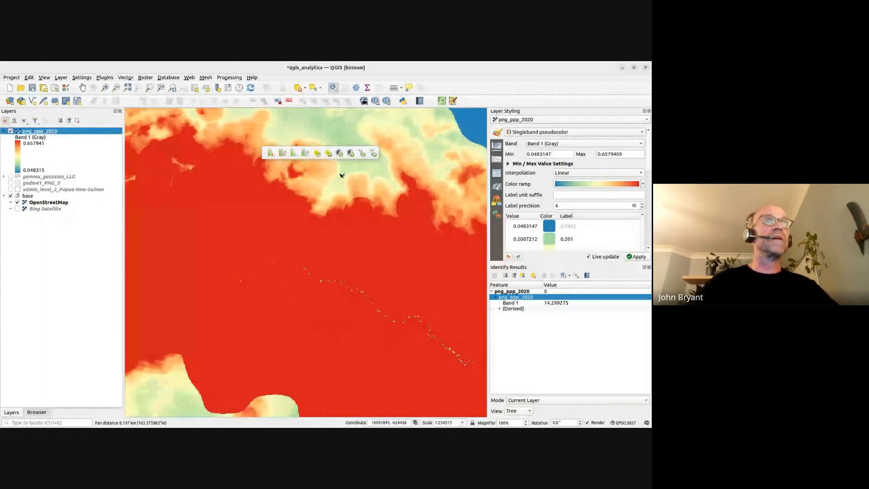
left_click(270, 153)
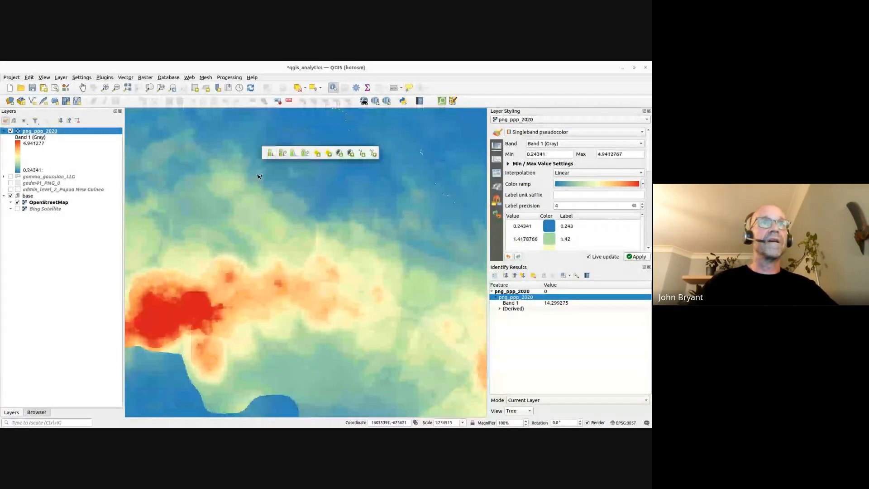
scroll(274, 240, "down", 4)
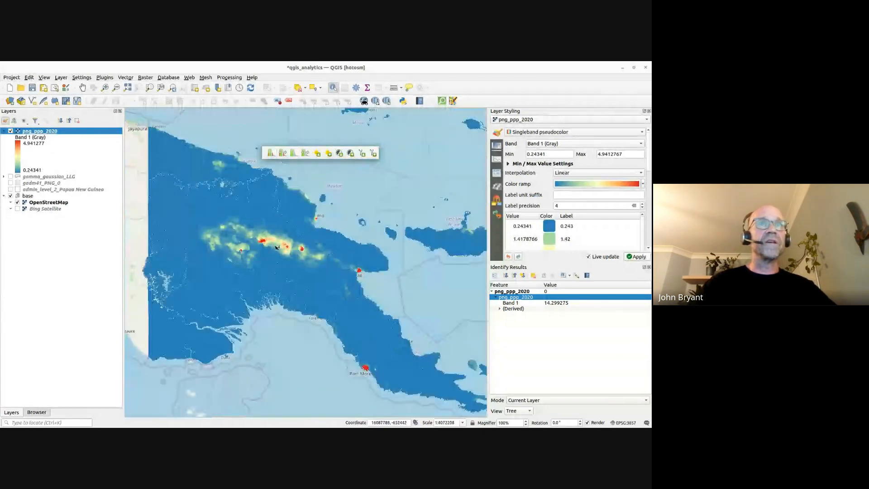
scroll(277, 248, "up", 1)
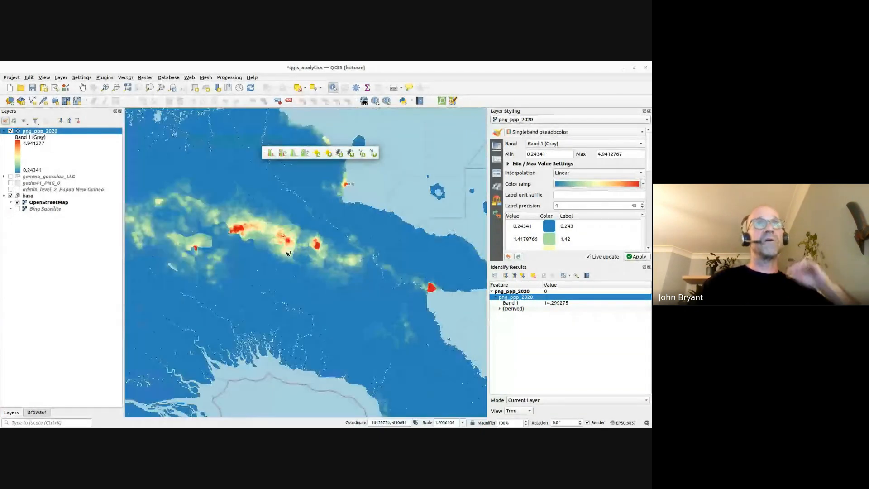
scroll(277, 249, "down", 1)
left_click_drag(262, 156, 475, 104)
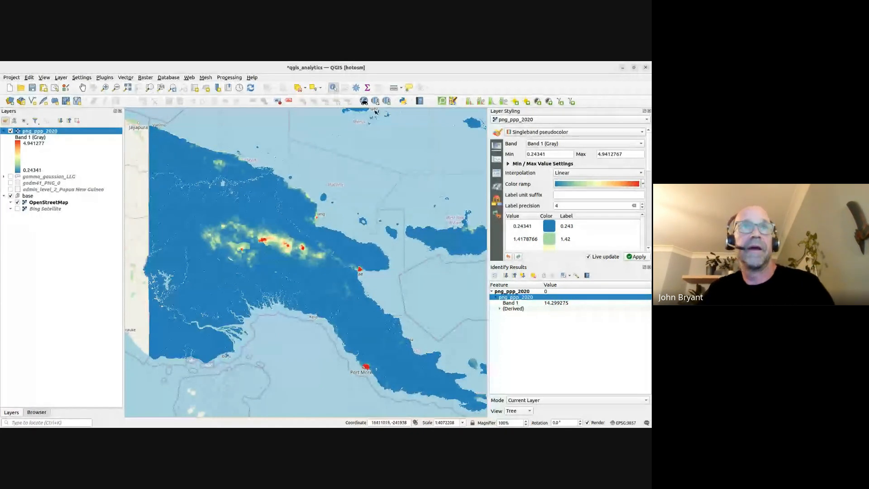
- Identify the population value of a single png_ppp_2020 cell beside the river channel west of Lae
scroll(319, 266, "up", 6)
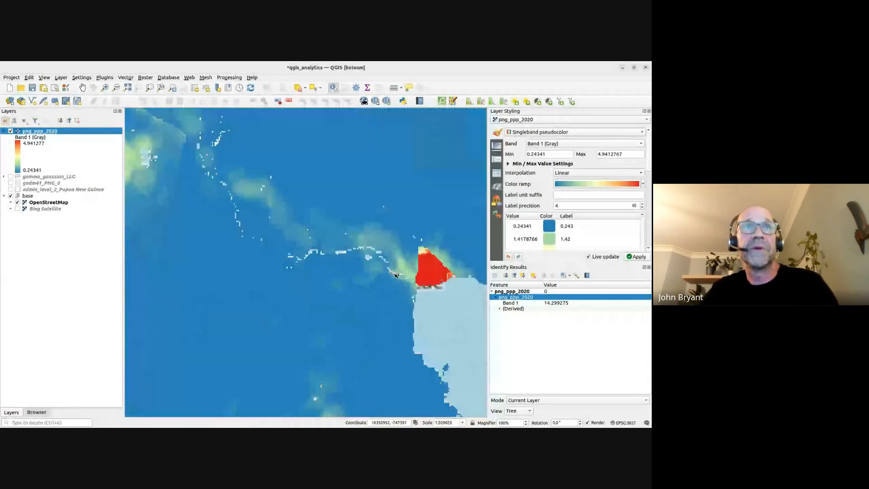
scroll(379, 253, "up", 5)
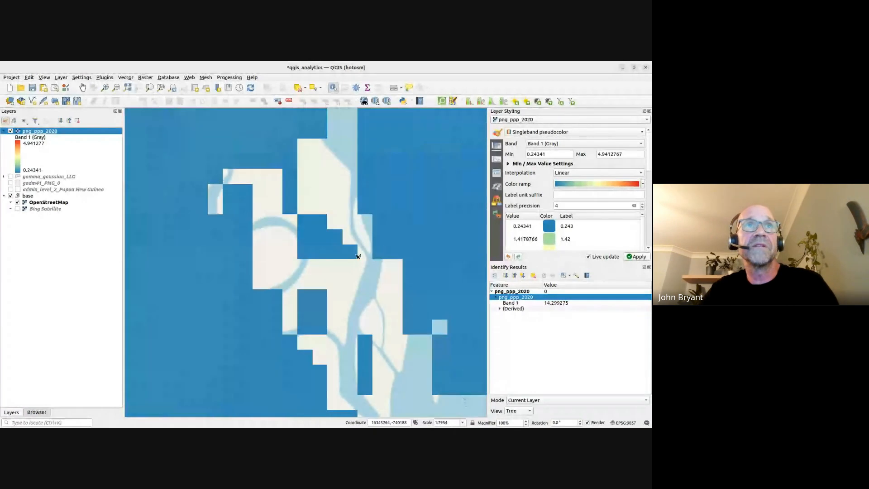
left_click(355, 254)
scroll(355, 254, "up", 1)
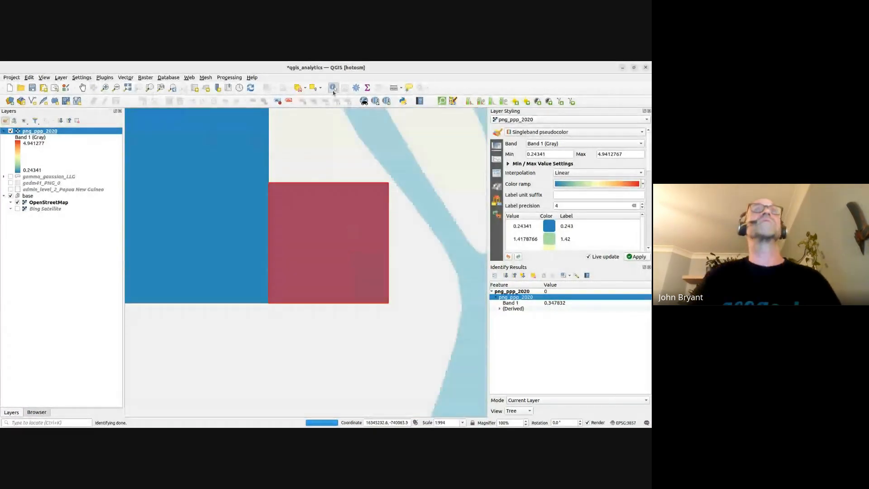
- Find a raster cell with clearly exposed corners near the river bend and identify its population value
left_click(395, 88)
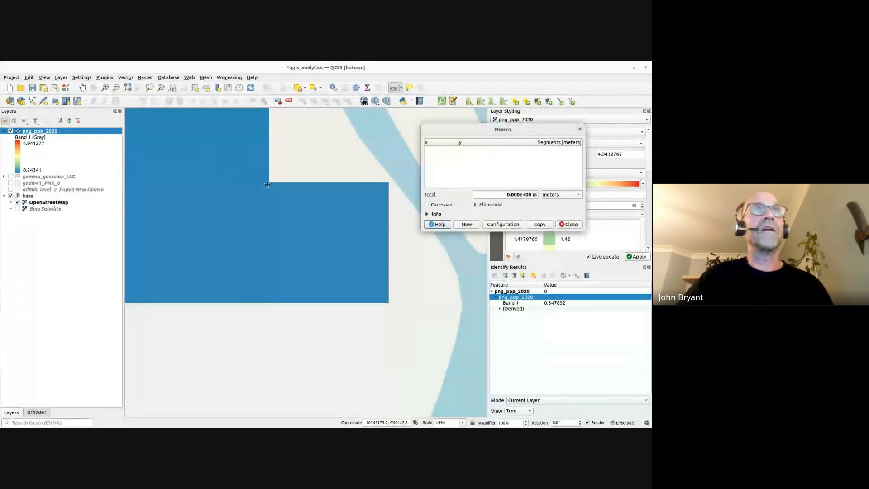
scroll(207, 295, "down", 2)
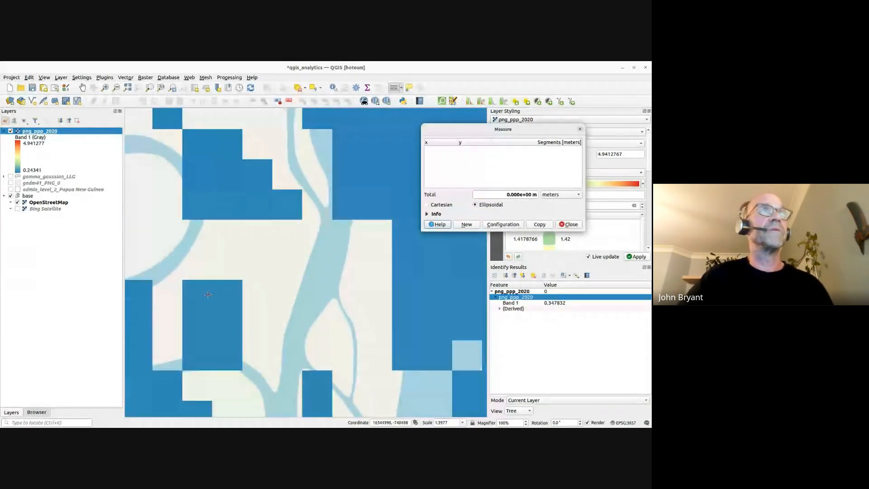
scroll(207, 295, "up", 1)
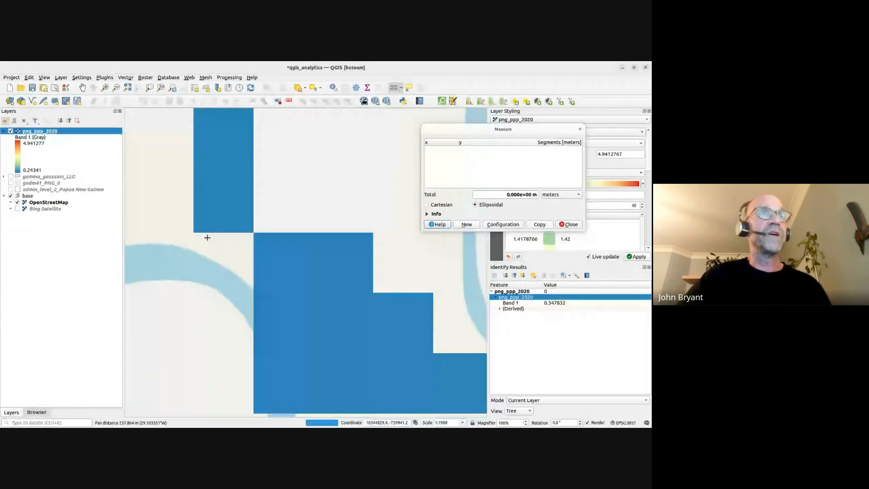
scroll(193, 231, "up", 1)
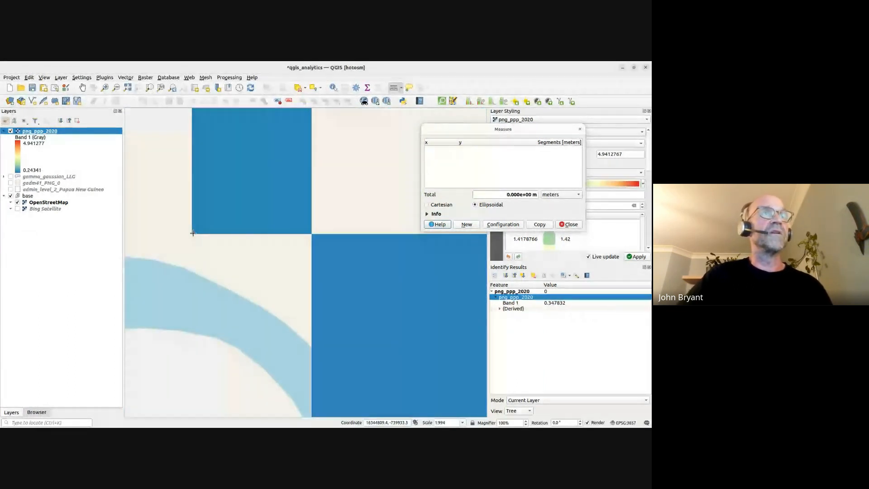
left_click(333, 87)
left_click(227, 197)
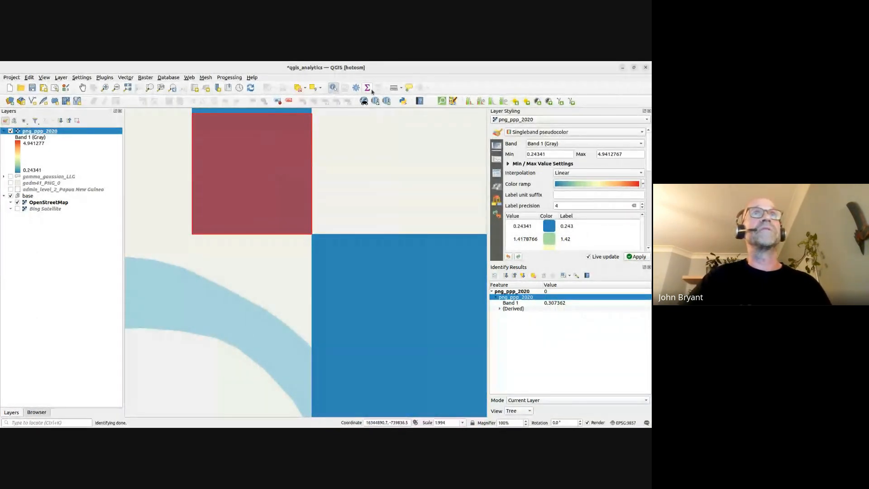
- Try to measure the width of the identified raster cell from its lower-left corner, and close the measurement
left_click(394, 87)
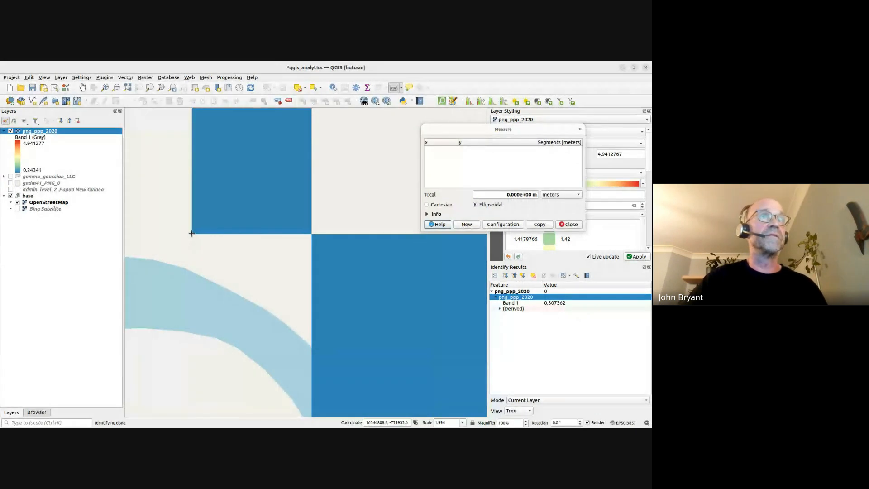
left_click(191, 233)
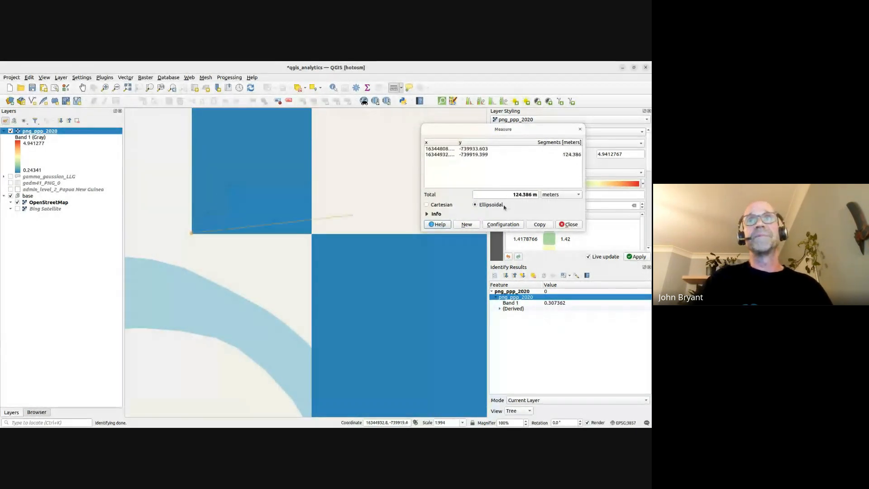
left_click(574, 225)
scroll(253, 223, "down", 4)
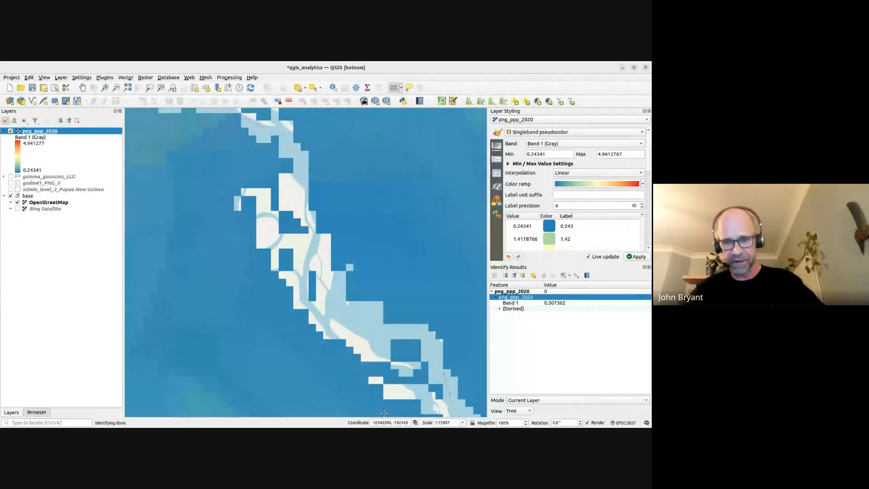
scroll(272, 237, "down", 2)
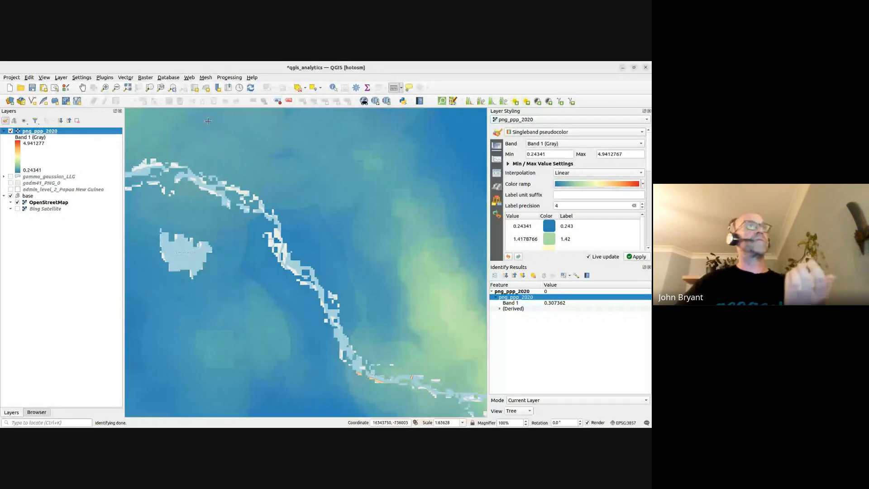
- Hide png_ppp_2020, view the gamma_gaussian_LLG density polygons around the highlands in its place, and leave only the basemap visible
left_click(11, 178)
left_click(10, 130)
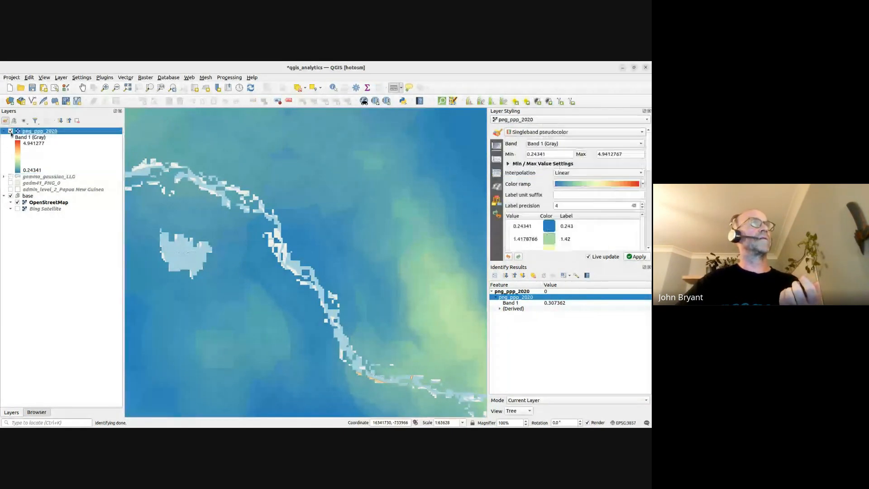
left_click(11, 177)
scroll(281, 243, "down", 5)
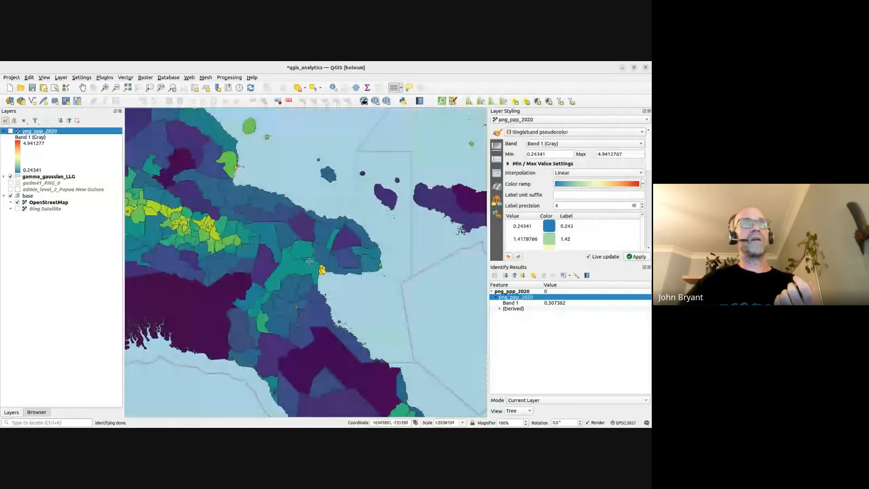
left_click_drag(257, 239, 280, 245)
scroll(238, 261, "up", 2)
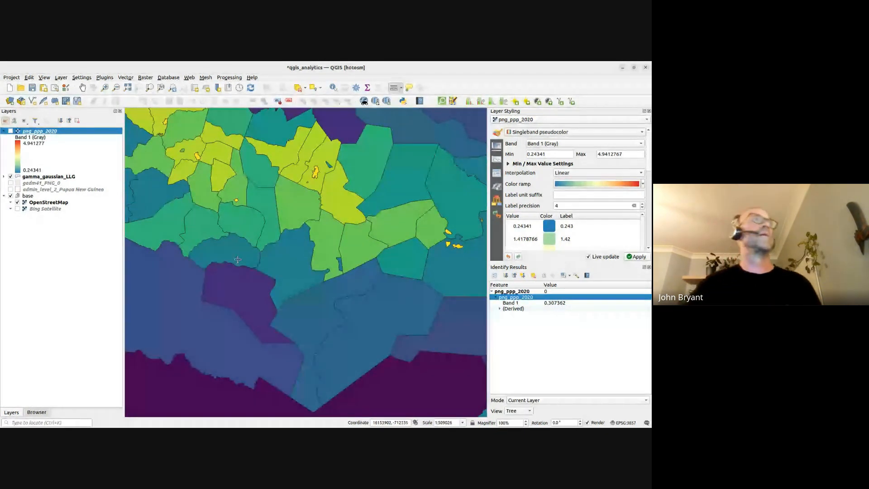
left_click(11, 176)
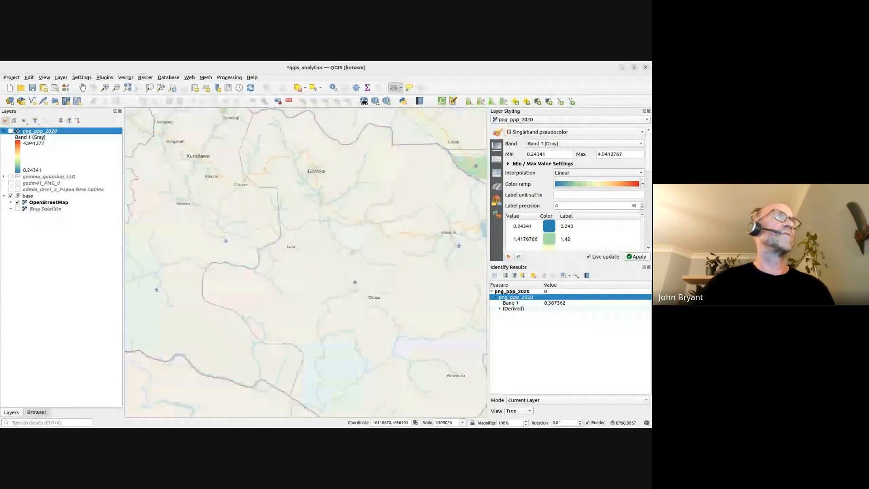
- Show the png_ppp_2020 population raster and examine its cells up close and its distribution across Papua New Guinea
left_click(10, 131)
scroll(325, 188, "up", 5)
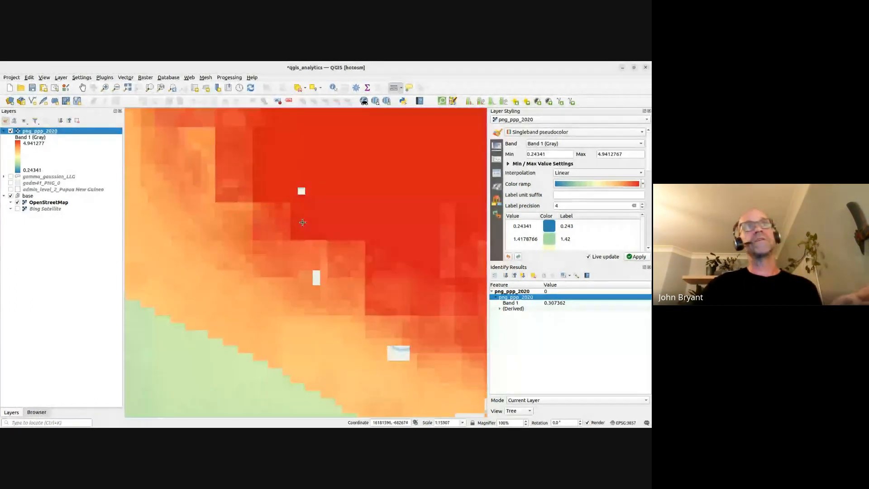
scroll(299, 221, "down", 1)
scroll(299, 221, "down", 2)
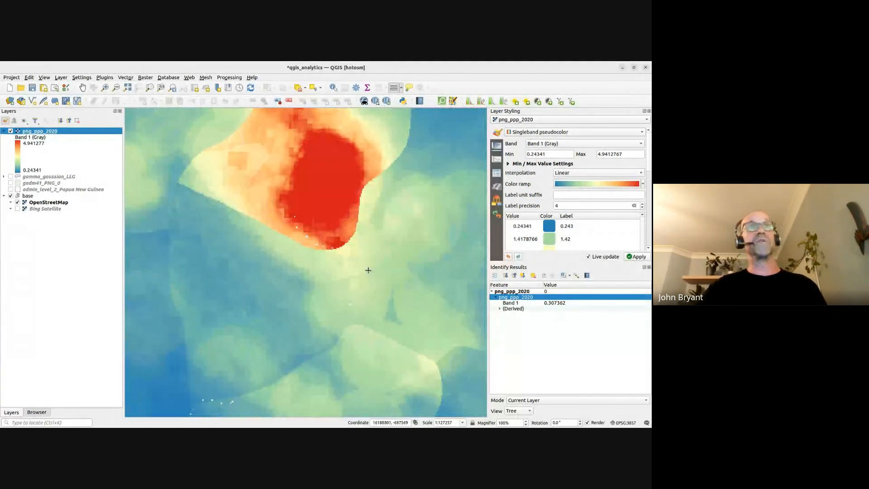
scroll(344, 248, "down", 2)
scroll(345, 248, "down", 2)
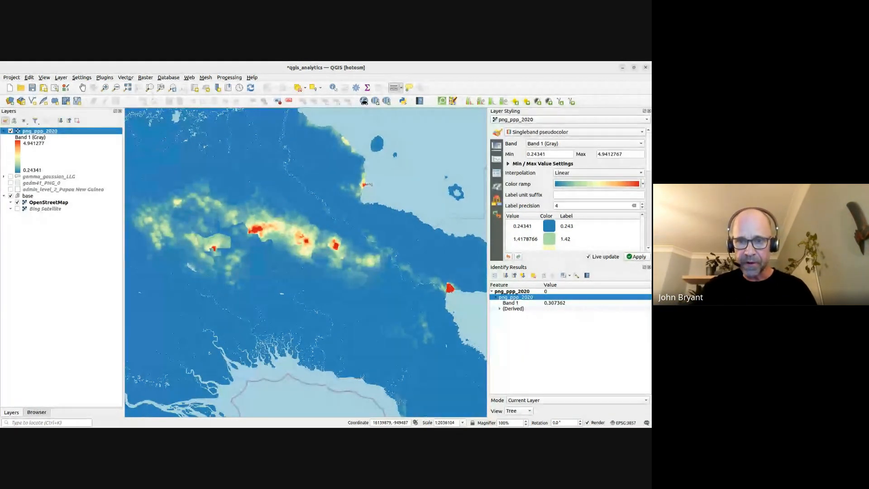
scroll(321, 304, "down", 1)
left_click_drag(301, 288, 269, 245)
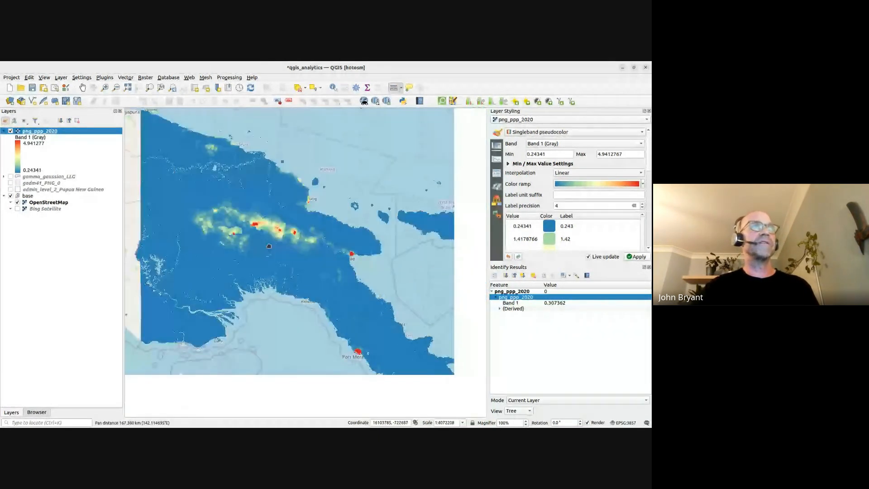
- Show the gamma_gaussian_LLG layer, compare it with png_ppp_2020 by toggling that raster until it is hidden, and save the project
right_click(12, 131)
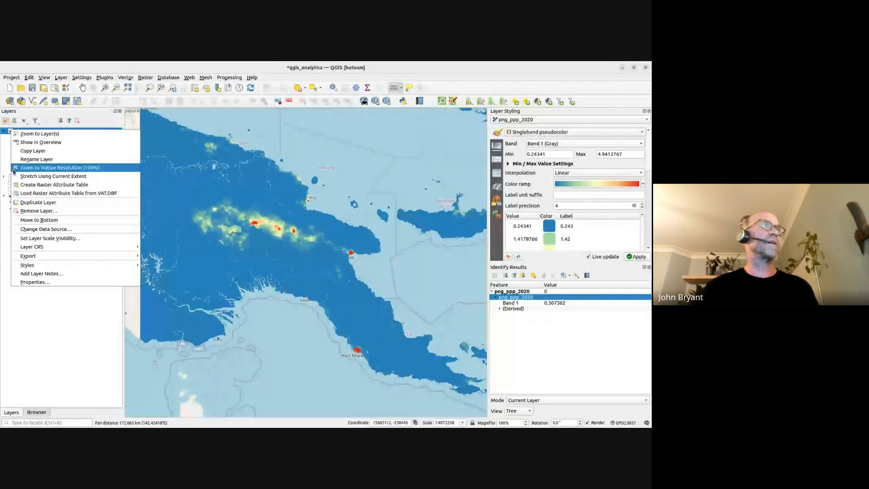
left_click(11, 131)
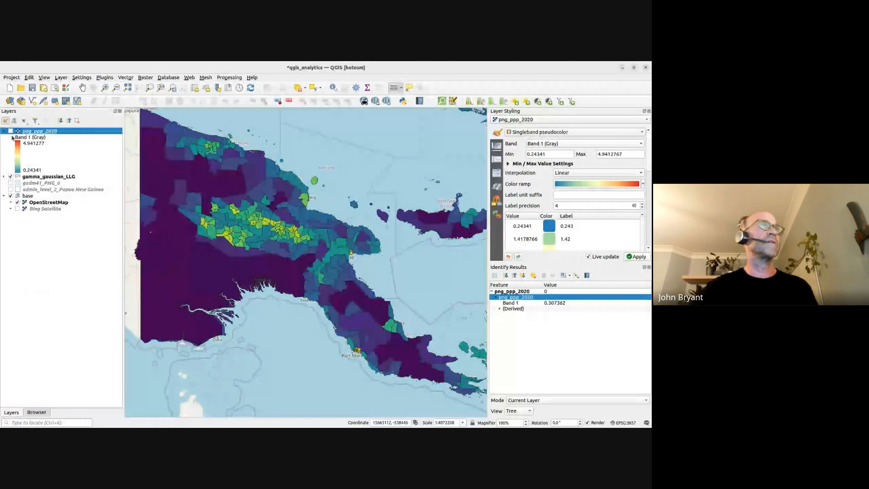
left_click(10, 130)
left_click(10, 131)
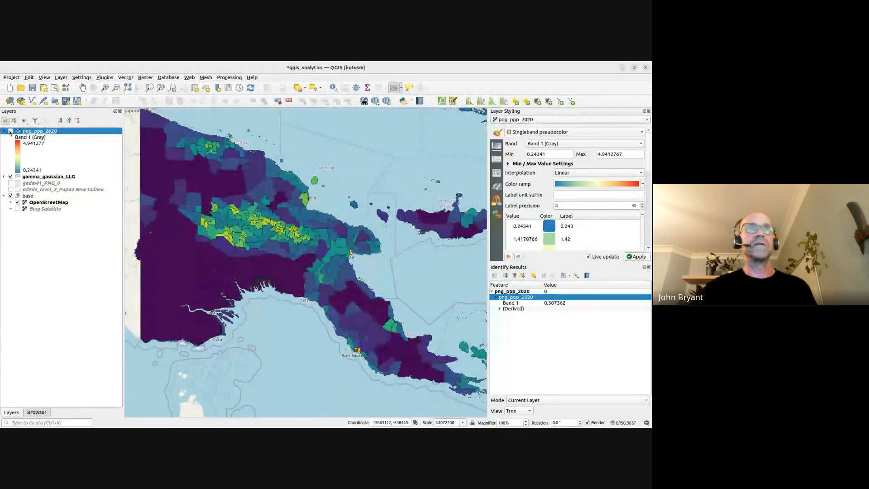
left_click(10, 131)
left_click(11, 131)
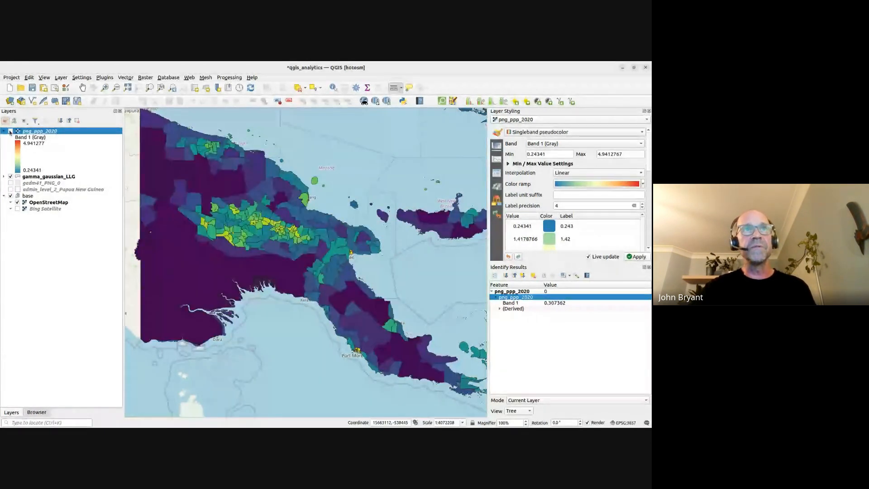
left_click(11, 131)
left_click(11, 131)
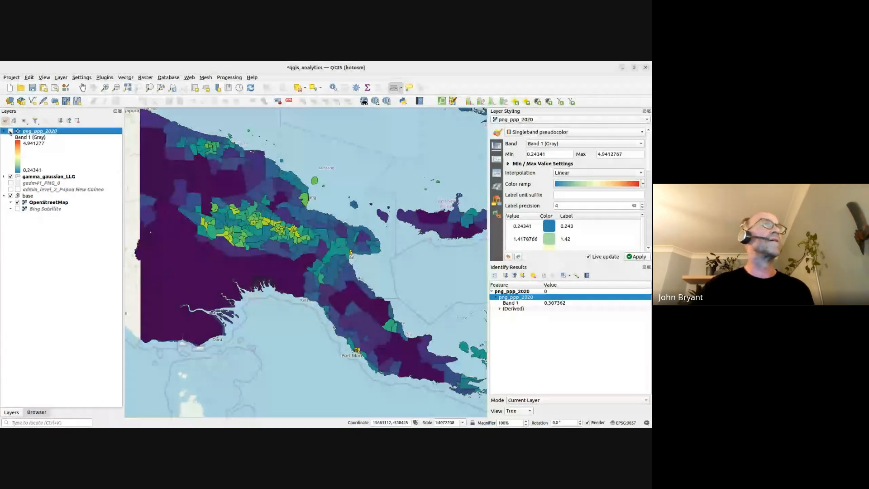
key("ctrl+s")
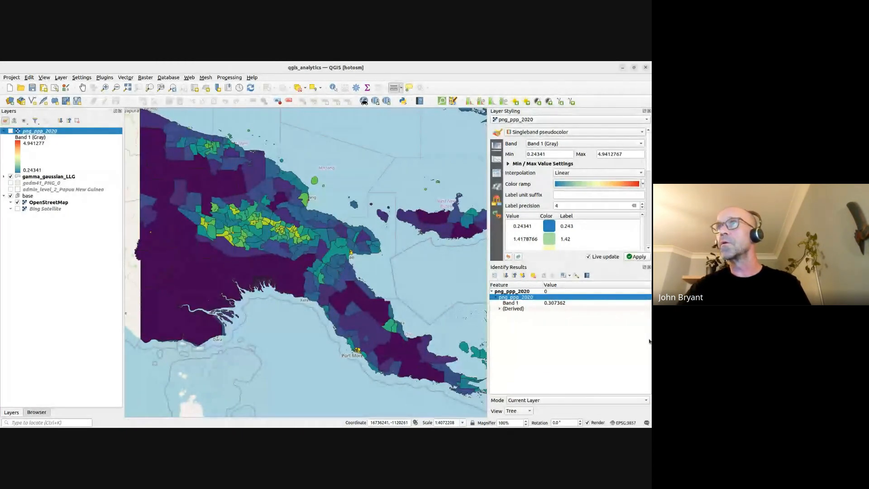
- Switch to the HDX dataset search in the browser, clear its filters and filter by the Data for Good at Meta population density data series
key("alt+Tab")
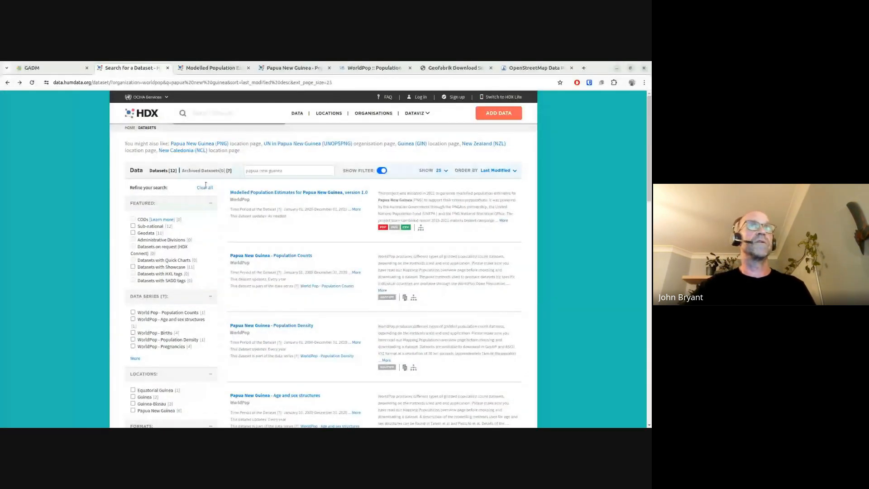
left_click(204, 186)
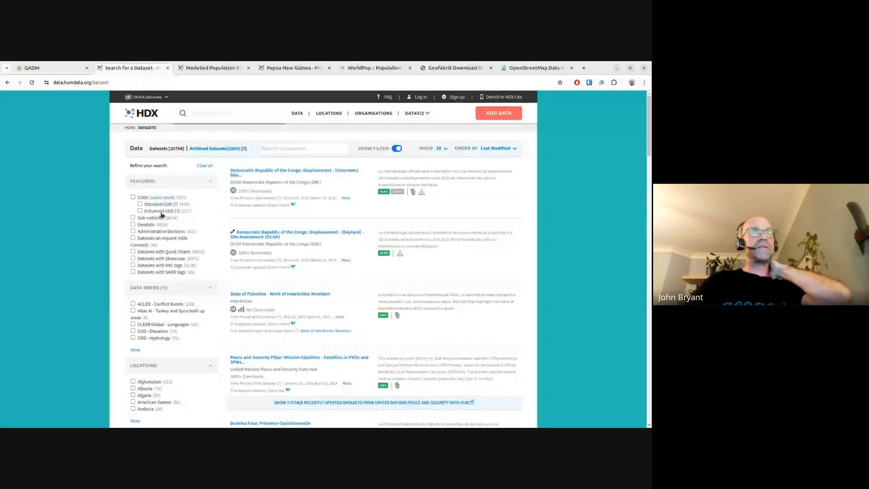
scroll(80, 253, "down", 1)
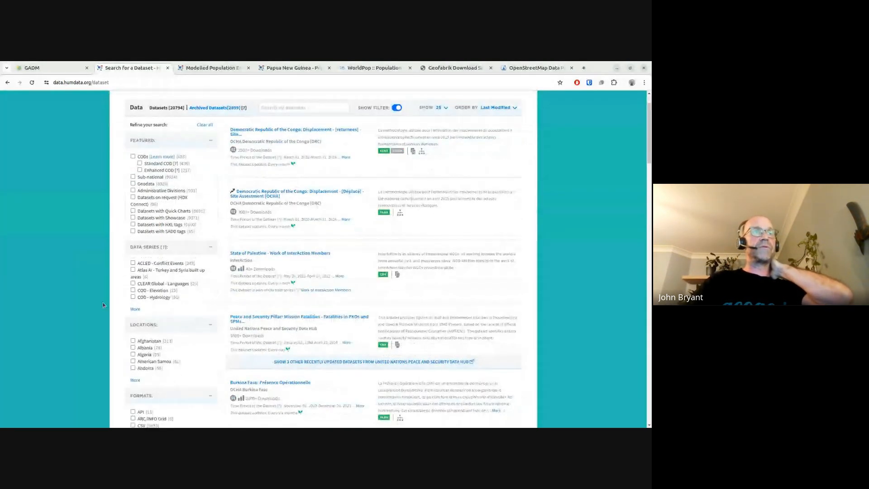
left_click(135, 309)
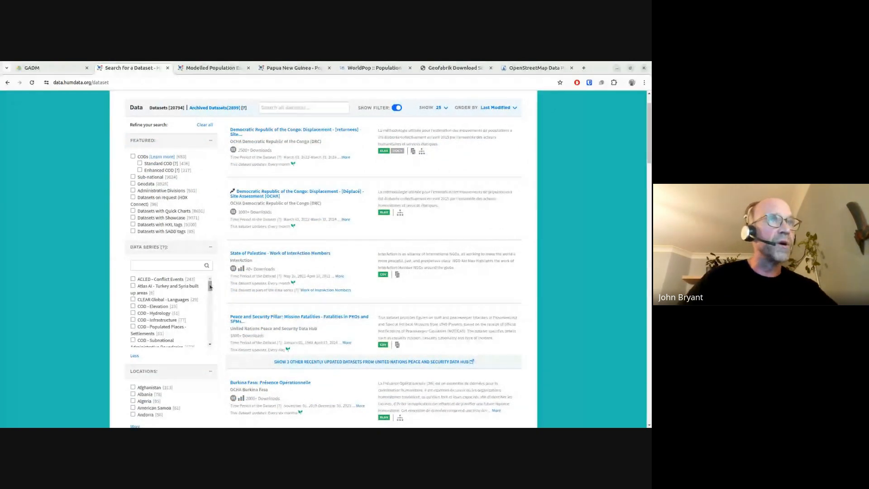
left_click_drag(210, 286, 210, 287)
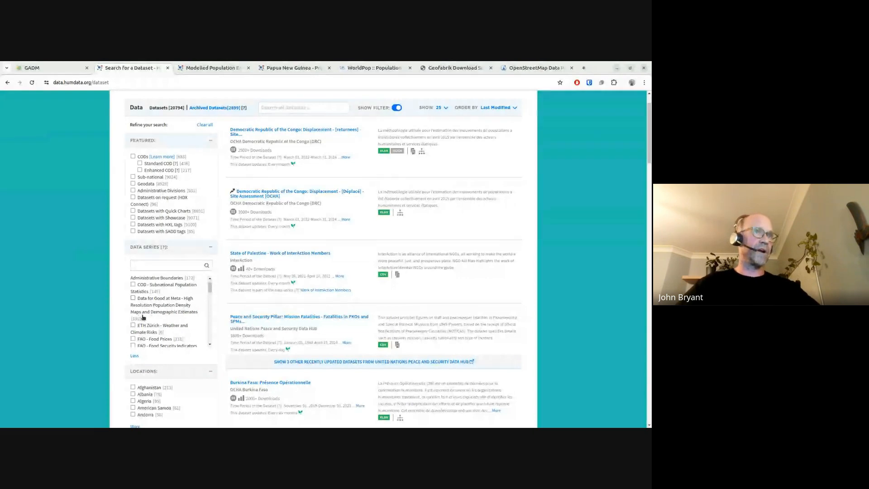
left_click(132, 299)
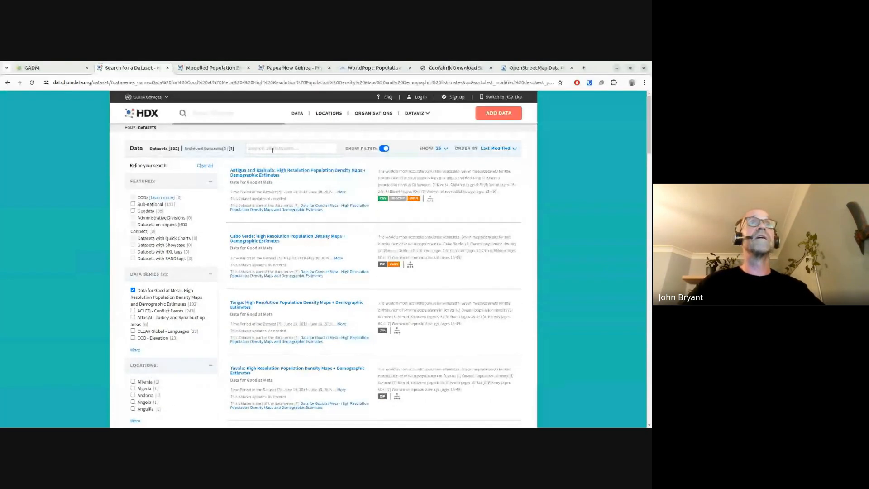
- Search the filtered datasets for "papua new guinea" and open the High Resolution Population Density Maps + Demographic Estimates dataset
left_click(272, 148)
type("papua")
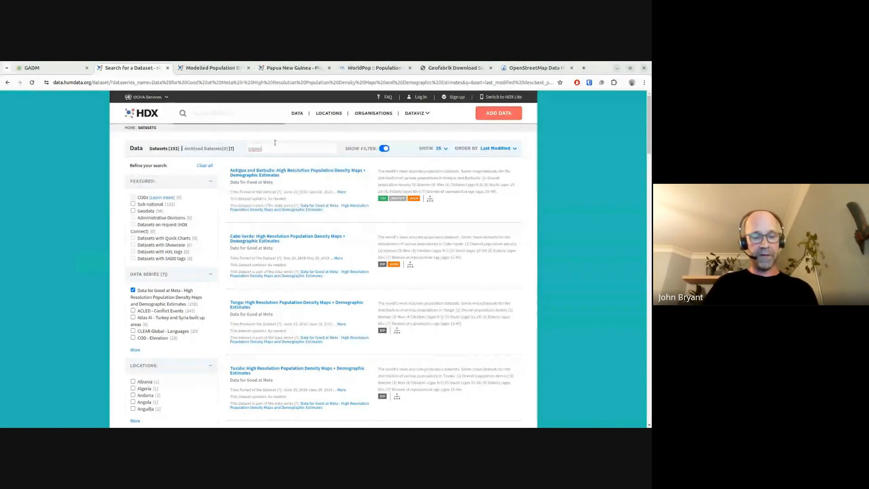
type(" new guinea")
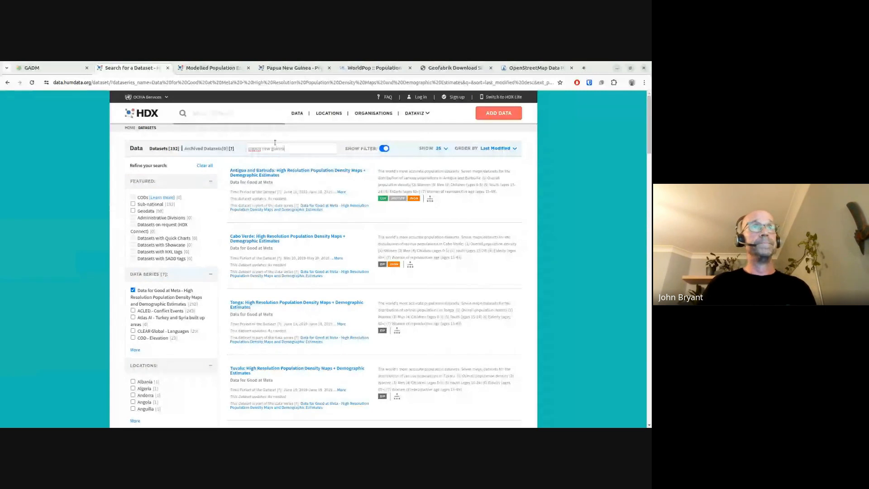
key("Return")
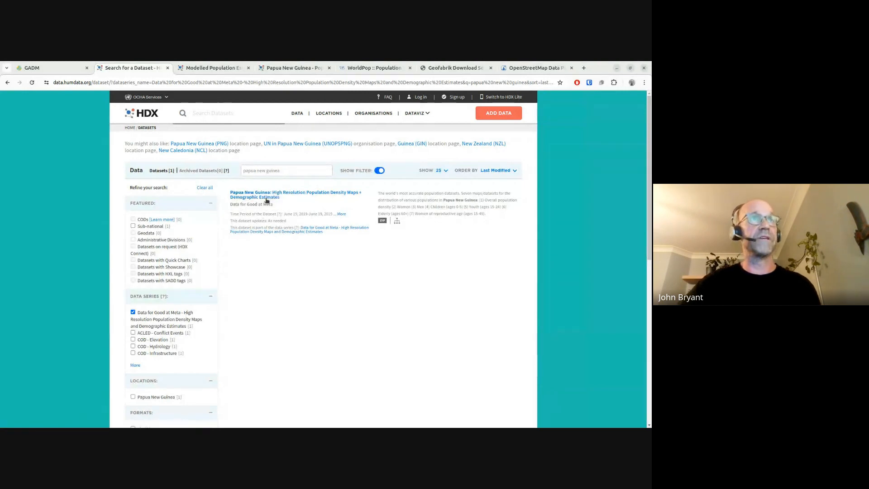
left_click(262, 198)
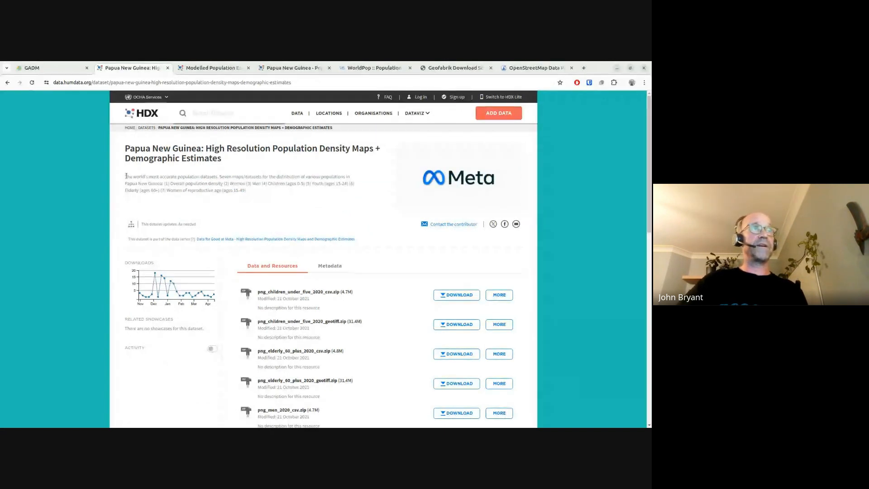
- Read the dataset description and look through its downloadable CSV and GeoTIFF resources down to the general population files
left_click_drag(125, 177, 217, 177)
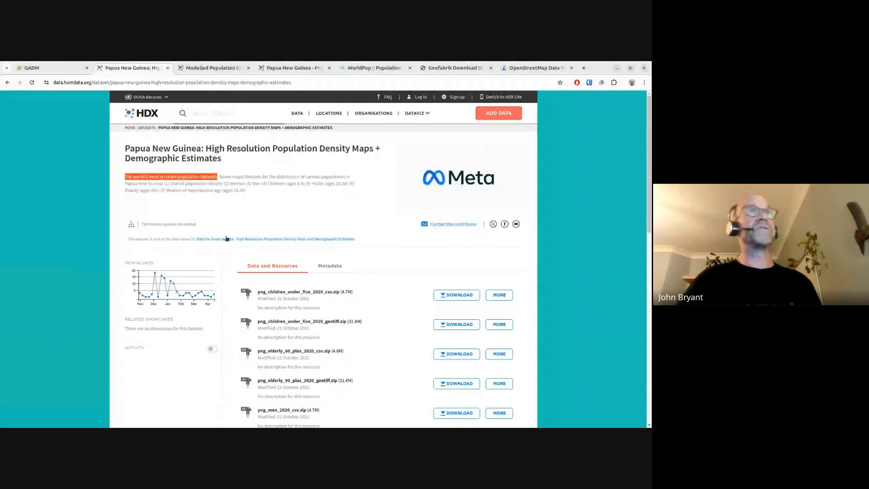
left_click(237, 214)
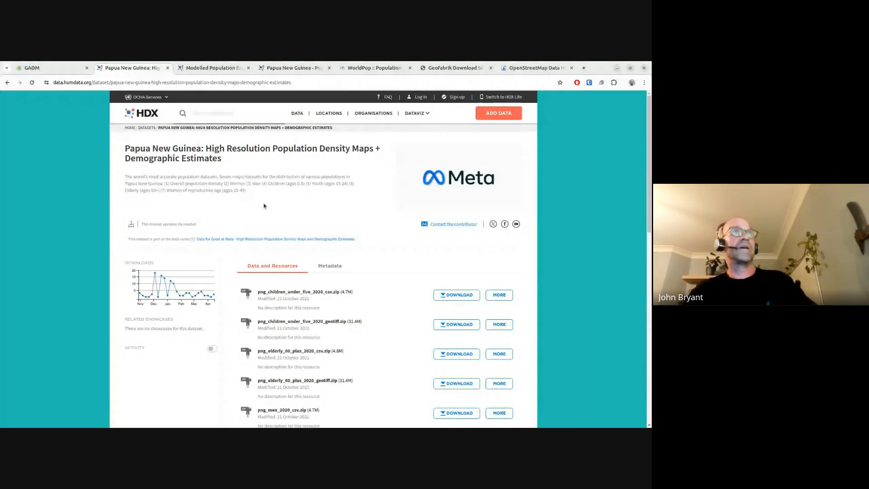
scroll(254, 213, "down", 8)
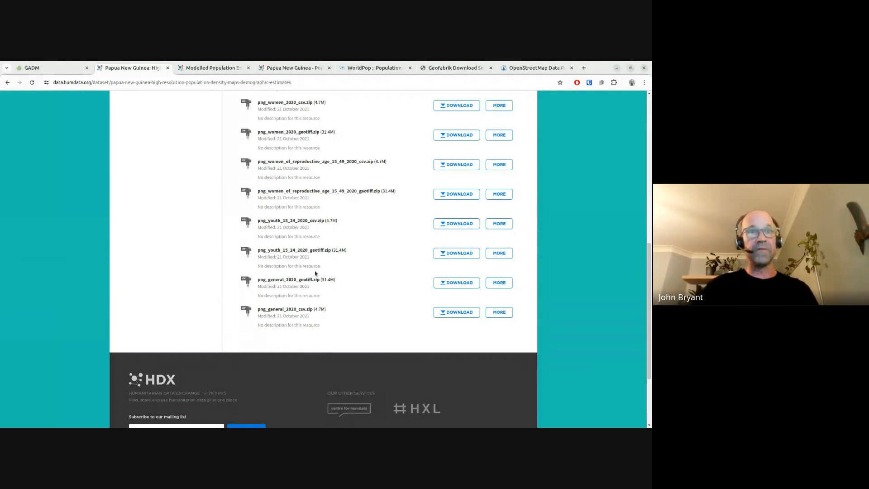
key("alt+Tab")
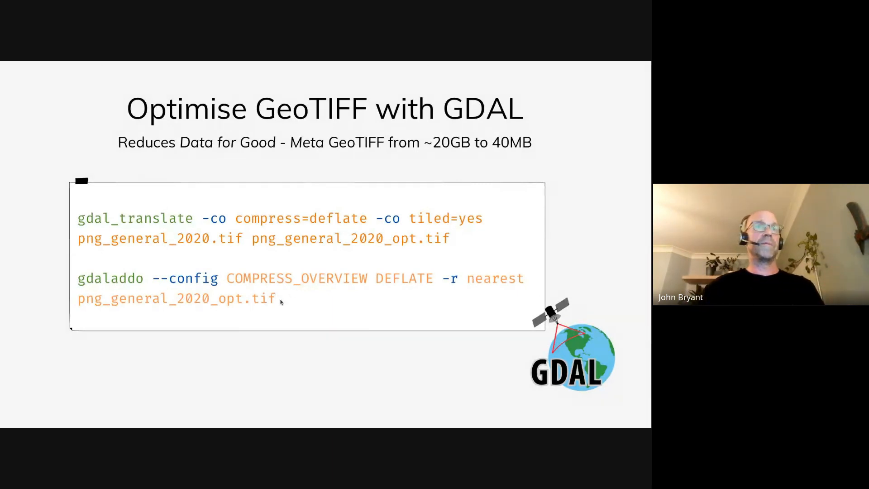
key("Right")
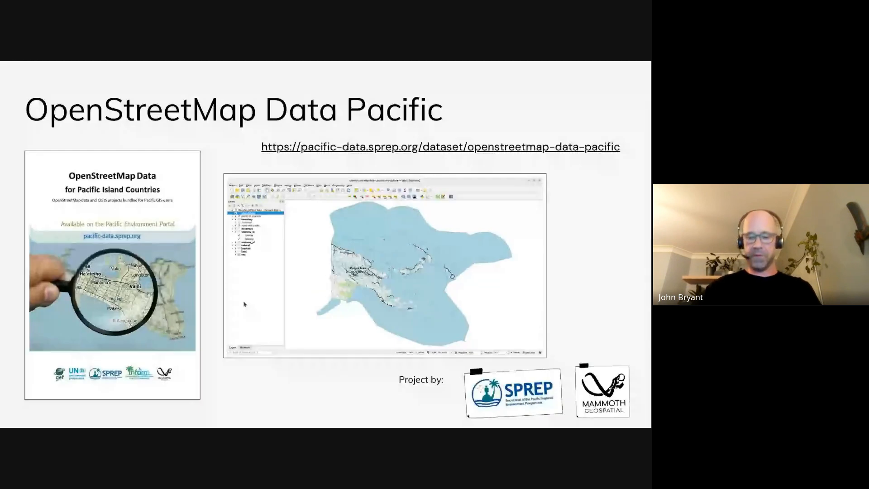
key("Left")
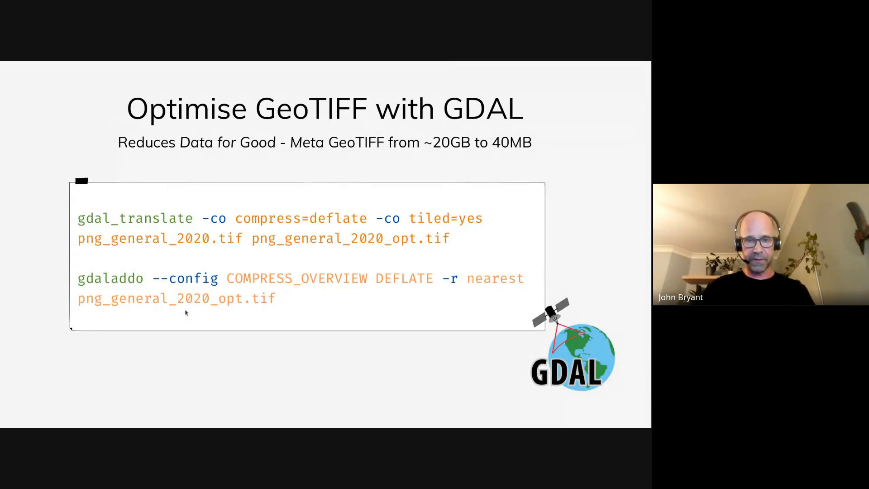
- Switch to QGIS and add png_general_2020.tif from the data_for_good_meta folder to the map, then return to the layer list
key("alt+Tab")
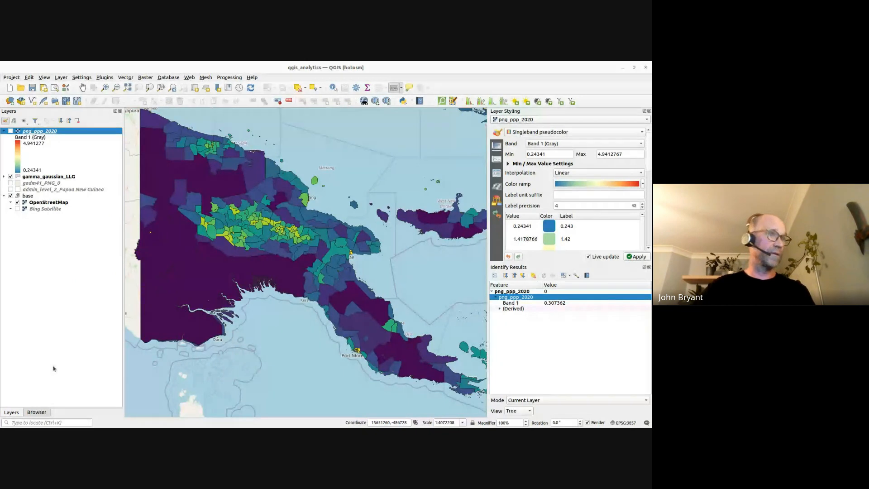
left_click(37, 412)
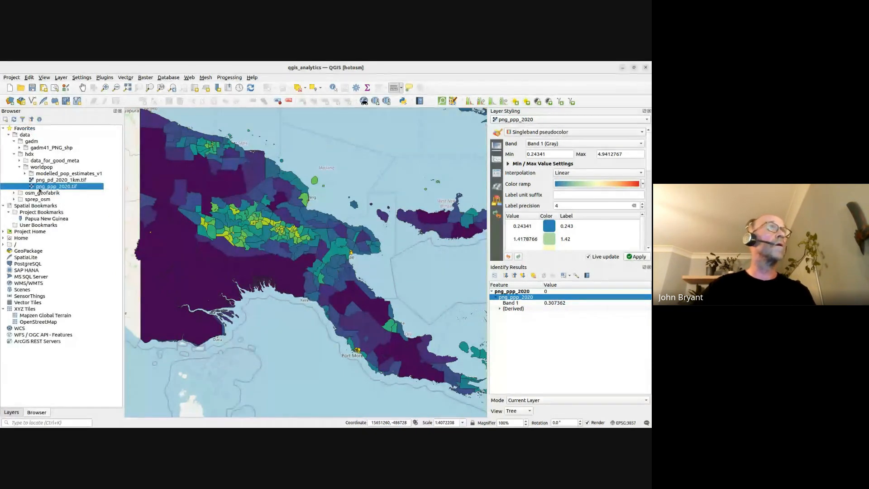
left_click(20, 167)
left_click(20, 161)
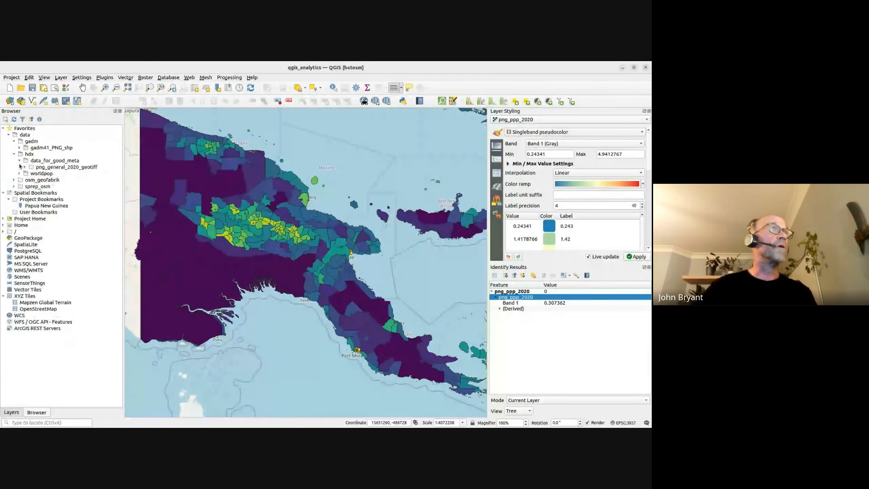
left_click(24, 167)
left_click(41, 175)
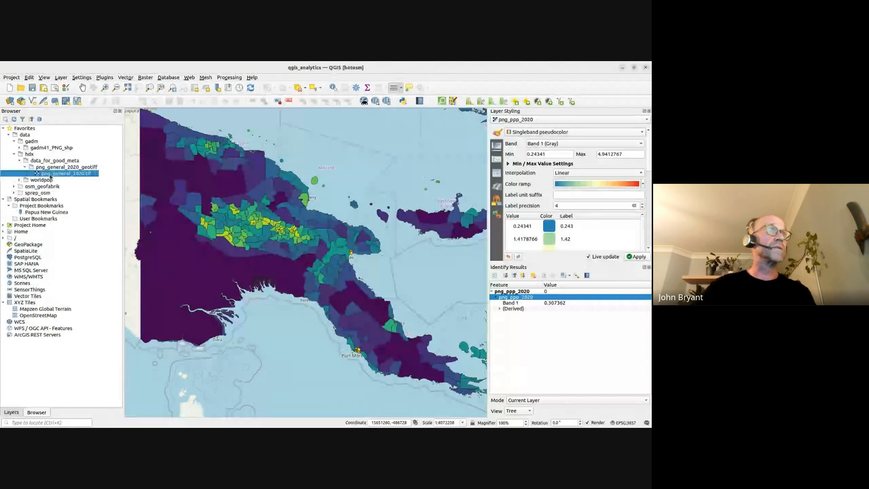
left_click_drag(45, 177, 255, 244)
left_click(19, 408)
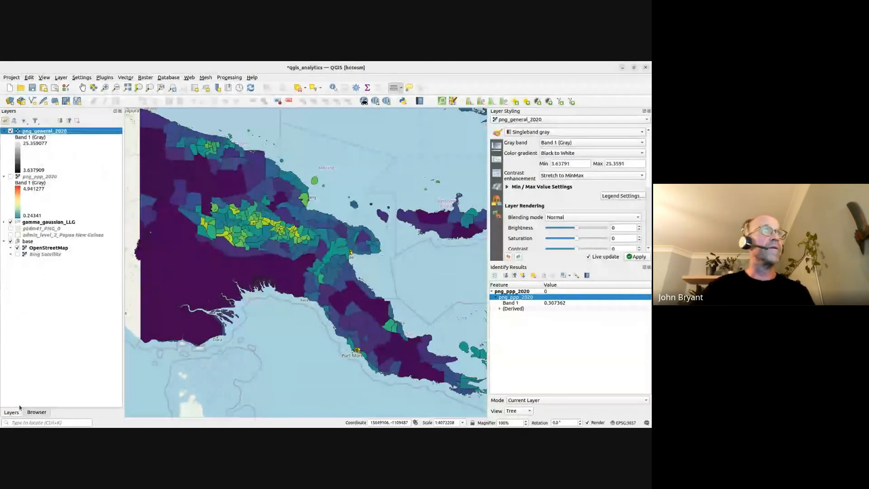
- Hide the gamma_gaussian_LLG layer and the base group, and show the gadm41_PNG_0 country boundary under the raster
left_click(11, 222)
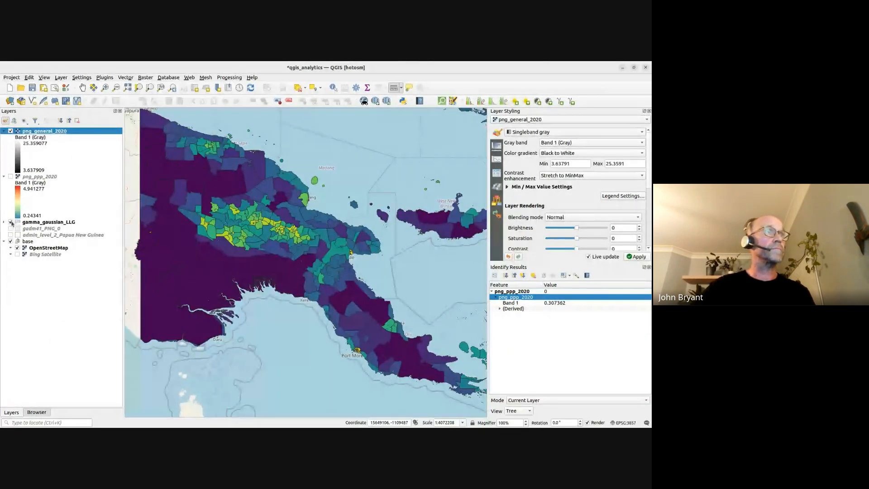
left_click(11, 228)
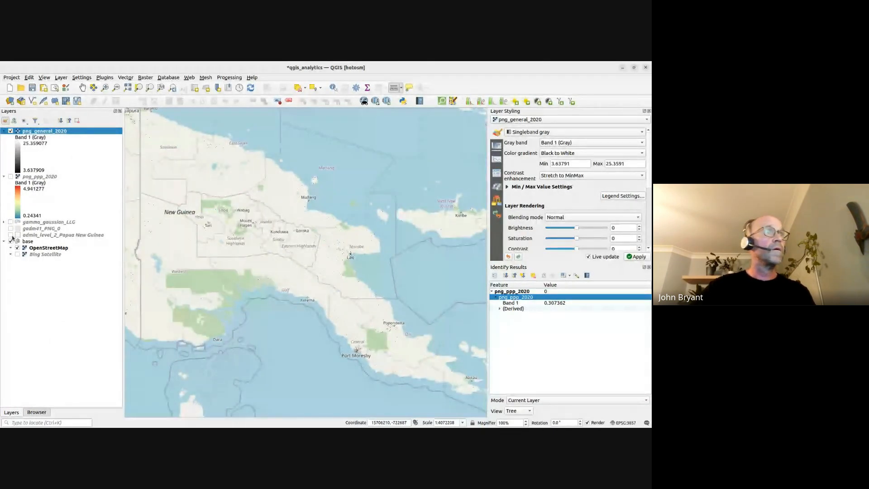
left_click(11, 241)
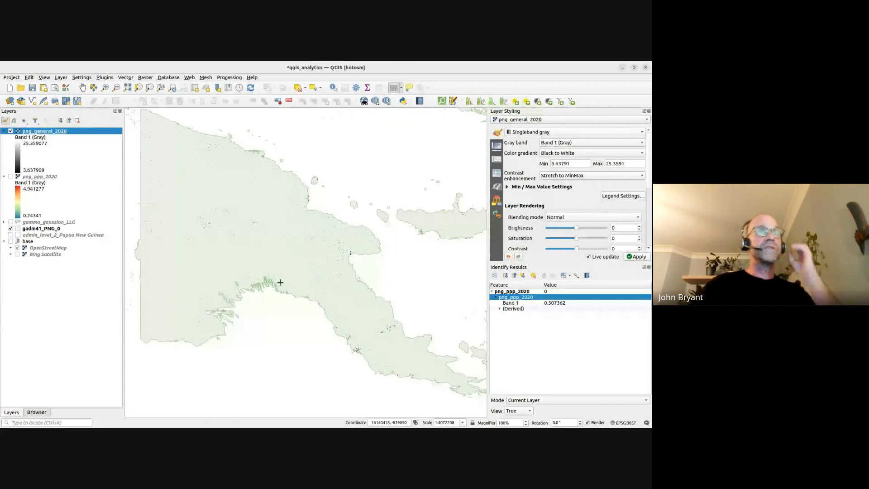
- Display the png_ppp_2020 raster in place of png_general_2020 to compare the two population datasets
left_click(11, 176)
left_click(11, 131)
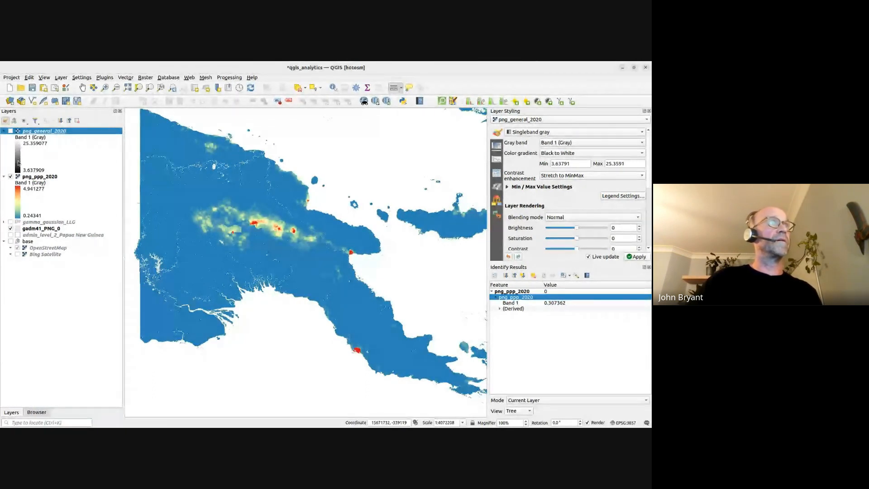
- Display png_general_2020 over the OpenStreetMap base in place of png_ppp_2020, and hide the gadm41_PNG_0 boundary
left_click(10, 131)
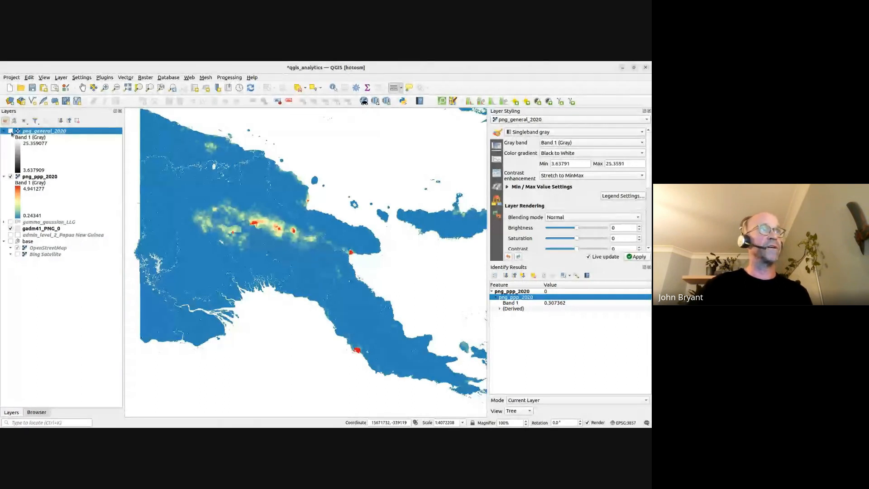
left_click(10, 176)
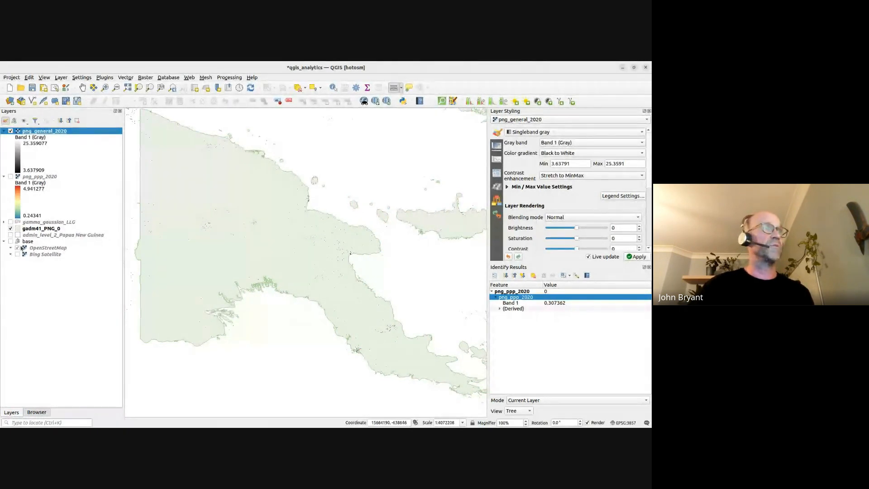
left_click(17, 248)
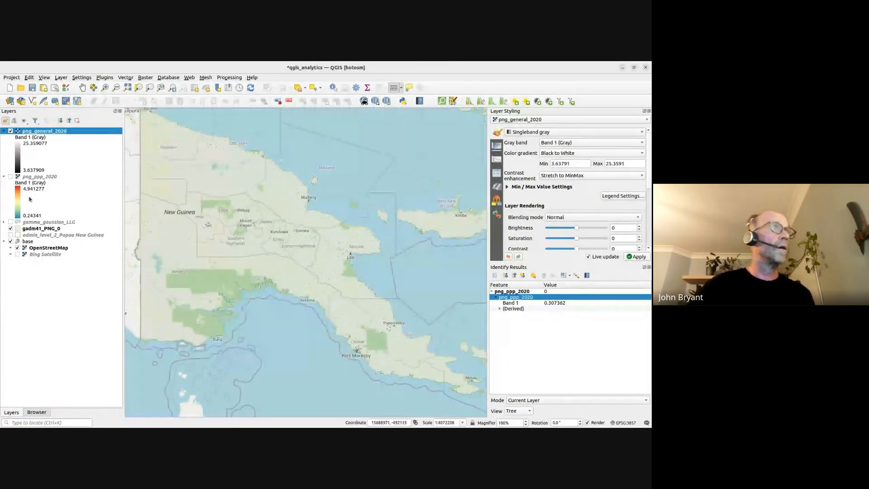
left_click(11, 229)
- Compare png_general_2020 with png_ppp_2020 around Lae, and identify the png_general_2020 value at one of the gaps along the river
scroll(360, 247, "up", 2)
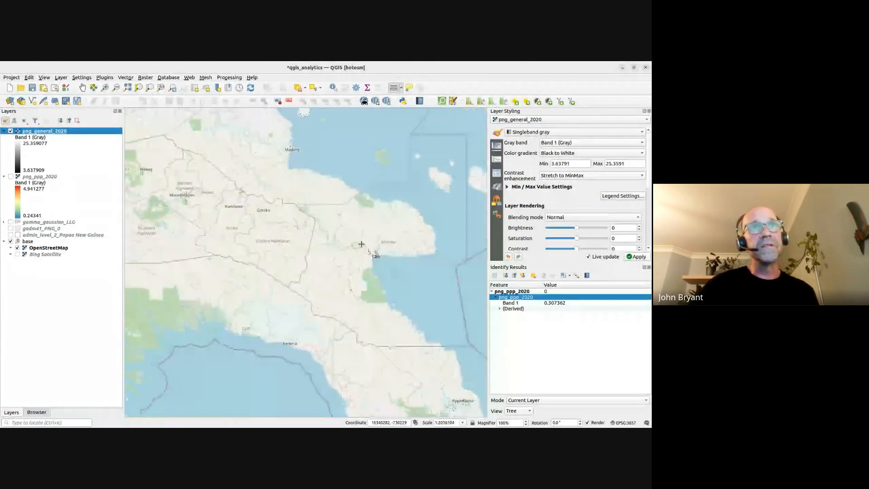
scroll(361, 248, "up", 3)
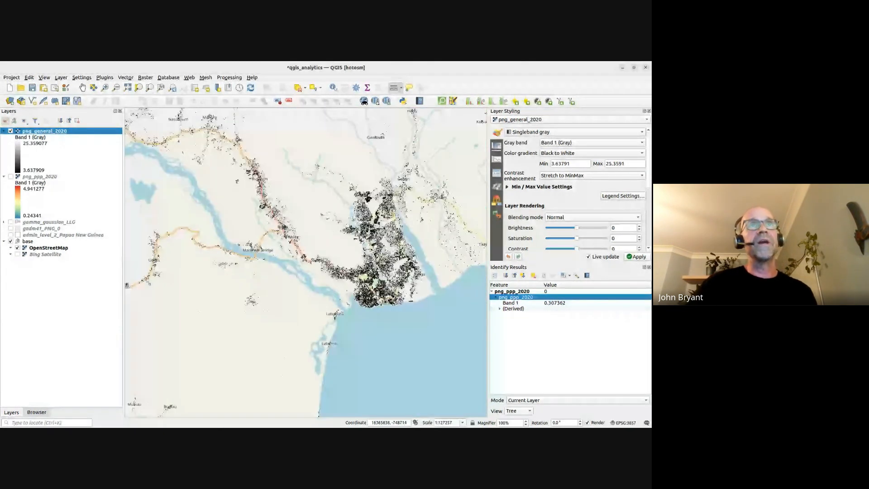
scroll(361, 248, "up", 2)
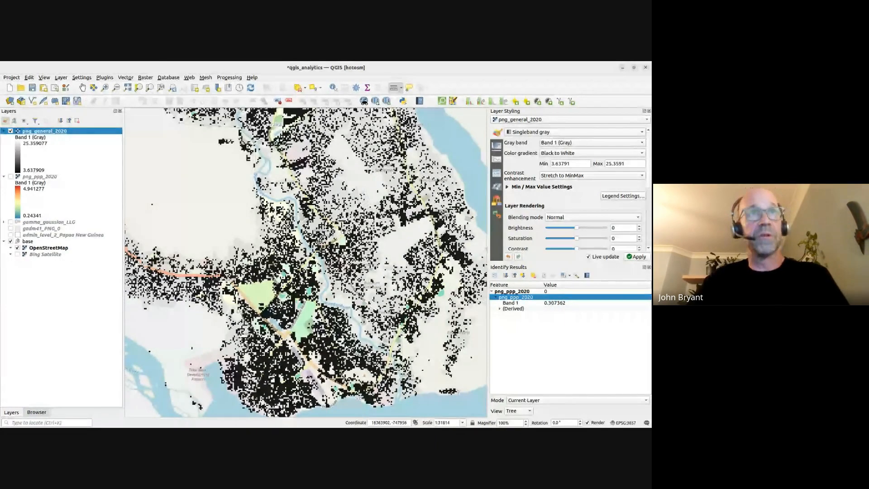
left_click(334, 88)
left_click(10, 131)
left_click(10, 176)
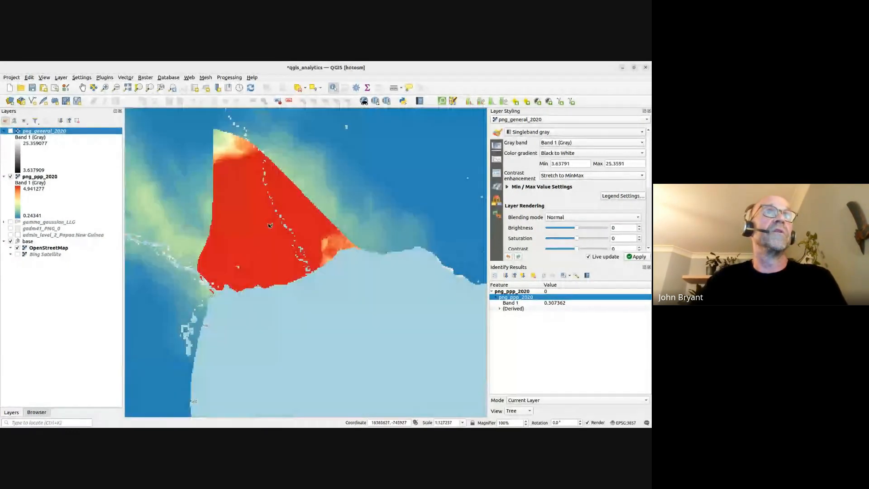
scroll(314, 202, "up", 2)
left_click(312, 191)
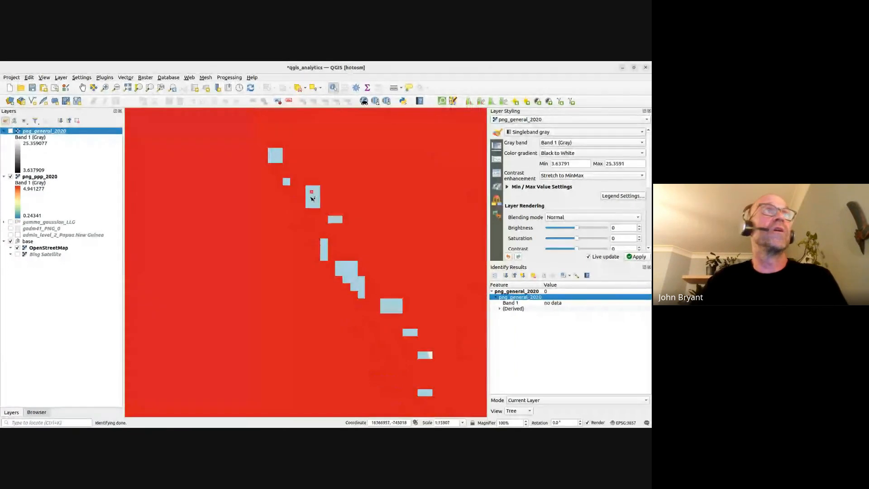
- Show png_general_2020 again in place of png_ppp_2020, and identify an empty spot east of the river and a black cell west of it
left_click(10, 176)
left_click(10, 130)
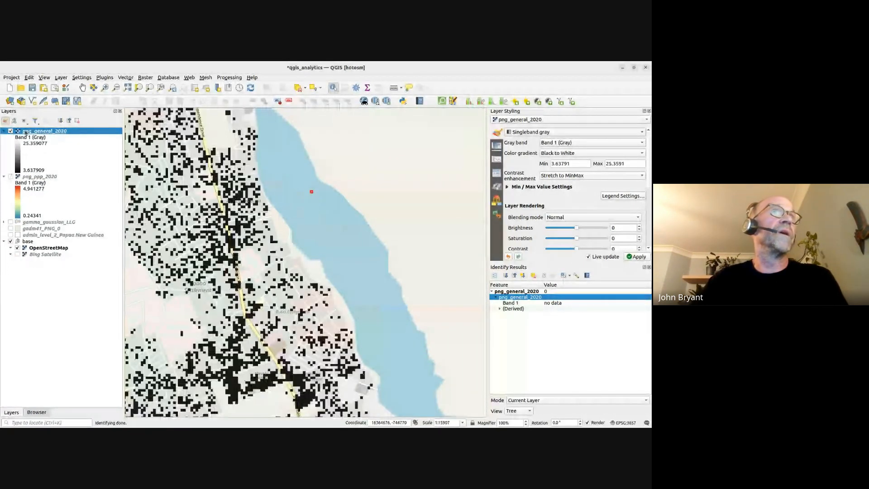
scroll(323, 232, "down", 1)
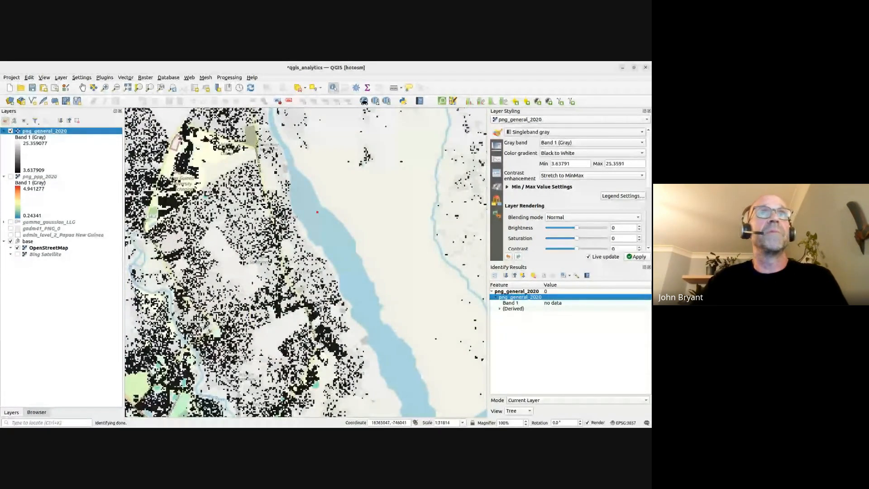
left_click(345, 208)
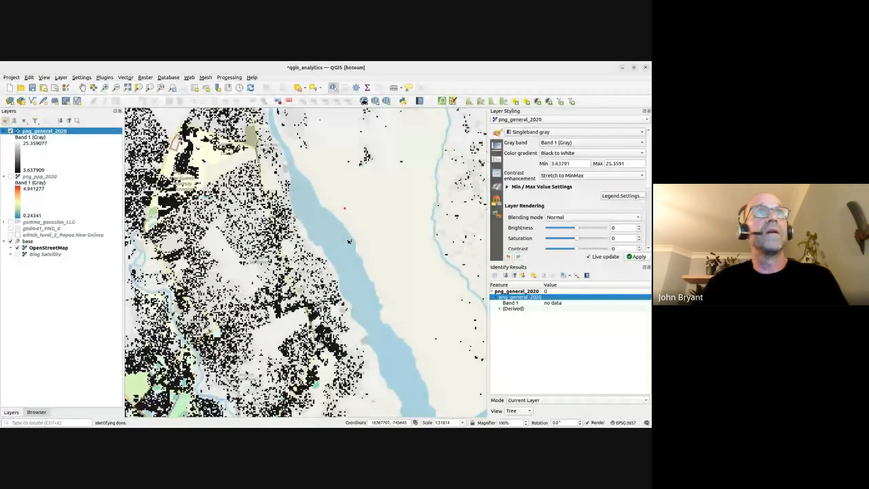
scroll(350, 241, "up", 3)
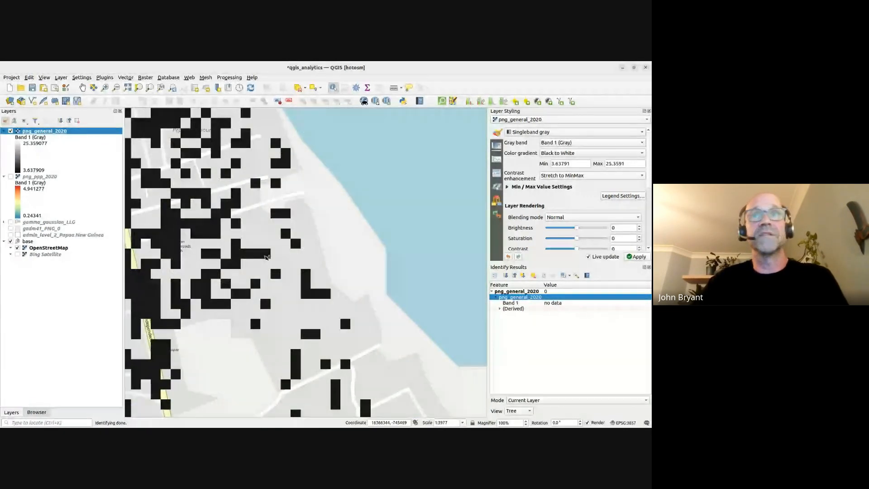
left_click(246, 254)
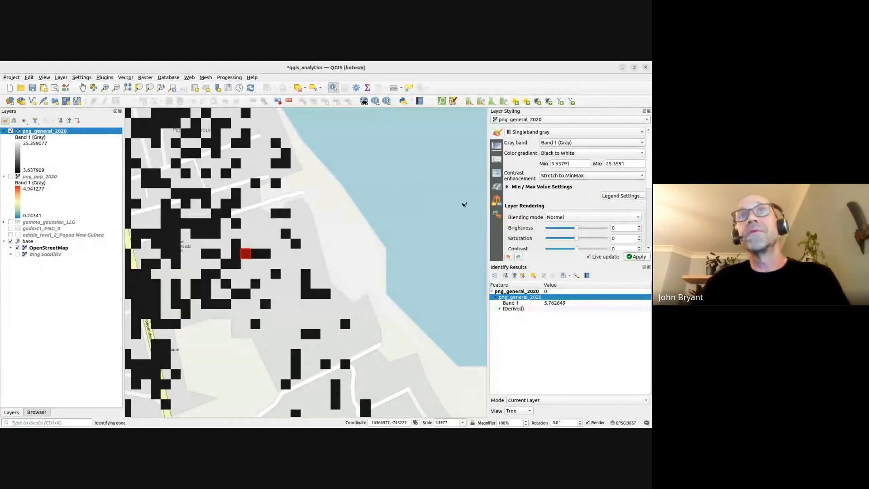
- Close the identify results and style png_general_2020 with the Singleband pseudocolor renderer
left_click(649, 267)
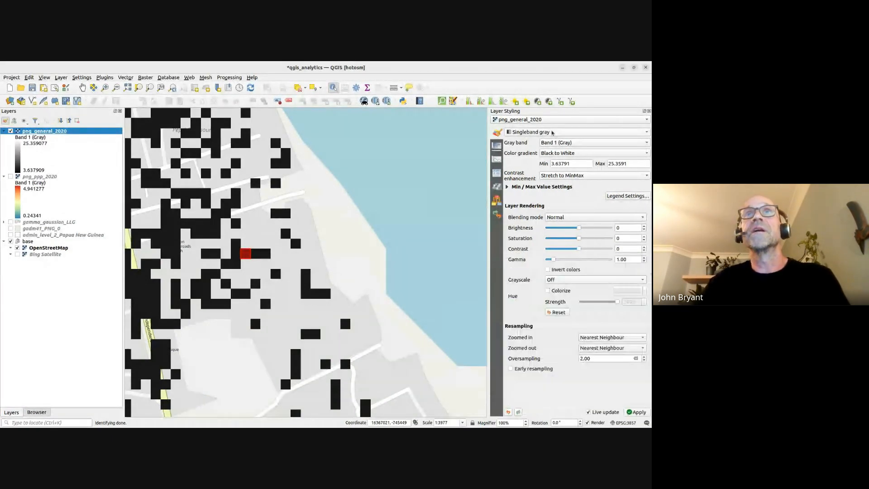
left_click(534, 132)
left_click(530, 142)
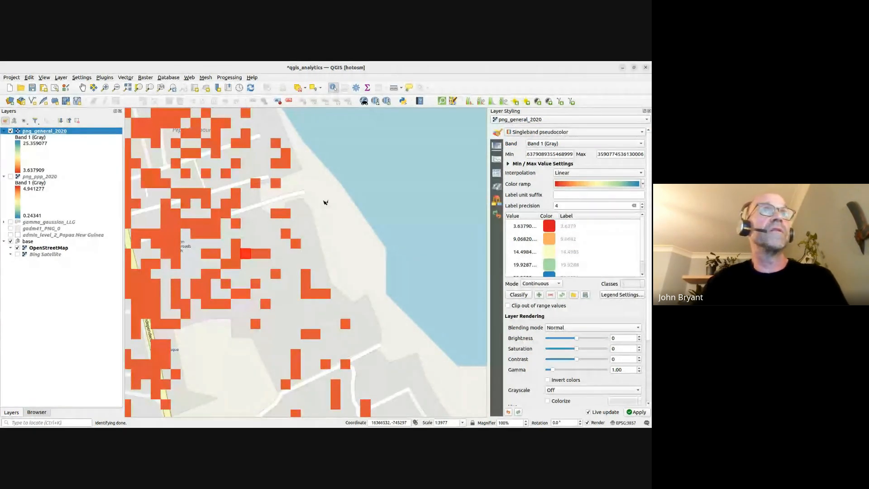
- Examine the coloured population cells around Popondetta and along the highway east of Mount Hagen
scroll(325, 202, "down", 5)
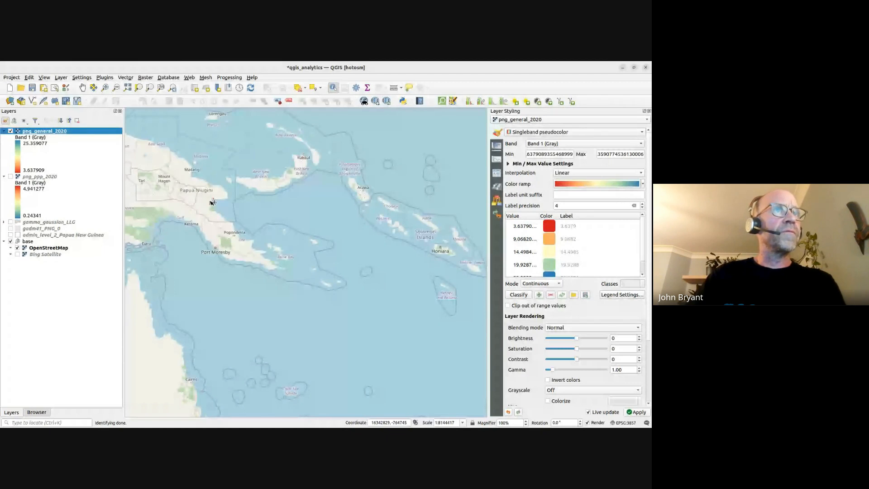
scroll(271, 202, "up", 2)
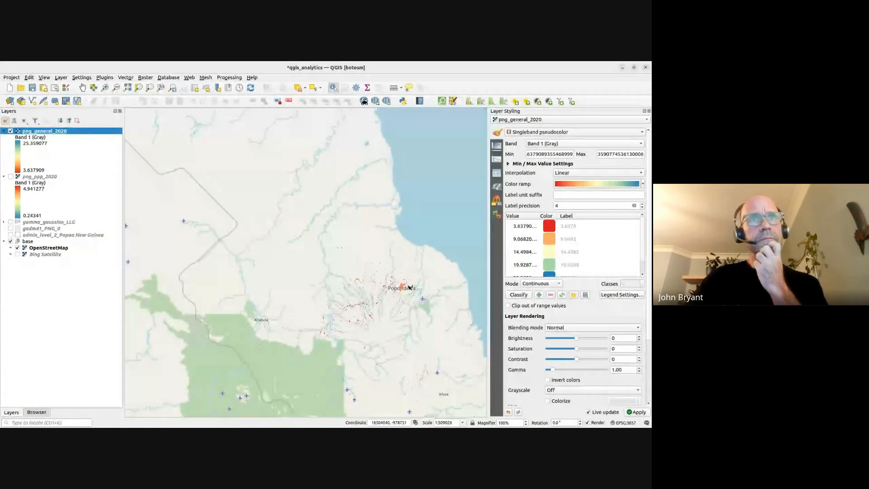
scroll(238, 196, "down", 1)
scroll(276, 182, "up", 3)
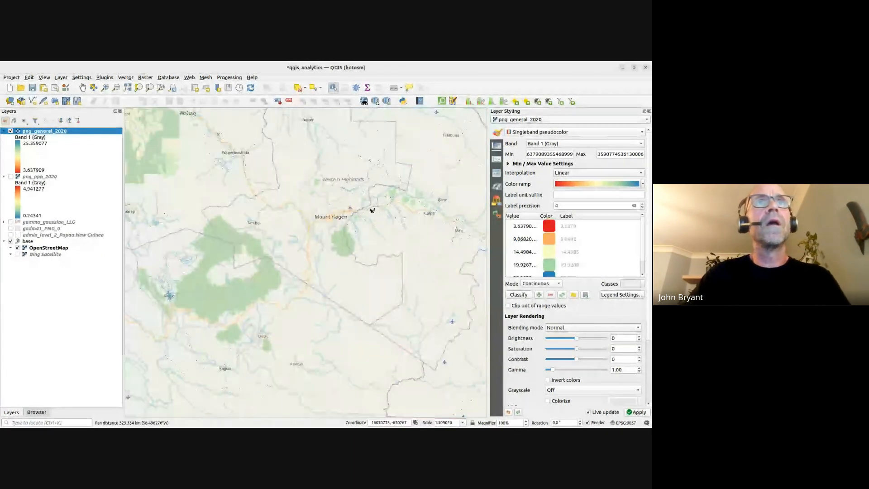
scroll(354, 210, "up", 3)
scroll(333, 210, "up", 2)
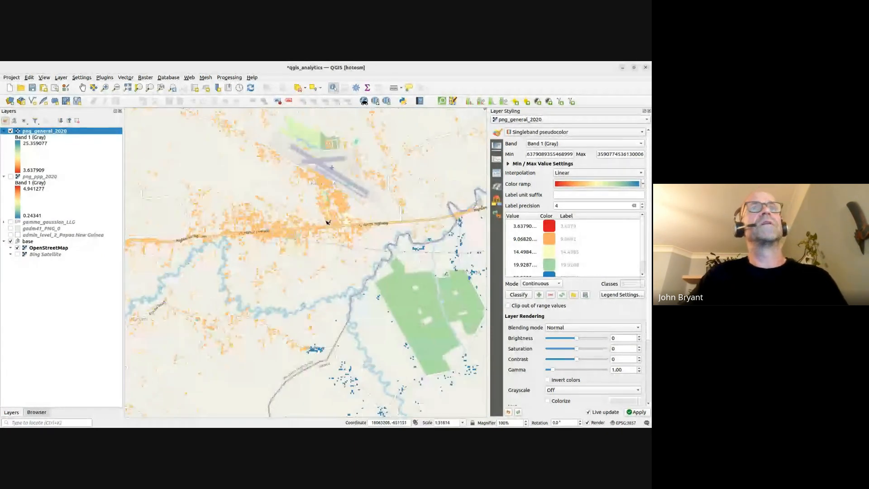
left_click_drag(361, 253, 314, 201)
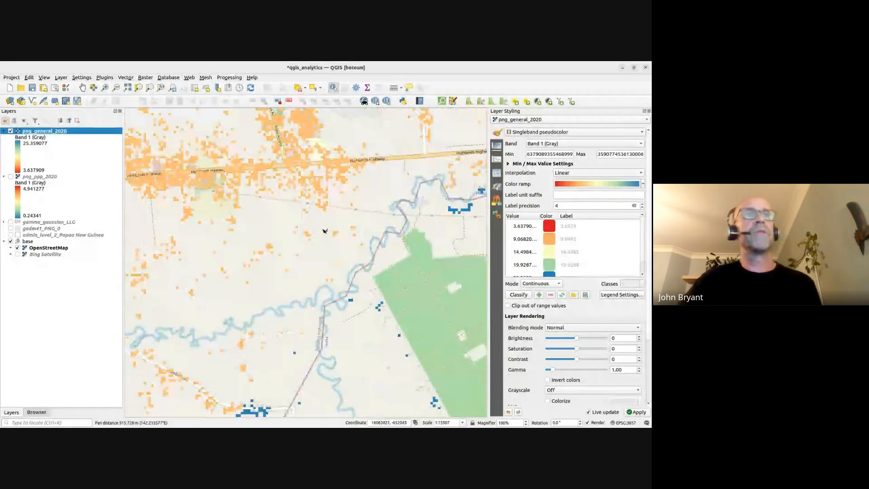
left_click_drag(318, 238, 334, 168)
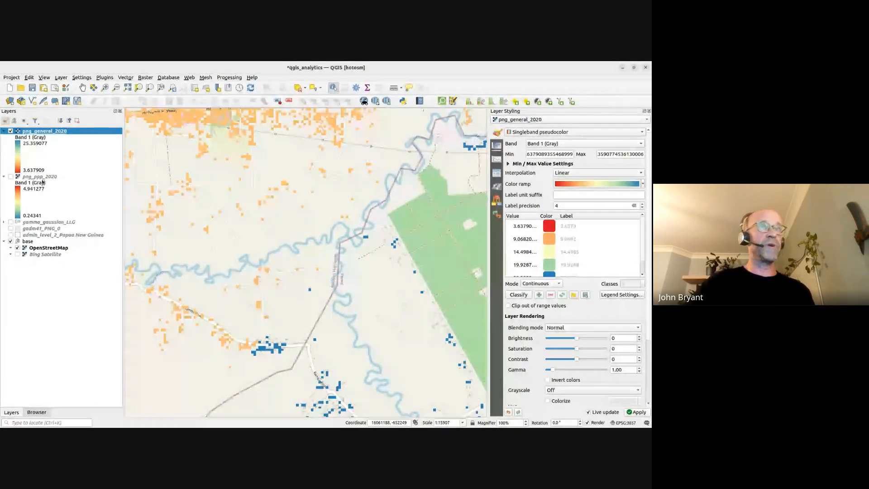
- Identify the png_general_2020 values of an orange cell and a blue cell on the road near the provincial border
left_click_drag(277, 264, 310, 168)
scroll(303, 249, "up", 1)
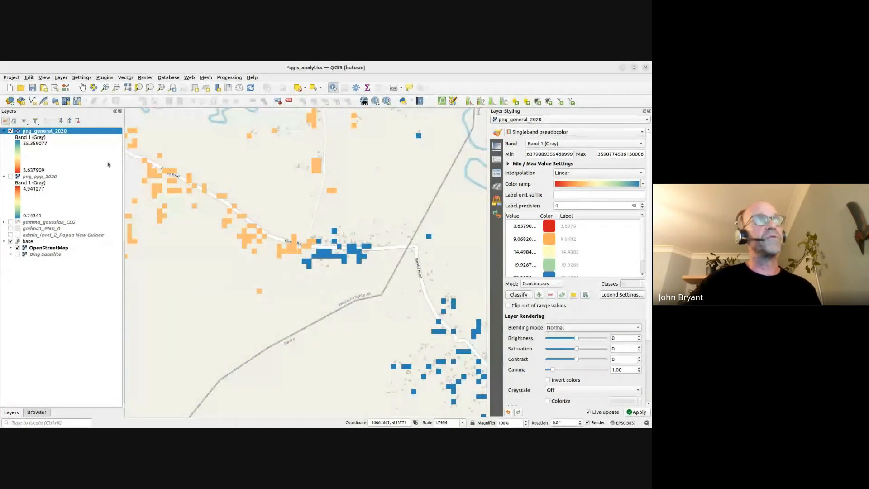
left_click(292, 251)
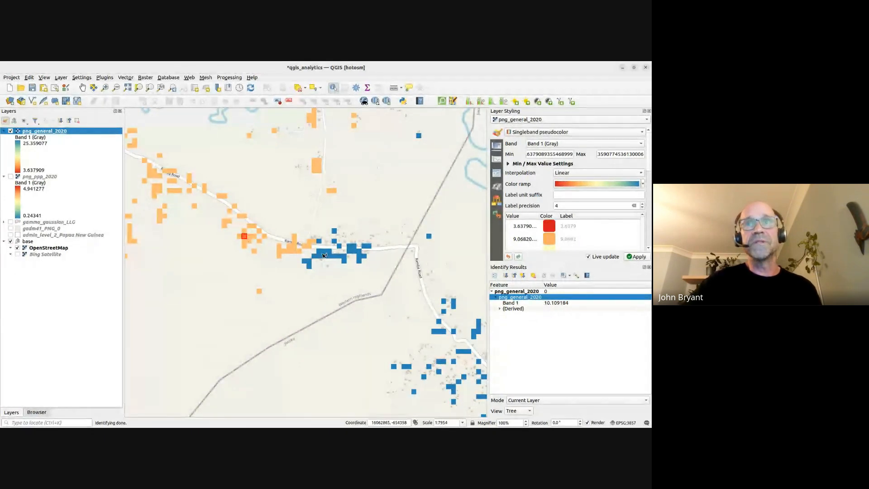
left_click(325, 253)
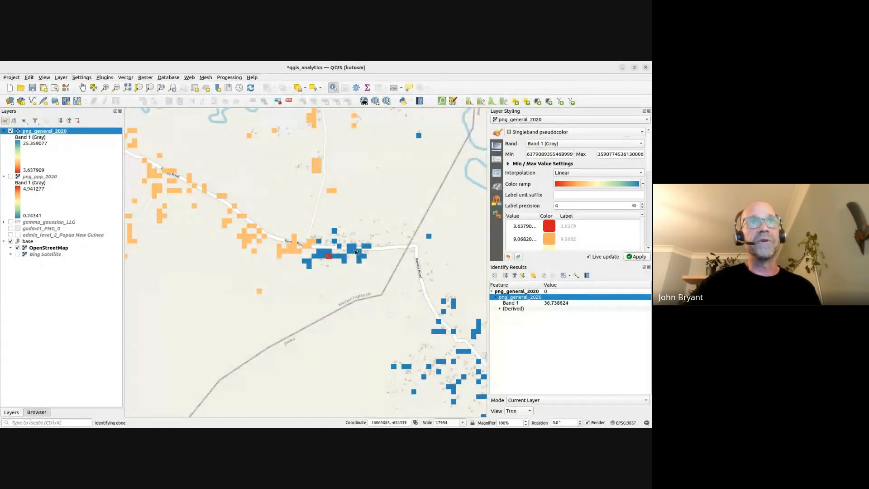
- Examine how orange and blue cells are distributed on either side of the provincial border, from Mount Hagen to Wurup Plantation
scroll(357, 260, "down", 2)
scroll(358, 265, "down", 1)
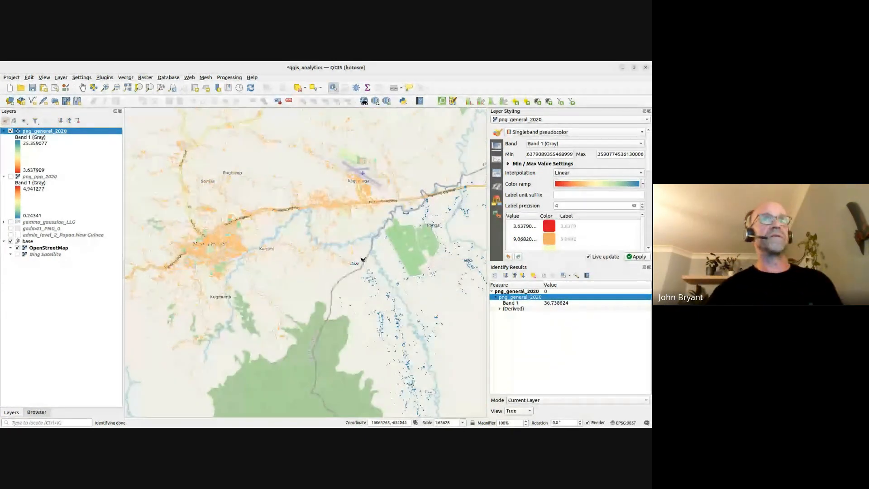
scroll(281, 250, "up", 1)
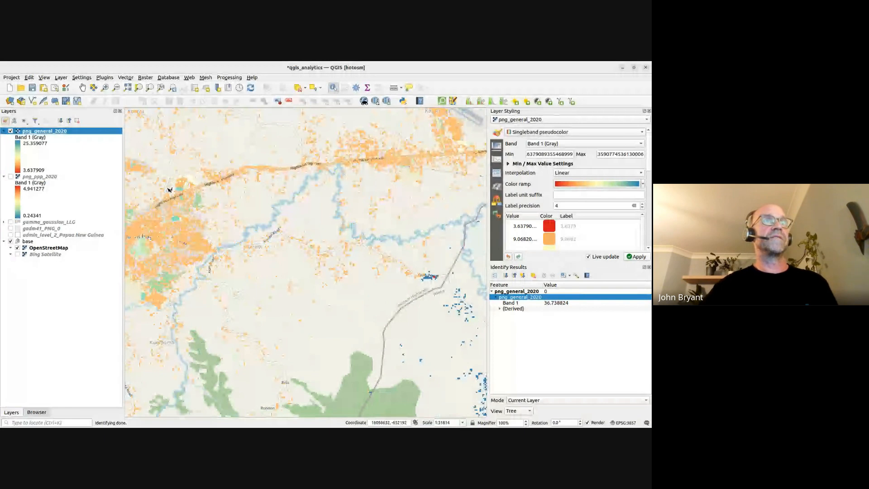
scroll(292, 226, "down", 1)
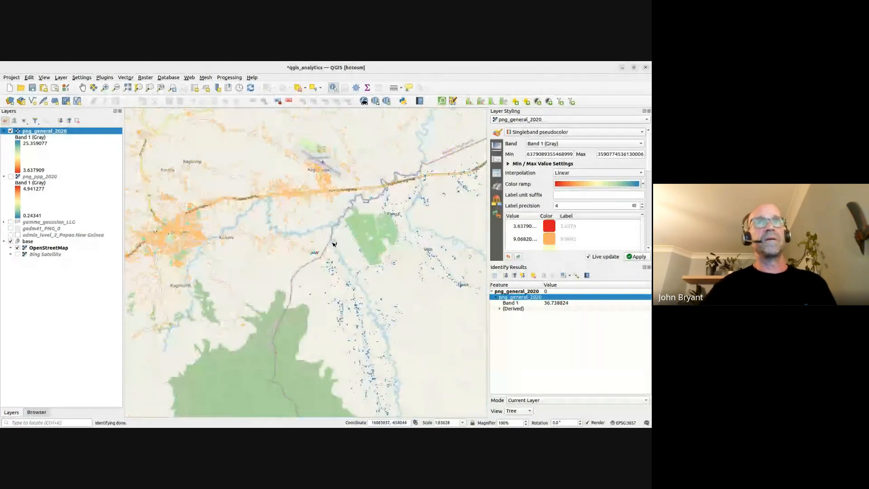
left_click_drag(394, 260, 315, 282)
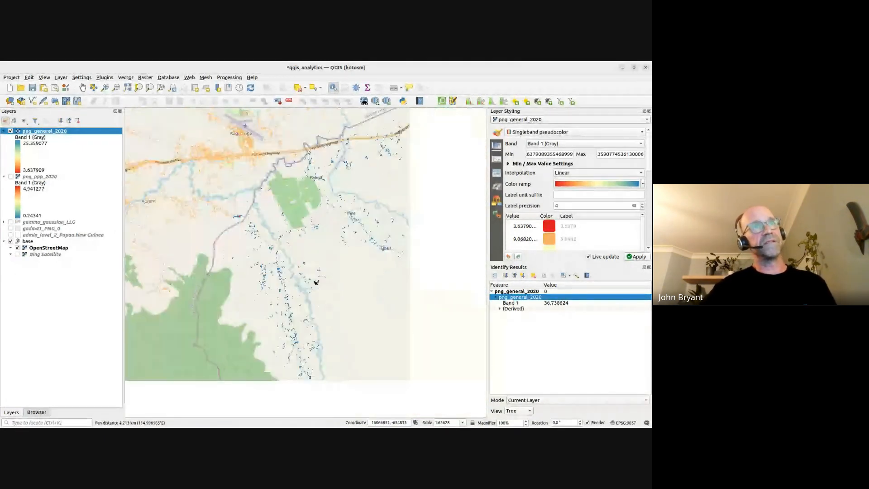
scroll(274, 233, "up", 1)
scroll(275, 277, "up", 2)
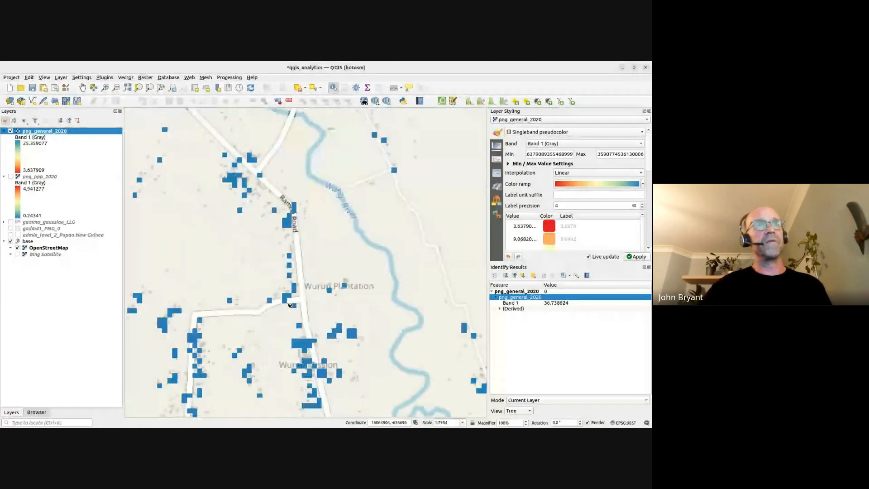
scroll(290, 304, "down", 1)
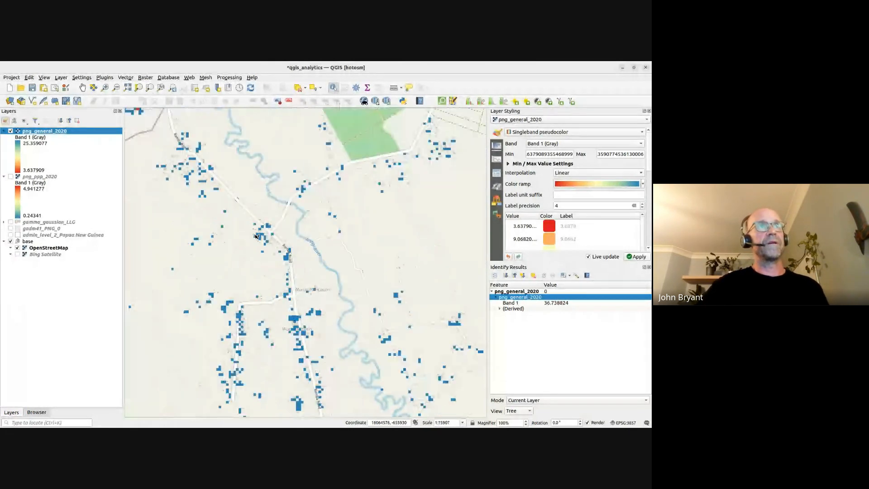
- Identify a blue cell, a nearby orange cell and an empty spot around Ramba Road, and deselect the png_general_2020 layer
left_click_drag(290, 304, 391, 361)
scroll(225, 172, "up", 2)
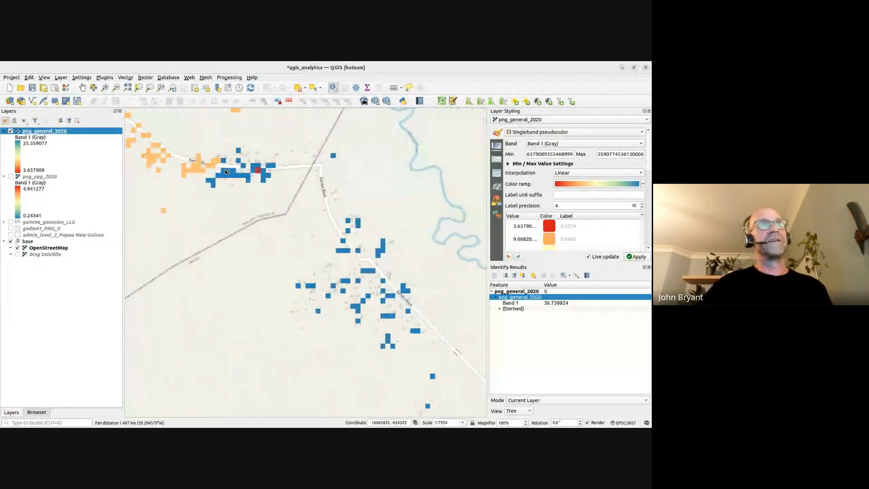
left_click(223, 171)
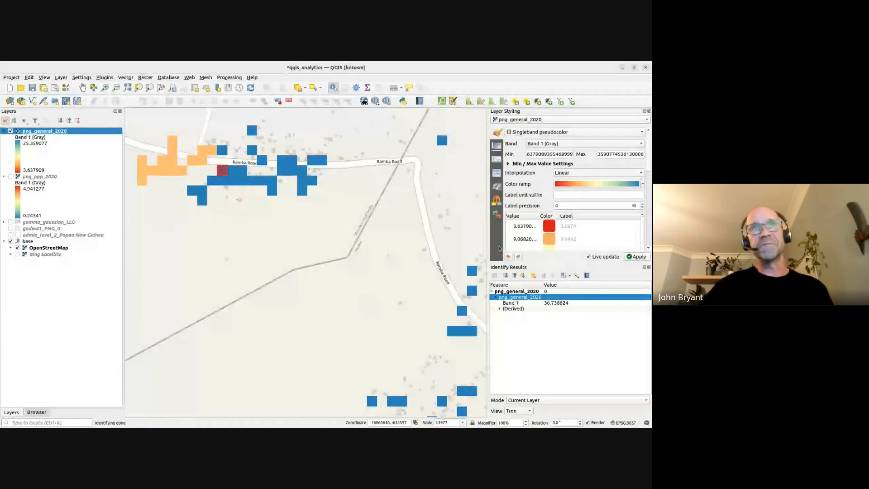
left_click(211, 151)
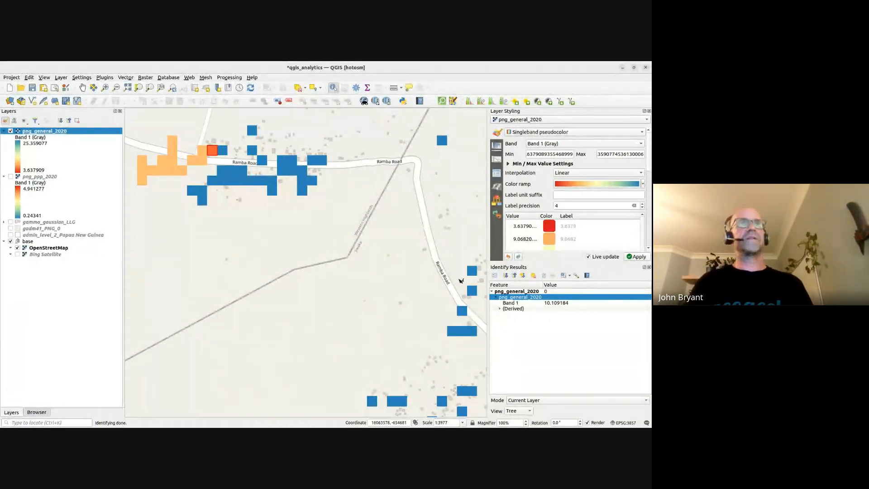
left_click(252, 241)
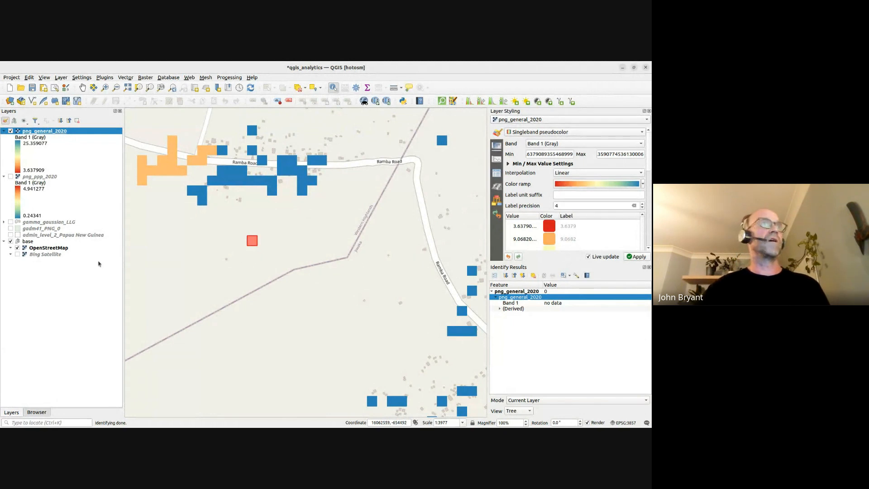
left_click(55, 305)
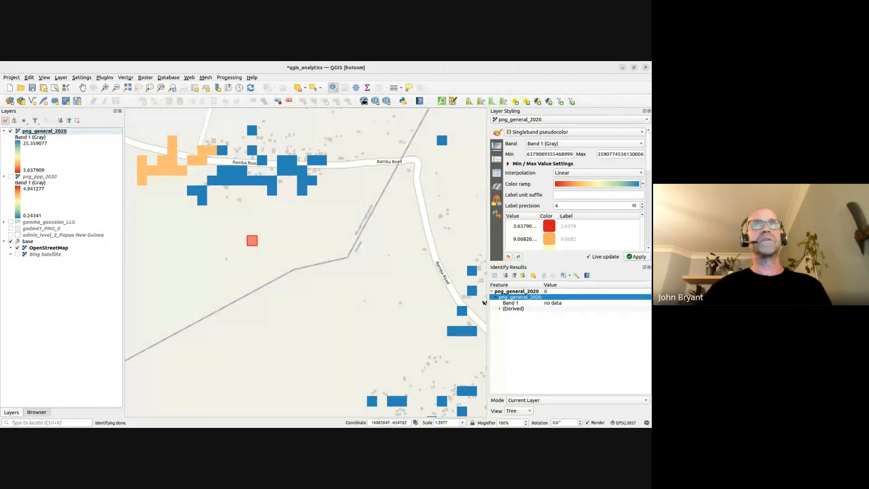
- Clear the identify results and examine the blue png_general_2020 cells against the mapped buildings along Ramba Road
left_click(534, 278)
scroll(303, 243, "down", 1)
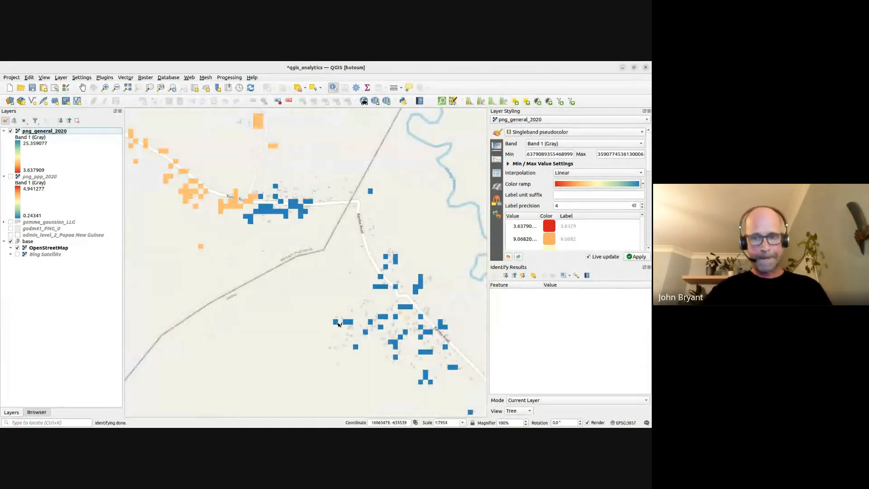
scroll(274, 193, "up", 4)
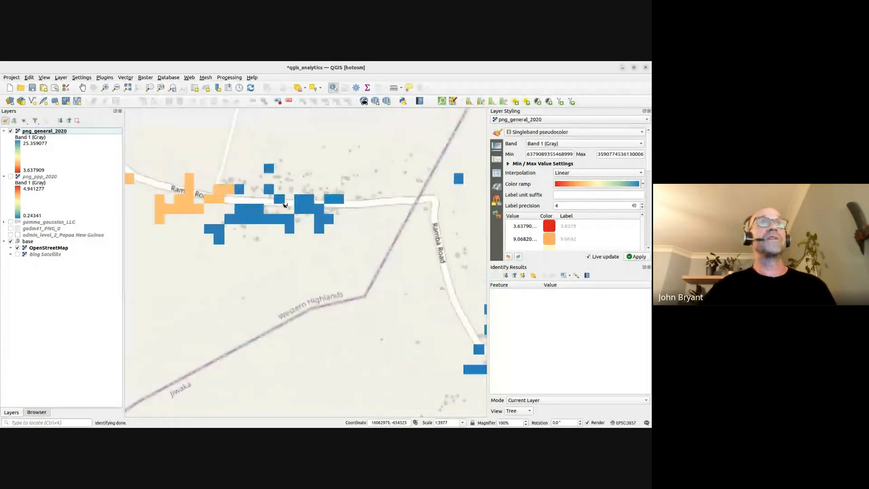
scroll(279, 203, "down", 1)
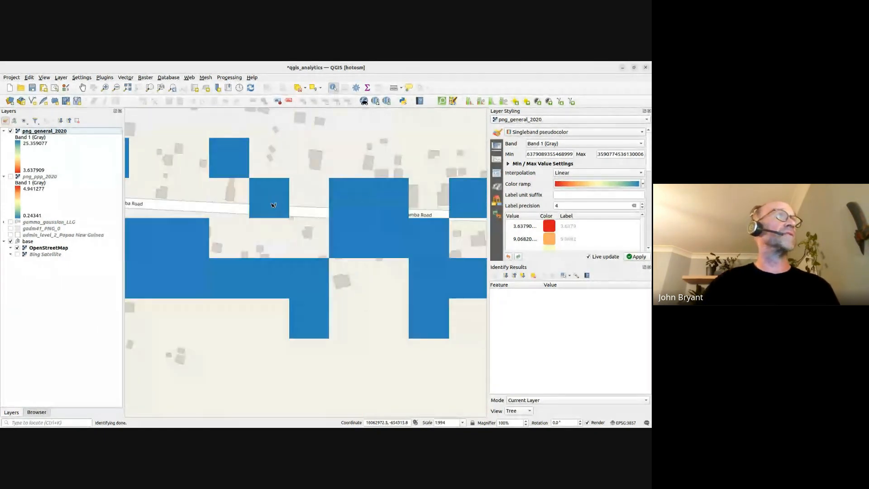
- Show the png_ppp_2020 layer beneath png_general_2020 and compare the two layers' cells around Ramba Road
left_click(11, 177)
scroll(323, 248, "down", 3)
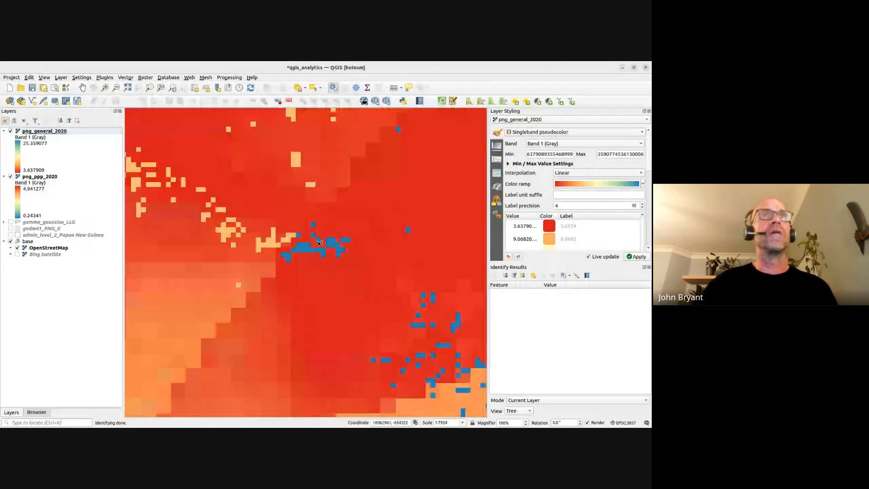
scroll(234, 281, "up", 2)
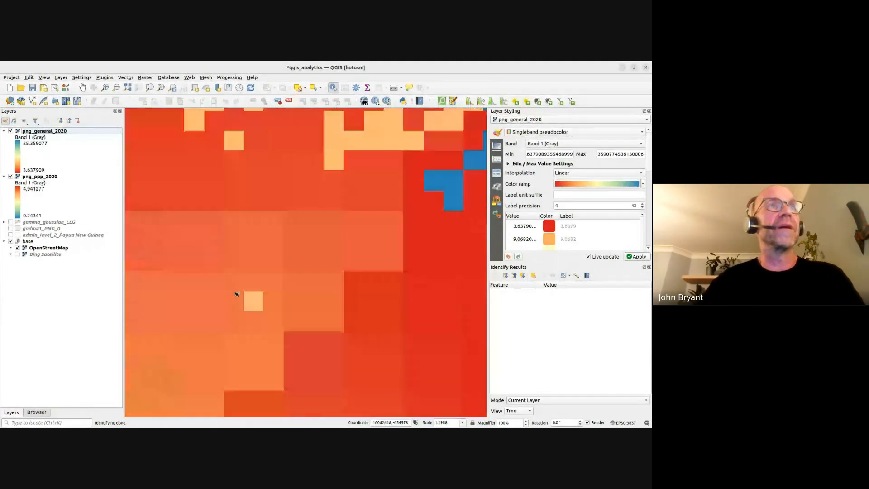
scroll(240, 287, "down", 1)
scroll(243, 179, "up", 1)
left_click_drag(315, 283, 262, 212)
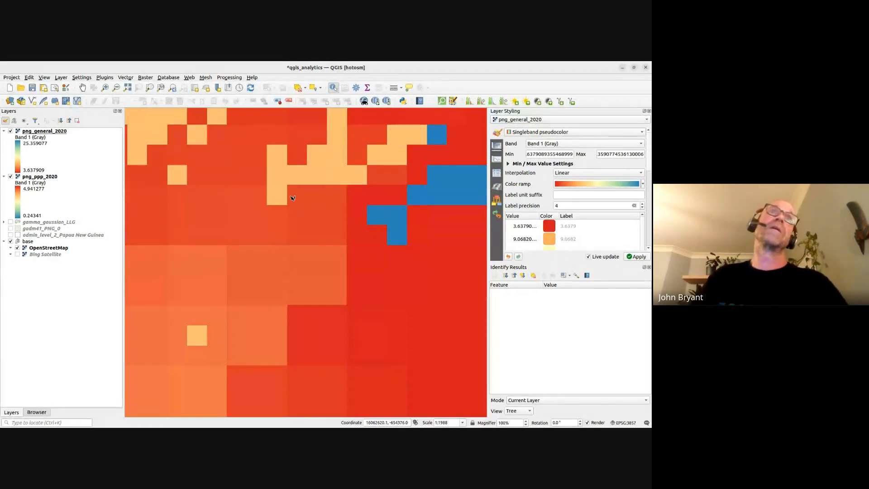
scroll(271, 201, "down", 1)
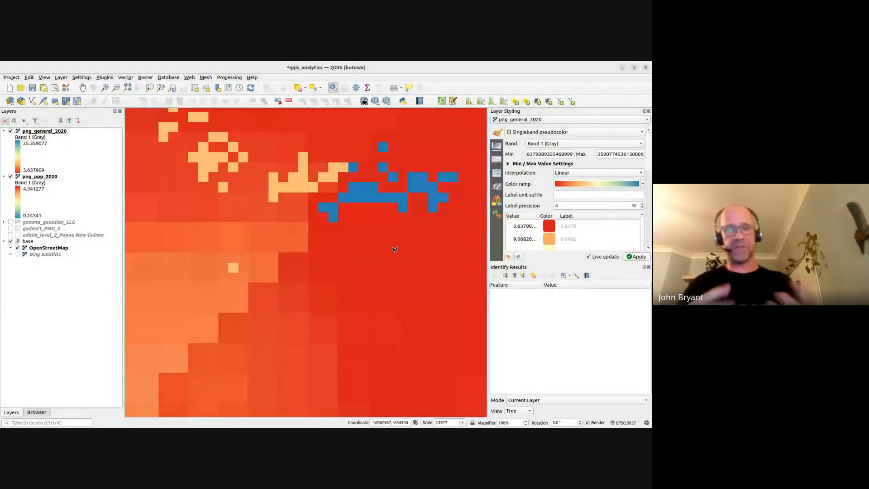
- Hide the png_ppp_2020 layer and save the project
left_click(10, 176)
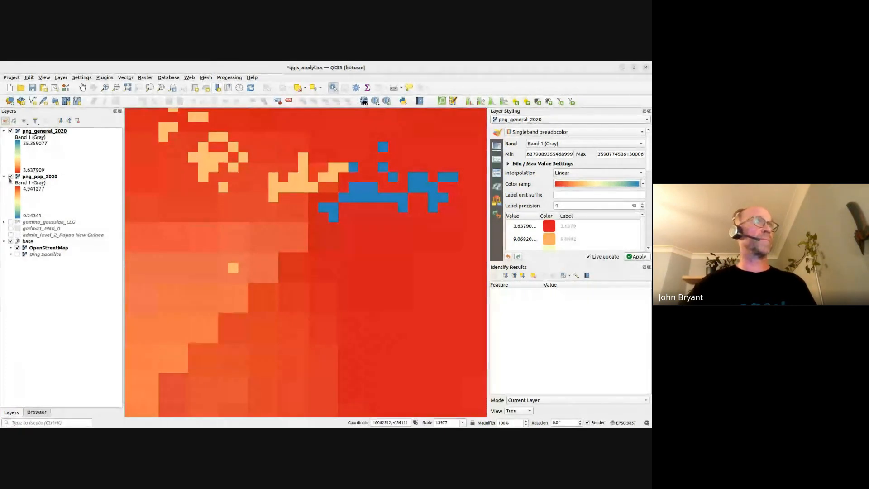
left_click(33, 89)
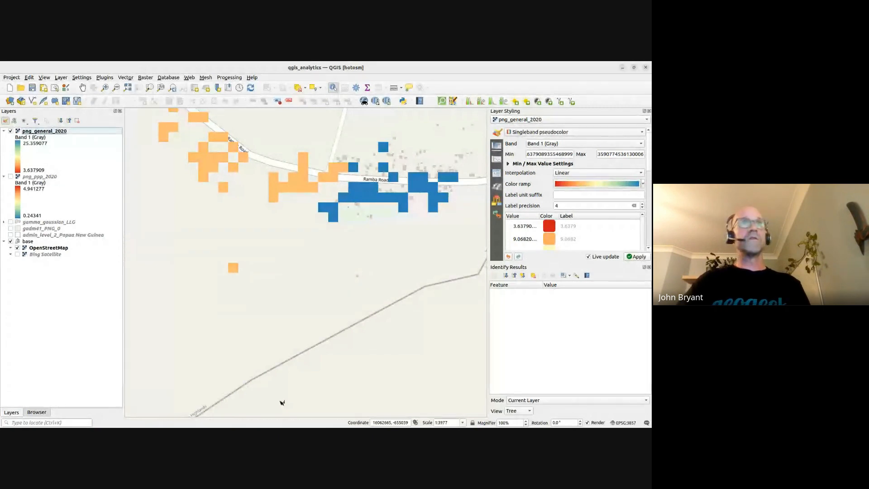
scroll(251, 374, "down", 2)
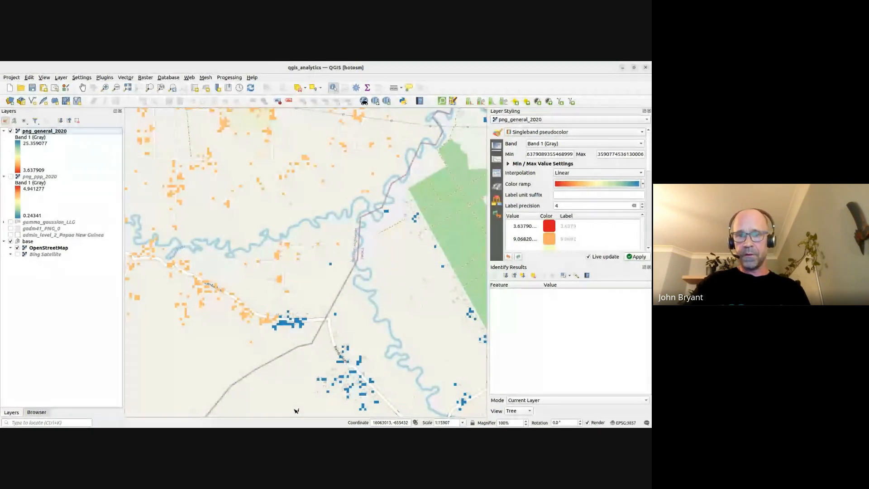
- Hide png_general_2020 and display the png_ppp_2020 and gamma_gaussian_LLG layers for the whole country
left_click(11, 131)
left_click(10, 222)
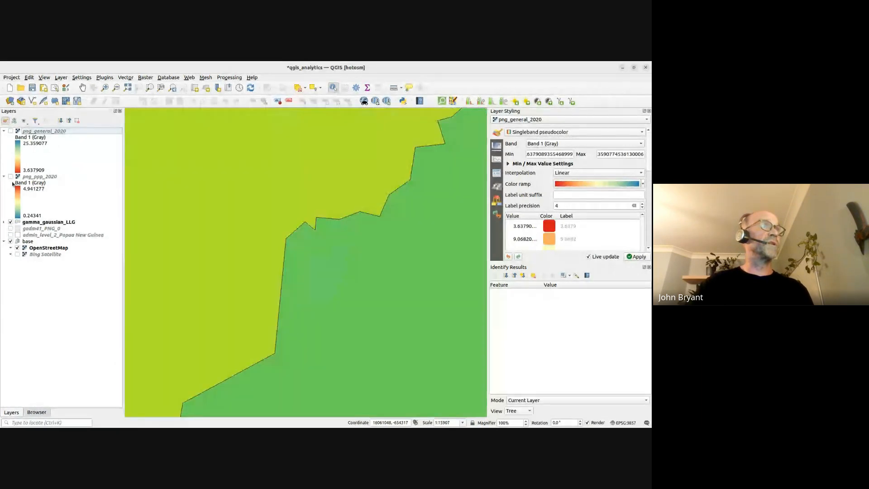
left_click(10, 176)
scroll(277, 286, "down", 4)
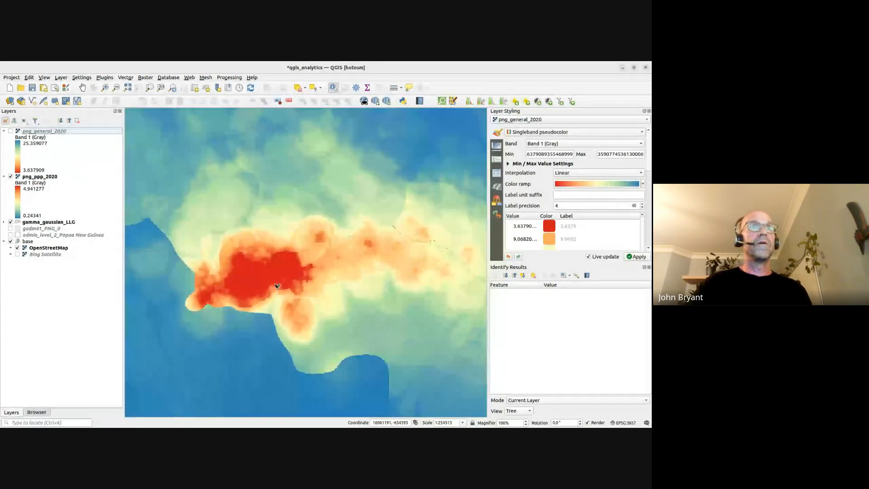
scroll(277, 286, "down", 4)
- Dismiss the identify choices and close the Identify Results and Layer Styling panels to enlarge the map
left_click(250, 218)
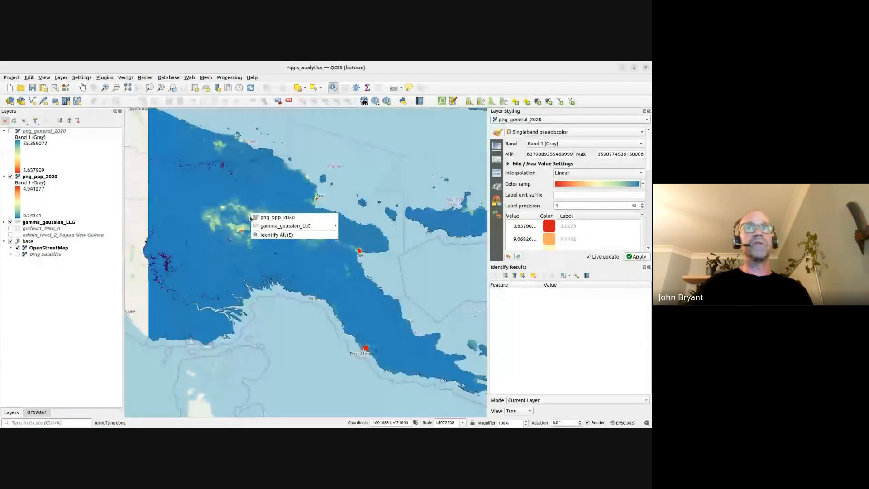
left_click(649, 267)
left_click(649, 267)
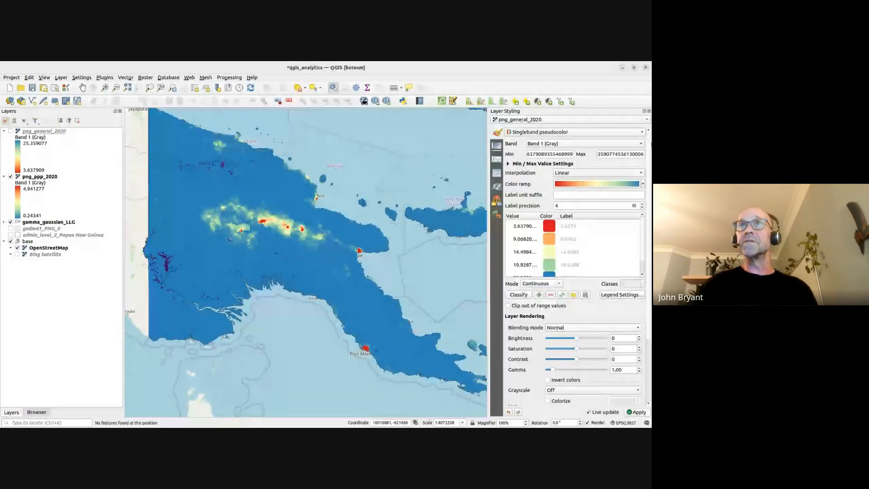
left_click(649, 111)
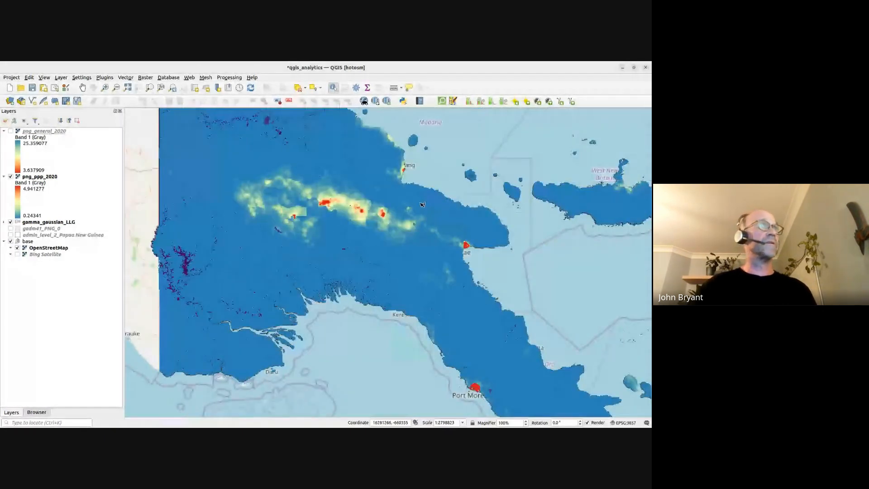
scroll(231, 233, "down", 1)
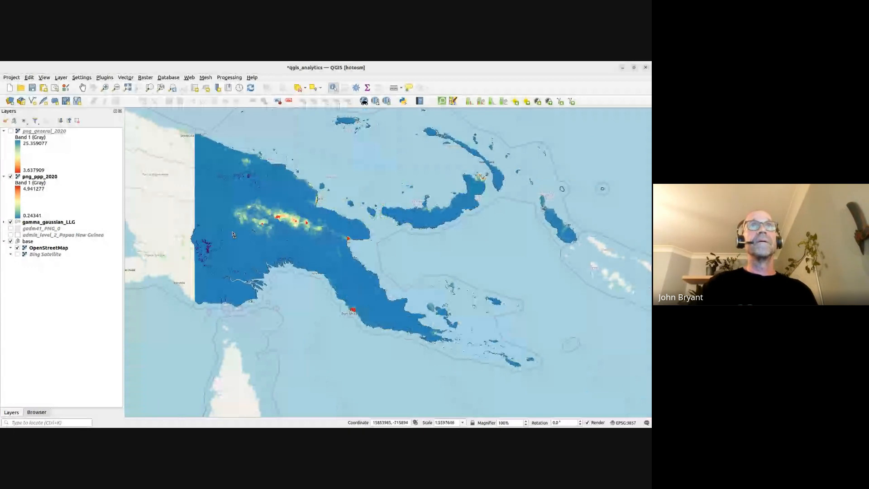
left_click_drag(233, 234, 213, 255)
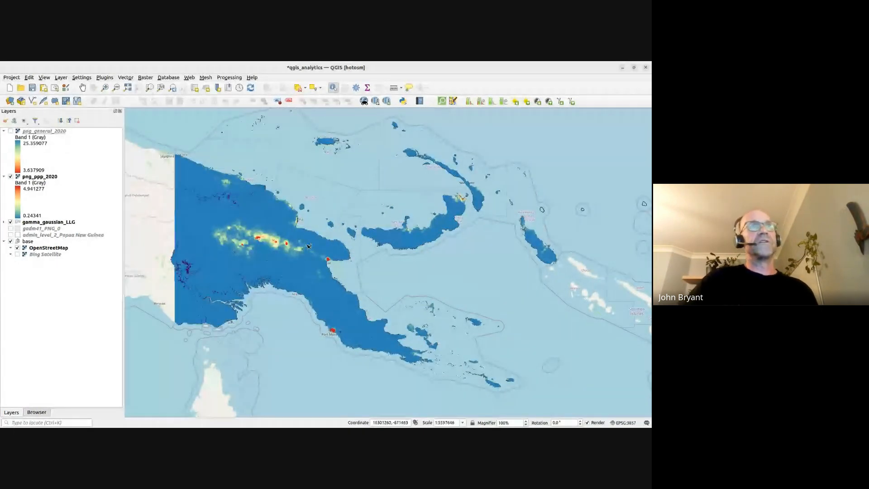
- Toggle the png_ppp_2020 layer repeatedly to compare it with gamma_gaussian_LLG across the country, leaving png_ppp_2020 hidden
left_click(10, 177)
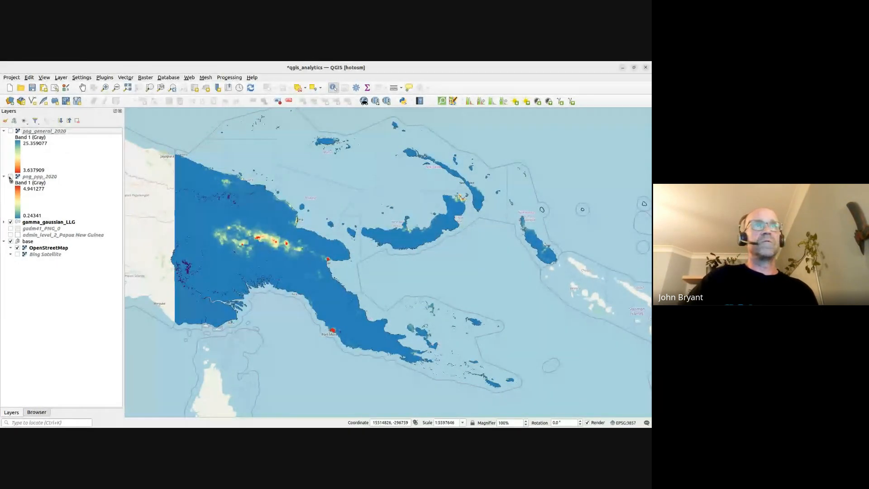
left_click(10, 177)
left_click(10, 177)
left_click(10, 177)
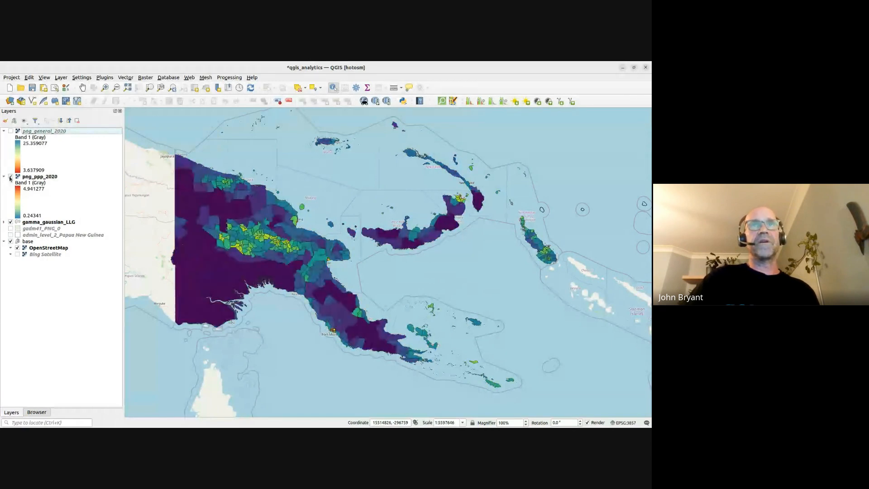
left_click(10, 178)
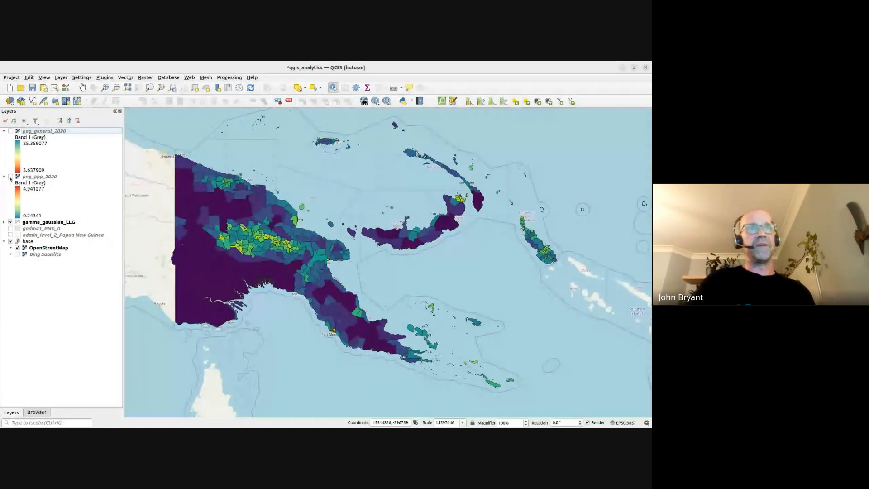
left_click(10, 176)
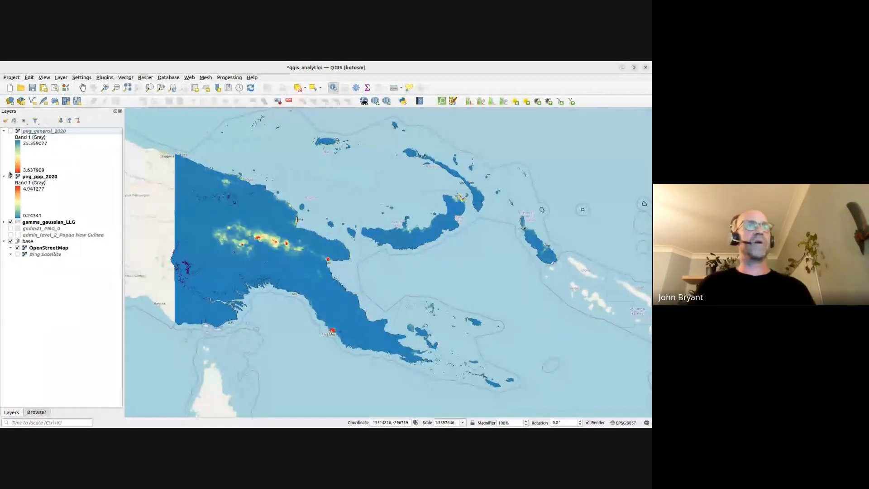
left_click(11, 176)
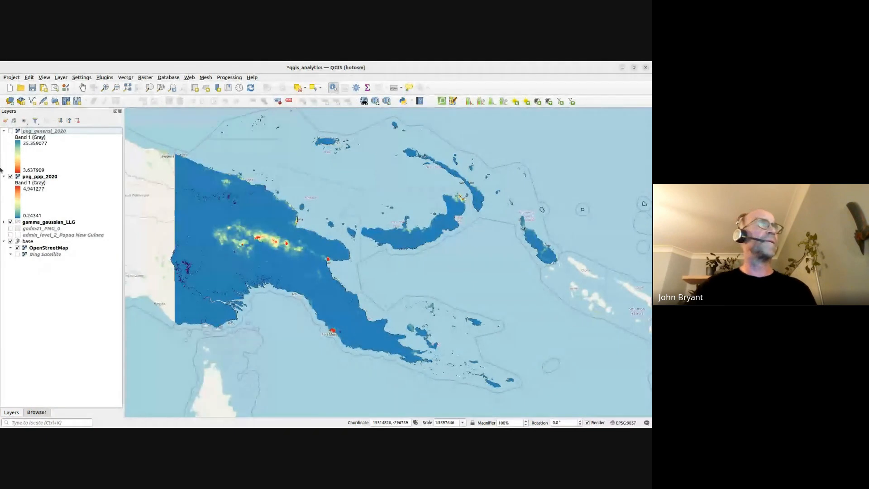
left_click(10, 177)
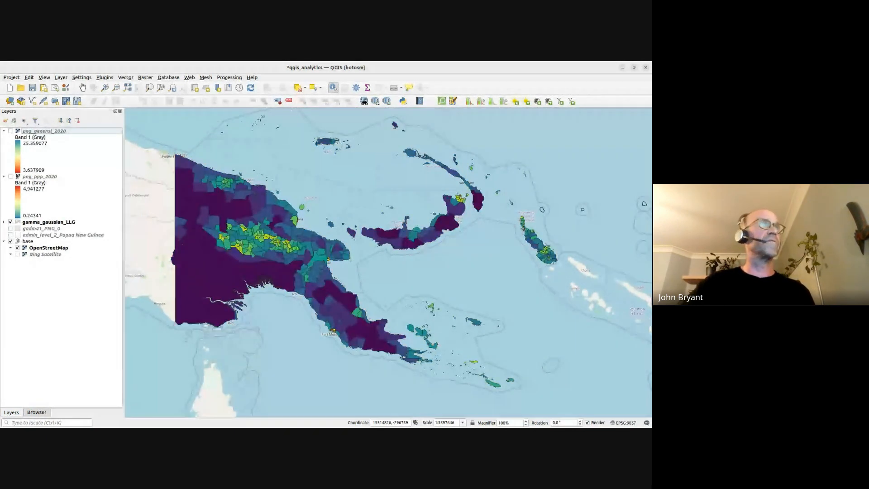
- Show png_general_2020 over gamma_gaussian_LLG and examine its cells across the highlands districts
left_click(11, 131)
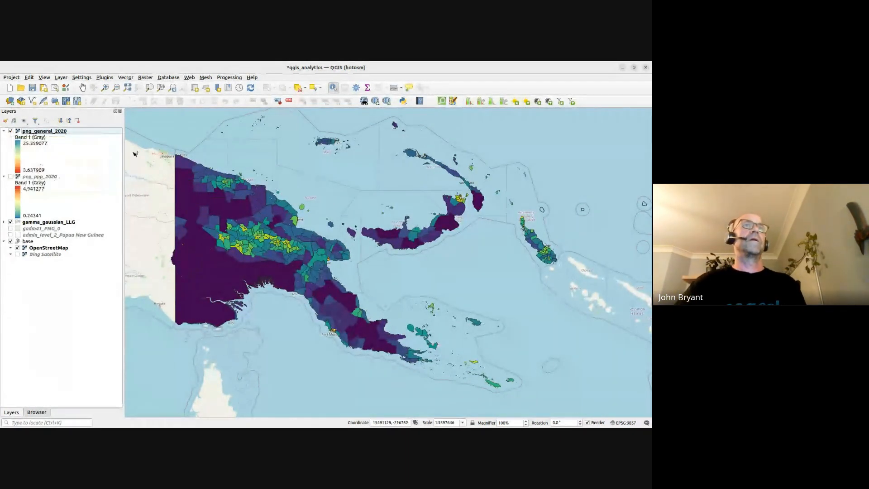
scroll(233, 230, "up", 2)
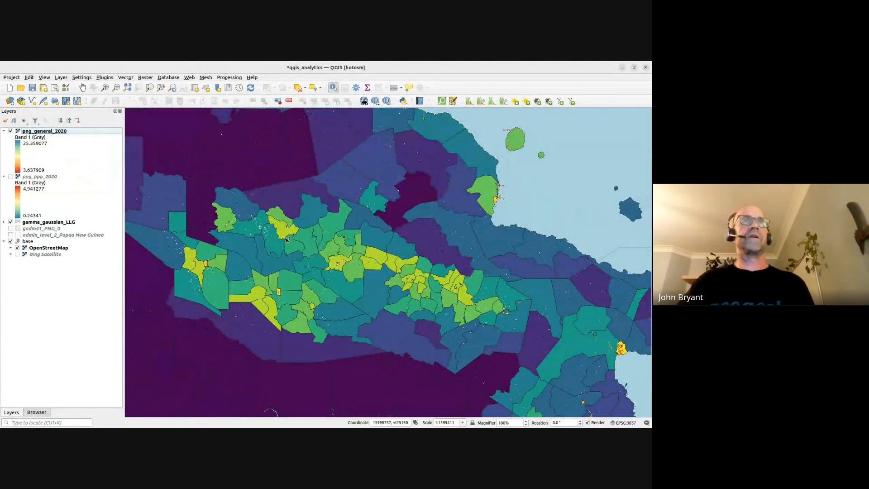
scroll(289, 238, "up", 1)
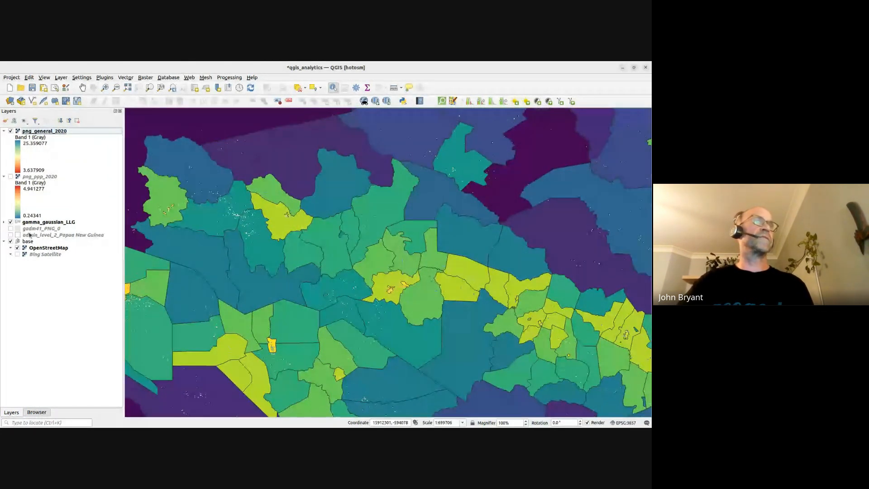
- Move the gamma_gaussian_LLG layer above png_general_2020 and set its opacity to 37.8%
left_click_drag(33, 224, 53, 132)
left_click(50, 132)
left_click(5, 121)
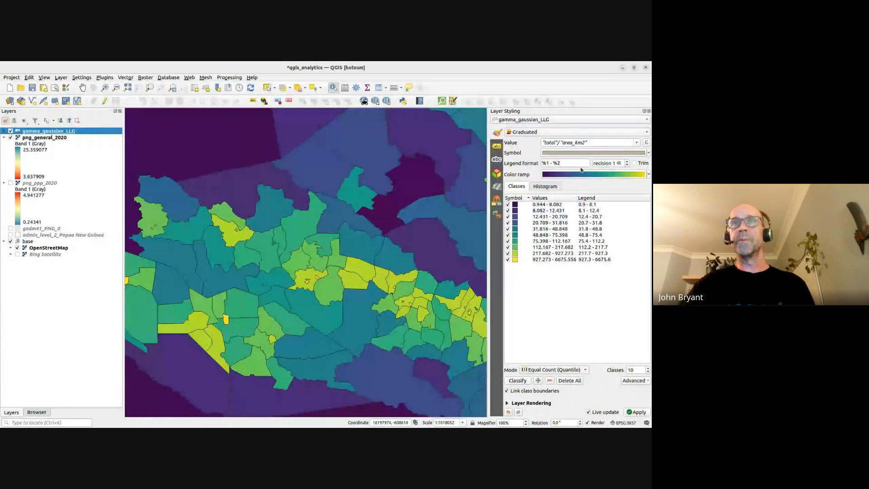
left_click(540, 204)
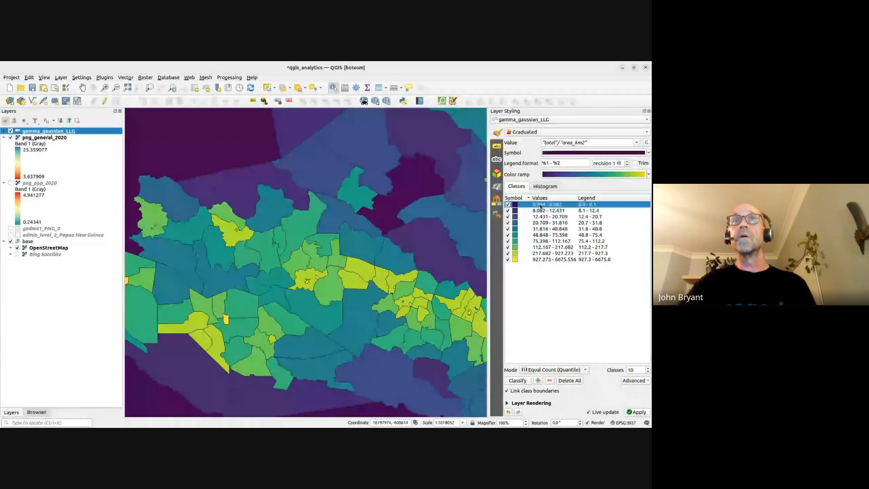
left_click(531, 403)
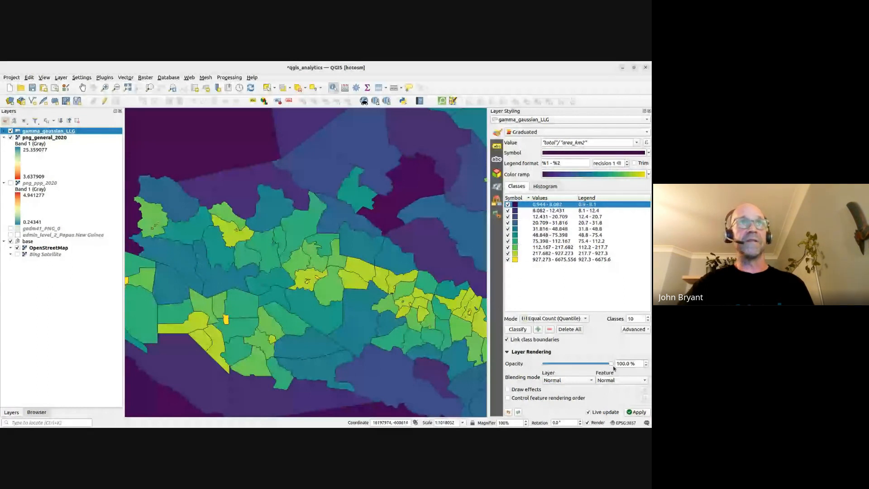
left_click_drag(611, 364, 571, 365)
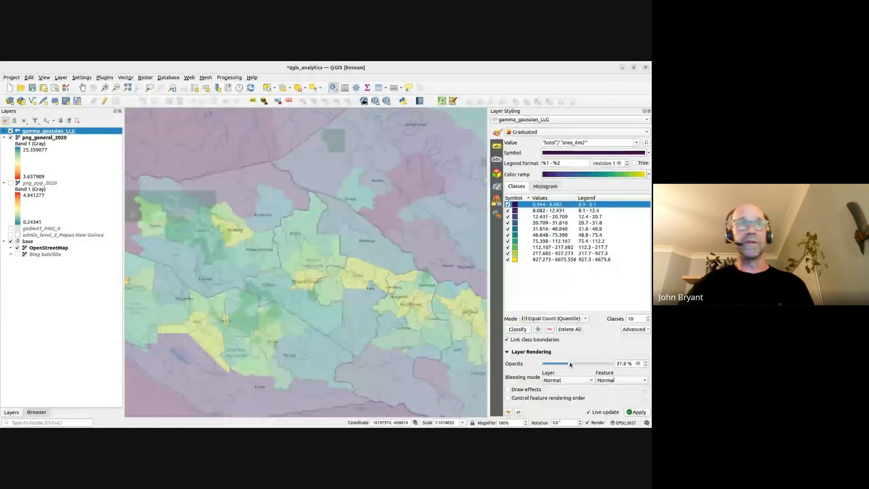
- Replace png_general_2020 with png_ppp_2020 beneath gamma_gaussian_LLG and identify the yellow LLG polygon around Wabag
scroll(241, 253, "down", 1)
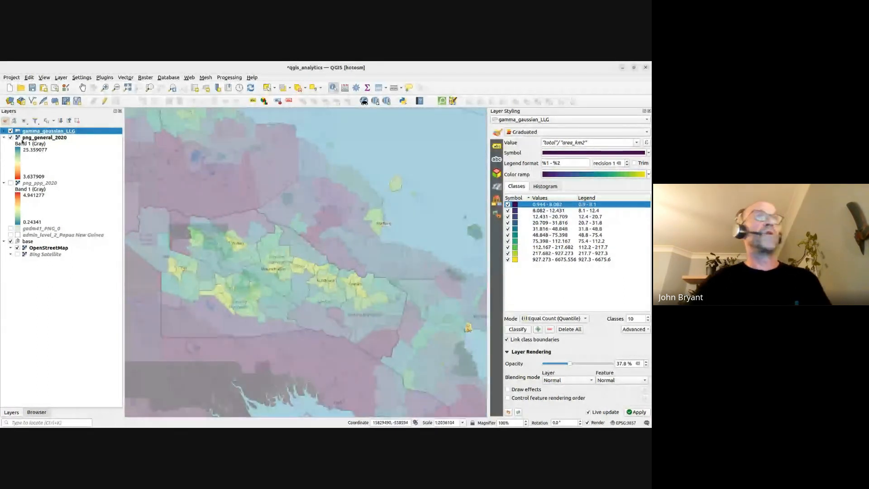
scroll(242, 242, "up", 3)
left_click_drag(205, 261, 302, 252)
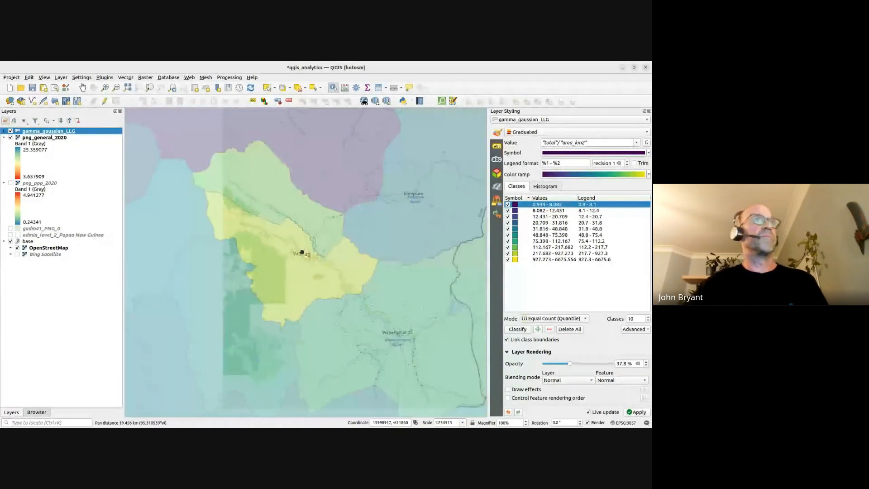
left_click(10, 137)
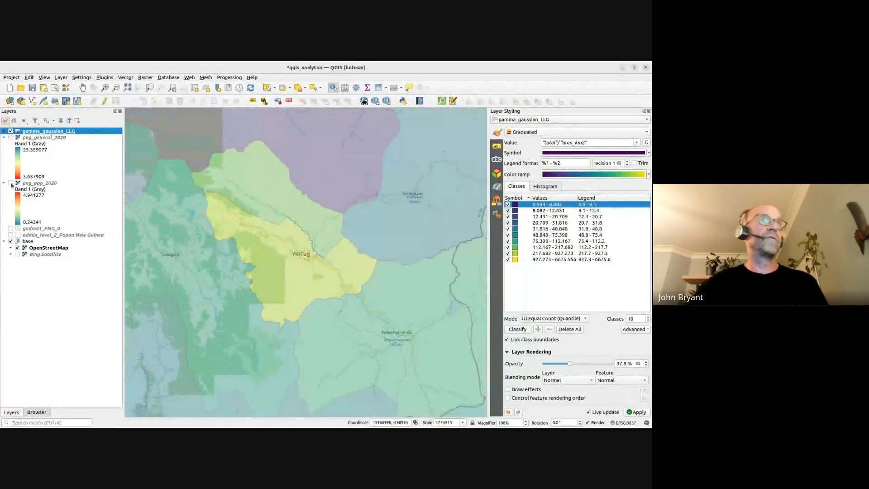
left_click(11, 183)
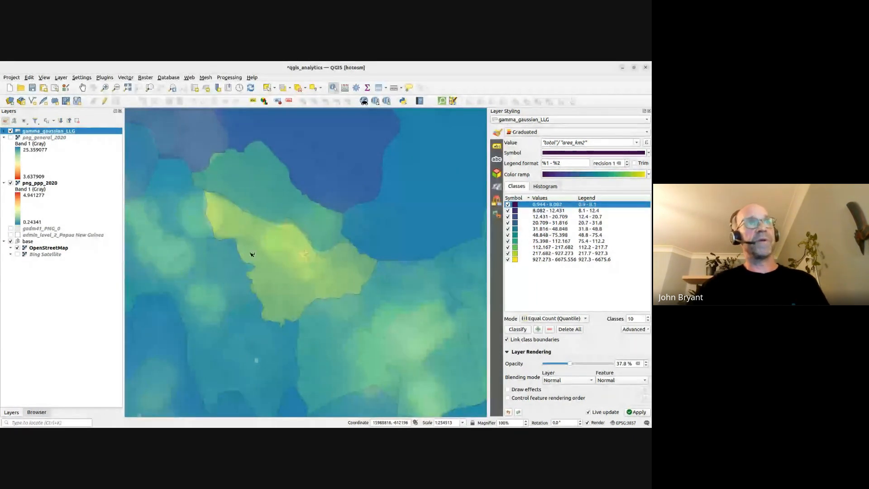
left_click(278, 255)
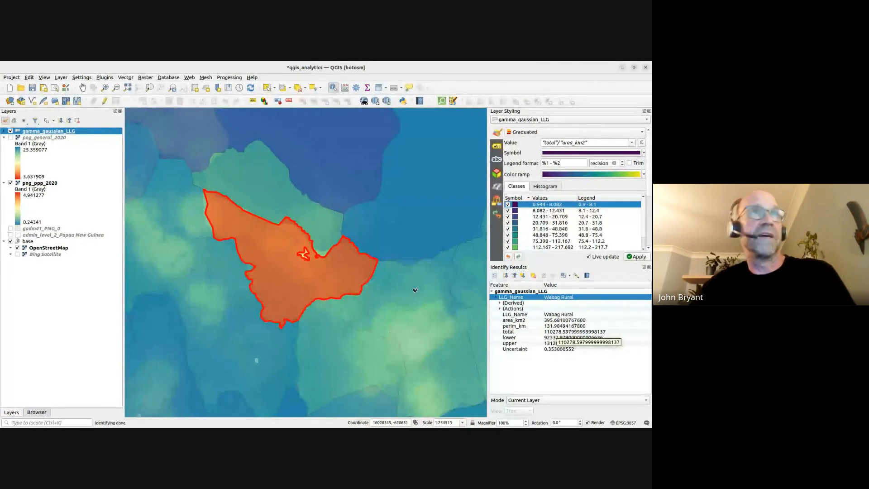
- Clear the identified Wabag Rural feature and show gamma_gaussian_LLG over png_ppp_2020 to compare their boundaries
scroll(271, 256, "up", 1)
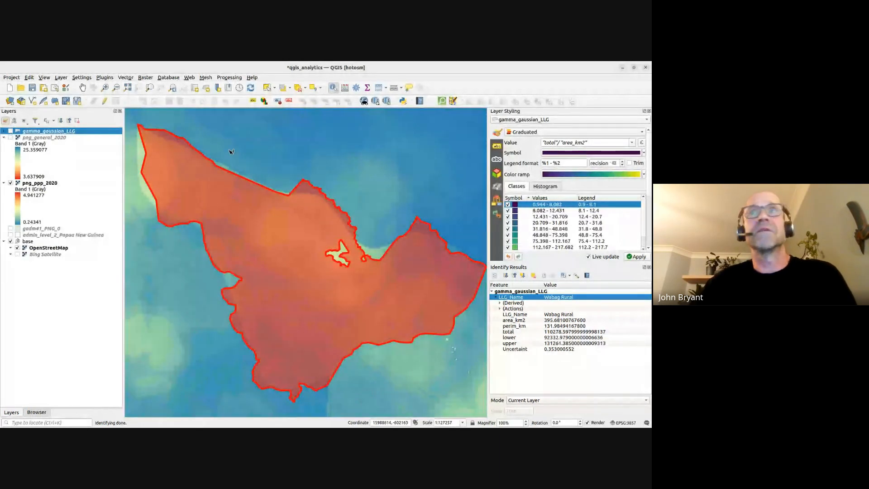
left_click(533, 275)
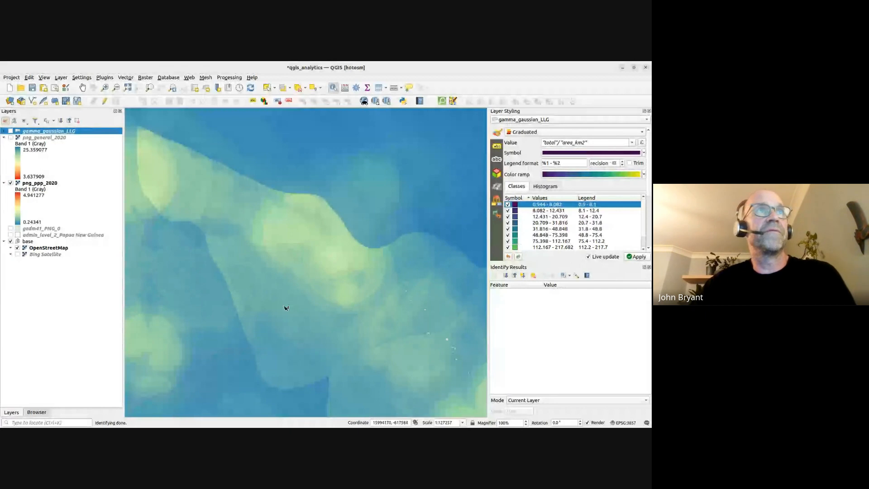
left_click(10, 131)
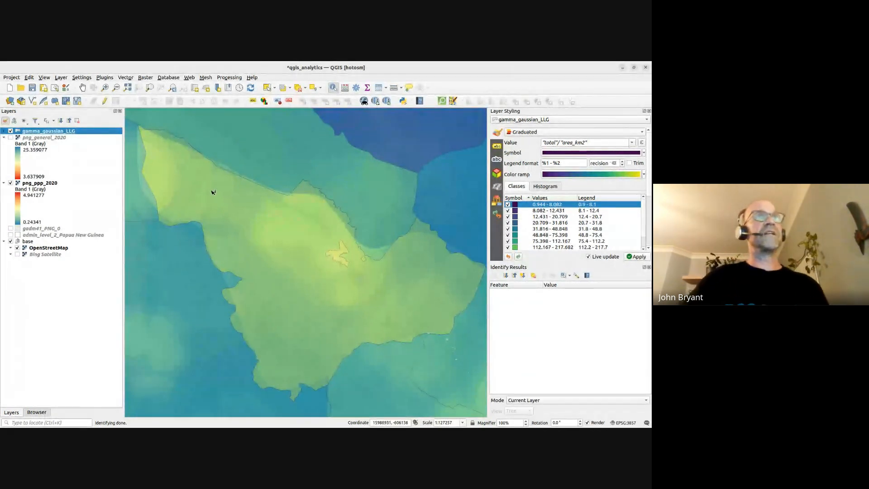
scroll(215, 191, "up", 1)
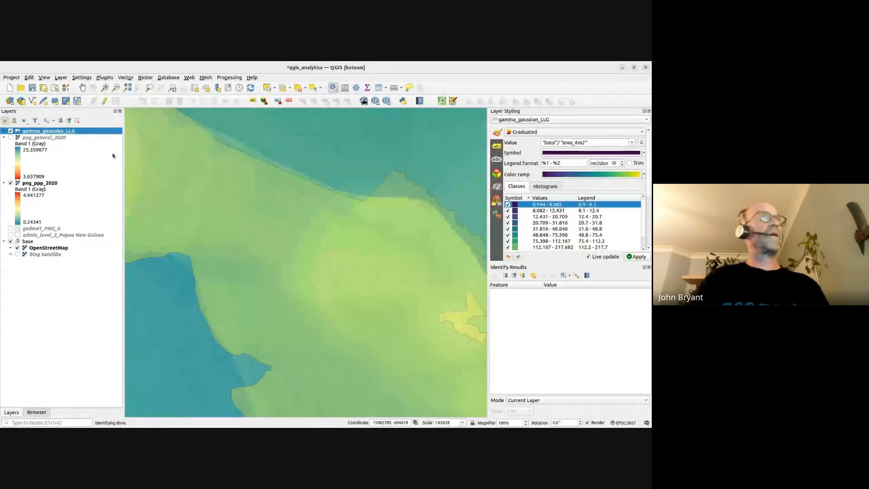
- Identify several png_ppp_2020 cell values inside the Wabag Rural polygon, northwest and north of the small town polygon
left_click(37, 184)
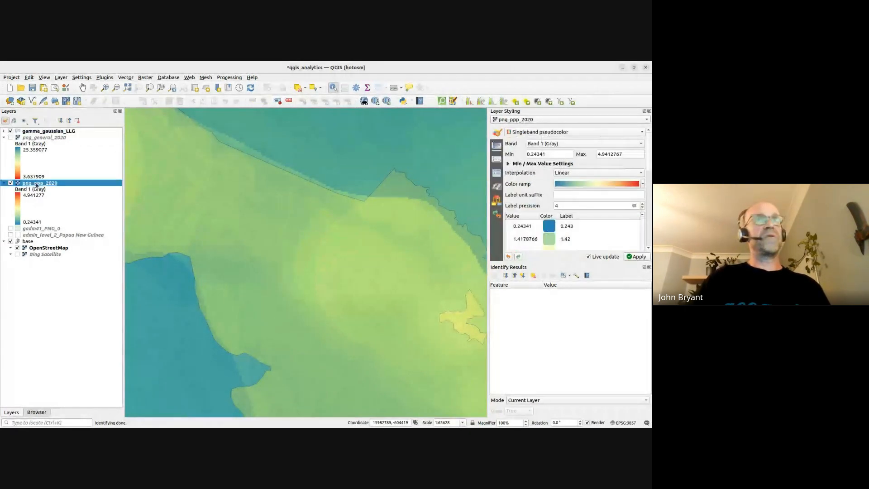
left_click(362, 245)
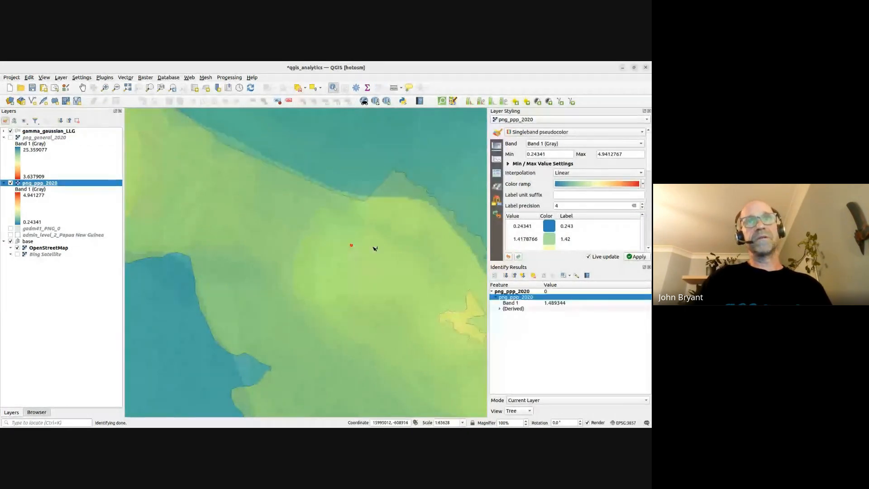
left_click(398, 243)
left_click(448, 293)
scroll(393, 288, "down", 1)
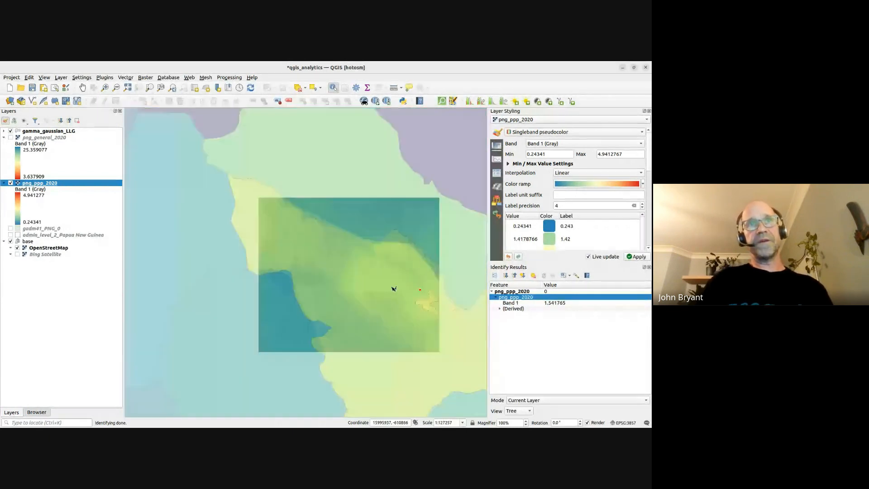
scroll(365, 252, "up", 1)
scroll(353, 231, "up", 1)
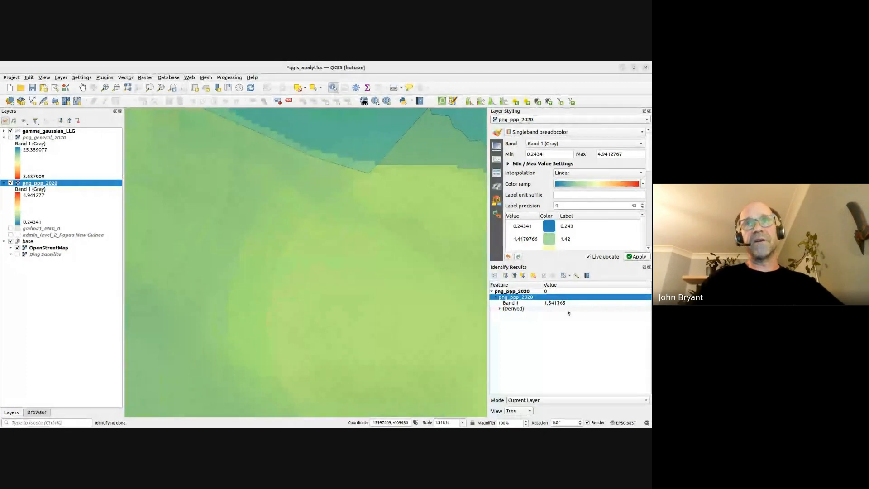
left_click(555, 303)
scroll(318, 255, "down", 2)
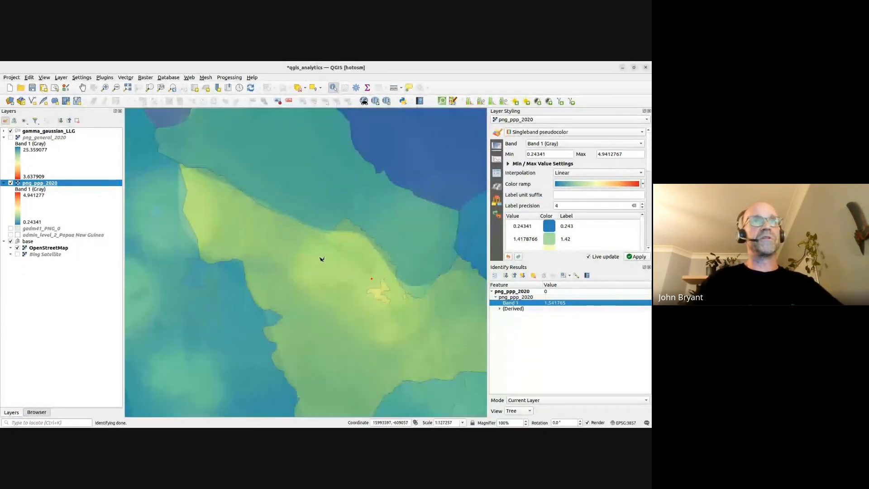
scroll(322, 259, "down", 1)
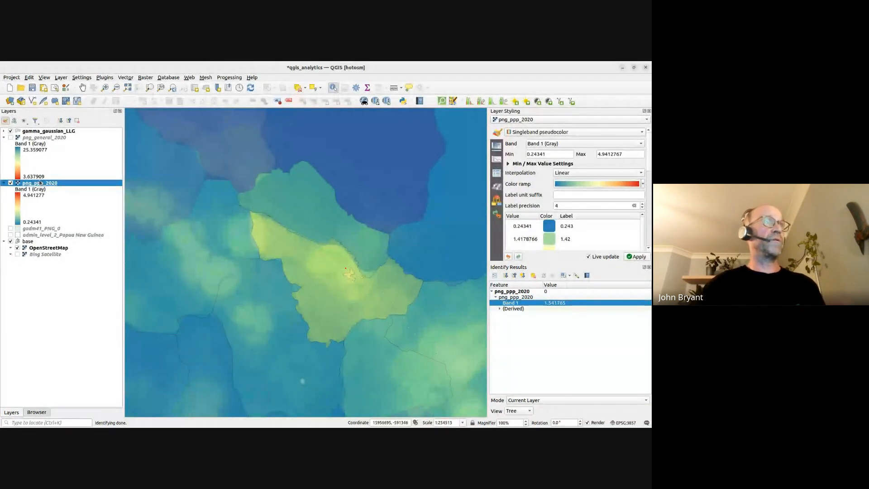
- Review all columns of the gamma_gaussian_LLG attribute table, including total, lower, upper and Uncertain, and close it
left_click(50, 132)
key("F6")
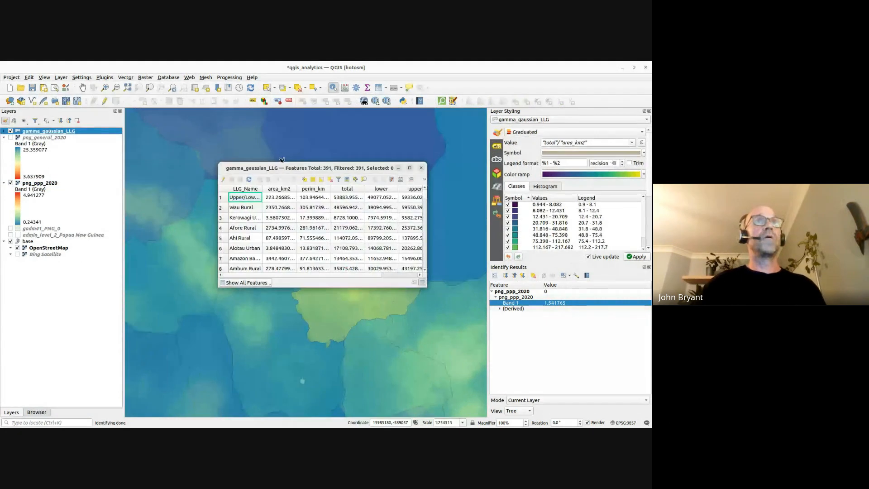
left_click_drag(428, 218, 542, 219)
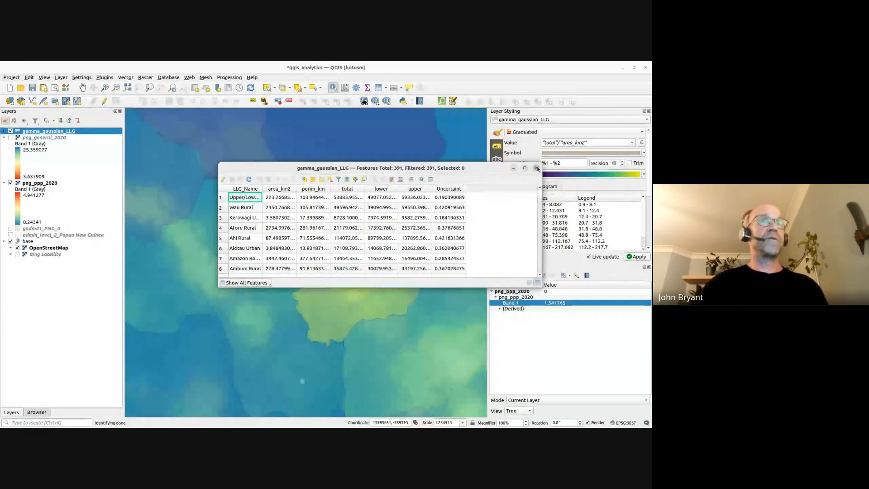
left_click(537, 168)
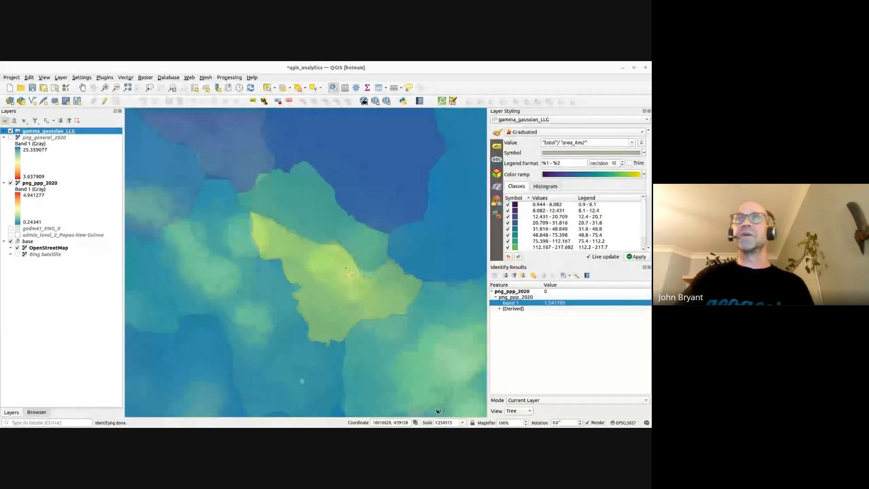
- Close the Identify Results and Layer Styling panels and display the Processing Toolbox
left_click(649, 268)
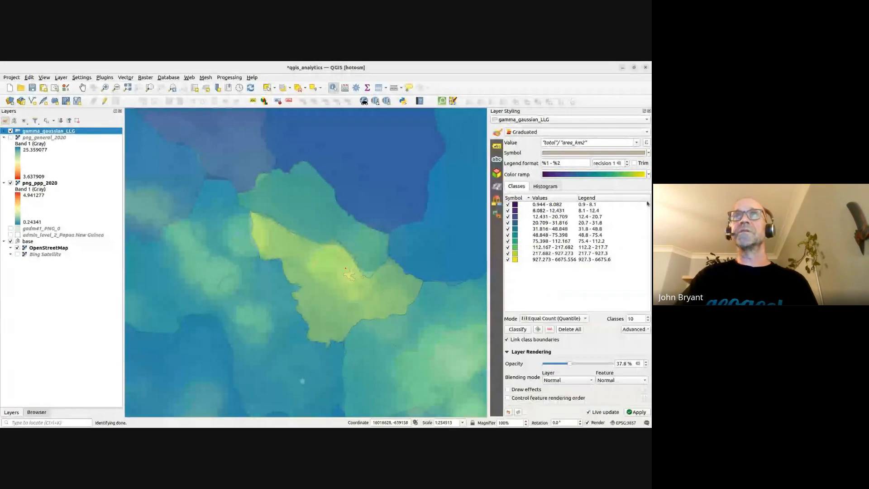
left_click(649, 111)
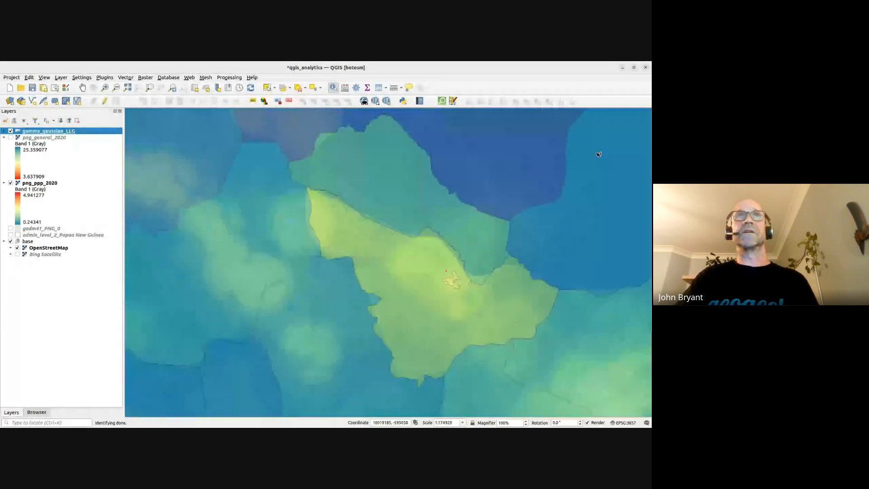
left_click(356, 88)
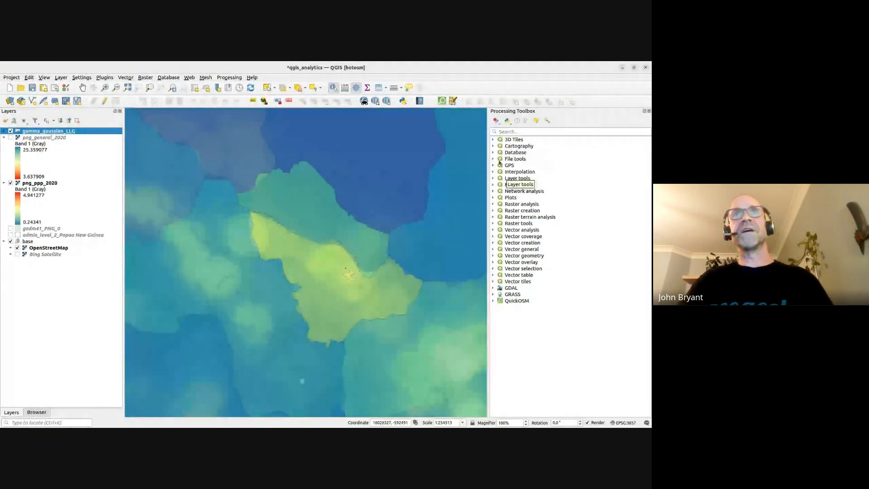
- Browse the Processing Toolbox algorithm groups from Cartography through Mesh, including Interpolation and Layer tools
left_click(494, 147)
left_click(493, 146)
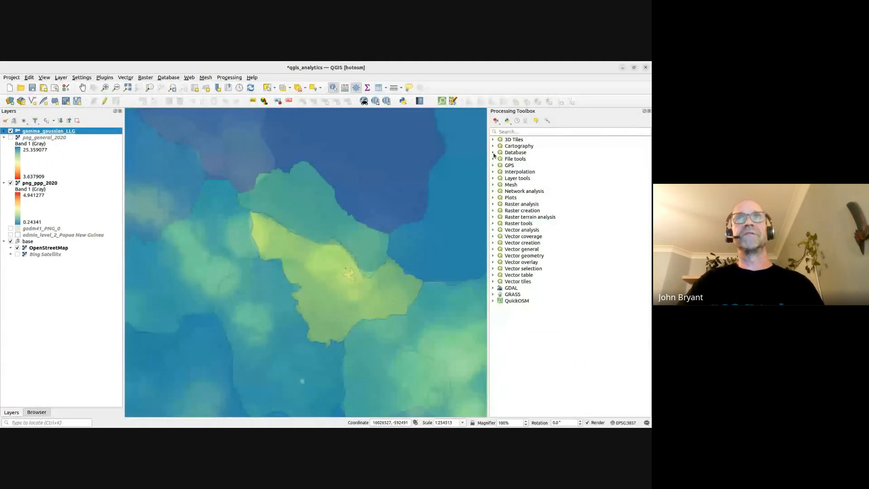
left_click(493, 160)
left_click(493, 159)
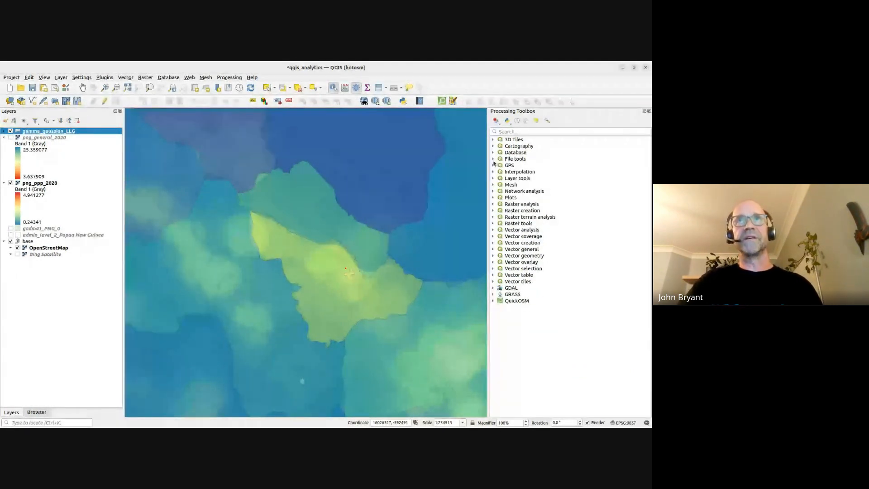
left_click(494, 166)
left_click(493, 165)
left_click(493, 172)
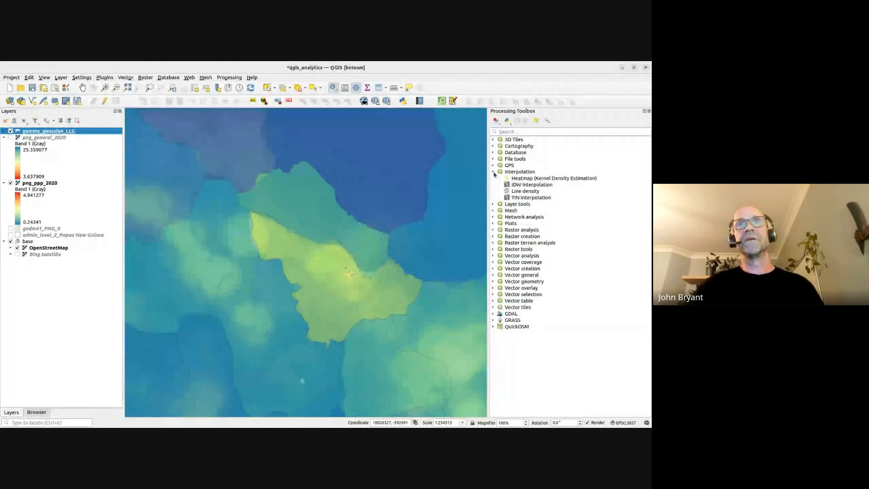
left_click(493, 172)
left_click(493, 172)
left_click(493, 172)
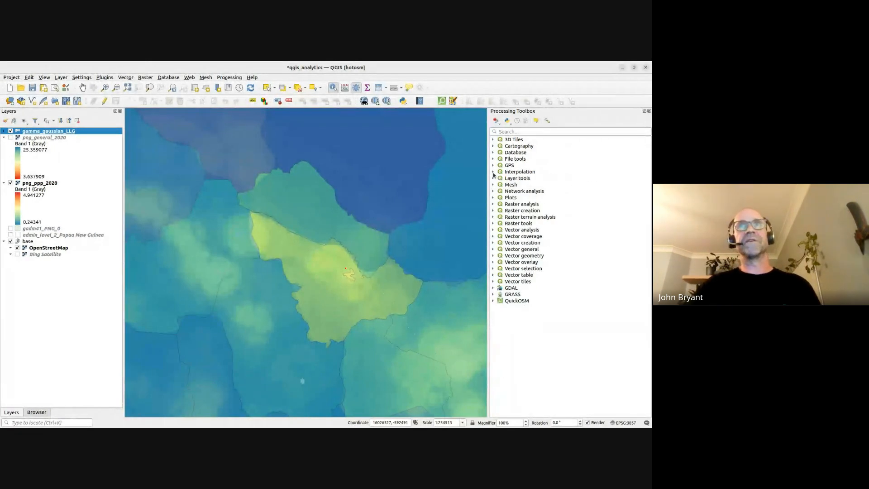
left_click(494, 179)
left_click(493, 179)
left_click(493, 185)
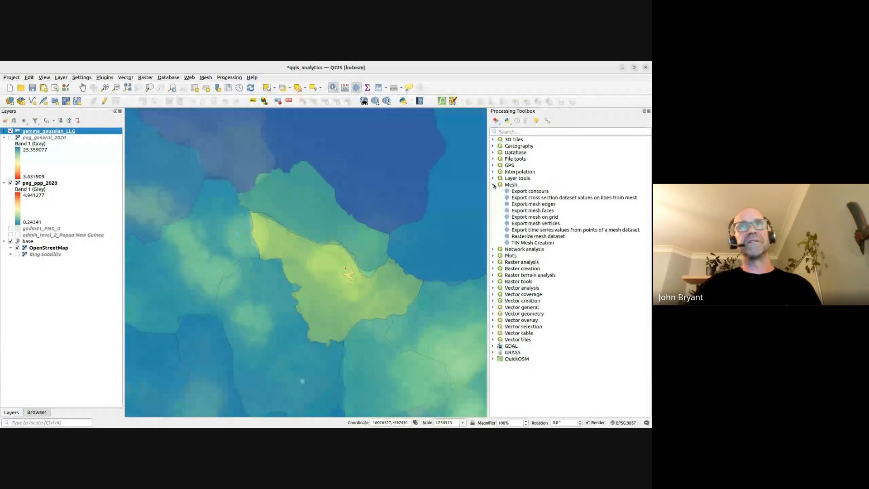
left_click(493, 185)
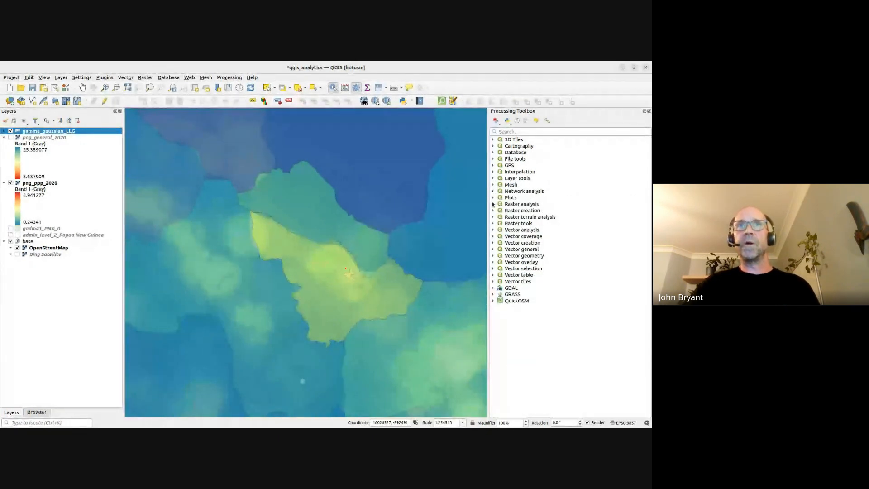
- Launch the Zonal statistics algorithm from the Raster analysis group and enlarge its dialog
left_click_drag(488, 208, 503, 209)
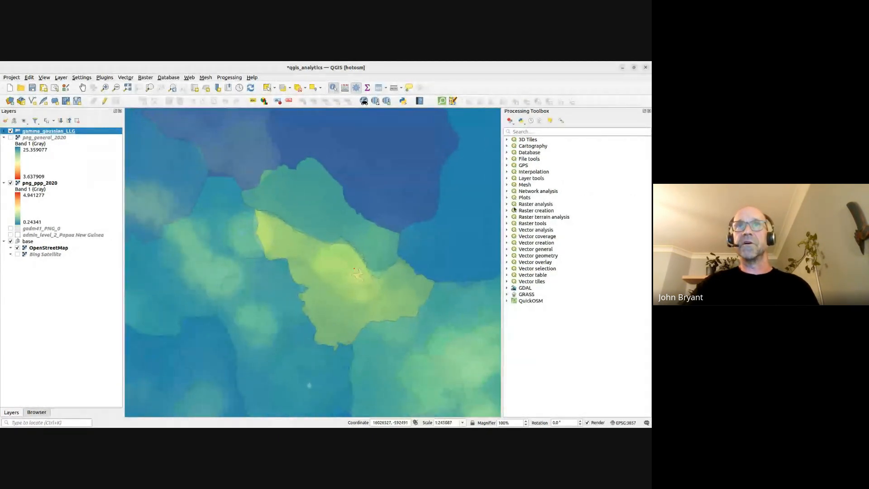
left_click(507, 204)
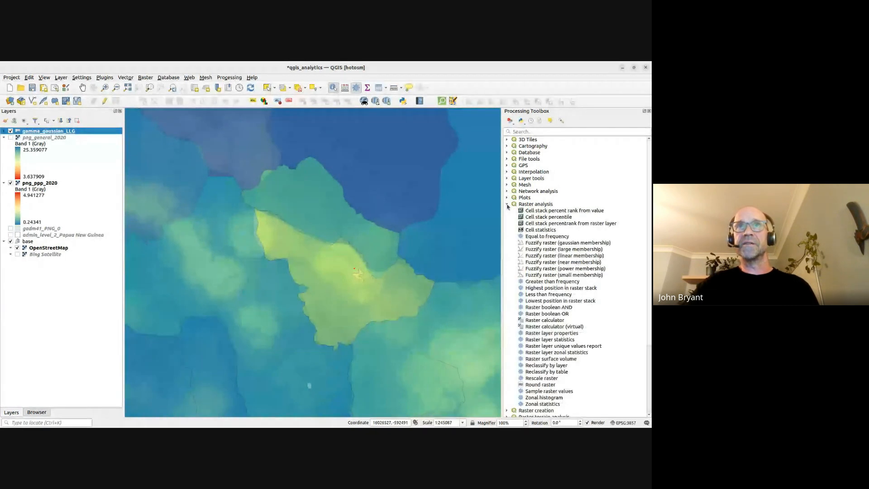
scroll(516, 207, "down", 2)
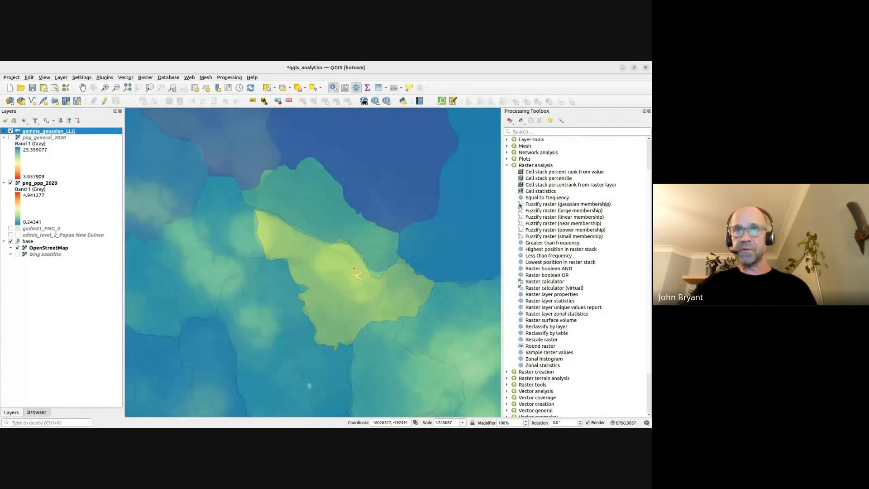
left_click(542, 365)
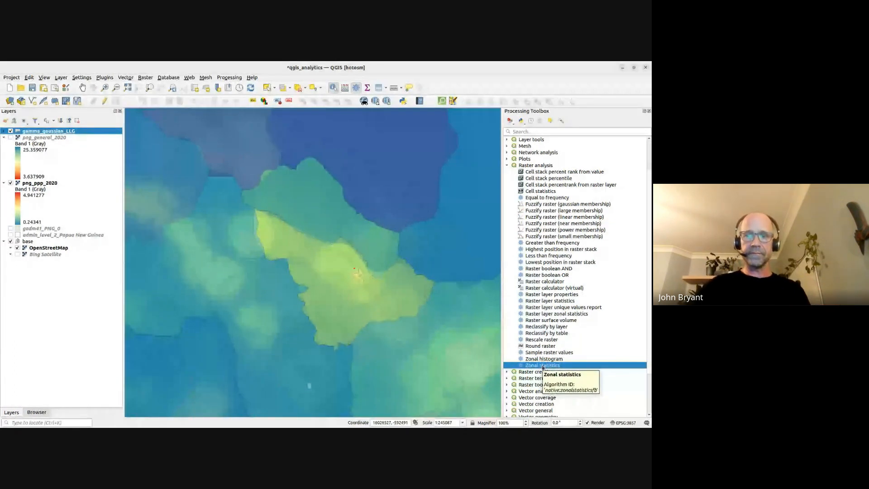
double_click(543, 365)
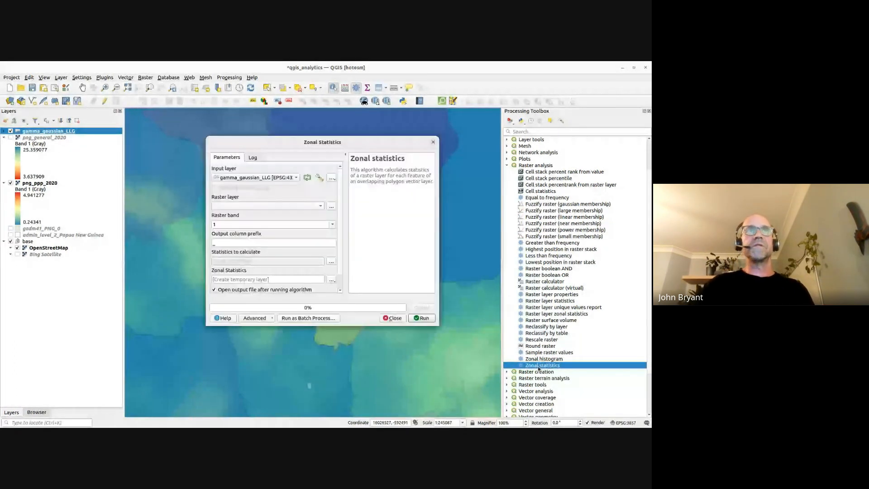
left_click_drag(439, 325, 485, 371)
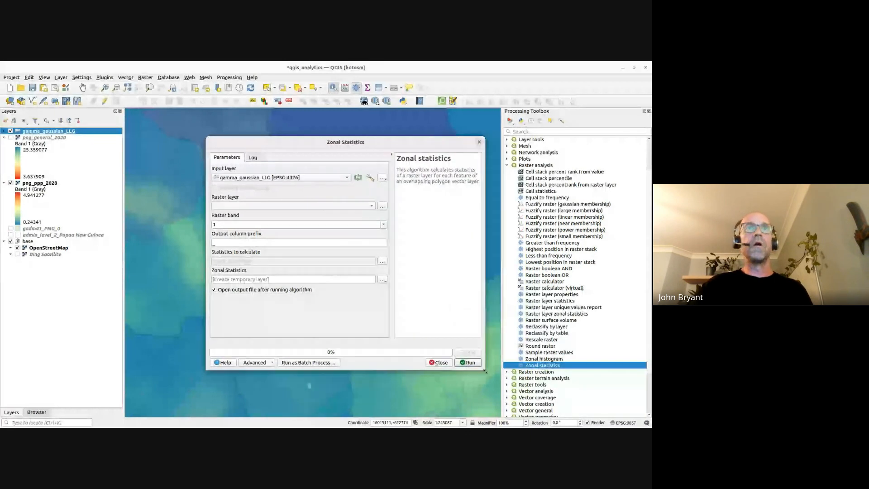
left_click_drag(294, 148, 235, 132)
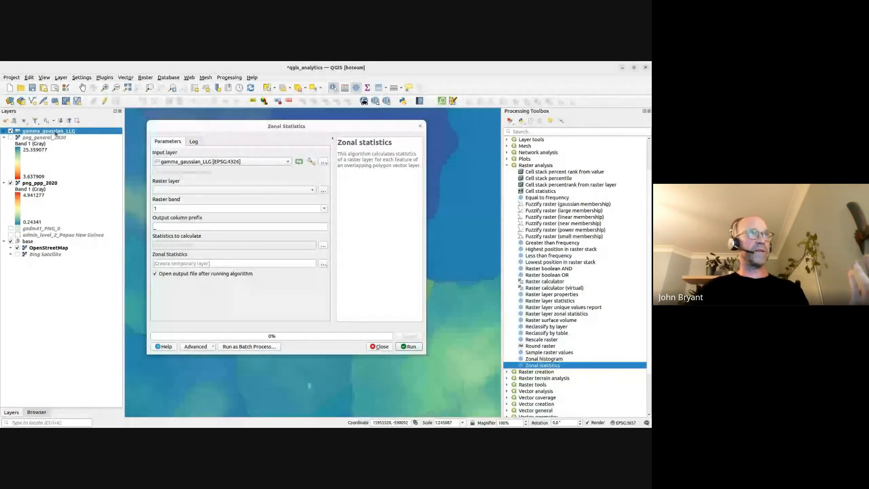
- Set the zonal statistics input layer to gamma_gaussian_LLG and the raster layer to png_ppp_2020
left_click(240, 161)
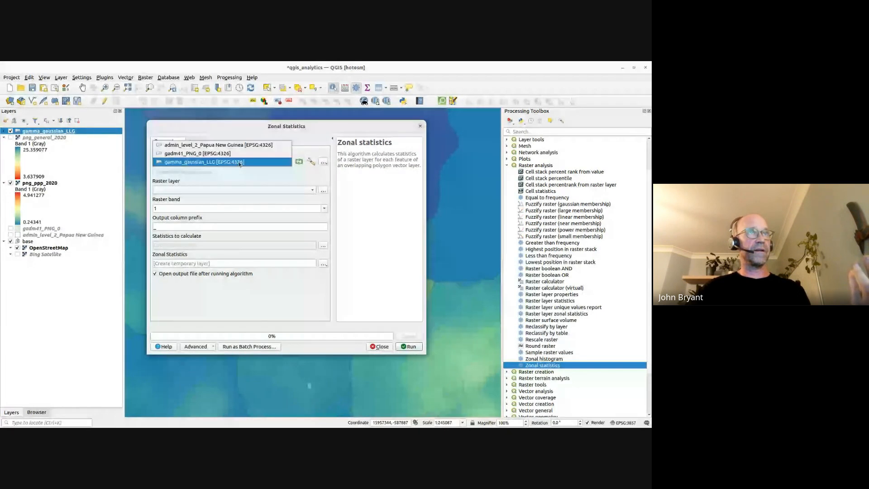
left_click(240, 162)
left_click(234, 190)
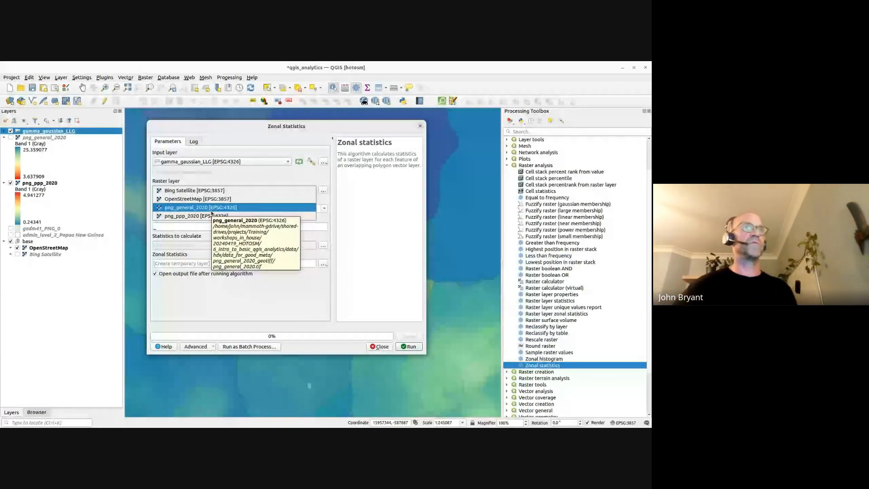
left_click(183, 217)
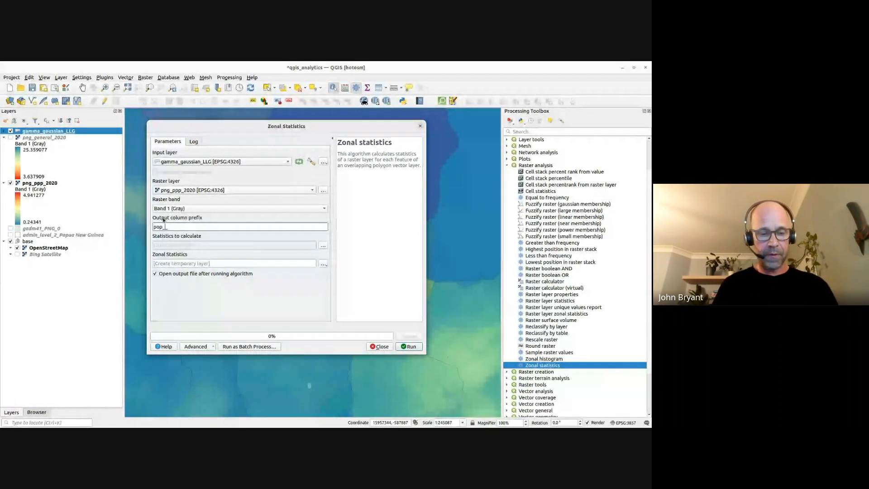
- Run Zonal statistics with the output column prefix pop_worldpop_ and only the Sum statistic, saving to a temporary layer, and close the dialog
type("world_")
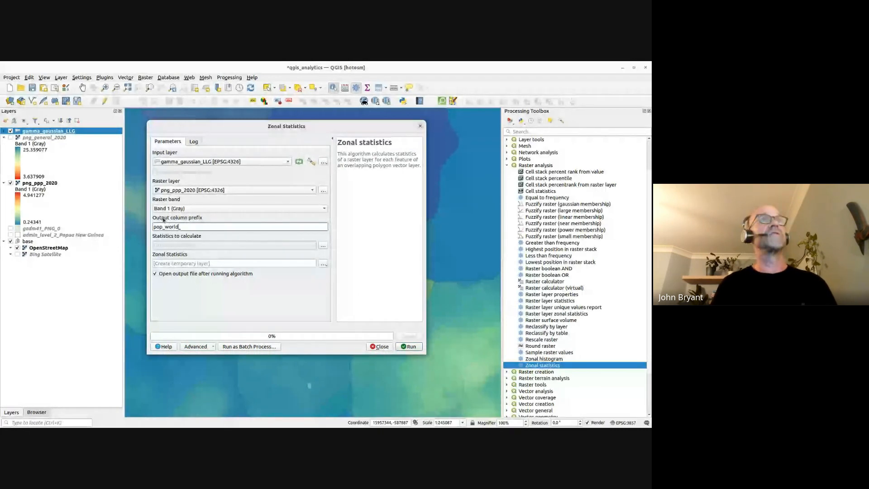
type("pop")
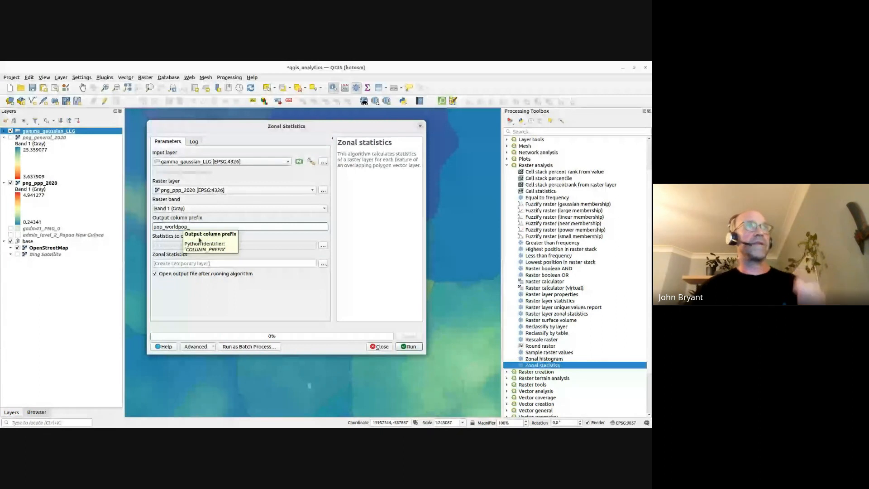
left_click(322, 245)
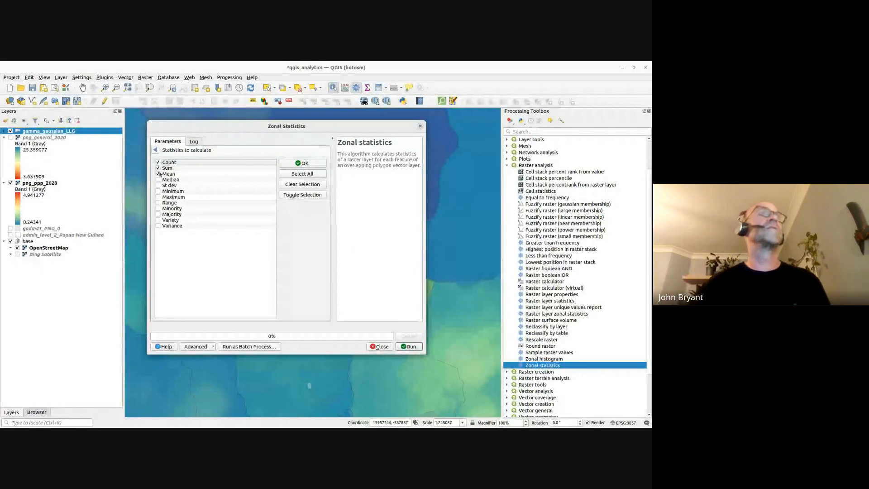
left_click(158, 162)
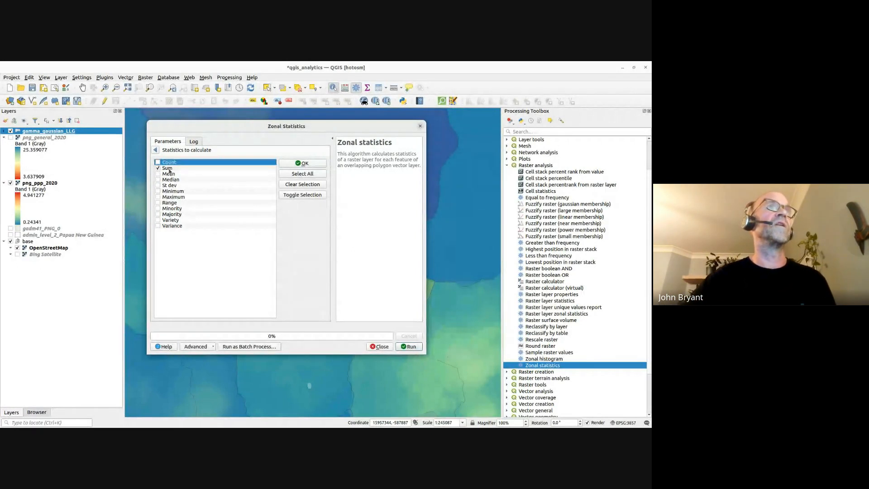
left_click(168, 168)
left_click(155, 150)
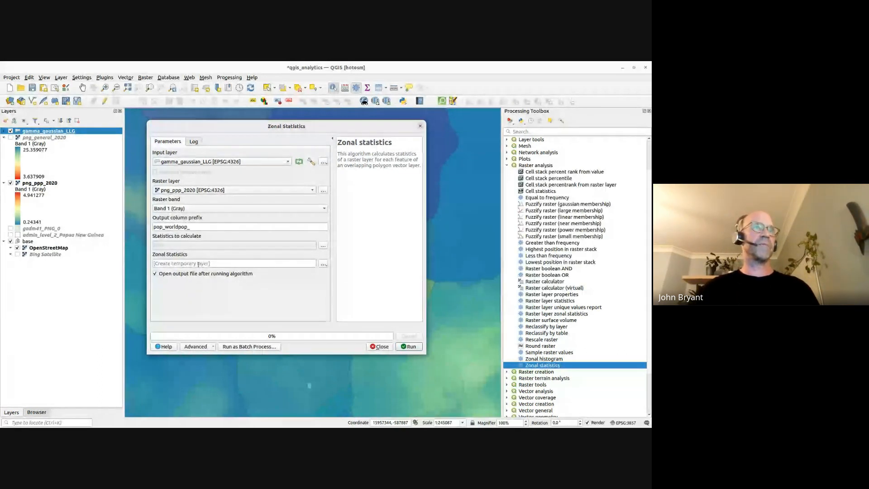
left_click(408, 347)
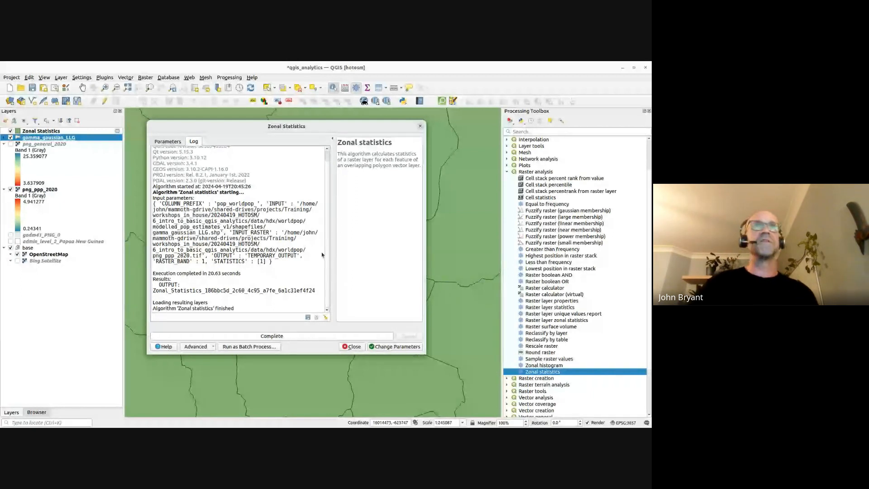
left_click(354, 347)
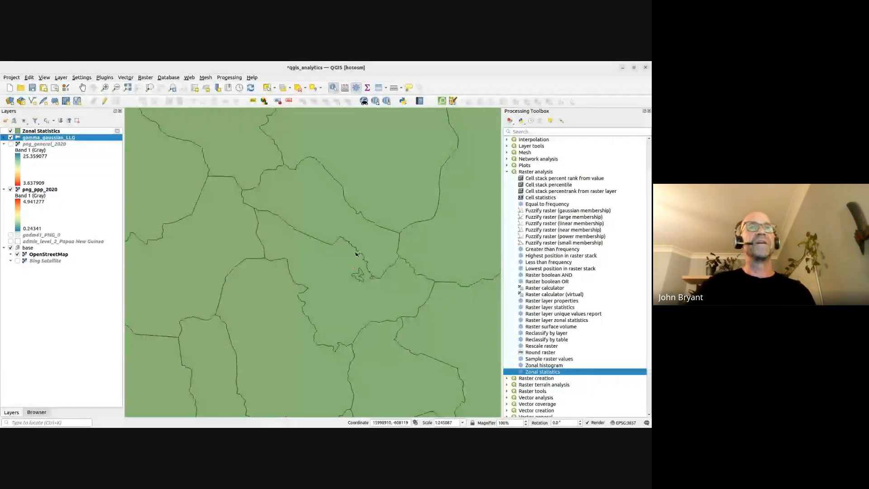
- Hide the Zonal Statistics layer, examine how the png_ppp_2020 raster cells meet the LLG boundaries up close, and show the layer again
left_click(11, 131)
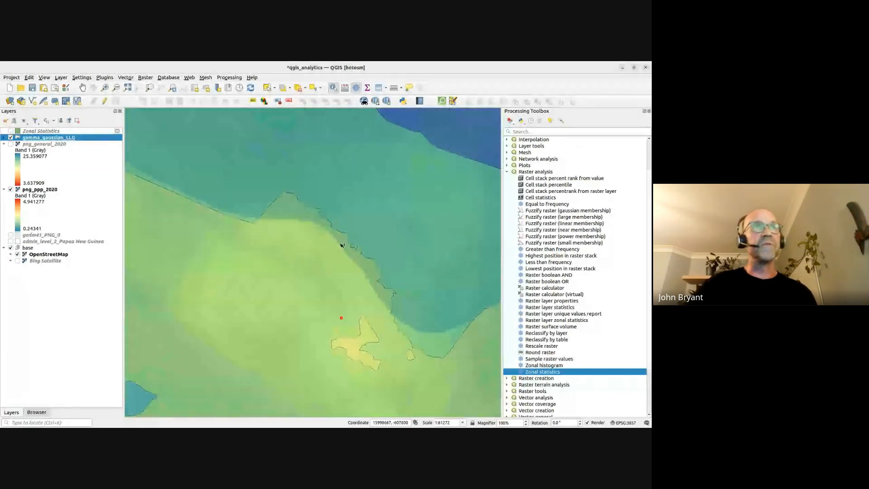
scroll(162, 185, "up", 3)
scroll(180, 220, "up", 1)
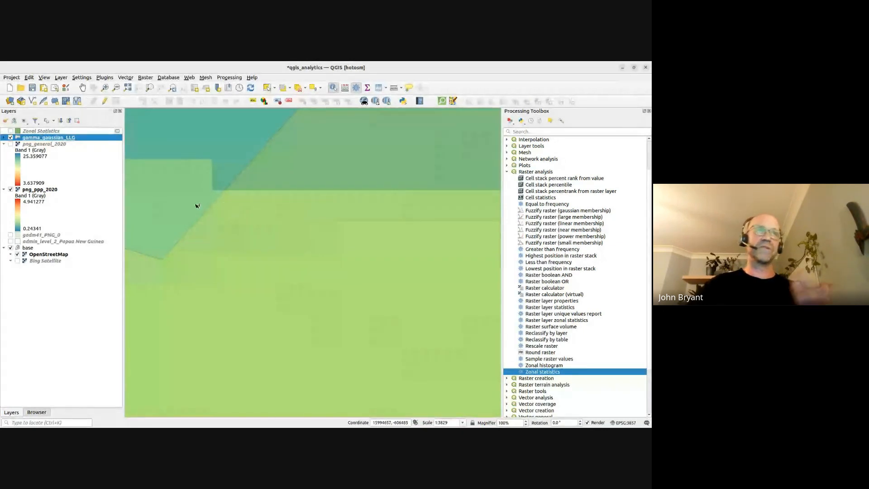
scroll(197, 206, "down", 1)
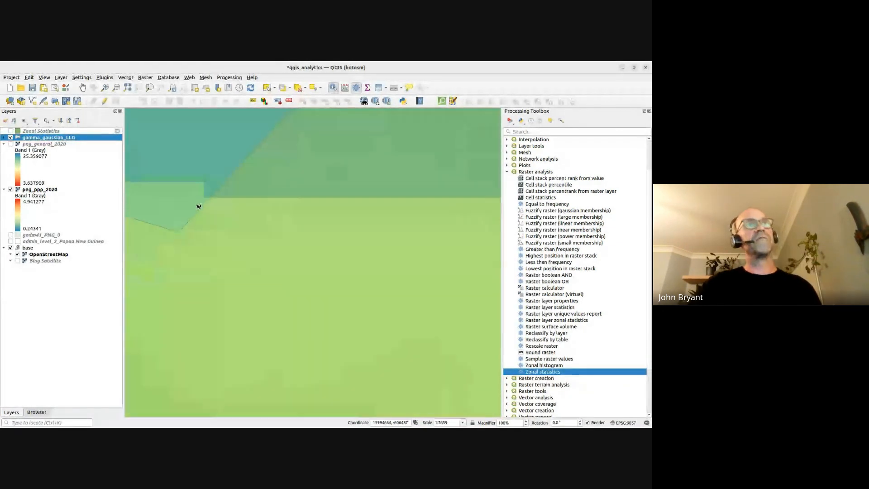
scroll(198, 207, "down", 2)
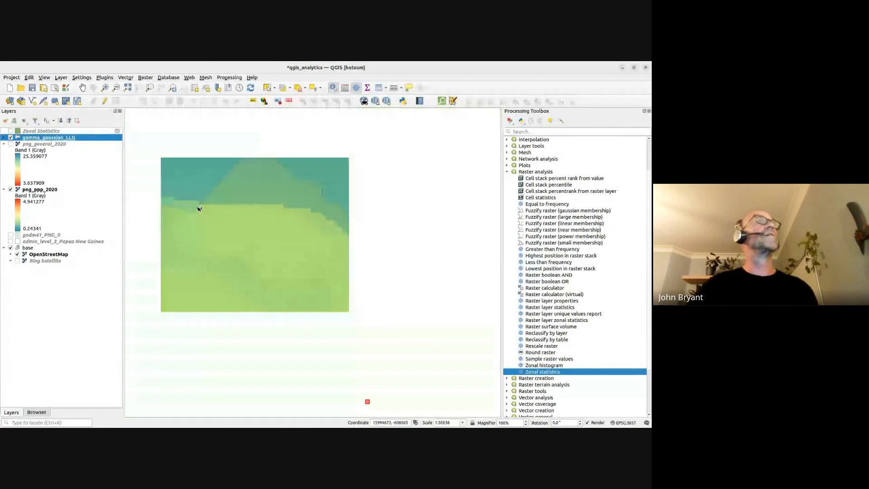
scroll(199, 209, "down", 3)
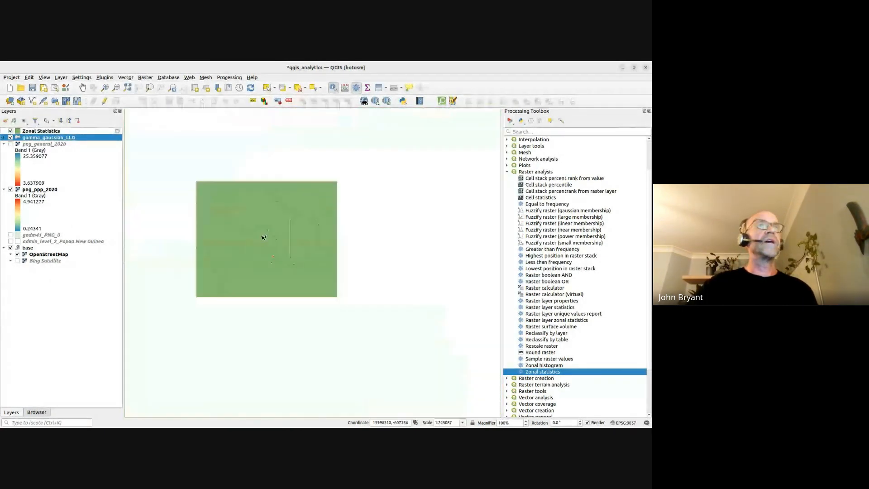
- Display the Zonal Statistics layer's attribute table and widen its pop_worldpop_sum column to compare it with the total column
left_click(31, 131)
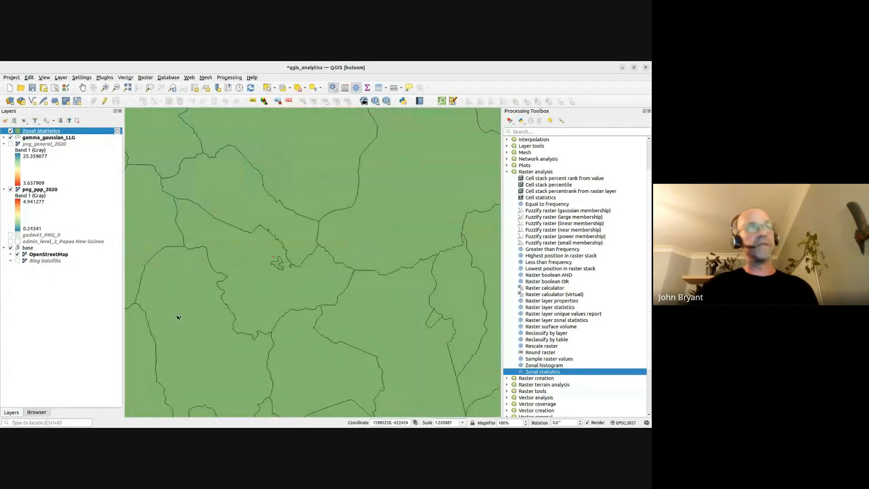
scroll(303, 272, "down", 4)
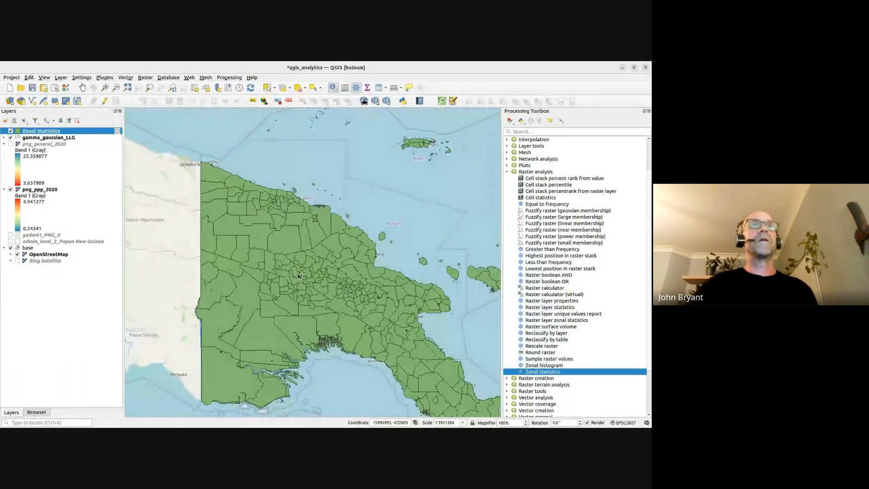
left_click_drag(299, 276, 226, 222)
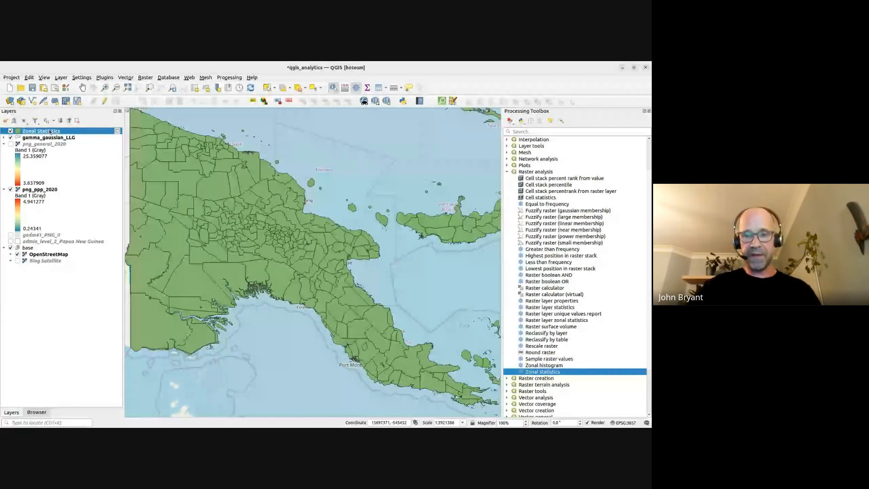
key("F6")
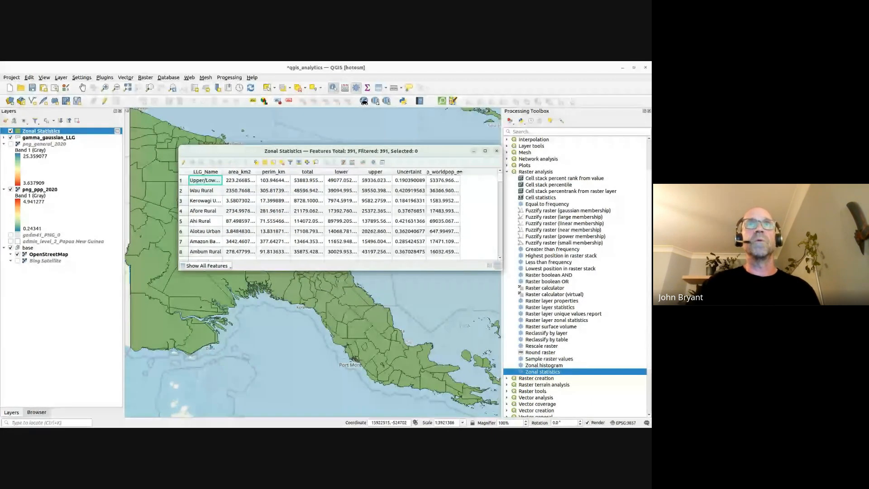
left_click_drag(459, 172, 478, 172)
left_click(434, 182)
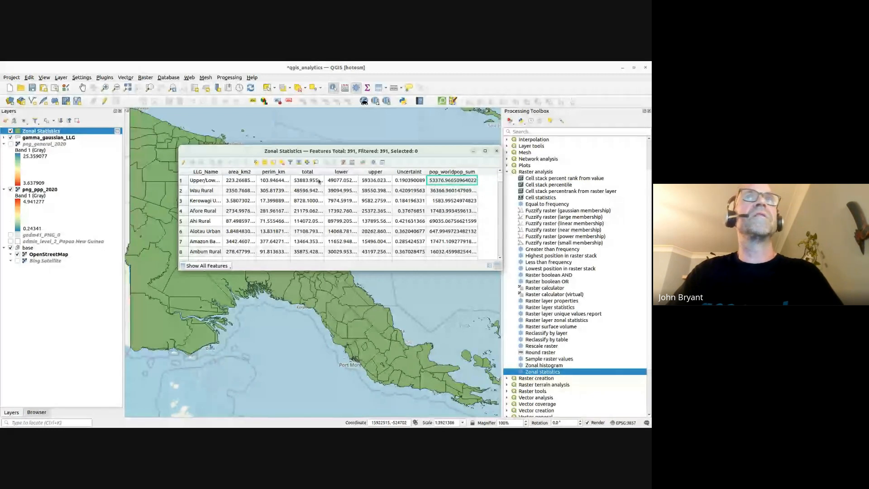
- Sort the attribute table by pop_worldpop_sum in descending order, review the rows in an enlarged window, and close the table
left_click(449, 172)
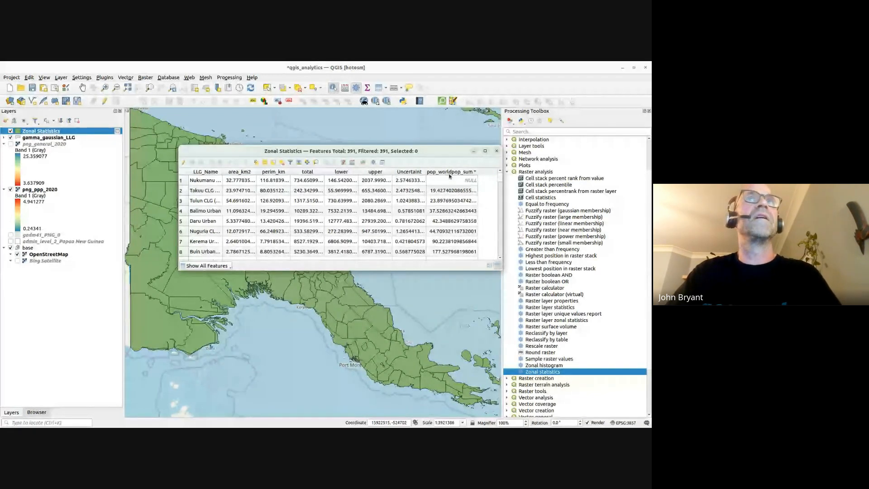
left_click(450, 173)
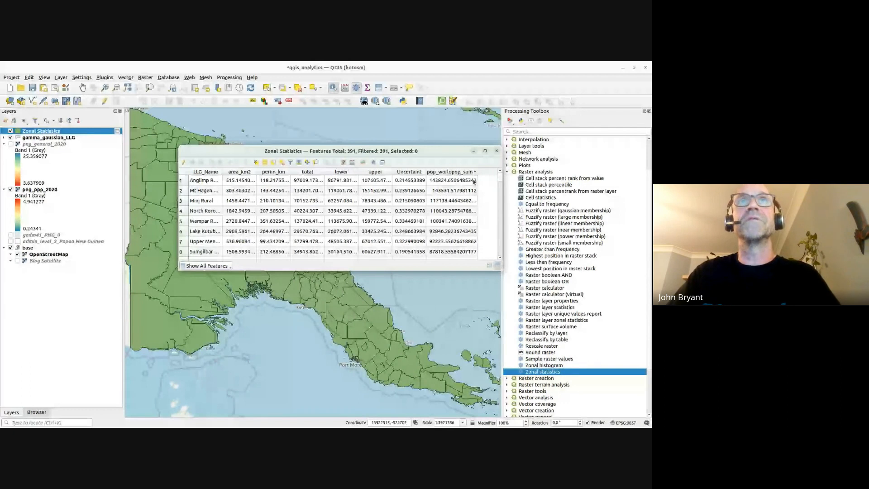
scroll(474, 182, "down", 8)
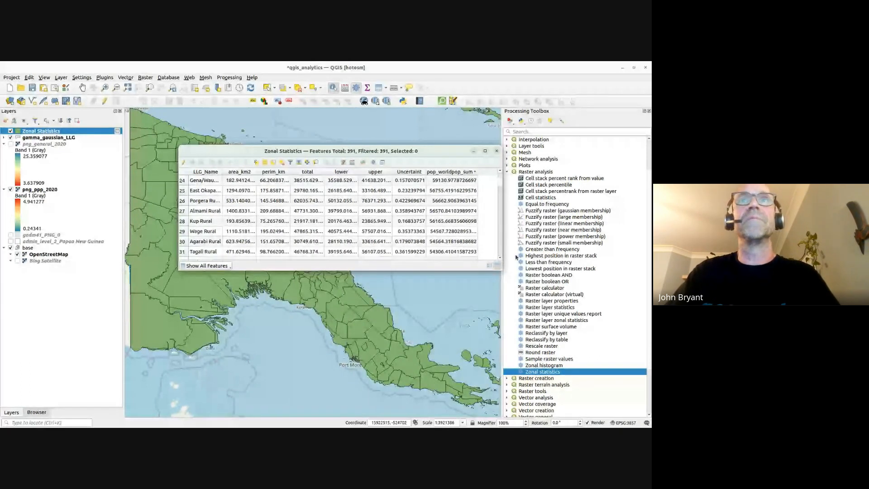
left_click_drag(501, 270, 512, 373)
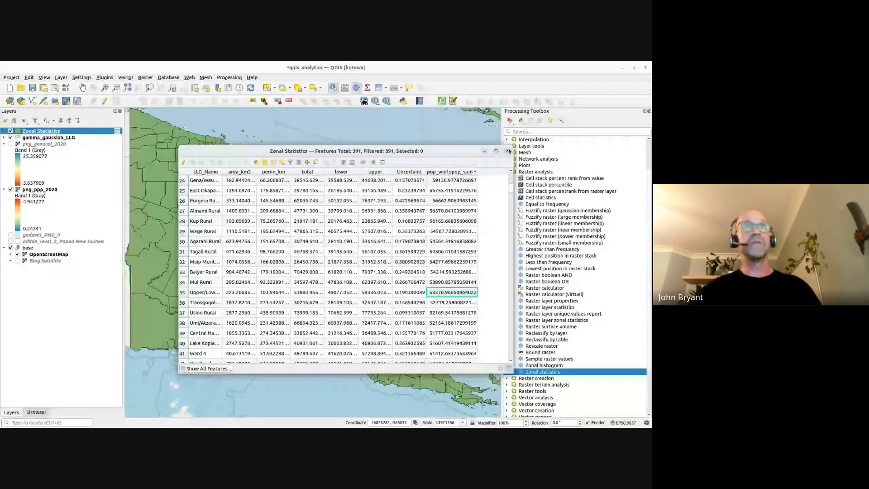
left_click(508, 151)
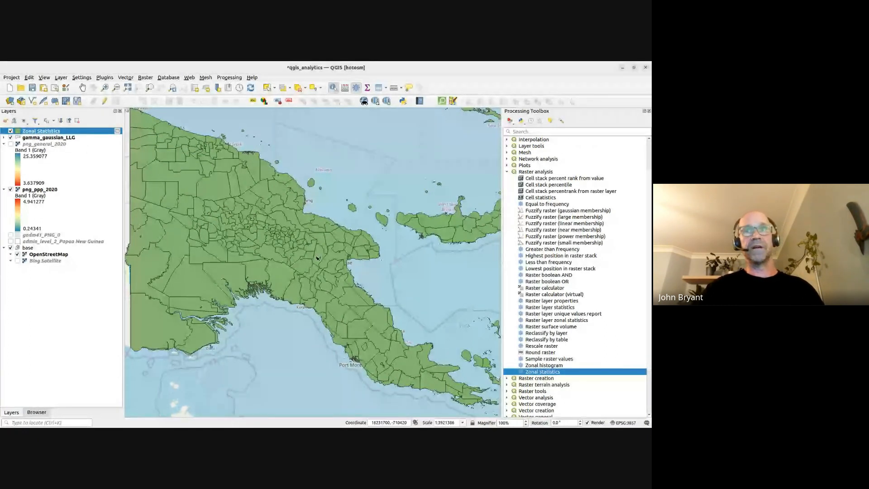
- Launch Zonal statistics again with the Zonal Statistics layer as input and png_general_2020 as the raster layer
double_click(542, 372)
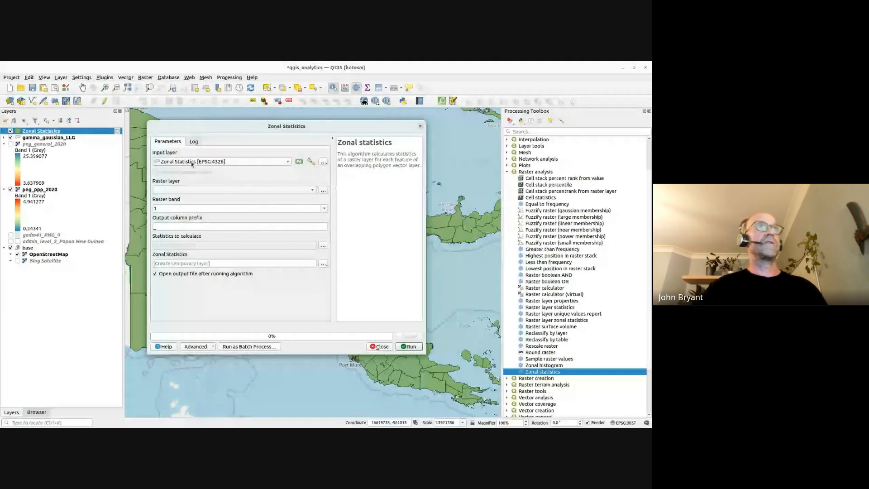
left_click(190, 190)
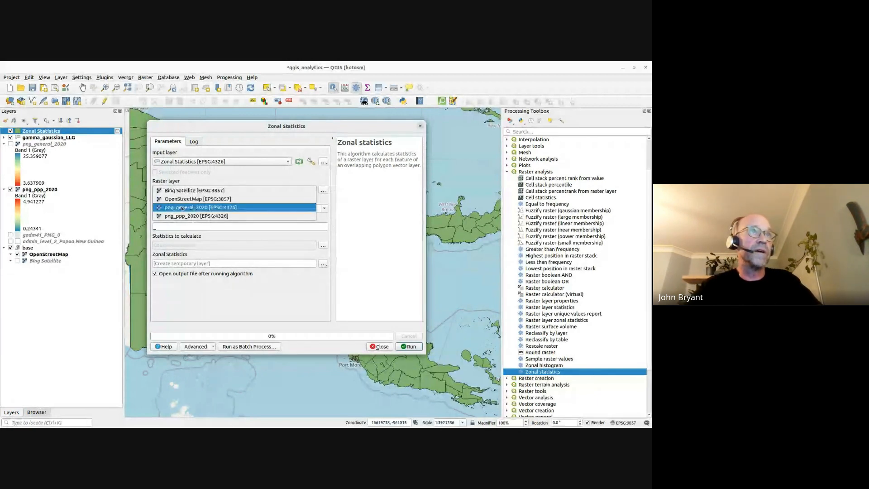
left_click(197, 208)
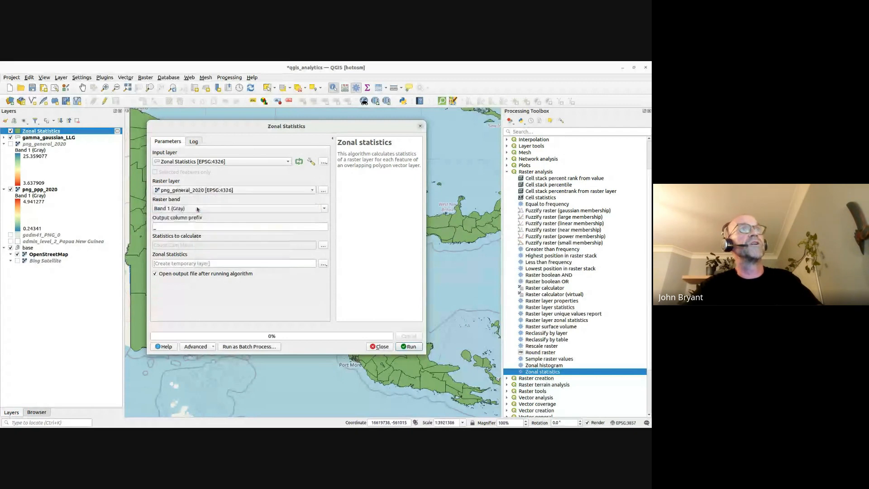
- Set the output column prefix to pop_meta_ and restrict the statistics to calculate to Sum
left_click(195, 227)
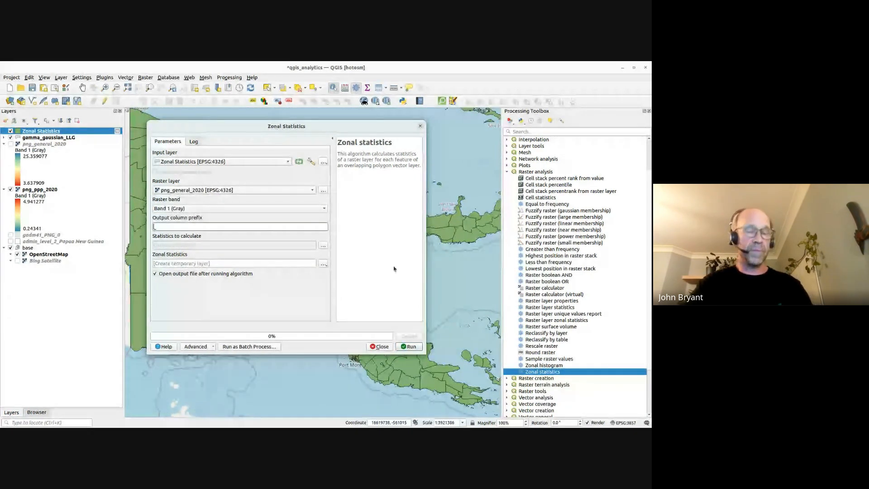
type("pop_met")
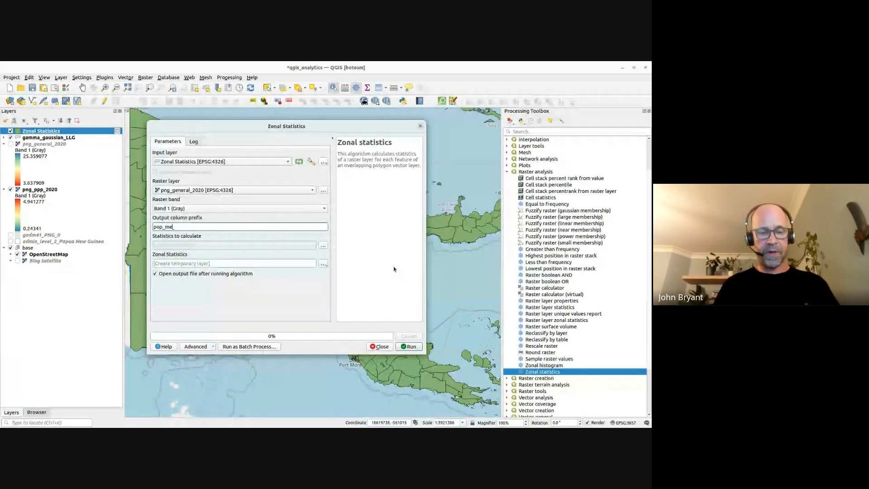
type("a")
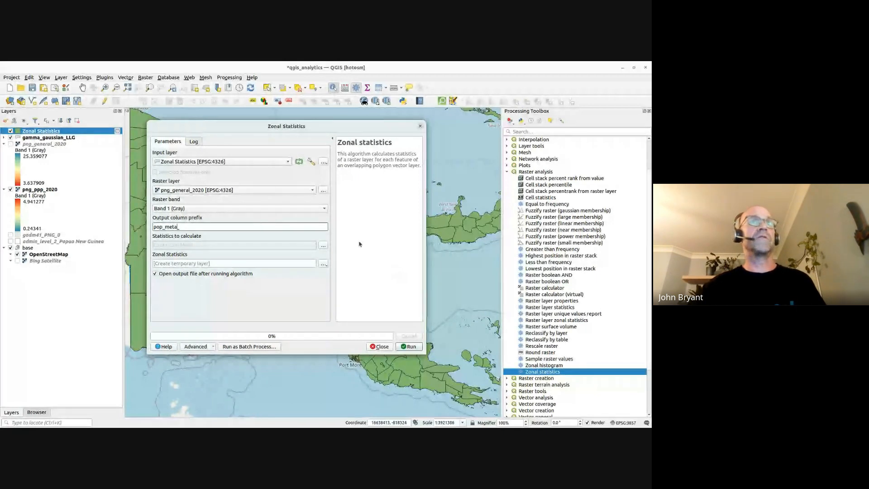
left_click(322, 245)
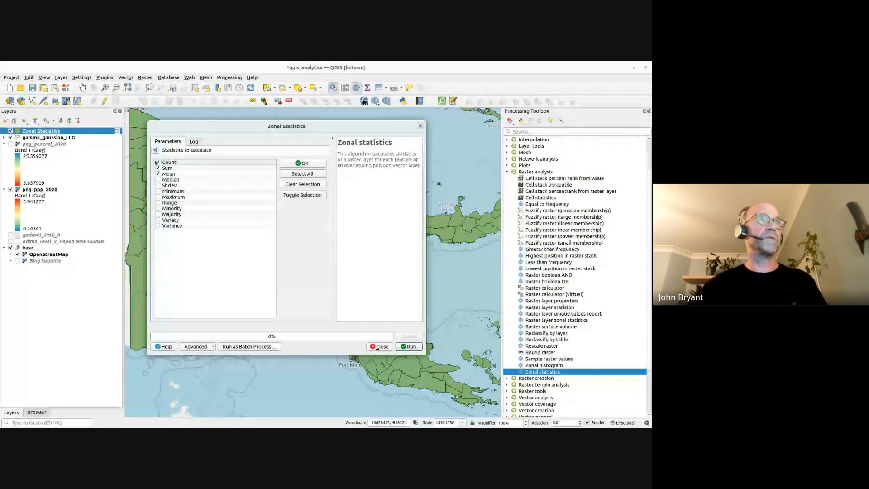
left_click(159, 173)
left_click(302, 163)
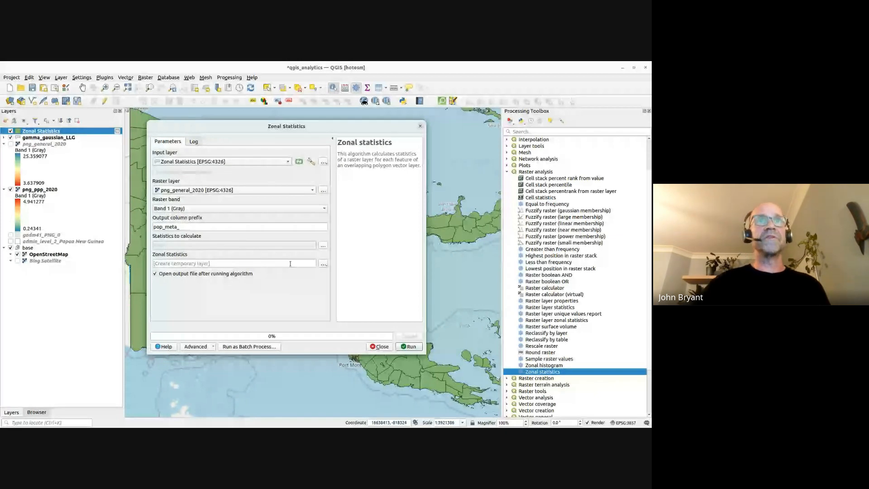
- Set the zonal statistics output to a GeoPackage file named analysis with the layer name llg_pop_estimates
left_click(323, 263)
left_click(341, 294)
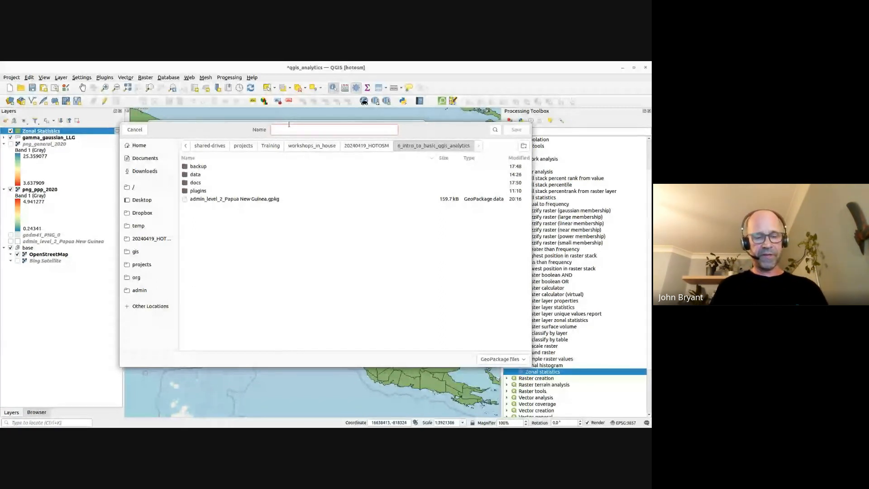
type("analysi")
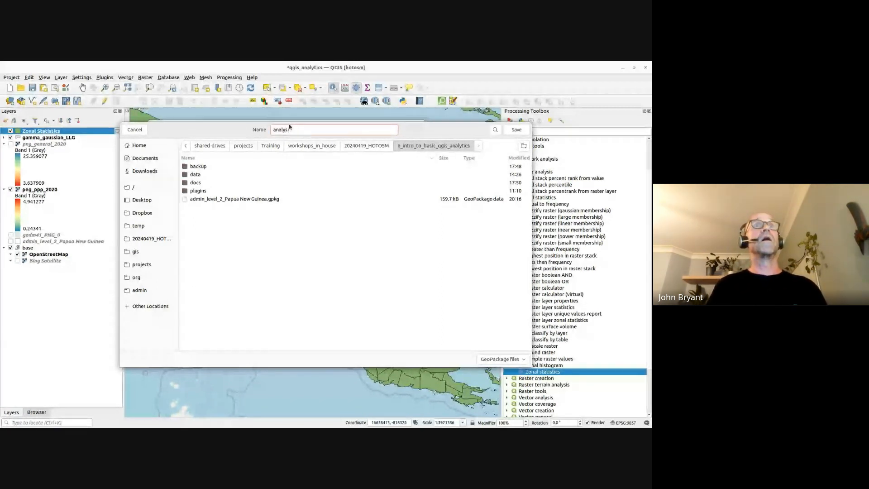
type("s")
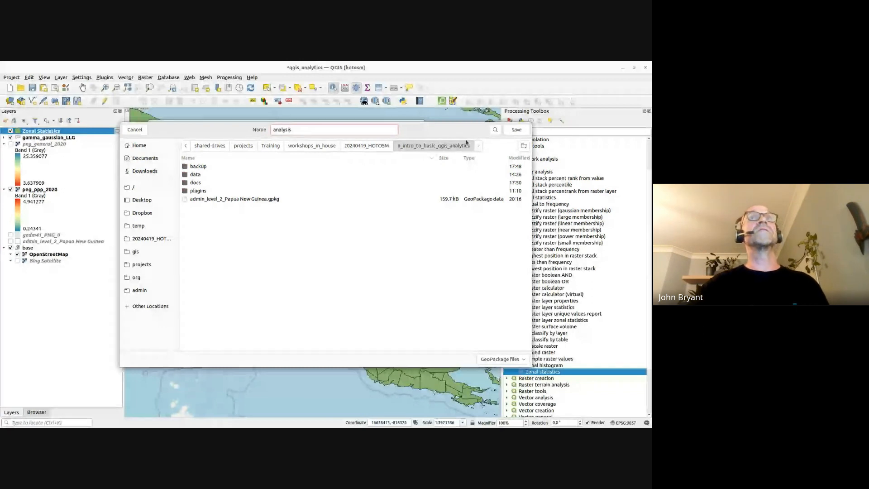
left_click(517, 130)
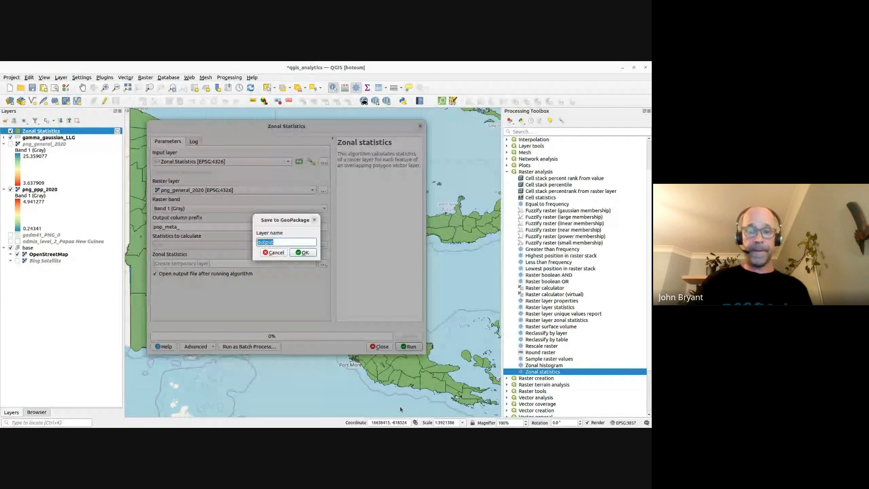
type("llg")
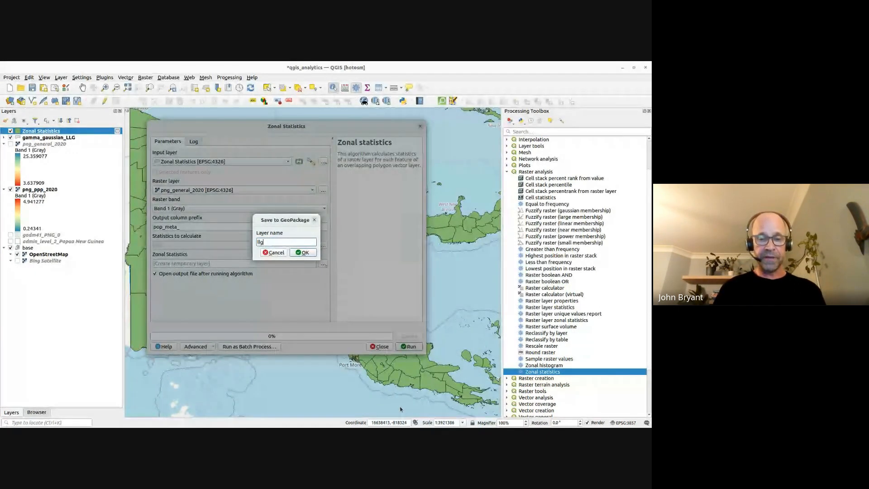
type("_pop_")
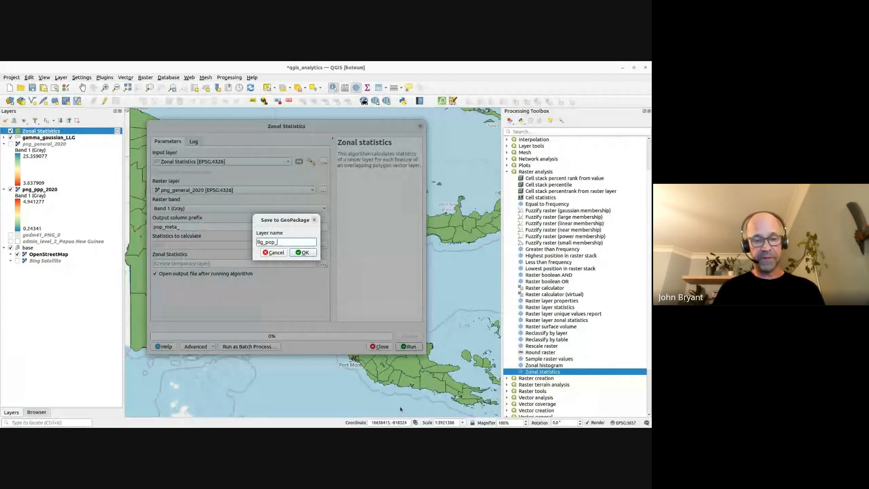
type("estimates")
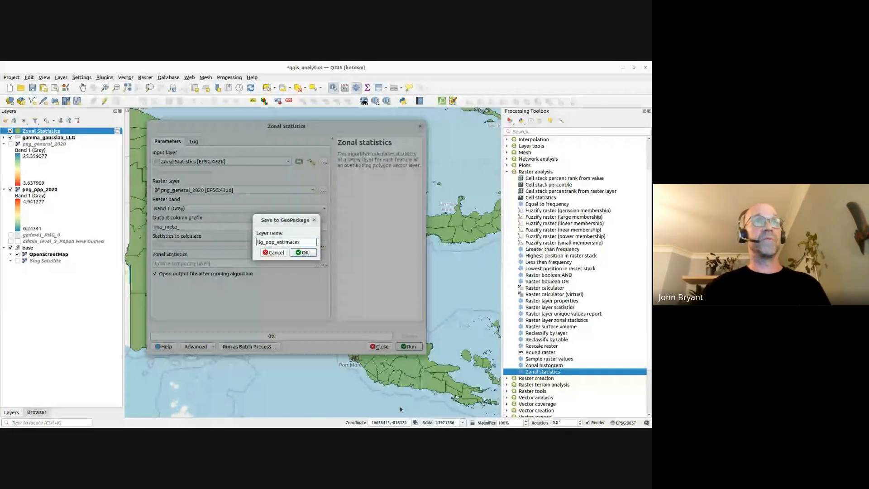
left_click(304, 253)
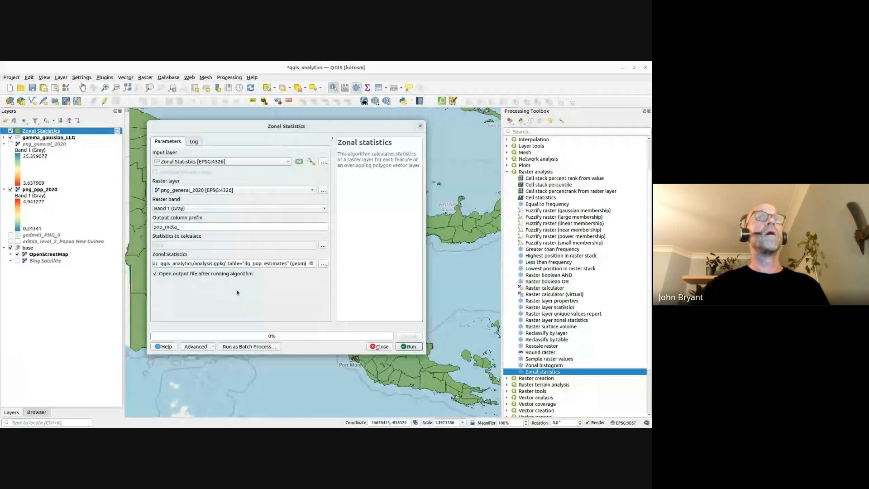
- Run the zonal statistics calculation, close the tool dialog, and hide the earlier Zonal Statistics layer on the map
left_click(416, 349)
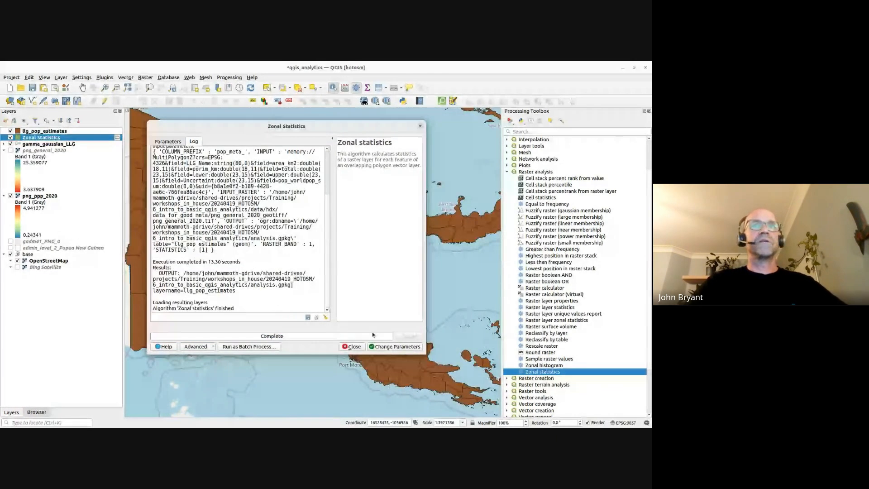
left_click(352, 346)
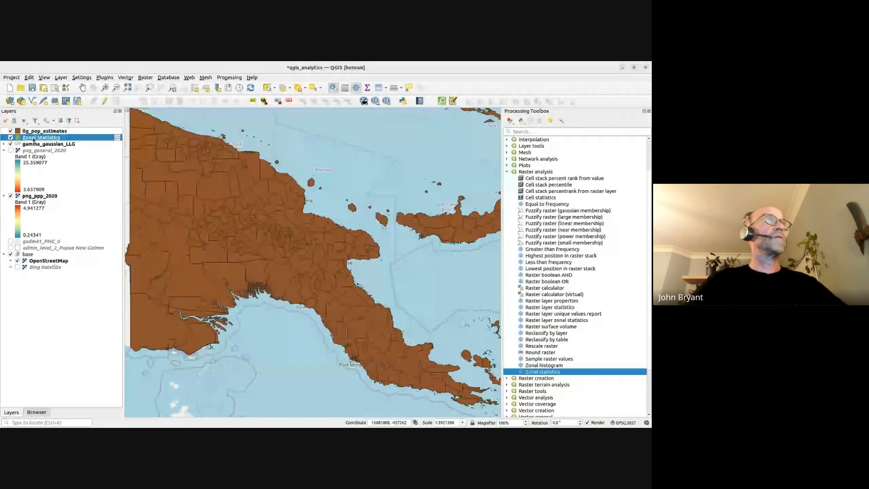
left_click(10, 131)
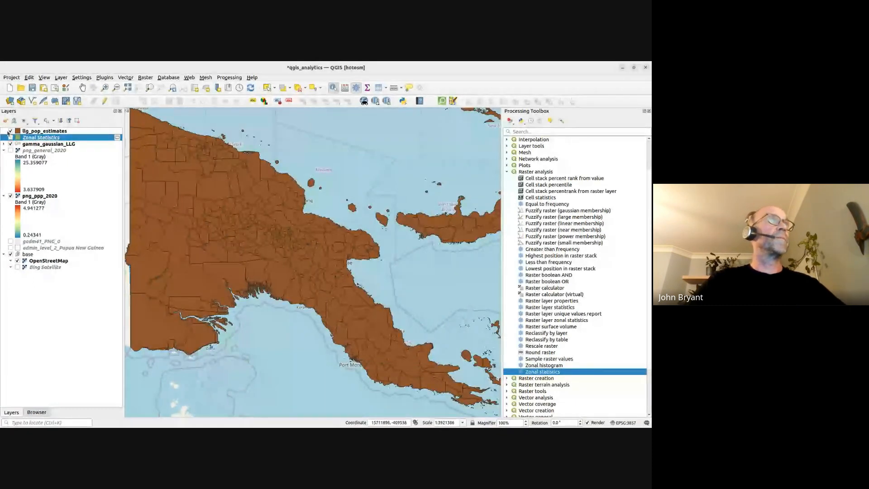
left_click(10, 131)
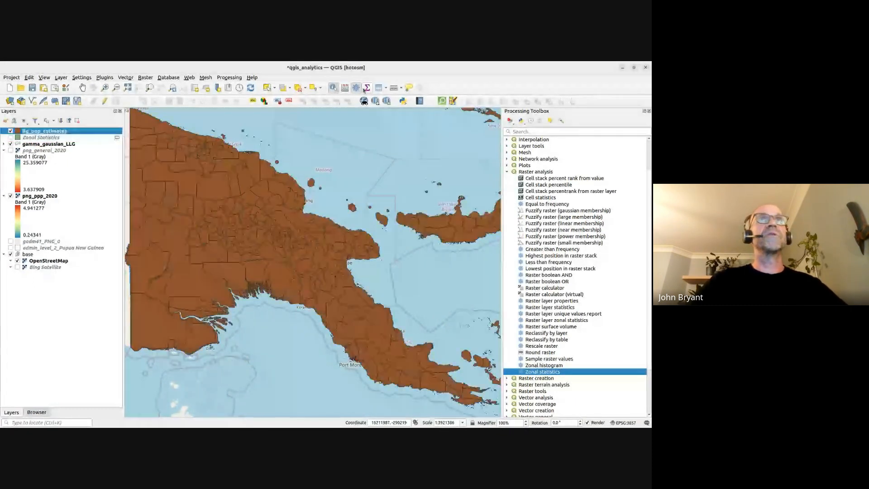
- Display the attribute table of llg_pop_estimates in a widened window and sort it by pop_worldpop_sum and by pop_meta_sum
left_click(379, 87)
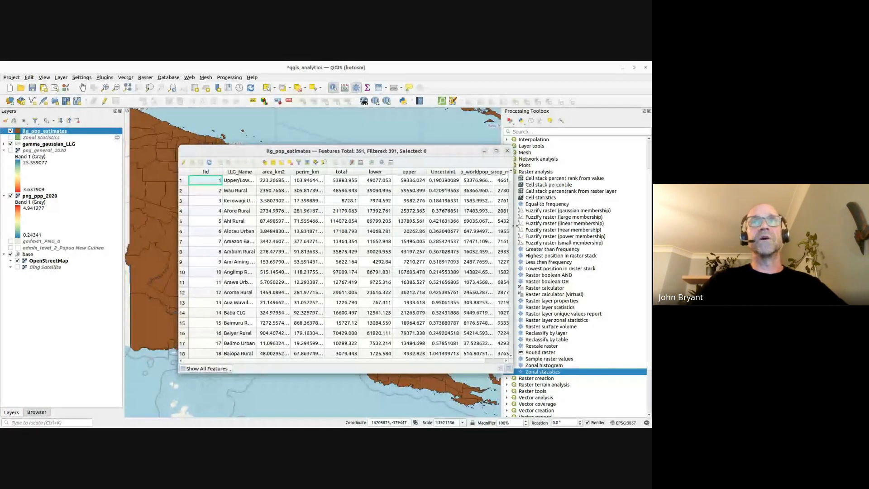
left_click_drag(516, 225, 587, 217)
left_click_drag(494, 172, 510, 171)
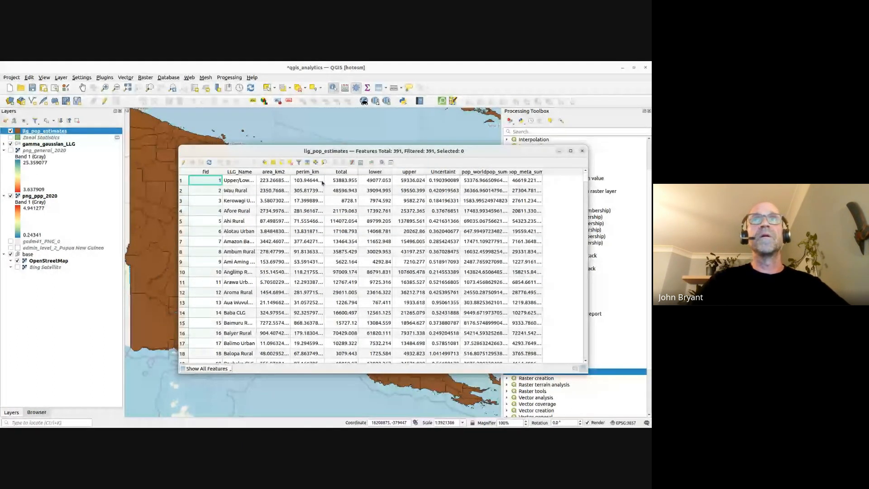
left_click(484, 171)
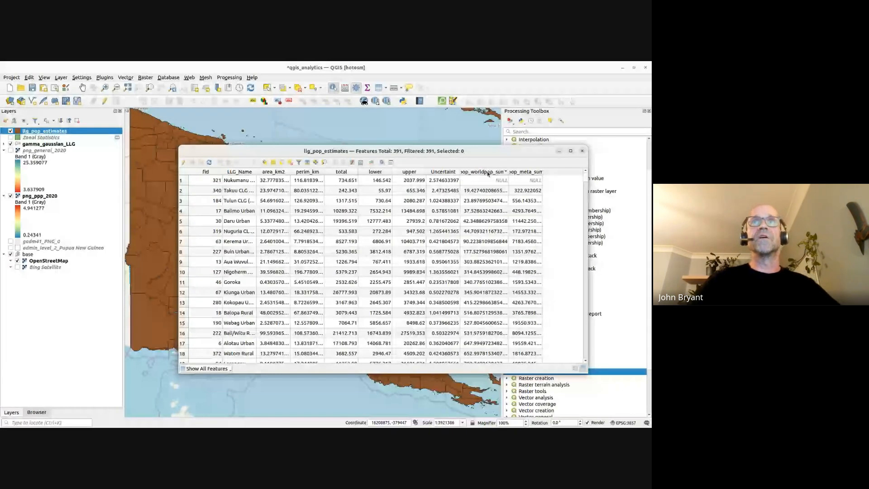
left_click(525, 172)
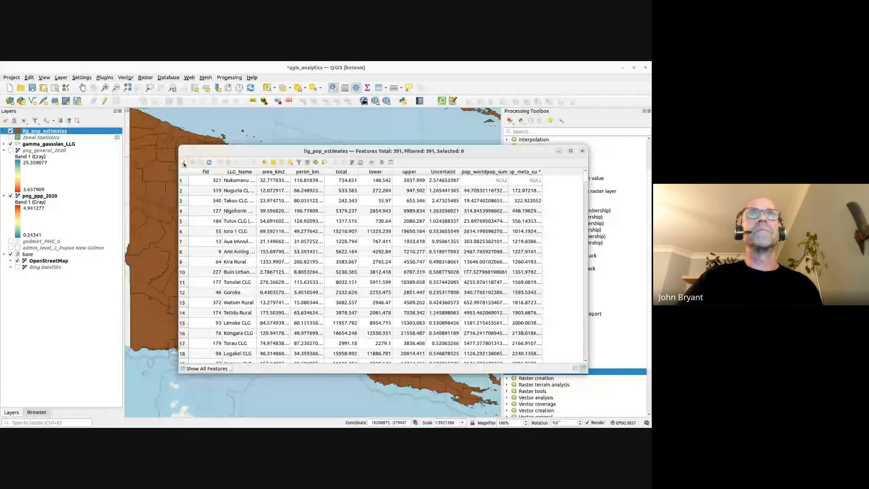
- Hide the fid, area_km2, perim_km, lower, upper and Uncertaint columns, and autosize all remaining columns of the attribute table
left_click(352, 163)
left_click(302, 200)
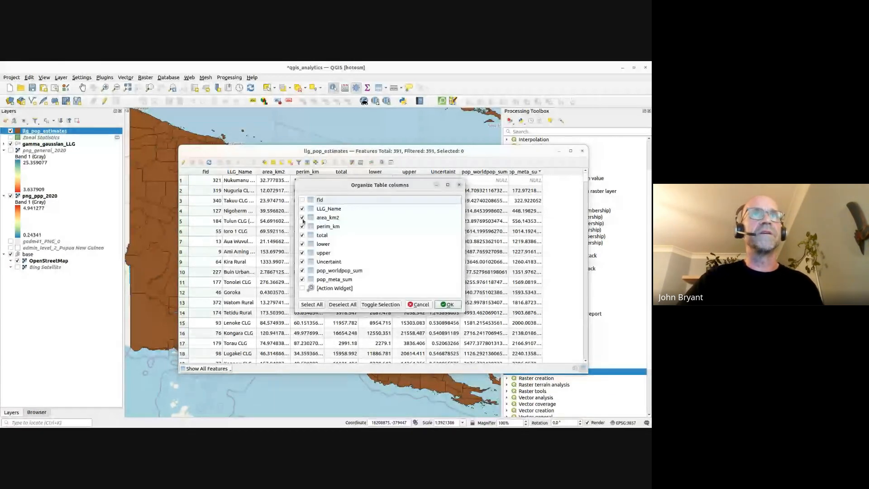
left_click(302, 218)
left_click(302, 226)
left_click(303, 244)
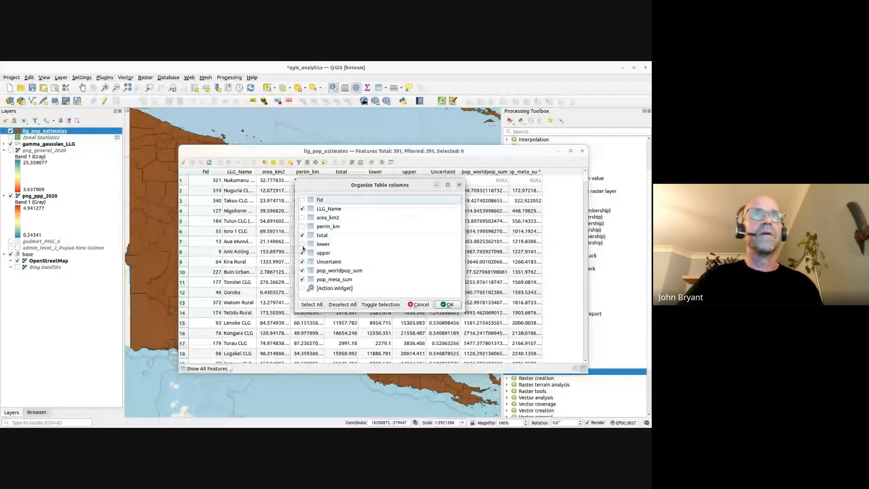
left_click(302, 252)
left_click(303, 262)
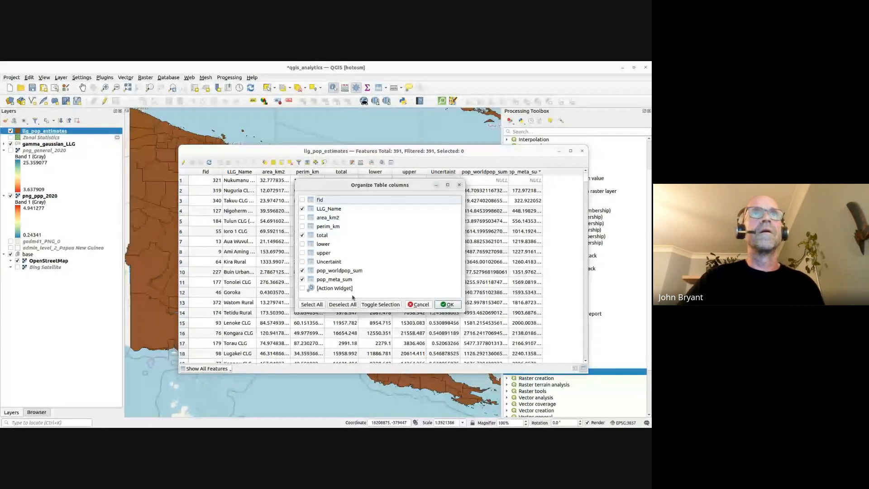
left_click(447, 304)
right_click(337, 172)
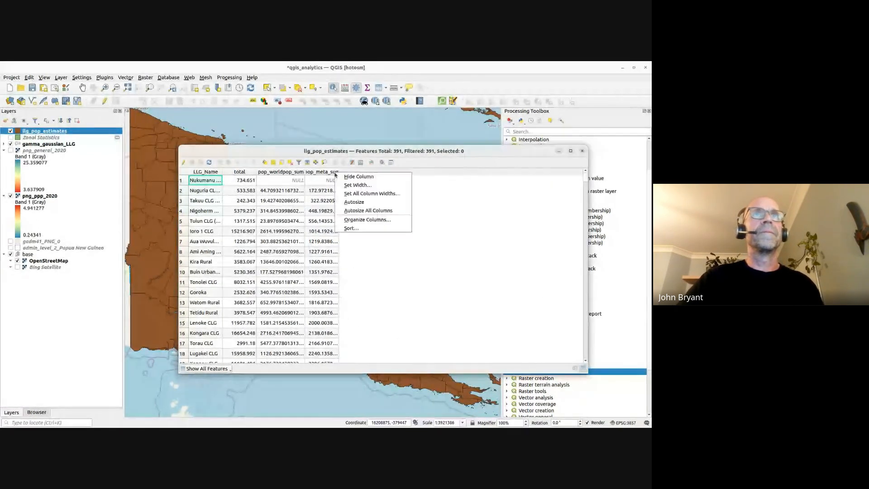
left_click(358, 211)
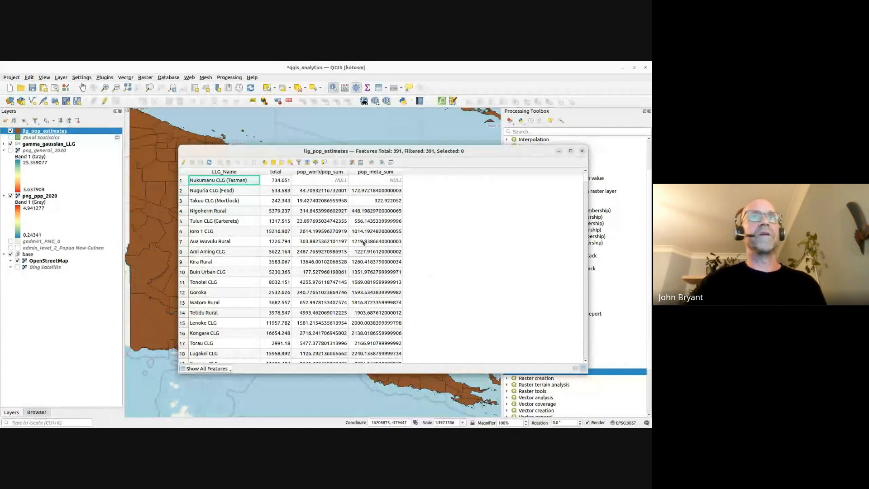
- Review the rows and sort the table by pop_meta_sum in descending order, then back in ascending order
scroll(366, 243, "down", 3)
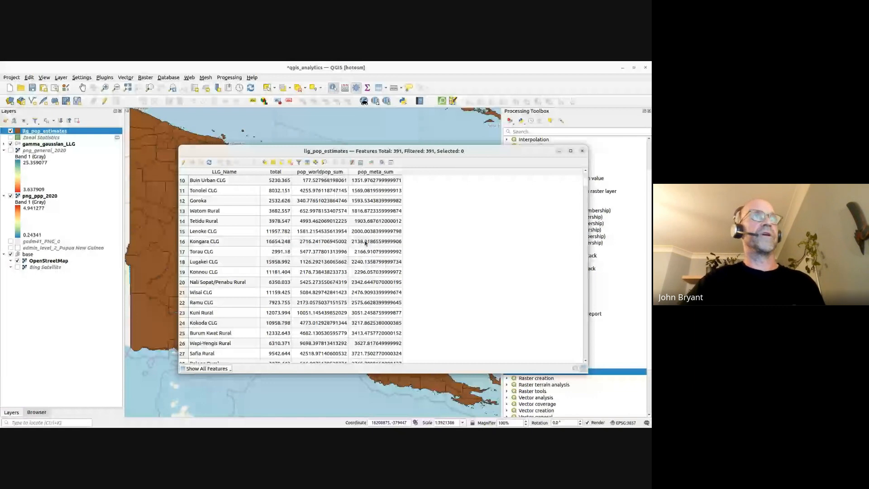
scroll(365, 243, "up", 3)
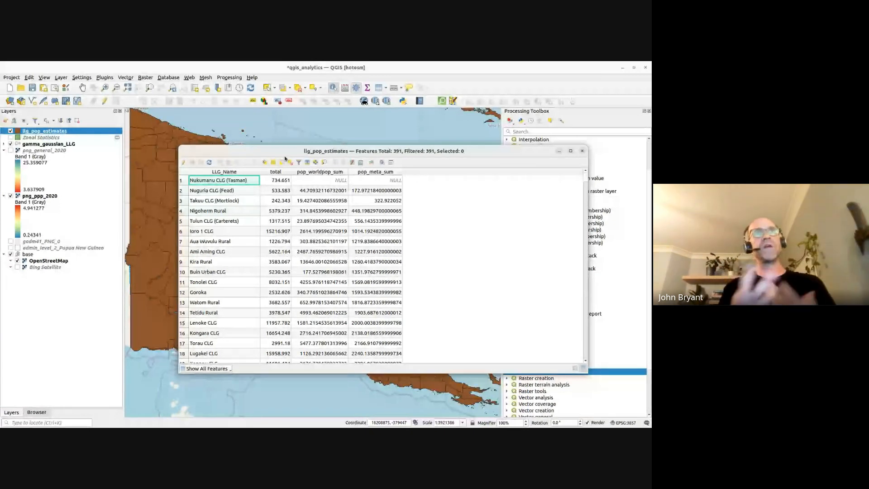
left_click(375, 172)
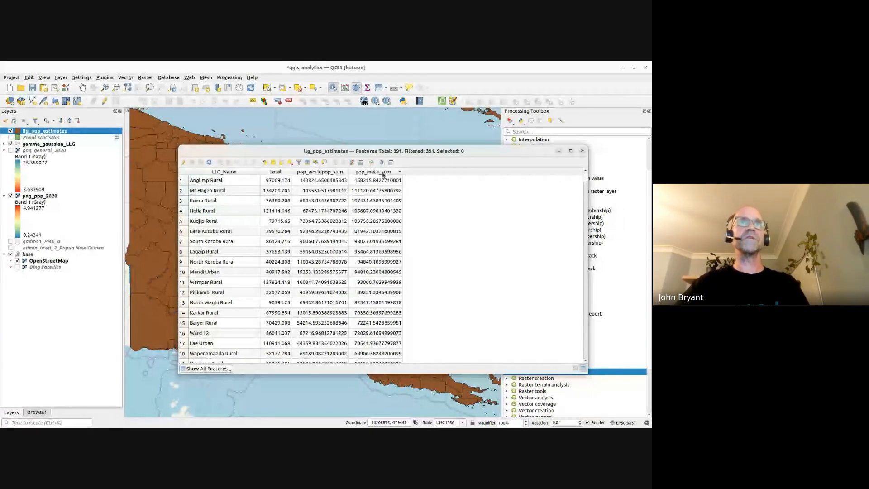
left_click(383, 172)
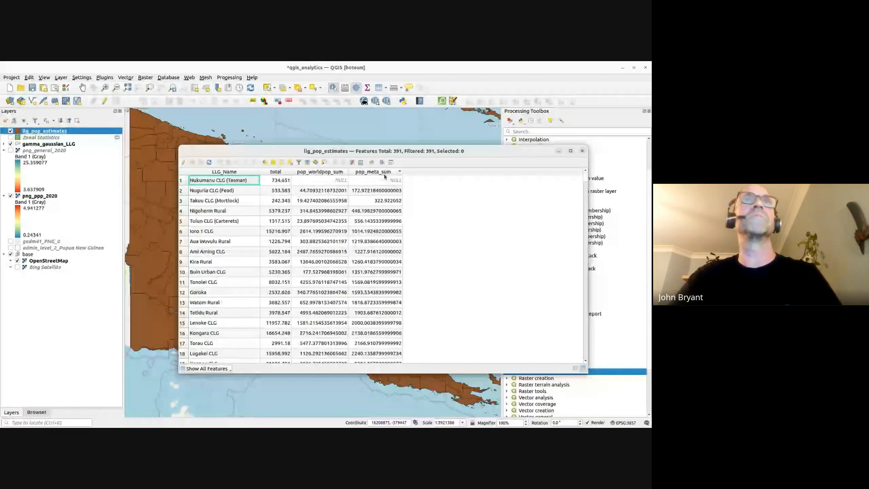
- Compare total, pop_worldpop_sum and pop_meta_sum for individual LLGs such as Mt Bosavi Rural, Selepet Rural and Wau/Bulolo Urban, and close the table
left_click(181, 193)
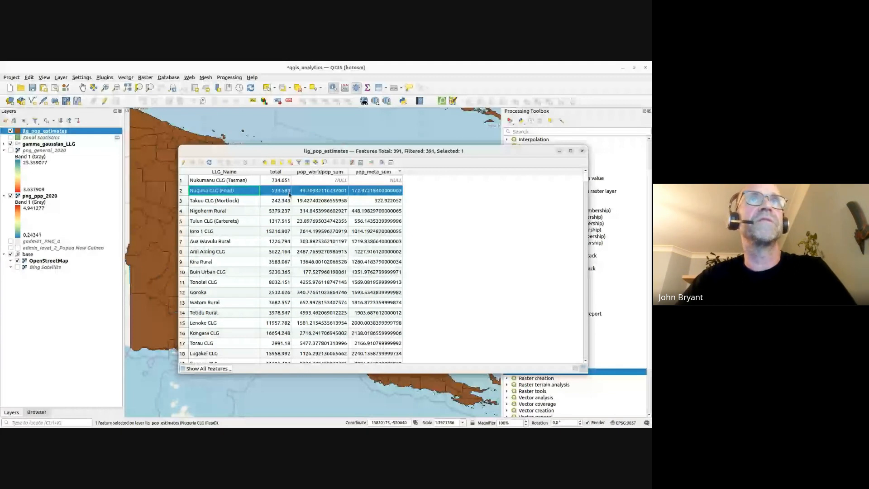
left_click_drag(586, 177, 586, 186)
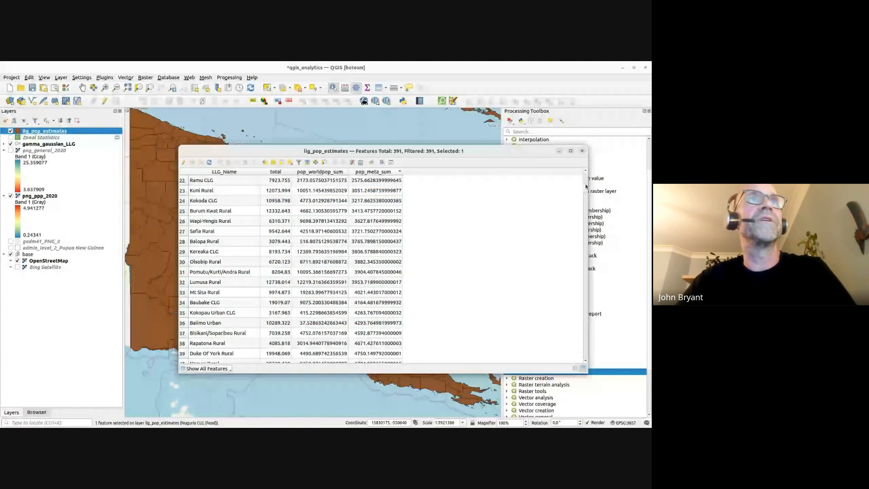
scroll(181, 232, "down", 20)
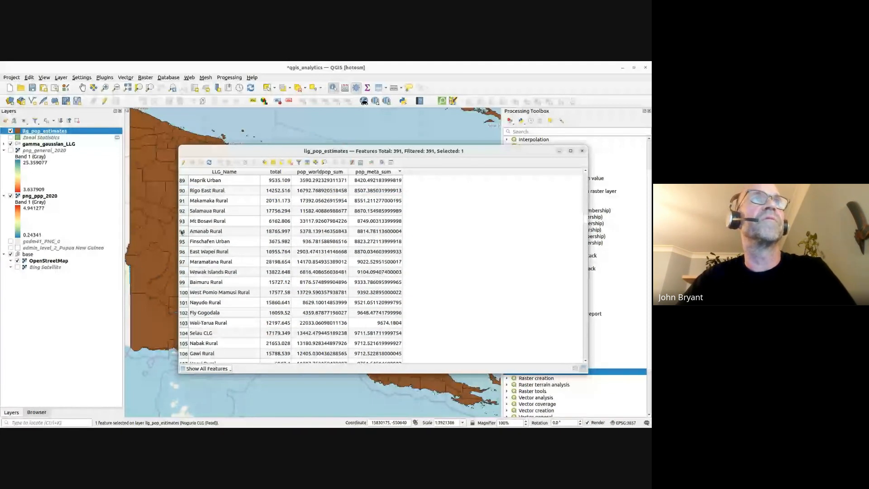
left_click(182, 221)
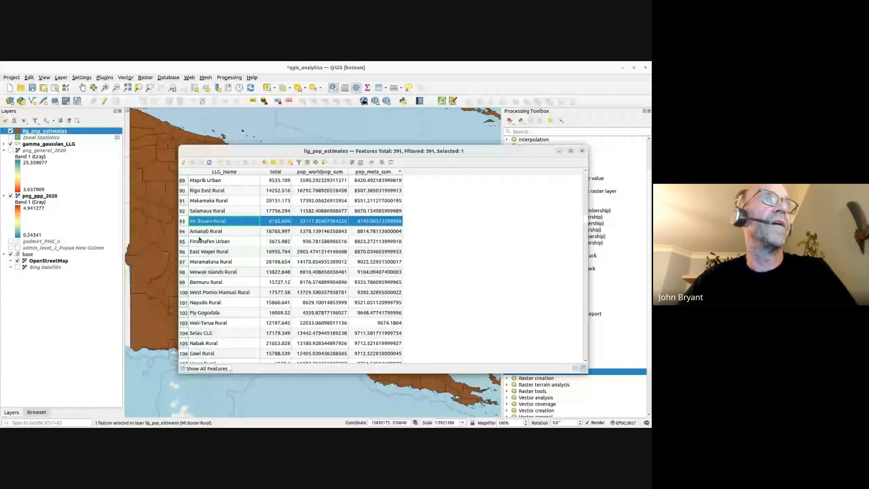
scroll(199, 239, "down", 12)
left_click(183, 261)
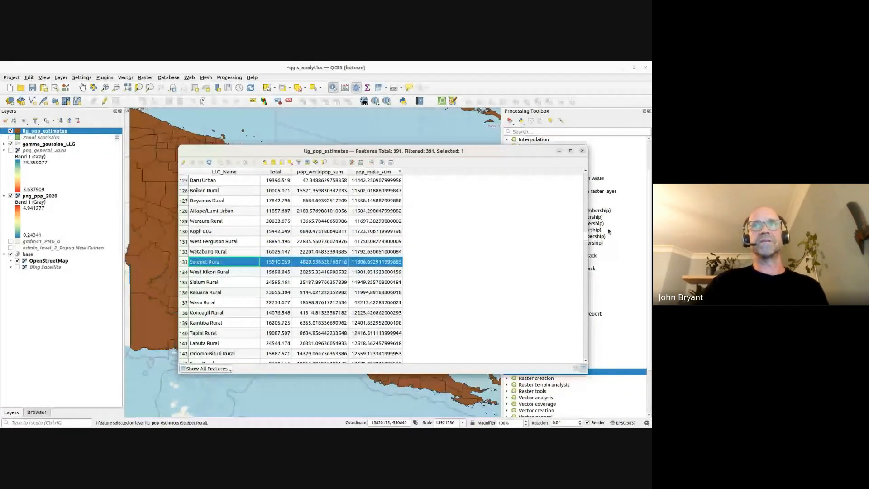
scroll(290, 267, "down", 20)
left_click(183, 271)
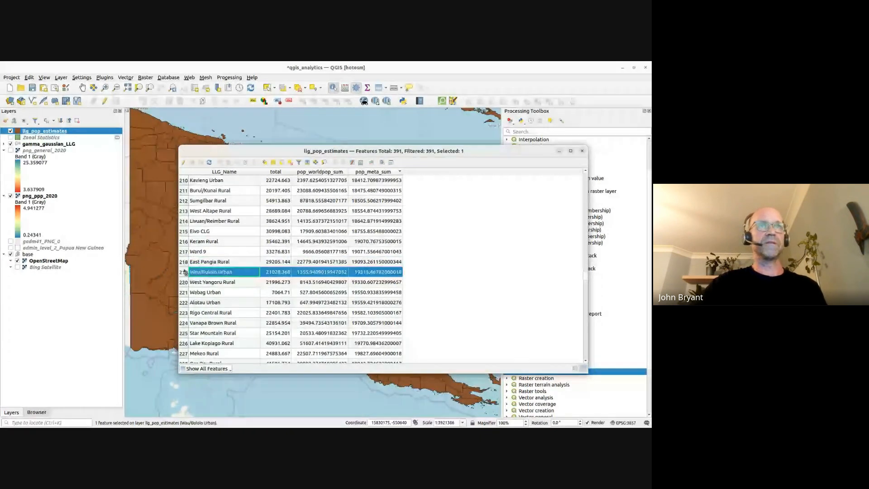
left_click_drag(585, 276, 585, 305)
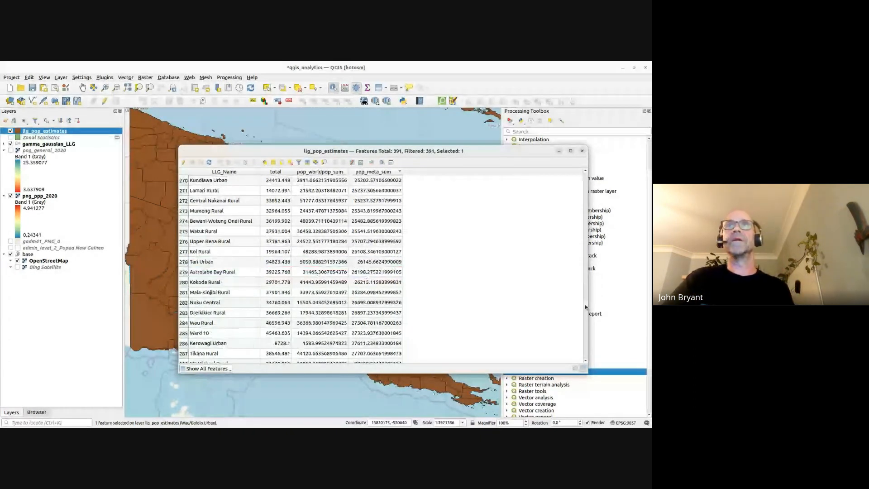
left_click(582, 151)
- Remove the temporary Zonal Statistics layer from the project and save the project
right_click(39, 138)
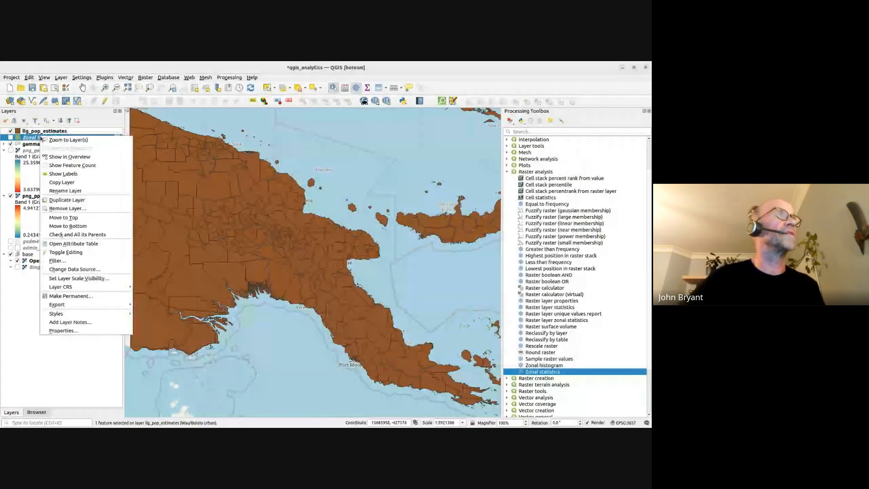
left_click(66, 208)
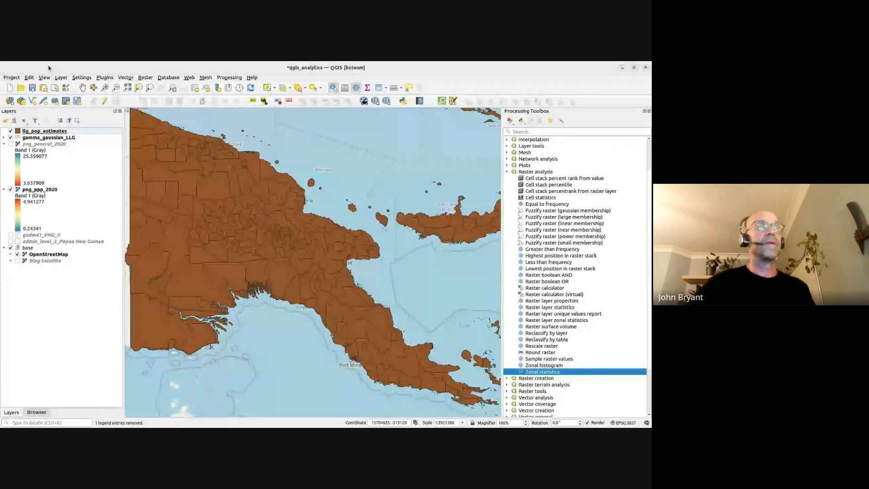
key("ctrl+s")
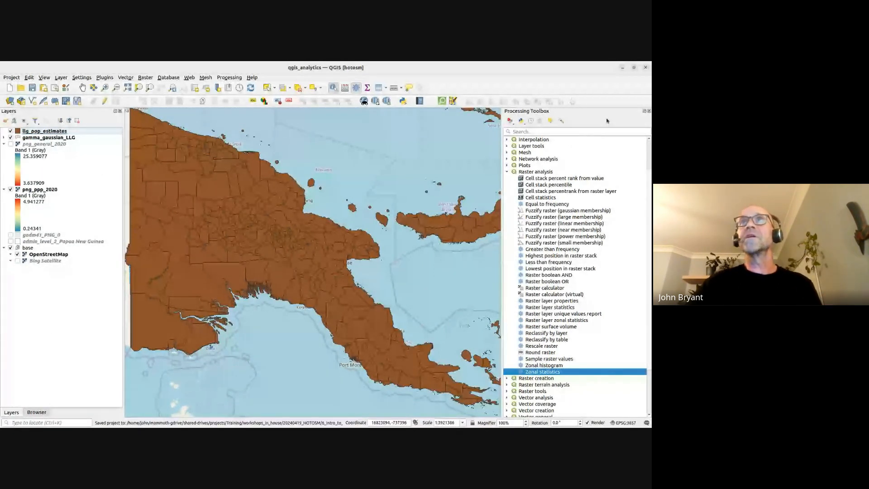
- Style llg_pop_estimates with graduated symbology on the total field in five Equal Count (Quantile) classes, and hide the gamma_gaussian_LLG layer
left_click(649, 111)
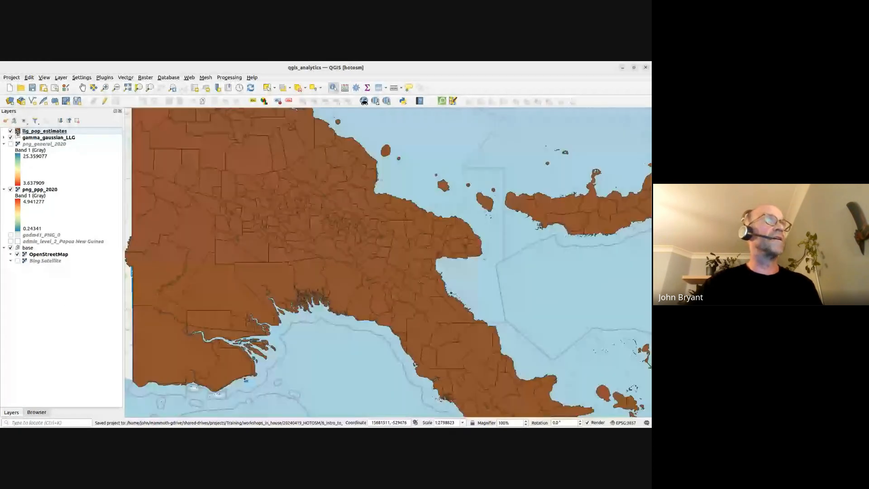
left_click(29, 132)
key("F7")
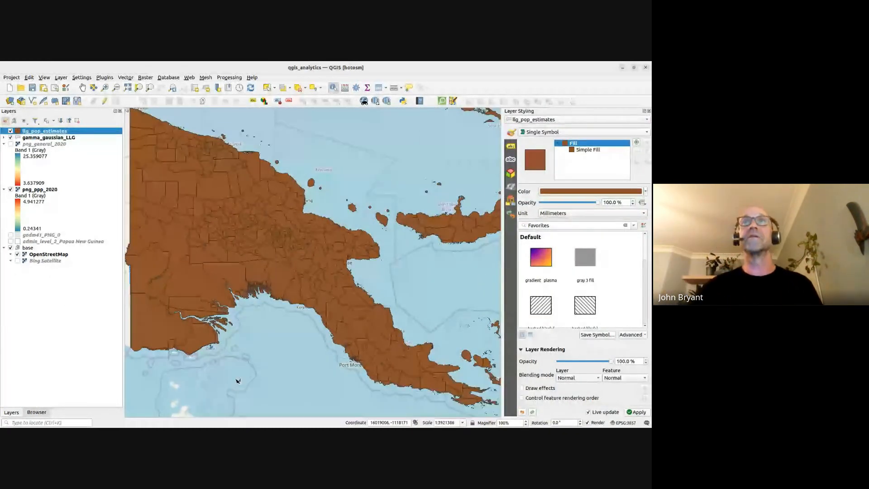
left_click(539, 134)
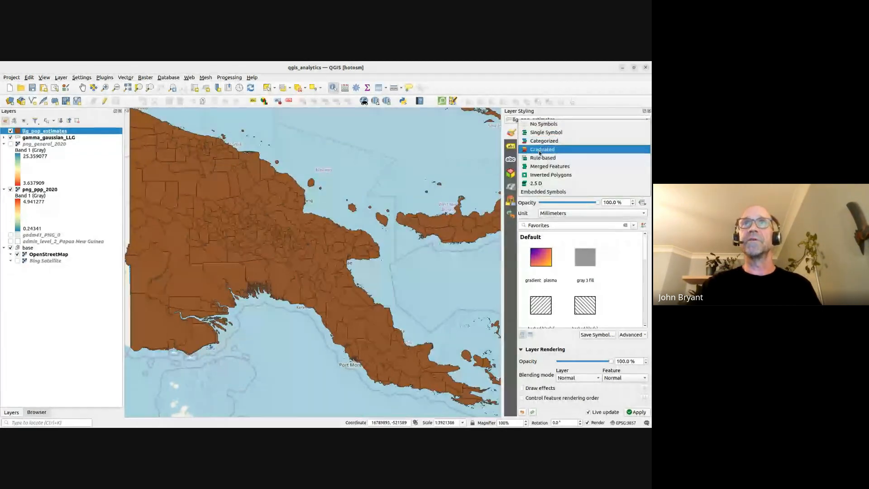
left_click(633, 150)
left_click(633, 142)
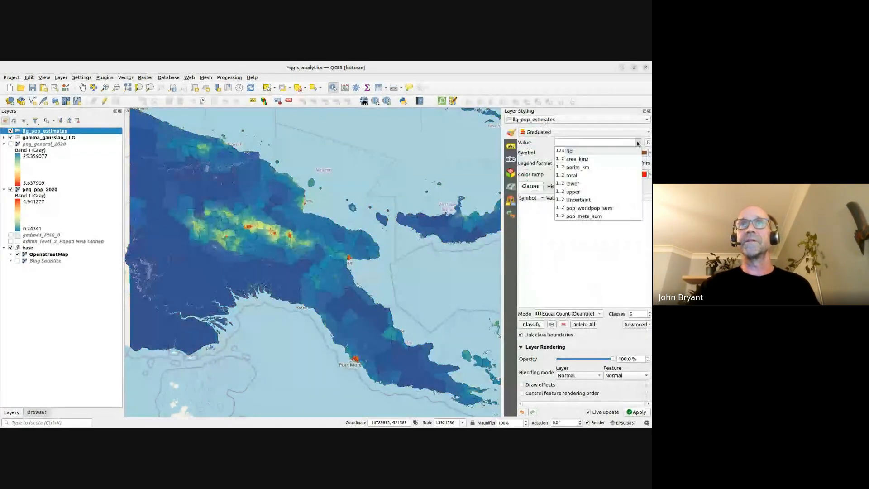
left_click(584, 167)
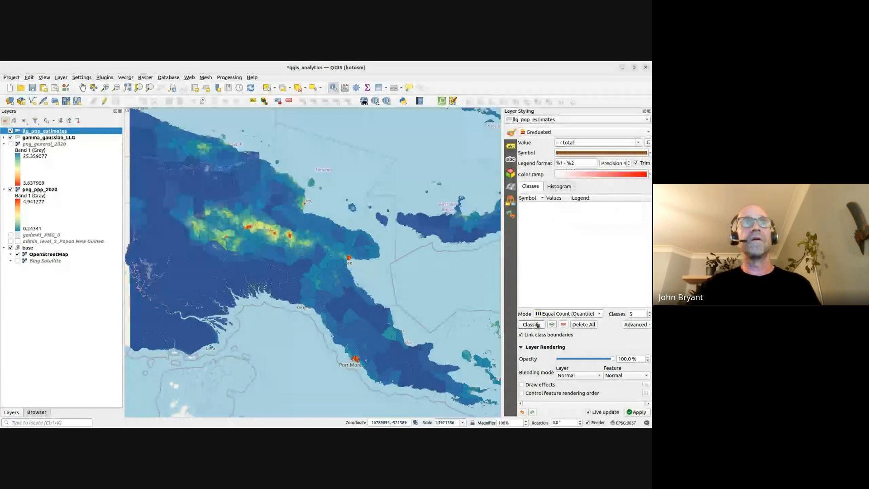
left_click(529, 325)
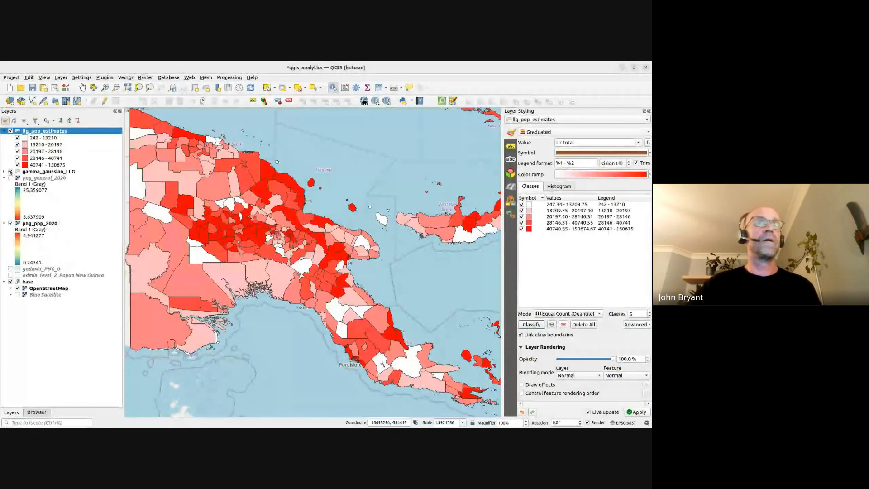
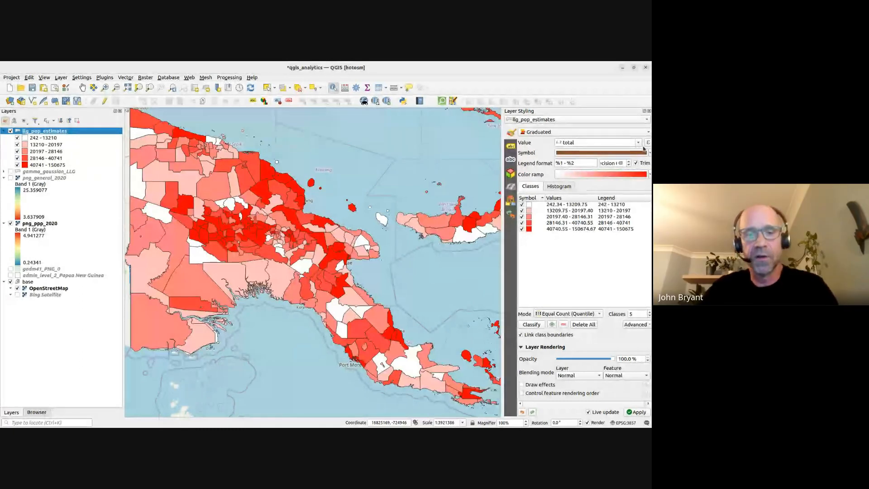
- Examine how the LLG polygons line up with the png_ppp_2020 raster cells along the coast, and return to the full extent of llg_pop_estimates
mouse_move(642, 155)
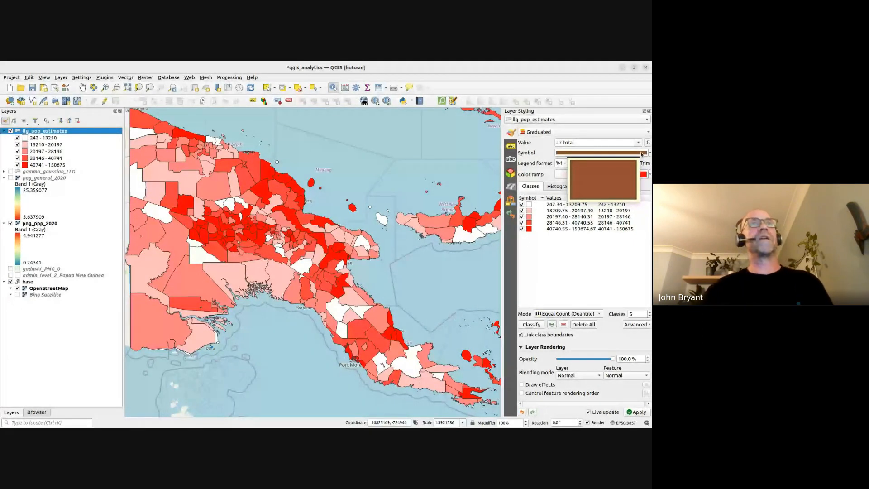
scroll(358, 219, "up", 6)
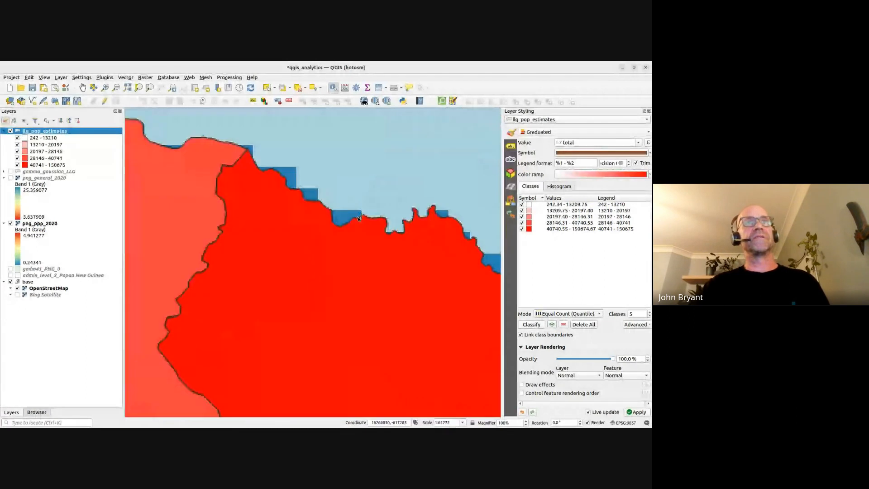
scroll(358, 219, "up", 2)
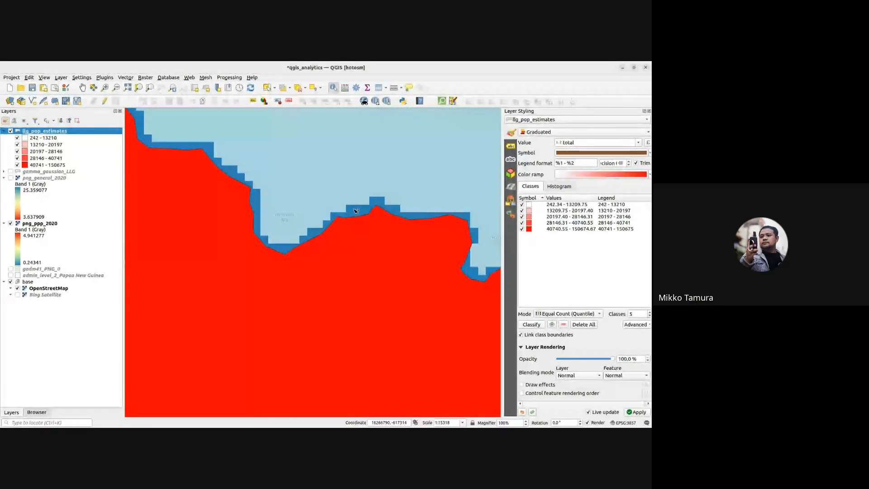
scroll(268, 245, "down", 6)
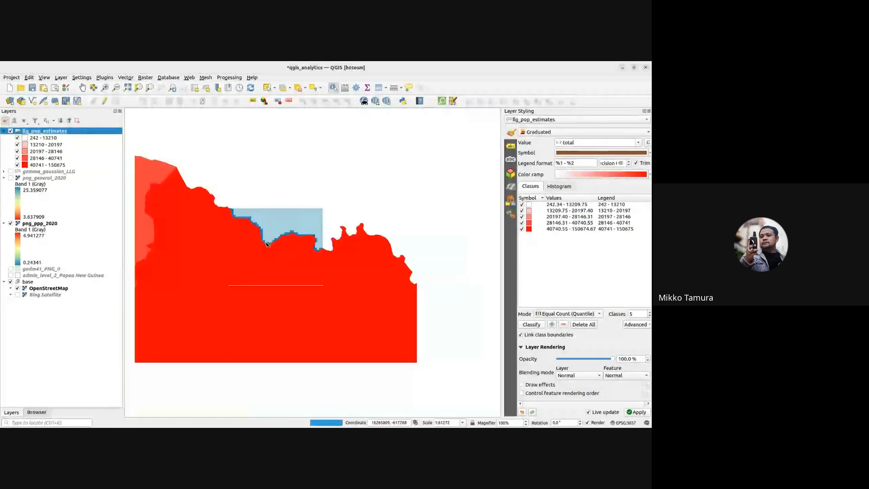
scroll(268, 245, "down", 3)
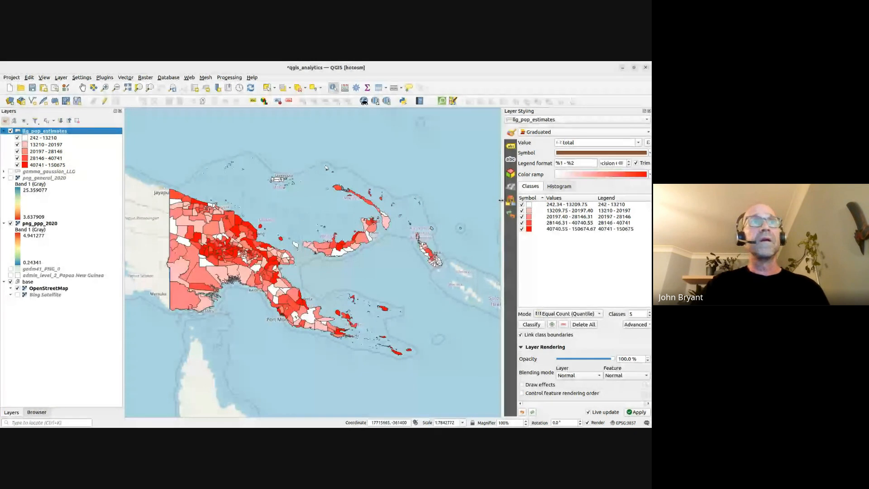
scroll(251, 249, "up", 1)
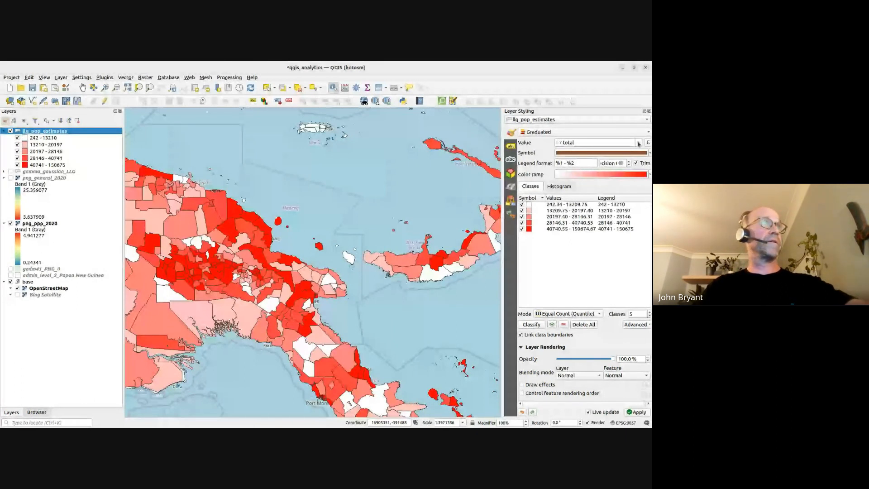
right_click(46, 131)
left_click(59, 135)
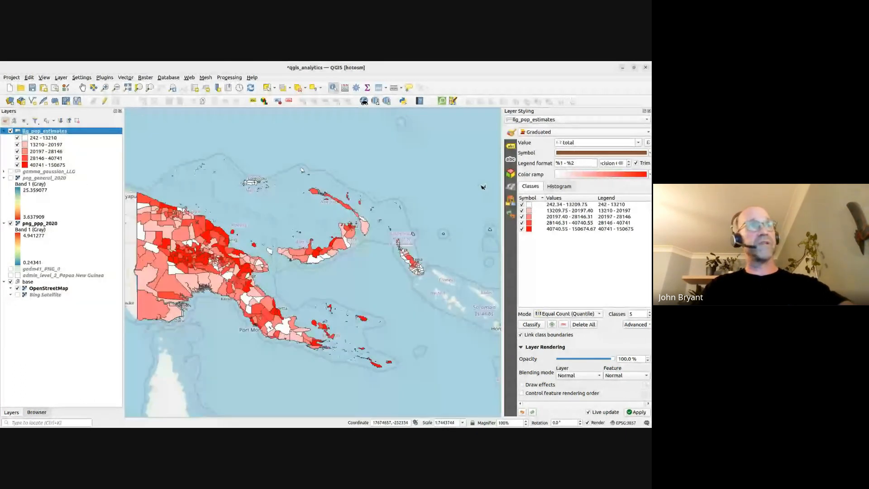
- Reclassify llg_pop_estimates by pop_worldpop_sum and after that by pop_meta_sum, keeping five Equal Count (Quantile) classes
left_click(627, 143)
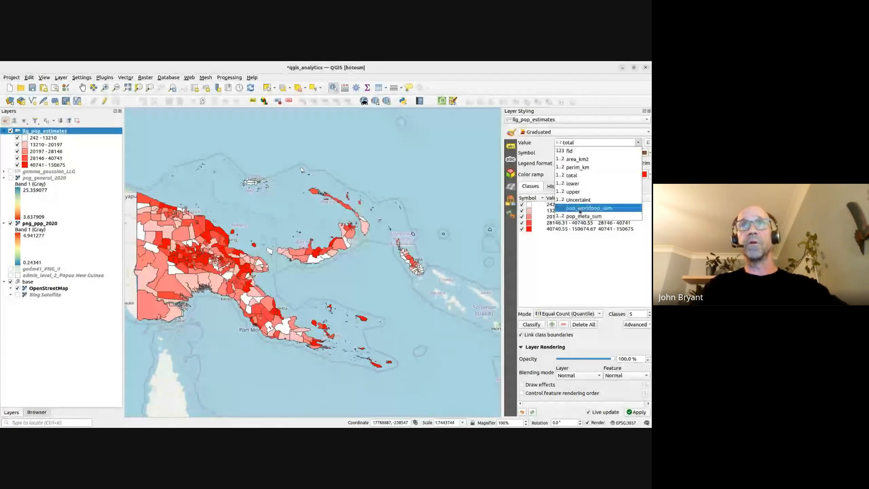
left_click(584, 208)
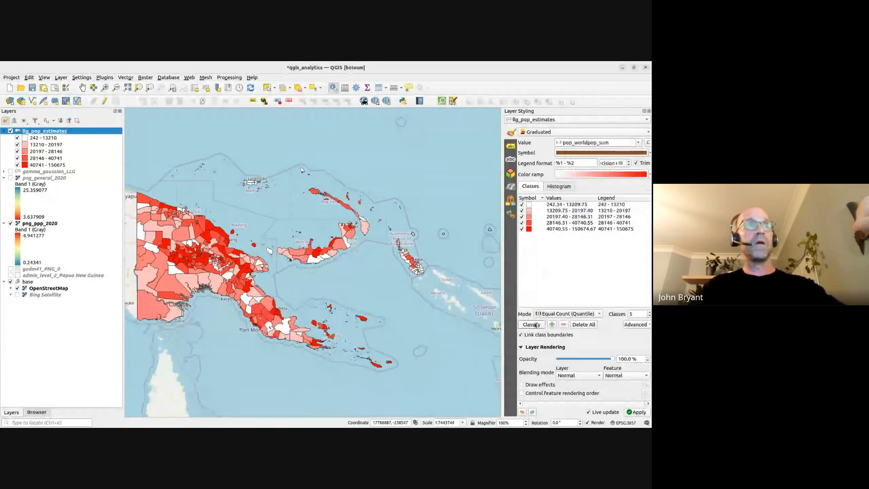
left_click(532, 325)
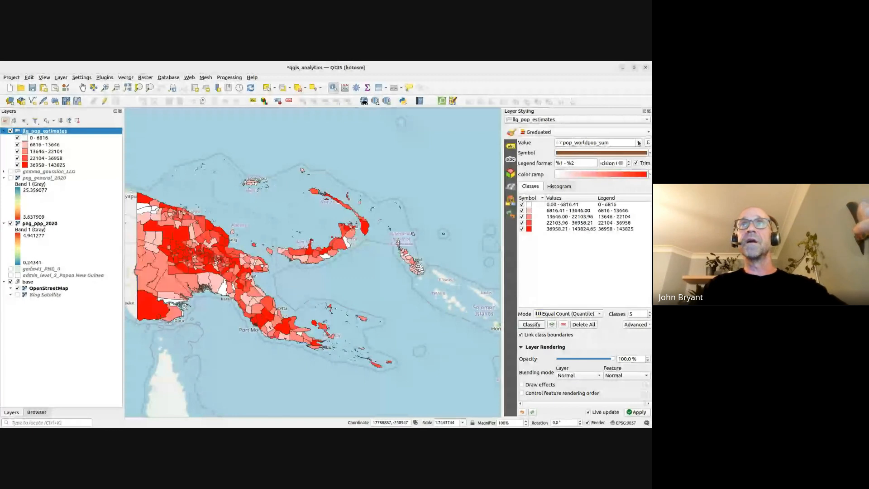
left_click(597, 143)
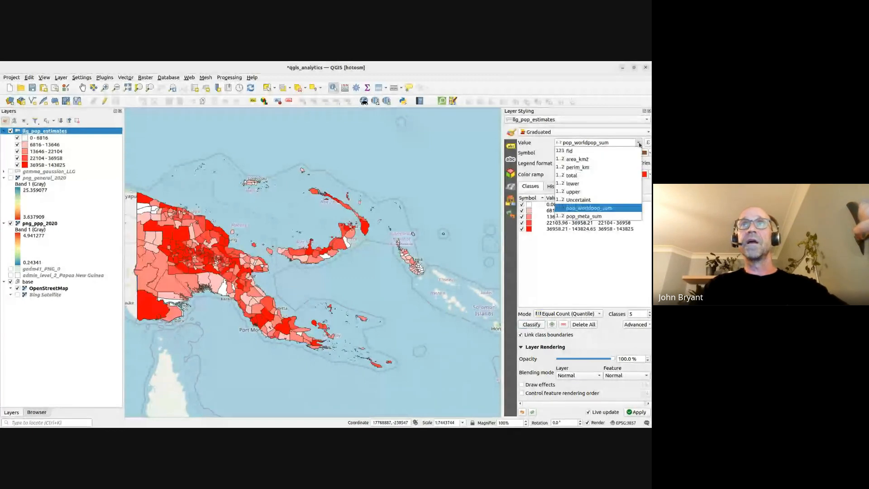
left_click(585, 216)
left_click(531, 324)
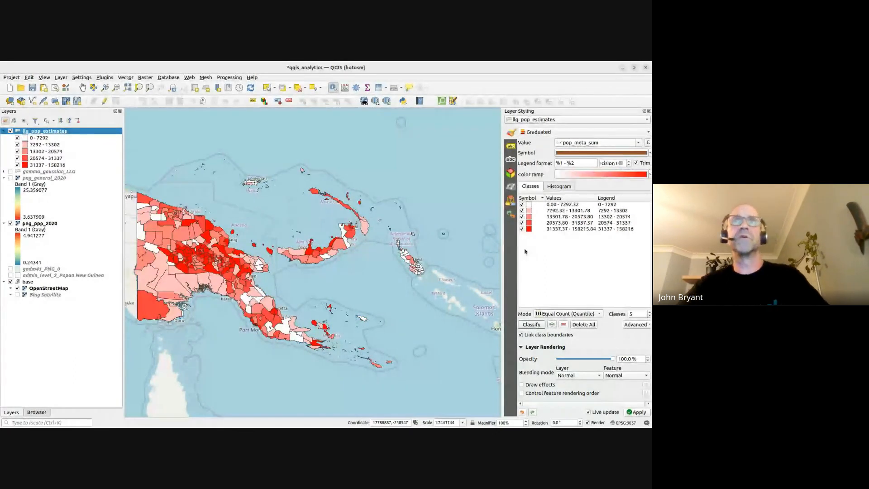
- Use the layer's style history to switch repeatedly between the total and pop_worldpop_sum classifications and compare their spatial patterns
left_click(510, 213)
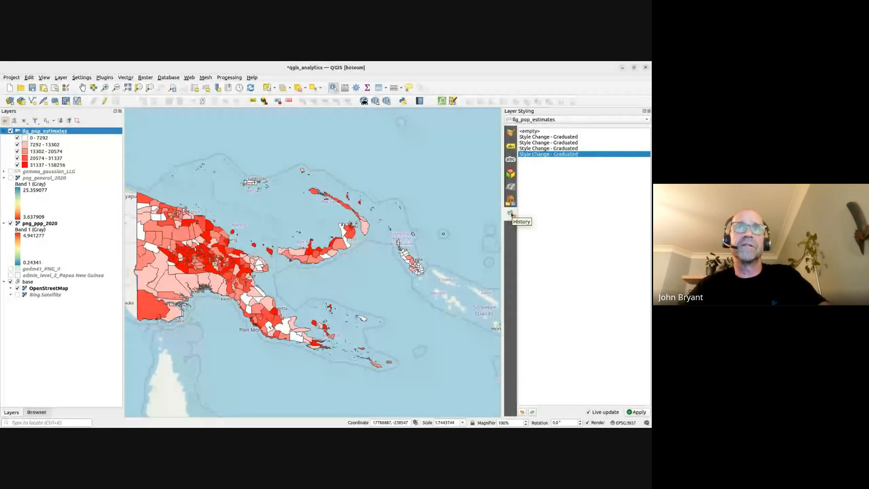
left_click(529, 148)
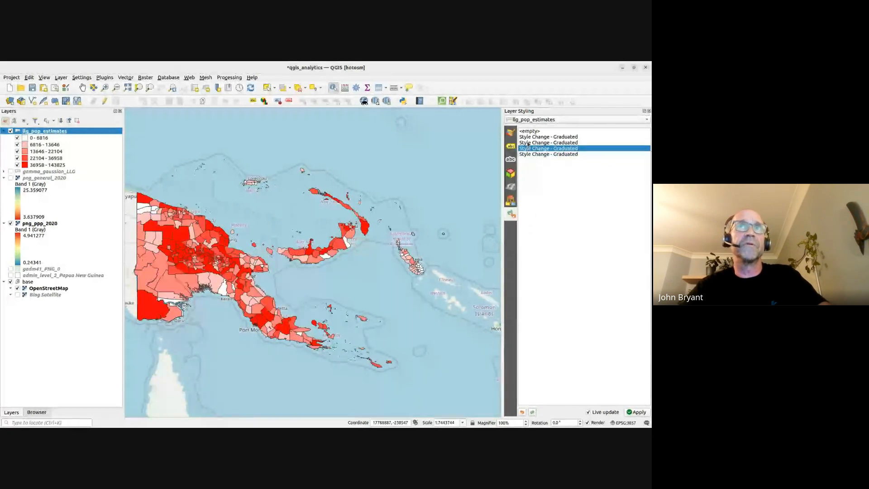
left_click(528, 142)
left_click(527, 148)
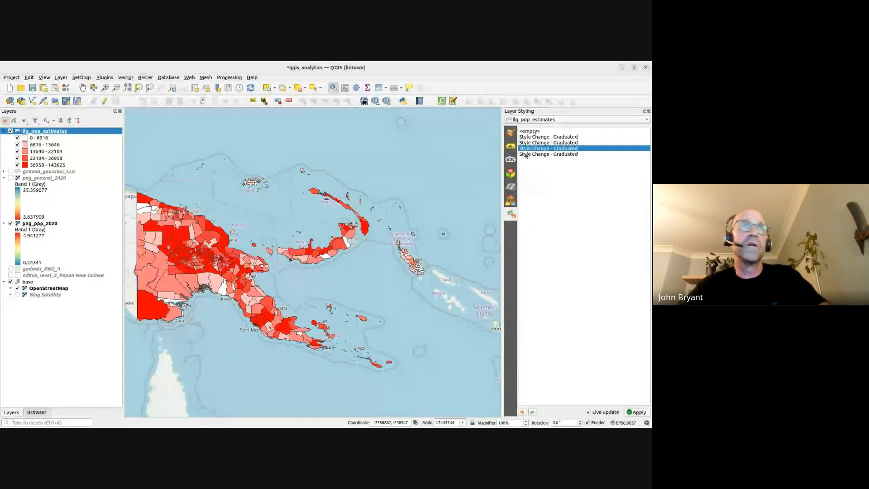
left_click(525, 154)
left_click(526, 148)
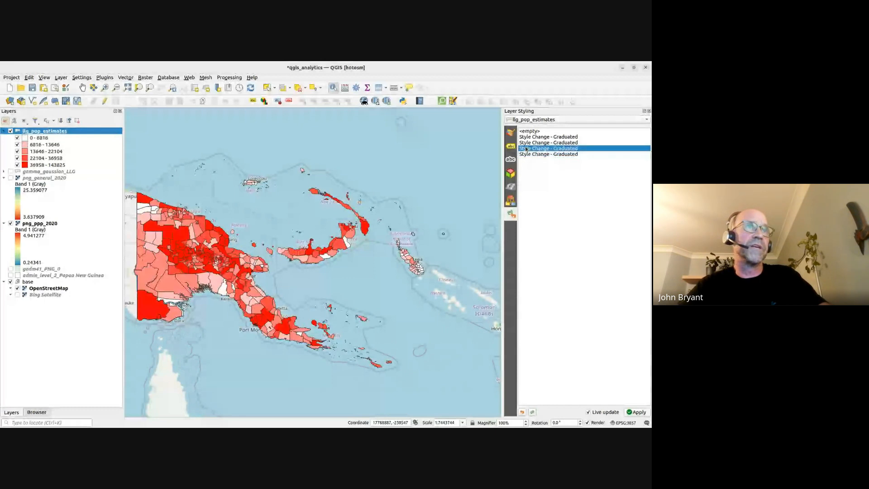
left_click(527, 143)
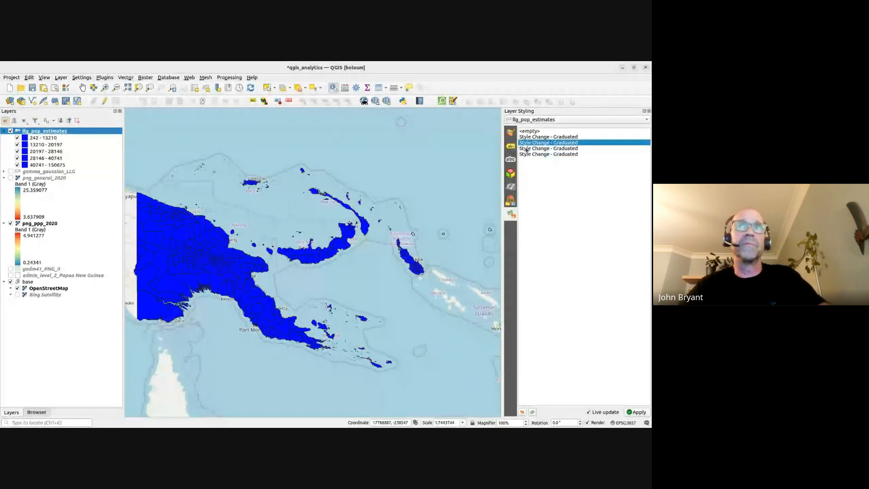
left_click(527, 148)
left_click(526, 143)
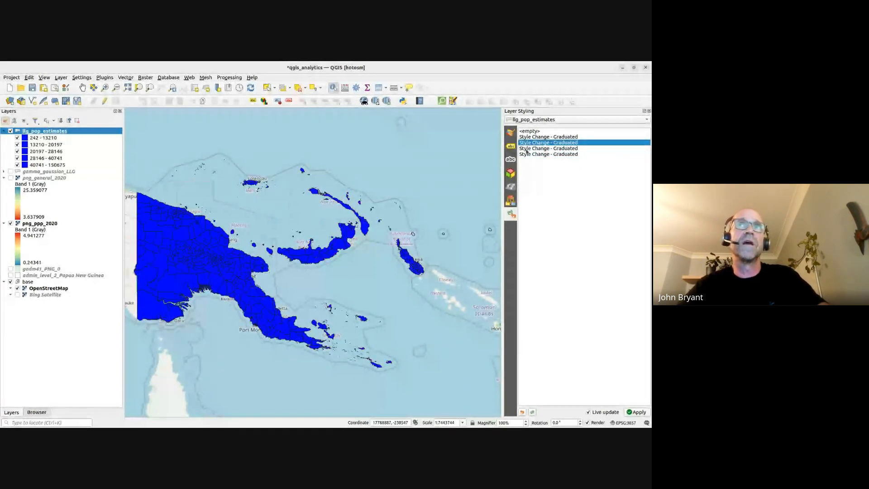
left_click(527, 149)
left_click(527, 143)
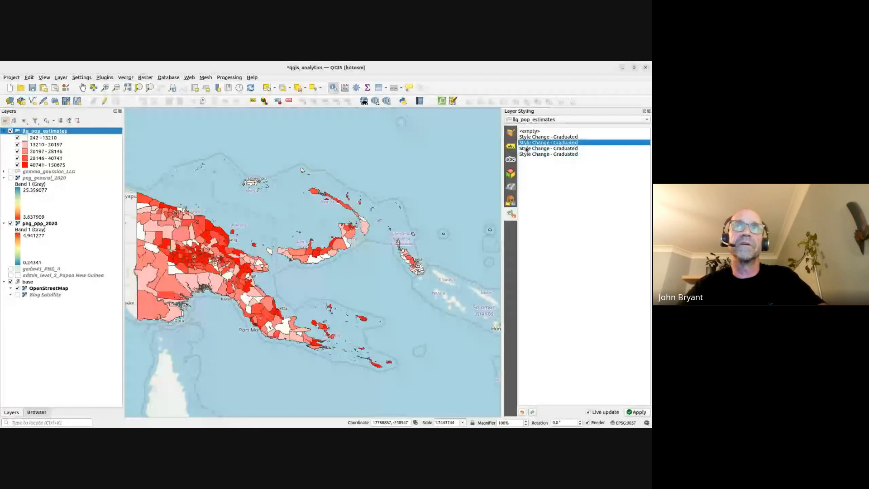
left_click(526, 149)
left_click(526, 143)
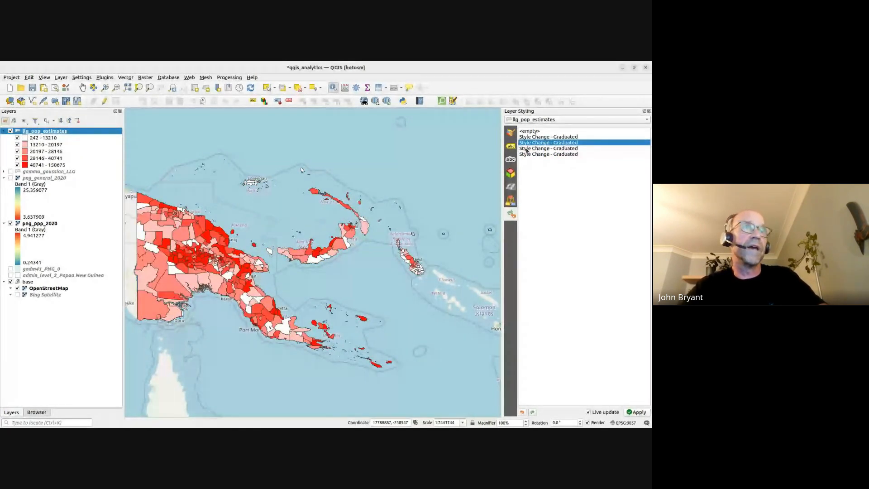
left_click(526, 148)
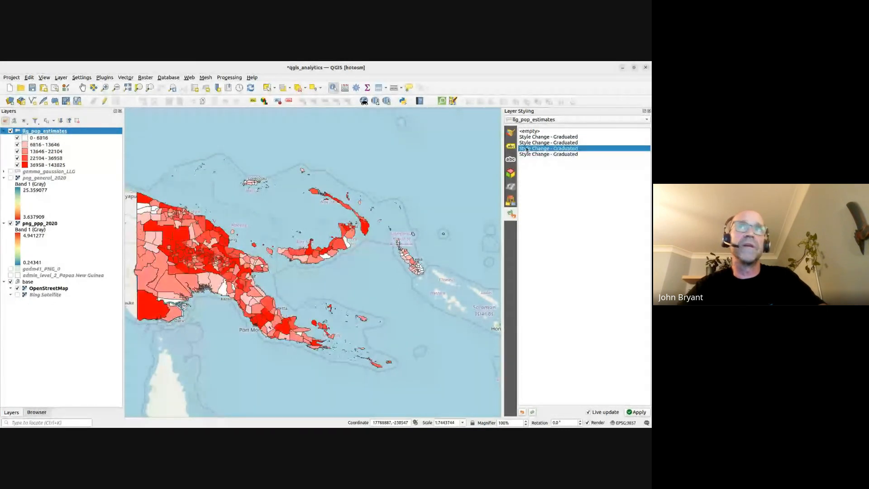
left_click(526, 143)
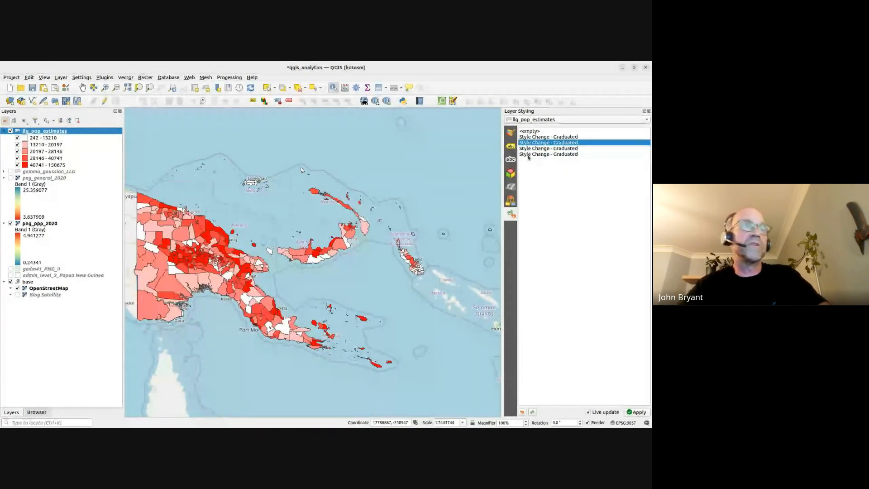
- Compare the pop_meta_sum classification with the total and pop_worldpop_sum ones through the style history, ending on the pop_meta_sum style
left_click(528, 154)
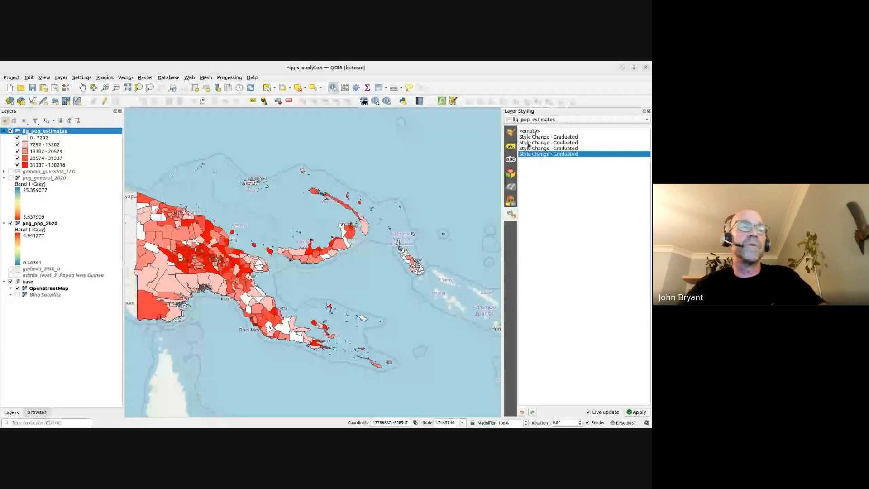
left_click(528, 143)
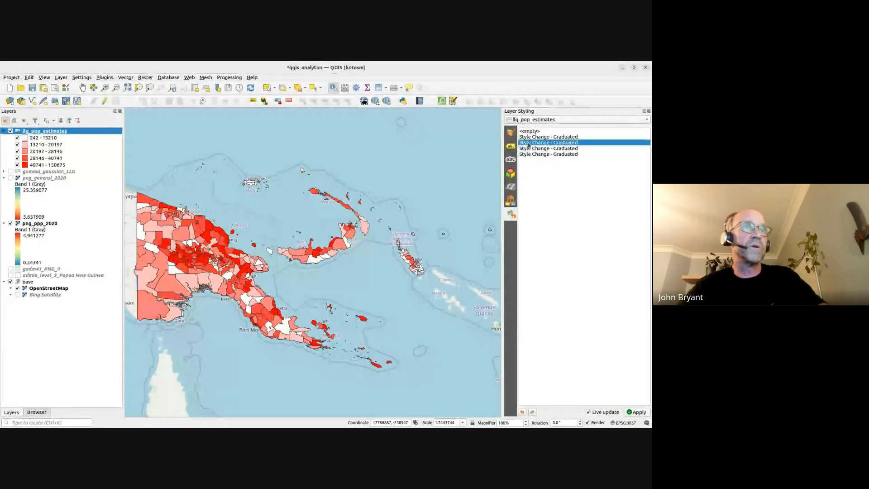
left_click(530, 155)
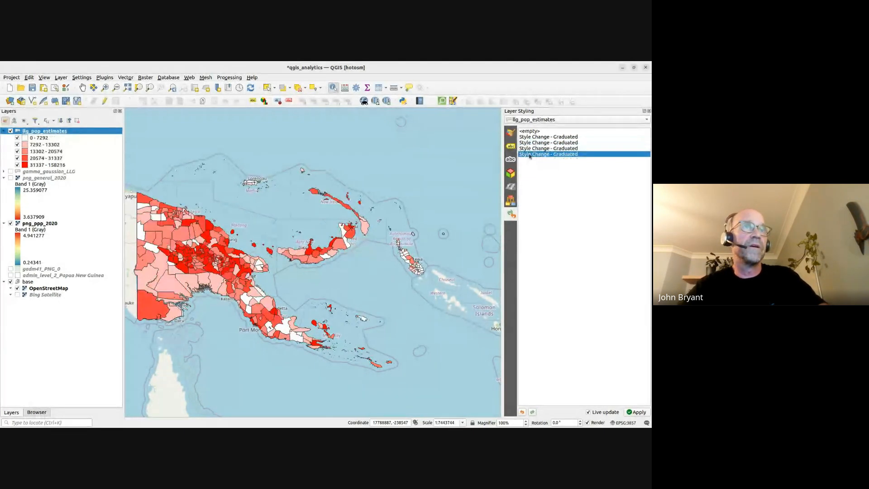
left_click(531, 143)
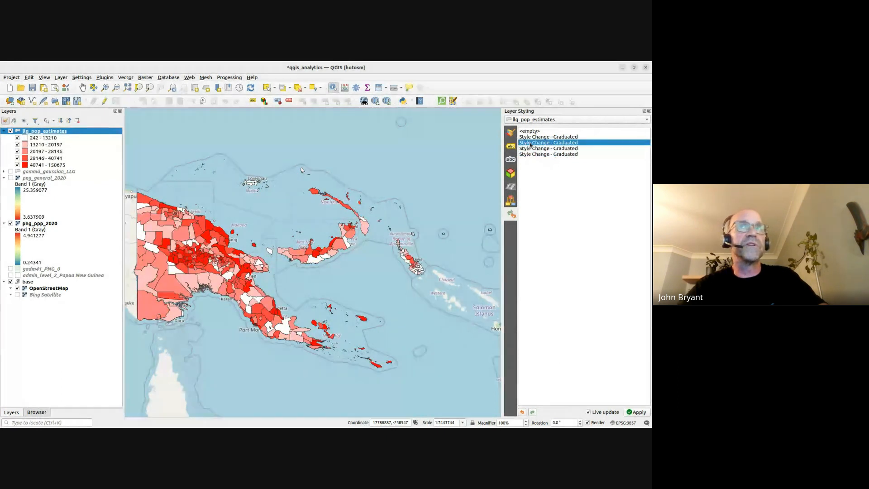
left_click(529, 150)
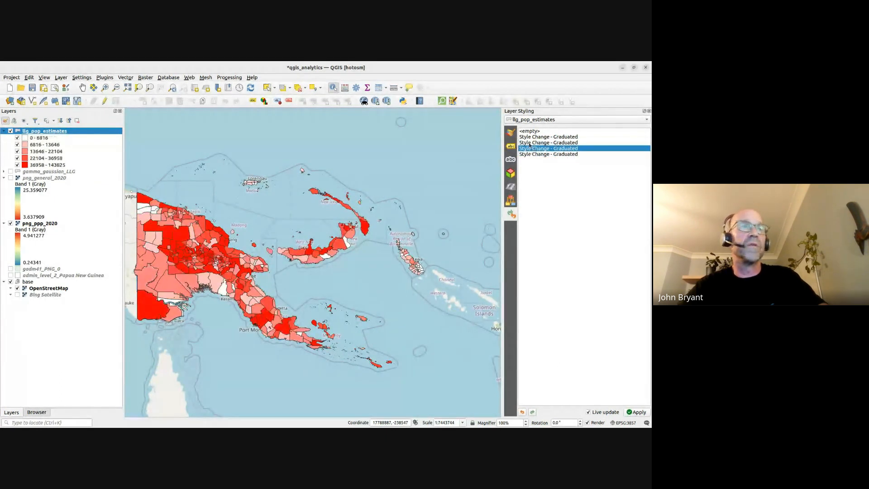
left_click(529, 143)
left_click(529, 155)
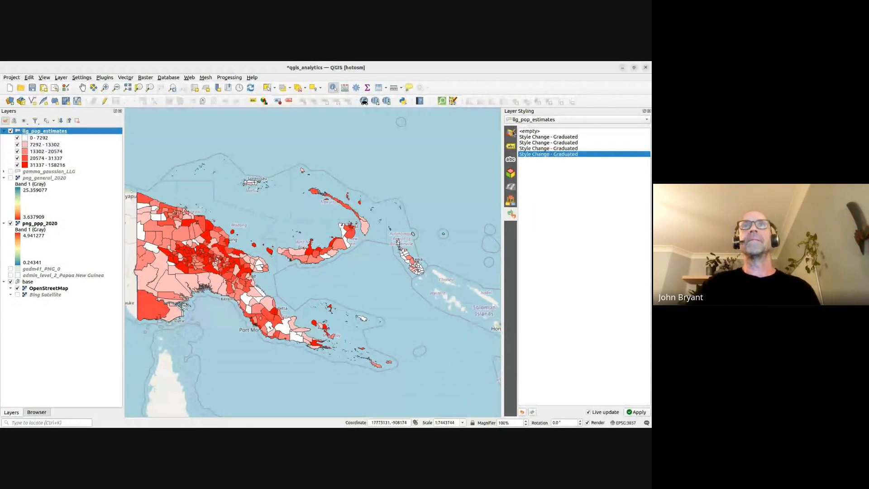
- Close the layer styling panel and install the Data Plotly plugin from the plugin repository
left_click(512, 133)
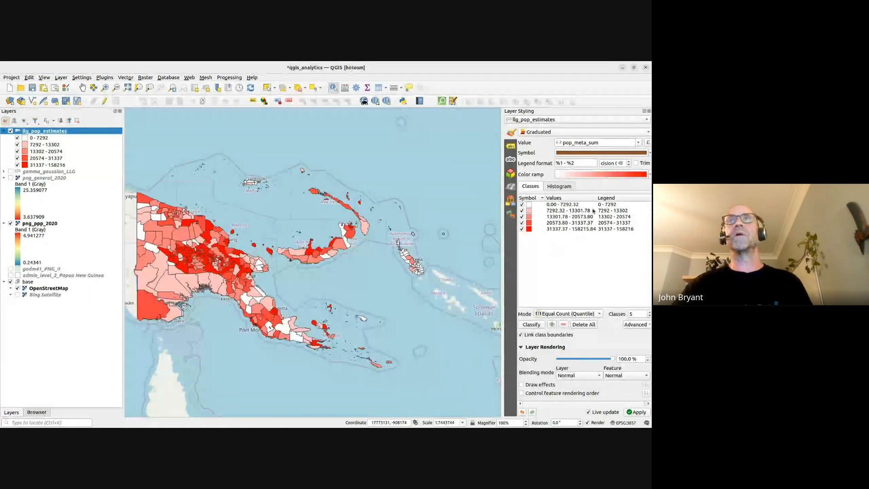
left_click(649, 111)
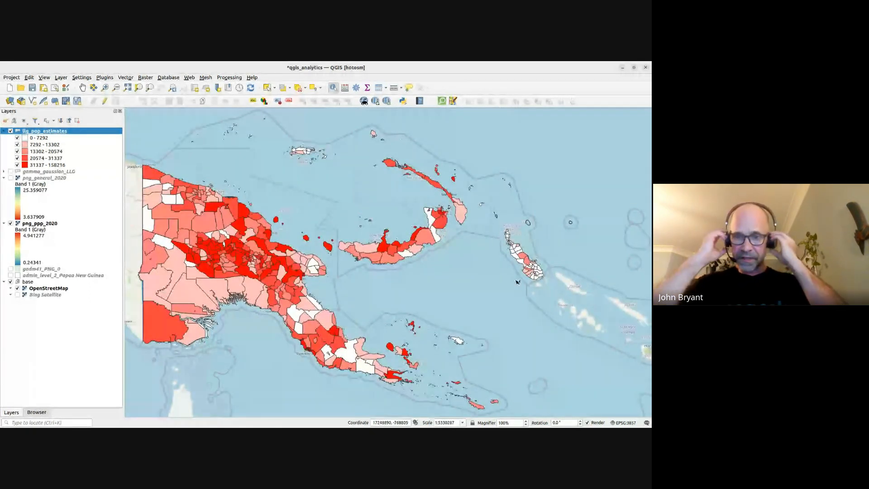
left_click(109, 78)
left_click(112, 85)
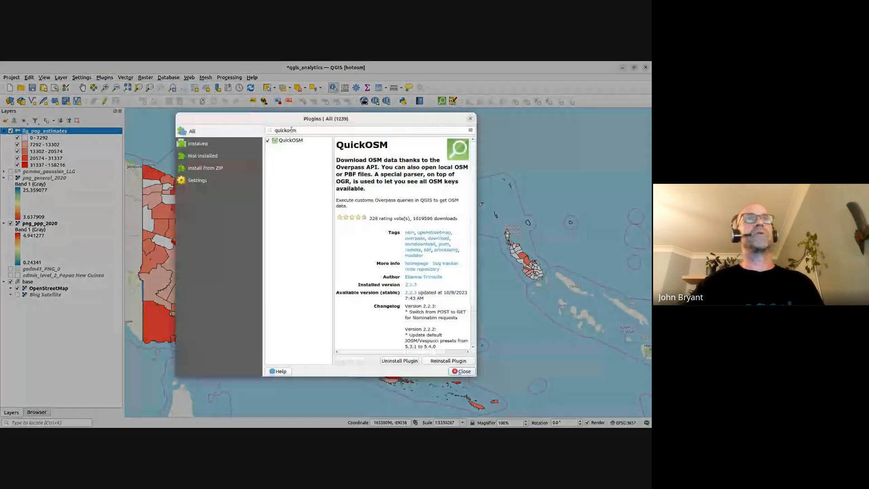
double_click(290, 131)
type("data")
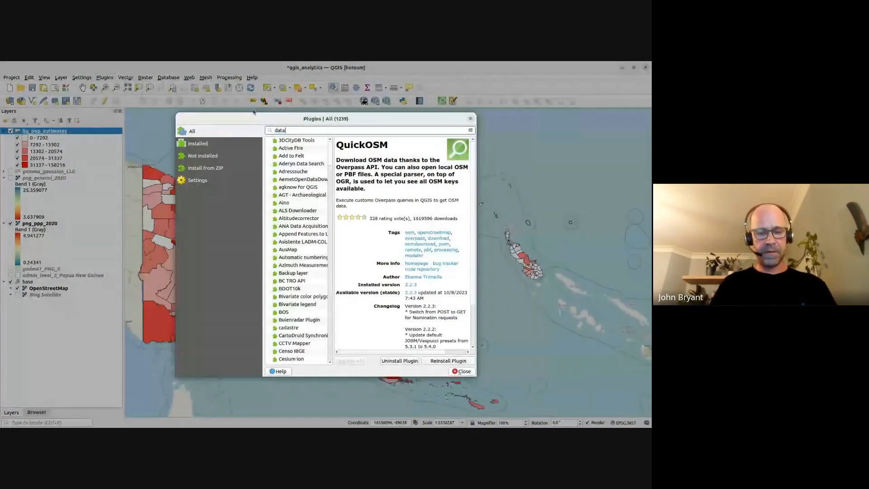
type("plotly")
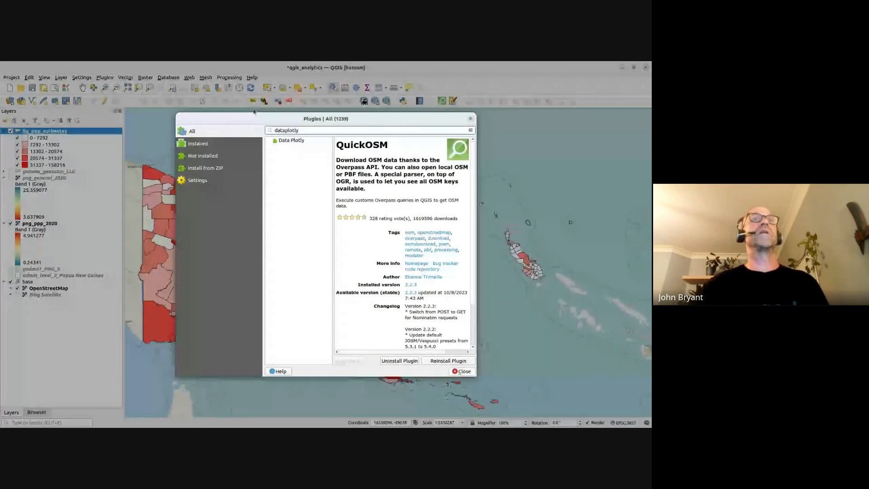
left_click(290, 141)
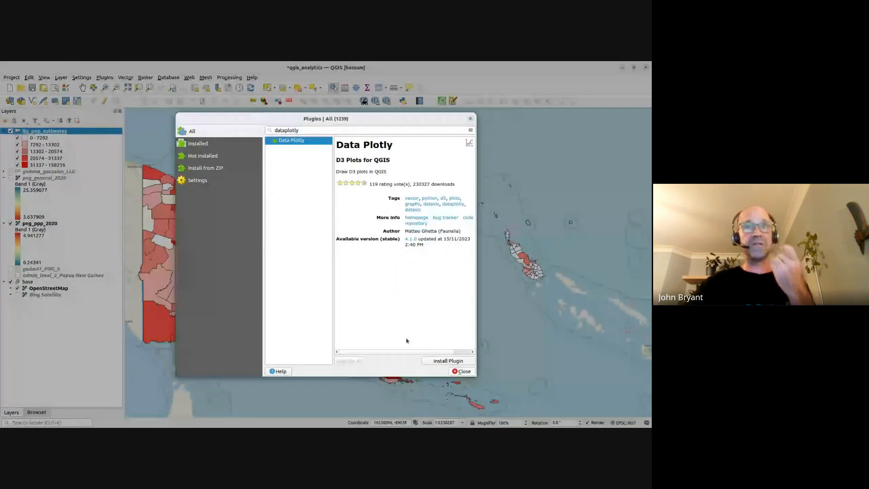
left_click(443, 361)
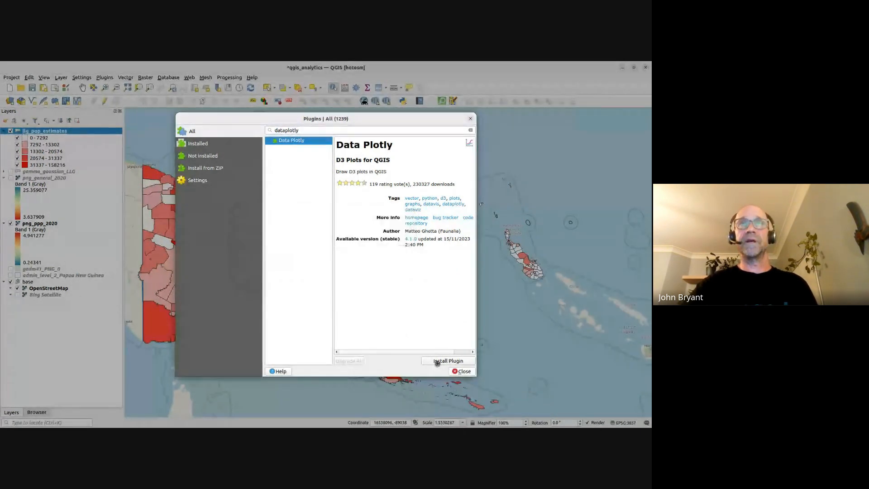
left_click(455, 371)
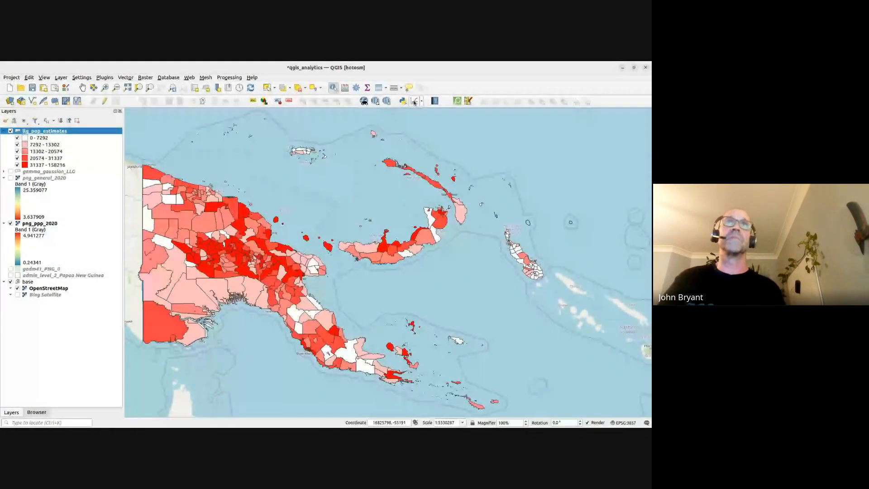
- Open the DataPlotly panel, widen it over the map and choose Scatter Plot as the plot type
left_click(414, 101)
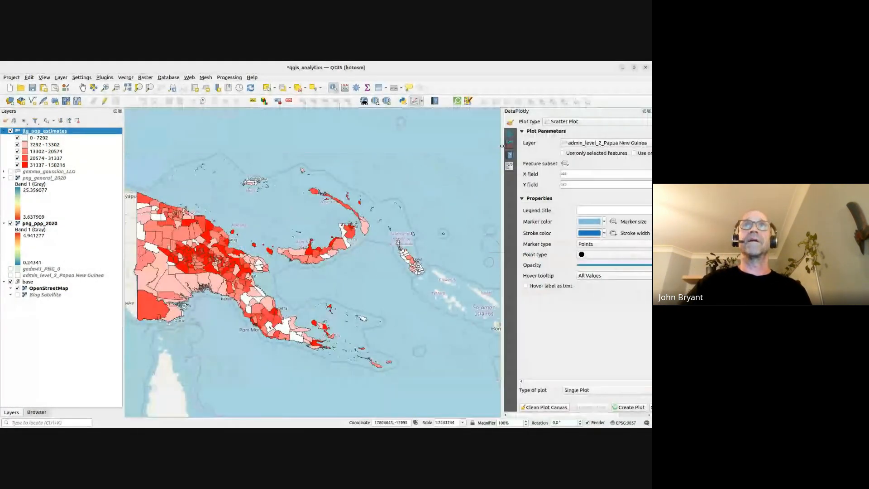
left_click_drag(502, 146, 425, 136)
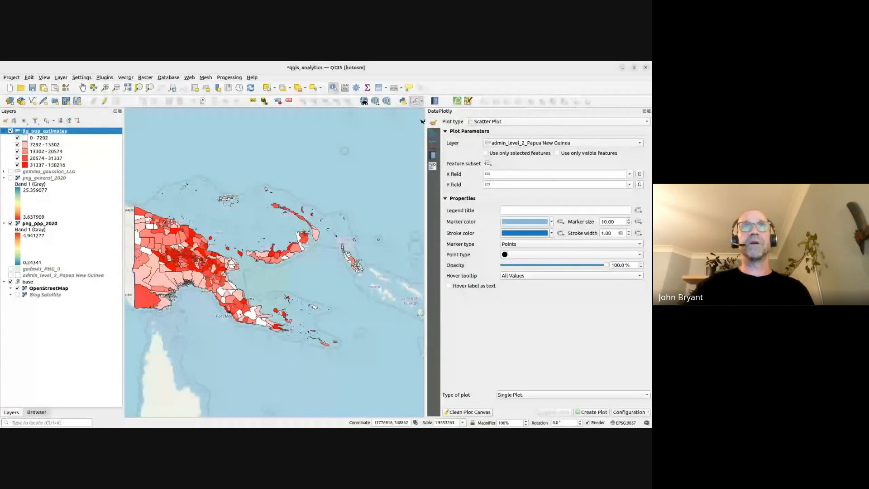
left_click_drag(422, 122, 393, 122)
left_click(469, 122)
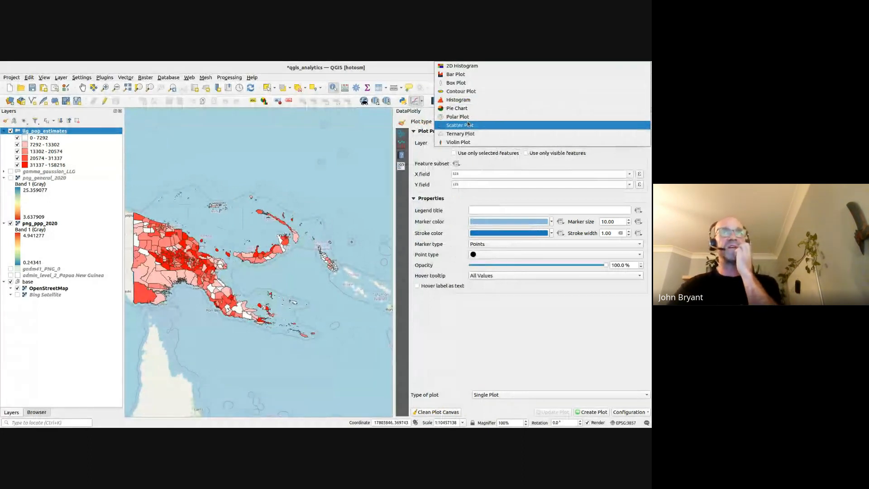
left_click(475, 126)
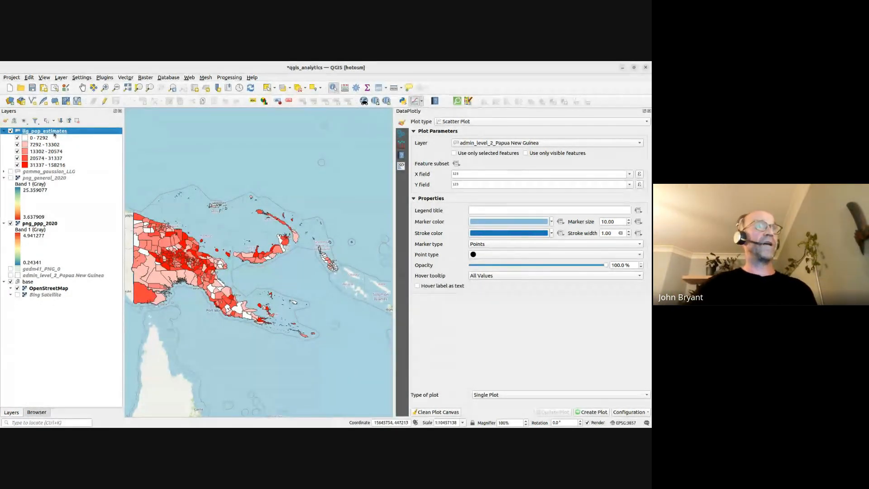
- Check the llg_pop_estimates attribute table, and set up the scatter plot on that layer with total as X and pop_worldpop_sum as Y
key("F6")
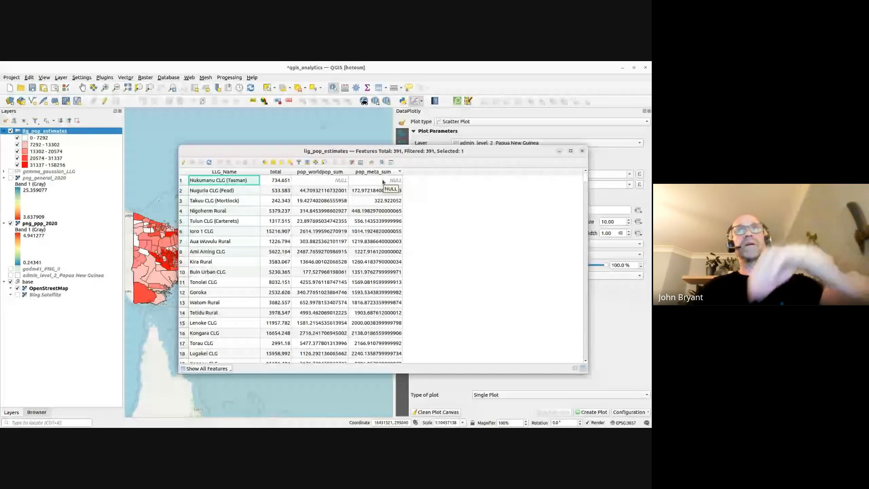
left_click(583, 152)
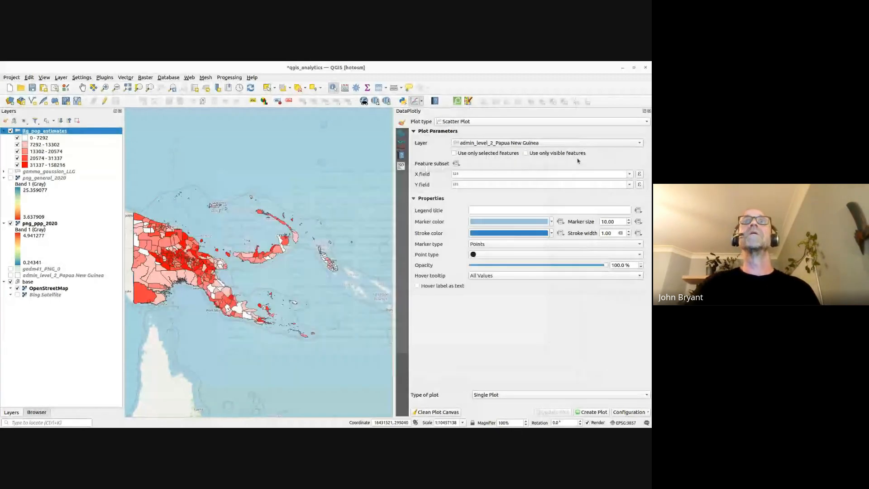
left_click(472, 144)
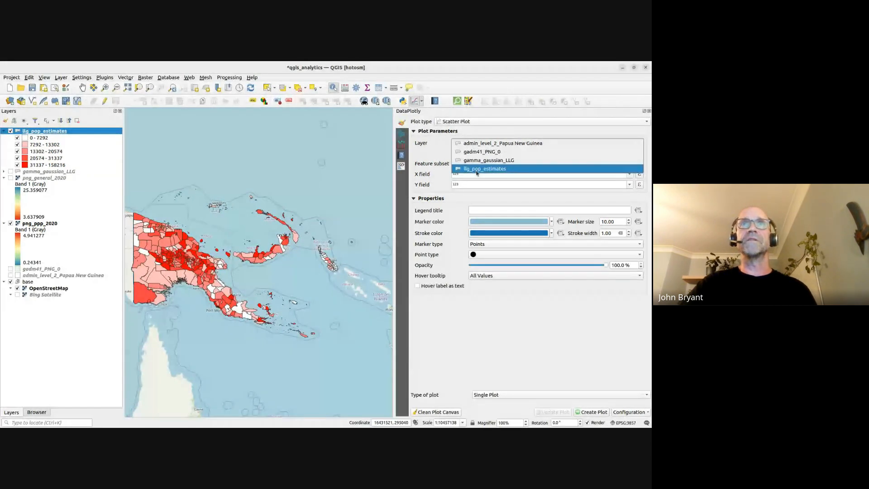
left_click(476, 172)
left_click(479, 174)
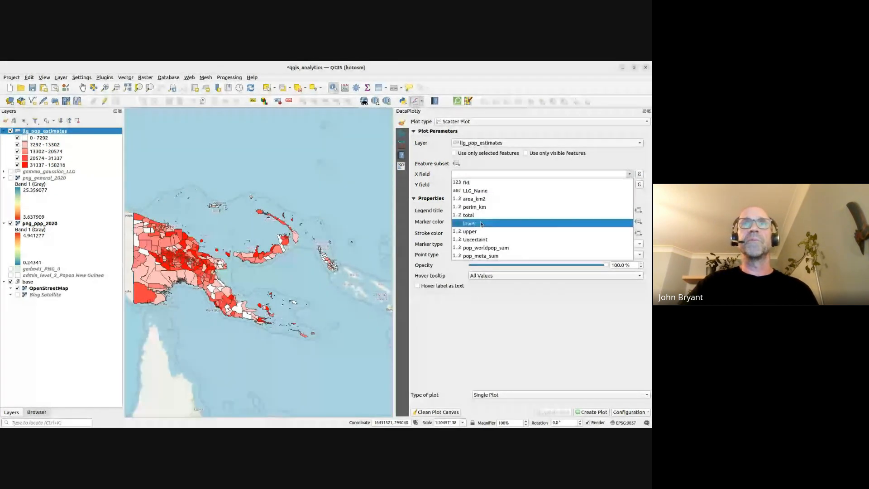
left_click(483, 219)
left_click(481, 185)
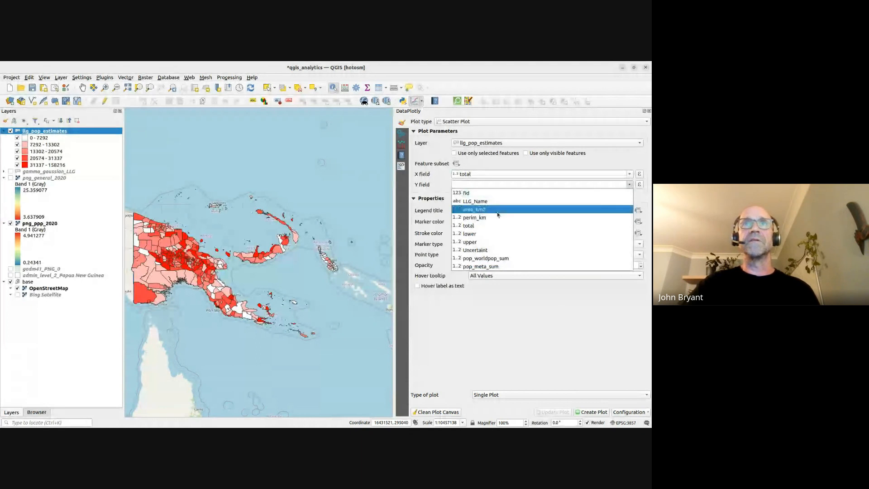
left_click(481, 259)
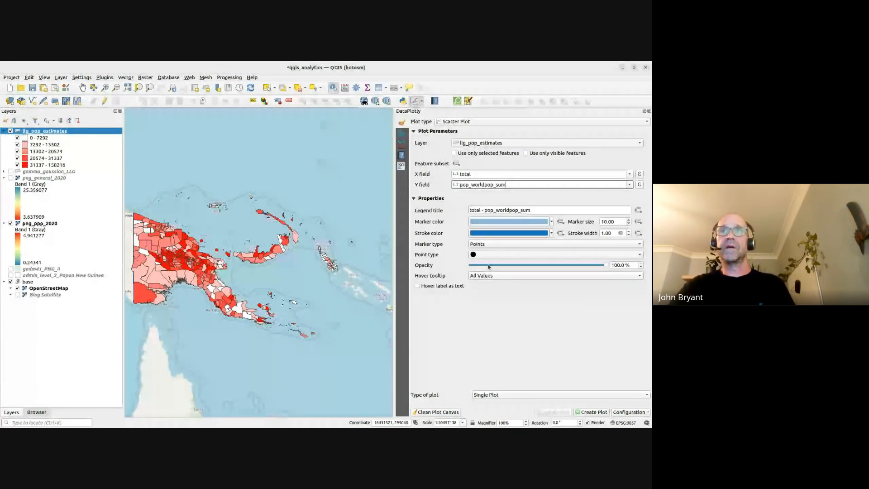
- Reduce the marker size to 6.00 and create the scatter plot of total against pop_worldpop_sum
scroll(611, 221, "down", 4)
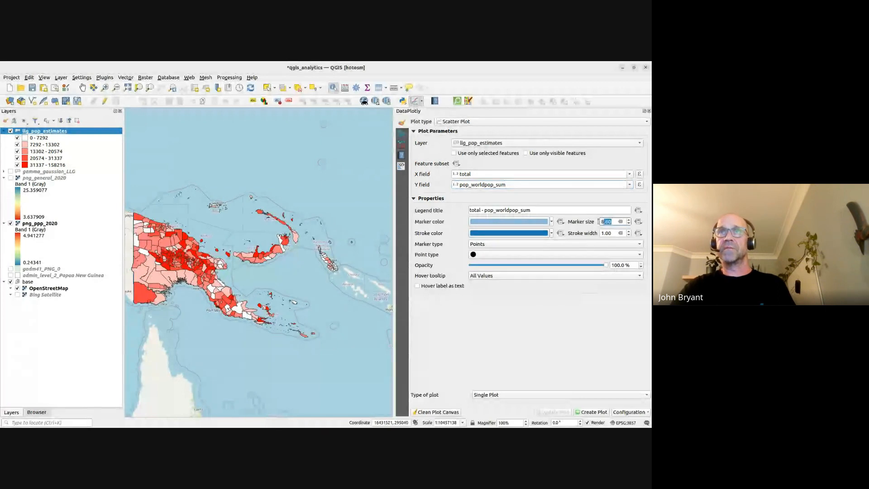
scroll(599, 222, "down", 8)
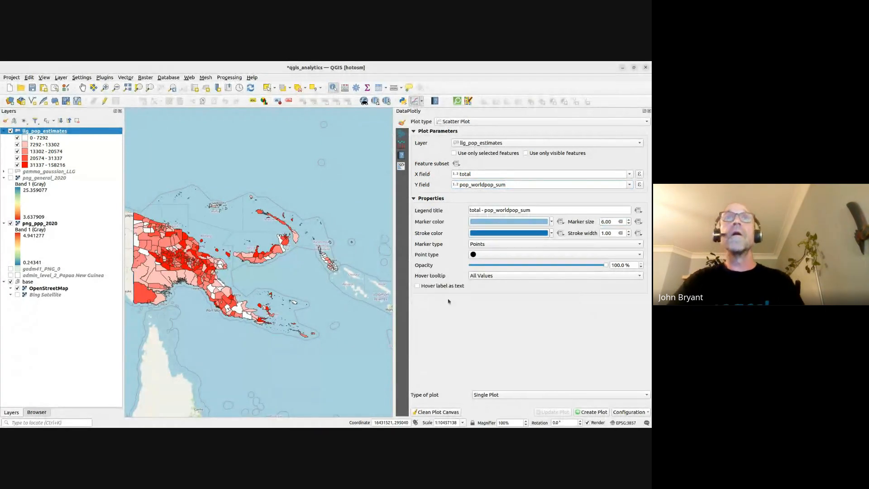
left_click(598, 412)
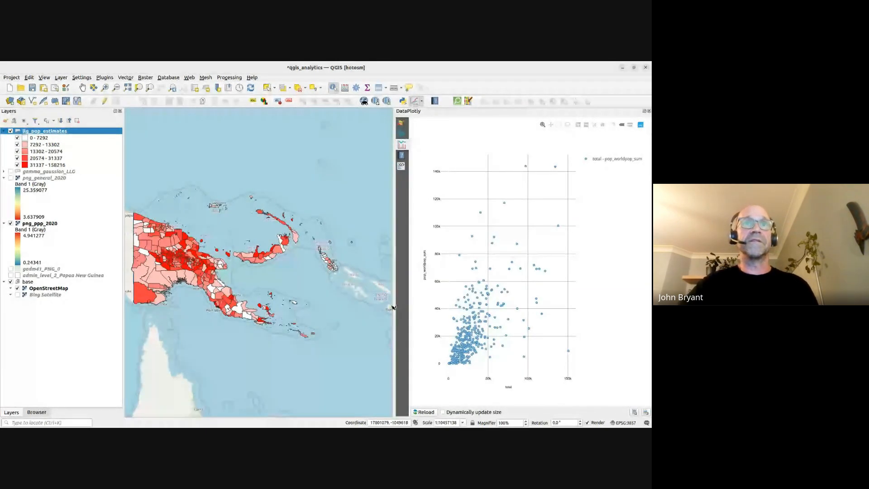
- Enlarge the plot area to examine the point distribution and the total and pop_worldpop_sum axes, and narrow it slightly again
left_click_drag(394, 306, 253, 305)
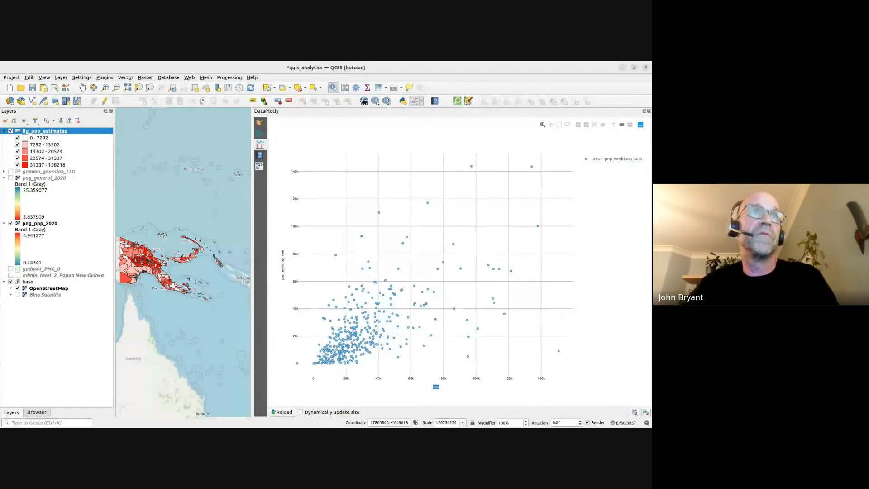
left_click(283, 266)
left_click(284, 267)
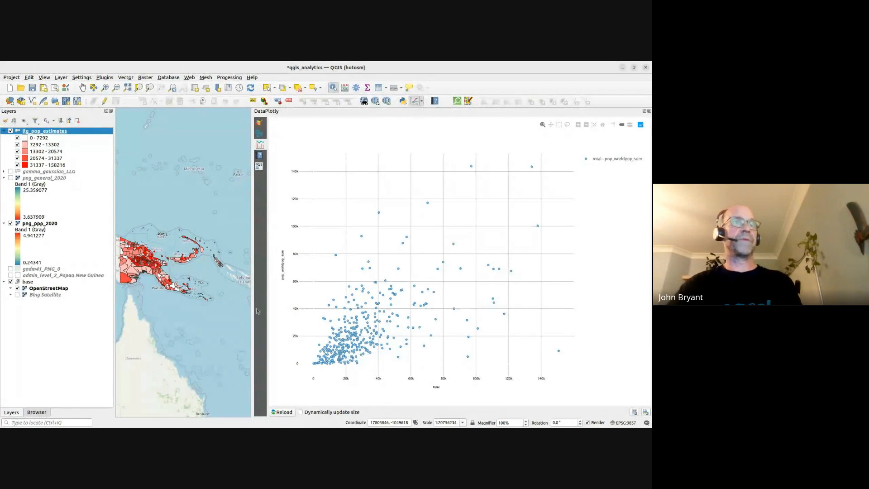
left_click_drag(251, 309, 297, 309)
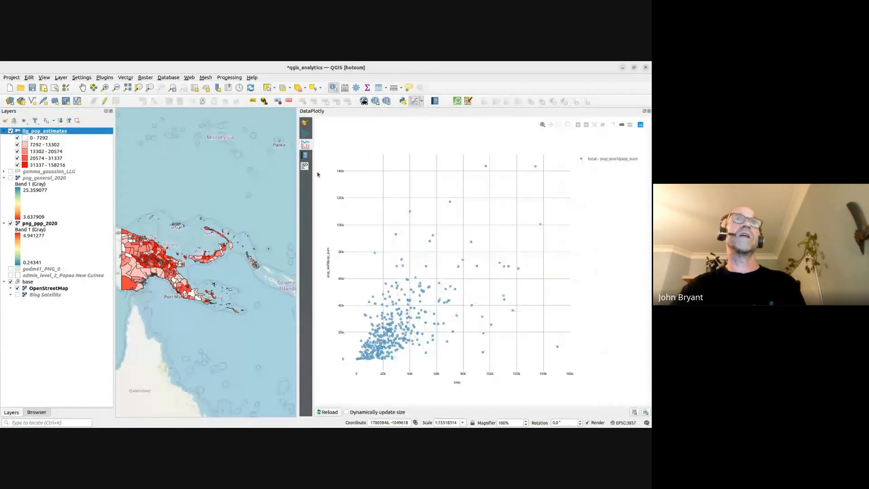
- Set the scatter plot's Y field to pop_meta_sum and its marker color to magenta #ff01cc
left_click(306, 124)
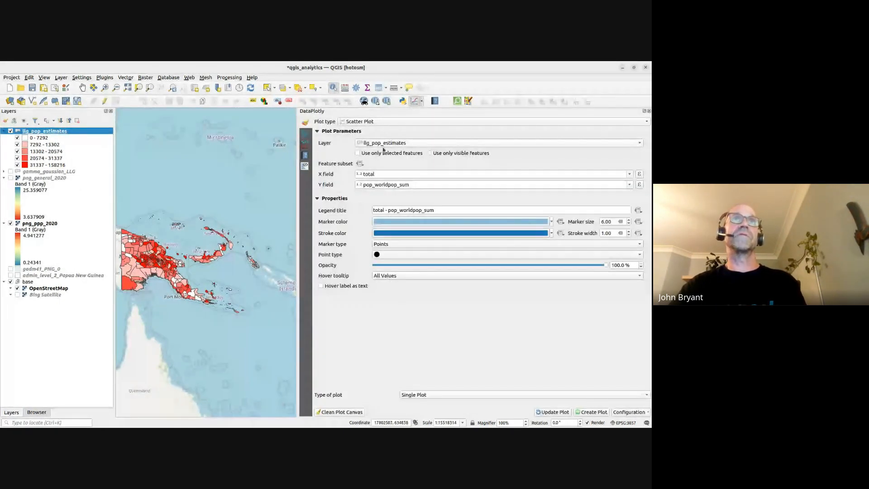
left_click(630, 185)
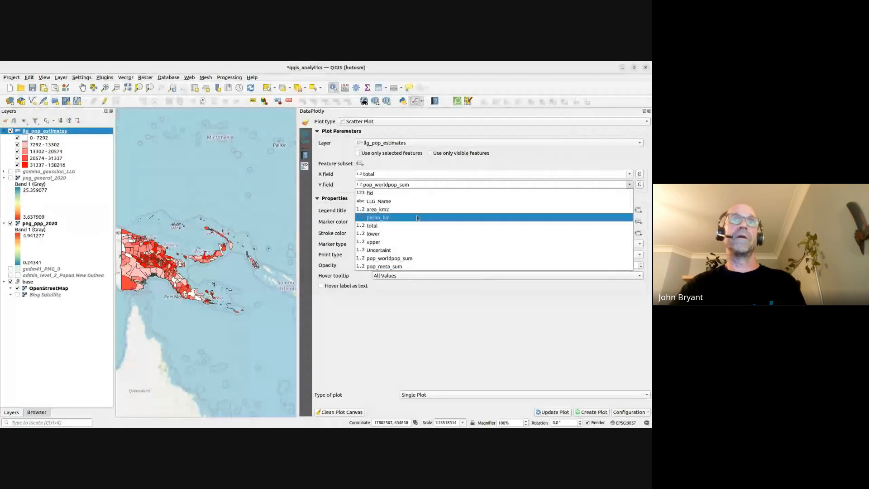
left_click(411, 266)
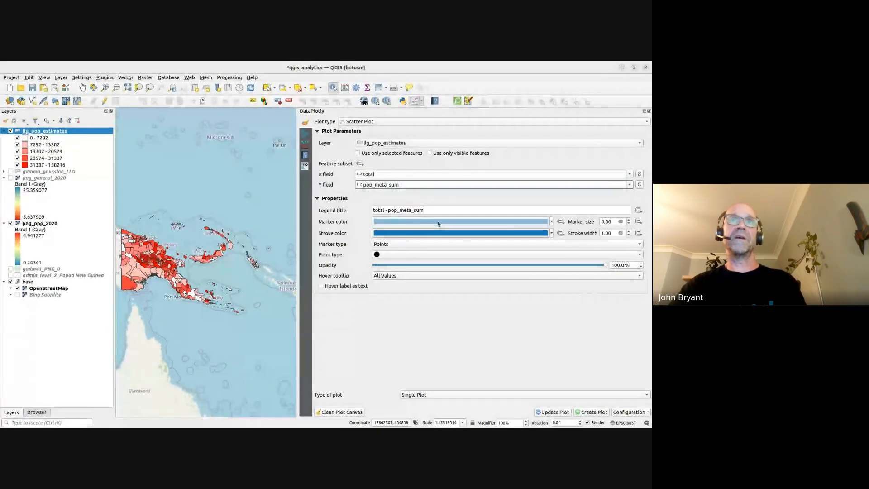
left_click(453, 222)
left_click(508, 223)
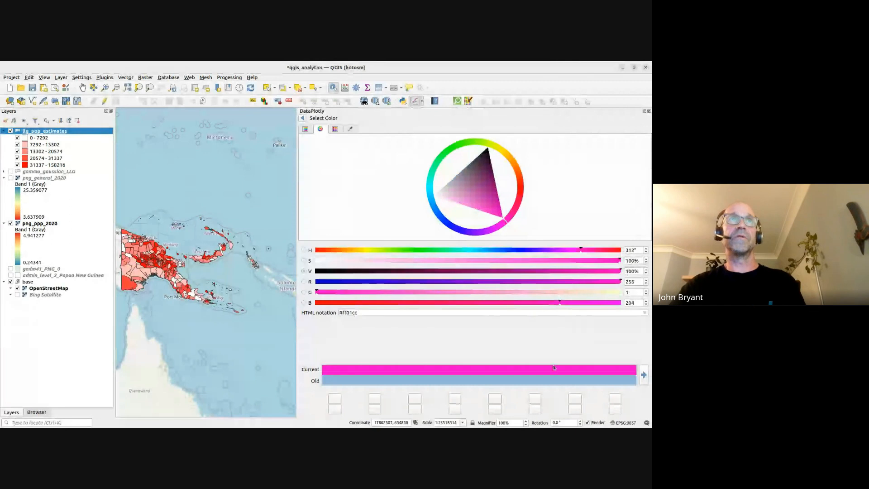
left_click(302, 118)
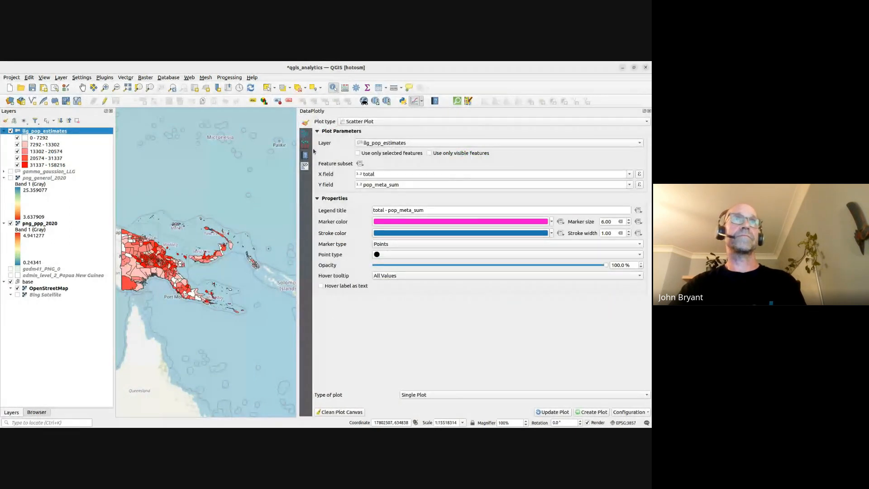
- Clear the Y axis label in the plot's layout options and return to the plot parameters
left_click(305, 134)
left_click_drag(414, 164, 375, 164)
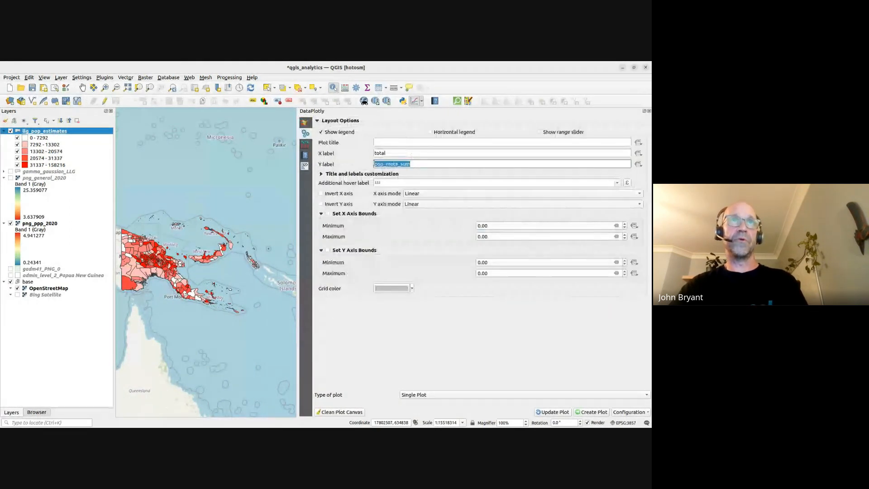
key("BackSpace")
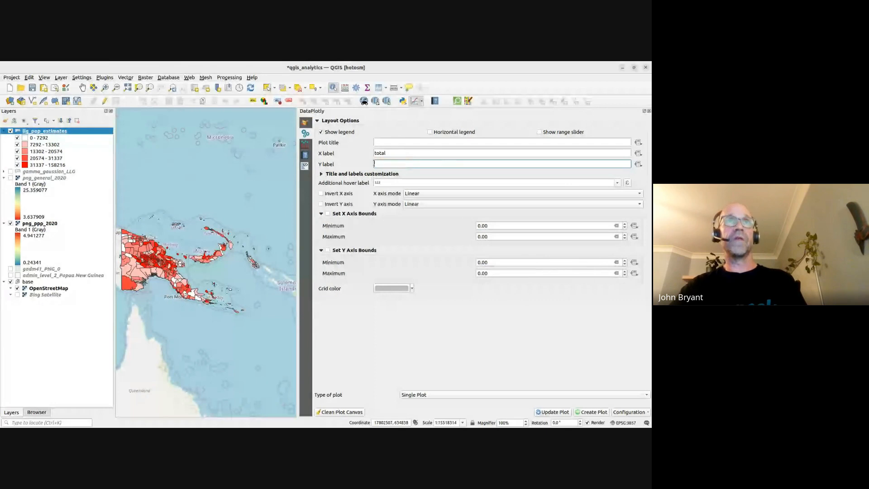
left_click(306, 124)
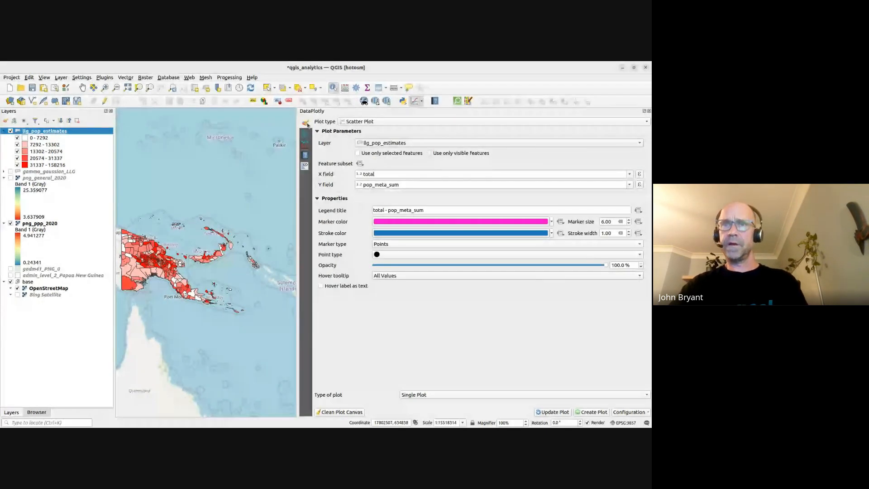
- Add the total against pop_meta_sum series to the existing plot and look closer at how both series are distributed
left_click(592, 412)
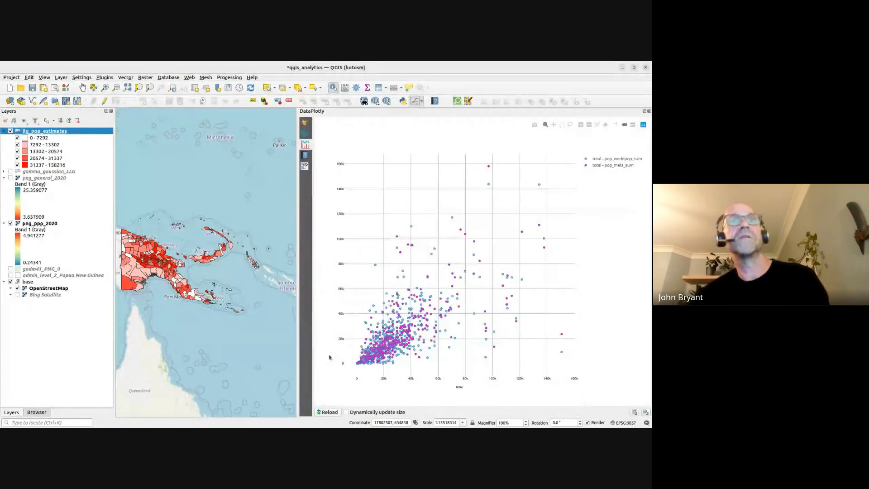
left_click_drag(298, 335, 282, 336)
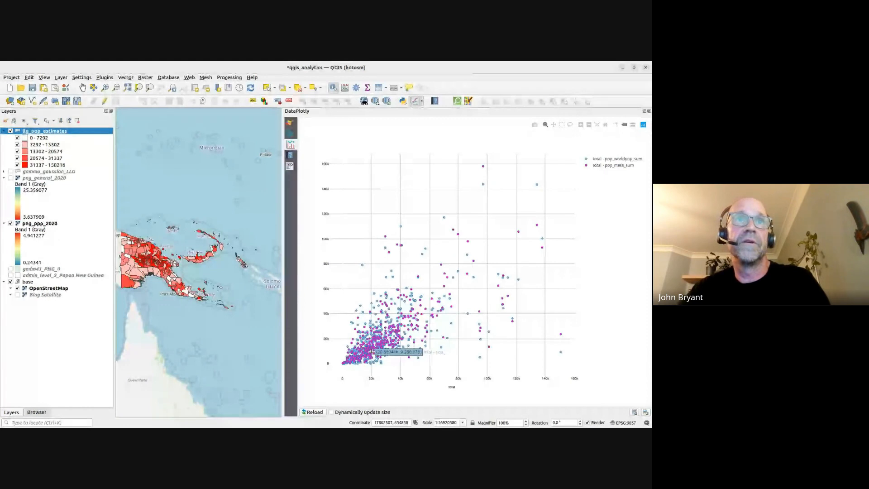
scroll(371, 351, "up", 1)
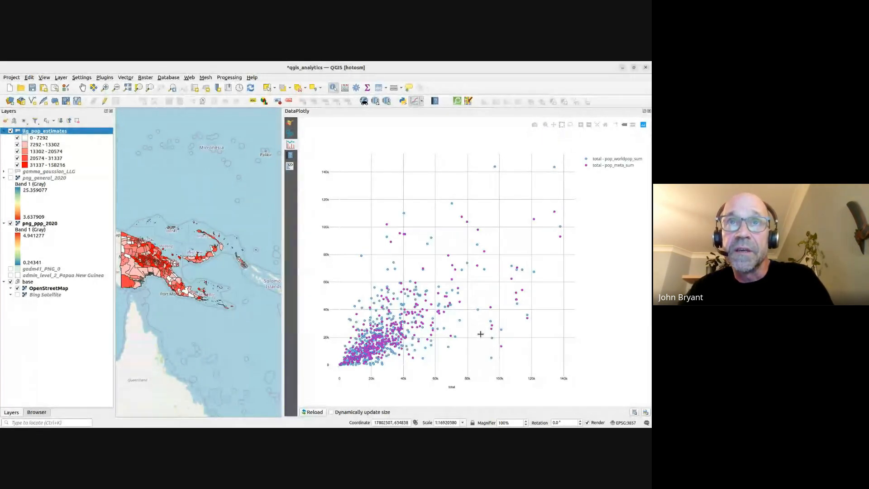
- Select the scatter plot points near a total of 100k and below 20k, and examine the matching areas on the map
left_click_drag(481, 334, 514, 366)
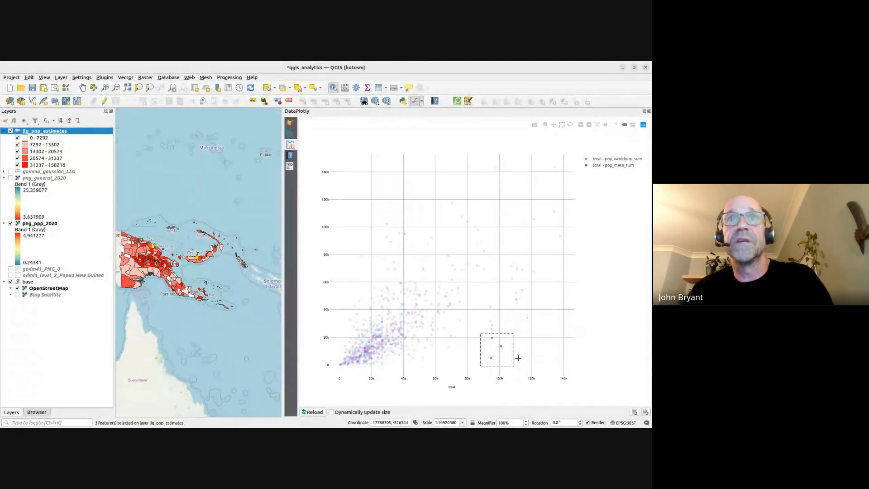
scroll(155, 244, "up", 2)
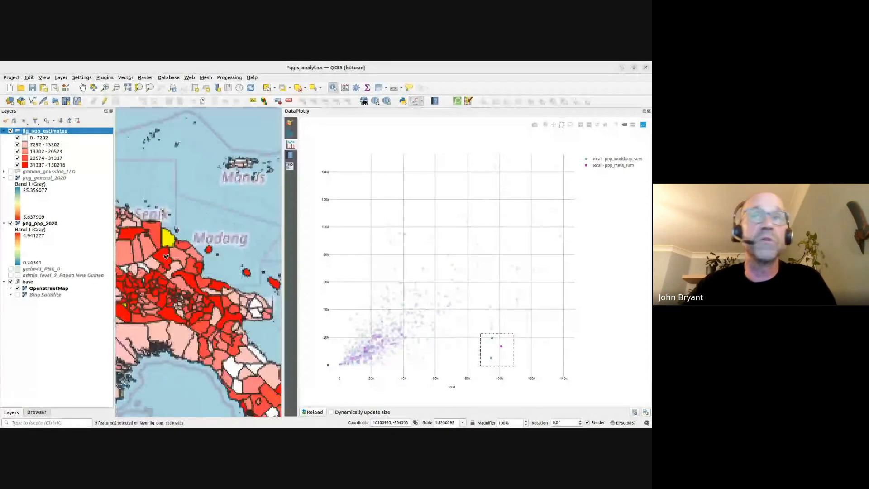
mouse_move(492, 358)
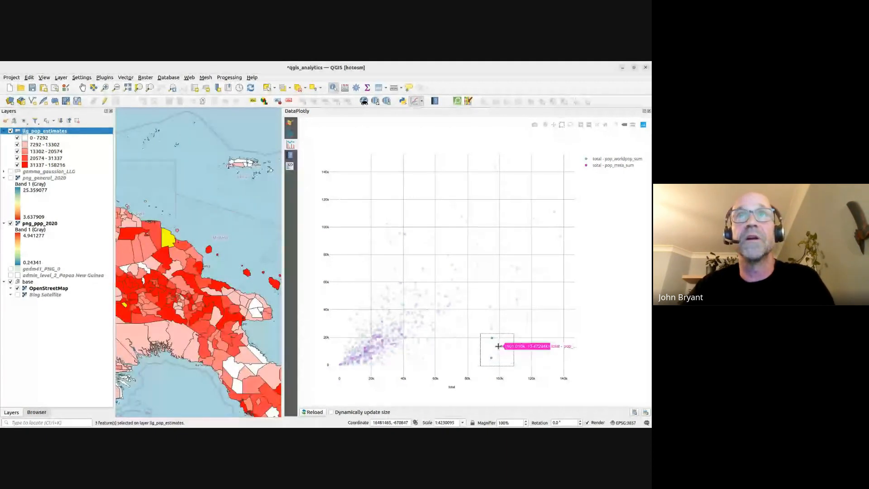
- Update the scatter plot of both population series from its plot parameters
left_click(290, 122)
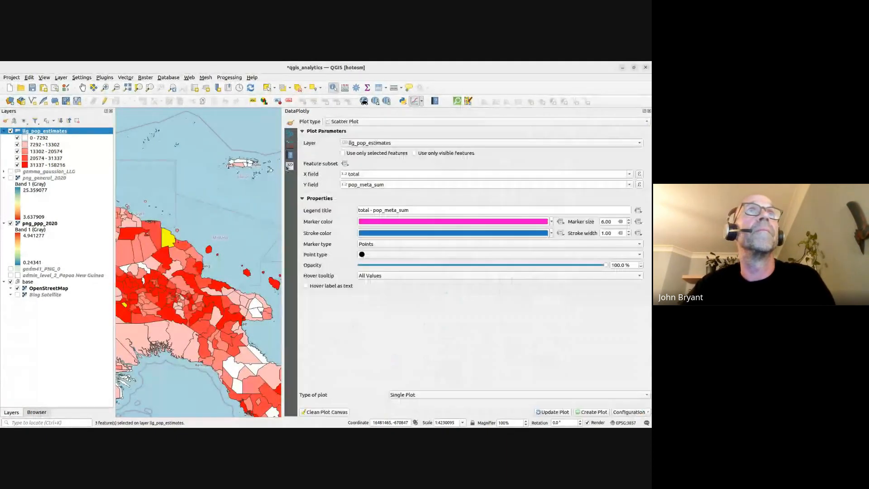
left_click(290, 145)
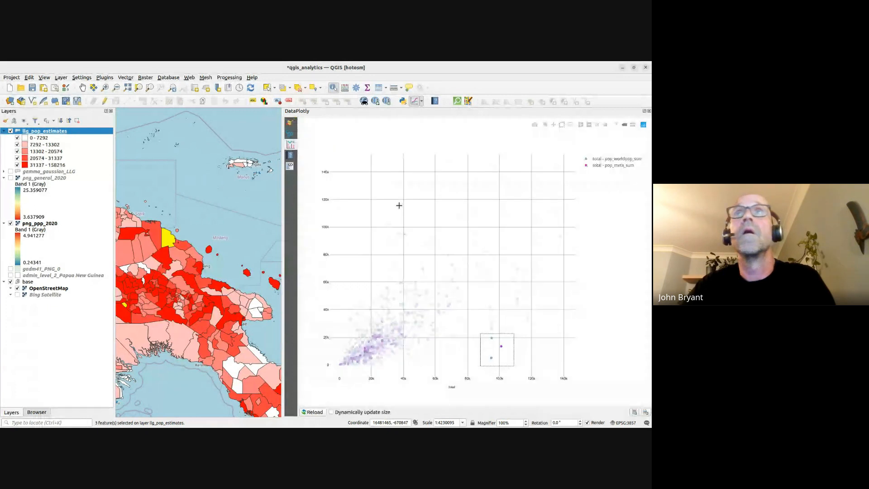
left_click(290, 122)
left_click(552, 412)
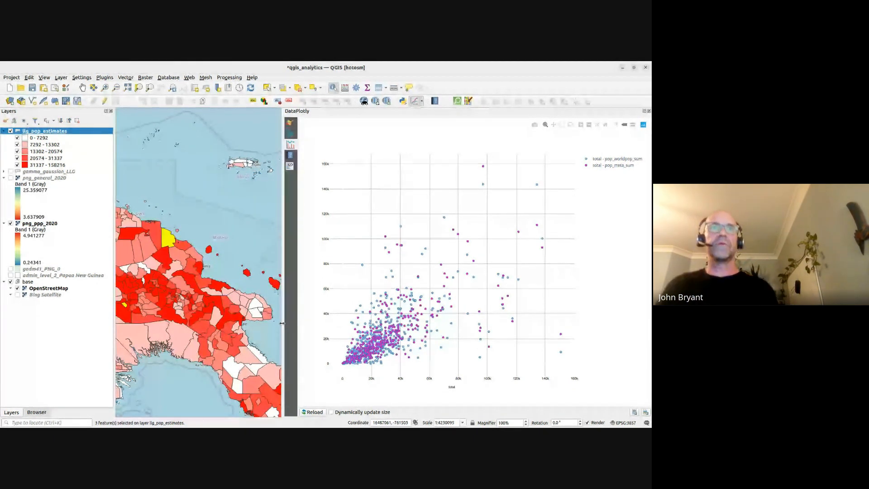
- Widen the map area to show all of Papua New Guinea and close the DataPlotly panel
left_click_drag(282, 323, 399, 318)
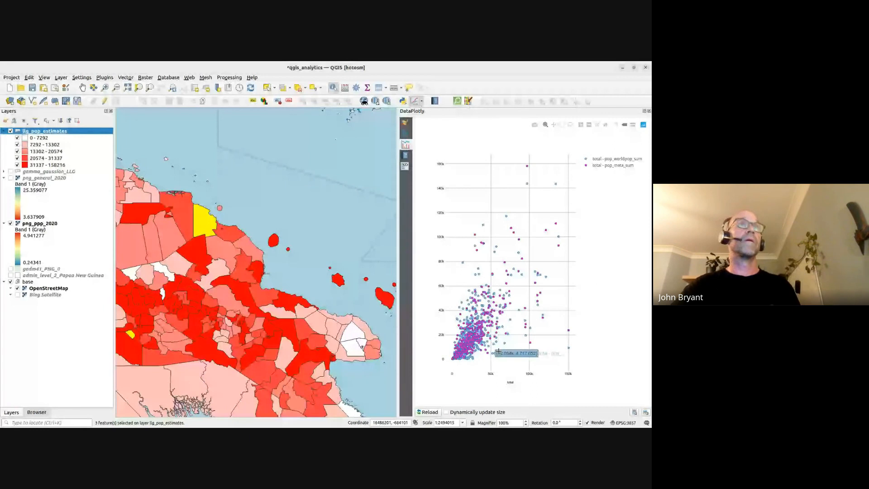
scroll(250, 281, "down", 2)
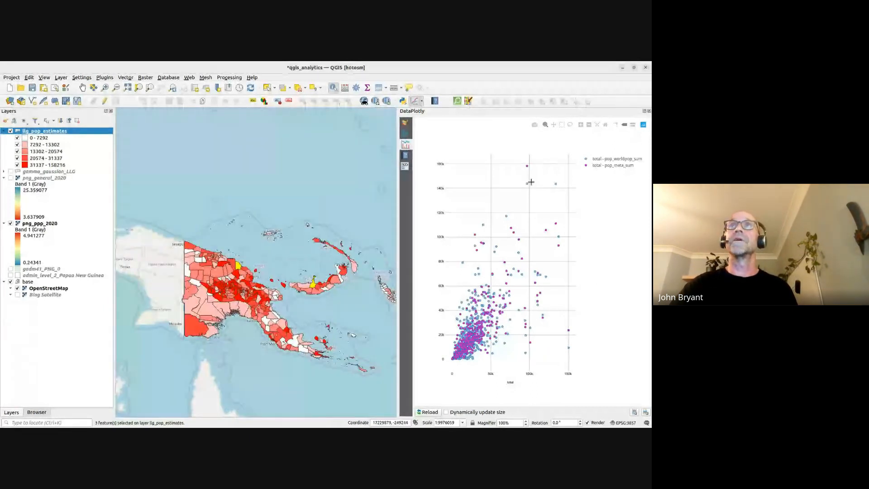
left_click(649, 111)
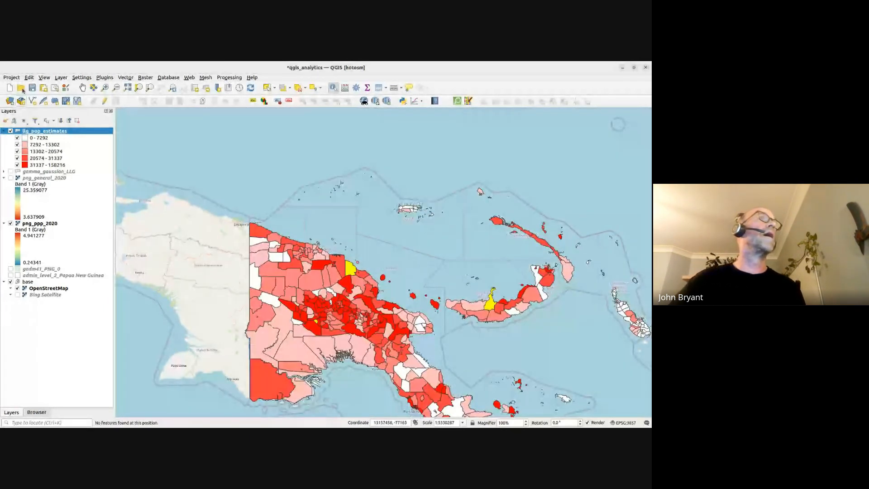
- Save the project and clear the feature selection on llg_pop_estimates
key("ctrl+s")
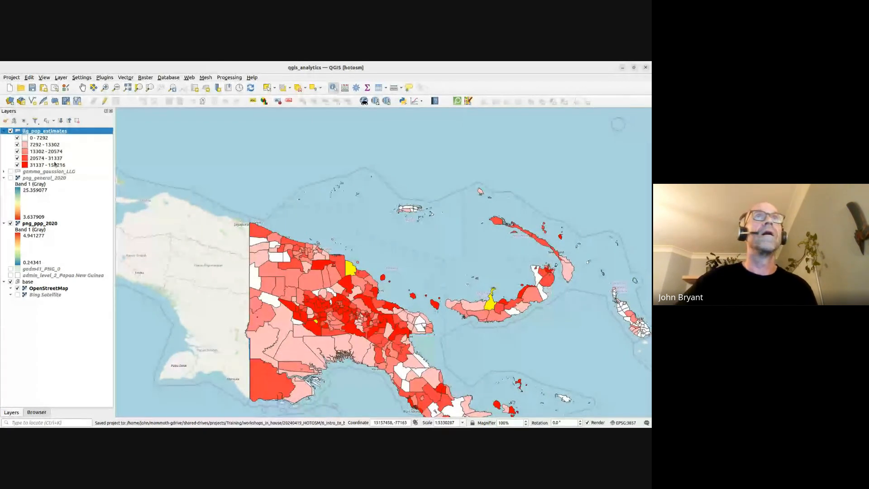
left_click(313, 88)
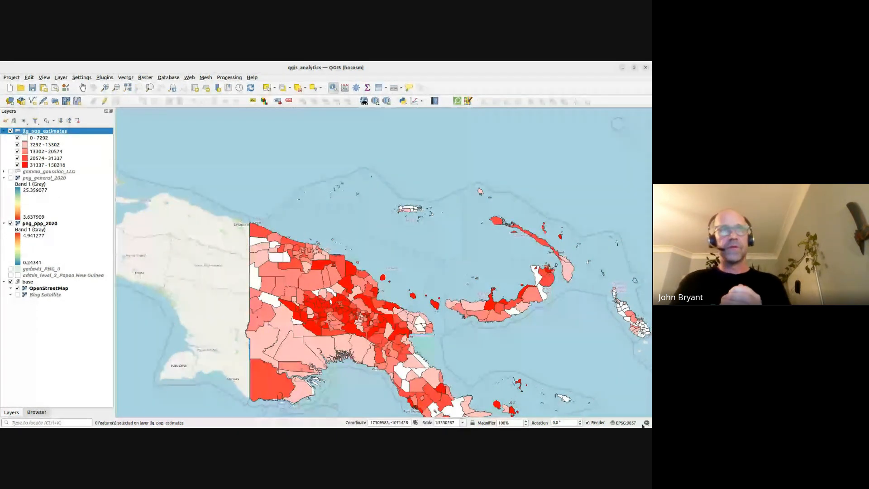
- Hide the llg_pop_estimates and png_ppp_2020 layers and display png_general_2020 around Mount Hagen
left_click(10, 131)
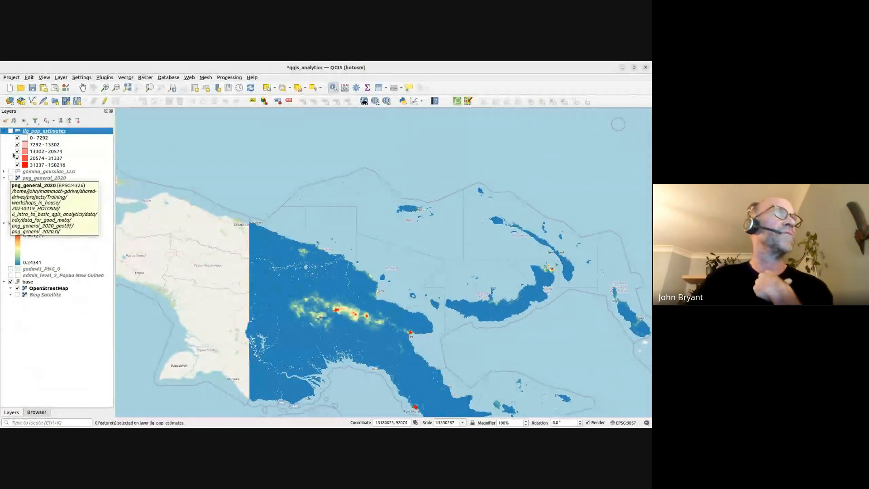
left_click(11, 223)
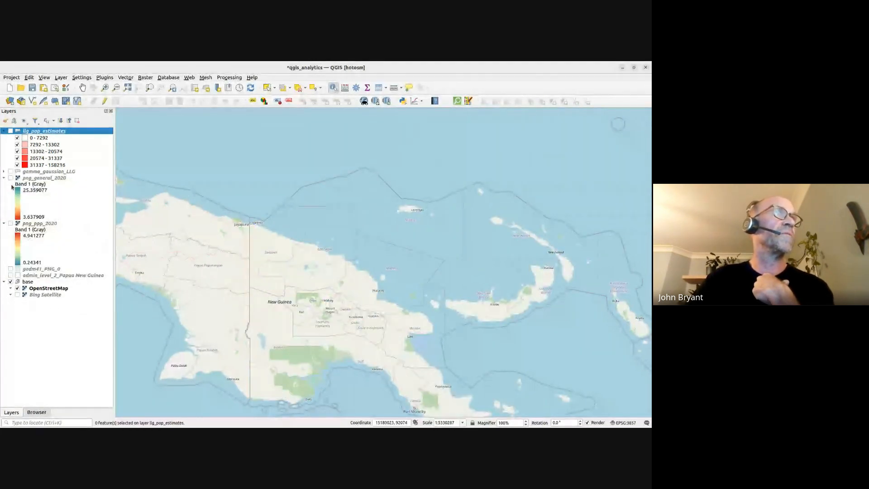
left_click(10, 178)
scroll(340, 312, "up", 2)
scroll(285, 299, "up", 3)
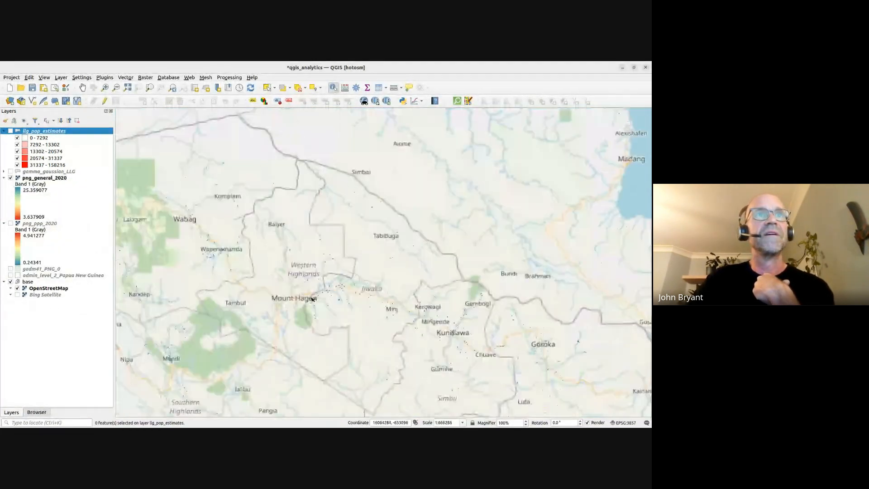
scroll(246, 323, "up", 1)
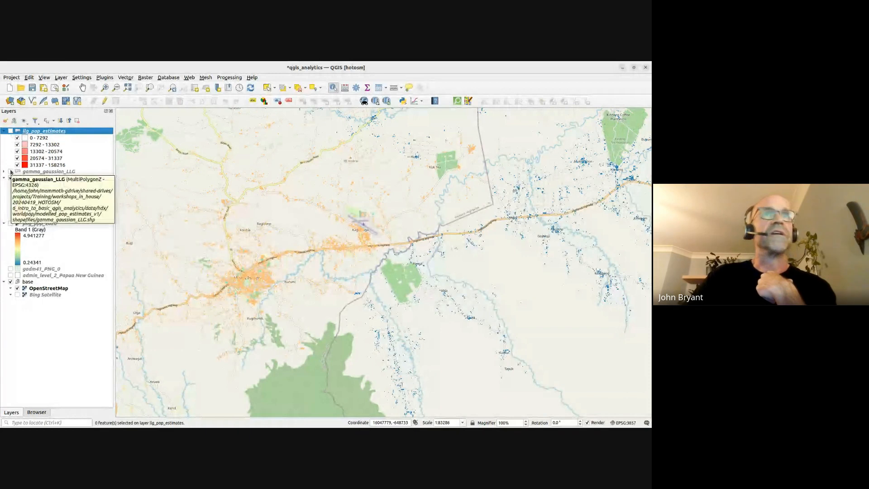
- Overlay gamma_gaussian_LLG on png_general_2020 and compare the LLG boundaries with the populated pixels around Mount Hagen
left_click(11, 171)
scroll(258, 258, "down", 1)
left_click_drag(258, 258, 300, 244)
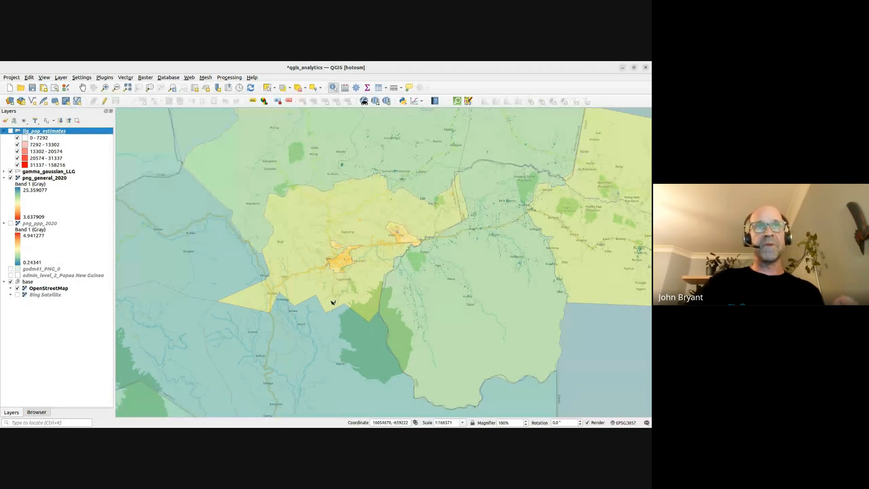
scroll(336, 260, "up", 1)
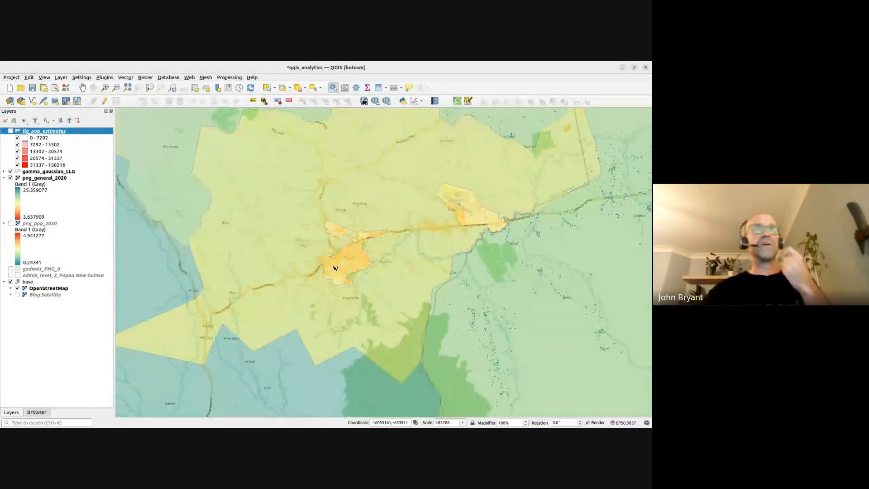
scroll(379, 267, "down", 2)
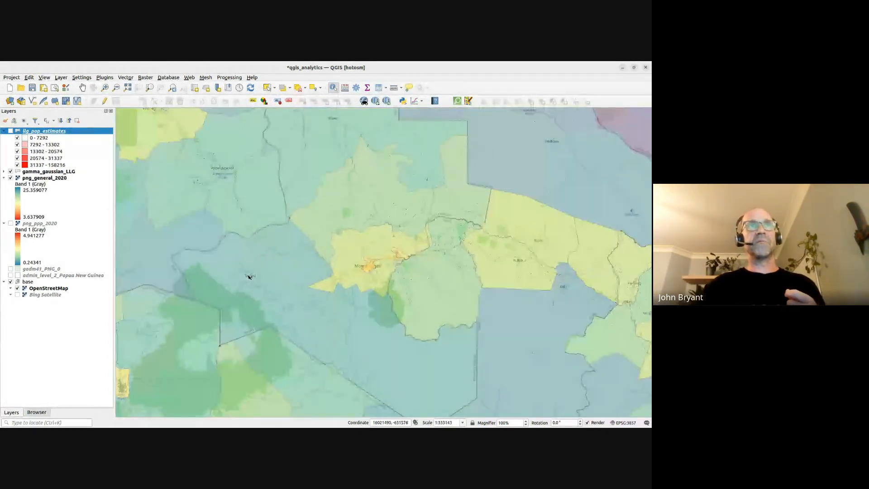
scroll(364, 267, "up", 2)
scroll(386, 284, "up", 1)
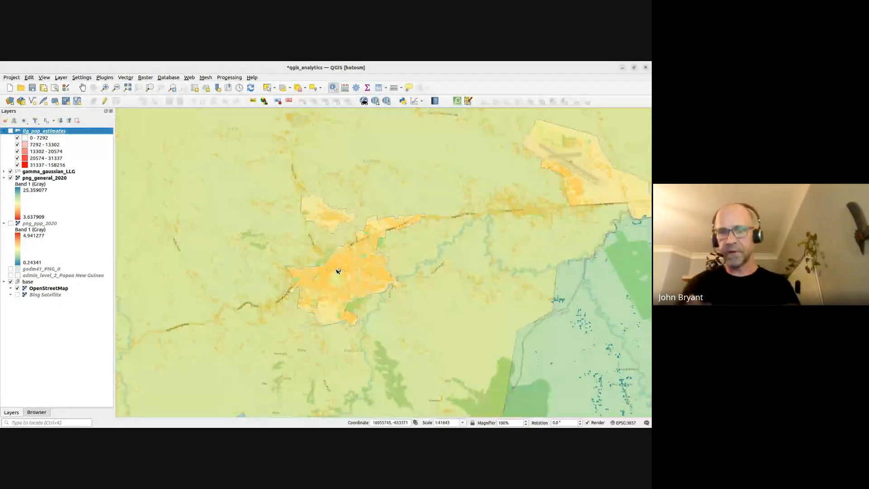
- Display only the gadm41_PNG_0 country outline by hiding gamma_gaussian_LLG, png_general_2020 and the base group, and save the project
left_click(10, 172)
left_click(10, 177)
left_click(10, 269)
scroll(311, 240, "down", 6)
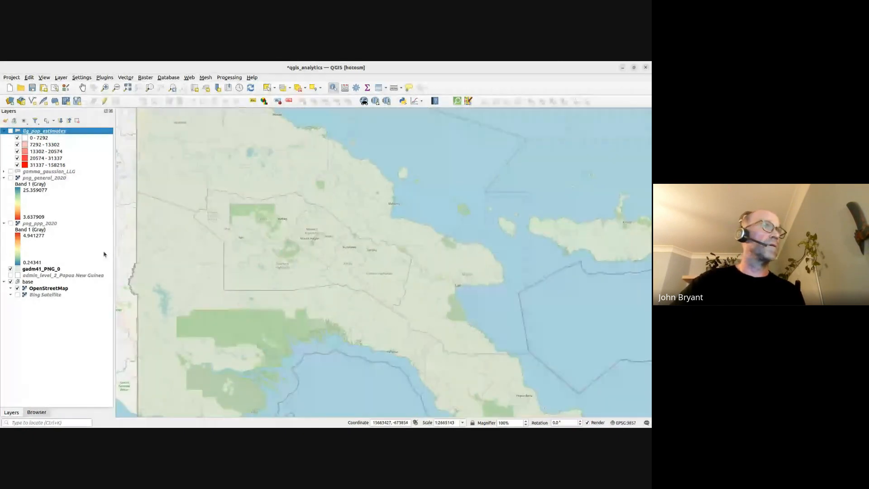
left_click(11, 282)
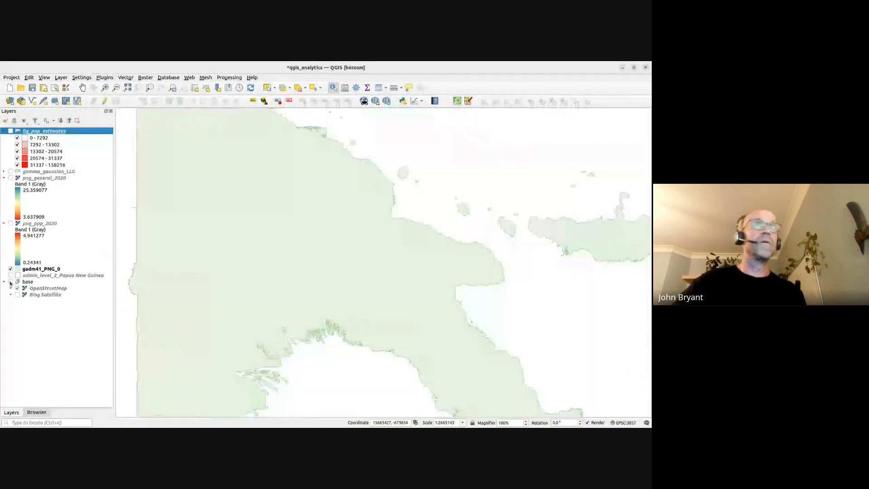
scroll(272, 230, "down", 1)
left_click_drag(305, 226, 330, 203)
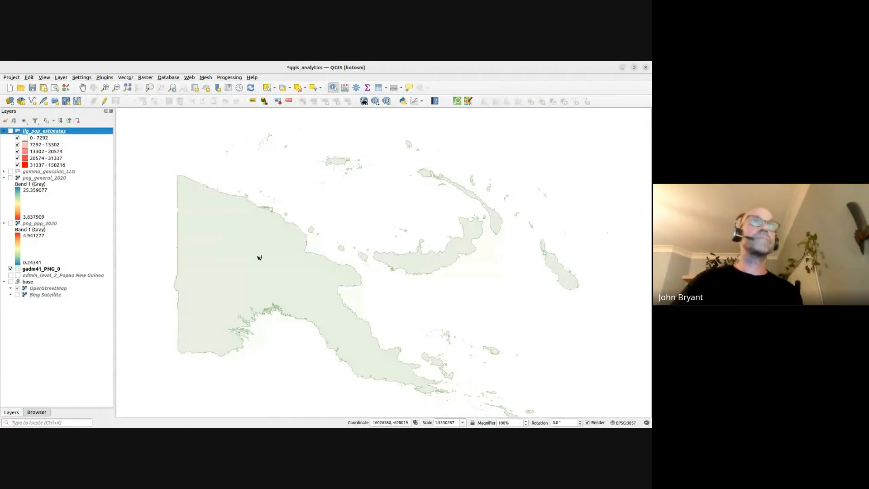
left_click(31, 91)
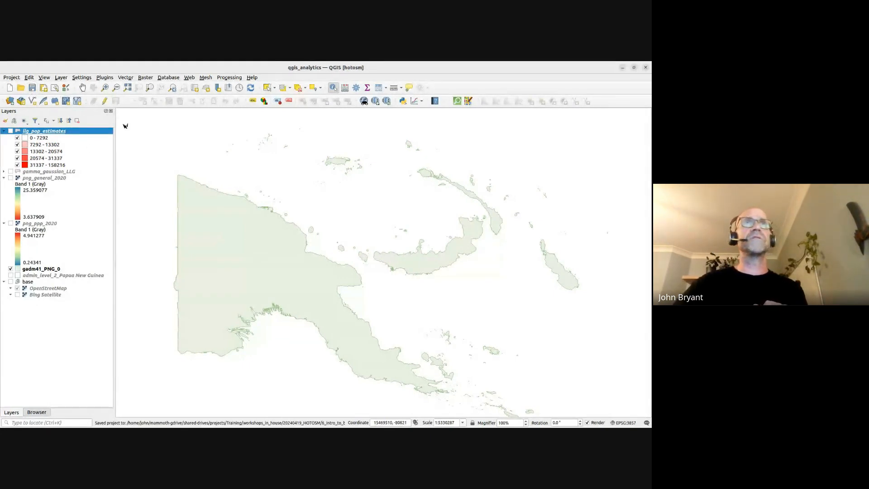
- Open a narrowed Processing Toolbox and select the Create grid algorithm in the Vector creation group
left_click(356, 87)
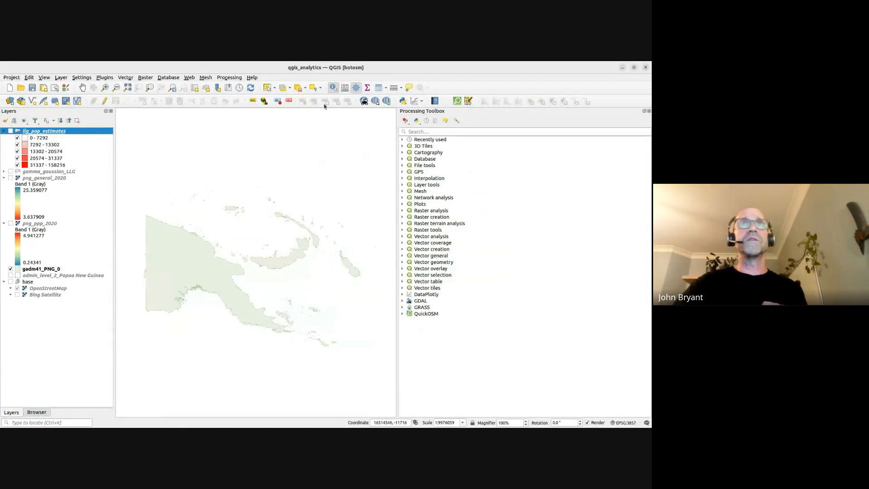
left_click_drag(398, 166, 489, 166)
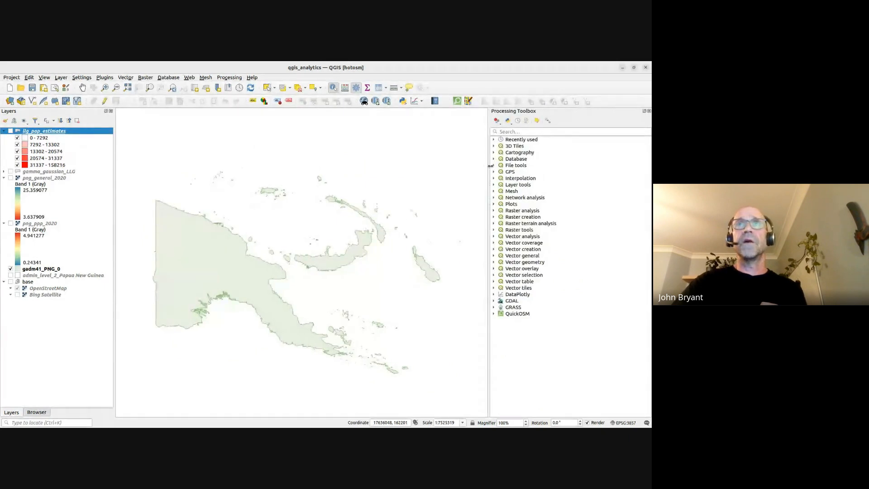
left_click(493, 217)
left_click(493, 217)
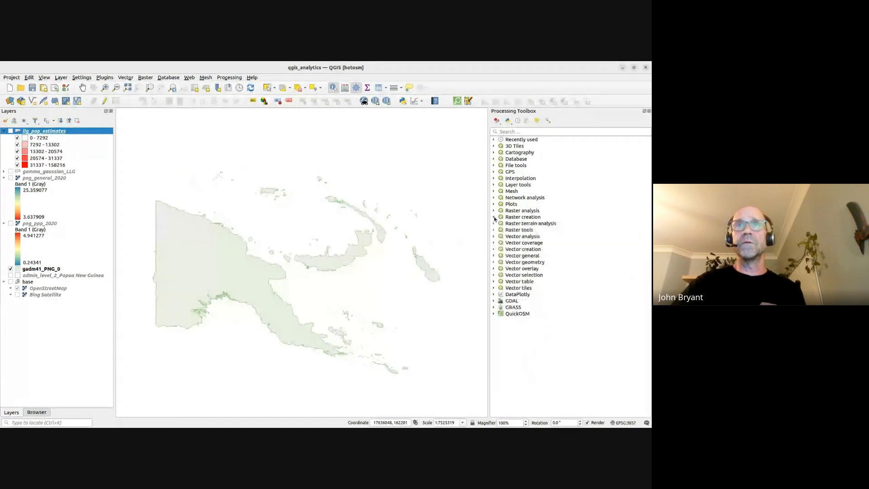
left_click(494, 249)
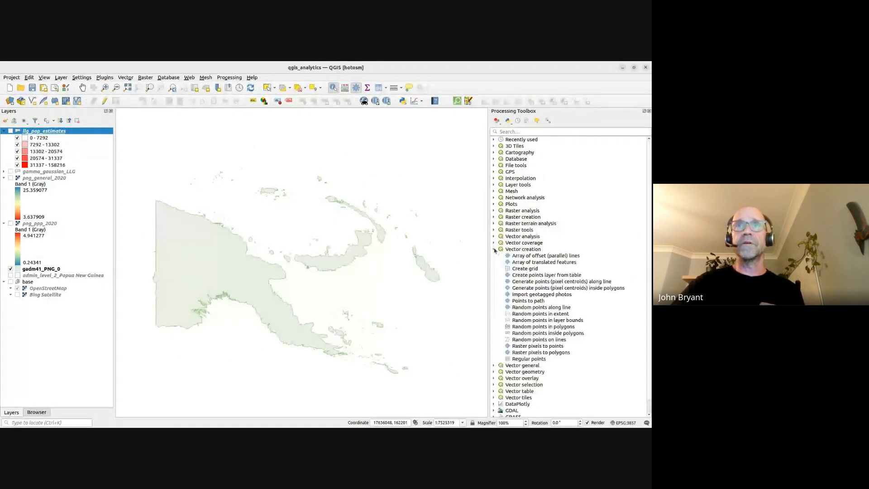
left_click(516, 268)
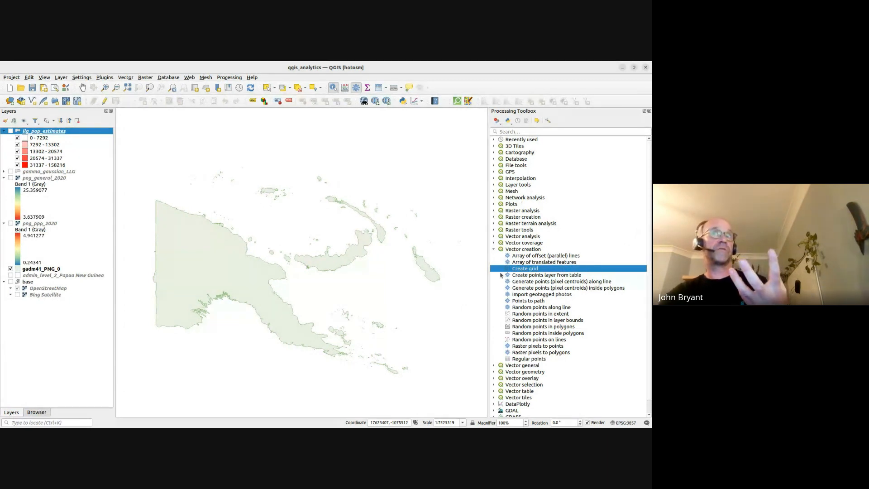
- Look up the Create Grid command among the vector research tools
left_click(122, 79)
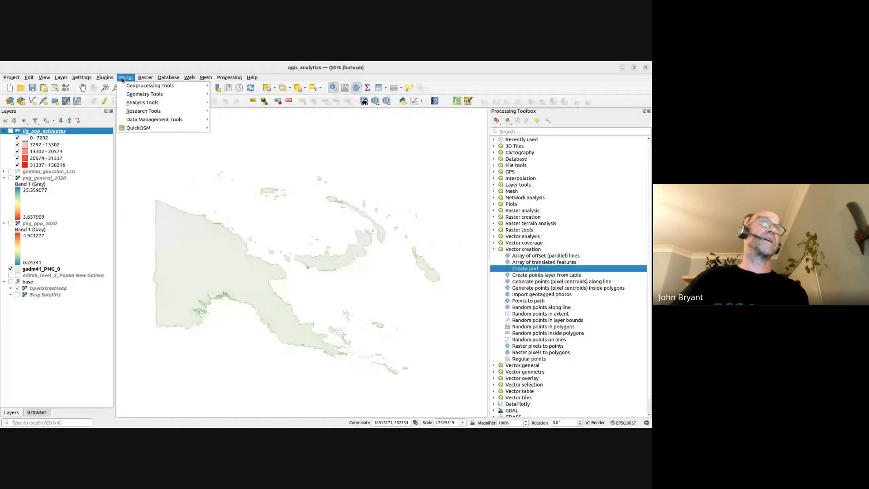
left_click(131, 79)
left_click(143, 79)
left_click(129, 80)
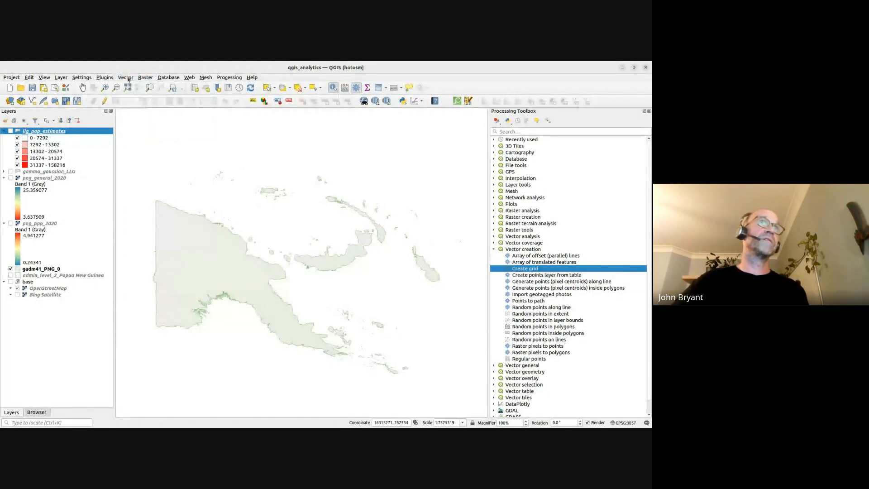
left_click(129, 80)
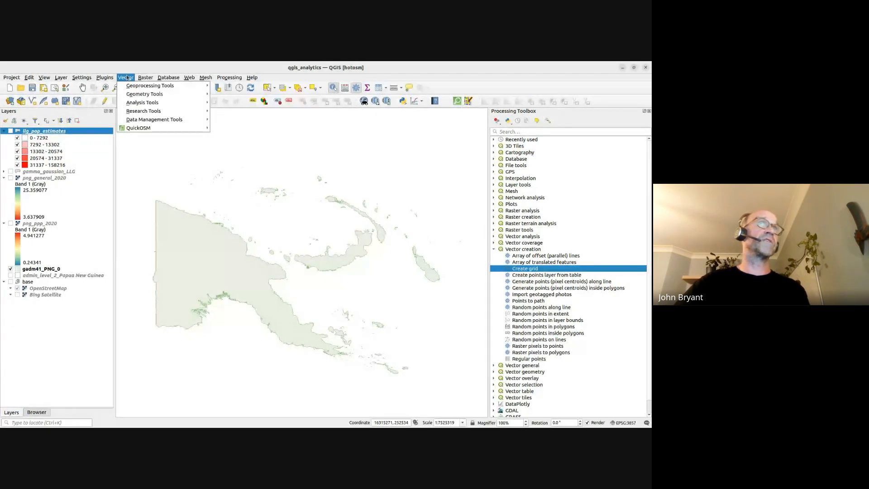
mouse_move(149, 111)
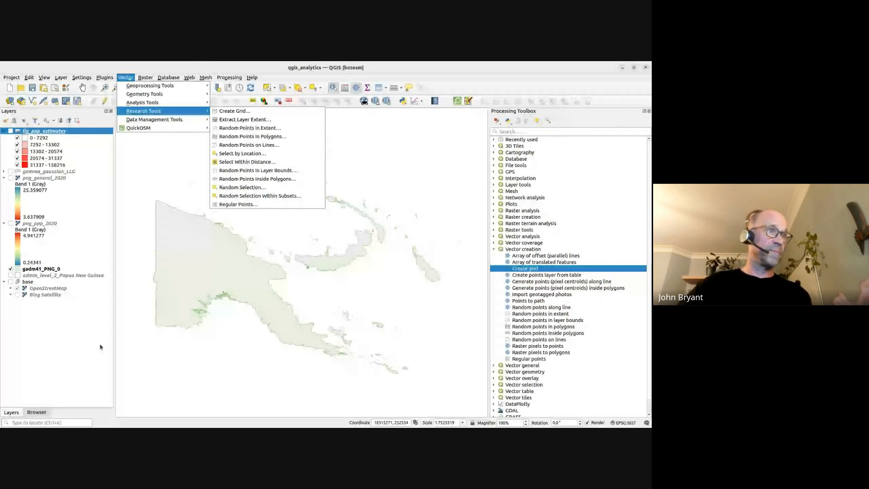
left_click(243, 112)
- Search the locator for the "create grid" algorithm
left_click(47, 422)
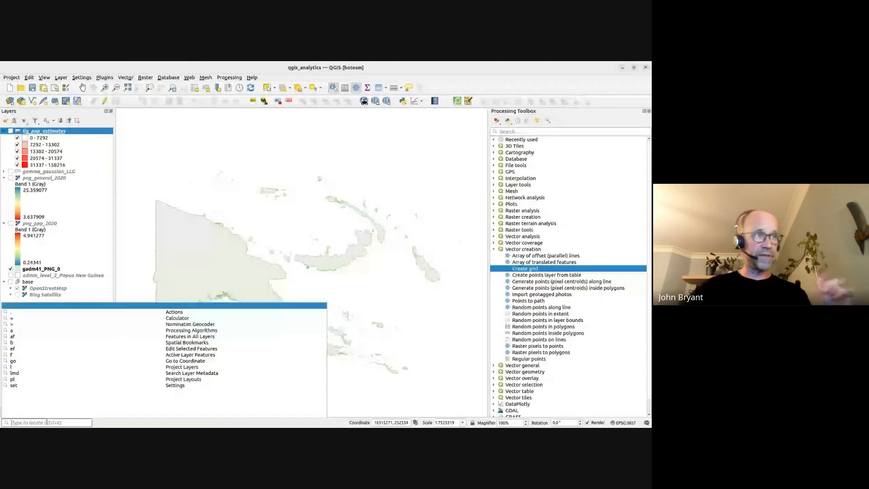
type("create")
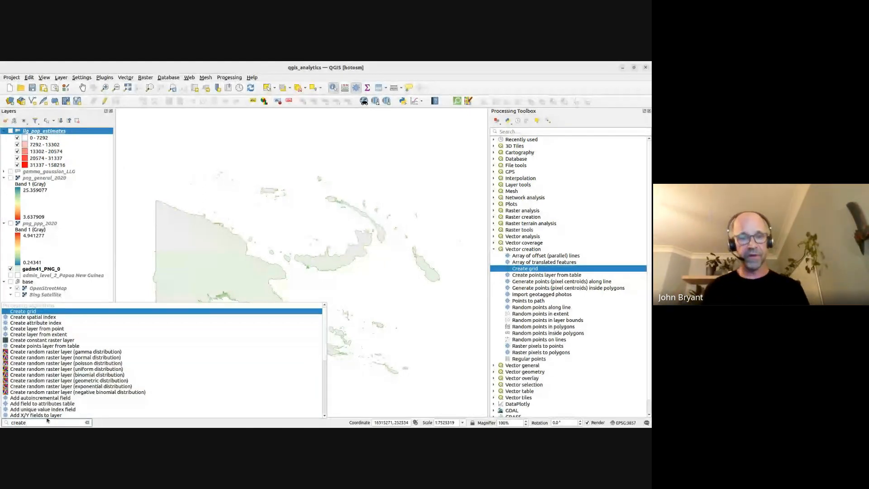
type("grid")
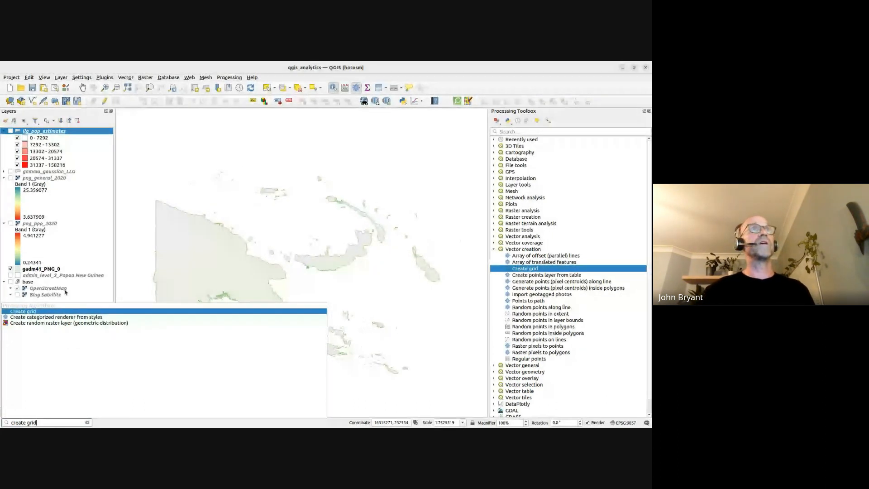
left_click(86, 289)
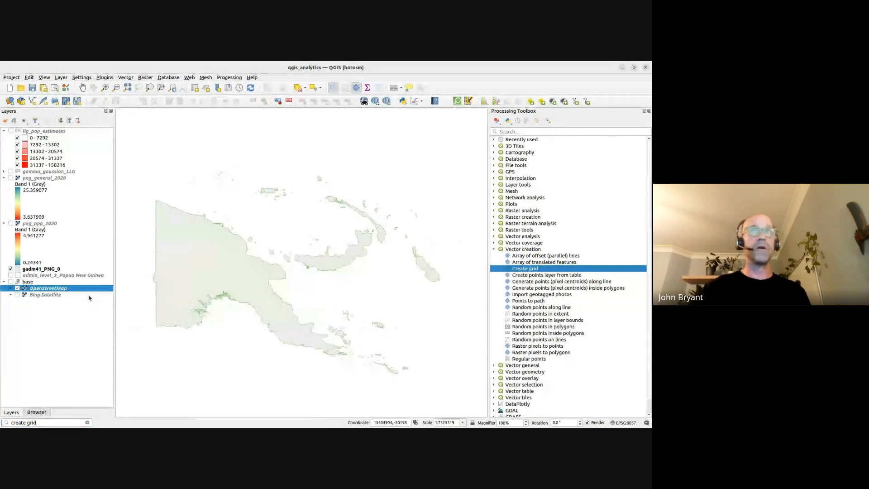
- Open the Create grid algorithm and set the grid type to Hexagon (Polygon)
double_click(527, 269)
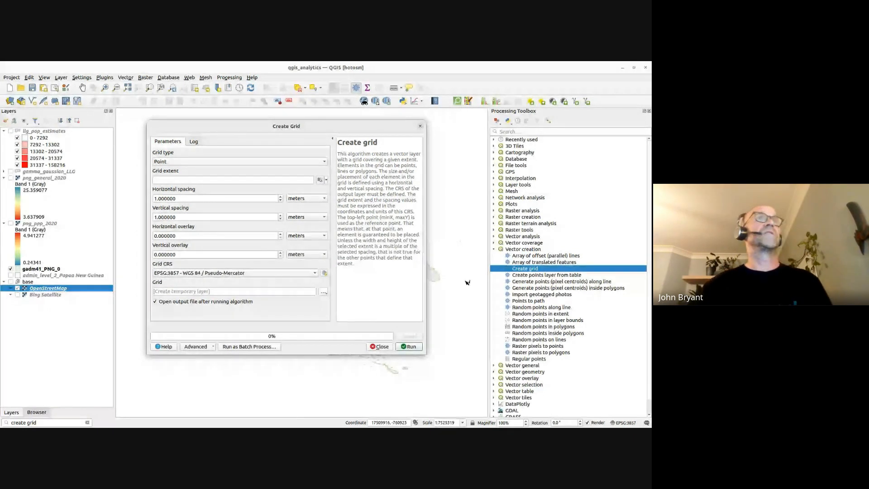
left_click(168, 162)
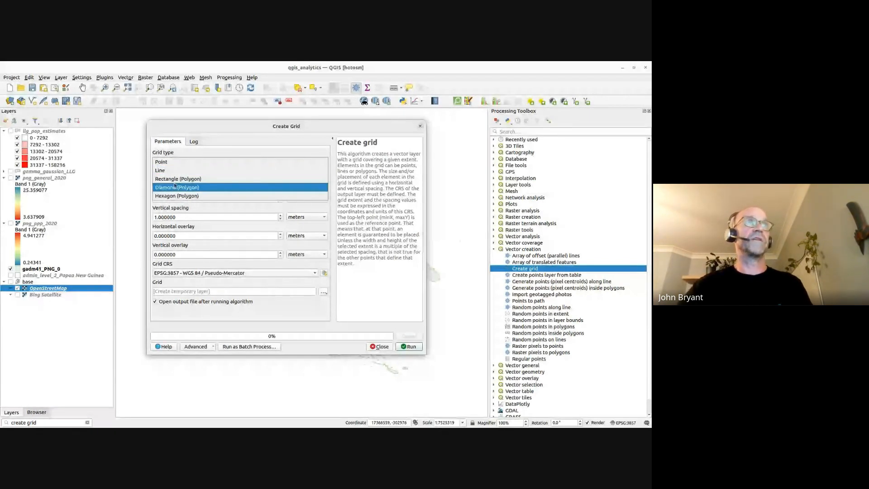
left_click(143, 168)
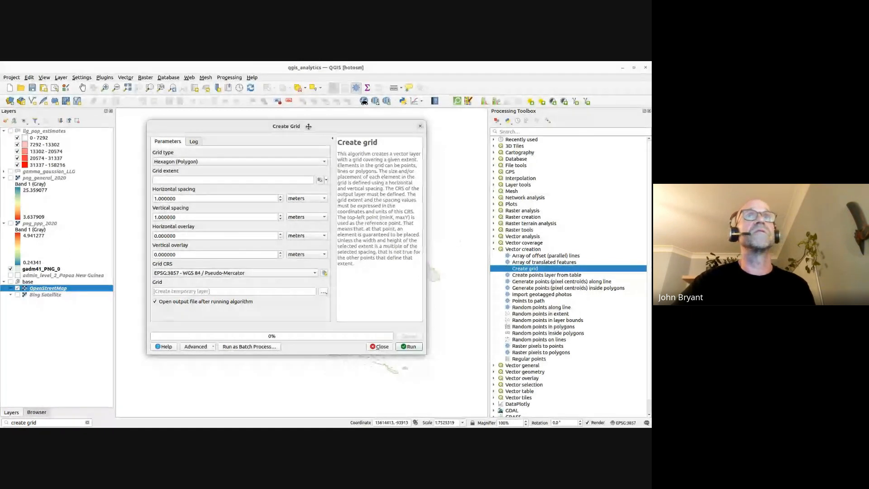
- Calculate the grid extent from the gadm41_PNG_0 layer and widen the dialog to show the full extent coordinates
left_click_drag(309, 127, 450, 132)
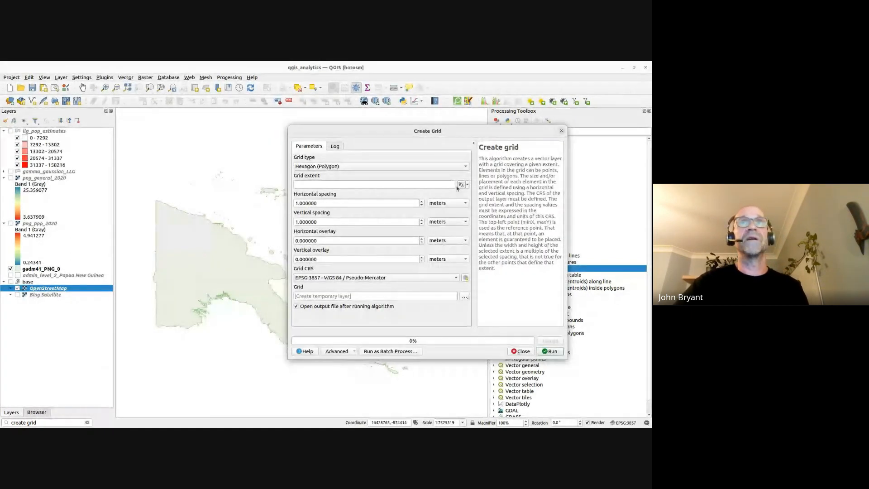
left_click(44, 270)
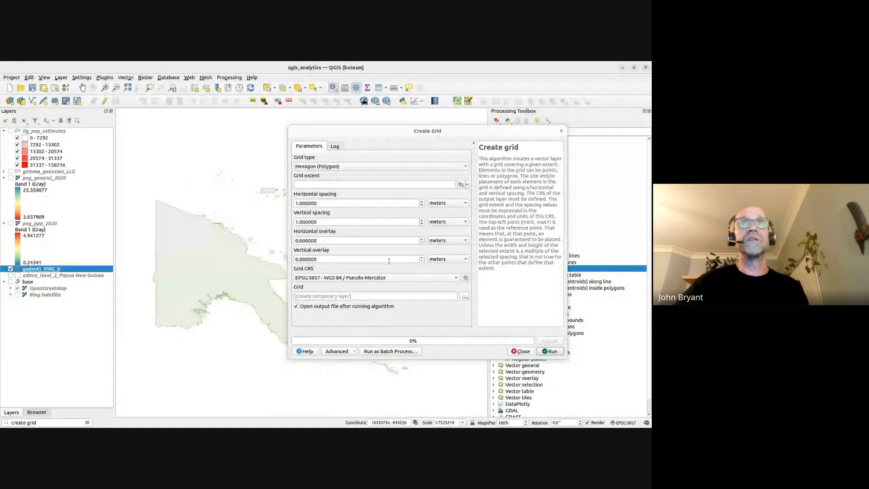
left_click(467, 185)
mouse_move(480, 193)
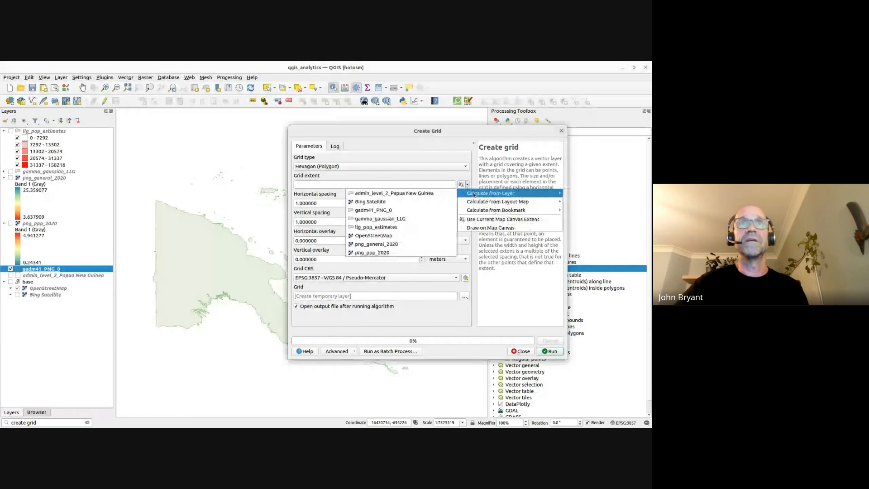
left_click(416, 209)
left_click_drag(288, 189, 210, 189)
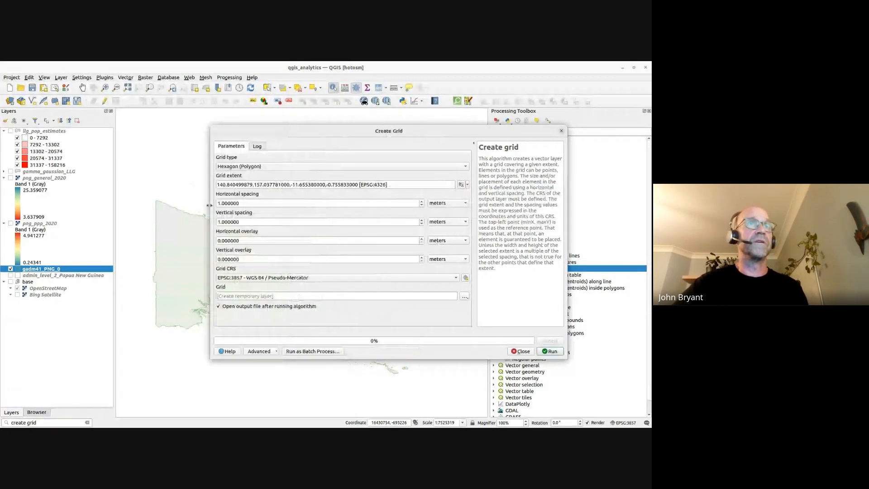
left_click_drag(397, 186, 215, 187)
left_click(268, 193)
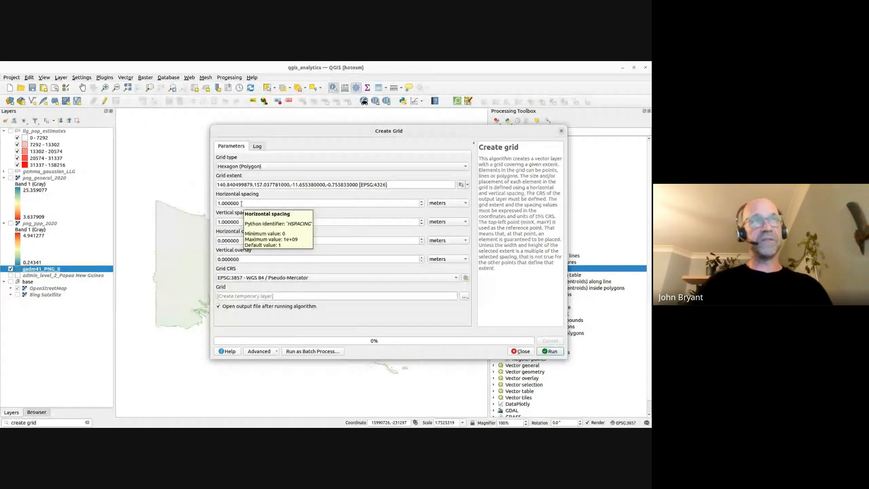
- Set both the horizontal and vertical grid spacing to 10 kilometers
left_click_drag(241, 203, 215, 203)
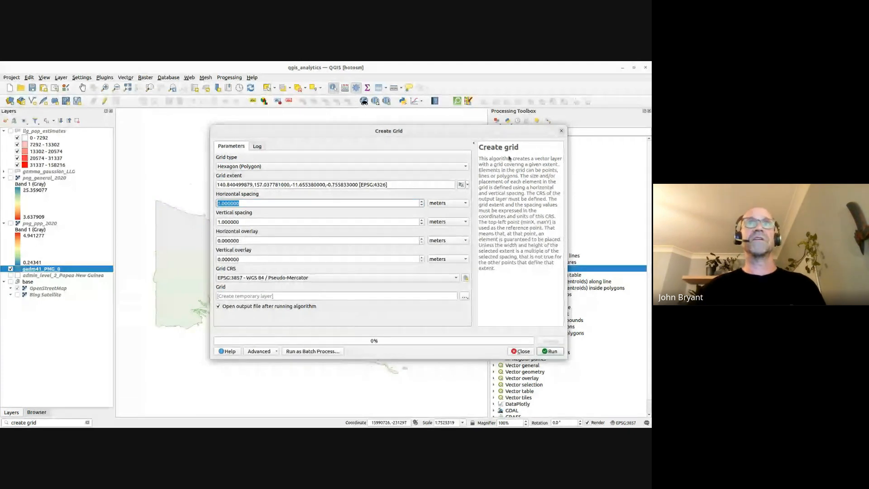
left_click(445, 203)
left_click(442, 212)
left_click(446, 222)
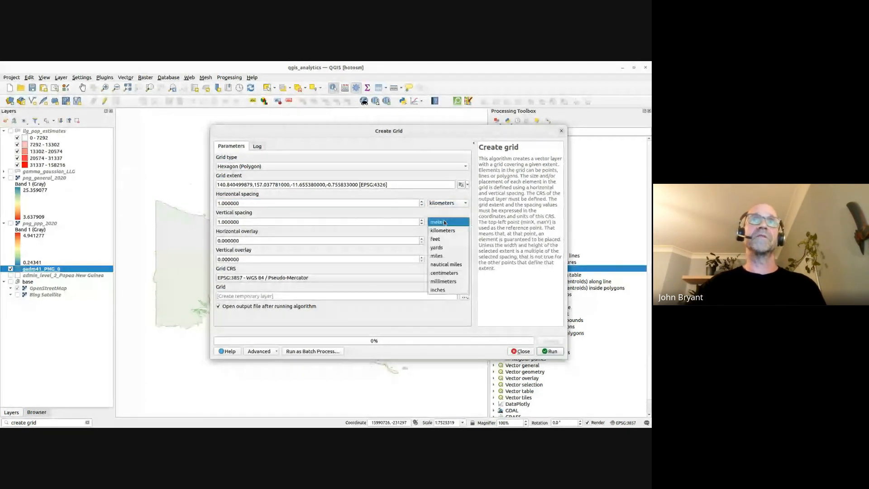
left_click(443, 229)
double_click(302, 203)
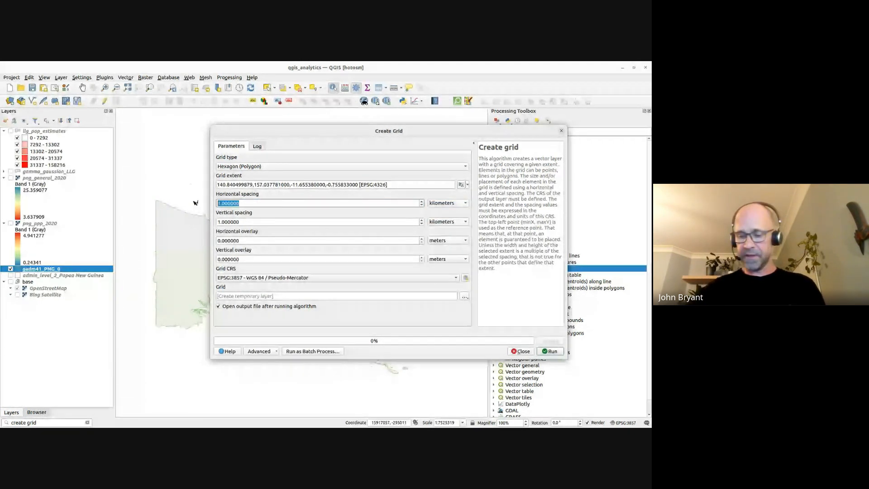
type("10")
double_click(229, 221)
type("10")
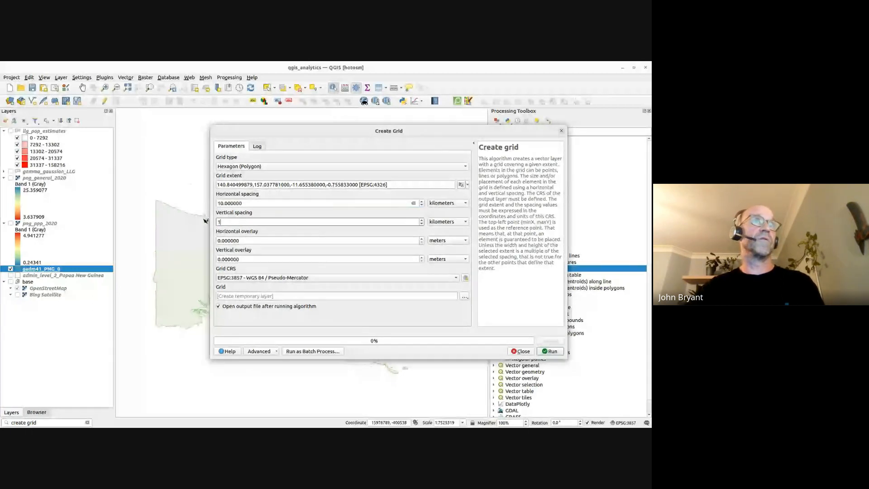
left_click(243, 205)
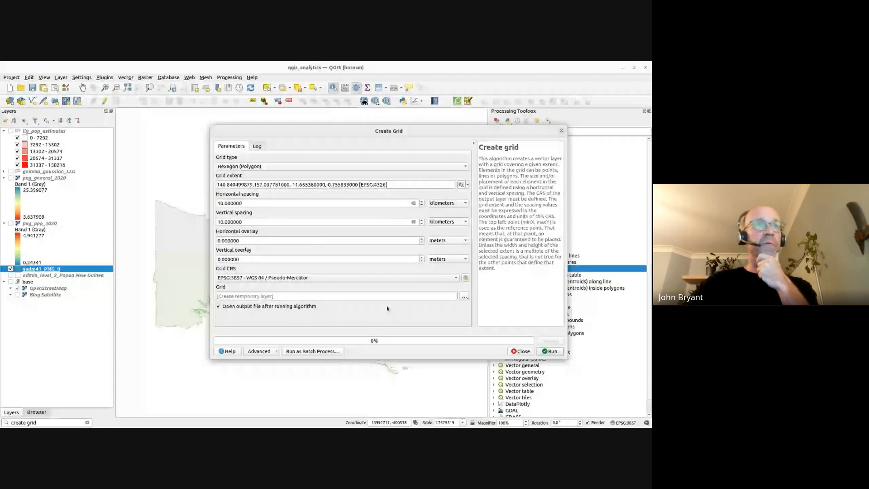
- Set the grid output to be saved in analysis.gpkg with the layer name hex_grid_10km
left_click(465, 296)
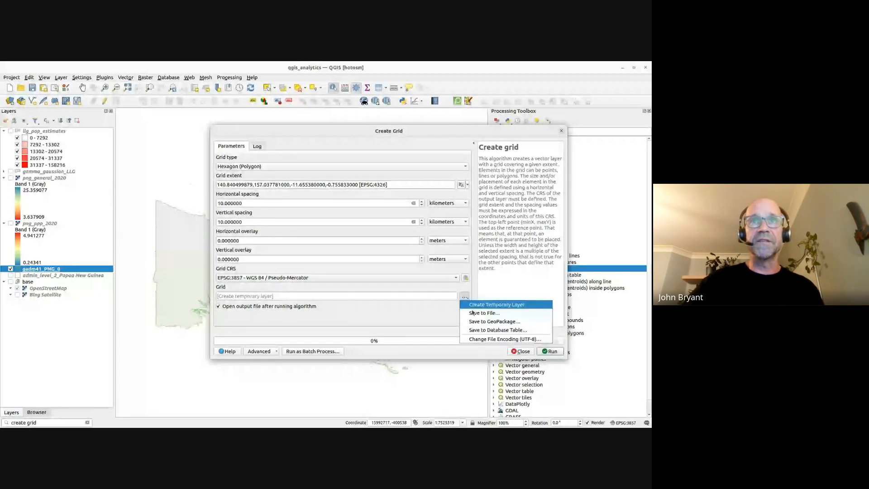
left_click(473, 312)
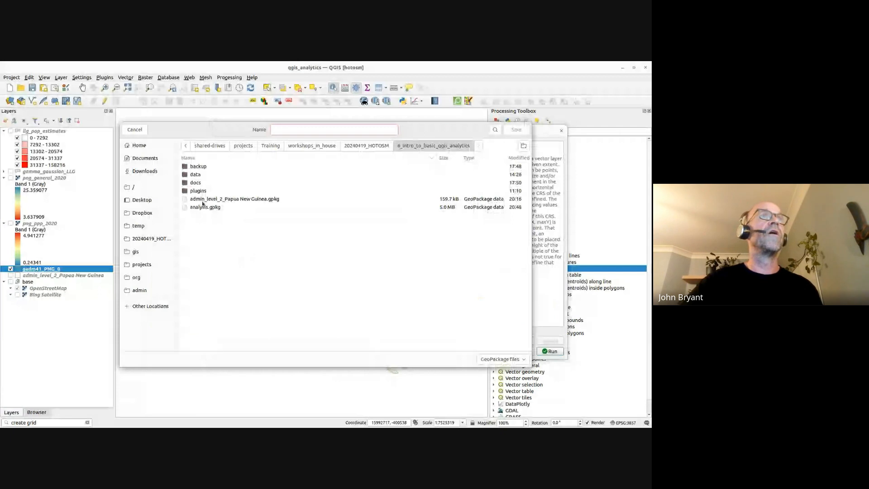
double_click(203, 207)
left_click(381, 247)
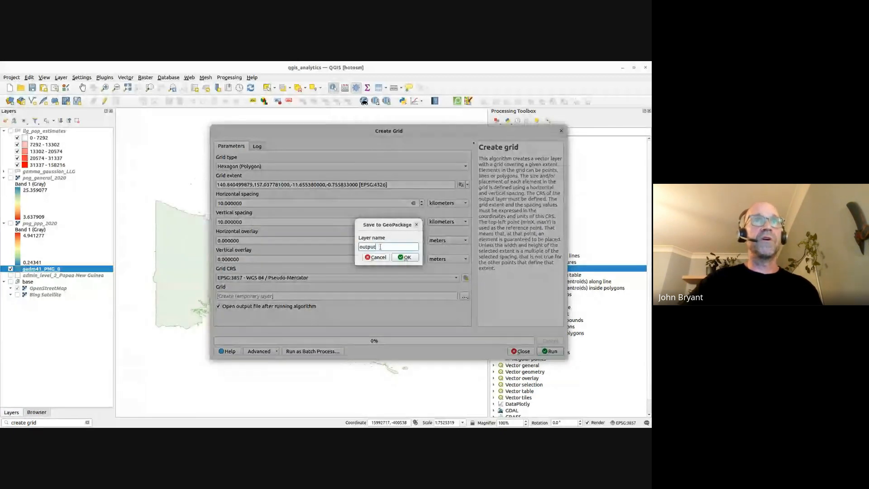
double_click(380, 247)
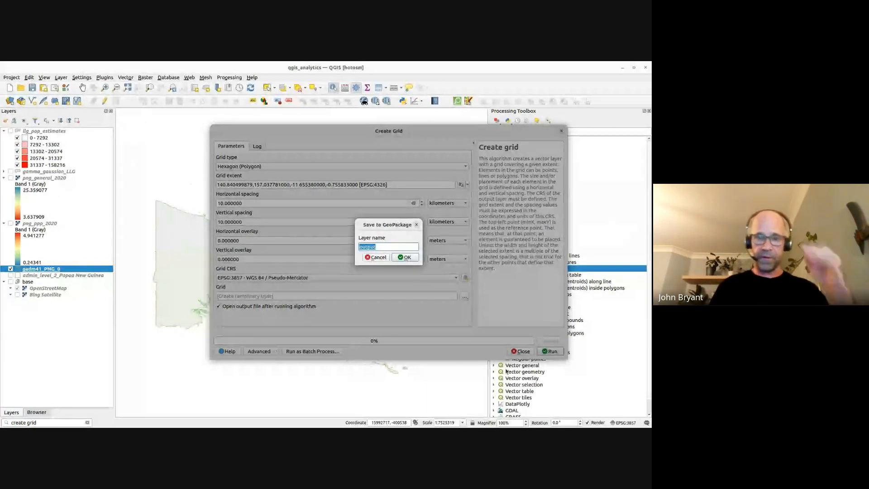
type("hex_gr")
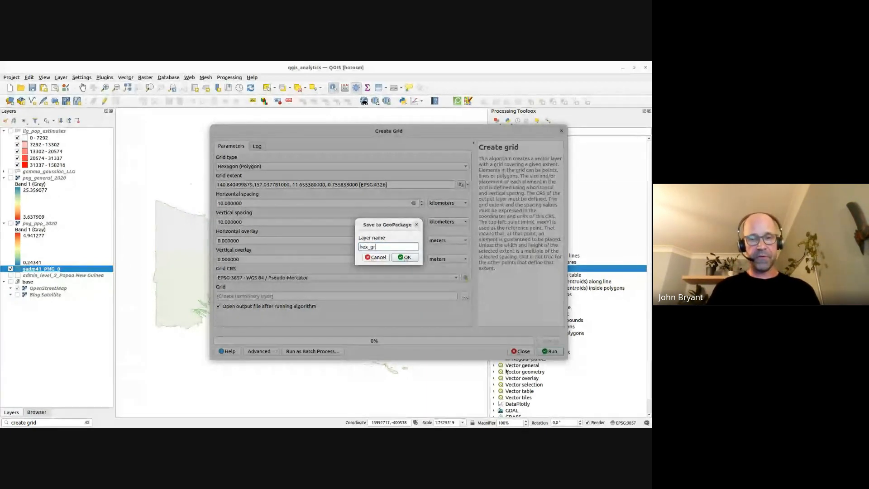
type("id_")
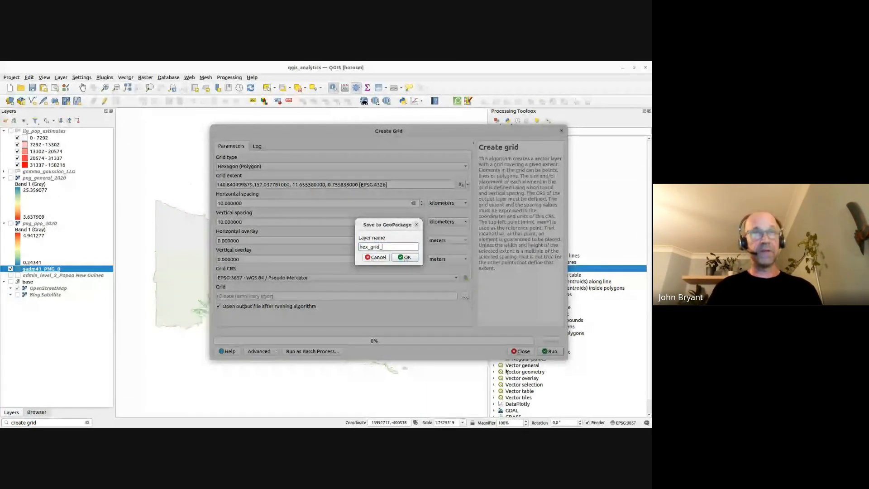
type("10km")
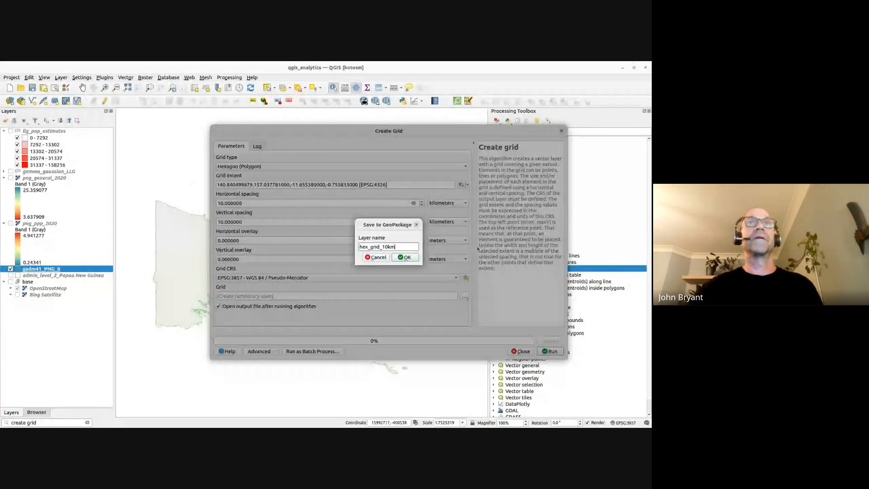
left_click(406, 257)
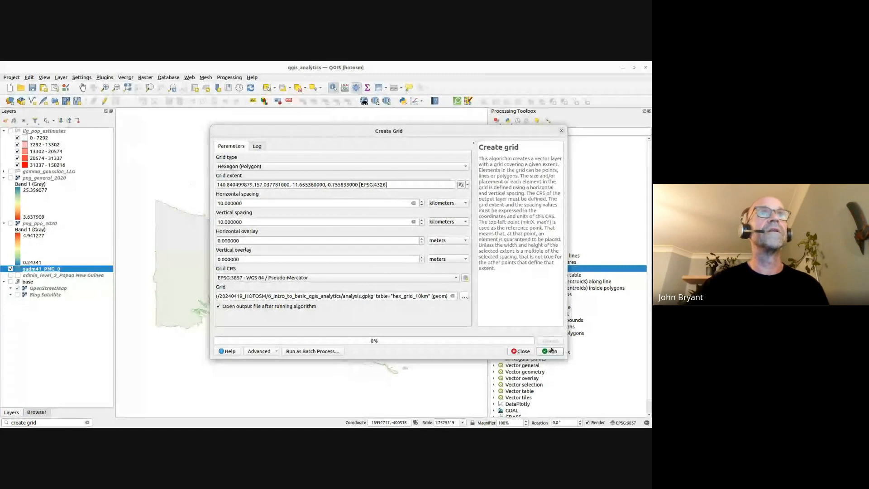
- Run the configured Create Grid algorithm to generate the hex_grid_10km hexagon layer and close its dialog
left_click(551, 350)
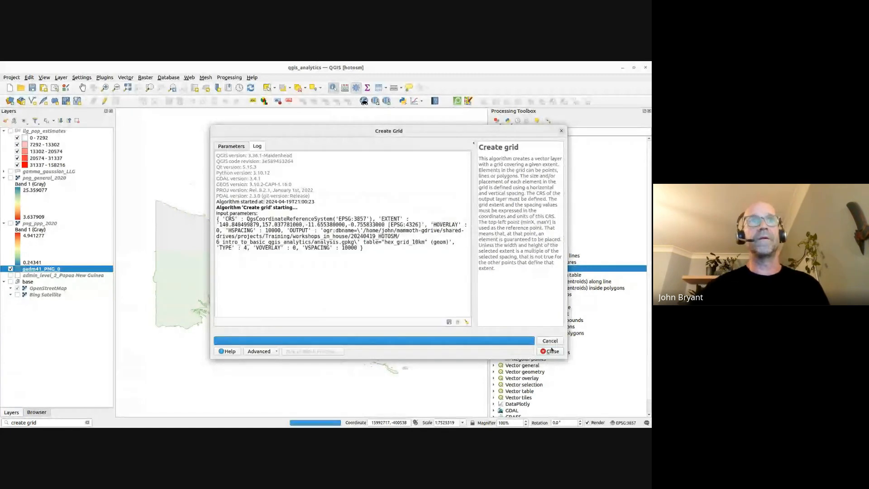
left_click(494, 351)
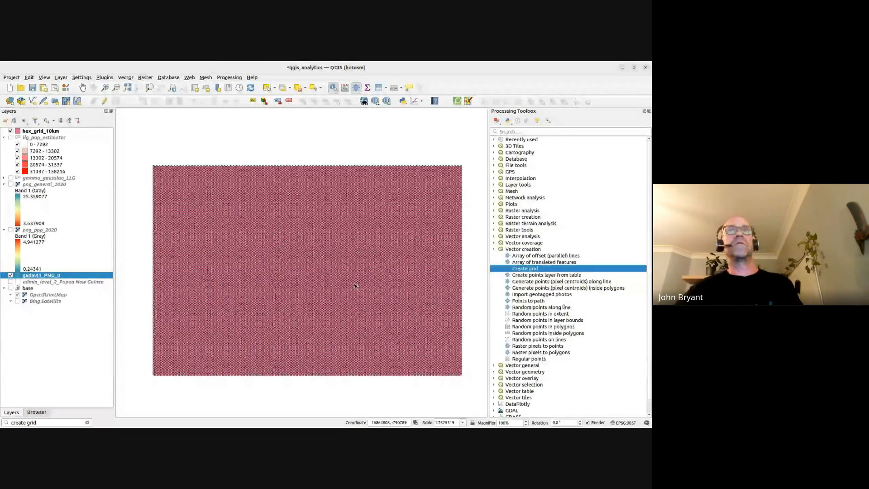
scroll(315, 241, "up", 1)
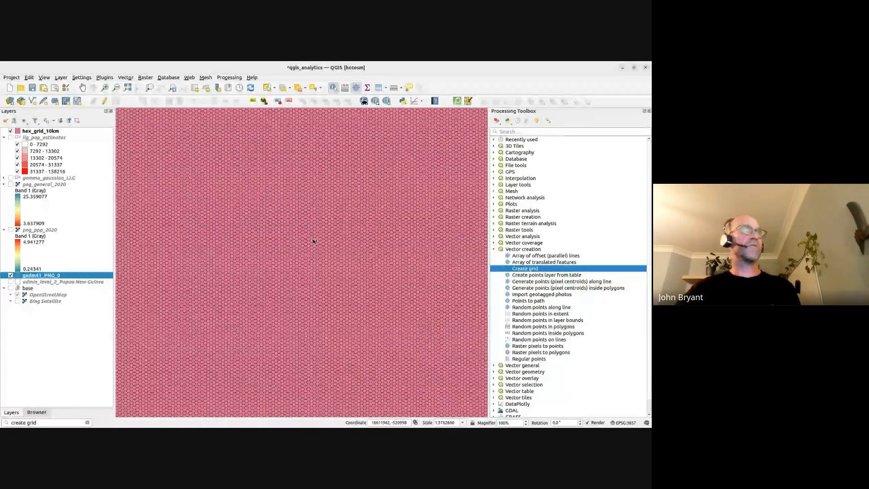
scroll(314, 242, "down", 1)
- Set the simple fill style of the hex_grid_10km layer to No Brush
left_click(29, 131)
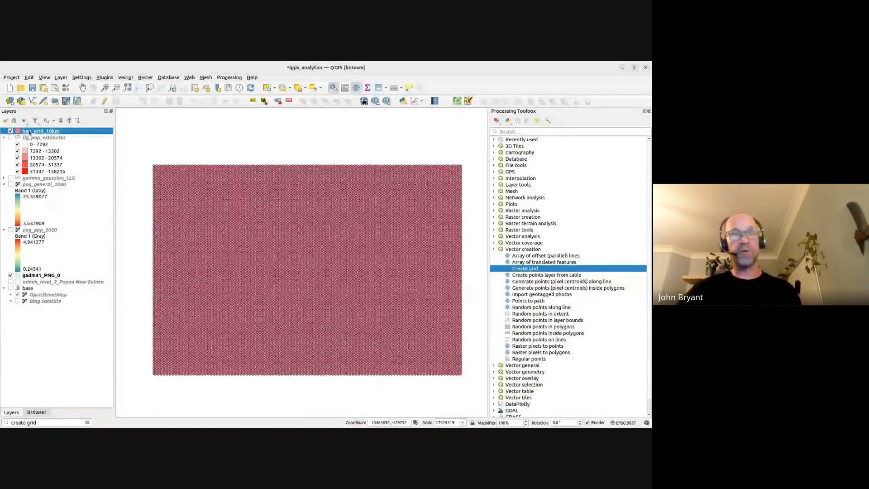
key("F7")
left_click(577, 150)
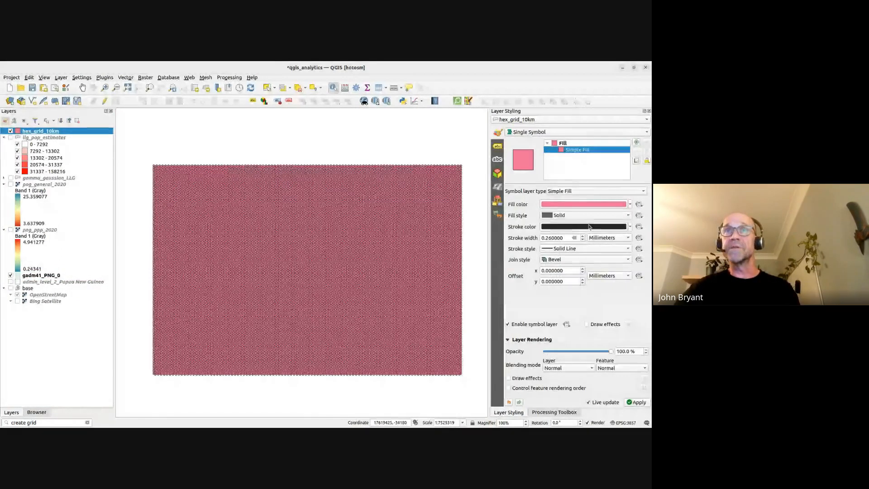
left_click(589, 226)
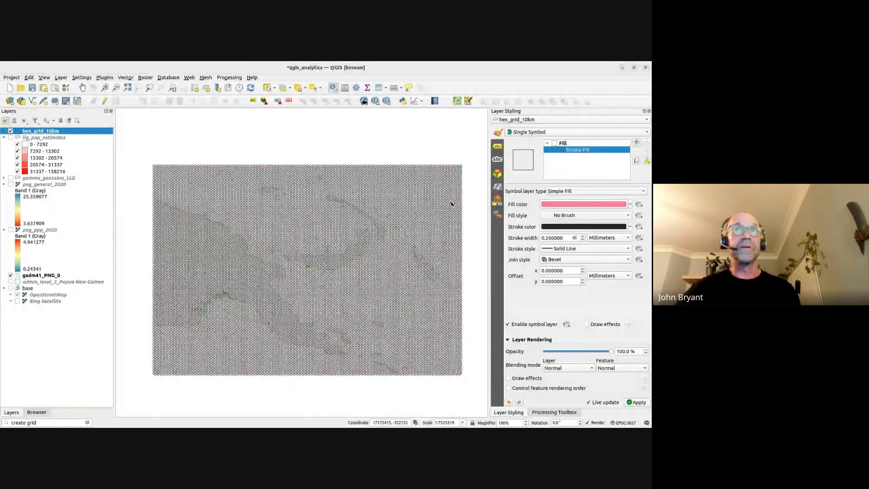
- Set the hex_grid_10km stroke width to 0.05 millimetres and save the project
left_click_drag(563, 238, 520, 233)
type(".0")
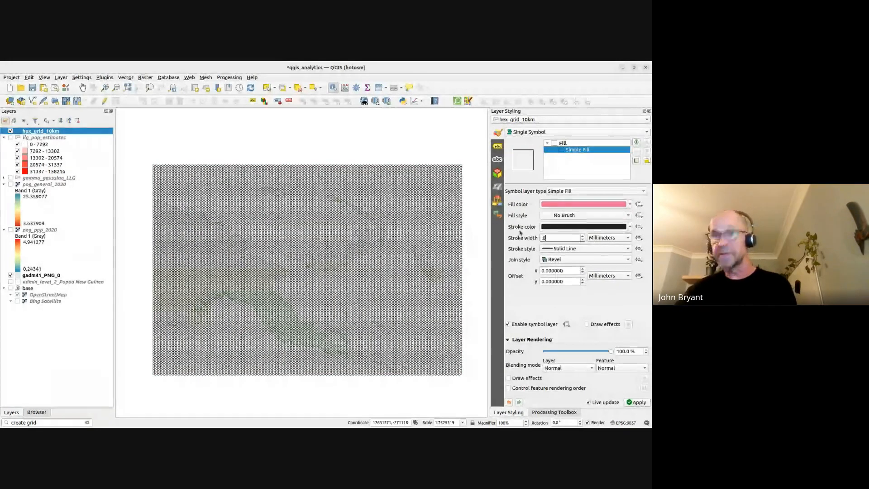
type("5")
key("Return")
scroll(224, 256, "up", 1)
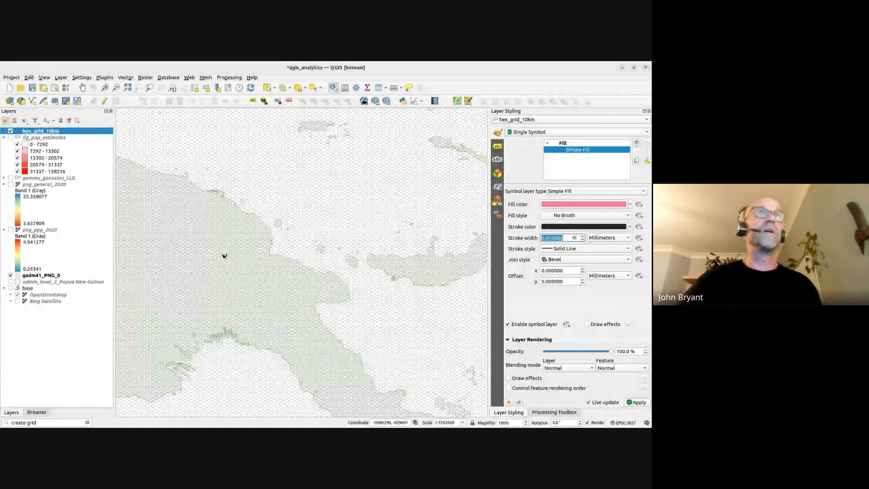
left_click(32, 89)
- Select a rectangular block of grid hexagons in the open sea north-east of the mainland coast
scroll(286, 133, "up", 1)
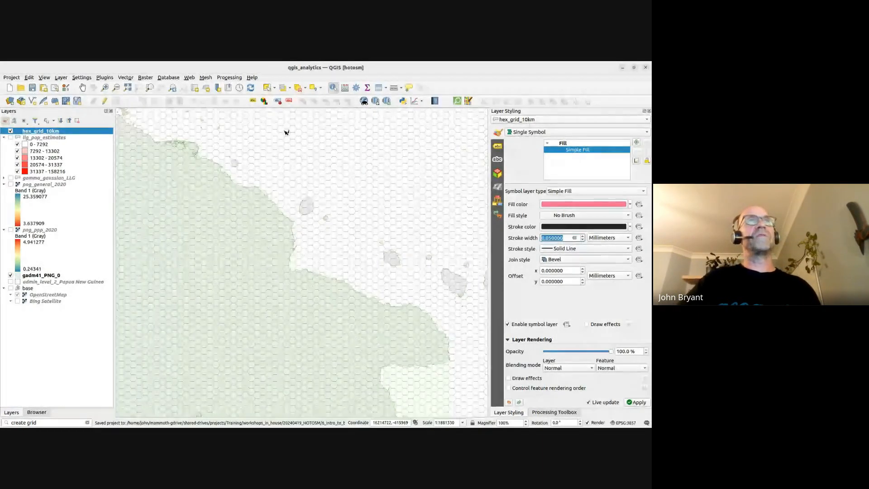
left_click(267, 87)
left_click_drag(283, 126, 348, 183)
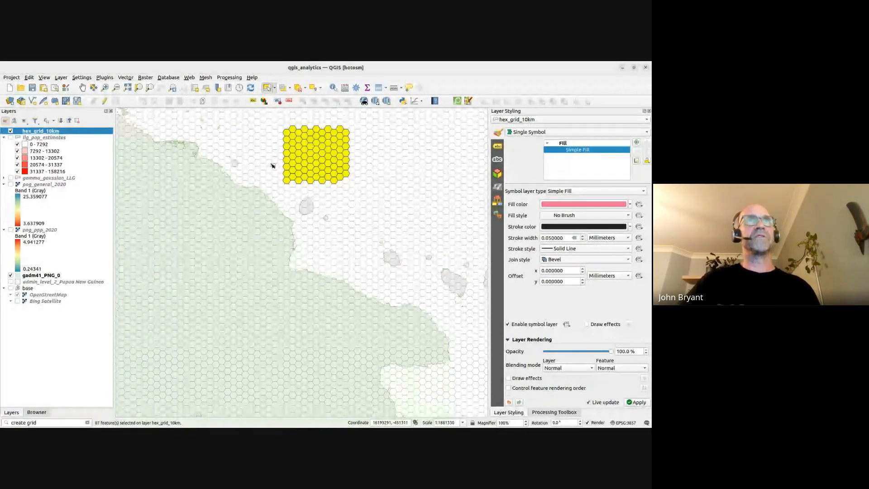
scroll(306, 171, "down", 1)
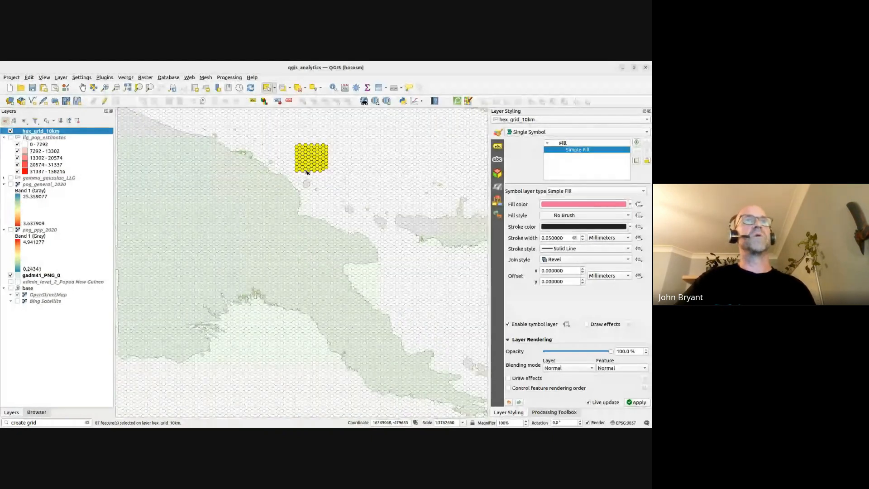
scroll(307, 172, "down", 1)
left_click_drag(307, 171, 247, 230)
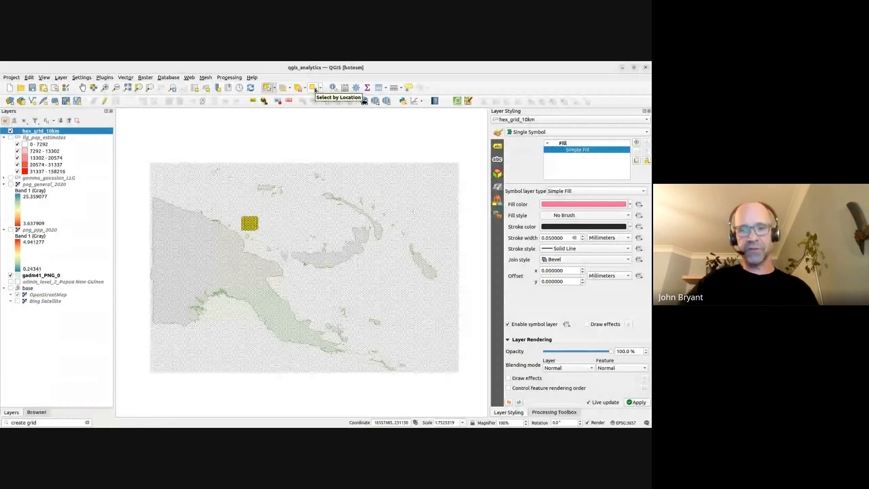
- Select by location all hex_grid_10km features that are disjoint from gadm41_PNG_0, creating a new selection, and inspect it along the coast
left_click(313, 88)
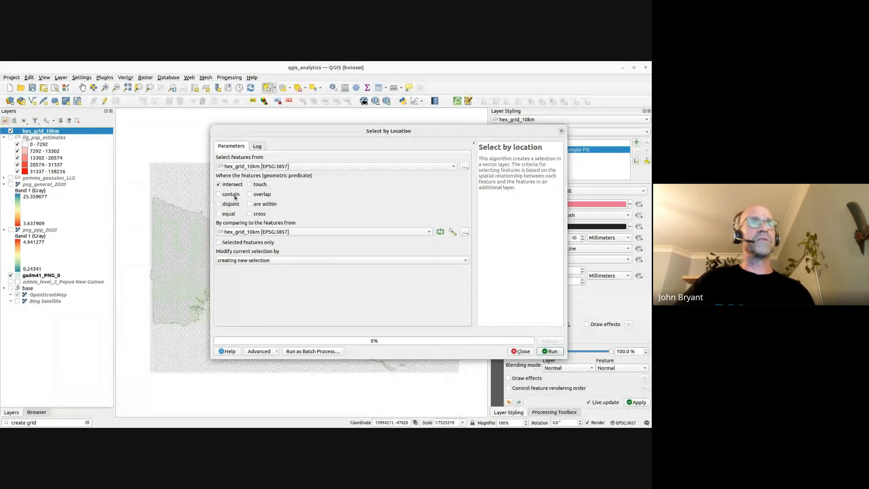
left_click(219, 185)
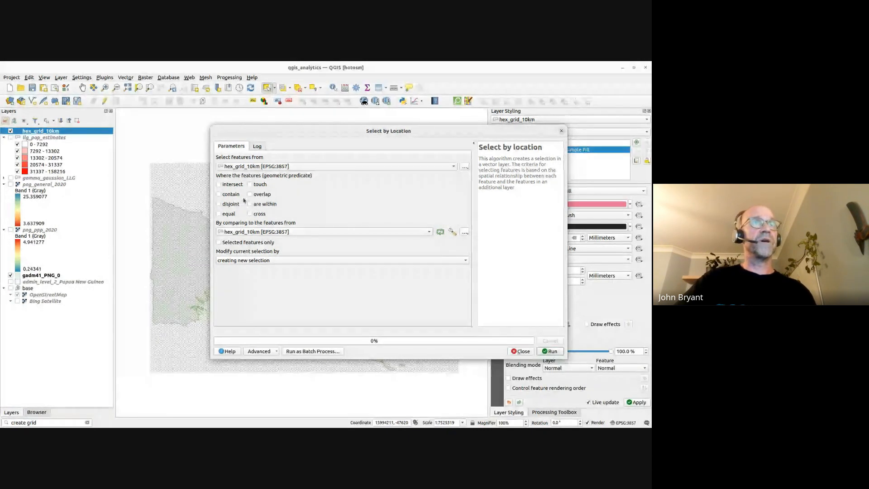
left_click(219, 204)
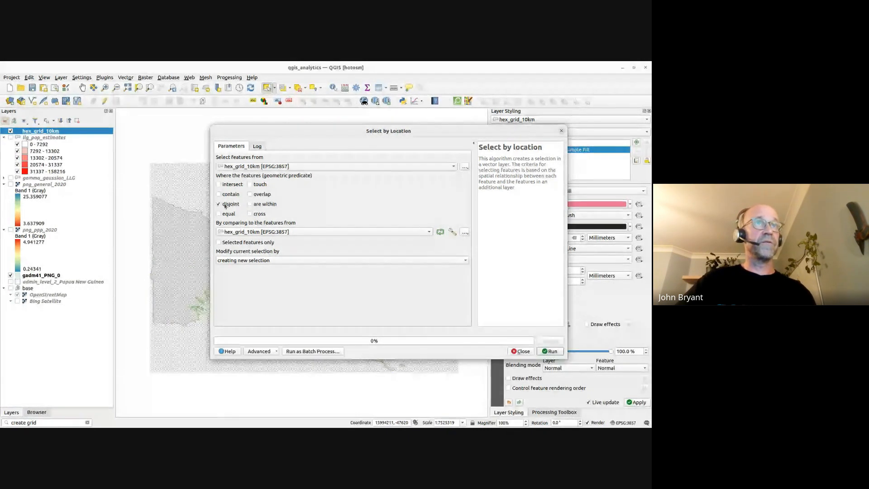
left_click(249, 231)
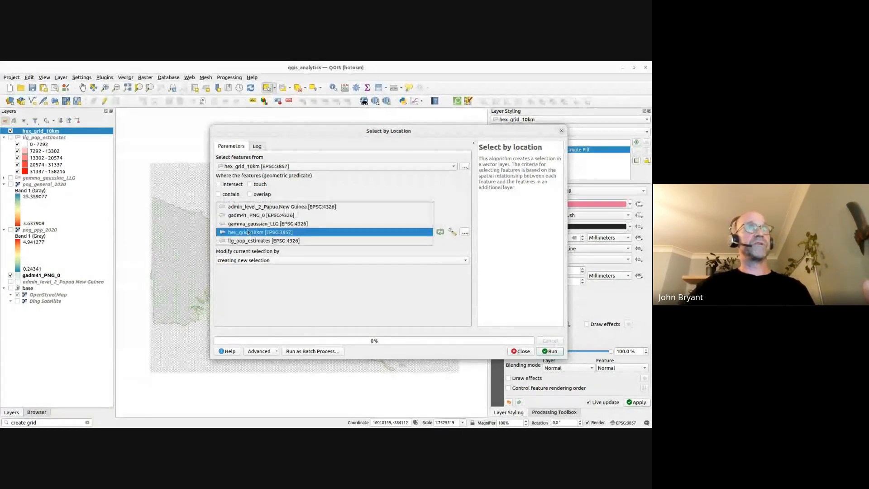
left_click(251, 215)
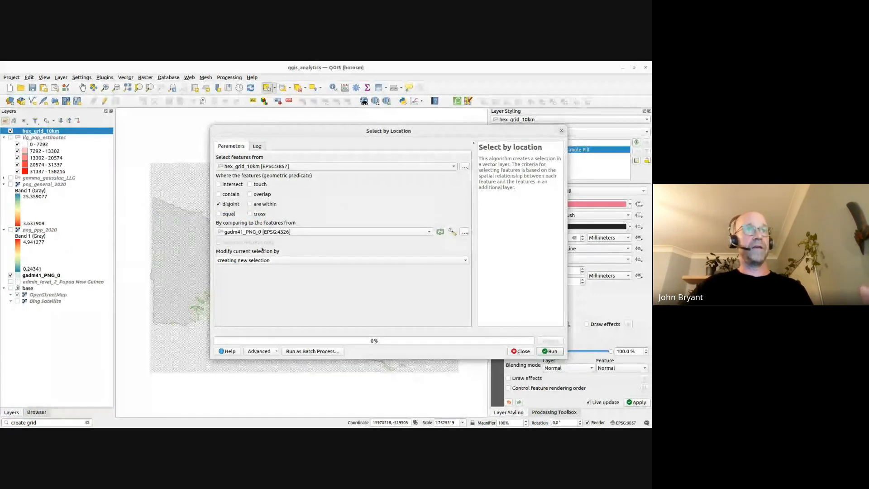
left_click(550, 352)
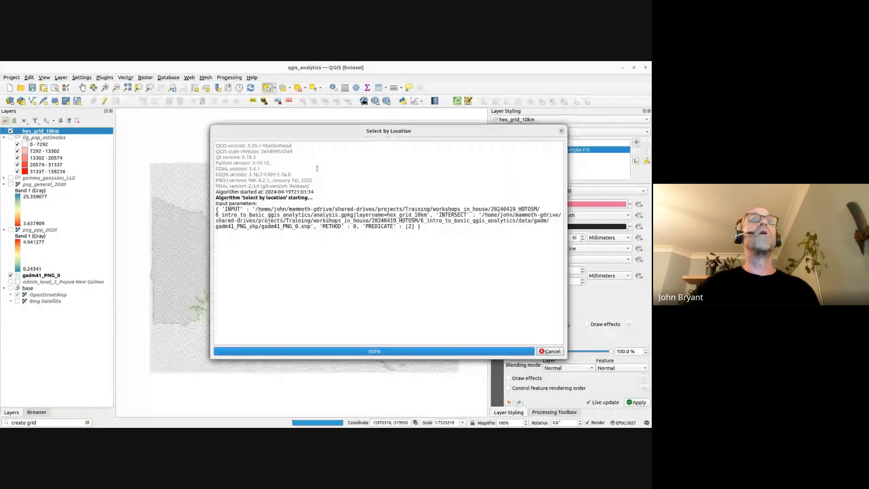
left_click(561, 132)
scroll(259, 224, "up", 2)
scroll(260, 224, "up", 1)
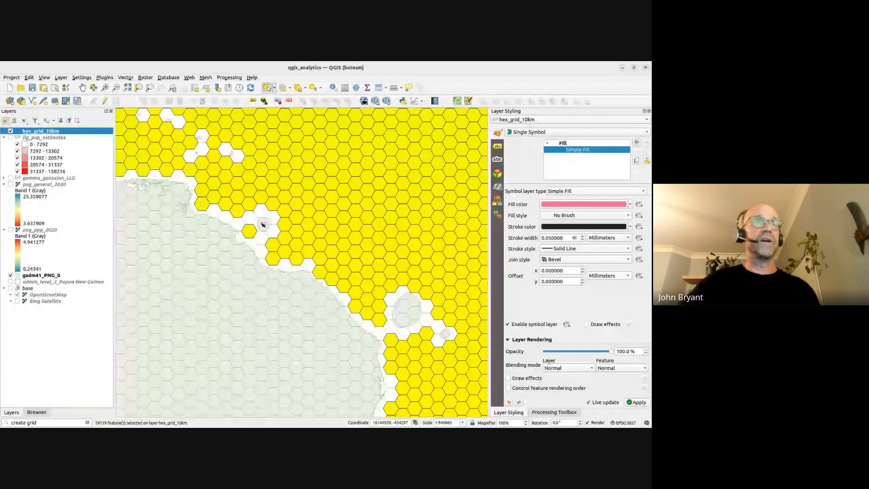
scroll(236, 198, "down", 2)
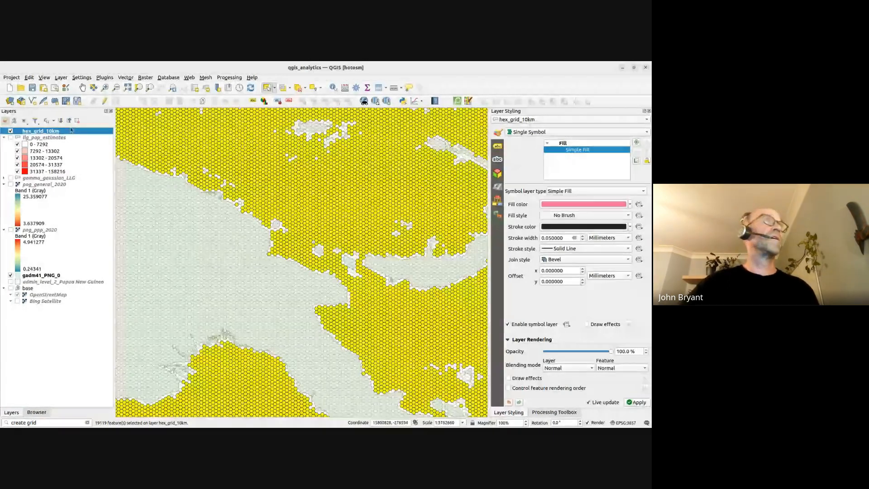
- Delete the selected offshore hexagons from hex_grid_10km, save the layer edits and save the project
left_click(106, 102)
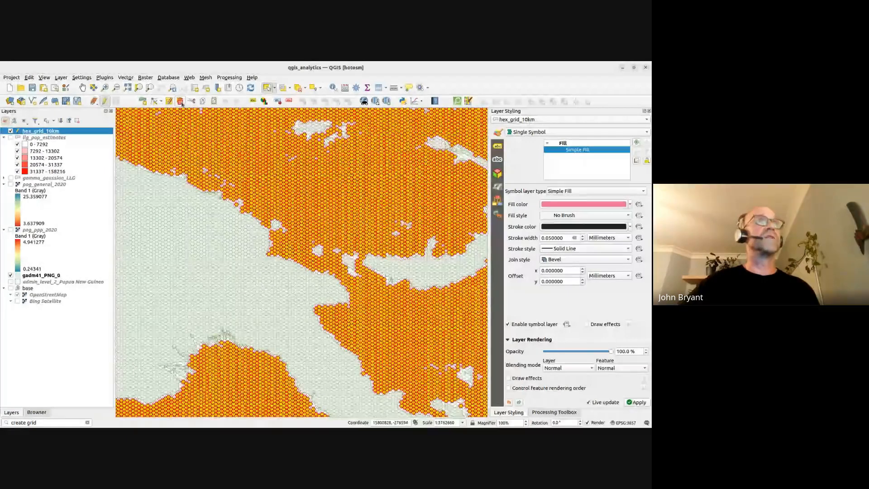
left_click(180, 101)
left_click(374, 262)
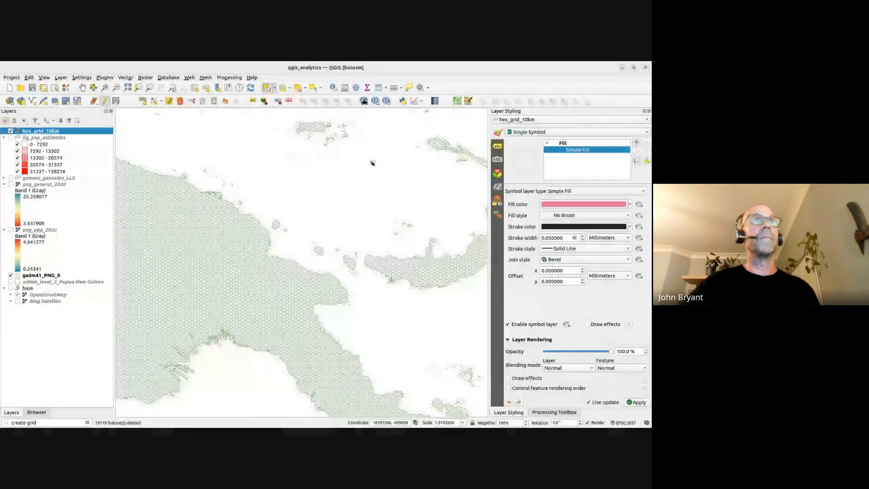
left_click(117, 101)
left_click(105, 101)
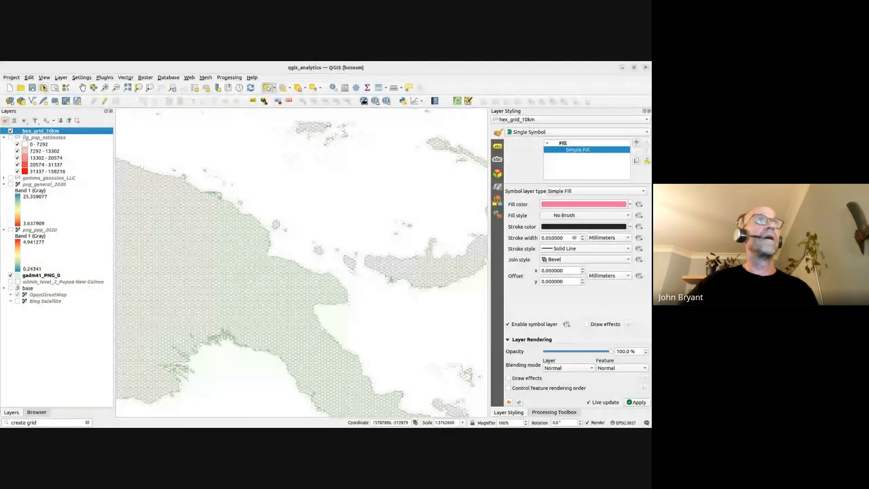
left_click(33, 88)
scroll(209, 221, "down", 1)
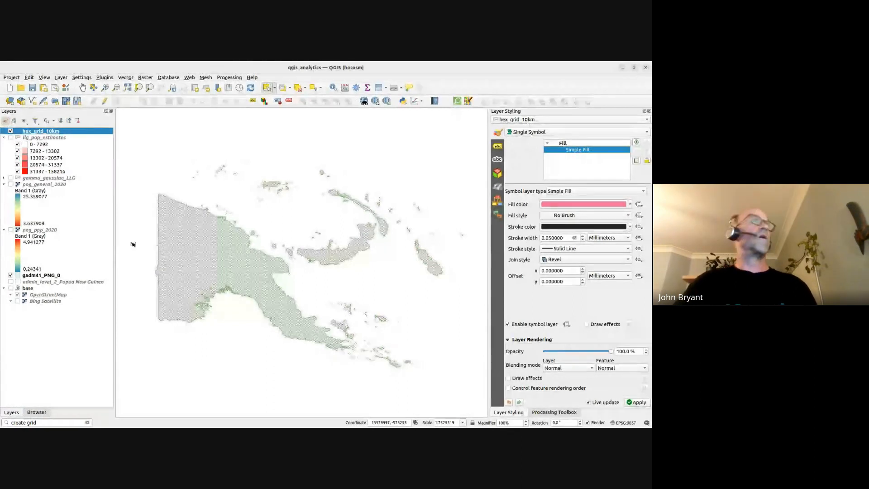
- Delete the id, left, top, right, bottom, row_index and col_index fields from hex_grid_10km, saving the layer edits and the project
double_click(47, 131)
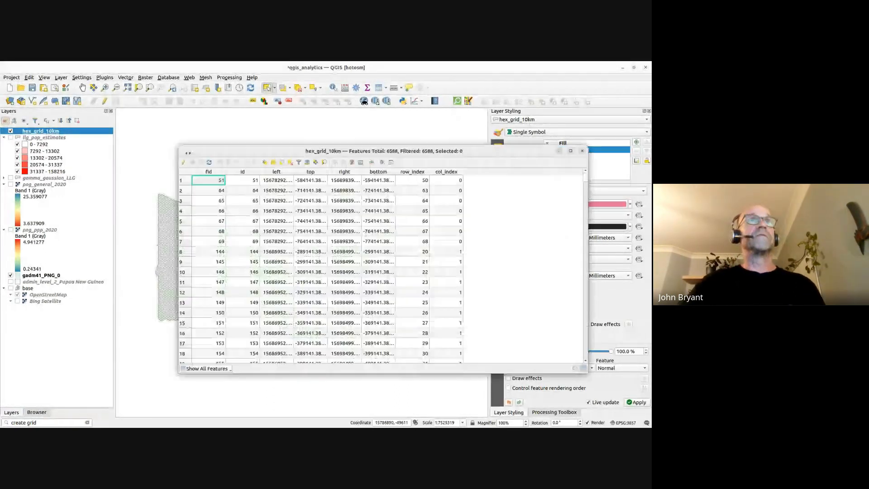
left_click_drag(329, 155, 250, 149)
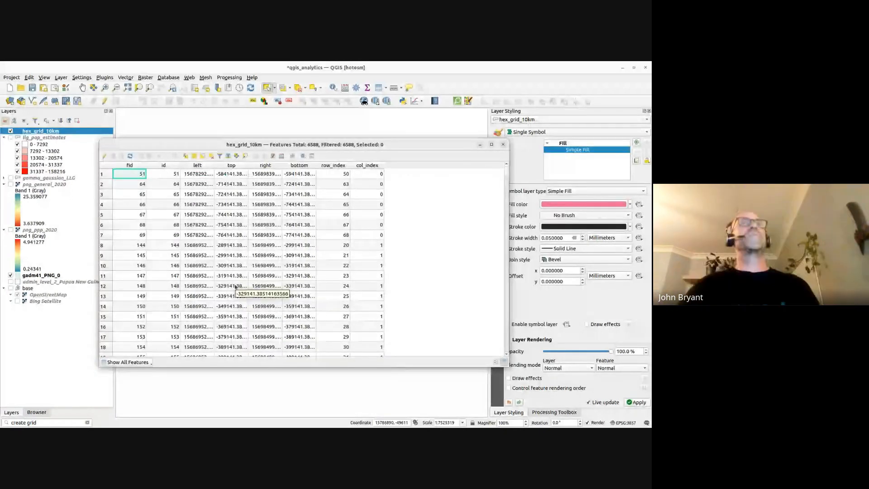
left_click(104, 157)
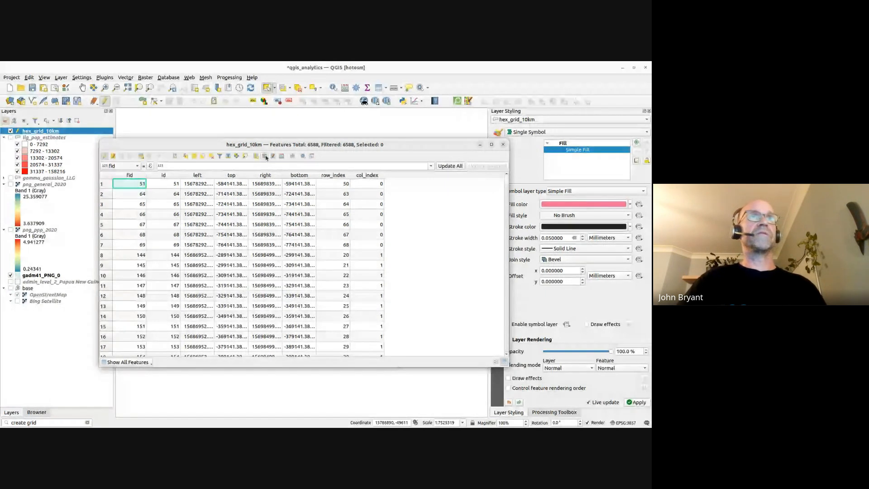
left_click(266, 157)
left_click_drag(259, 193, 264, 262)
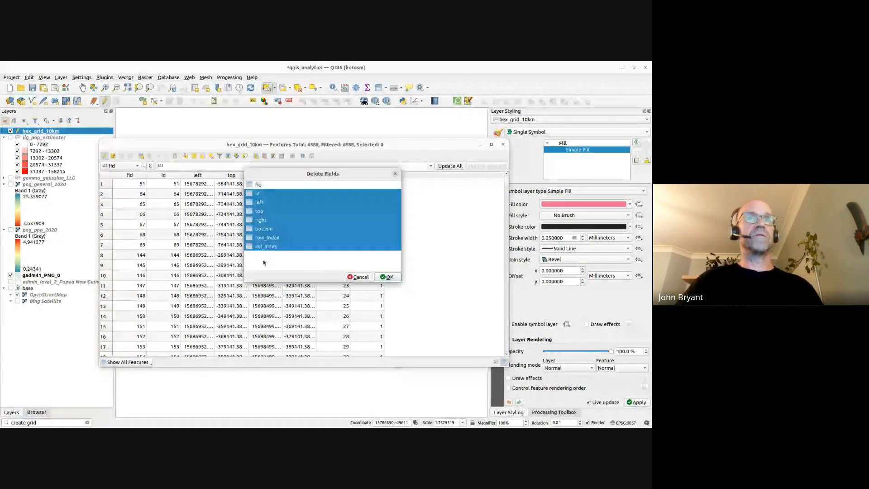
left_click(387, 277)
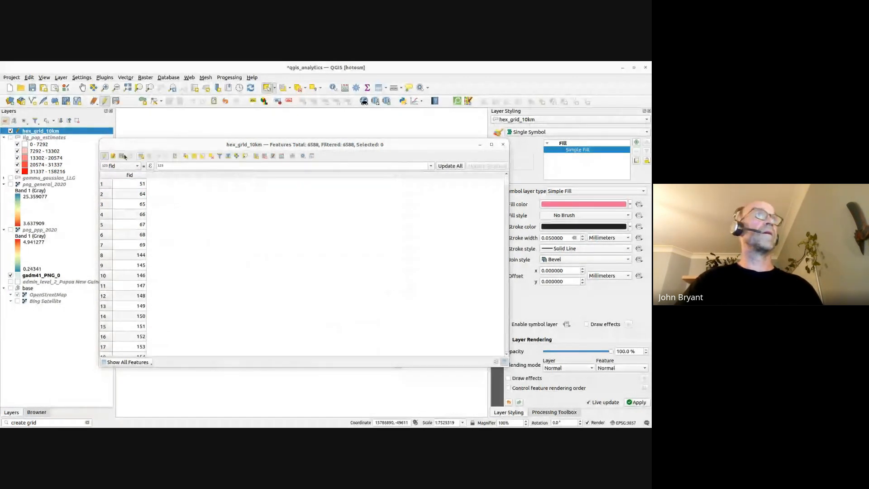
left_click(105, 156)
left_click(102, 135)
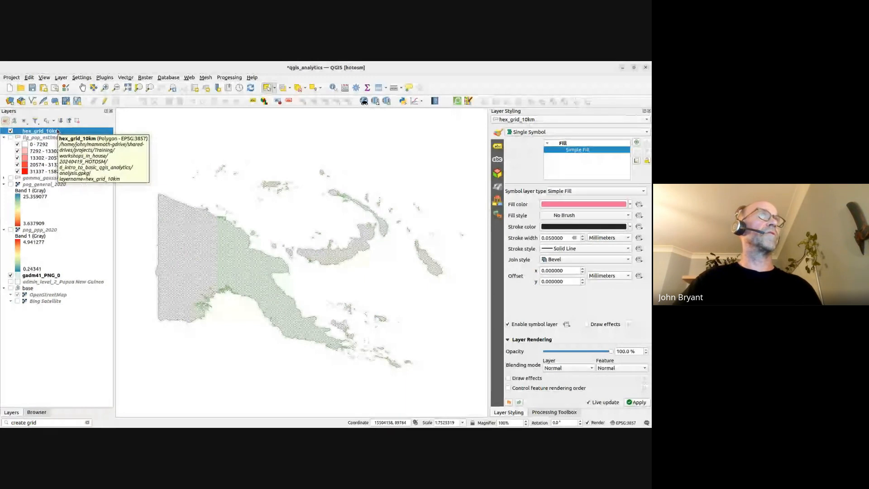
key("ctrl+s")
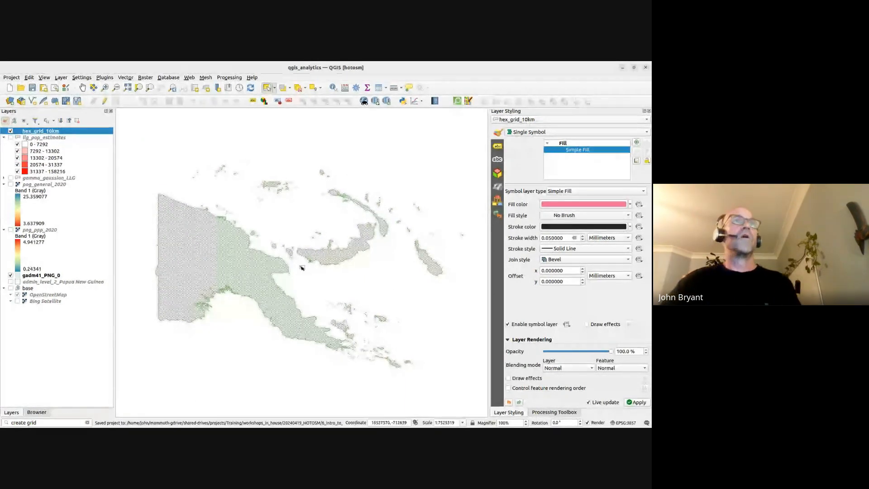
- Compare the gamma_gaussian_LLG areas with the hex_grid_10km cells up close by switching the visibility of the two layers
scroll(225, 259, "up", 1)
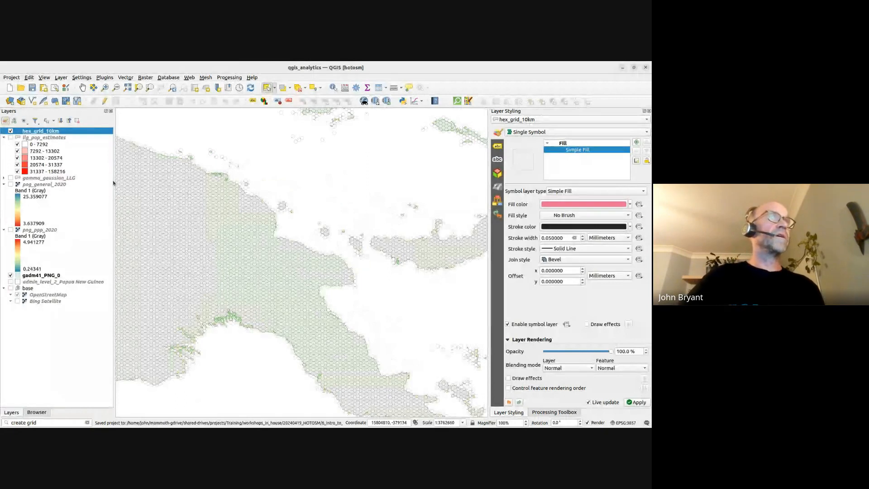
left_click_drag(114, 183, 107, 183)
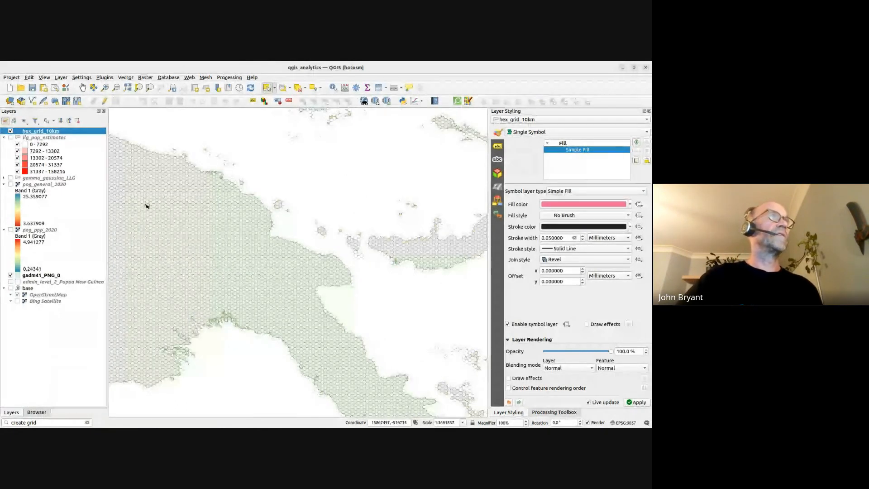
left_click_drag(146, 206, 188, 208)
left_click(10, 131)
left_click(10, 177)
scroll(235, 248, "up", 3)
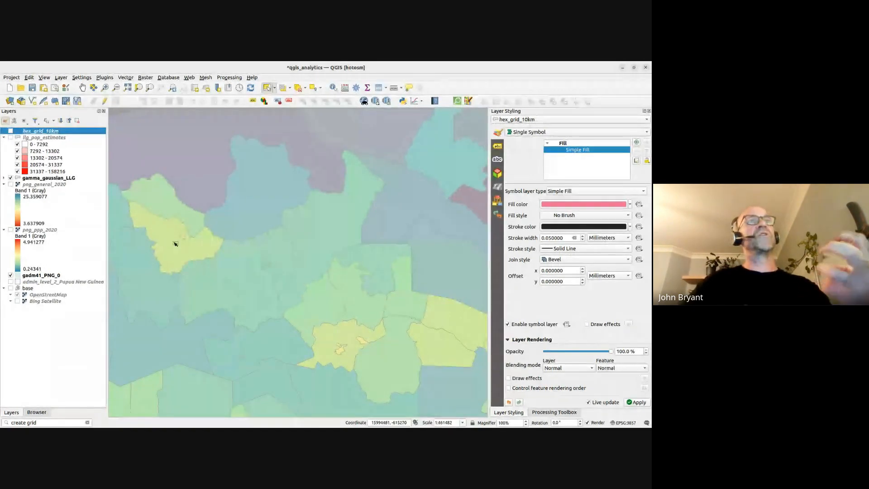
left_click(11, 178)
left_click(10, 131)
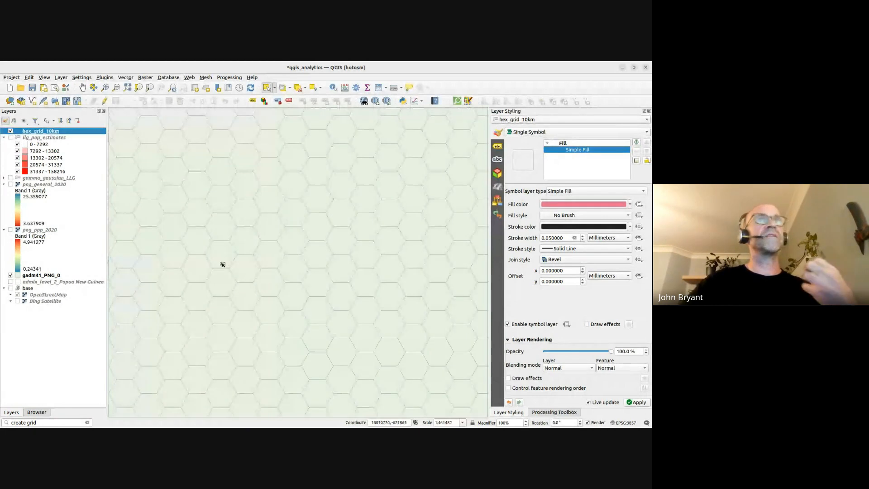
- Show the png_general_2020 raster and the base group with the hexagon grid and examine the populated cells around a highland town
scroll(254, 263, "down", 3)
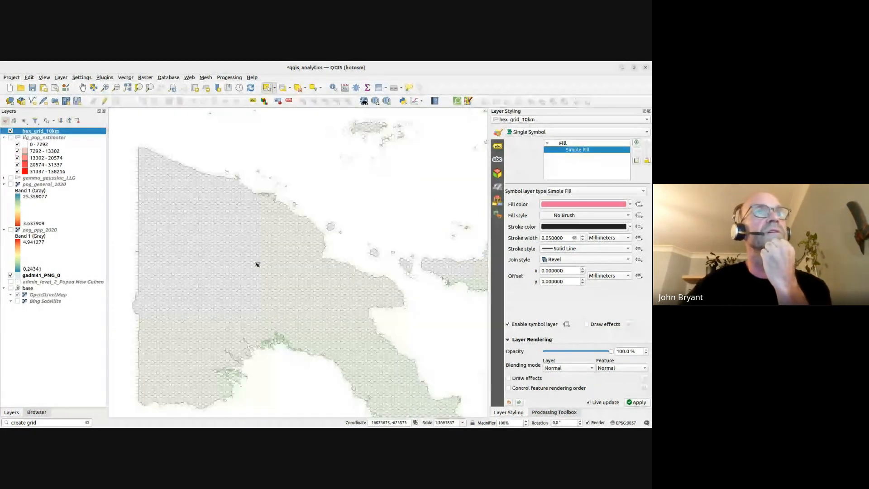
left_click_drag(256, 265, 265, 243)
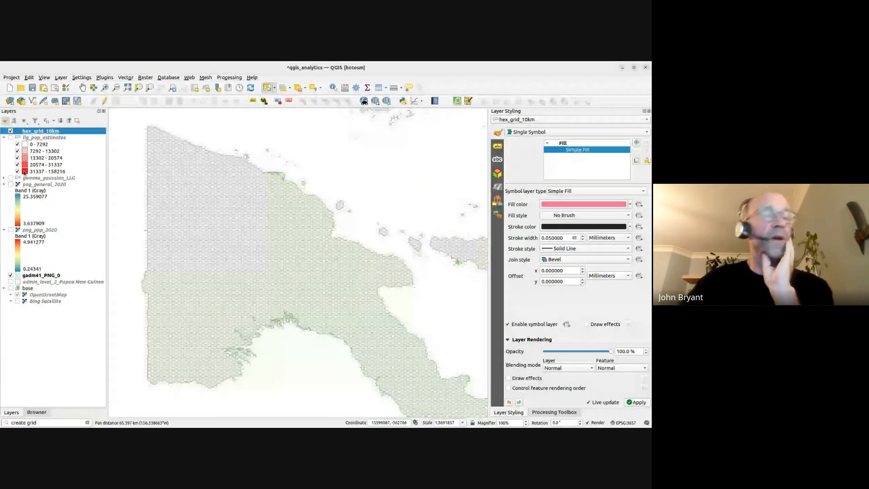
left_click(11, 184)
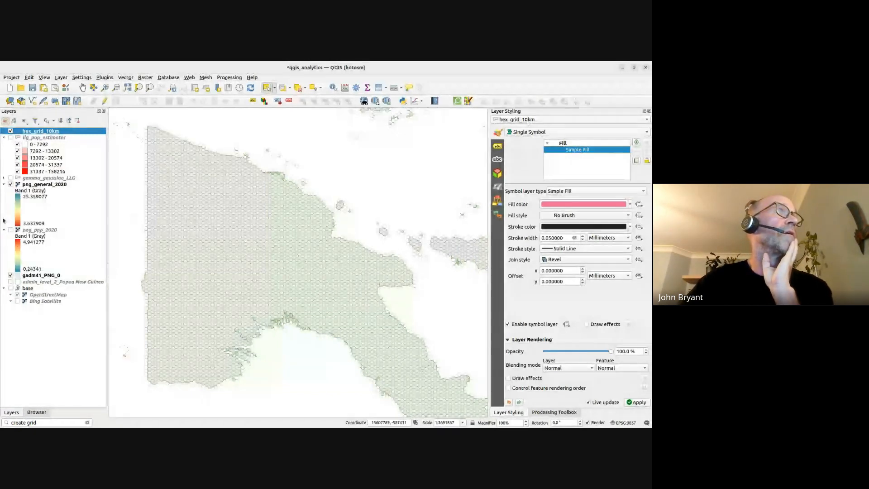
left_click(3, 230)
scroll(200, 261, "up", 5)
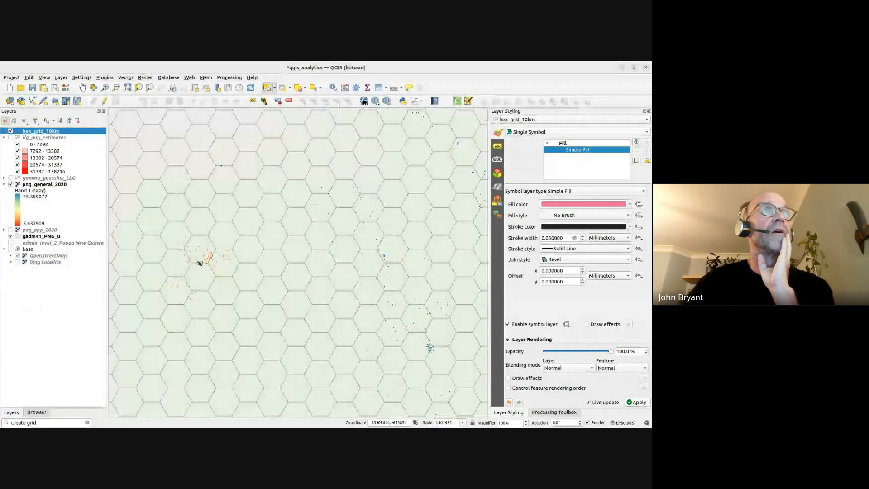
left_click_drag(186, 220, 225, 209)
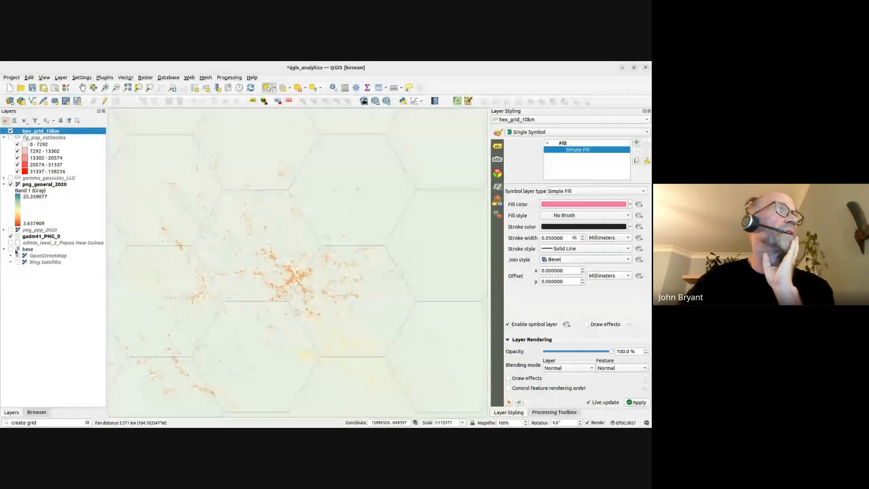
left_click(10, 249)
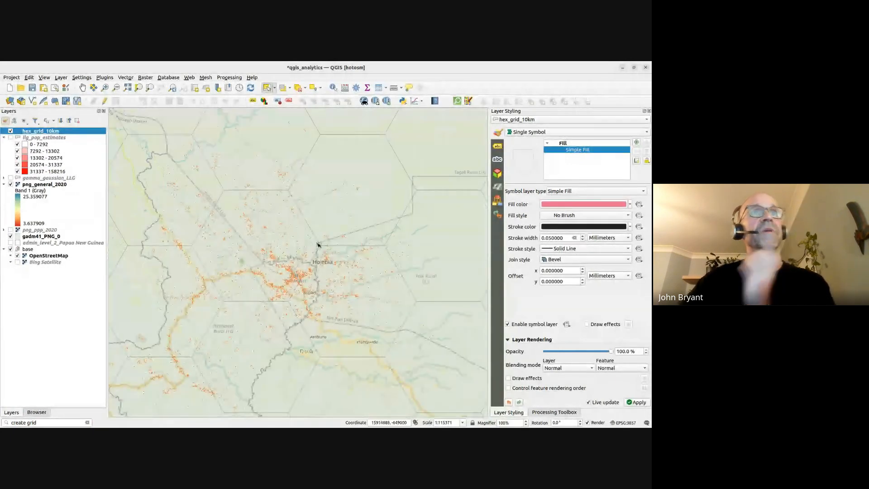
scroll(216, 283, "up", 1)
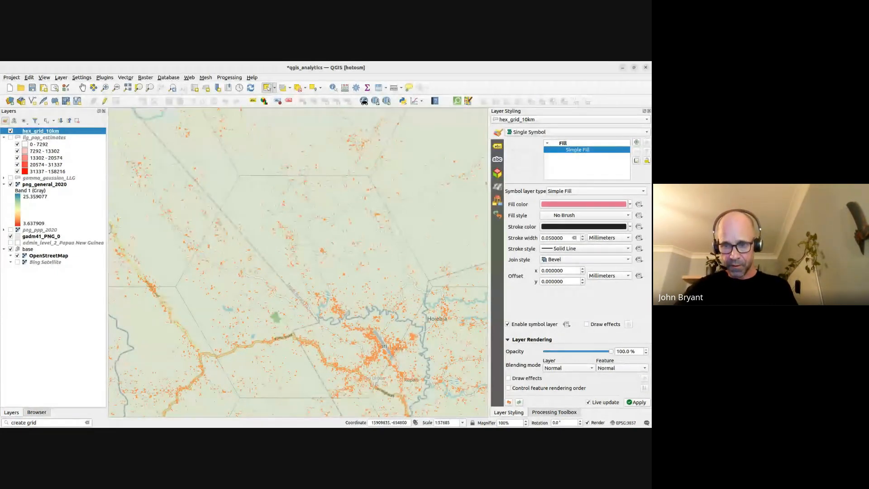
- Start the Zonal statistics tool with hex_grid_10km as the input layer and png_general_2020 as the raster layer
left_click(547, 412)
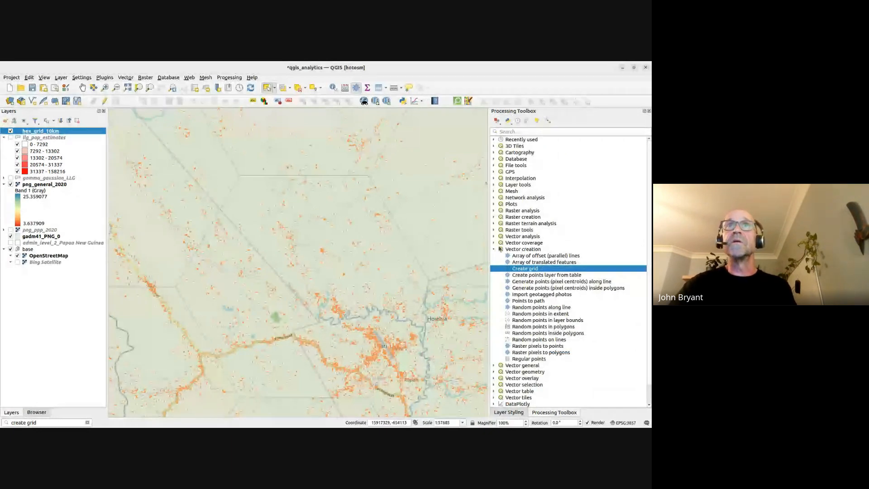
left_click(497, 249)
left_click(494, 140)
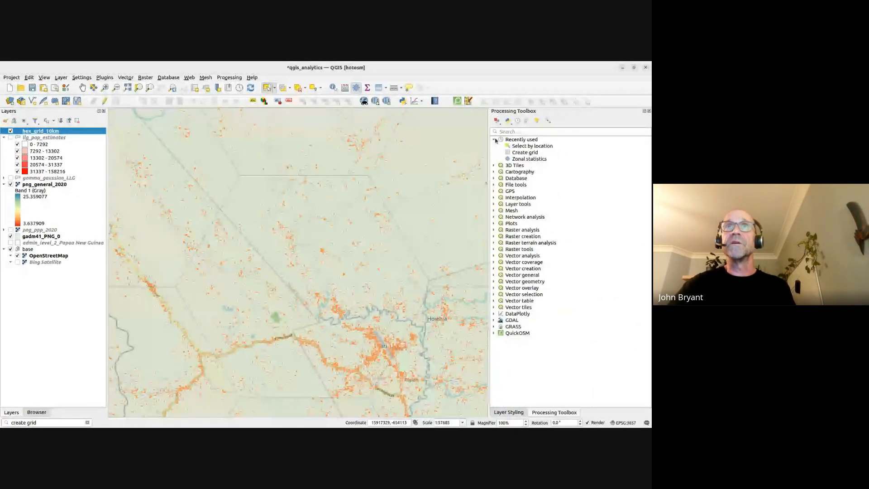
double_click(525, 159)
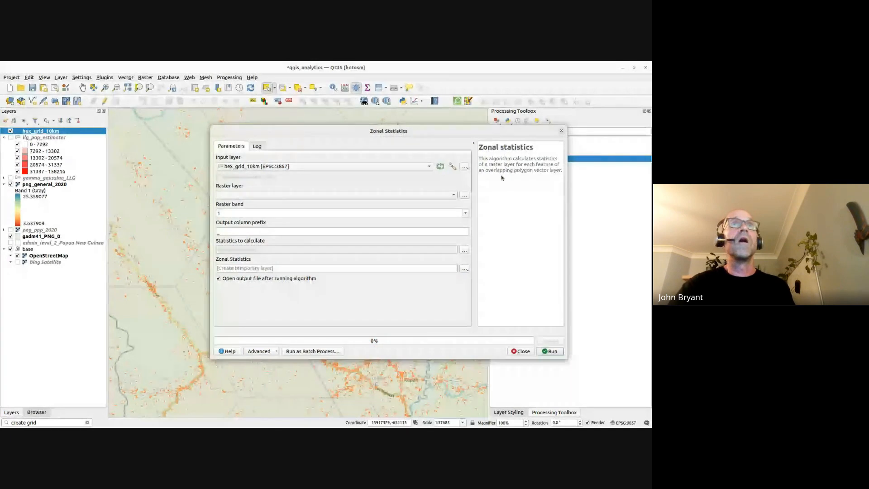
left_click_drag(374, 133, 298, 121)
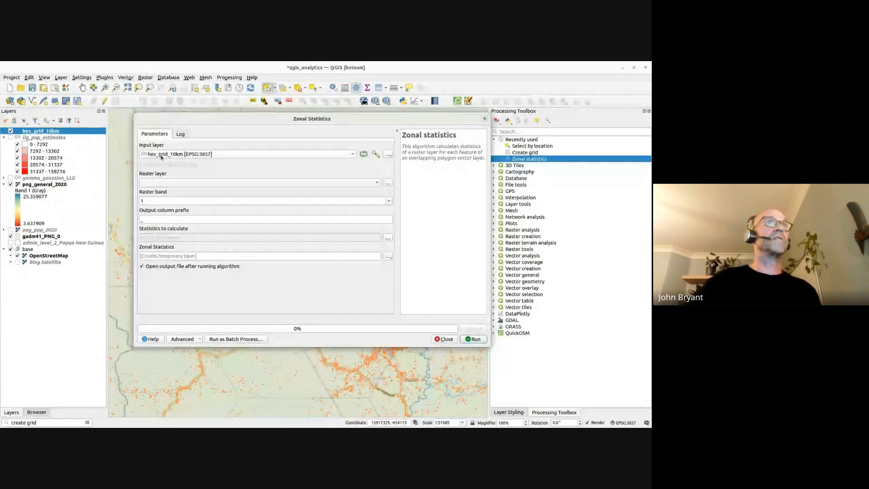
left_click(165, 182)
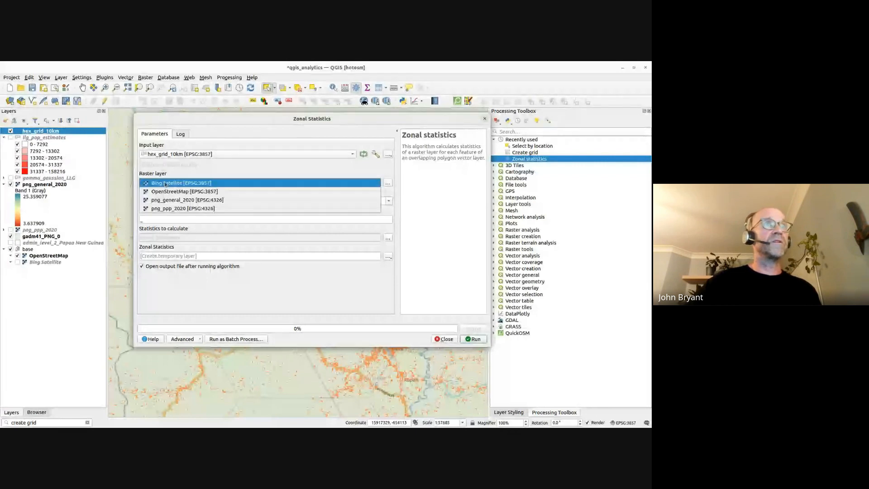
left_click(188, 200)
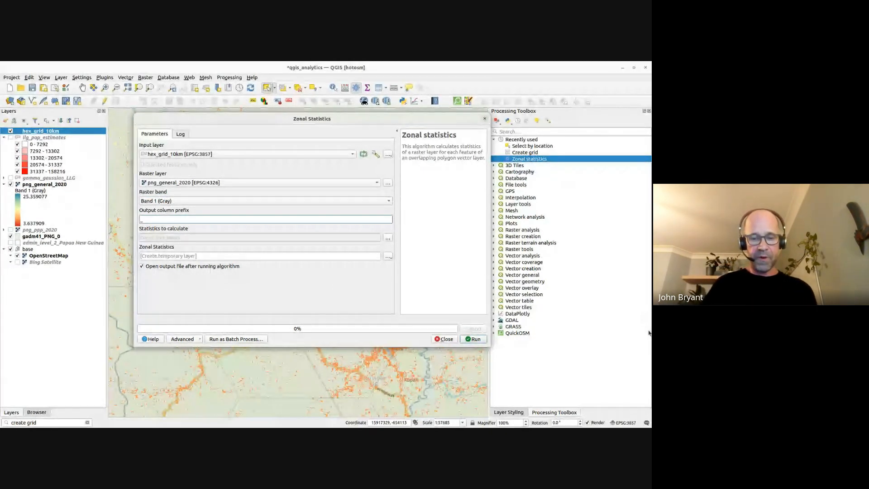
- Set the output column prefix to pop_meta_ and choose only Sum as the statistic to calculate
type("pop")
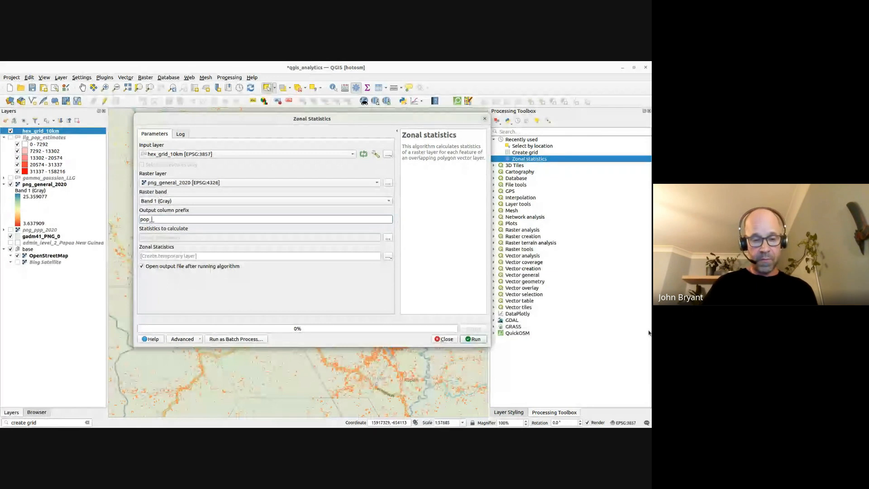
type("_meta_")
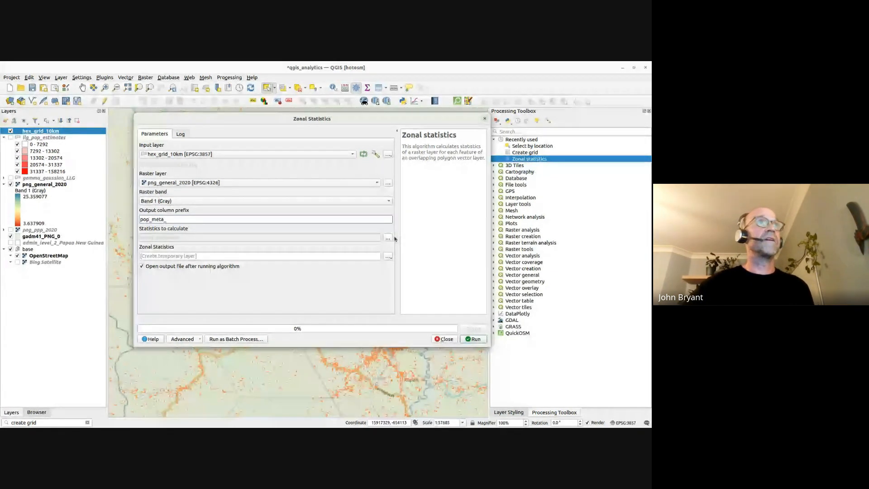
left_click(388, 237)
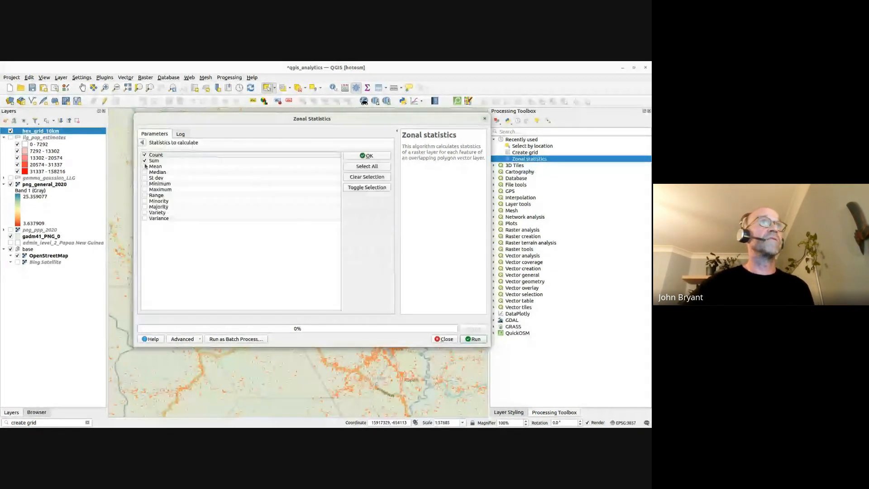
left_click(142, 143)
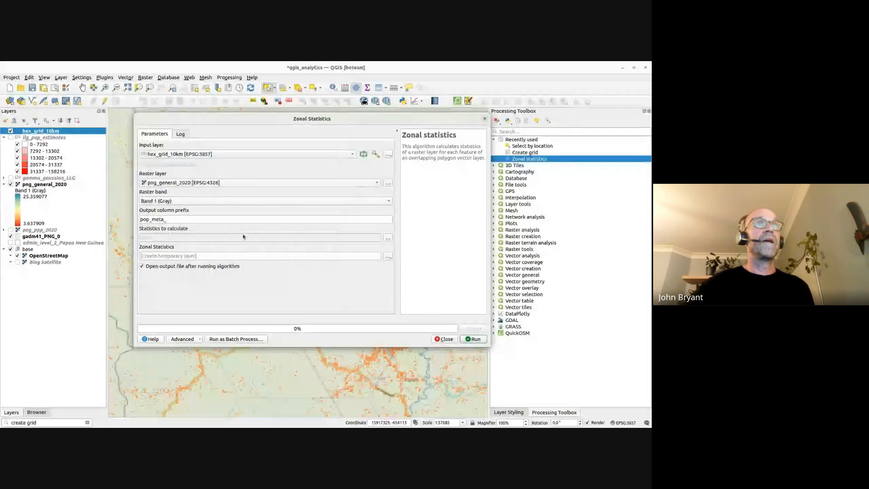
- Set the zonal statistics output to layer hex_pop in the analysis.gpkg GeoPackage, run the algorithm and close its dialog
left_click(388, 256)
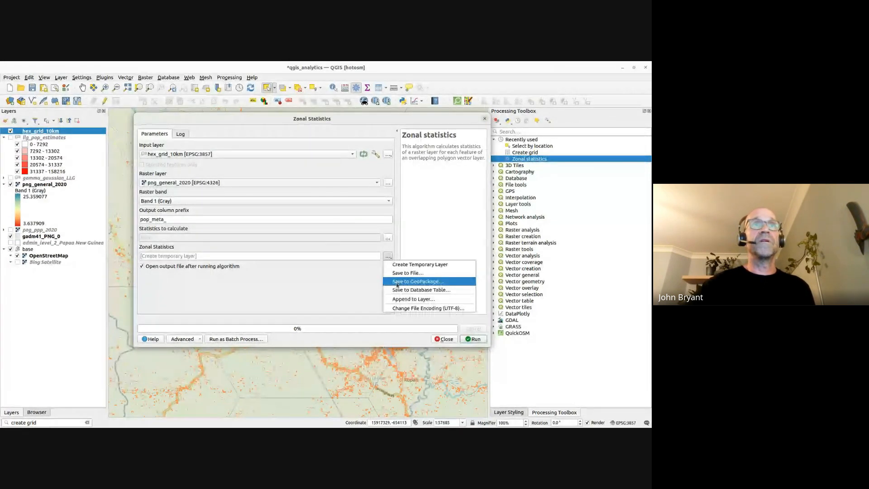
left_click(409, 282)
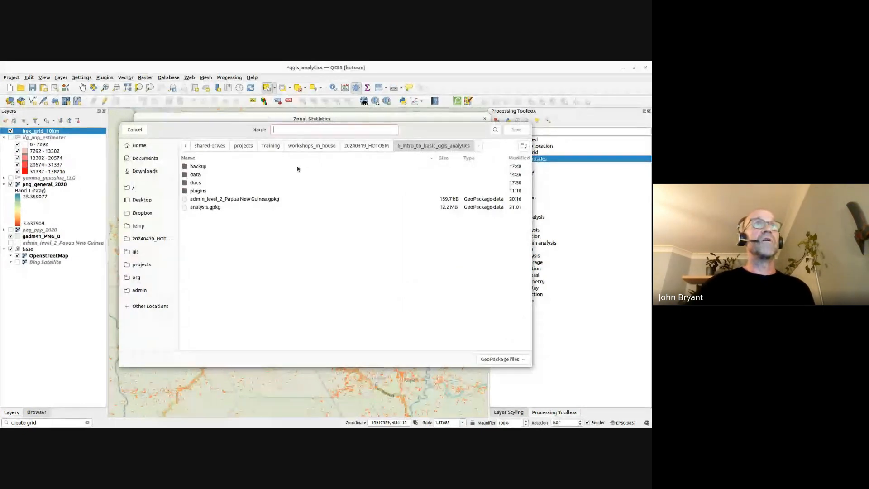
left_click(204, 207)
double_click(203, 208)
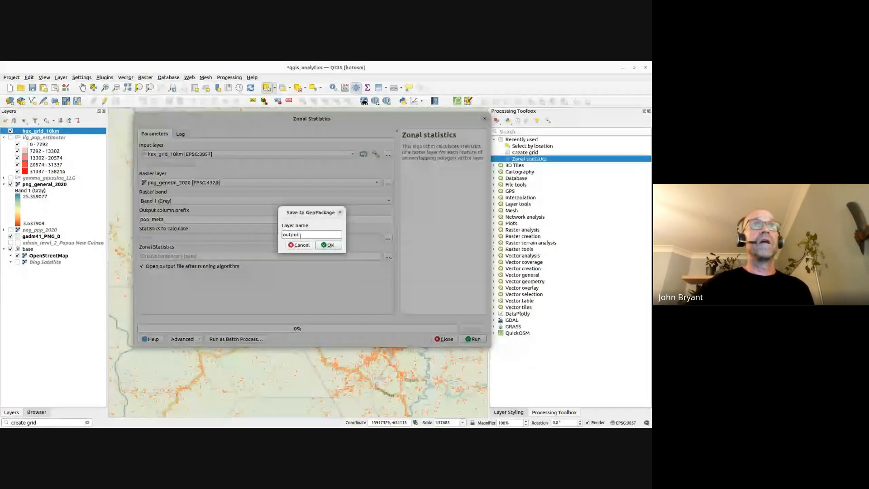
double_click(300, 234)
type("hex_p")
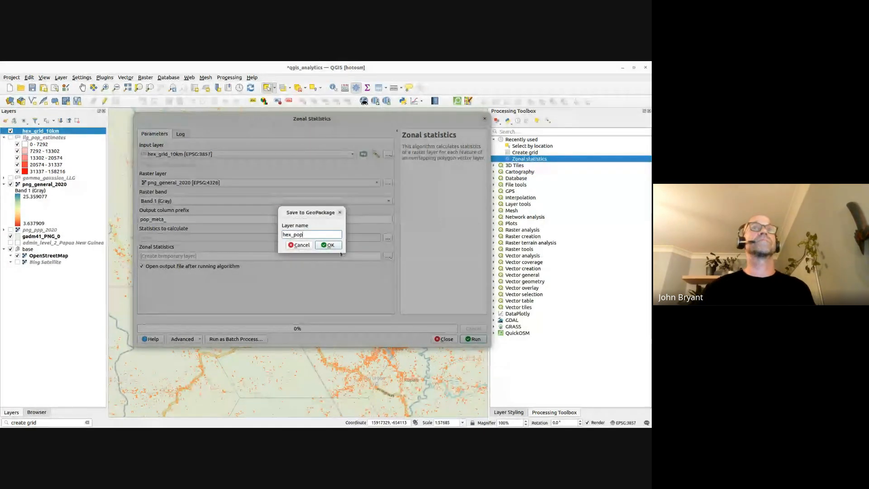
type("op")
left_click(329, 245)
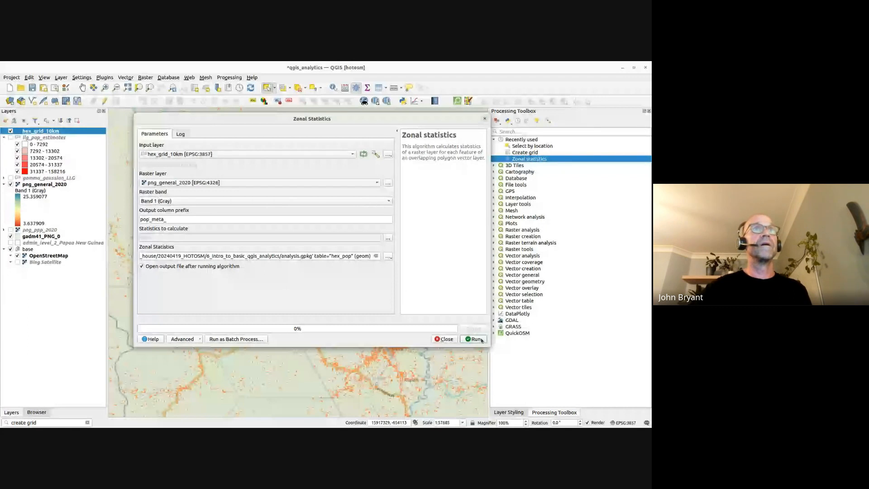
left_click(475, 339)
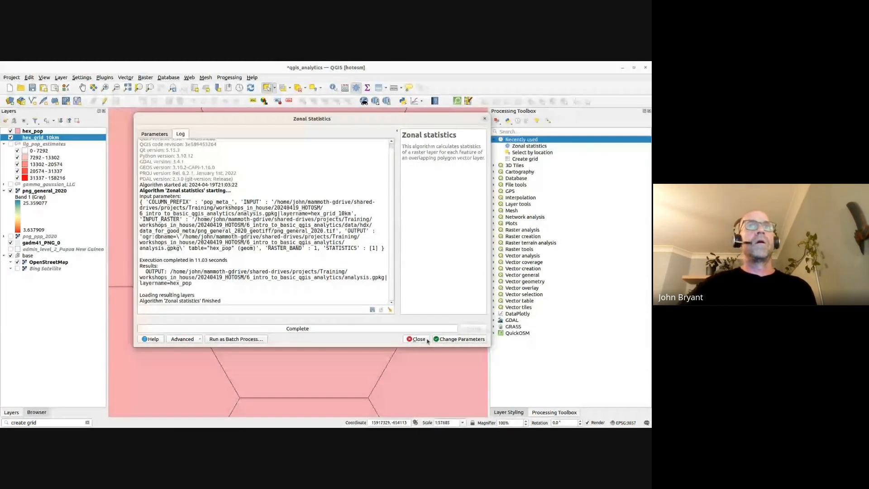
left_click(427, 340)
- View the full hex_pop layer, check the pop_meta_sum values in its attribute table and save the project
left_click(37, 131)
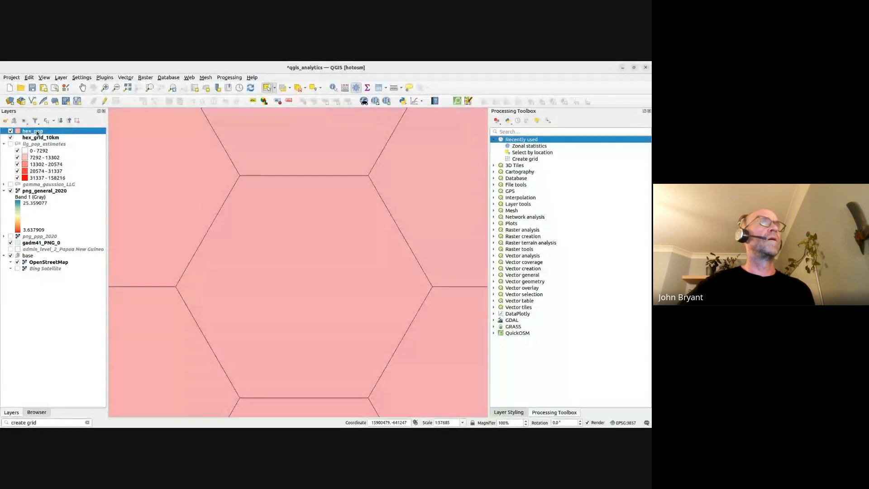
key("ctrl+shift+z")
left_click_drag(181, 199, 190, 199)
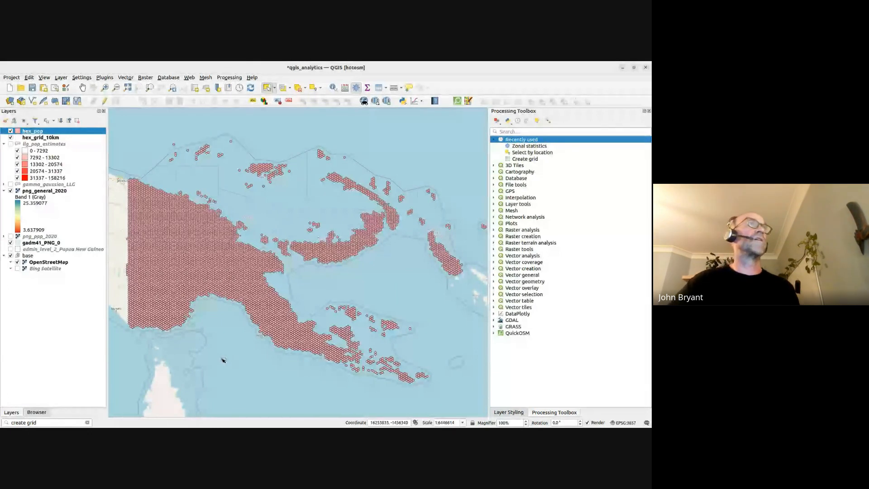
double_click(38, 131)
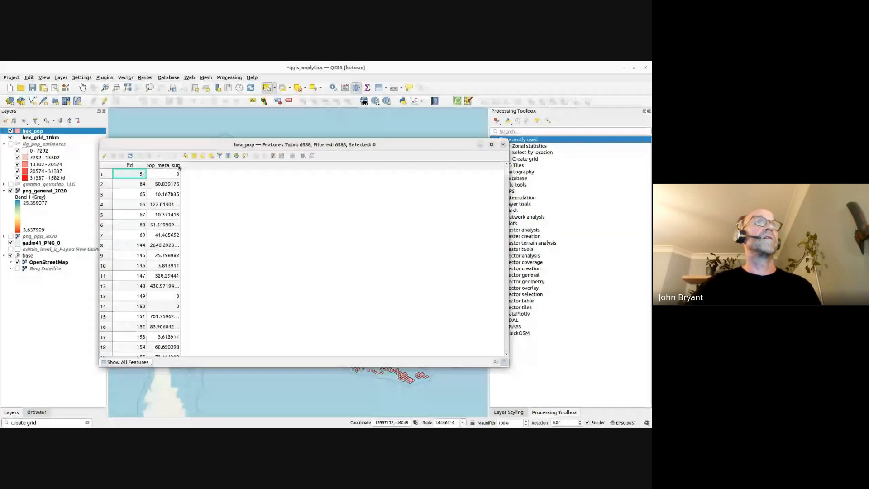
double_click(180, 166)
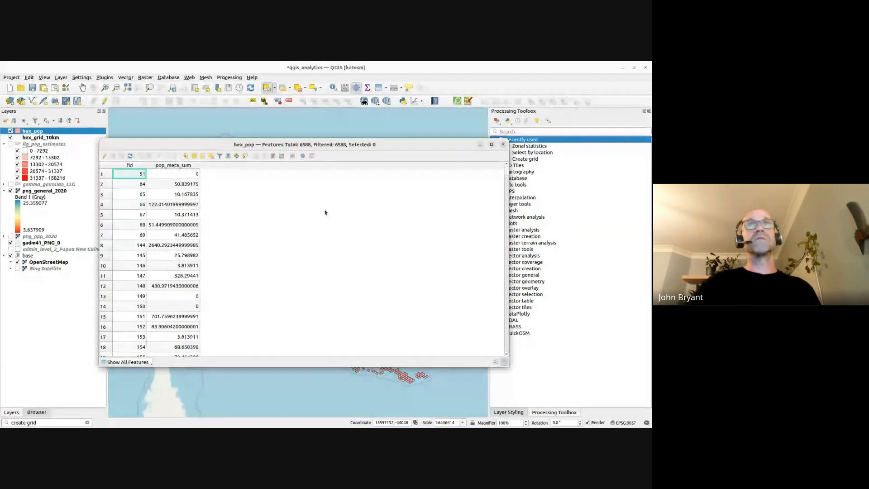
left_click(503, 144)
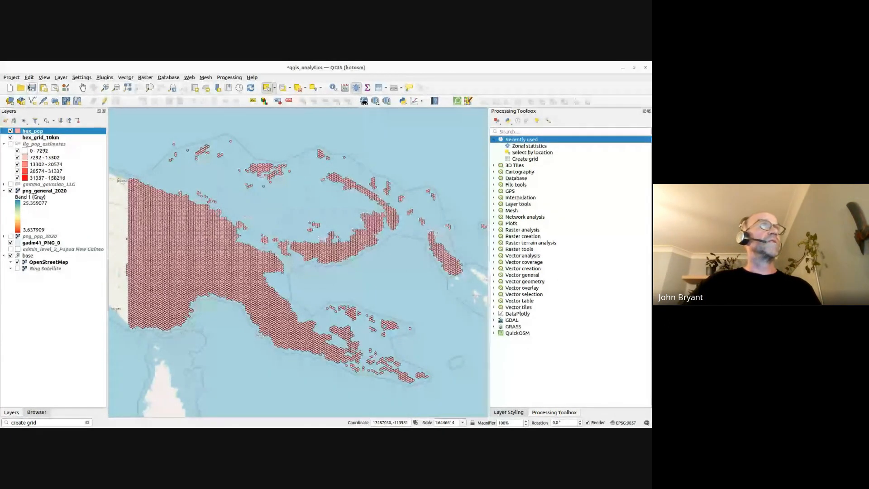
left_click(31, 87)
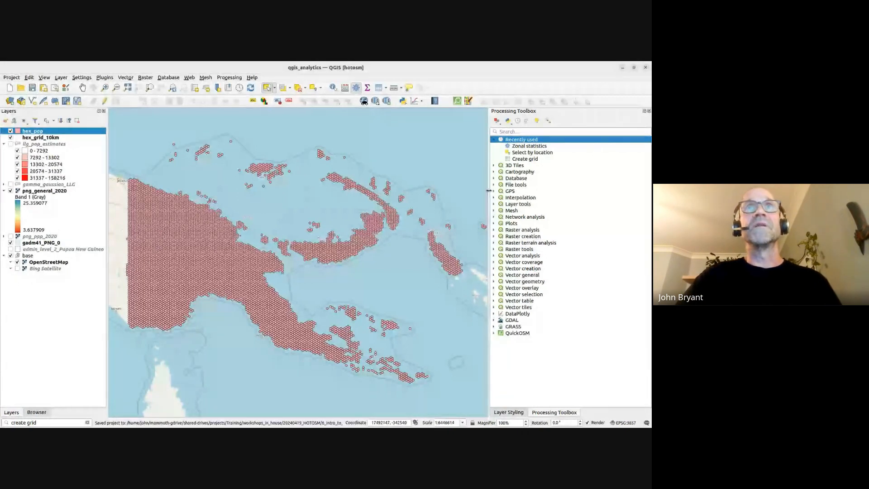
- Style hex_pop with graduated symbols on pop_meta_sum, classified into 5 Equal Count (Quantile) classes with the white-to-red ramp
key("F7")
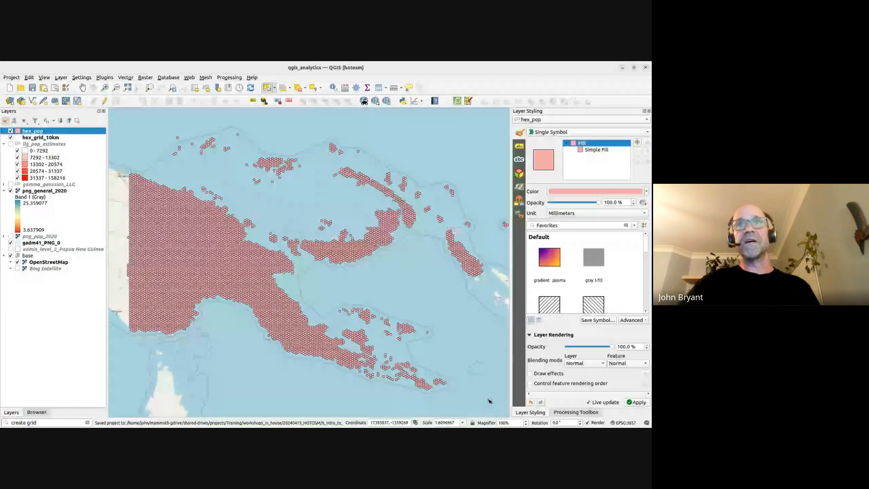
left_click(550, 132)
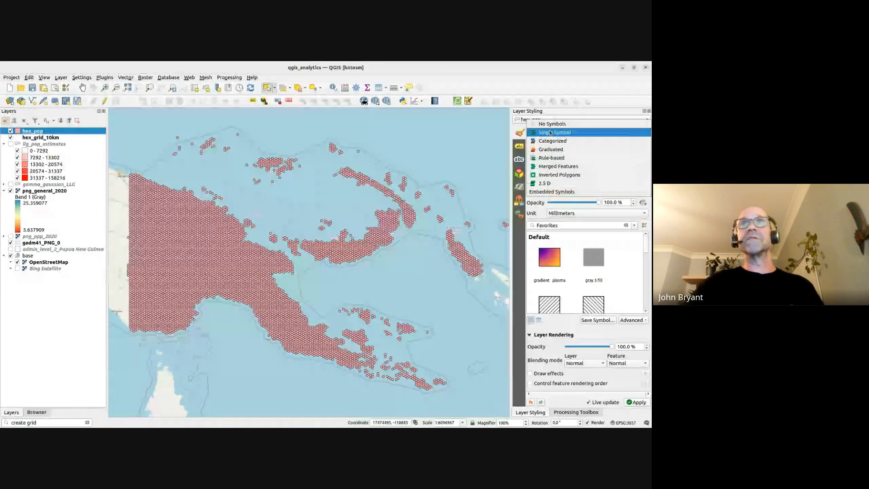
left_click(546, 150)
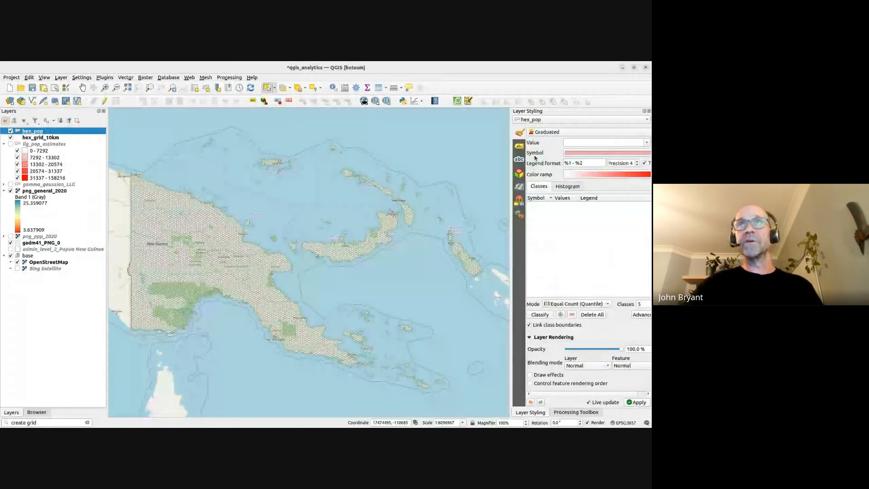
left_click(602, 142)
left_click(604, 159)
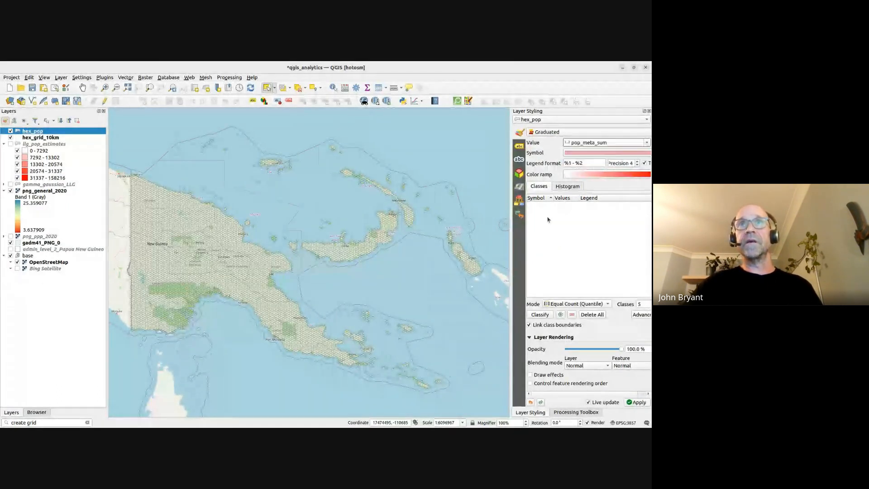
left_click_drag(510, 218, 462, 219)
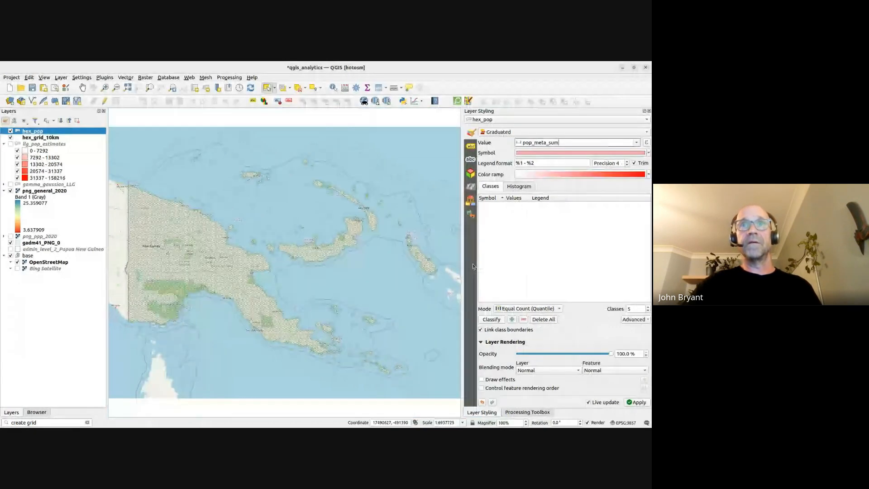
left_click(492, 320)
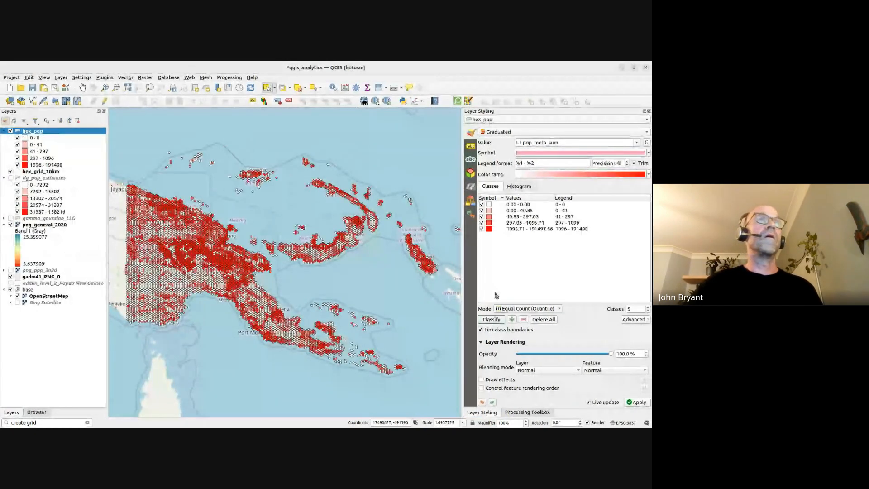
- Inspect the classified hex_pop hexagons up close, look through the available classification modes and save the project
scroll(228, 247, "up", 1)
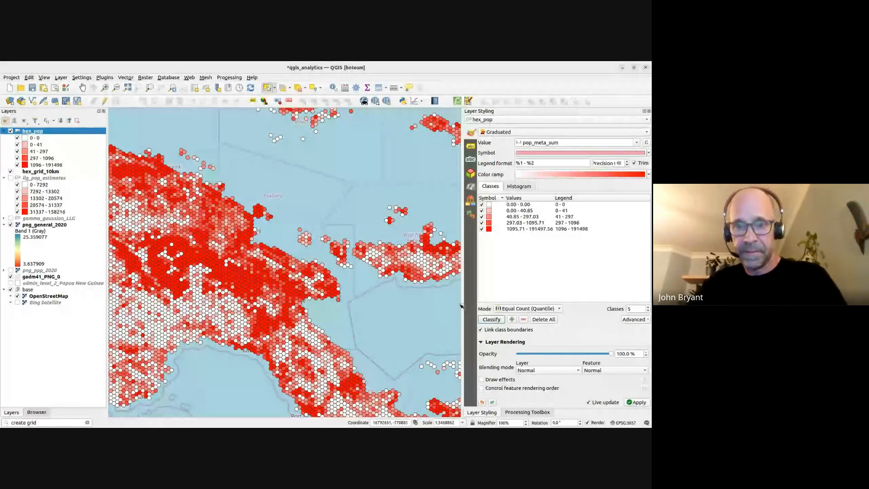
scroll(304, 245, "down", 1)
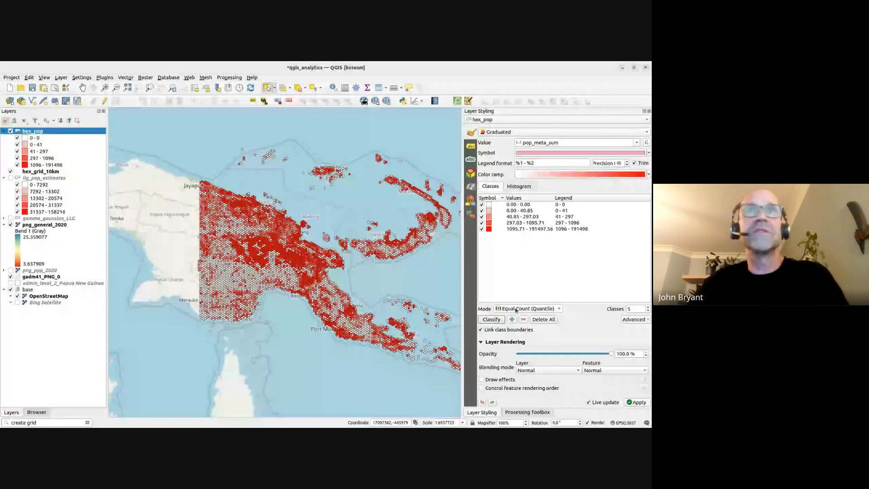
left_click_drag(461, 274, 436, 276)
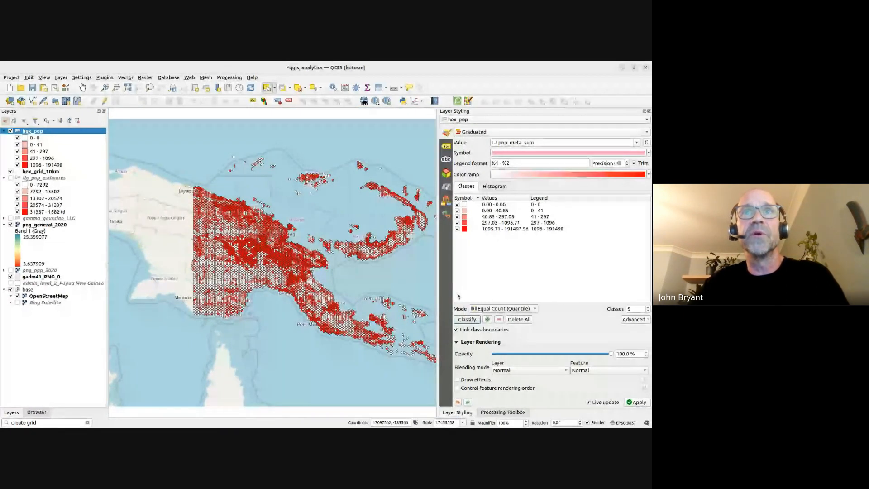
left_click(503, 309)
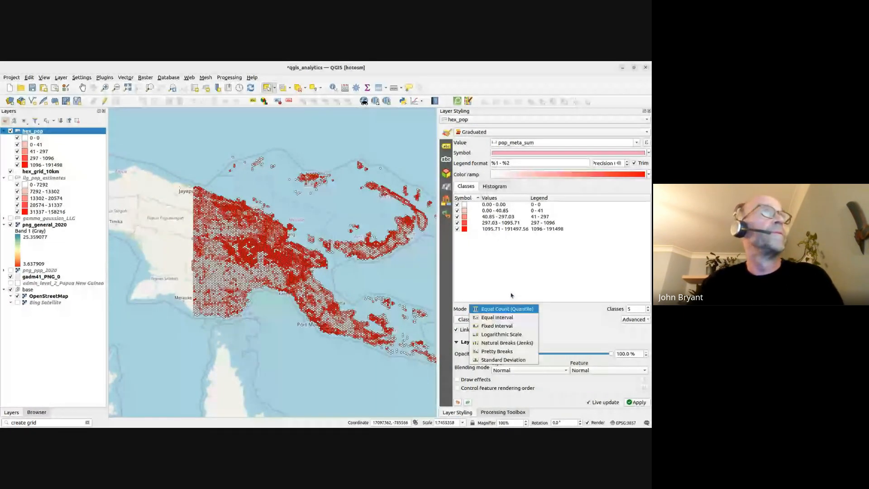
left_click(511, 295)
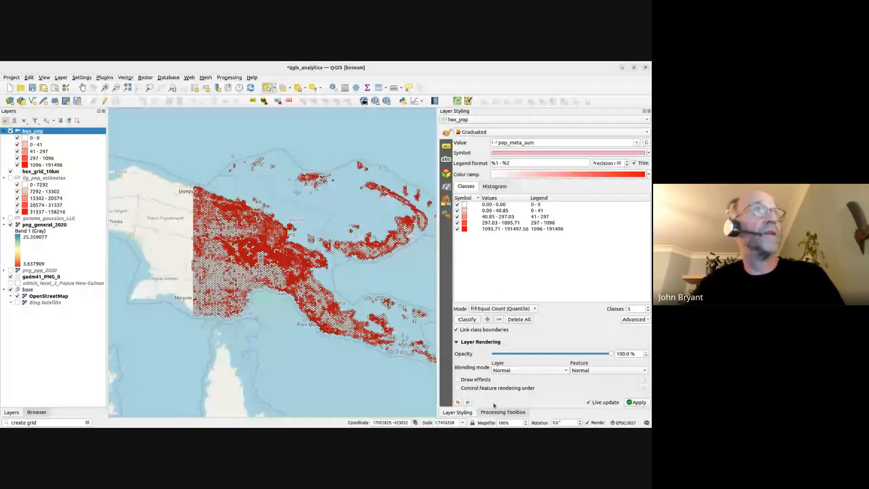
key("ctrl+s")
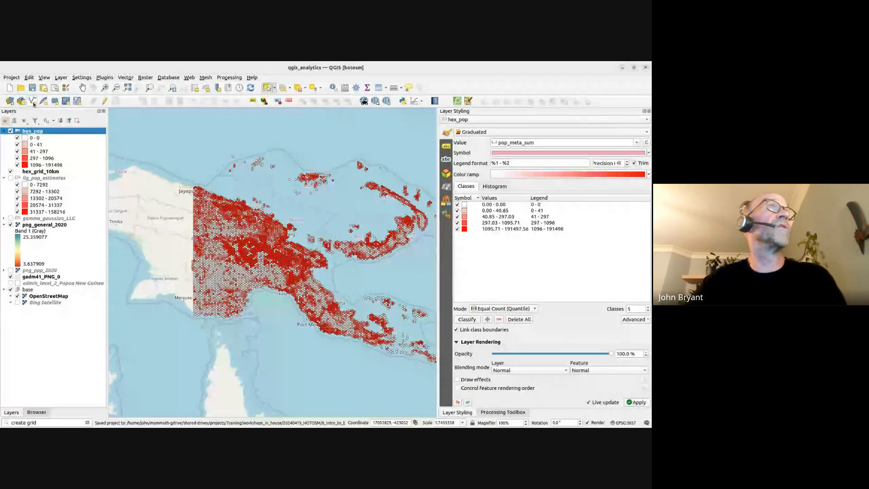
- Widen the layer list, close the Layer Styling panel and centre the Papua New Guinea hexagons in the map view
left_click_drag(107, 217, 117, 218)
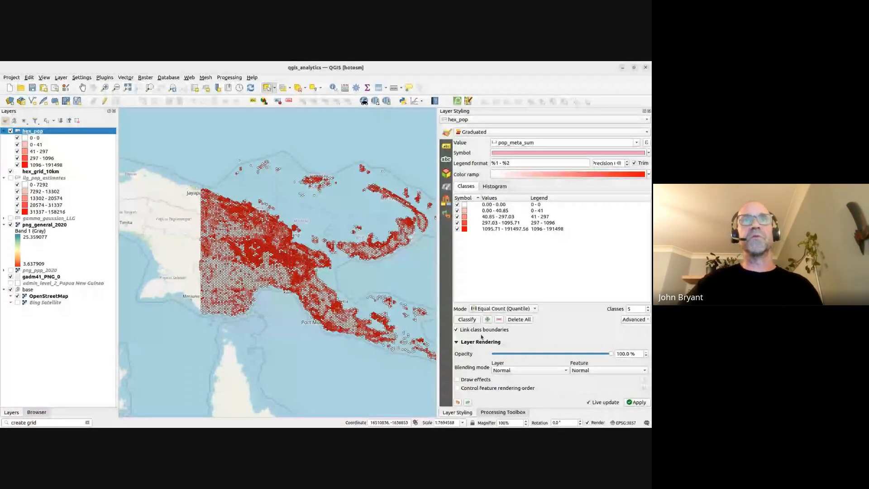
left_click_drag(438, 254, 467, 258)
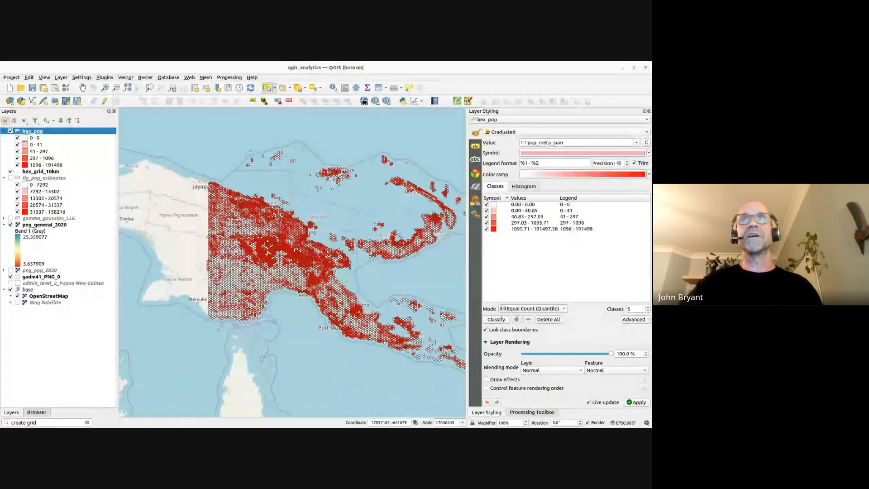
left_click(649, 111)
left_click(649, 111)
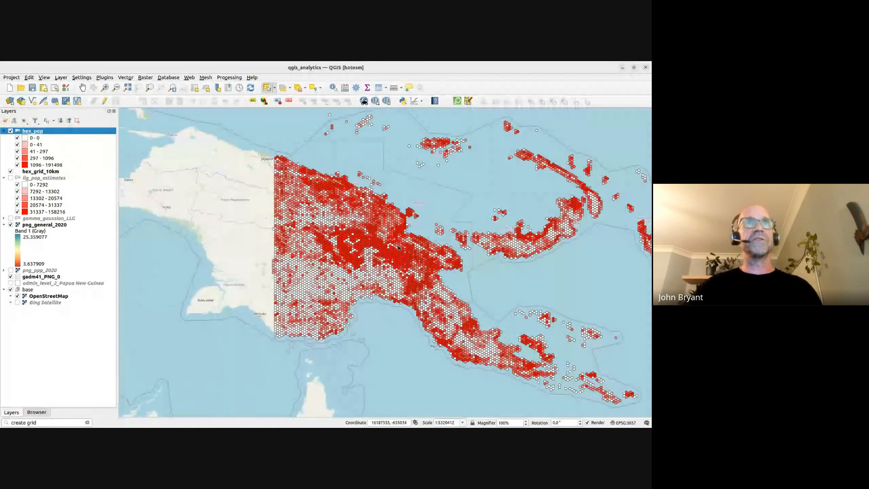
left_click_drag(398, 247, 350, 253)
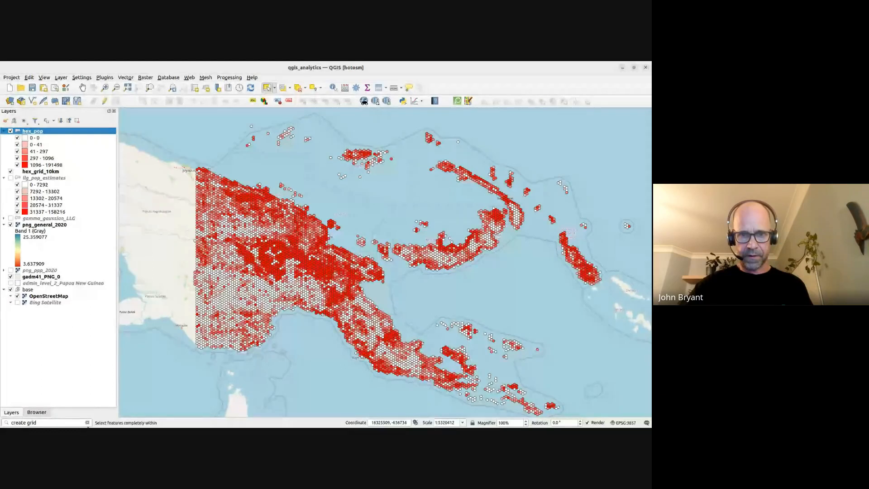
- Switch to the web browser and open Geofabrik's Papua New Guinea download page under Australia and Oceania
key("alt+Tab")
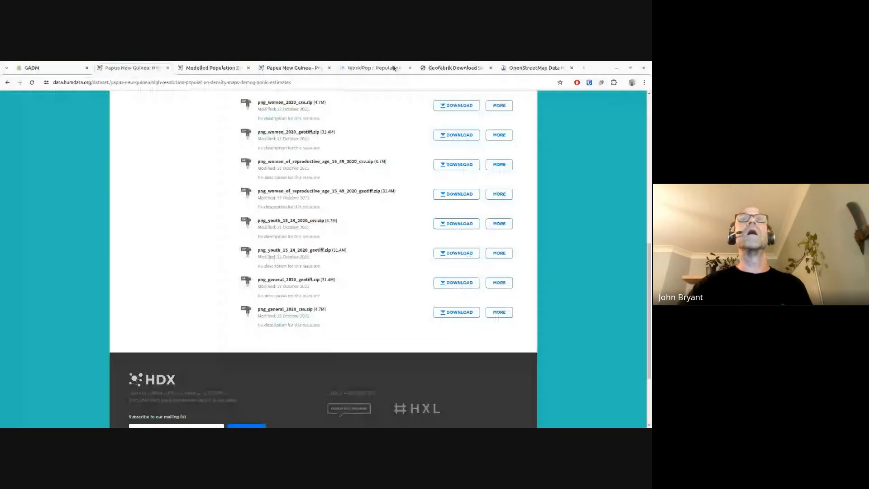
left_click(444, 69)
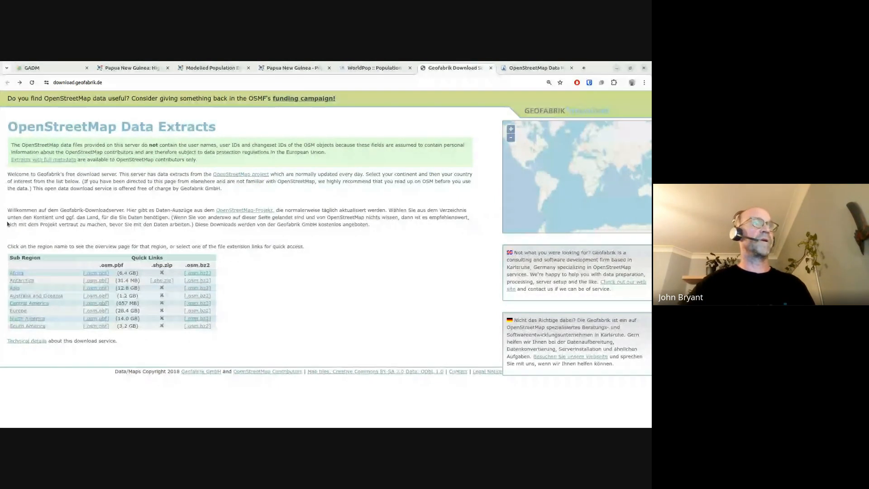
left_click(38, 312)
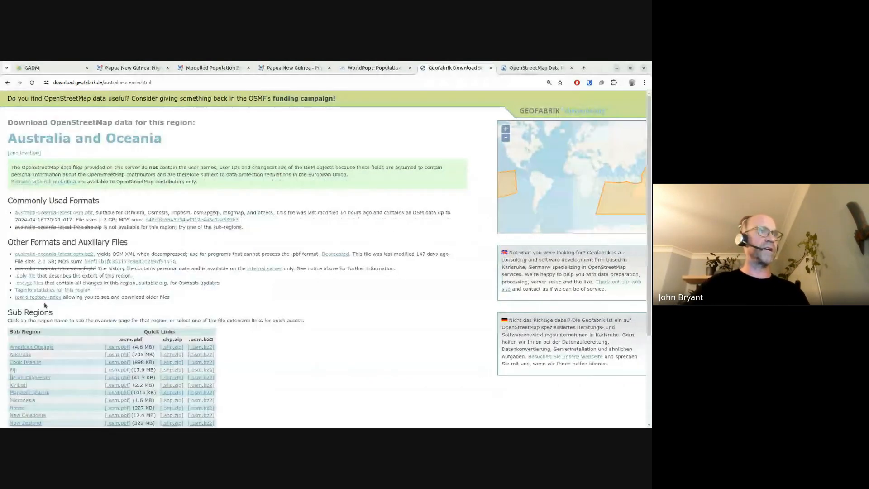
scroll(45, 306, "down", 3)
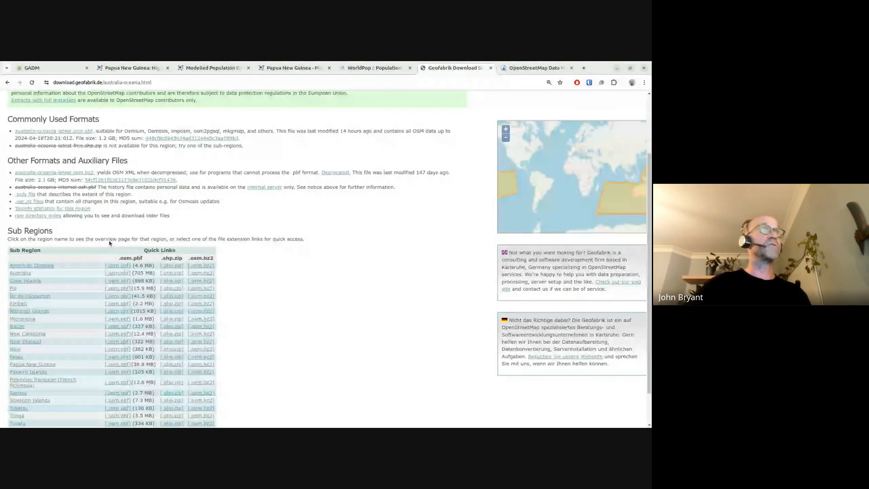
left_click(46, 364)
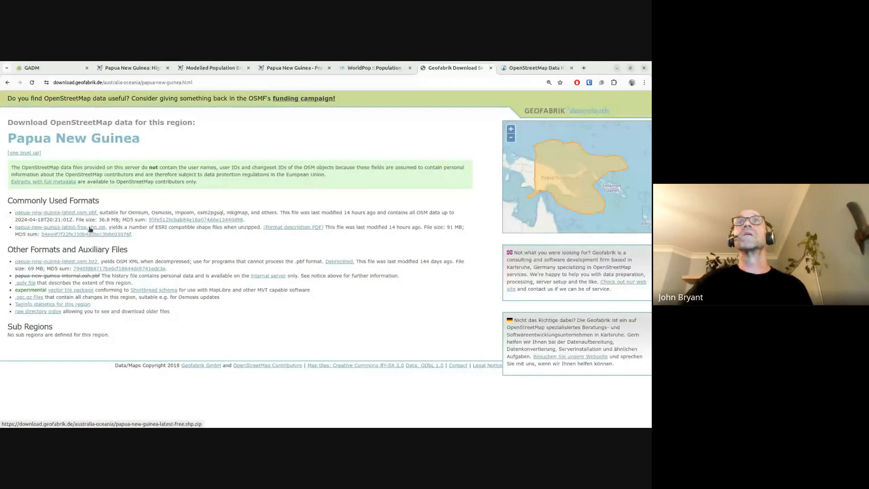
- Return to QGIS and expand papua-new-guinea-latest-free.shp in the osm_geofabrik data folder, collapsing the gadm and hdx folders
key("alt+Tab")
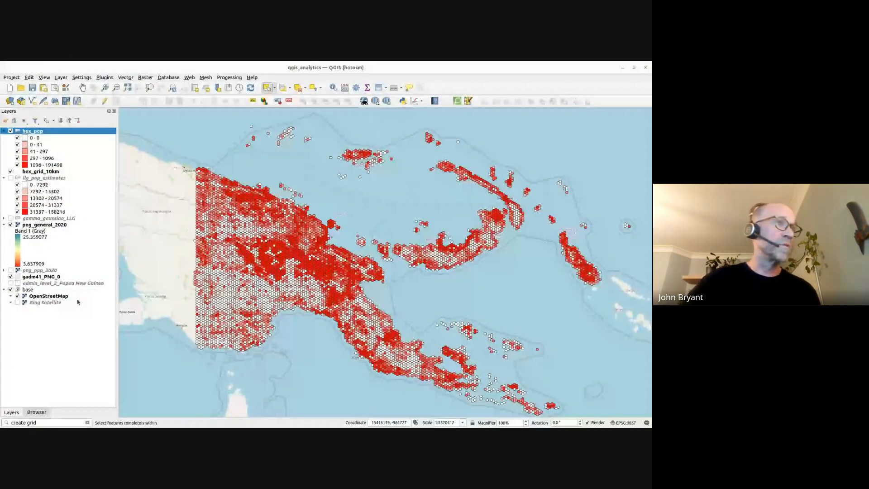
key("ctrl+2")
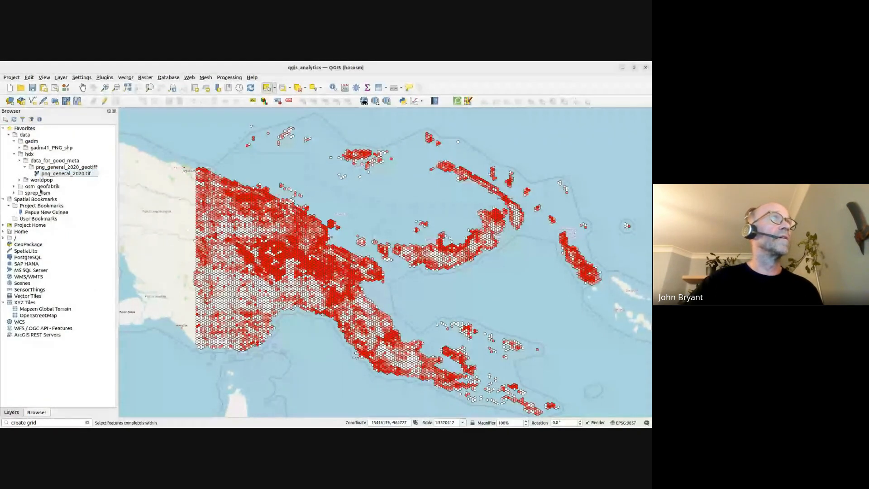
left_click(14, 154)
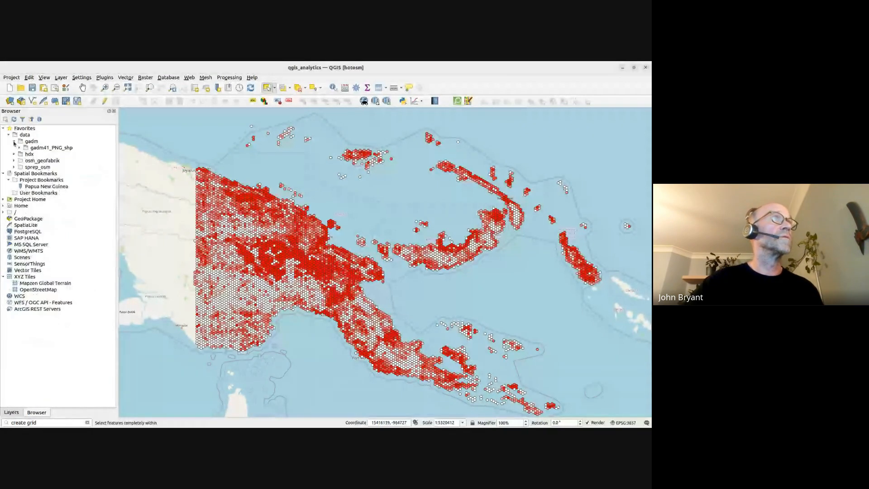
left_click(14, 141)
left_click(14, 154)
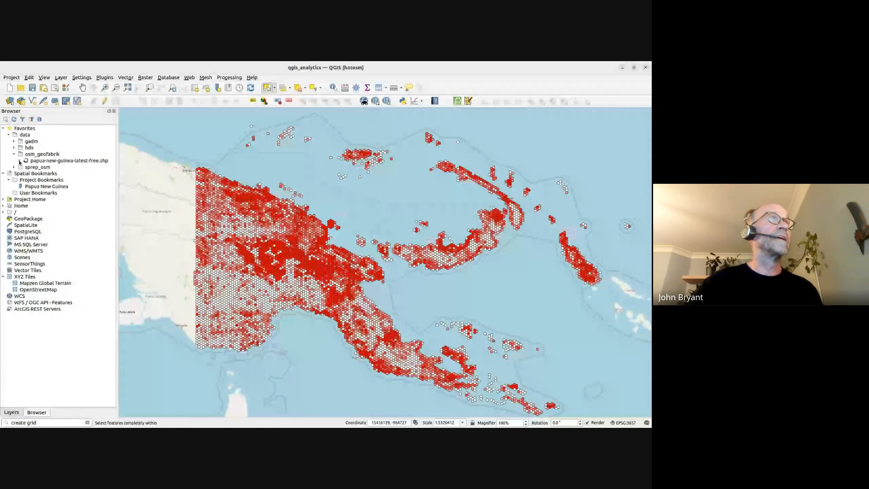
left_click(20, 161)
left_click_drag(120, 164, 136, 164)
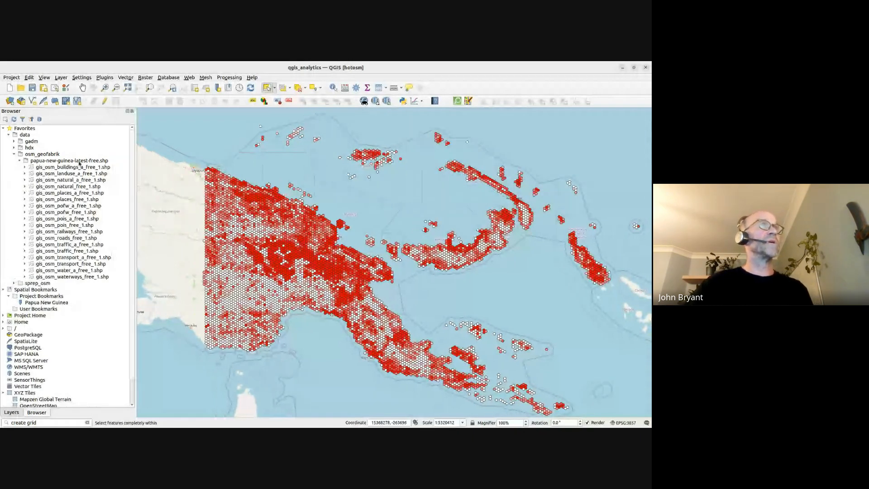
- Look over the OSM shapefiles in the Geofabrik folder and add gis_osm_buildings_a_free_1.shp to the map
left_click(65, 179)
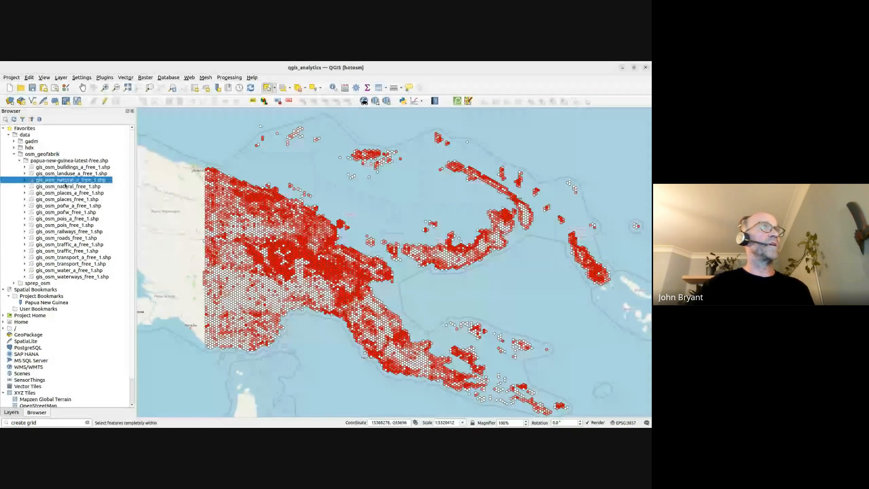
left_click(65, 186)
left_click(67, 200)
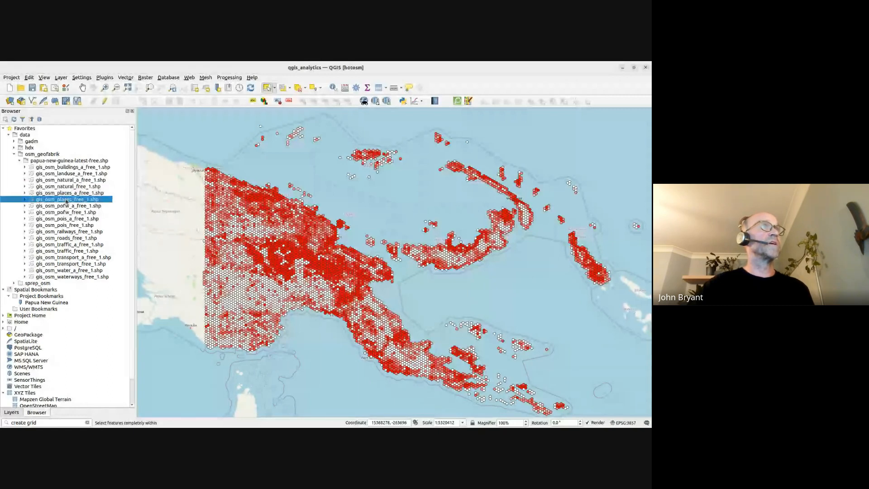
left_click(66, 232)
left_click(67, 167)
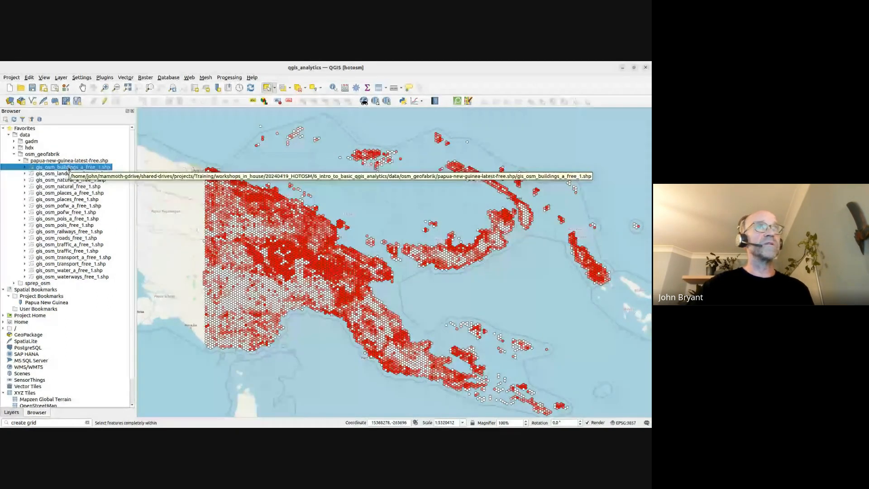
double_click(69, 167)
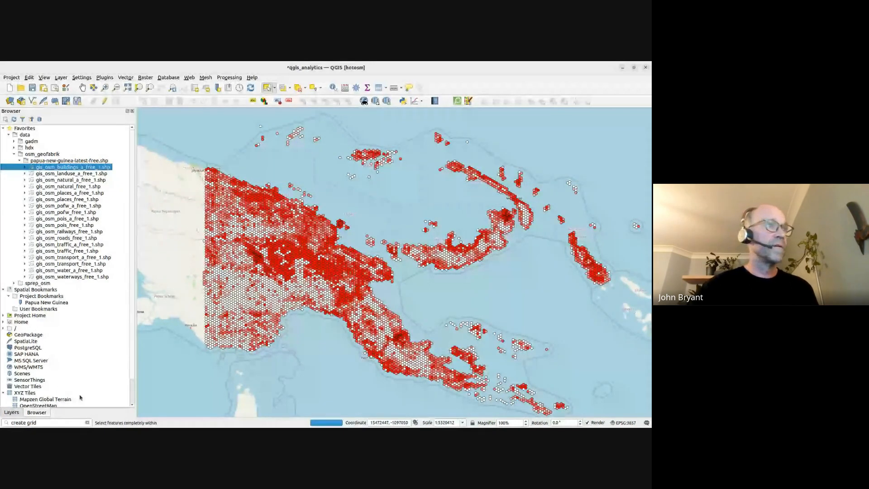
- Hide hex_pop, hex_grid_10km, png_general_2020 and gadm41_PNG_0, and inspect the building footprints over the OpenStreetMap base
left_click(13, 414)
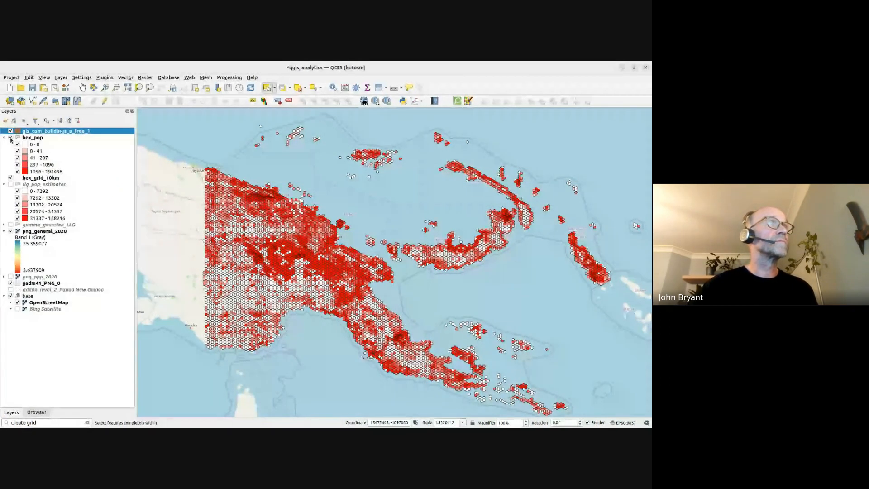
left_click(10, 137)
scroll(171, 250, "up", 2)
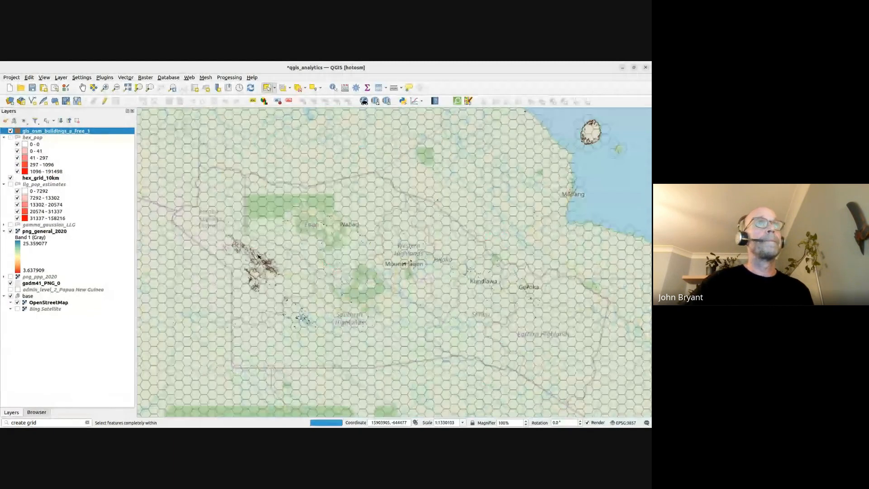
left_click(11, 178)
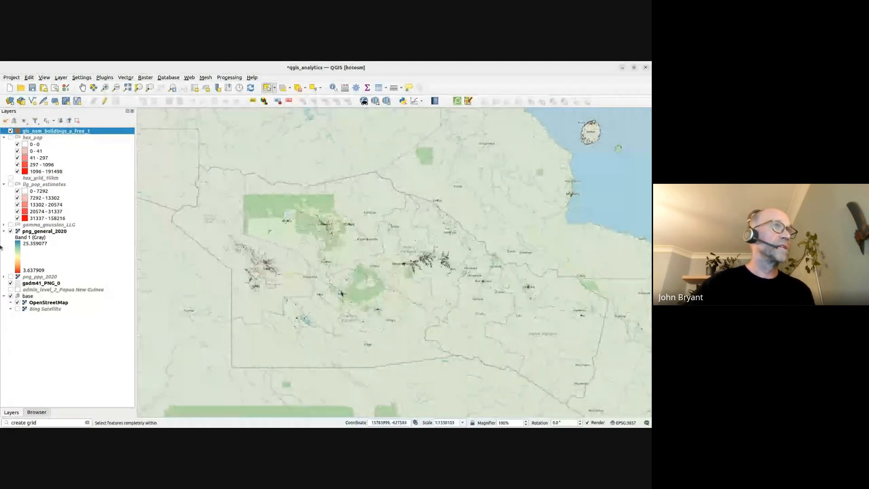
left_click(11, 231)
left_click(4, 231)
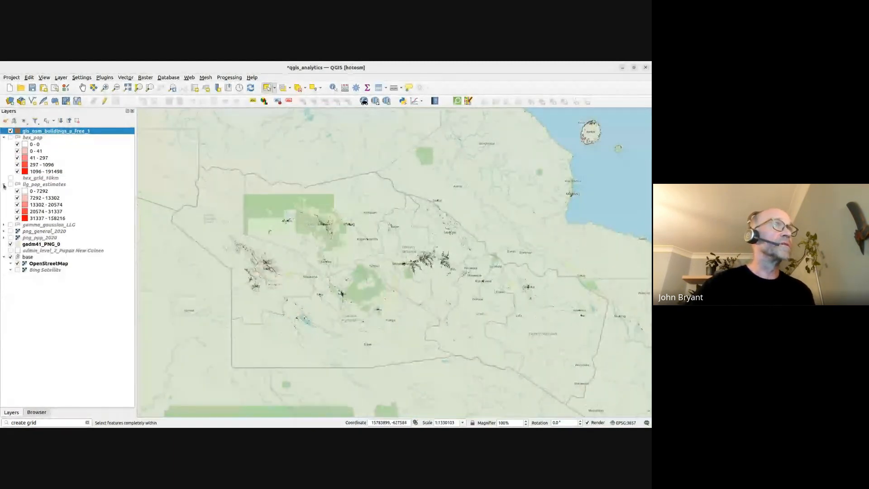
left_click(4, 184)
left_click(11, 210)
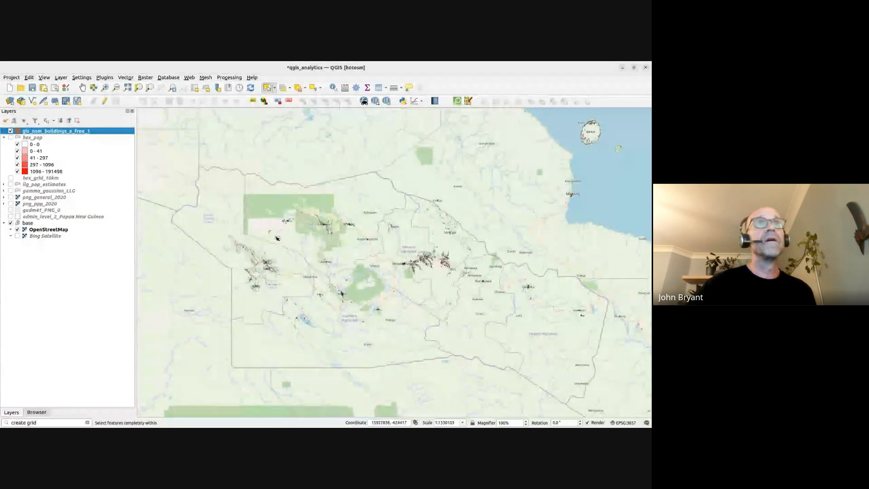
scroll(260, 266, "up", 1)
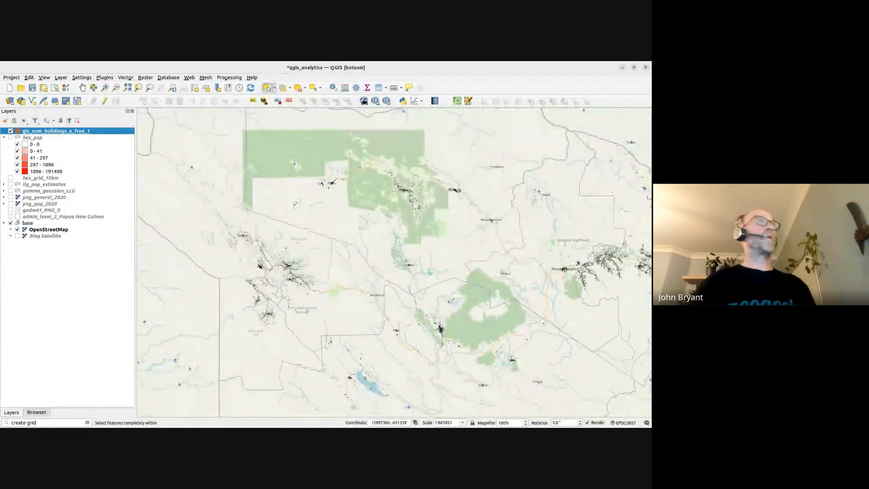
- Show hex_pop again beneath the buildings and compare the two layers across the wider region
left_click(10, 137)
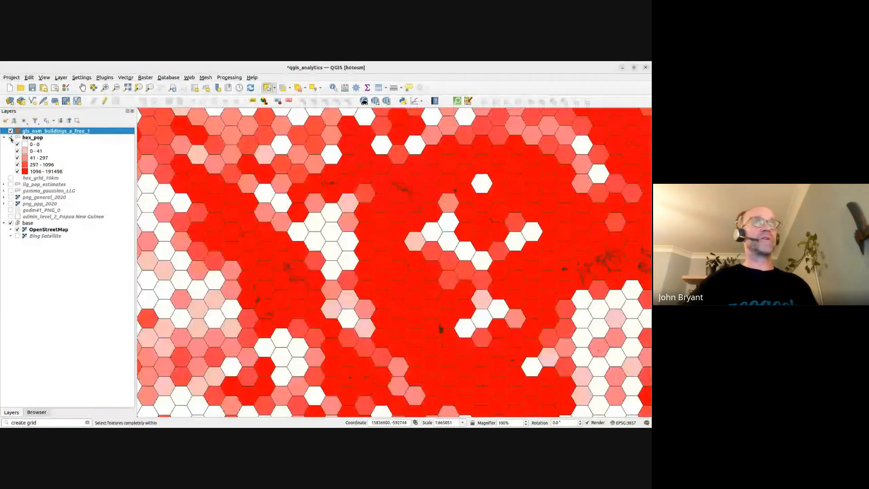
scroll(317, 264, "down", 1)
scroll(317, 264, "down", 1)
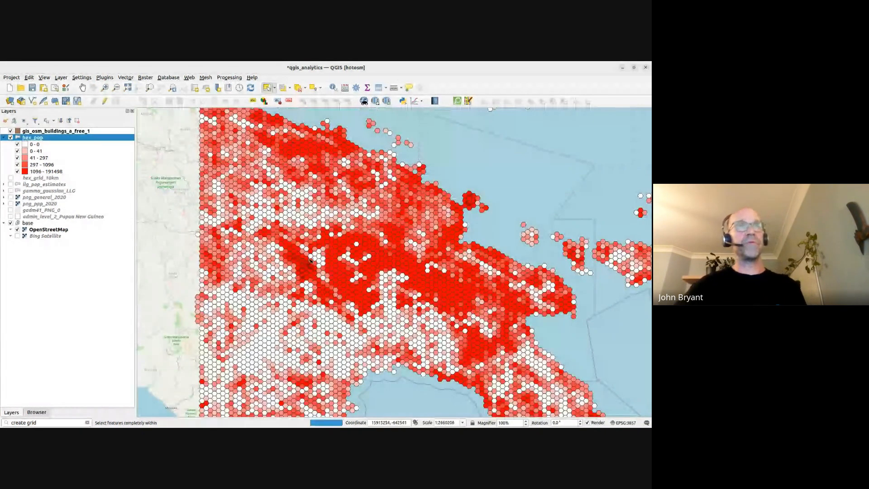
scroll(311, 260, "down", 1)
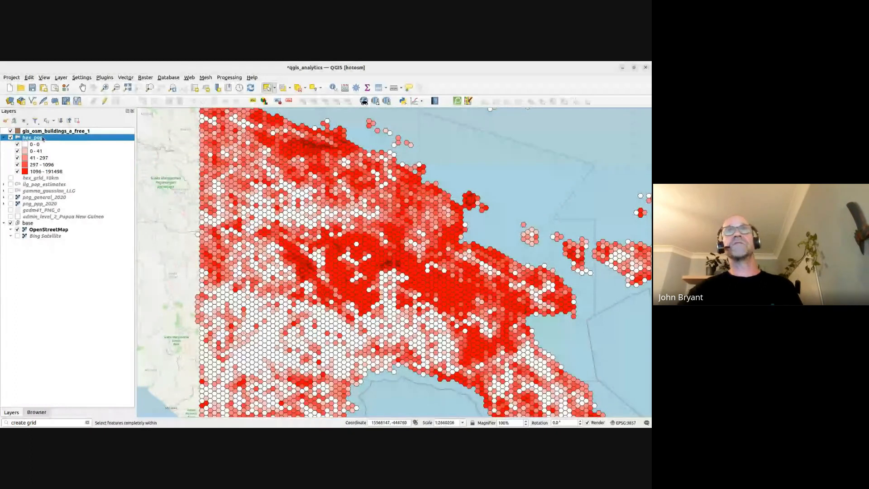
- Change the color ramp of the graduated hex_pop layer to Viridis
key("F7")
left_click(626, 173)
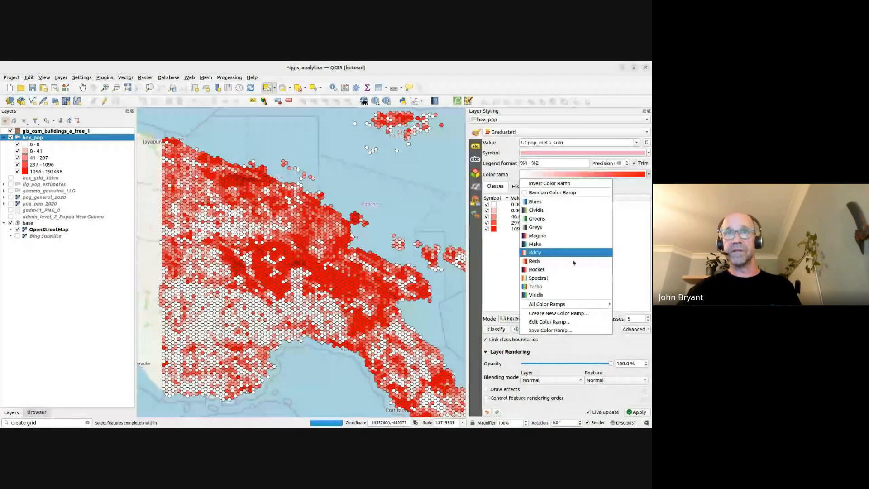
left_click(552, 295)
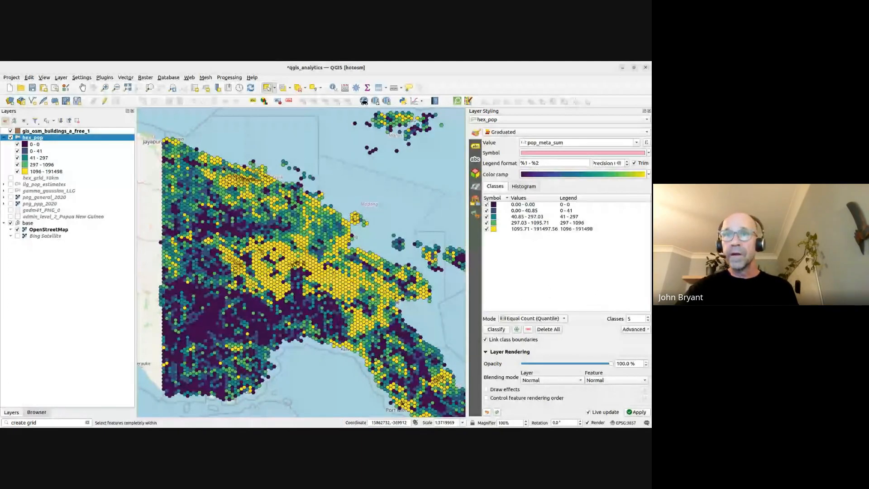
- Lower the opacity of hex_pop to 46.7 % and reclassify it by Natural Breaks (Jenks) into 10 classes
left_click_drag(610, 365, 565, 362)
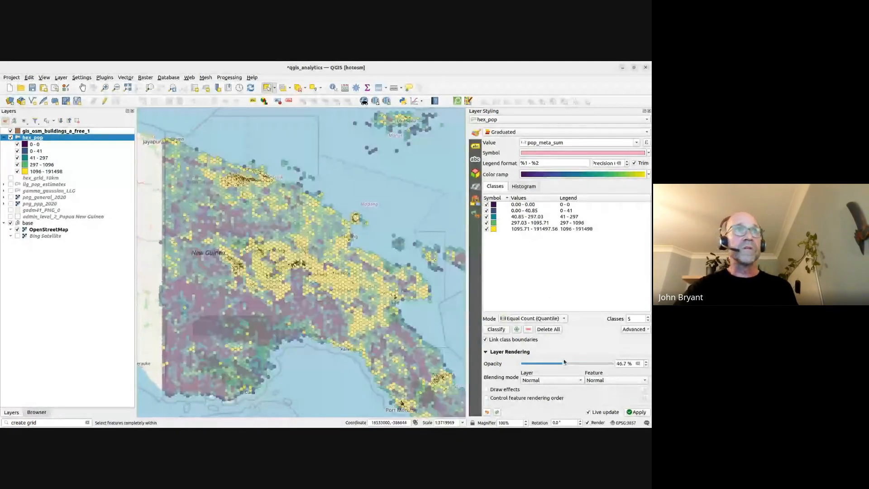
left_click(507, 335)
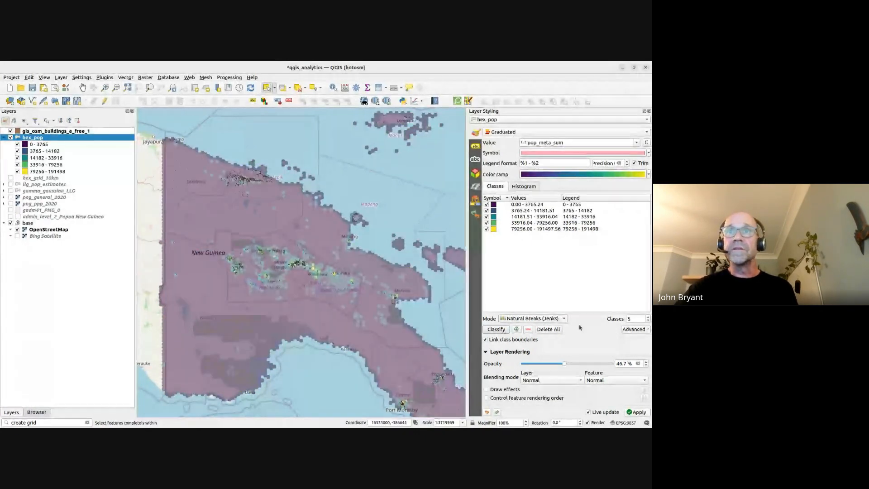
double_click(630, 318)
type("10")
key("Return")
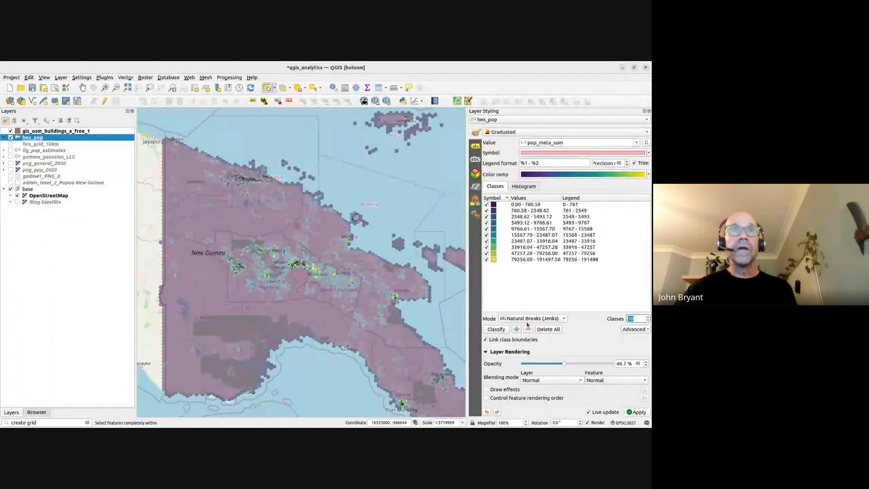
- Hide the building footprints, set the opacity of hex_pop to 53.7 % and look over the population pattern down to Port Moresby
left_click(11, 131)
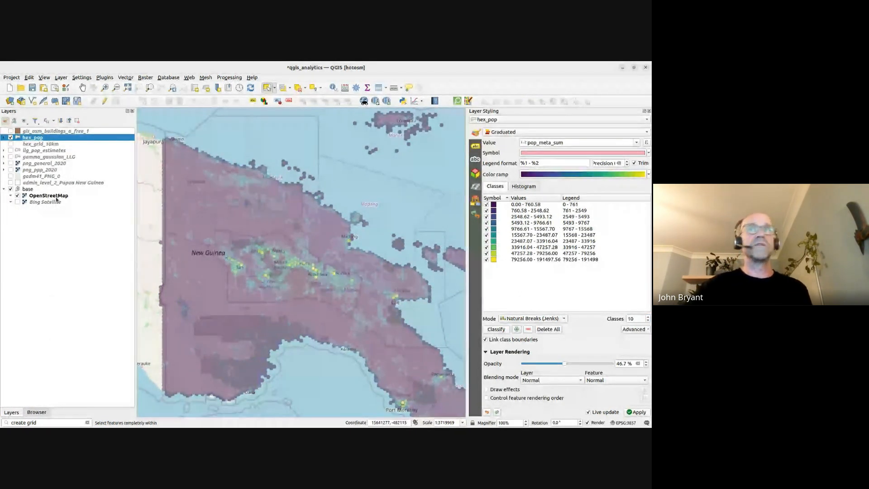
left_click_drag(564, 363, 570, 364)
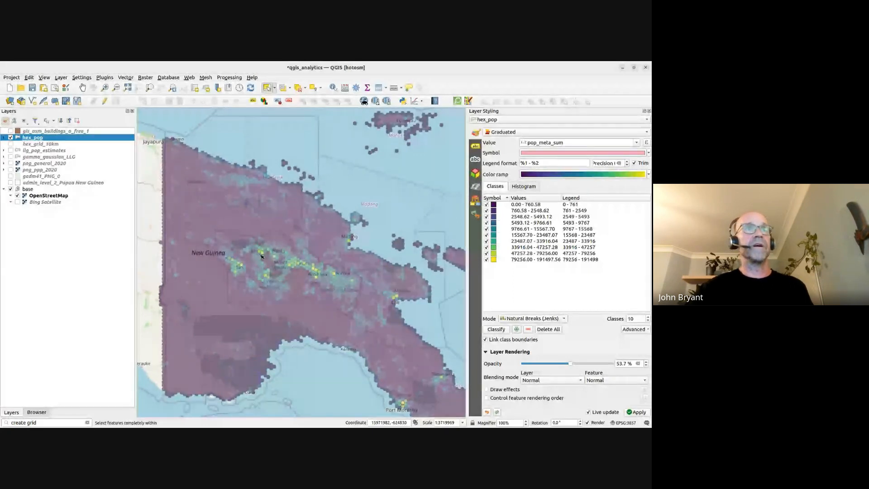
left_click_drag(261, 257, 232, 236)
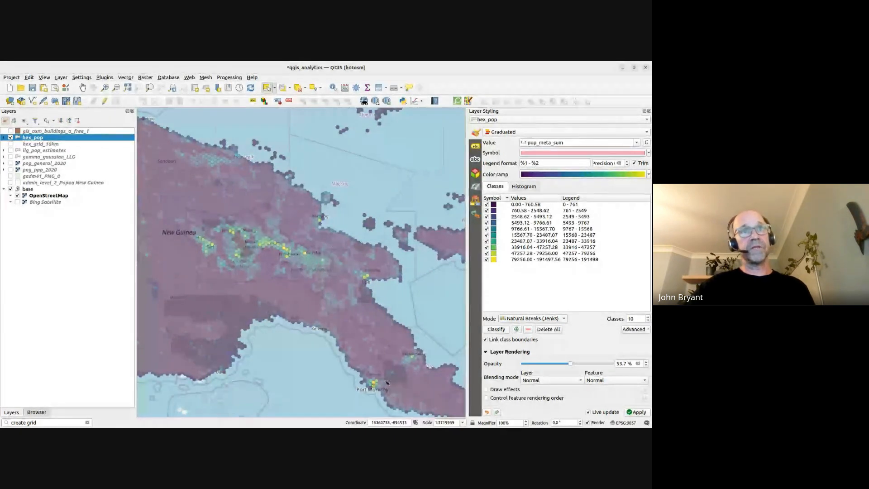
- Show gis_osm_buildings_a_free_1 again and set the stroke width of its simple fill to 0.46 mm
left_click(649, 111)
left_click(11, 131)
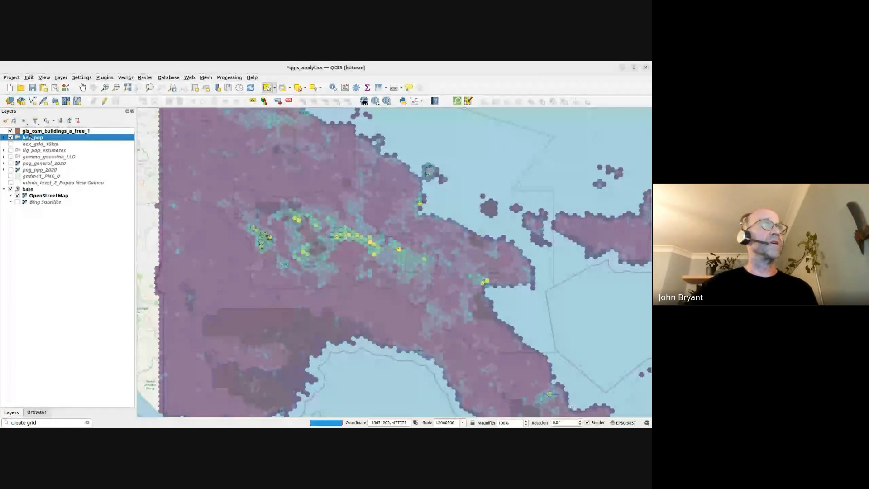
left_click(27, 131)
key("F7")
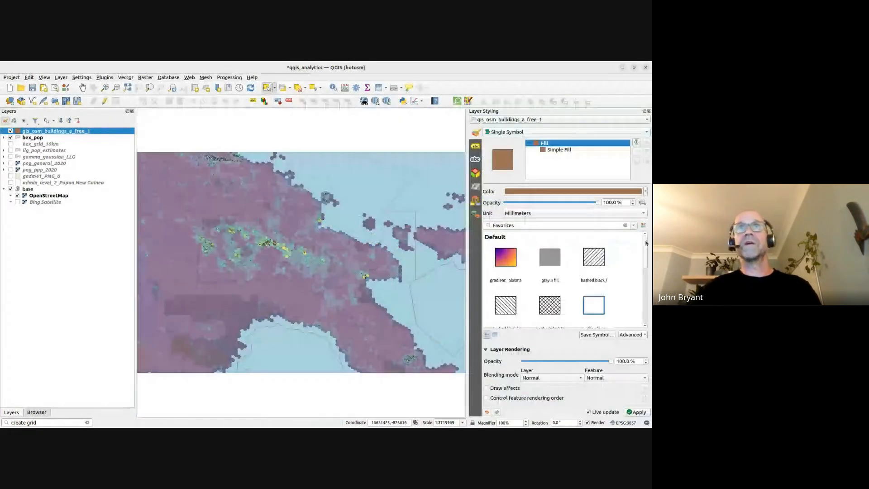
left_click(559, 149)
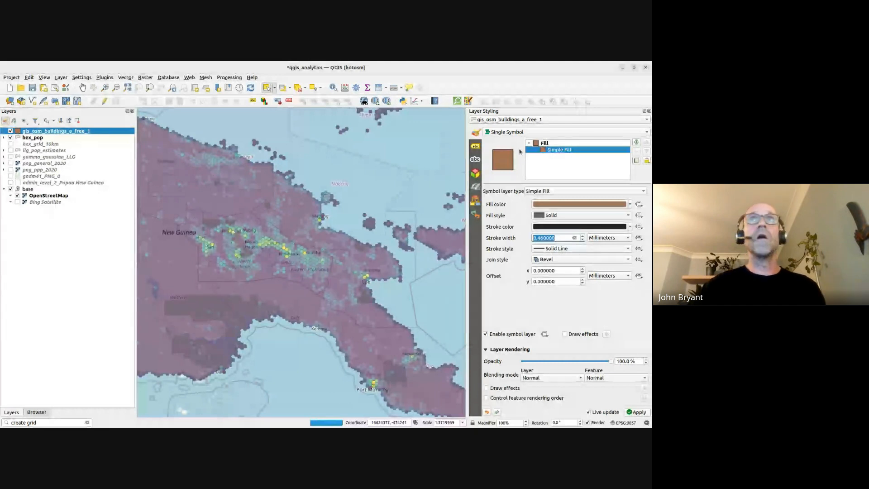
key("F7")
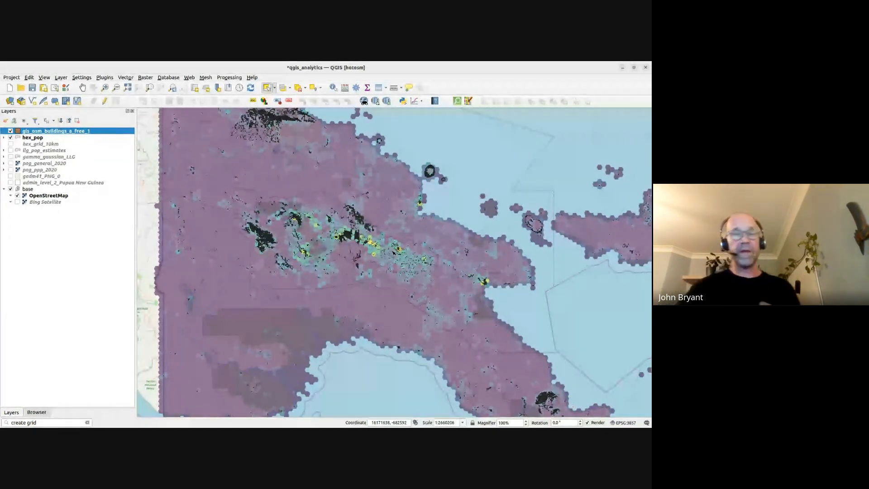
- Examine the buildings inside the two adjacent yellow highland hexagons, hiding hex_pop to see individual footprints over the base map
scroll(296, 222, "up", 3)
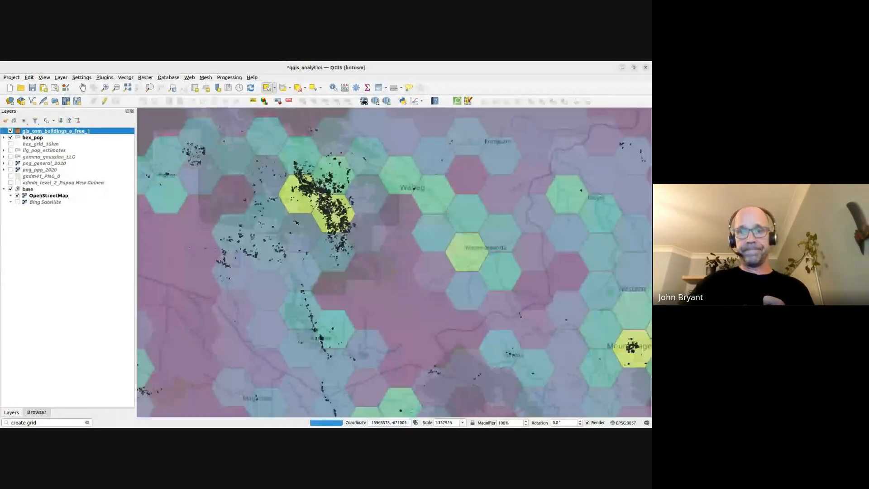
scroll(310, 188, "up", 2)
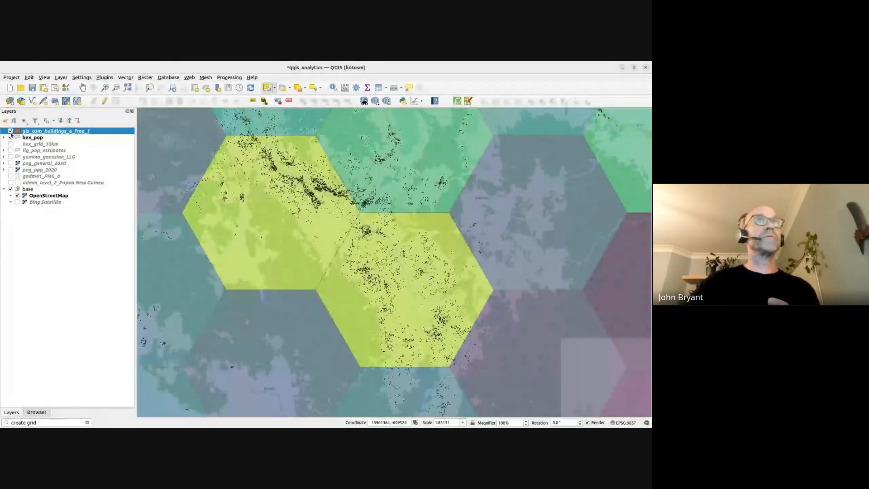
left_click(11, 137)
scroll(280, 213, "up", 1)
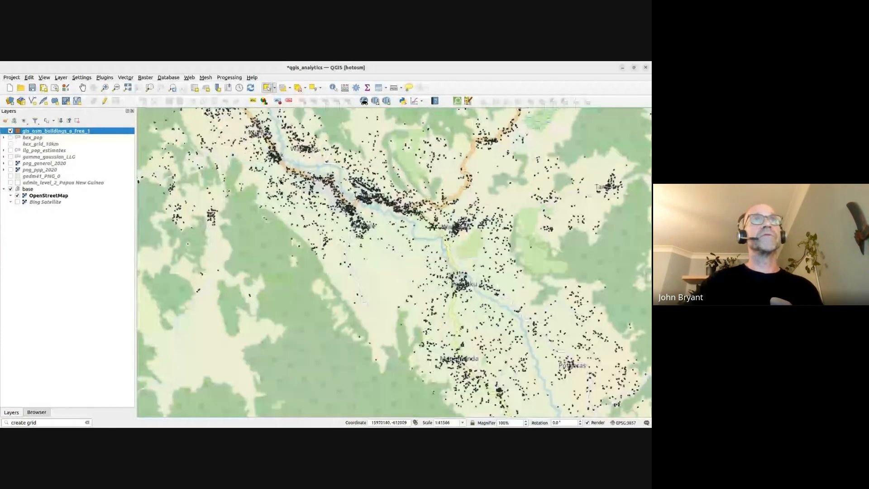
scroll(306, 181, "up", 5)
- Switch the buildings layer off and on repeatedly to compare its footprints with the OpenStreetMap base along the Laiagam-Porgera Road
left_click(10, 131)
scroll(291, 223, "down", 1)
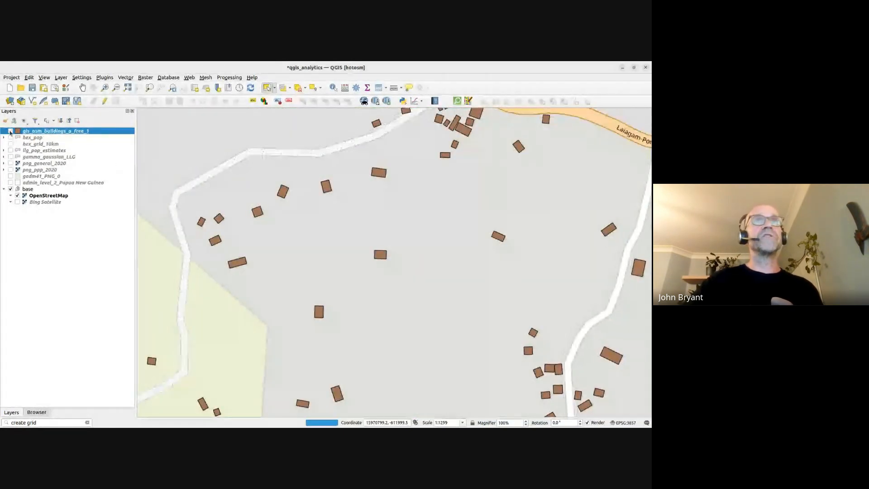
scroll(326, 226, "down", 1)
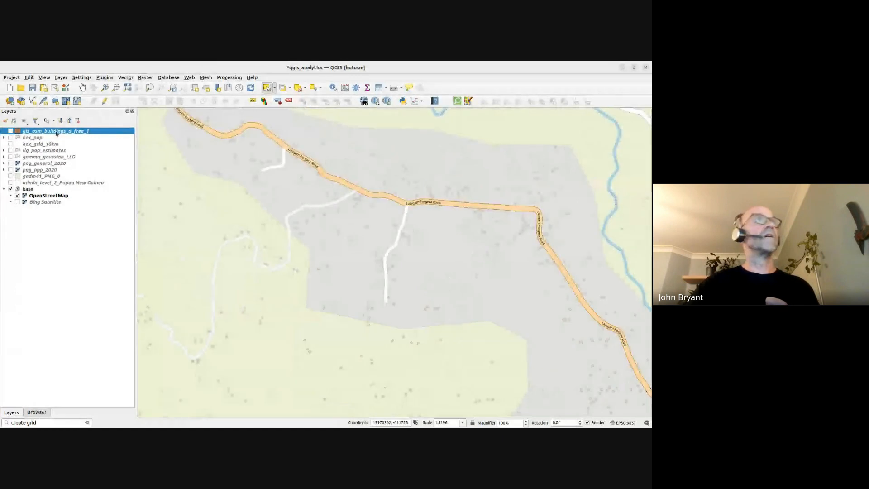
left_click(11, 131)
left_click(10, 131)
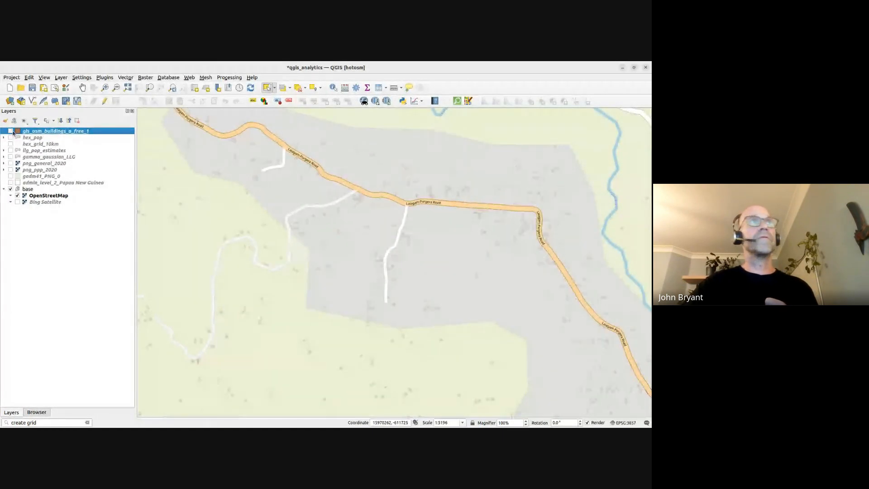
left_click(11, 131)
left_click(10, 131)
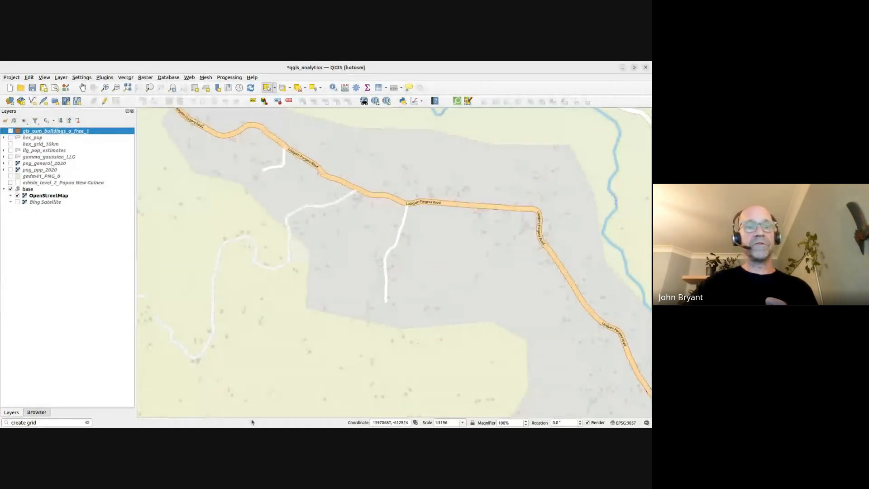
left_click(10, 130)
left_click(11, 130)
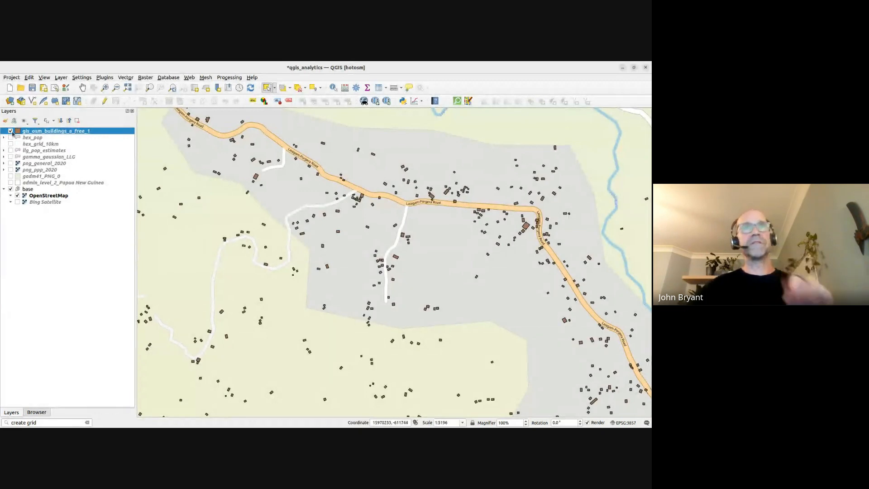
- Show hex_pop again and compare the spread of buildings with the population classes of the surrounding hexagons
scroll(442, 233, "down", 1)
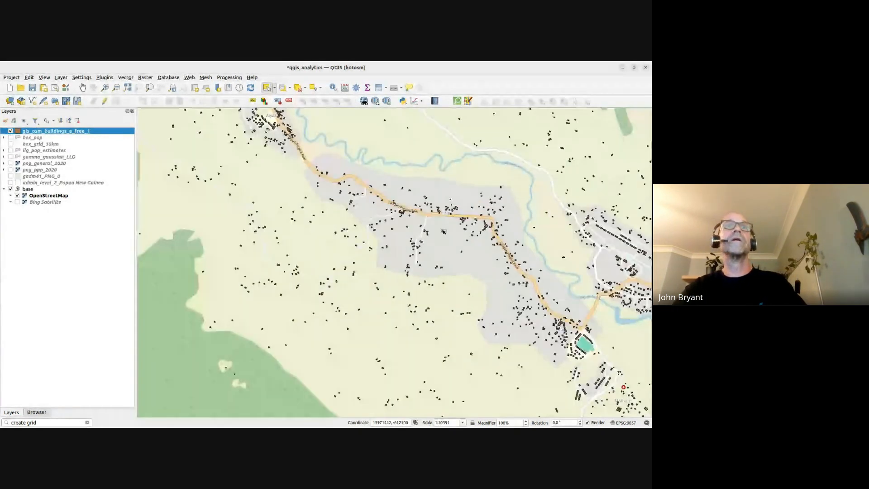
scroll(442, 233, "down", 1)
left_click_drag(441, 233, 393, 261)
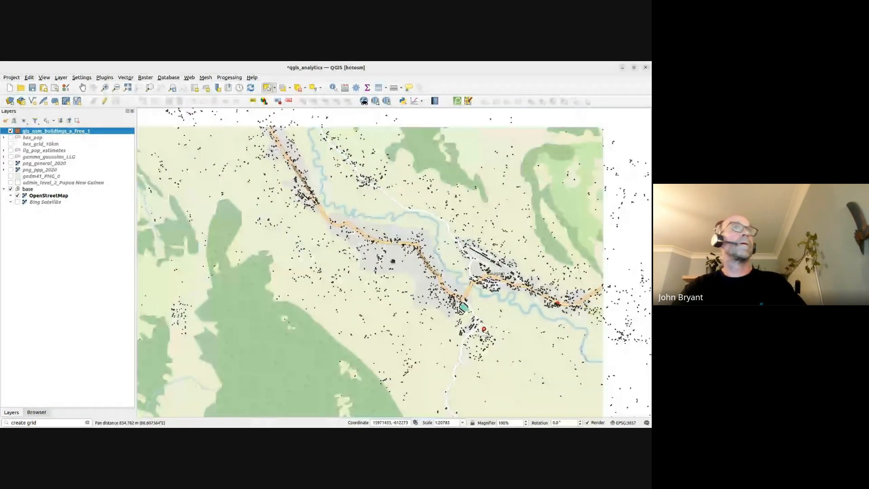
left_click(11, 137)
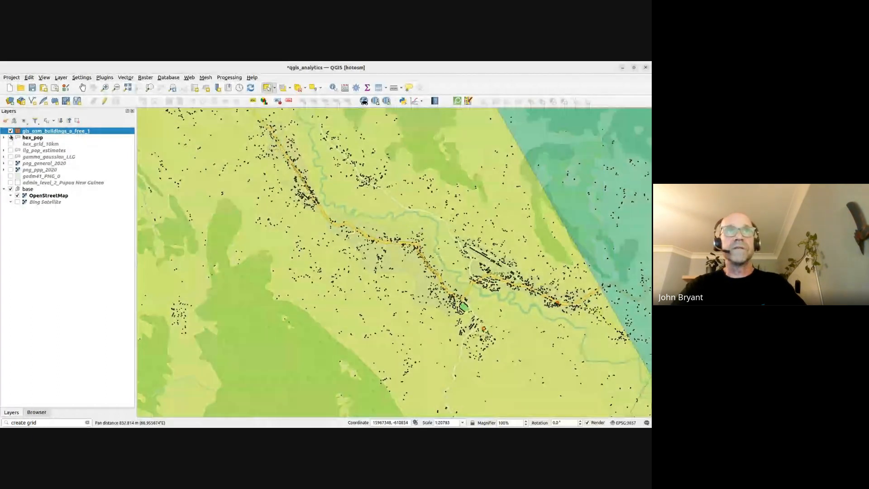
scroll(282, 216, "down", 1)
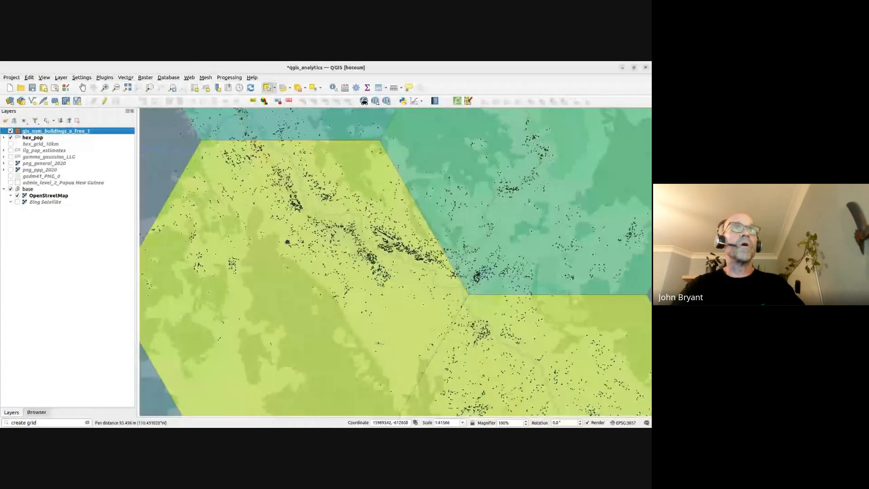
scroll(317, 218, "down", 1)
- Expand the legend of hex_pop and label its hexagons with single labels from the pop_meta_sum field
left_click(33, 137)
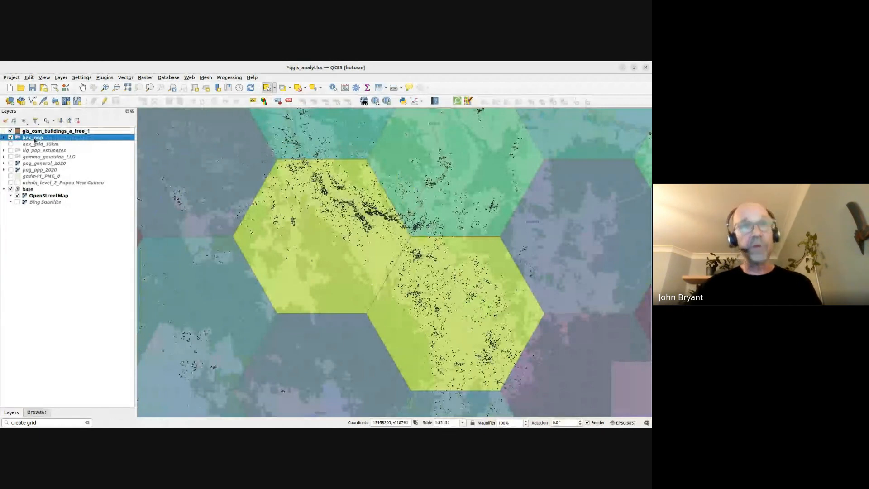
left_click(5, 121)
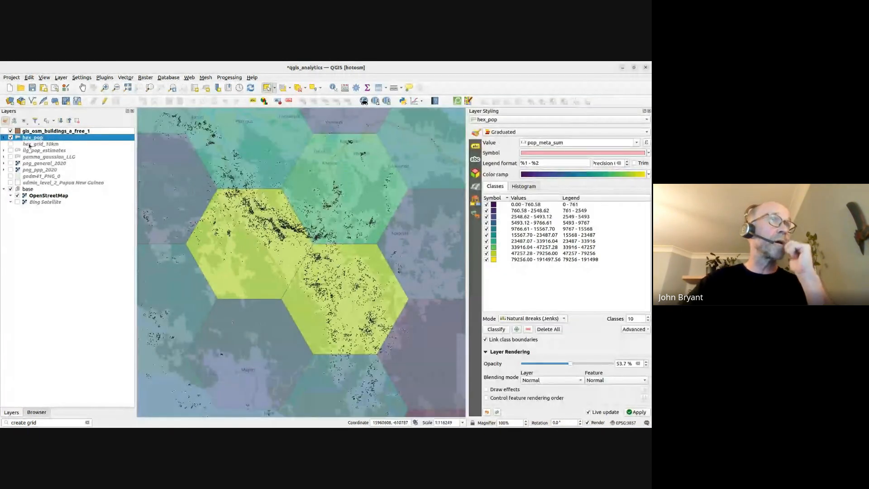
left_click(5, 137)
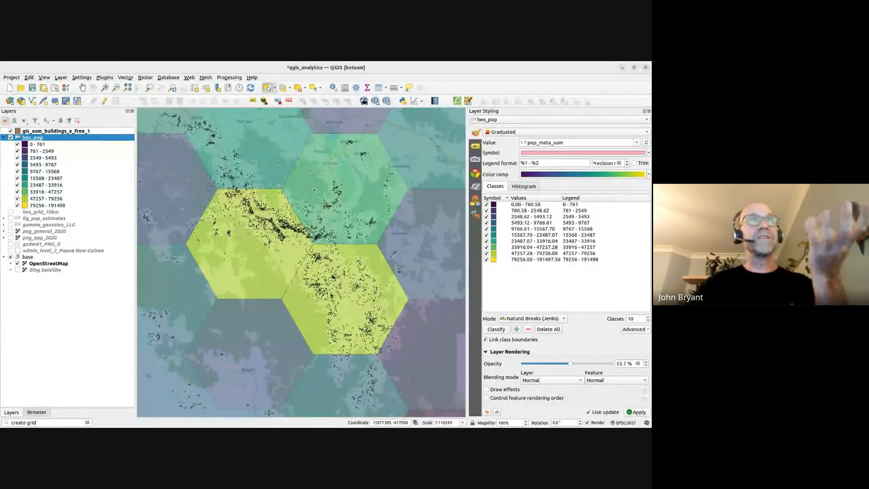
left_click(477, 147)
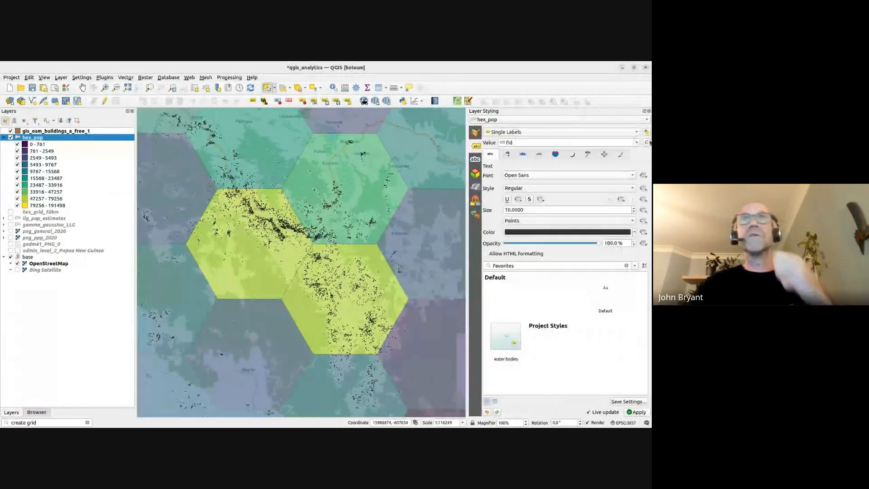
left_click(636, 142)
left_click(511, 145)
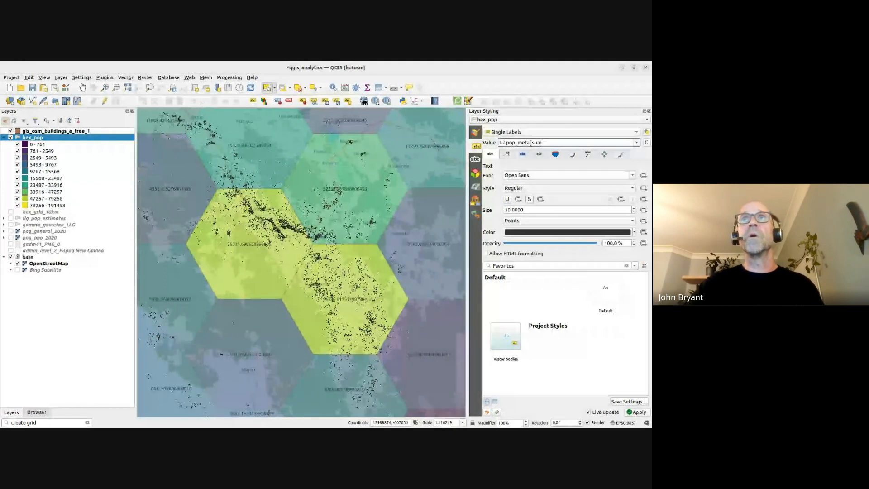
- Change the hex_pop label expression to round("pop_meta_sum") so the labels are whole numbers
left_click(647, 142)
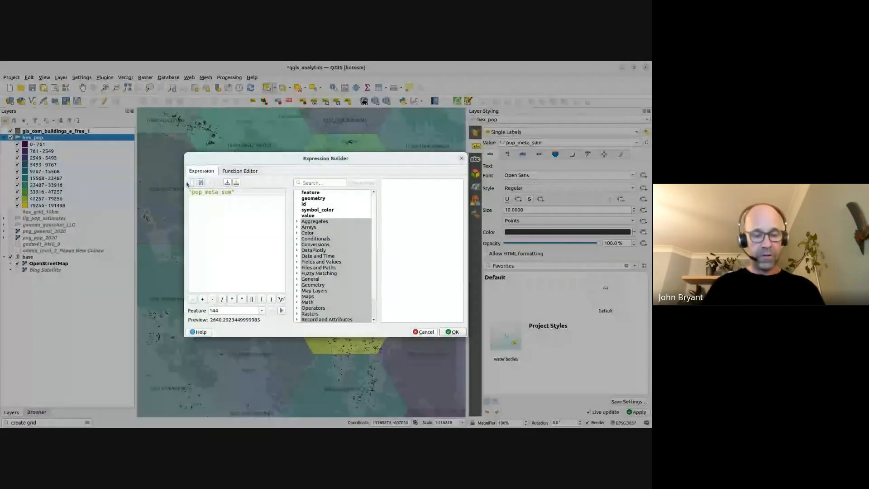
type("round")
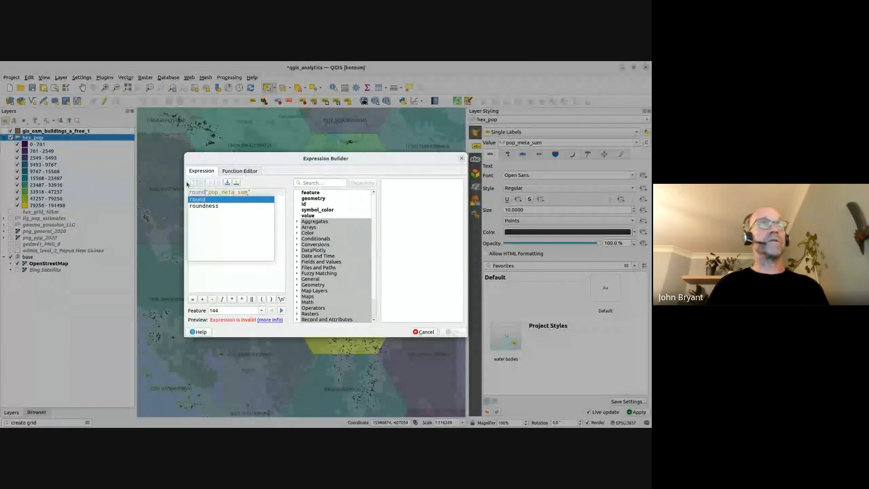
type("(")
key("End")
type(")")
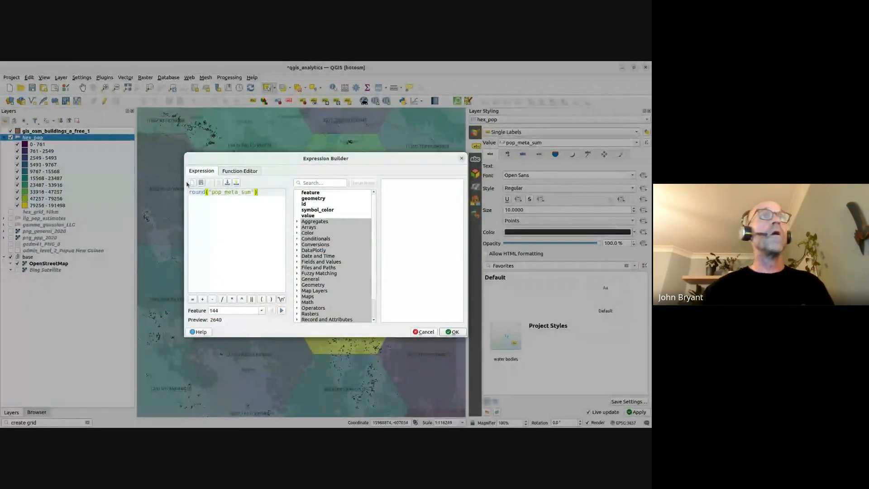
left_click(453, 332)
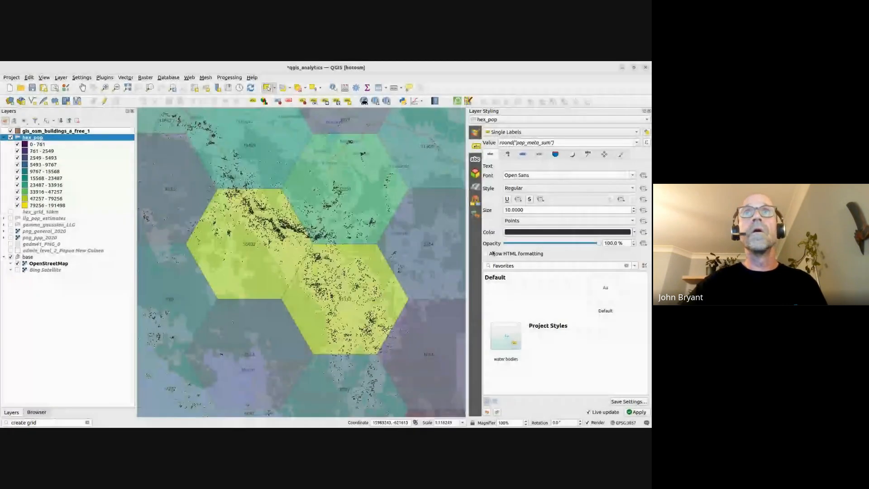
- Set the hex_pop label text to the SemiBold style at 9 points
left_click(524, 188)
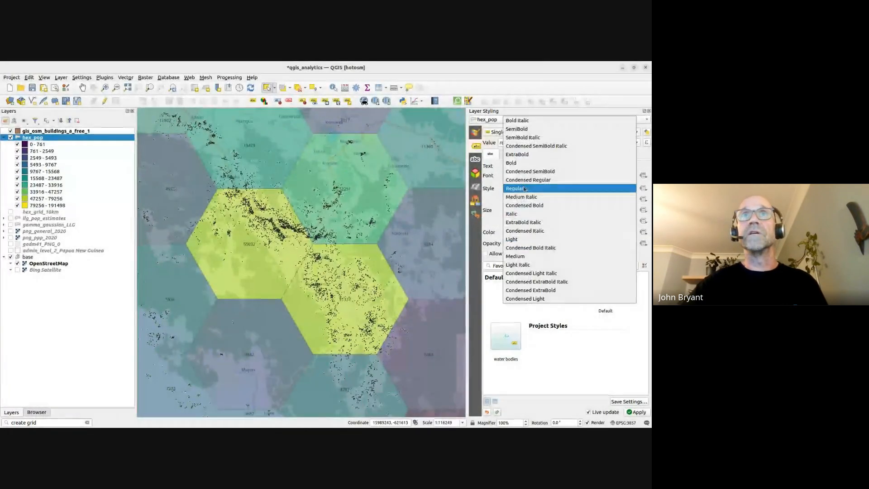
left_click(516, 129)
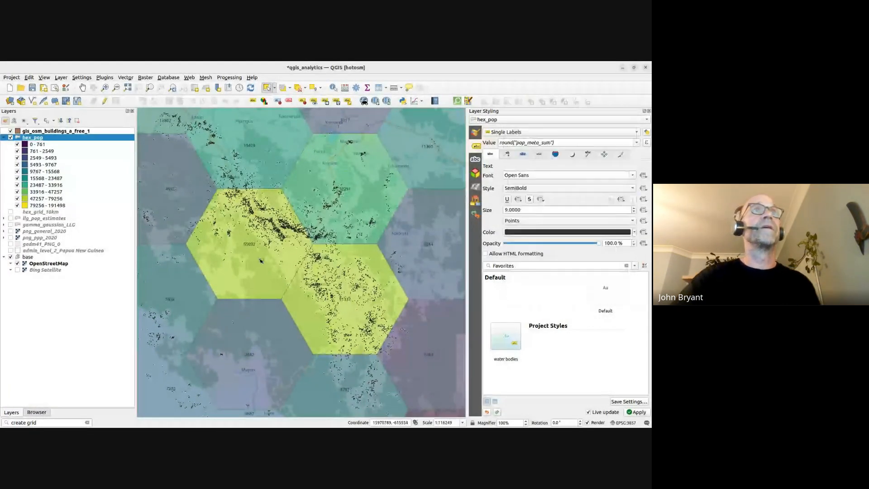
- Turn on scale dependent visibility for the hex_pop labels with the current map scale, 1:232498, as the minimum scale
scroll(265, 256, "down", 1)
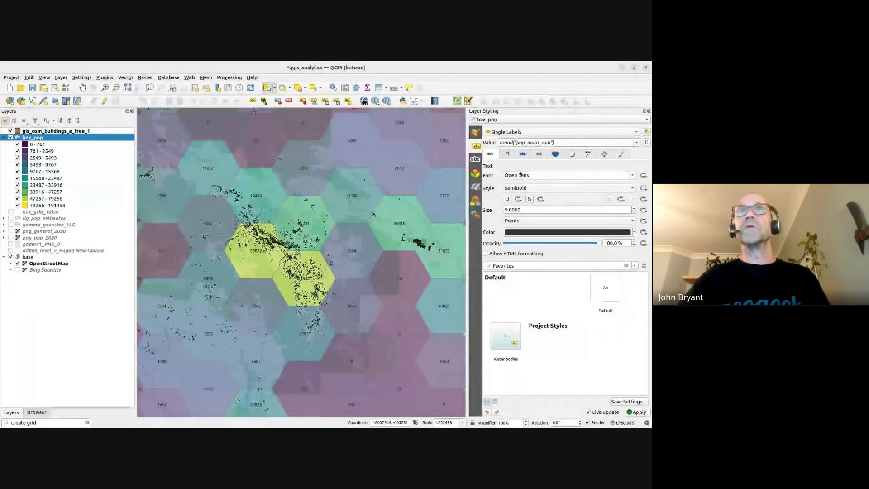
left_click(621, 154)
left_click(489, 186)
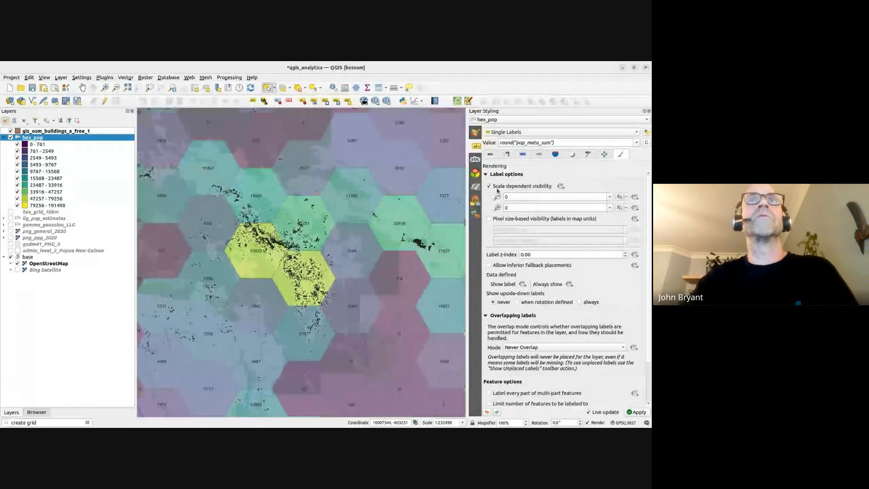
left_click(619, 198)
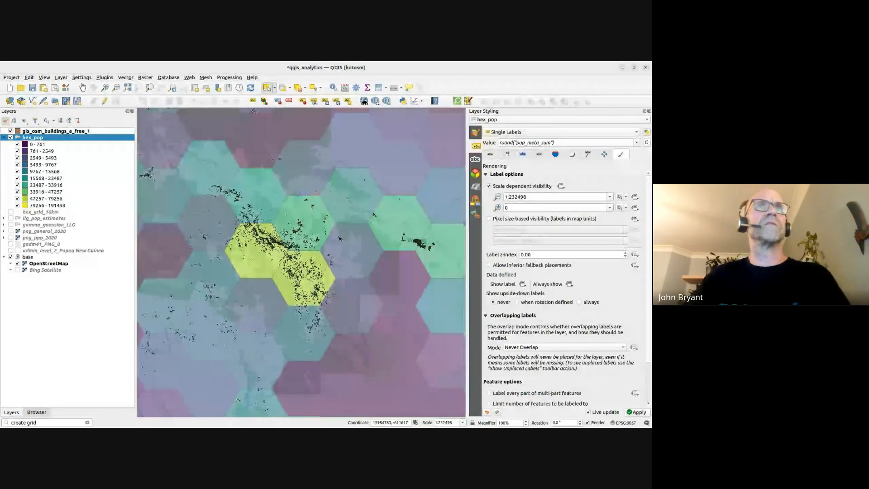
scroll(340, 238, "down", 1)
scroll(314, 230, "up", 2)
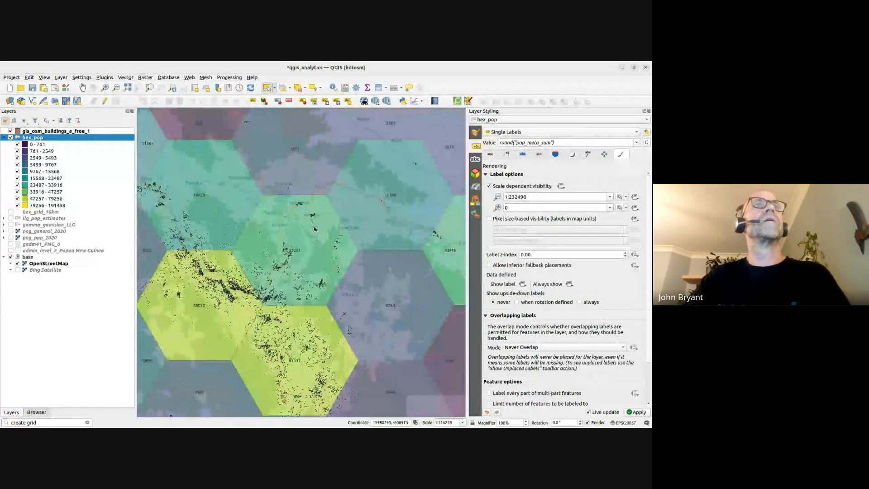
scroll(299, 235, "down", 4)
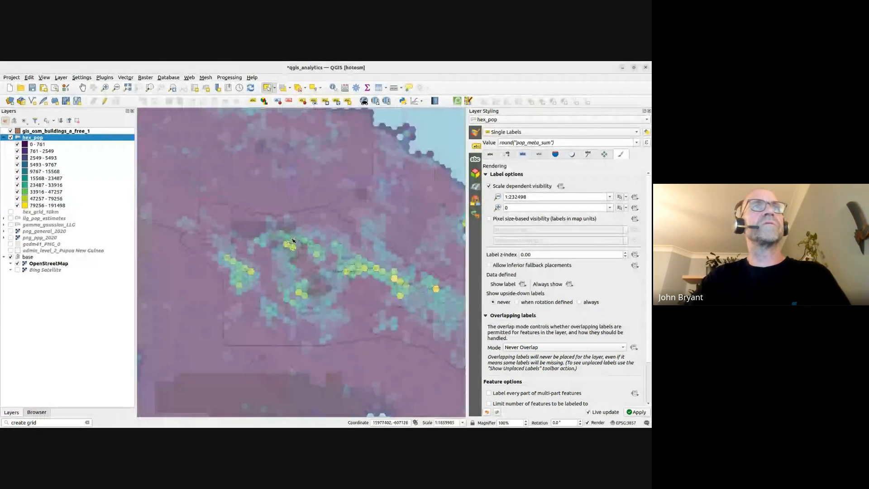
- Compare the mapped buildings with the labelled population of the hexagons around the densely mapped yellow hexagons
scroll(294, 236, "up", 2)
scroll(298, 206, "up", 1)
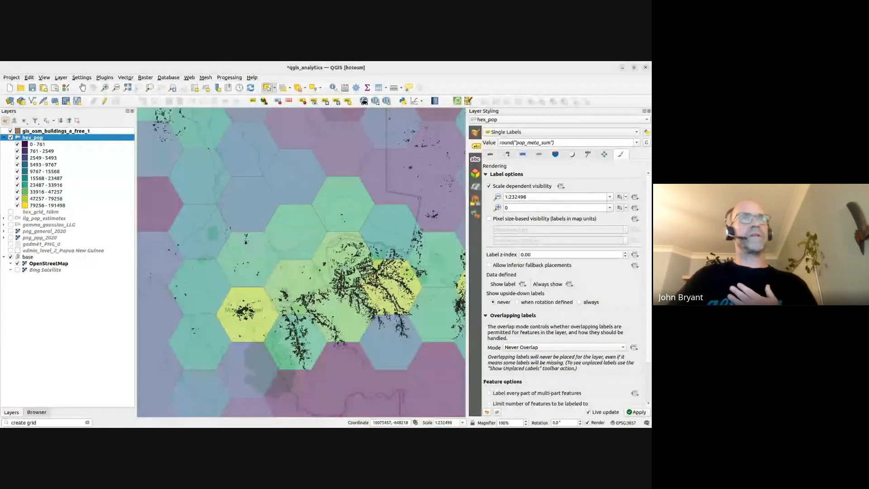
scroll(310, 282, "up", 1)
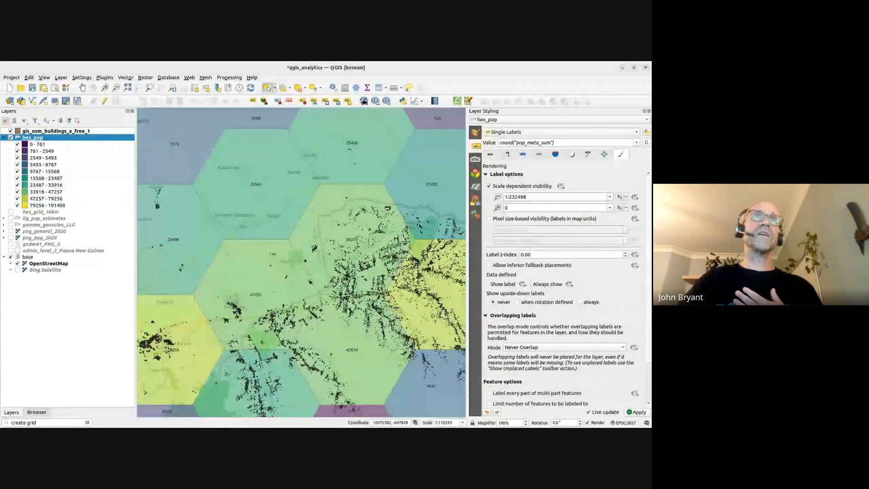
left_click_drag(273, 292, 311, 241)
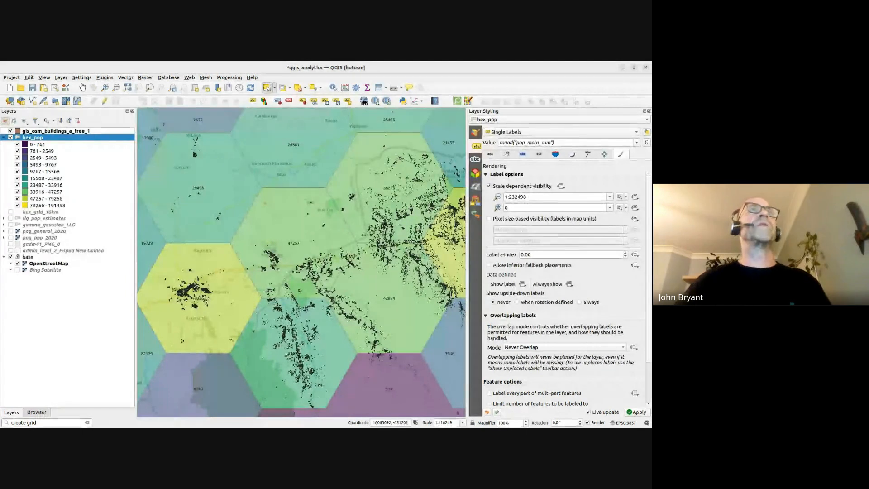
left_click_drag(273, 267, 271, 330)
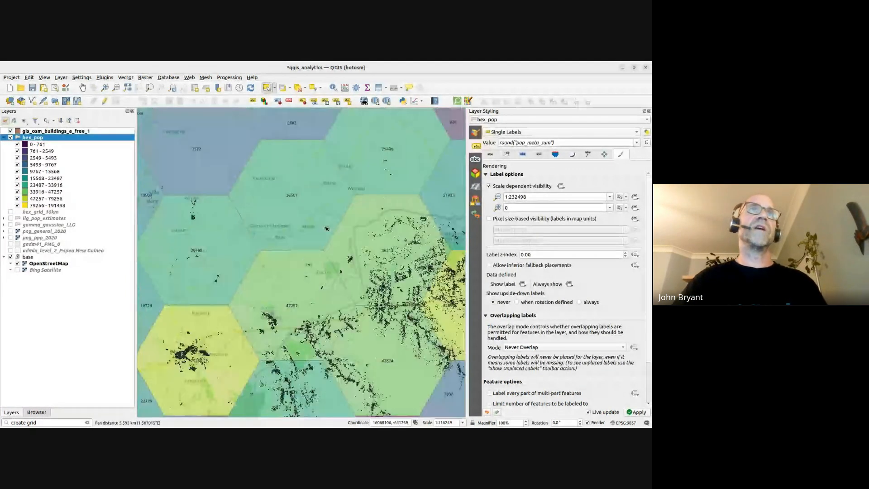
left_click_drag(316, 248, 305, 295)
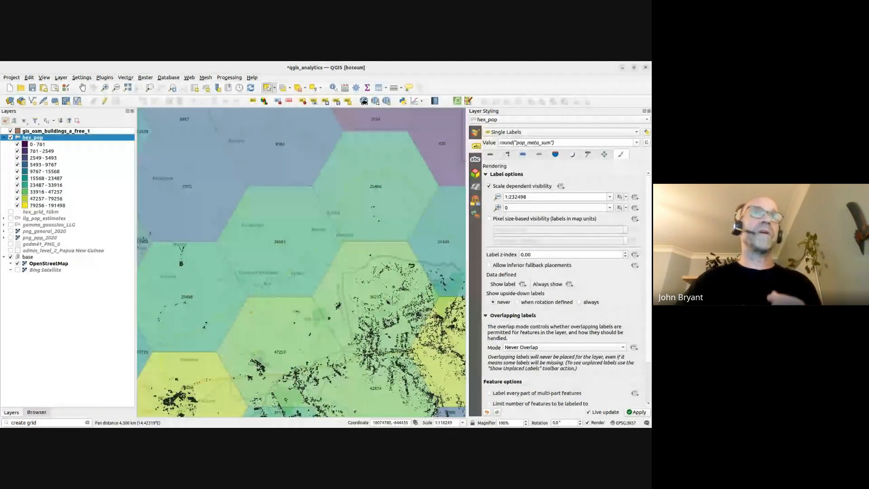
left_click_drag(272, 251, 312, 210)
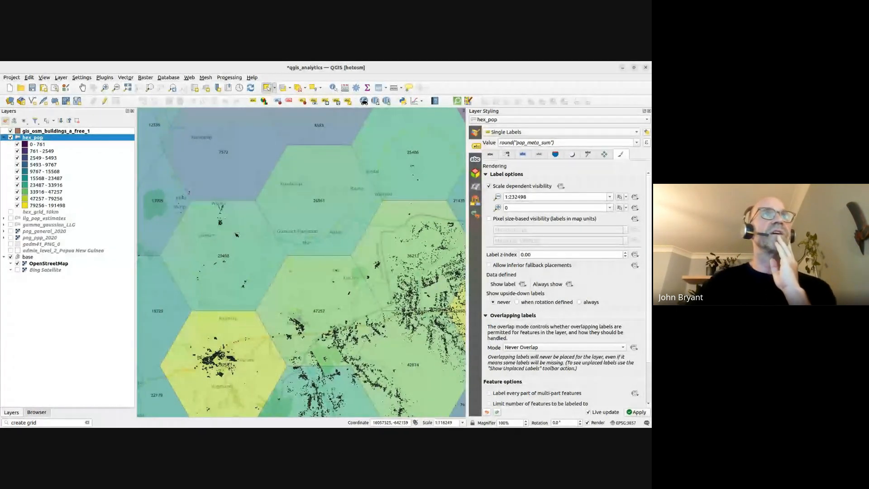
- Examine the populated hexagons that have few or no mapped buildings, and close the layer styling settings to enlarge the map
scroll(236, 234, "up", 1)
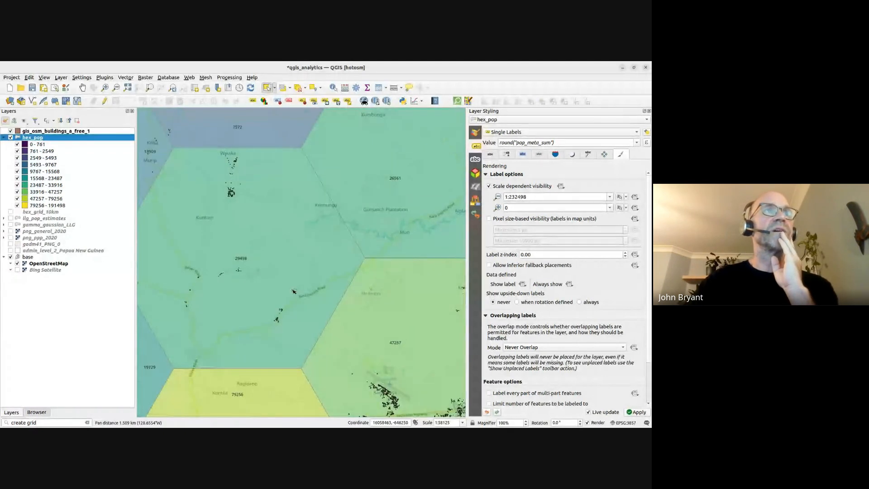
left_click_drag(407, 232, 324, 330)
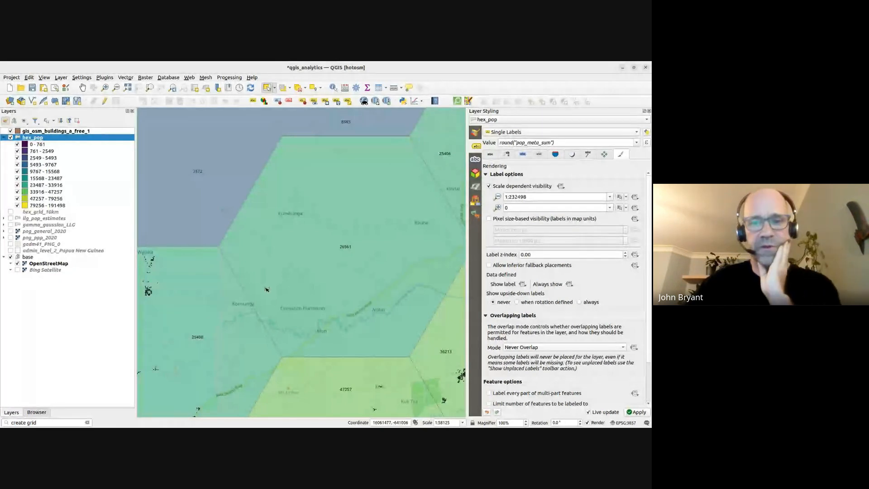
scroll(266, 288, "down", 1)
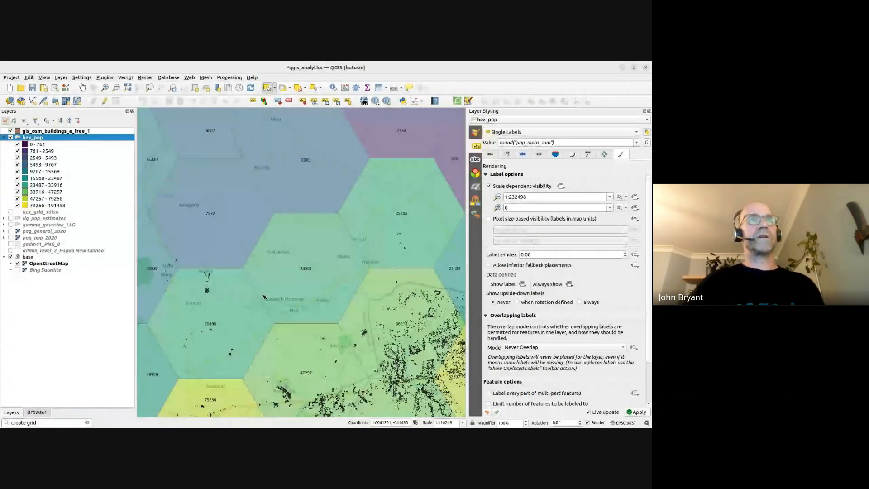
scroll(302, 272, "up", 1)
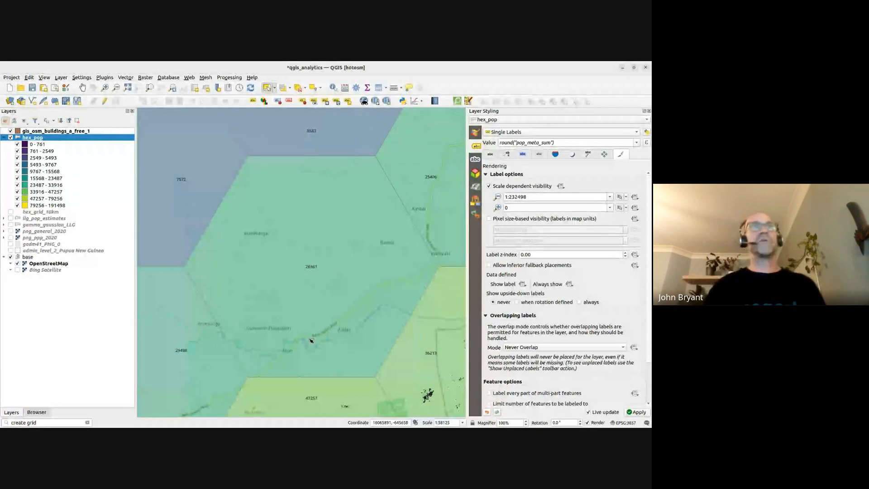
scroll(273, 214, "down", 2)
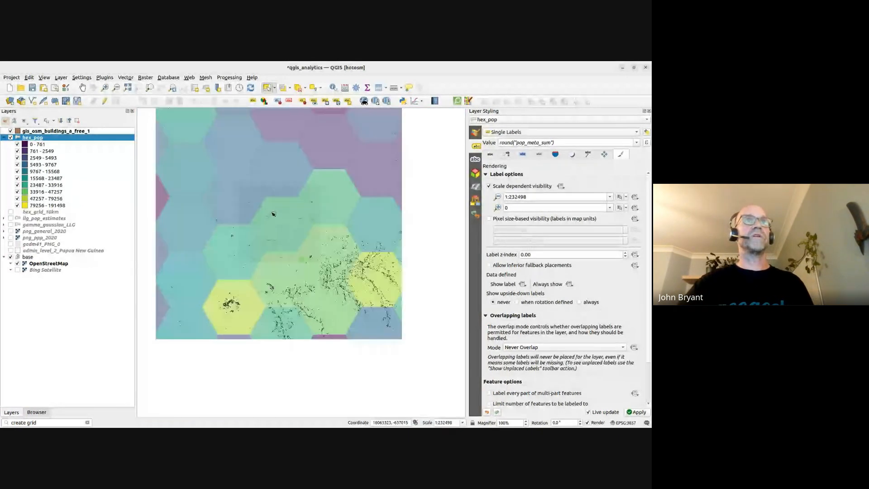
scroll(273, 214, "down", 1)
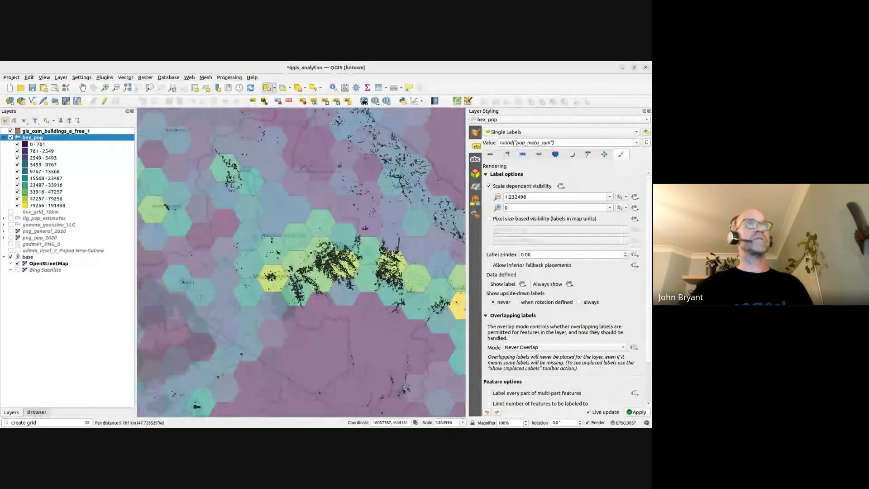
scroll(304, 242, "up", 2)
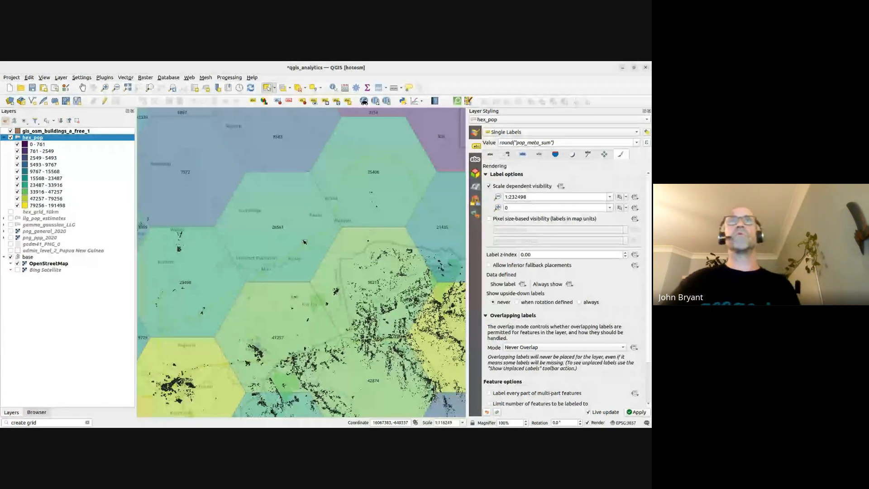
left_click(649, 111)
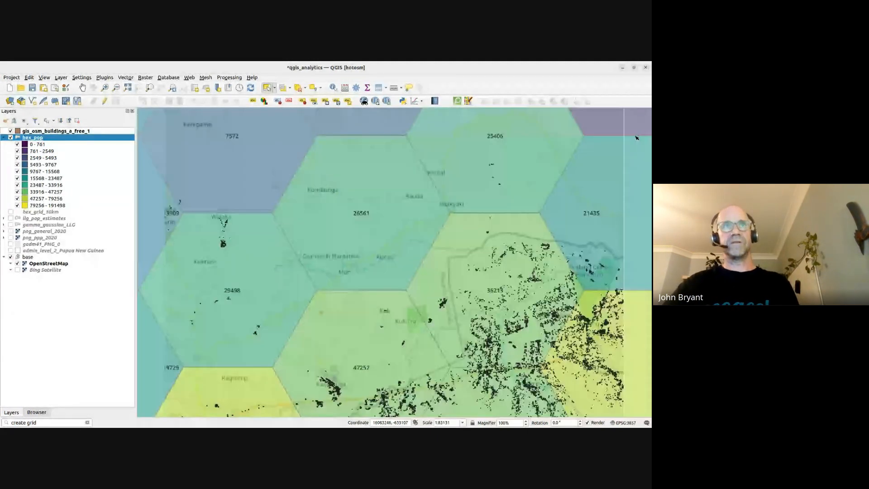
scroll(488, 260, "down", 1)
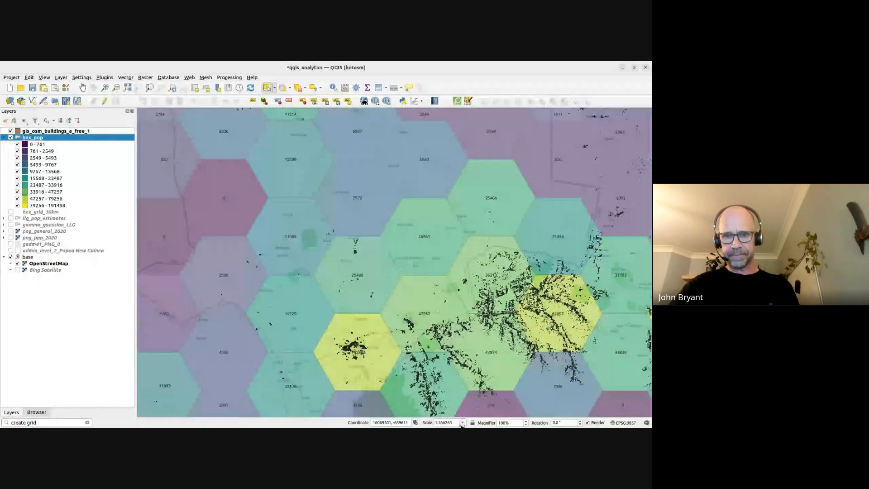
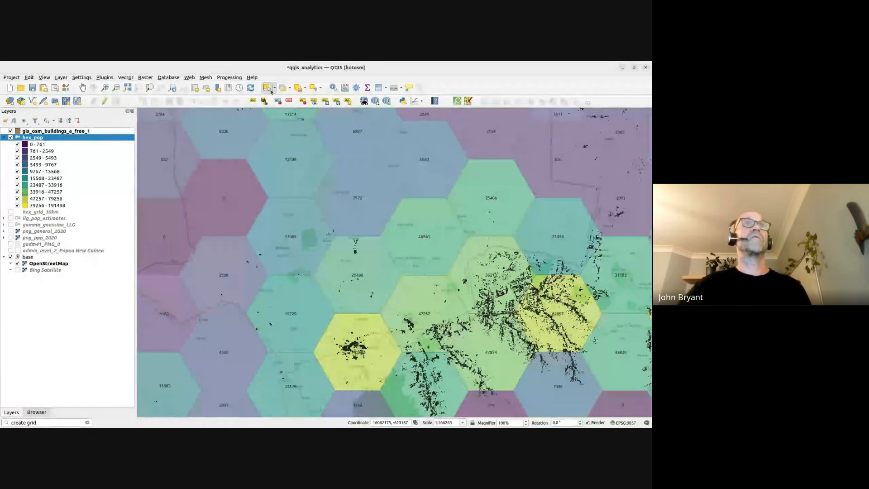
- Check the hex_pop attribute table, find Count points in polygon in the Processing Toolbox, and examine the building footprints up close
left_click(345, 87)
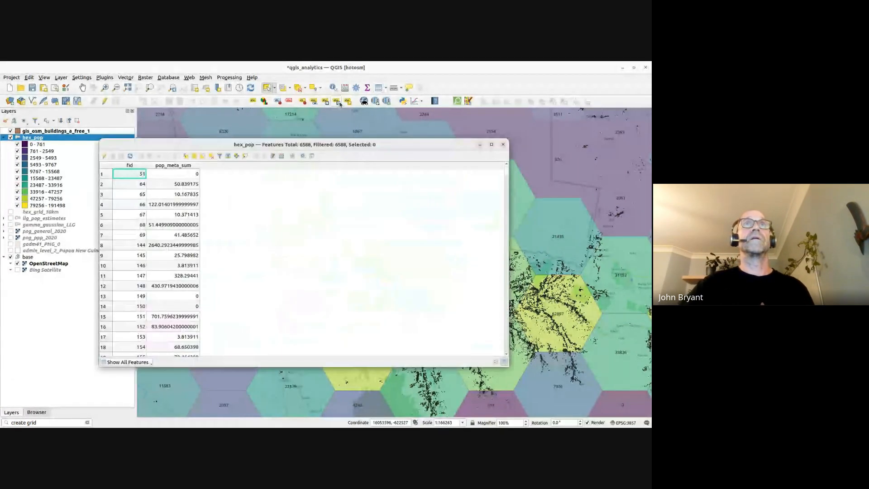
left_click(479, 145)
left_click(356, 88)
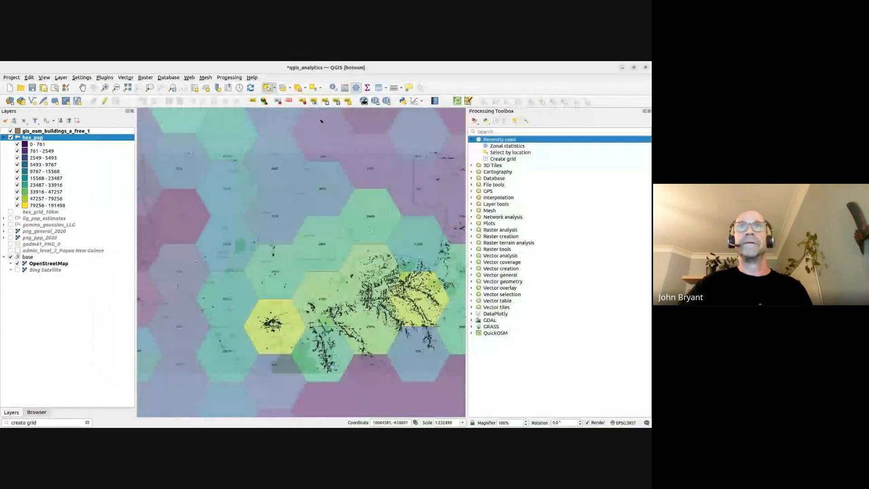
left_click(471, 256)
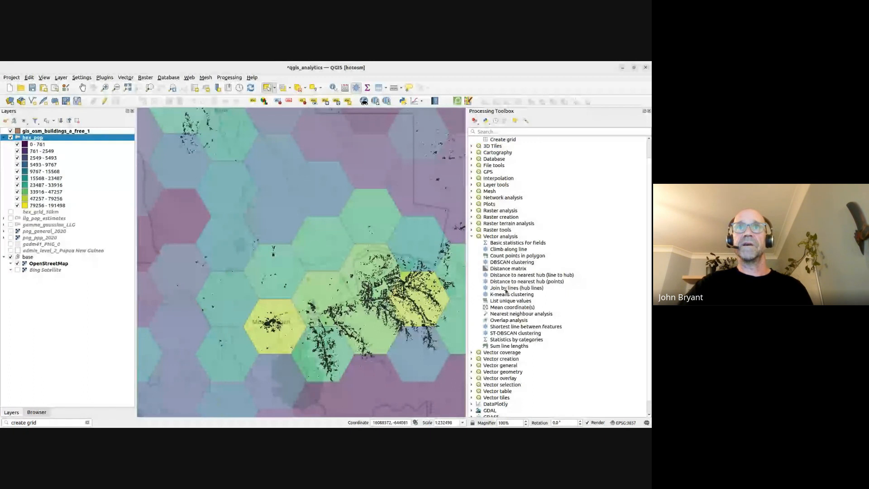
left_click(506, 256)
scroll(395, 276, "up", 3)
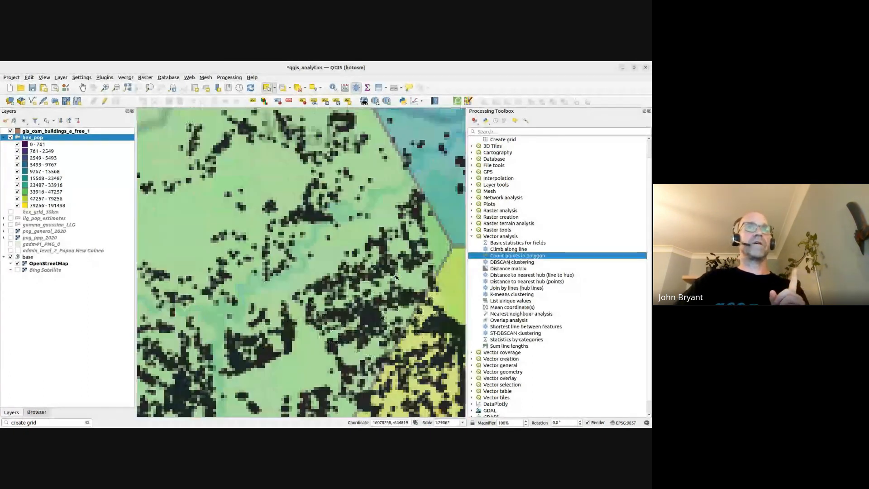
scroll(355, 266, "up", 2)
scroll(355, 265, "up", 2)
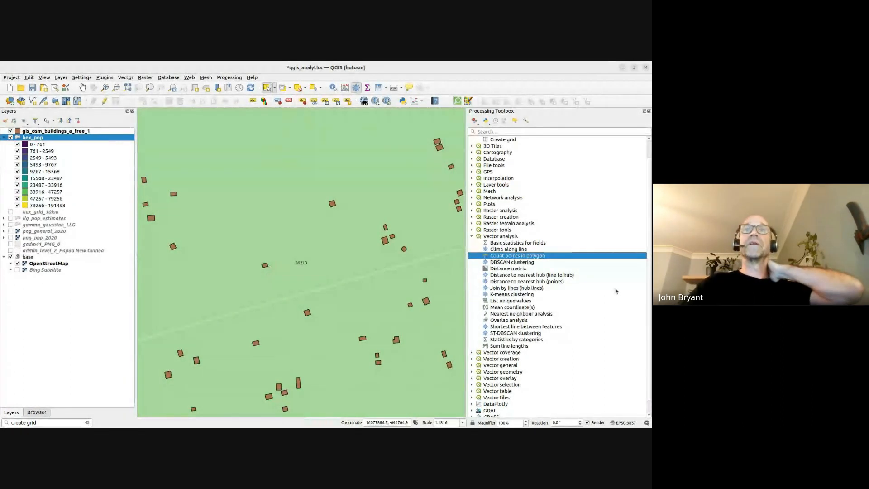
- Open the Centroids algorithm from the vector geometry tools and choose gis_osm_buildings_a_free_1 as its input layer
double_click(479, 359)
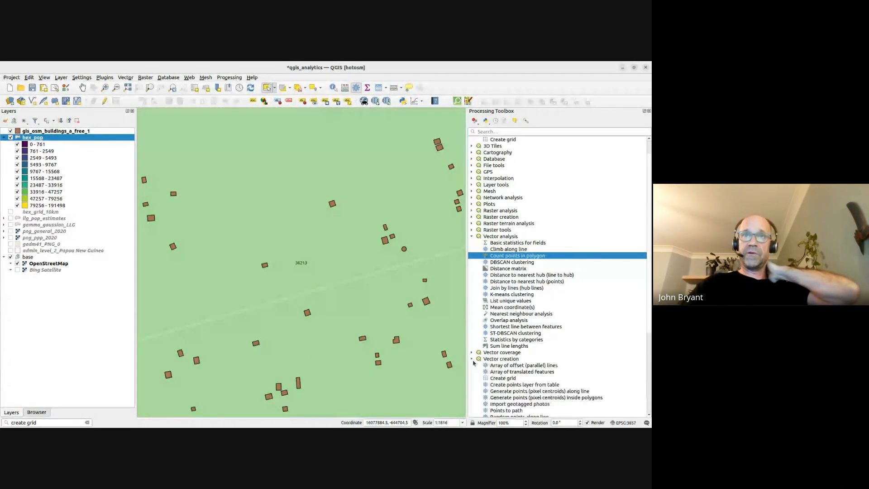
scroll(480, 347, "down", 1)
left_click(472, 340)
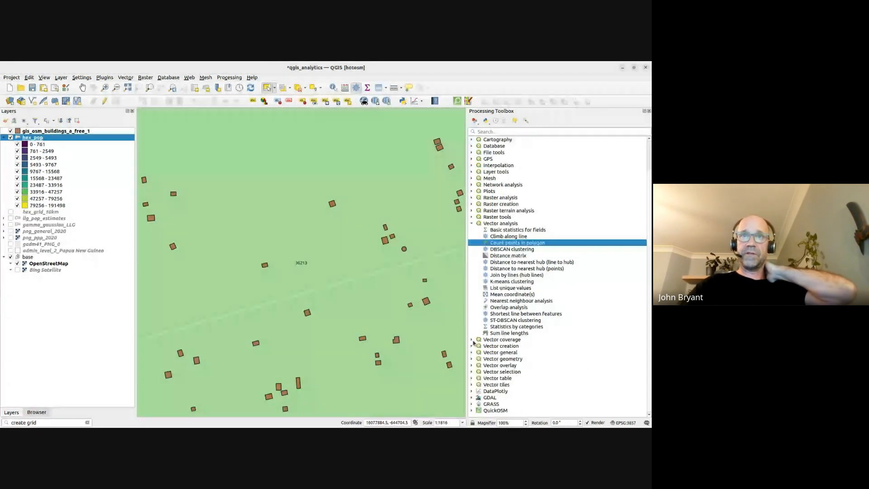
left_click(472, 359)
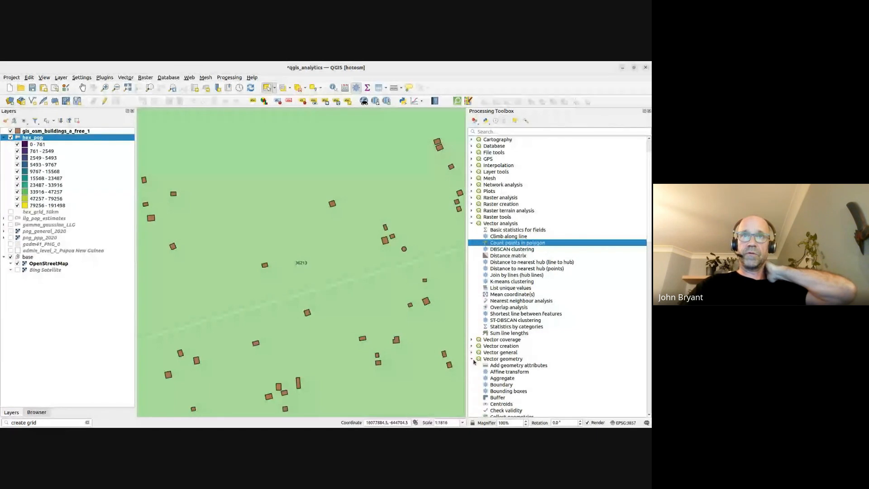
scroll(498, 364, "down", 2)
double_click(501, 366)
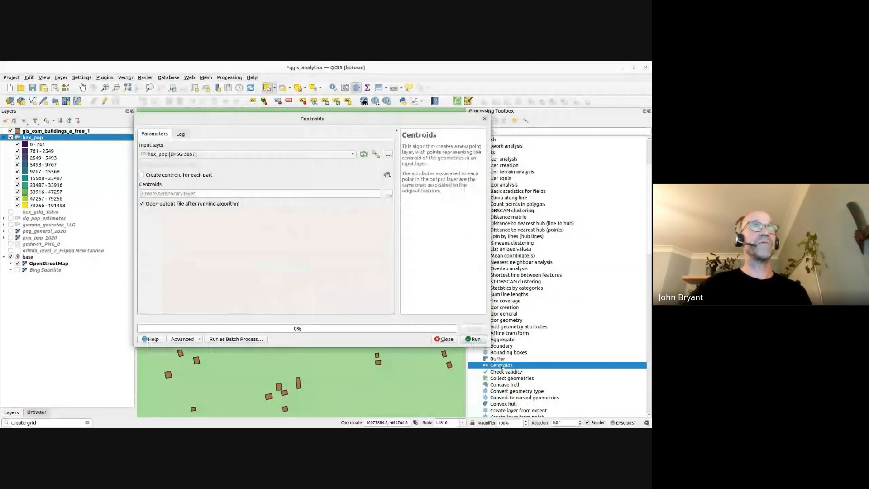
left_click_drag(206, 121, 243, 133)
left_click(235, 166)
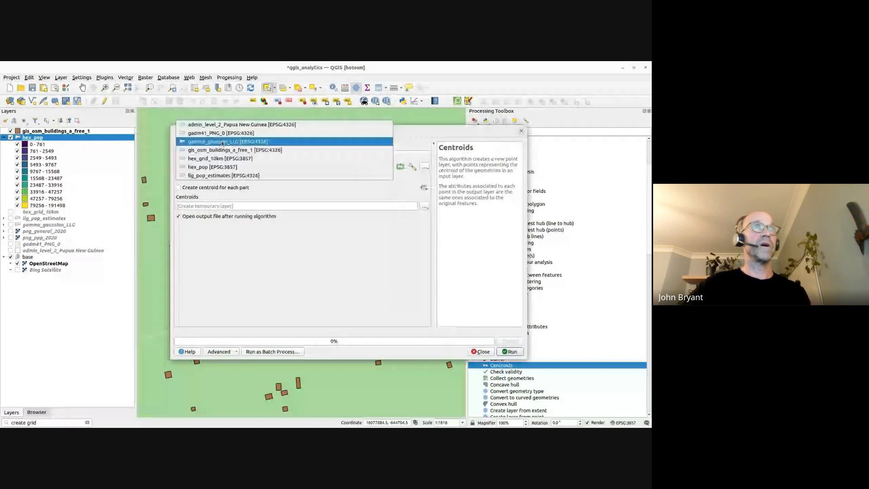
left_click(223, 152)
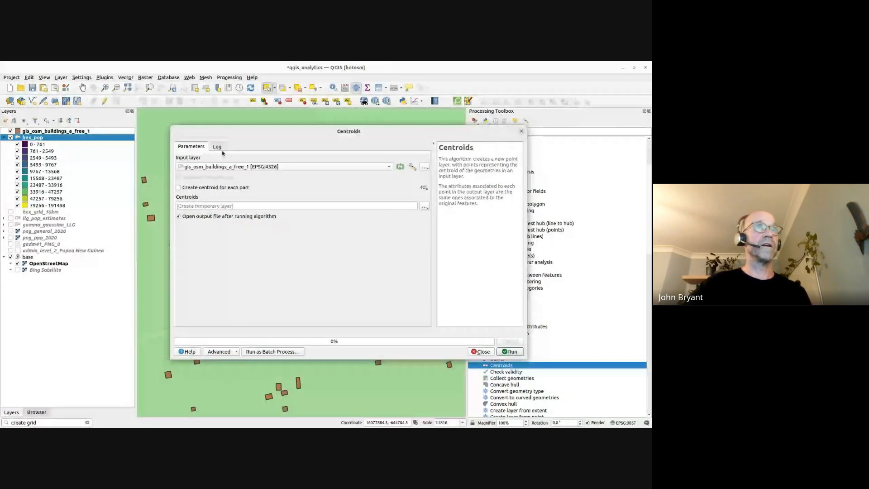
- Save the centroids output to the analysis.gpkg GeoPackage as layer building_centroids, run the algorithm and close its dialog
left_click(424, 206)
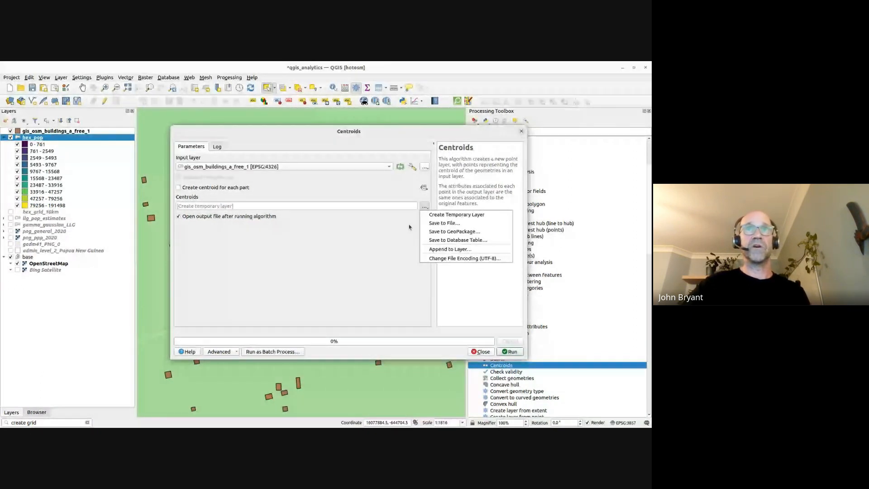
left_click(454, 231)
left_click(209, 207)
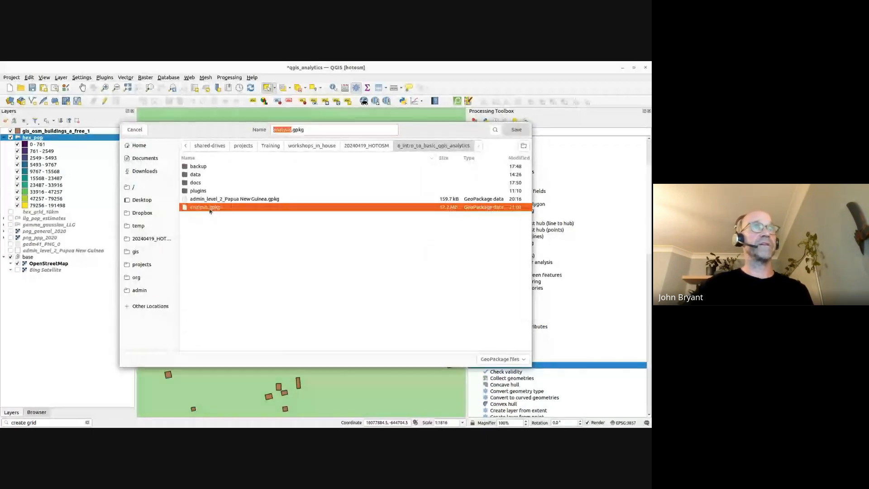
double_click(209, 208)
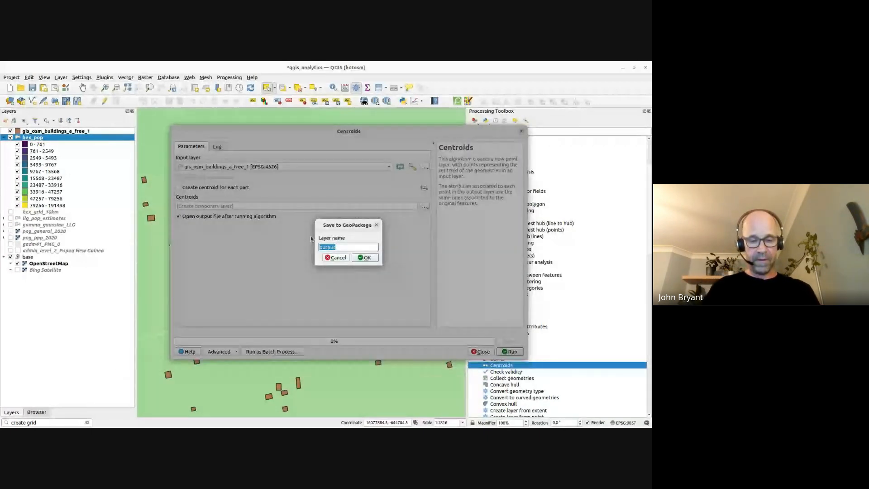
type("building_centroid")
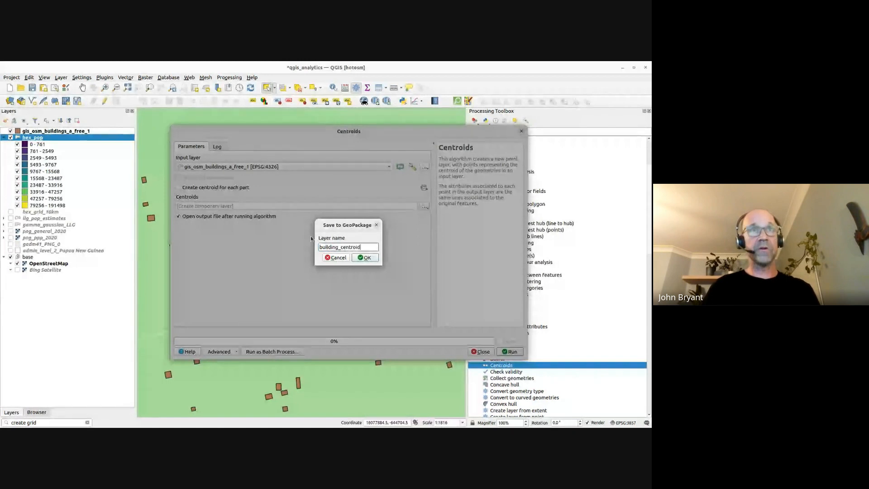
type("s")
left_click(365, 258)
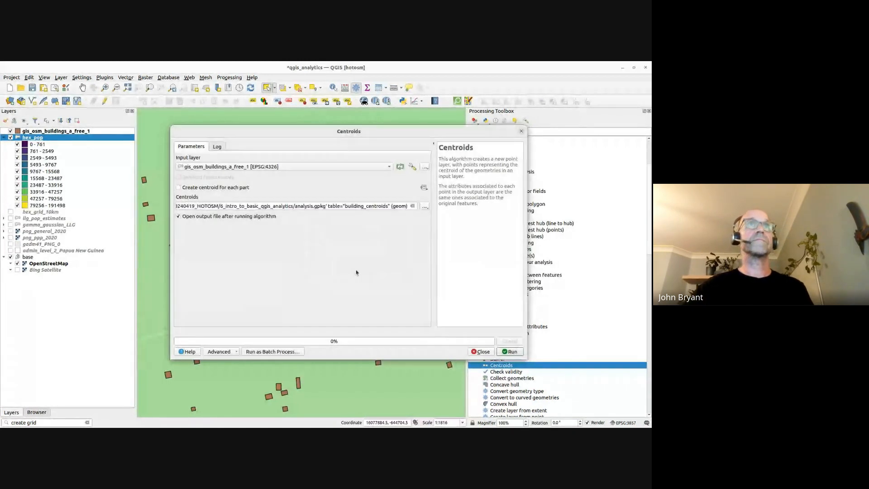
left_click(513, 353)
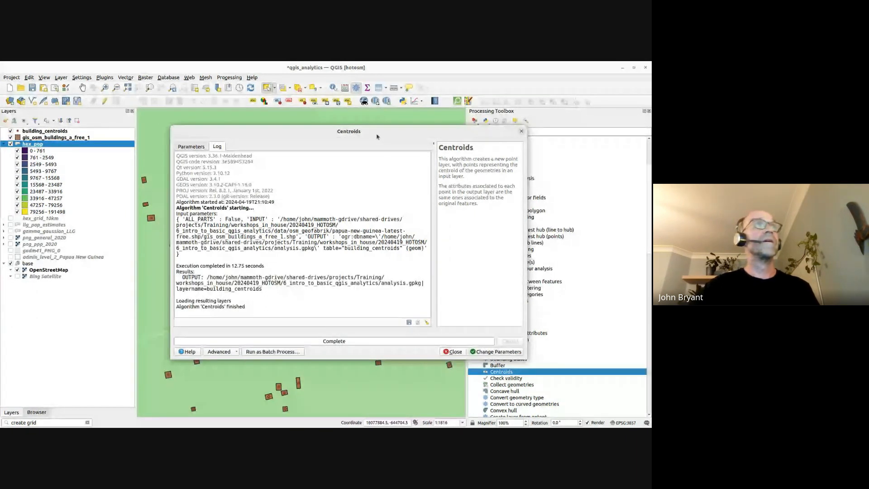
key("Escape")
- Open the layer styling of building_centroids and set its simple marker size to 0.8 mm
scroll(273, 245, "down", 5)
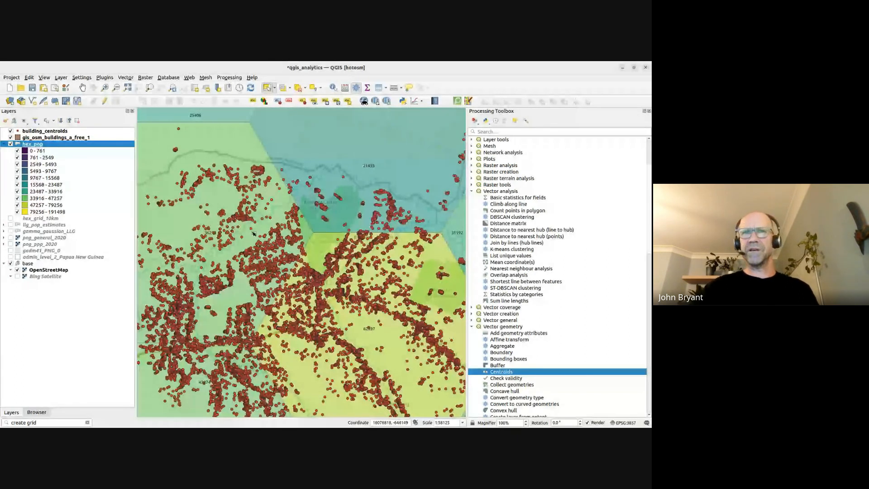
key("Up")
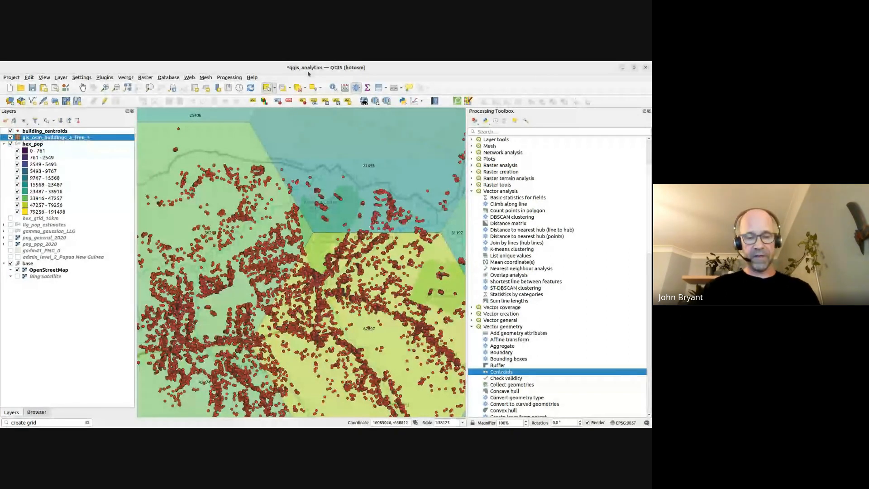
key("F7")
left_click(474, 133)
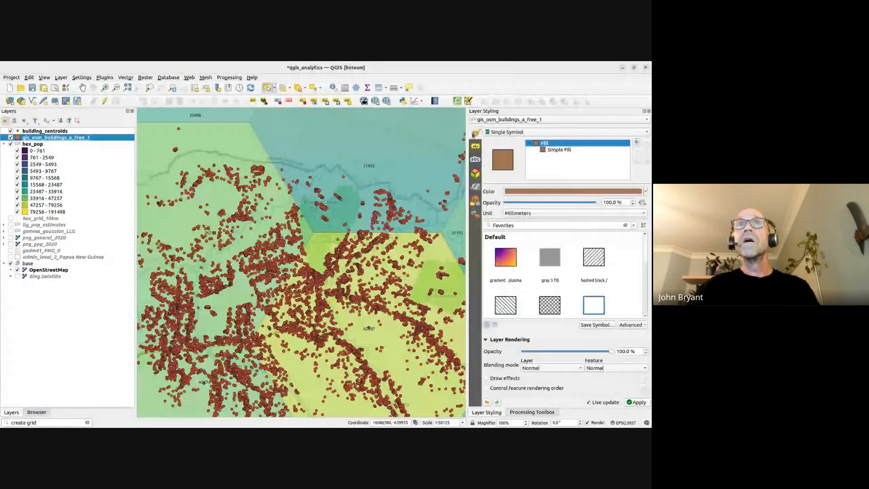
left_click(82, 131)
left_click(557, 150)
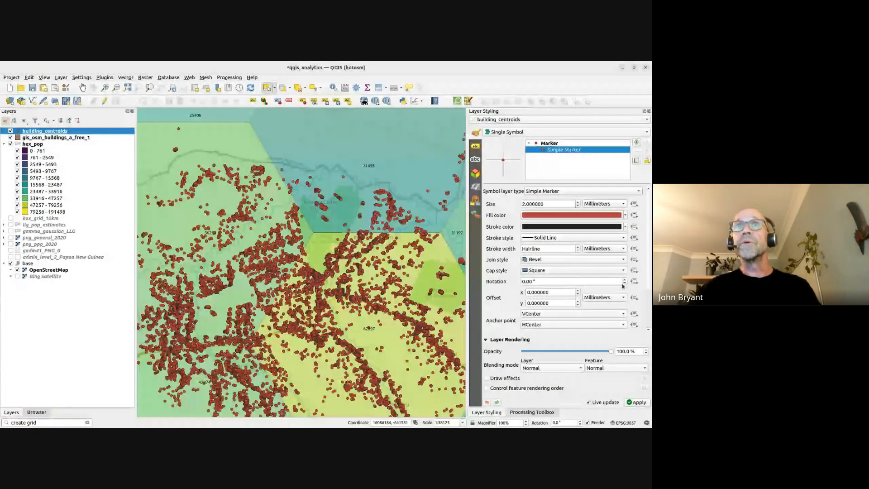
scroll(542, 204, "down", 5)
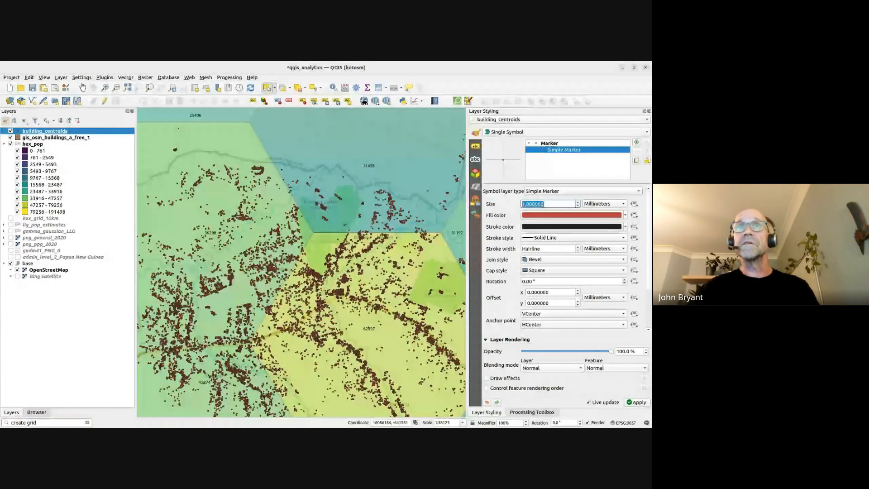
- Give the building_centroids markers a bright cyan fill (#01ffff) and a stroke width of 0.1 mm
left_click(531, 215)
left_click(526, 194)
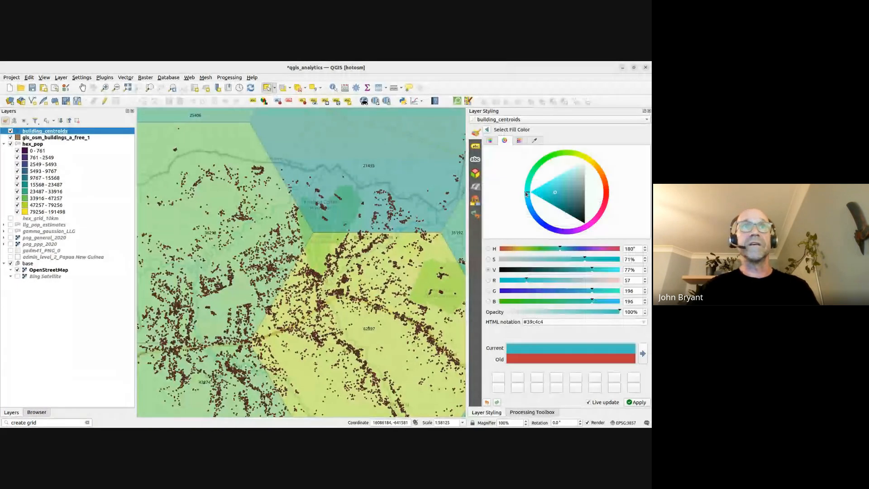
left_click(538, 194)
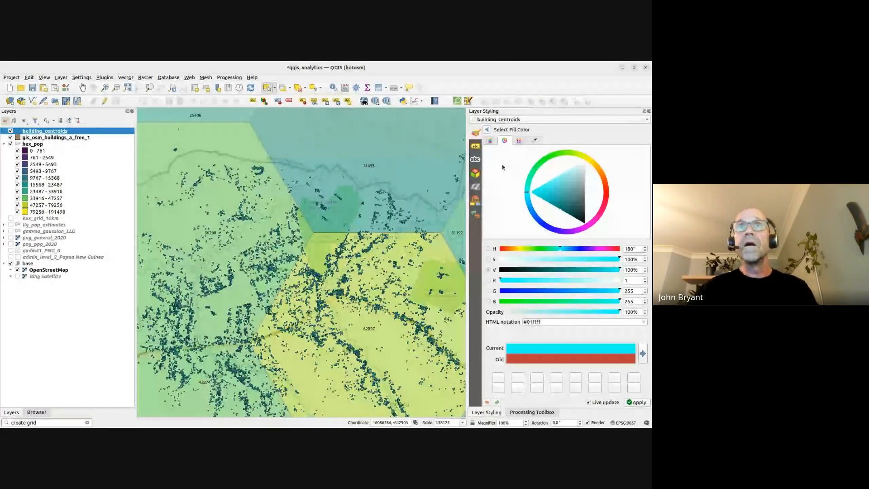
key("Escape")
double_click(543, 248)
type(".05")
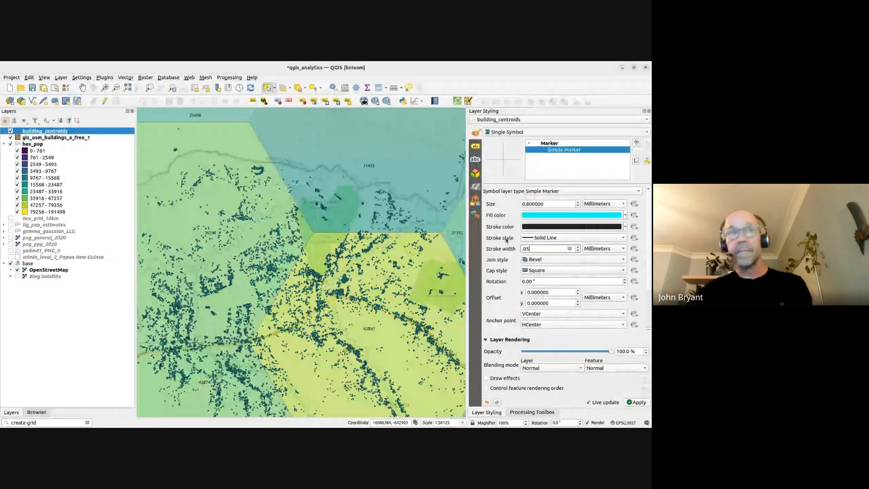
key("BackSpace")
key("BackSpace")
type("1")
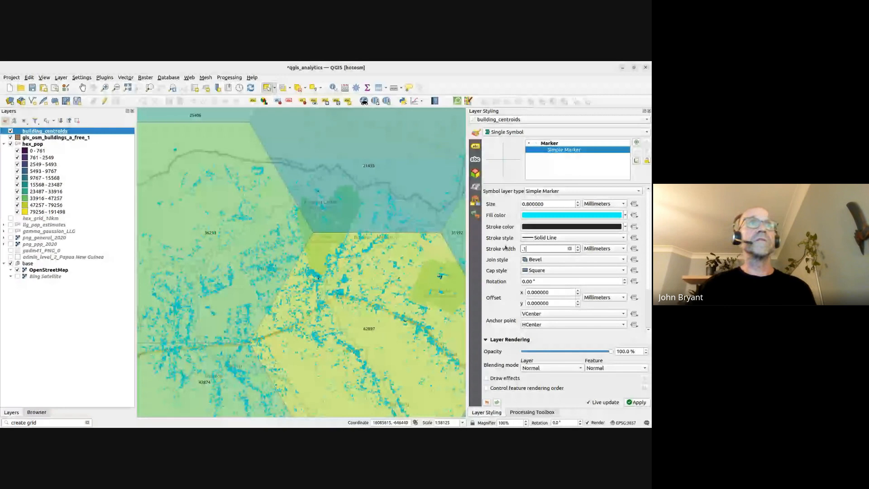
- Save the project and hide the gis_osm_buildings_a_free_1 layer so only the centroids represent the buildings
scroll(296, 295, "down", 1)
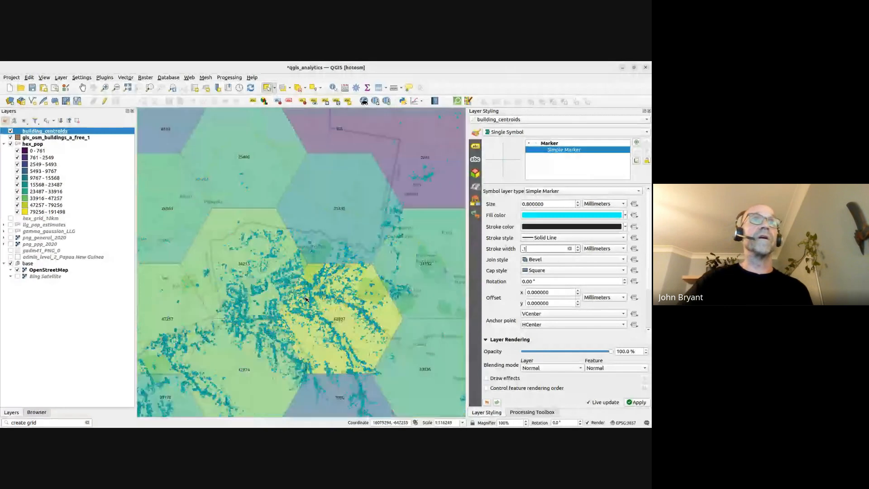
key("ctrl+s")
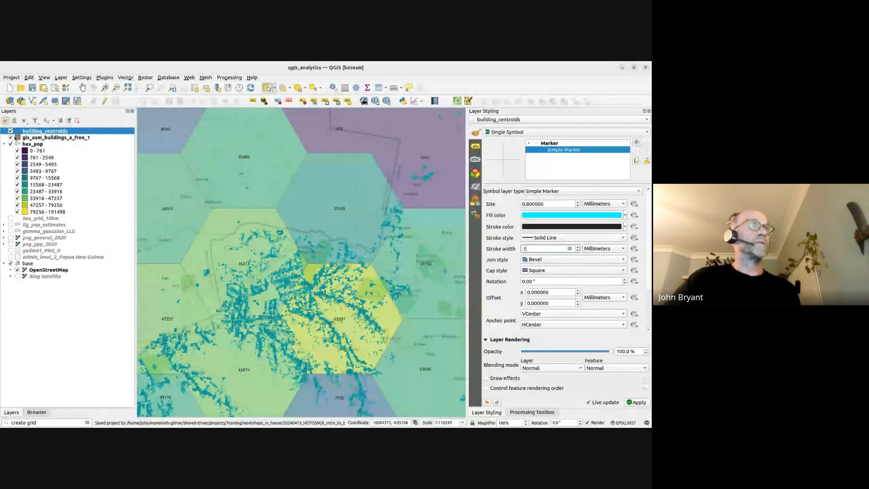
left_click(10, 137)
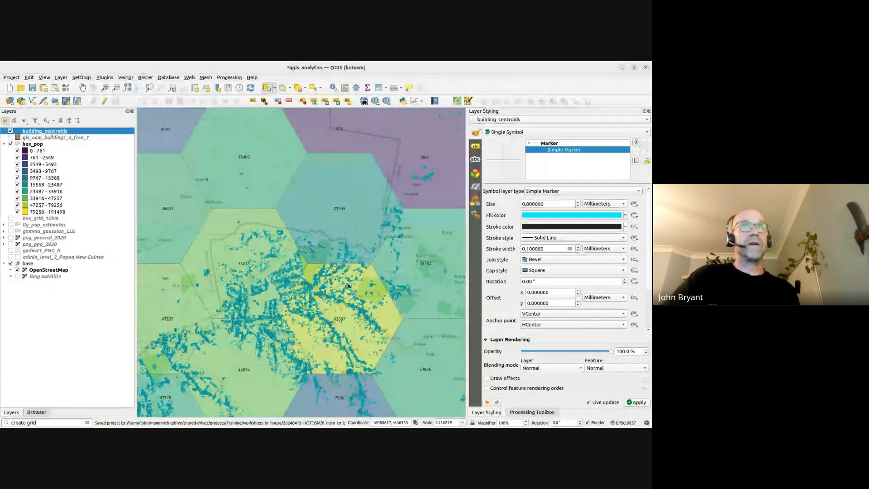
- Bring back the Processing Toolbox and examine how the building centroids are distributed across Papua New Guinea, especially the dense northern cluster
left_click(542, 411)
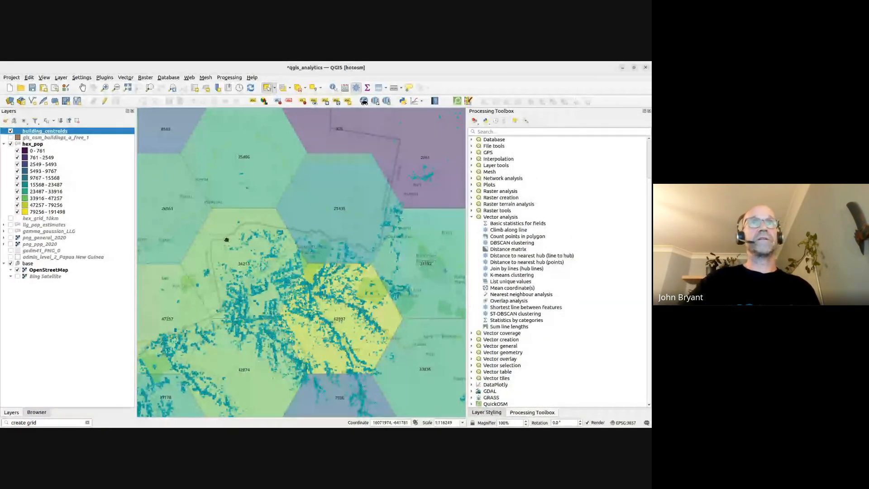
scroll(376, 245, "down", 5)
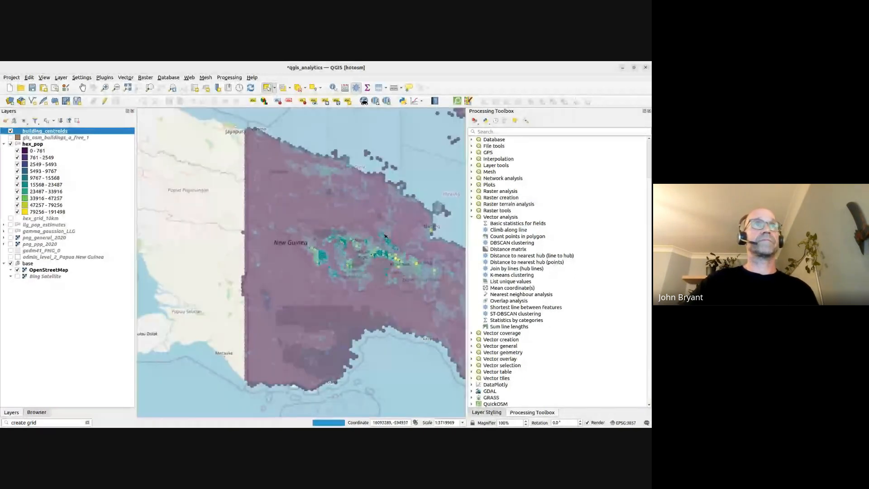
left_click_drag(385, 236, 301, 232)
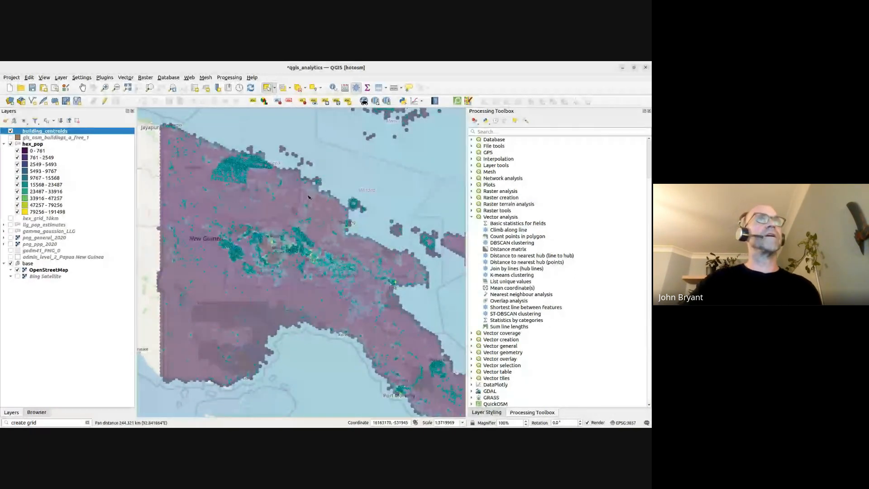
scroll(229, 160, "up", 1)
scroll(229, 161, "up", 1)
left_click_drag(229, 161, 272, 181)
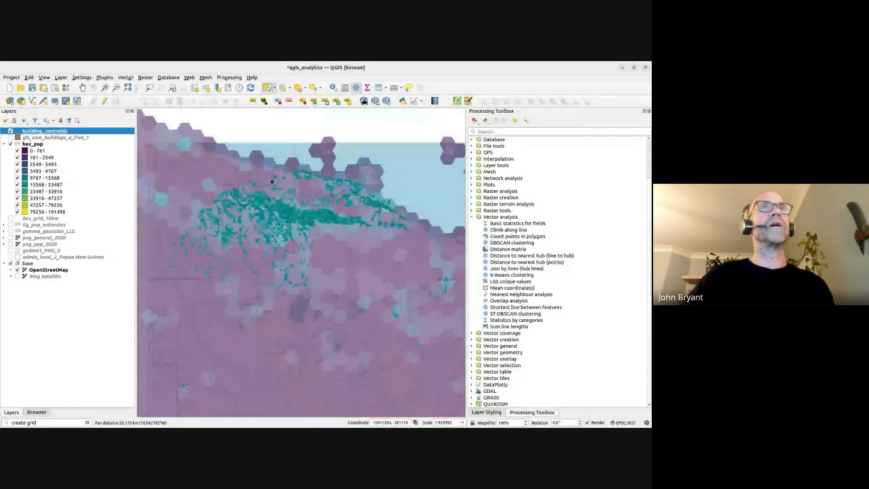
scroll(289, 213, "down", 2)
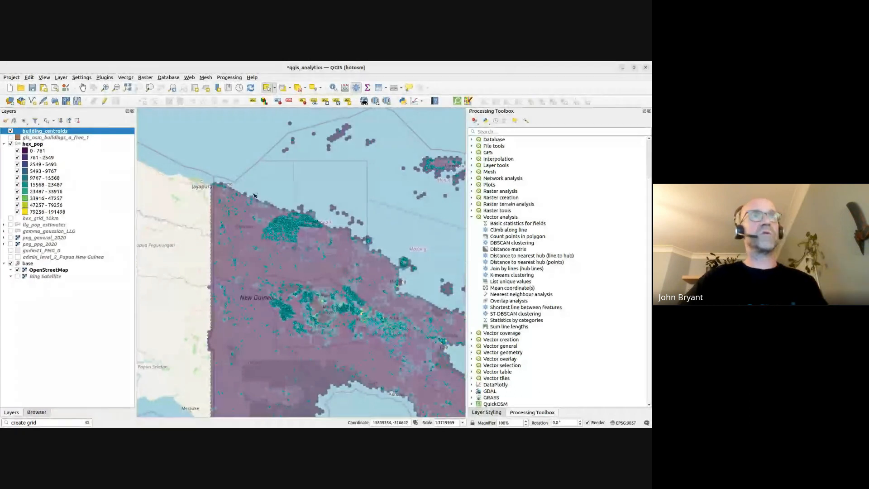
scroll(304, 238, "up", 1)
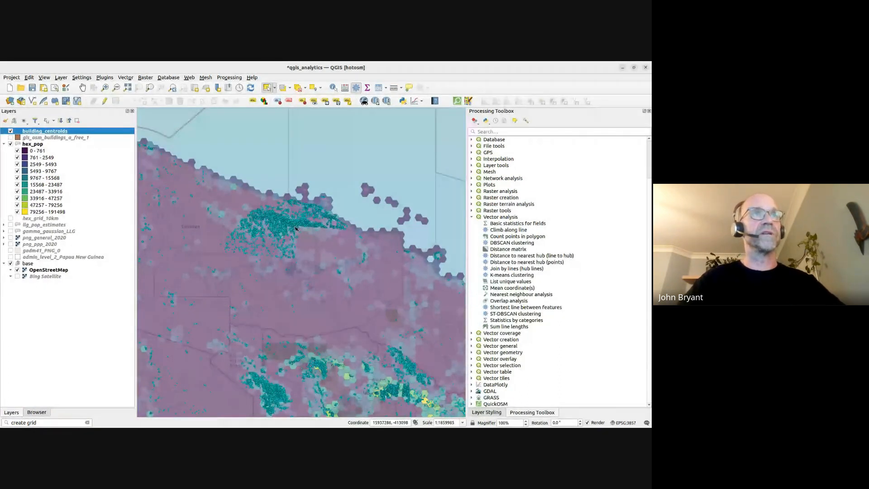
scroll(297, 225, "up", 1)
scroll(313, 266, "down", 1)
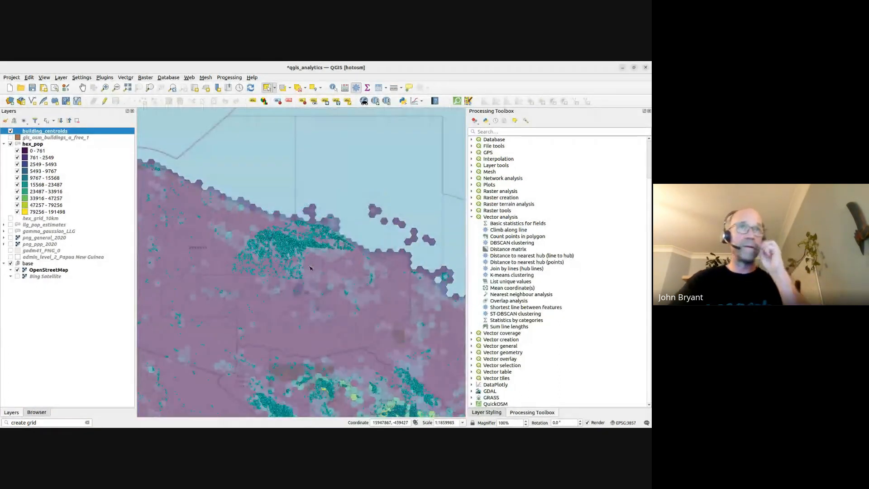
scroll(313, 265, "down", 1)
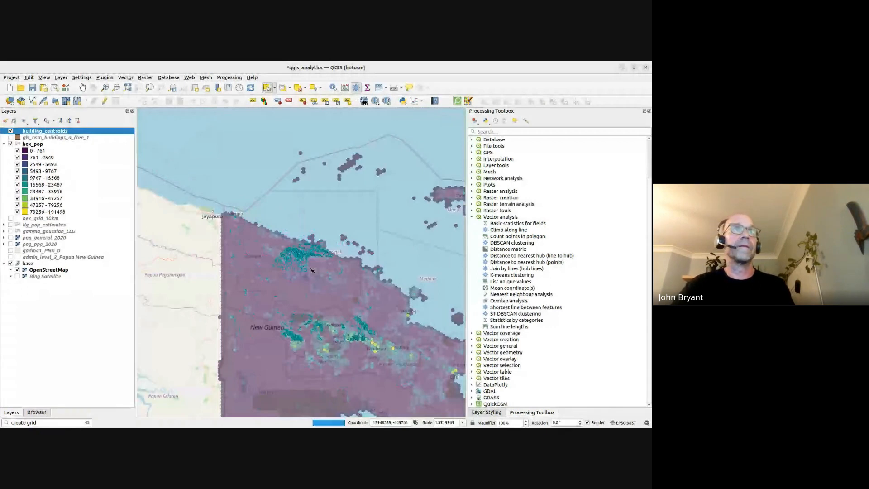
left_click_drag(331, 305, 256, 237)
scroll(255, 237, "down", 1)
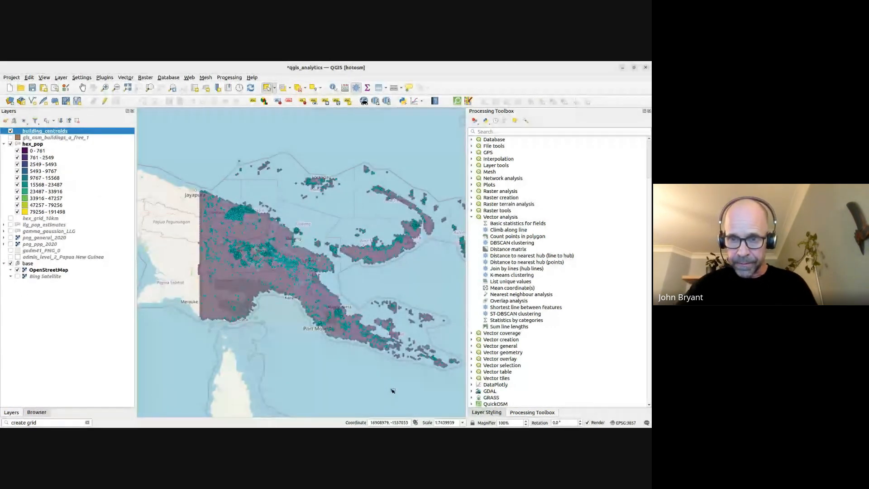
- Open Count points in polygon, choose hex_pop as the polygon layer and name the count field num_bldgs
double_click(499, 236)
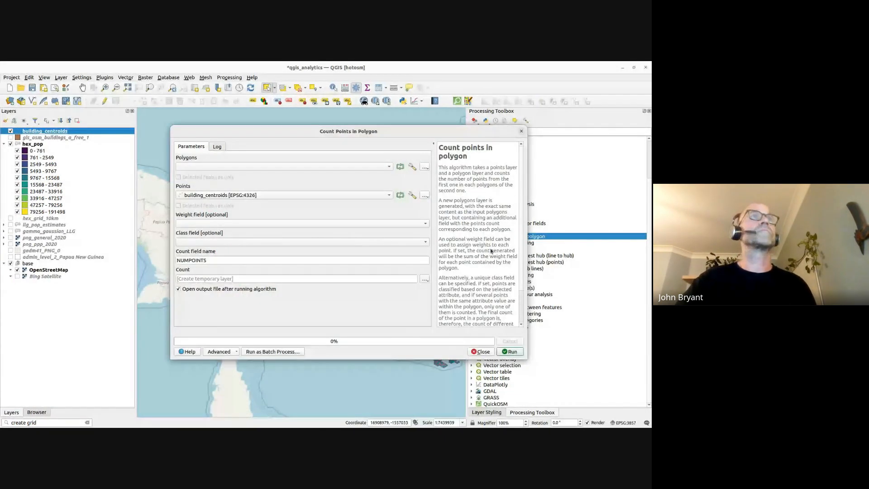
left_click(271, 167)
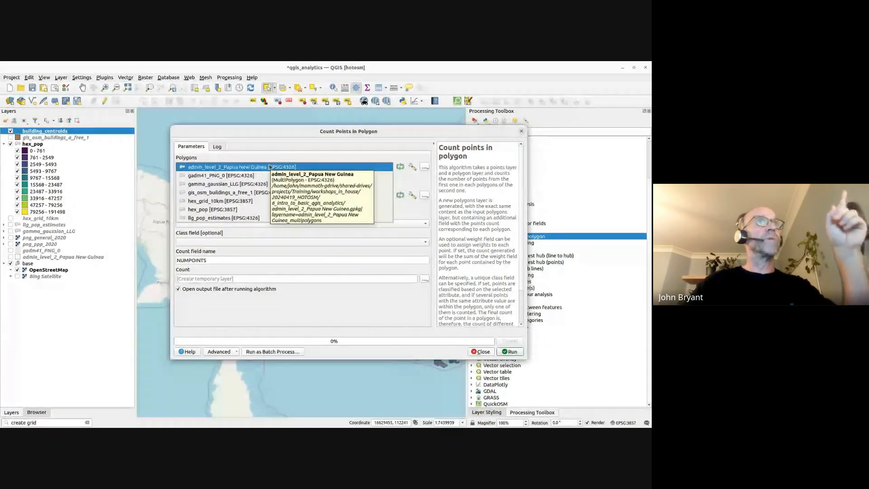
left_click(237, 210)
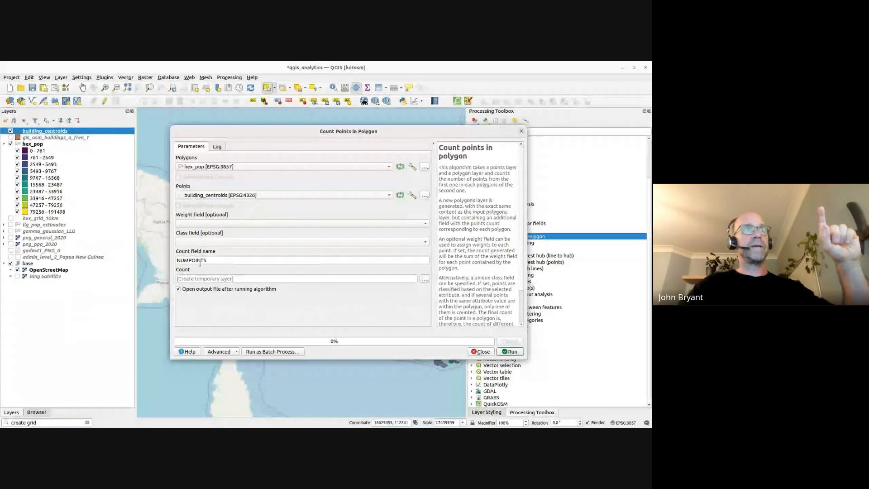
double_click(183, 261)
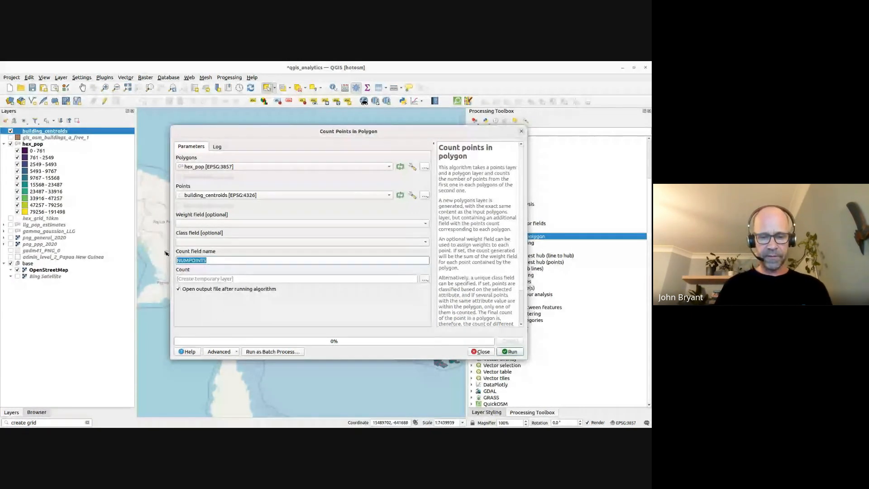
key("BackSpace")
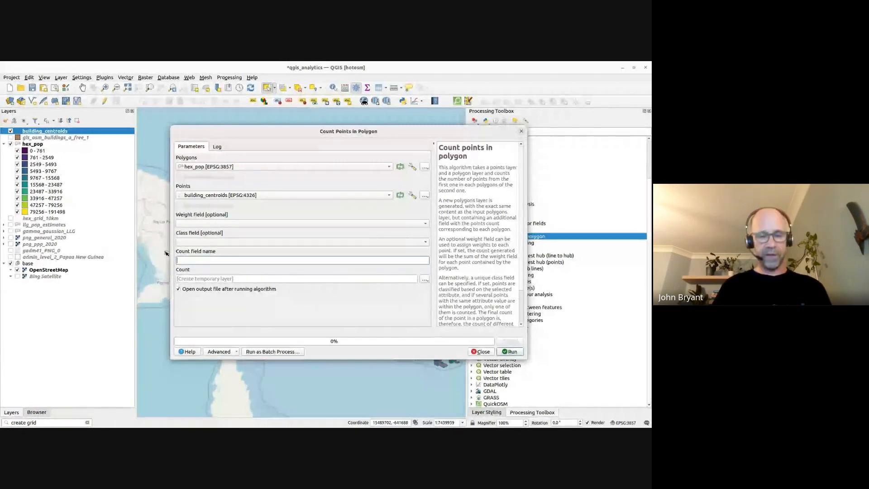
type("num_bldgs")
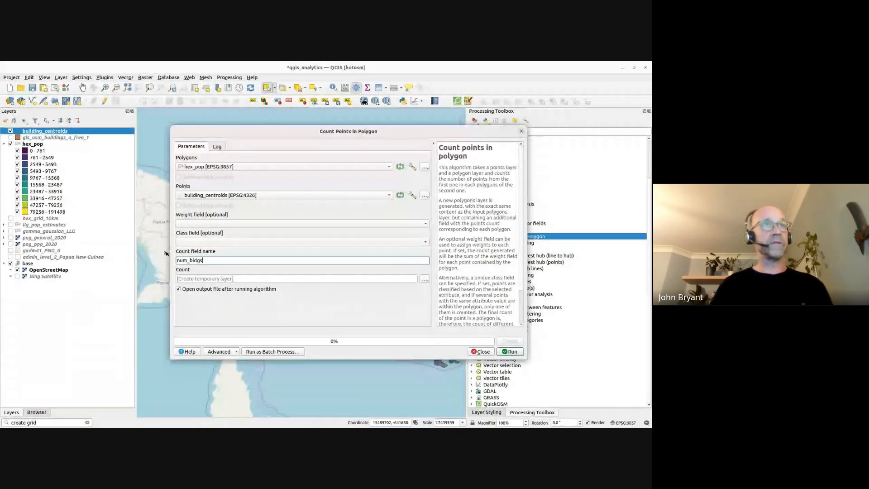
- Save the count output to the analysis.gpkg GeoPackage as layer hex_pop_bldgs and run Count points in polygon
left_click(423, 279)
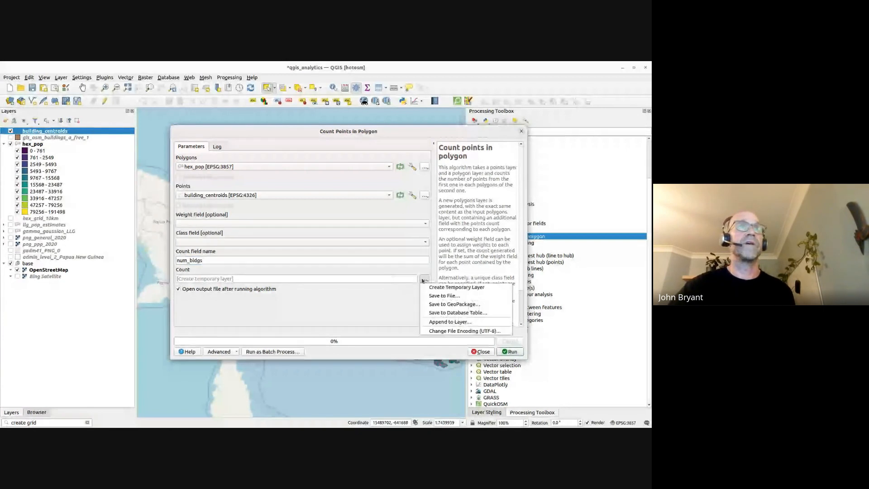
left_click(454, 304)
double_click(196, 205)
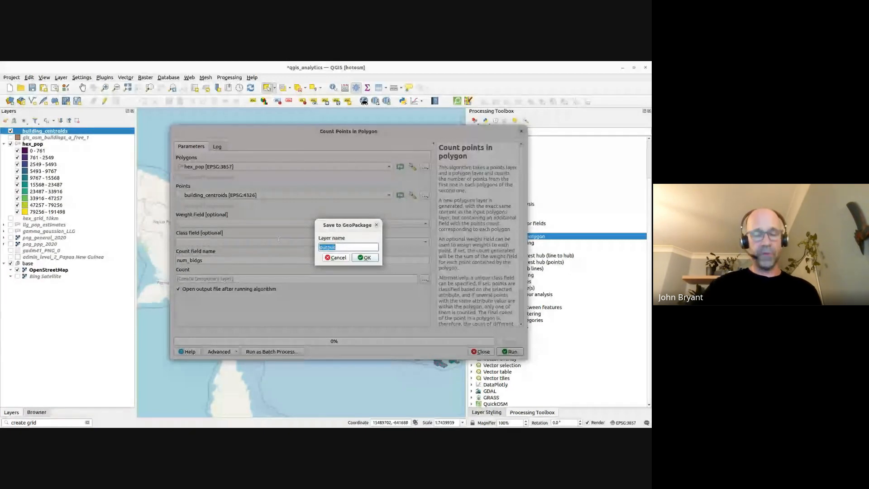
type("hex_POP")
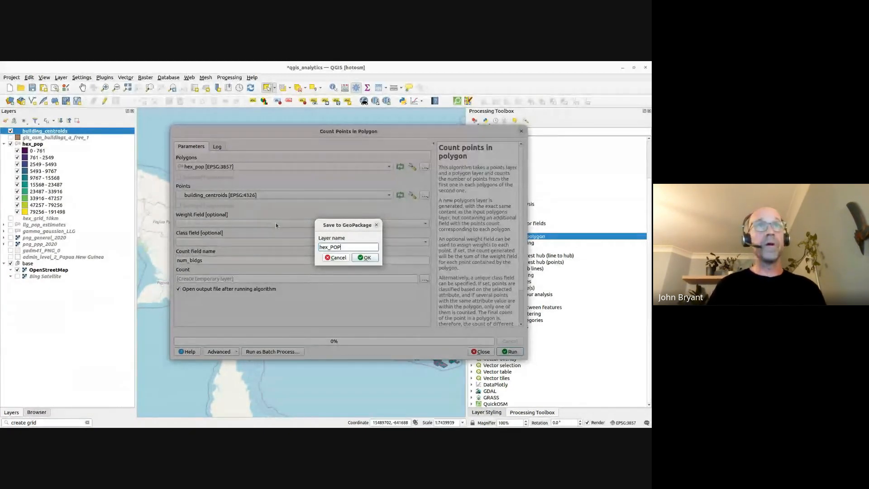
key("BackSpace")
key("BackSpace")
key("BackSpace")
type("pop_")
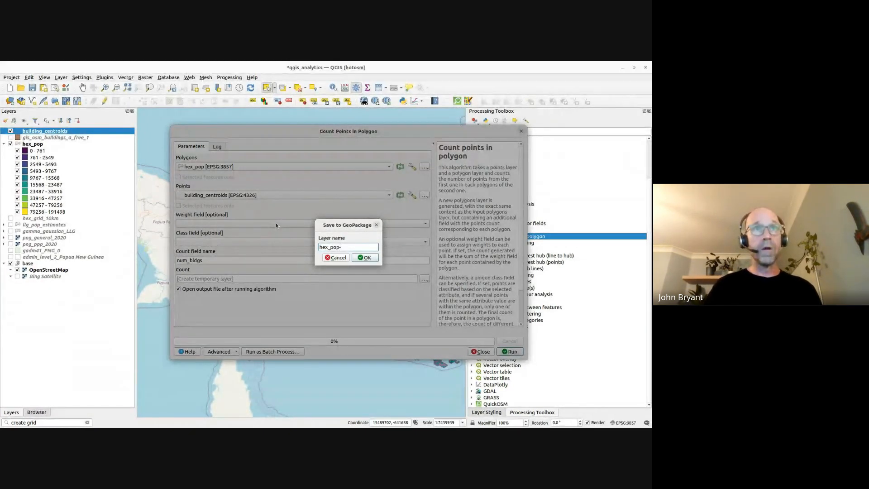
type("bldgs")
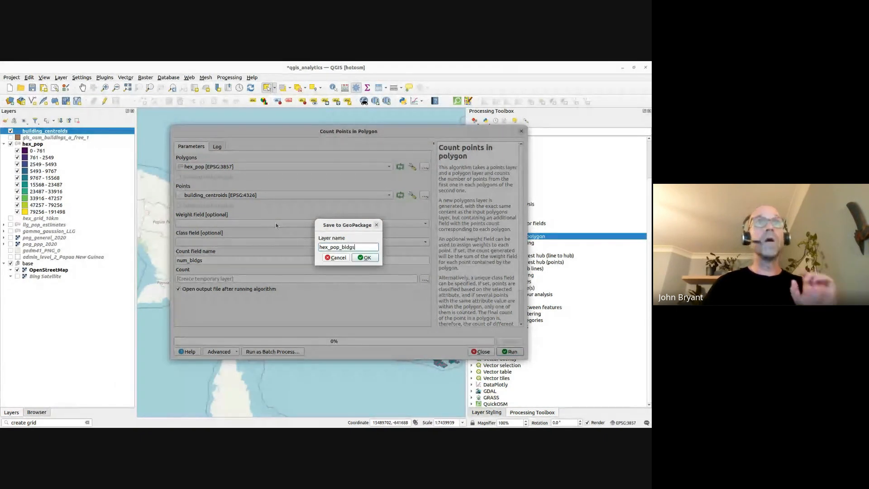
key("Return")
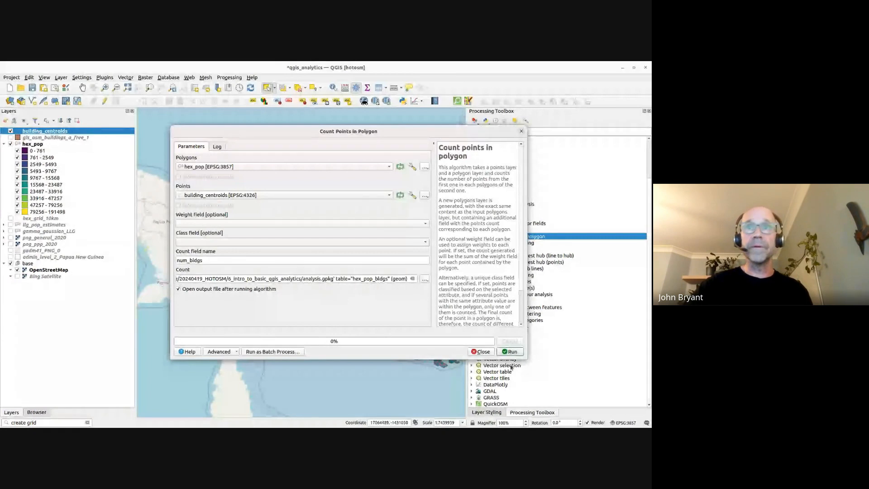
left_click(501, 352)
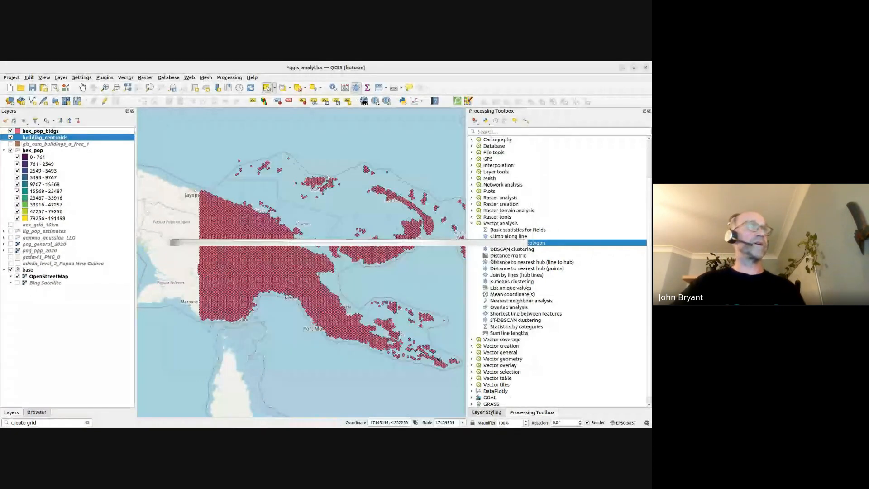
- Save the project and hide the hex_pop layer
left_click(32, 87)
left_click(10, 151)
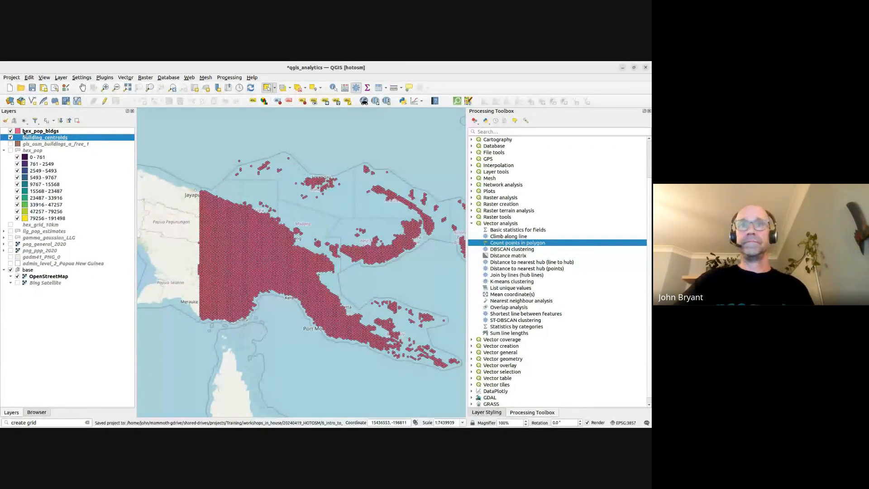
- Open the attribute table of hex_pop_bldgs and sort the hexagons by num_bldgs and by pop_meta_sum
left_click(24, 131)
scroll(217, 210, "up", 2)
left_click(487, 412)
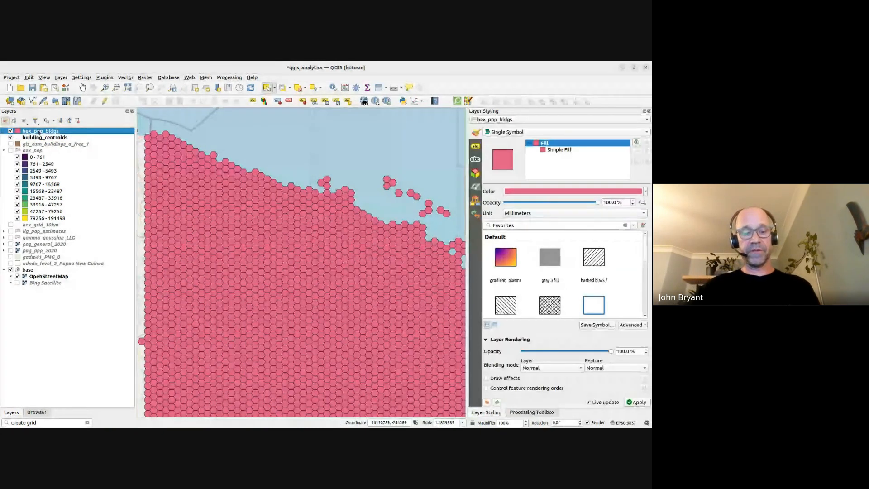
key("F6")
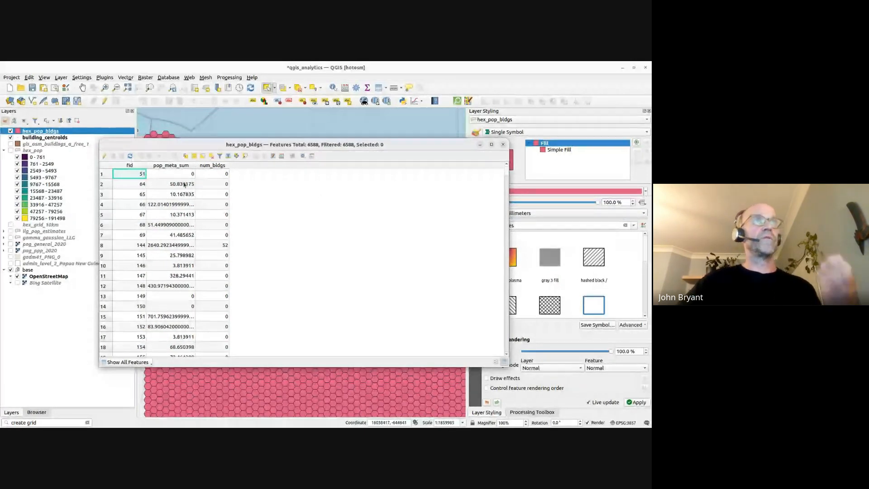
left_click(203, 166)
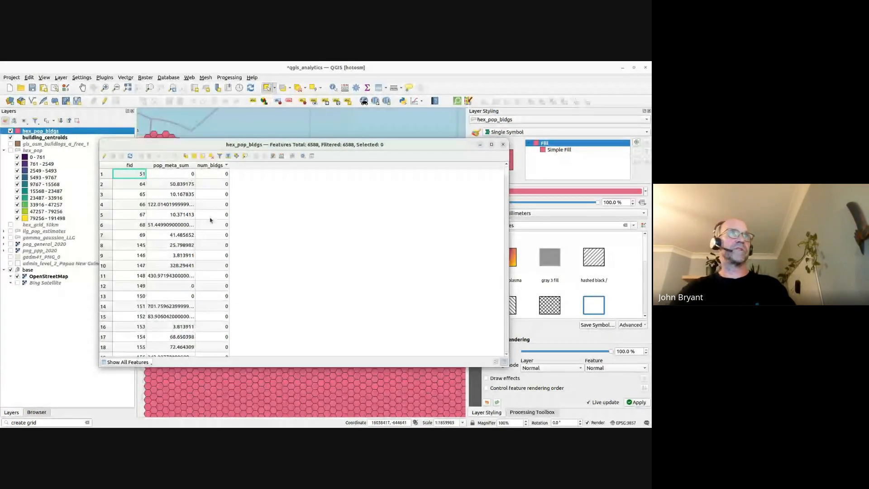
left_click(180, 166)
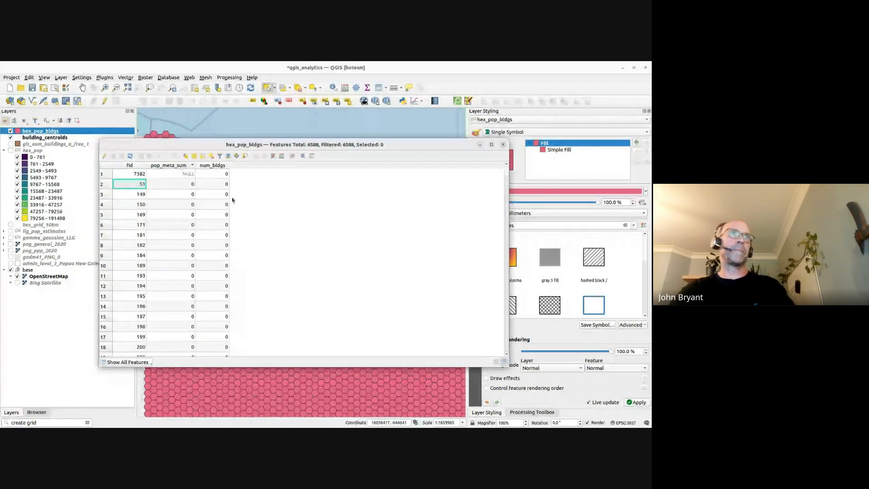
- Re-sort the hexagons by num_bldgs and examine the building counts beside population from the lowest to the highest rows
scroll(232, 200, "down", 10)
mouse_move(505, 175)
left_mouse_down()
mouse_move(498, 311)
mouse_move(504, 171)
left_mouse_up()
left_click(222, 166)
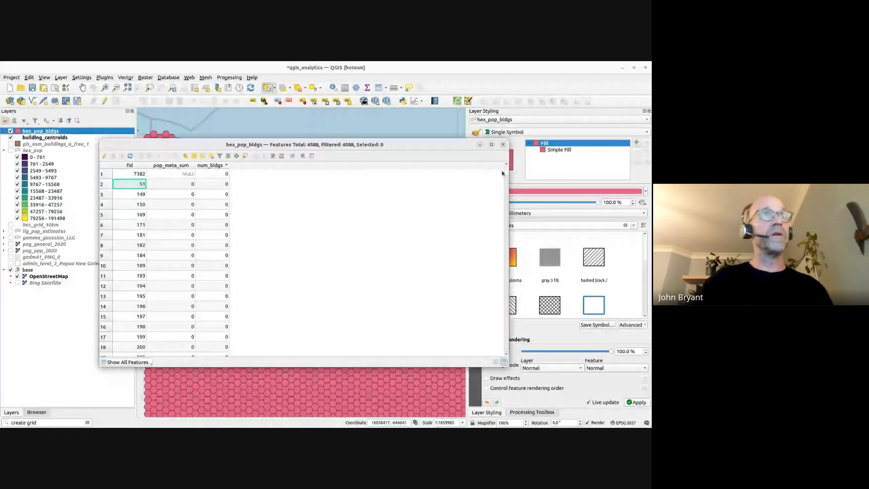
left_click_drag(502, 173, 500, 181)
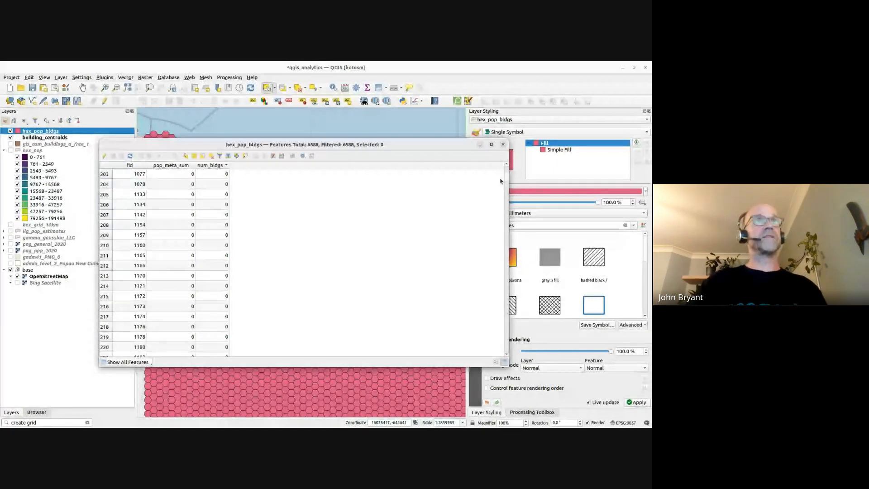
left_click_drag(253, 144, 600, 129)
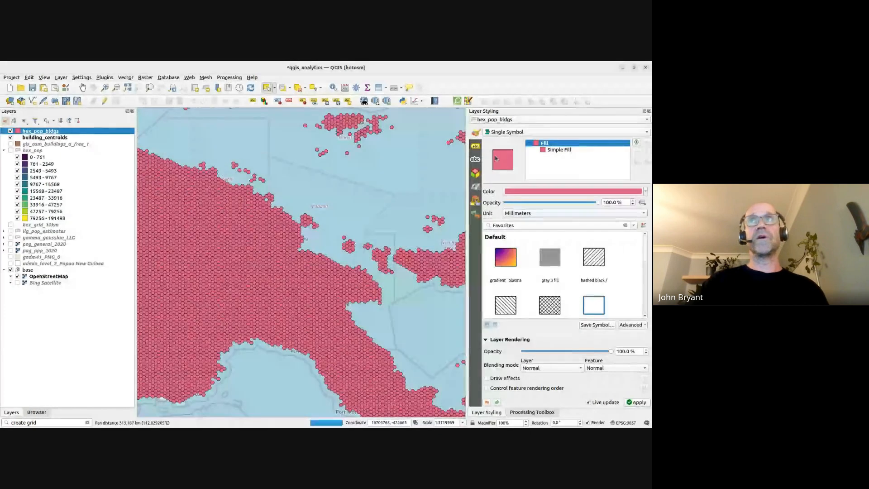
key("alt+Tab")
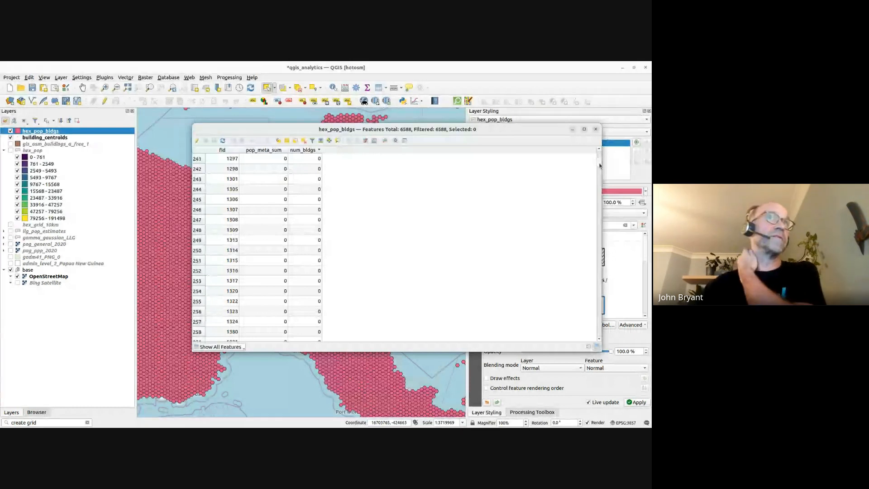
left_click_drag(600, 164, 599, 331)
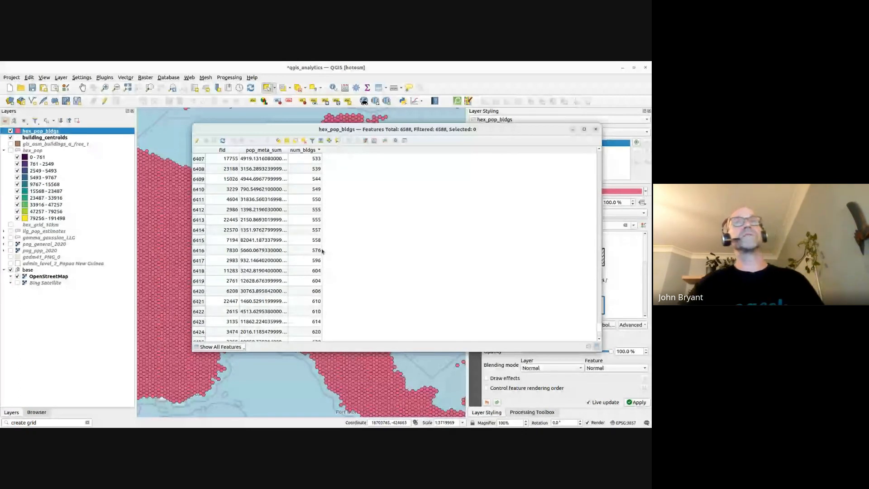
left_click(590, 117)
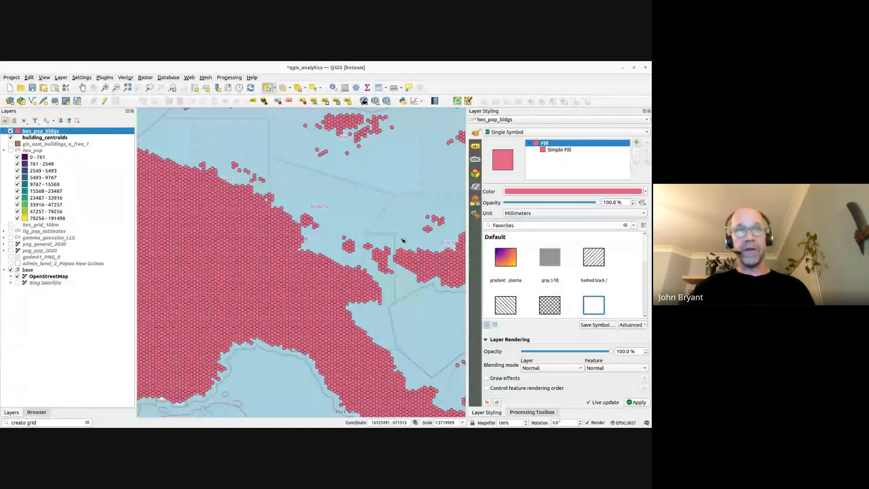
- Reopen the hex_pop_bldgs attribute table and turn on editing for the layer
key("F6")
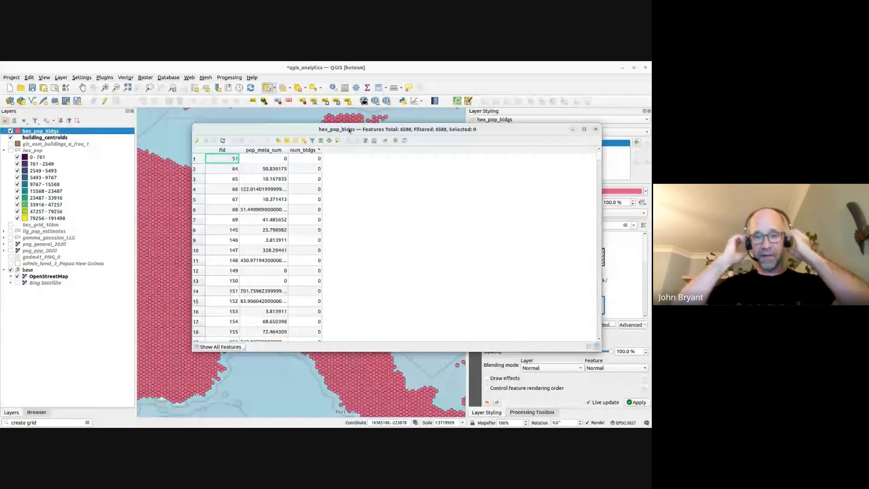
left_click_drag(349, 130, 318, 127)
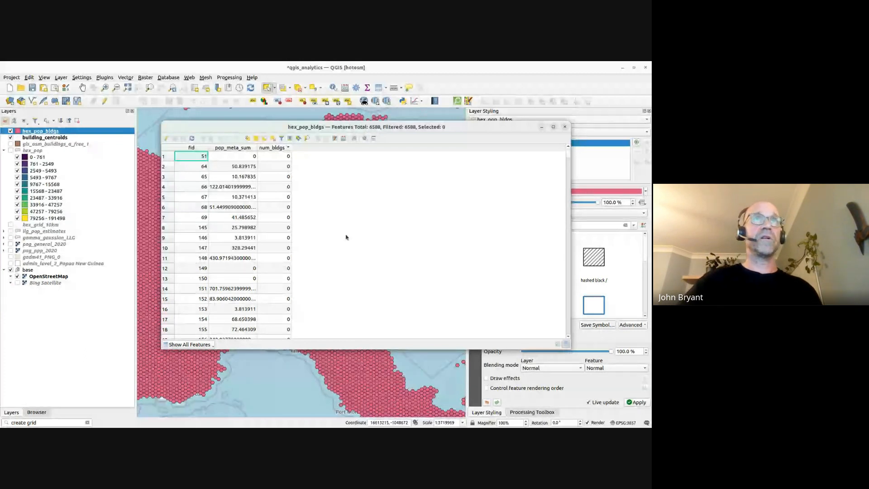
left_click(166, 138)
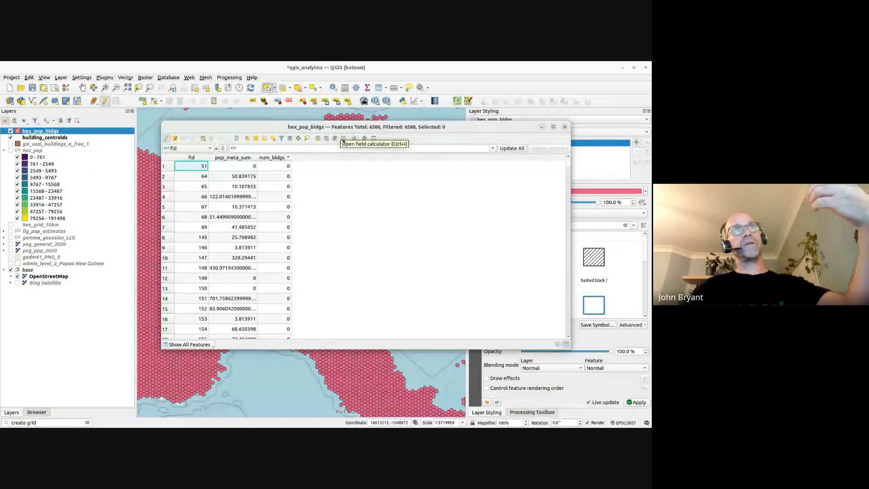
- Open the field calculator and define a new field bldg_per_1000pp of type Decimal number (real)
left_click(343, 140)
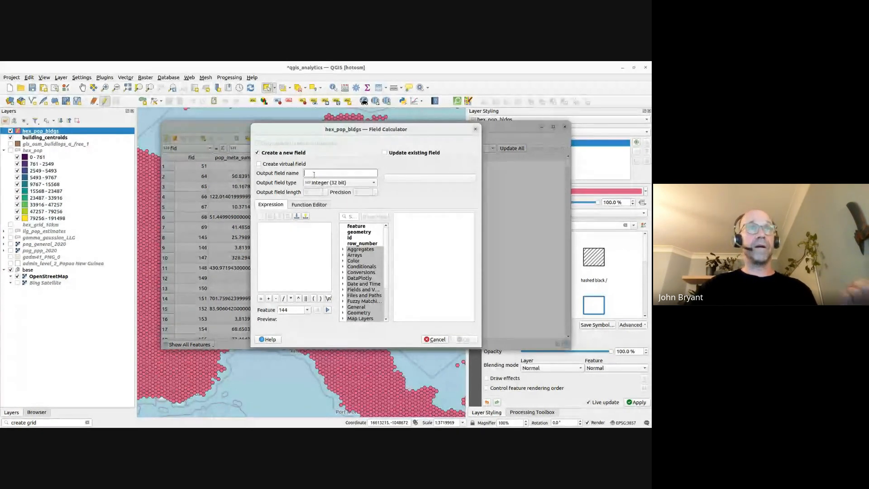
left_click(313, 172)
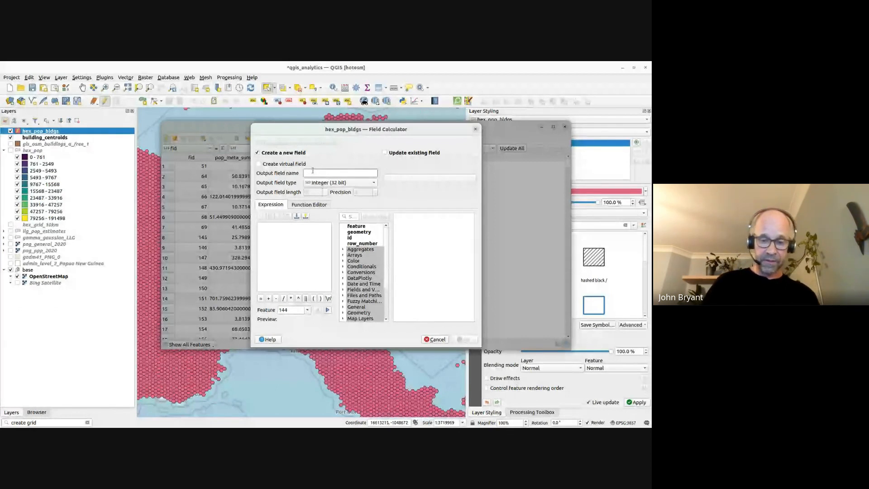
type("bldg_")
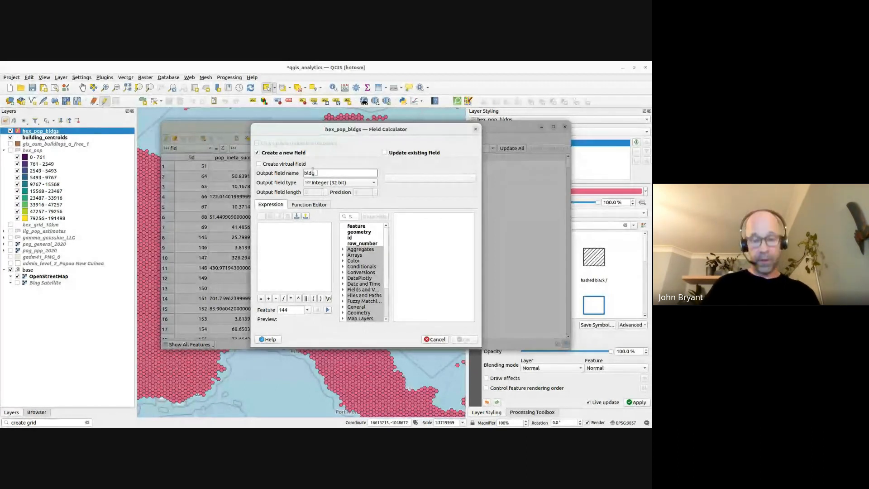
type("per_1")
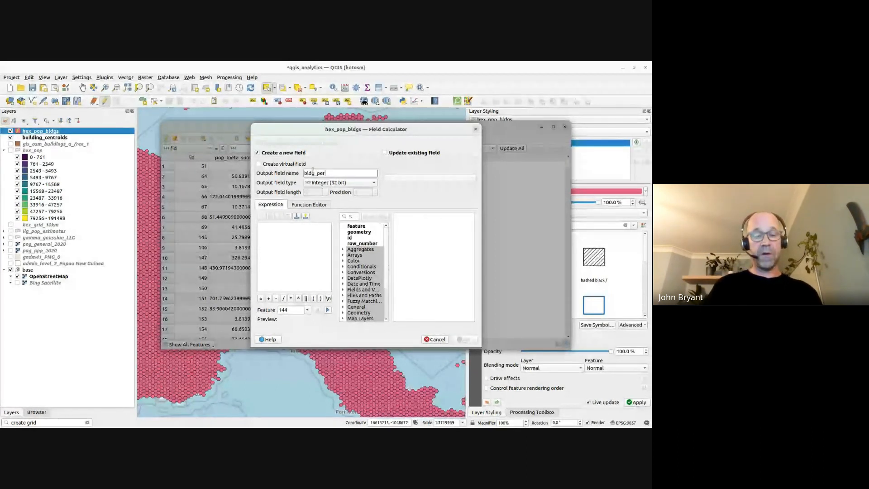
type("000")
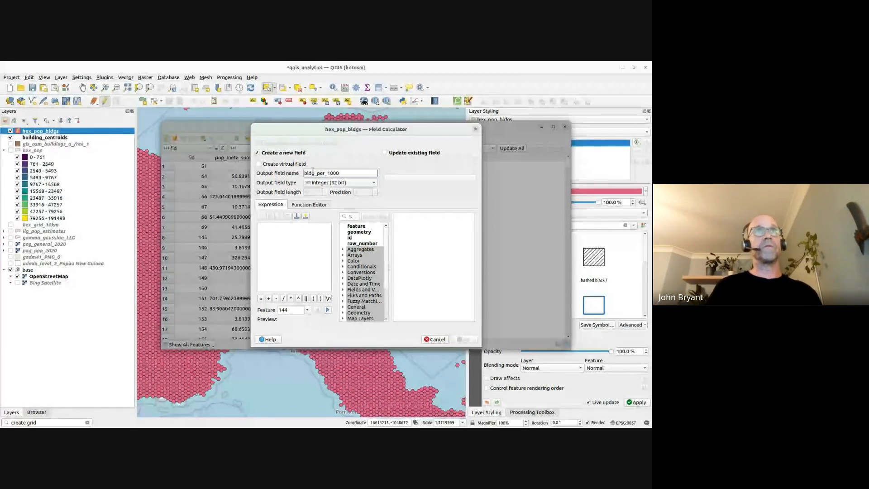
type("pp")
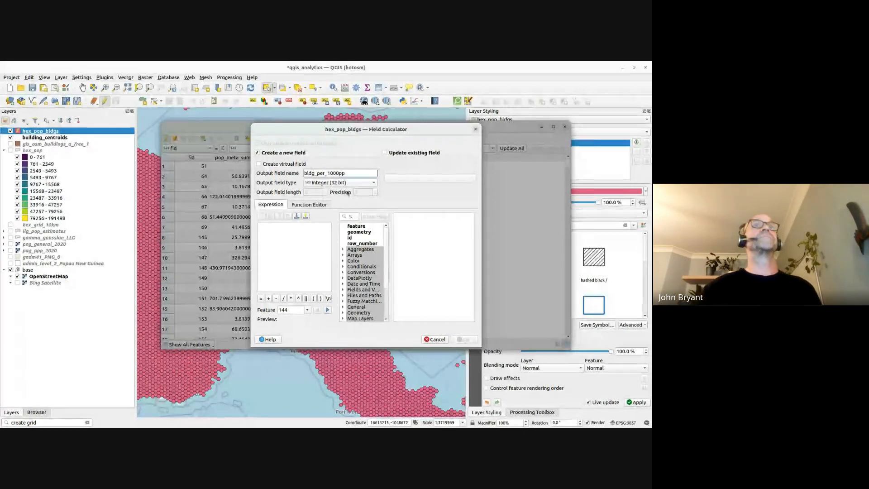
left_click(327, 184)
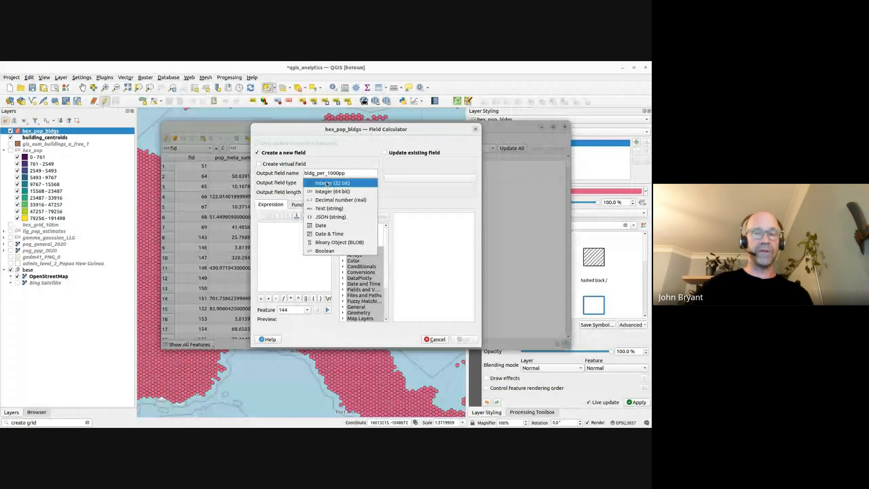
left_click(335, 200)
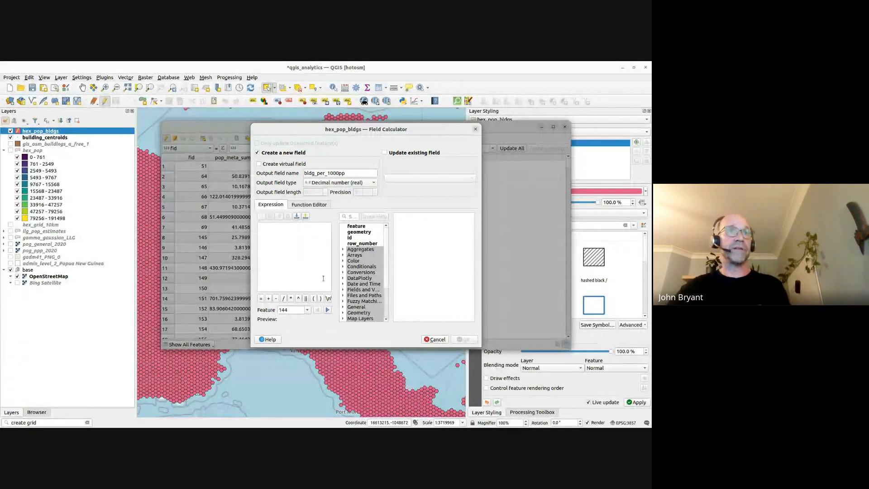
- Build the bldg_per_1000pp expression by dividing "num_bldgs" by "pop_meta_sum" and by 1000
left_click(302, 266)
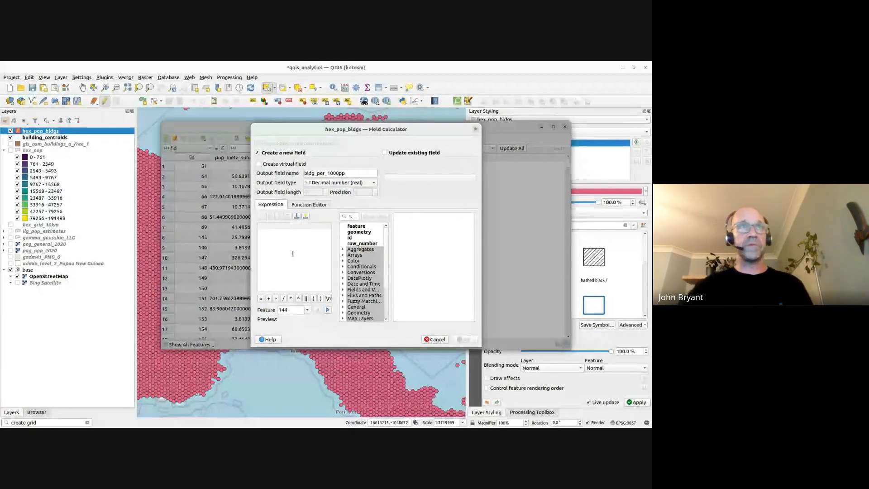
left_click_drag(251, 242, 193, 237)
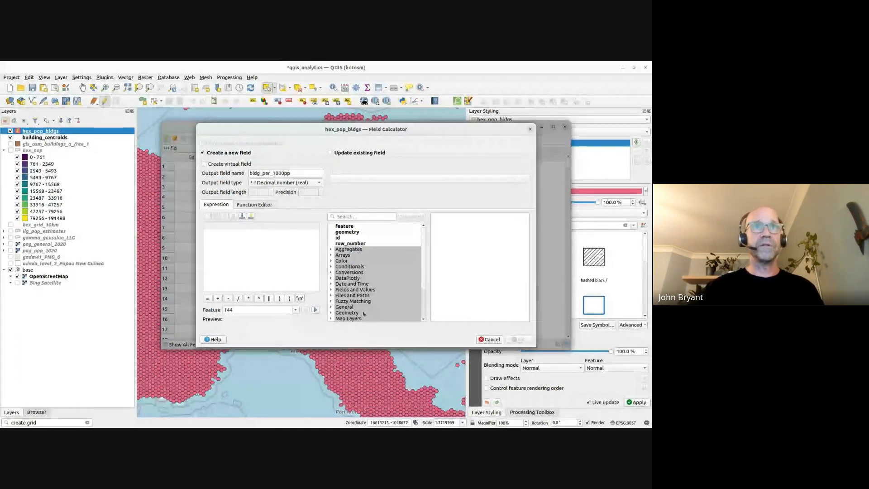
left_click(332, 289)
scroll(337, 287, "down", 3)
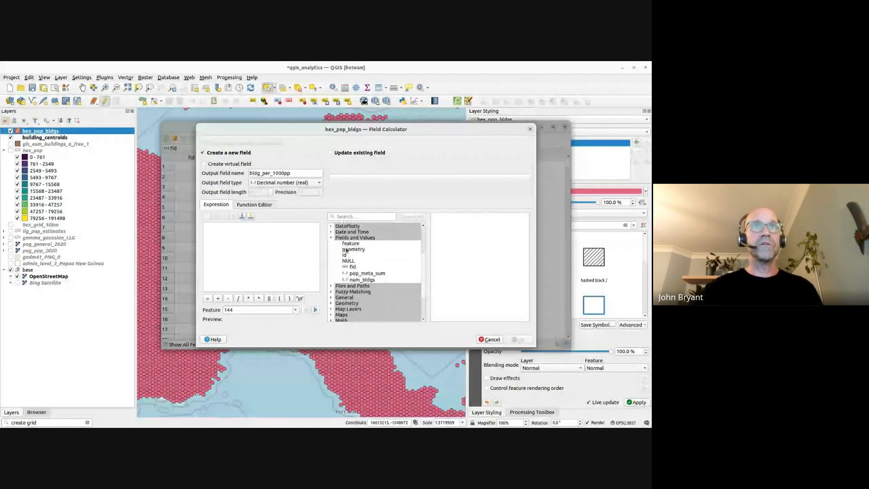
double_click(360, 280)
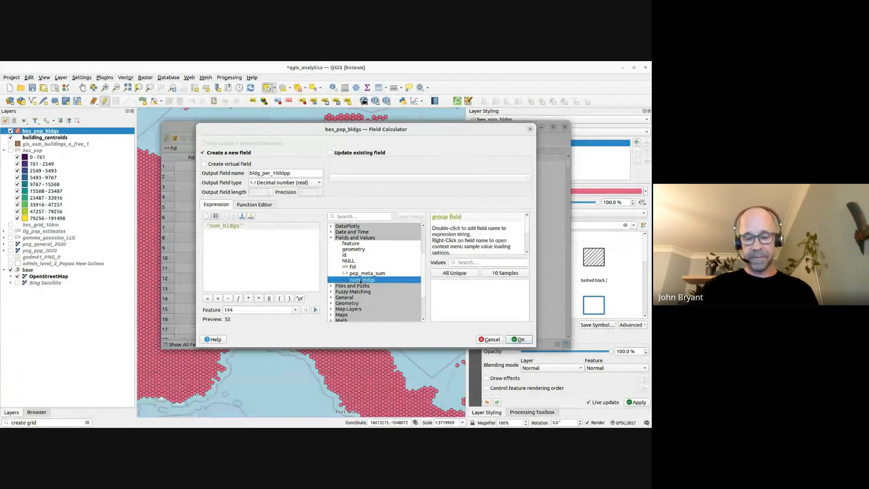
type("/")
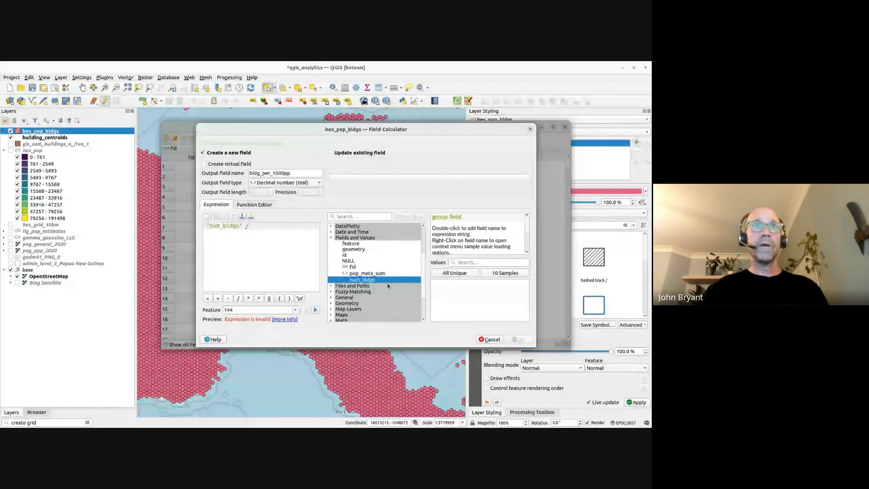
double_click(367, 274)
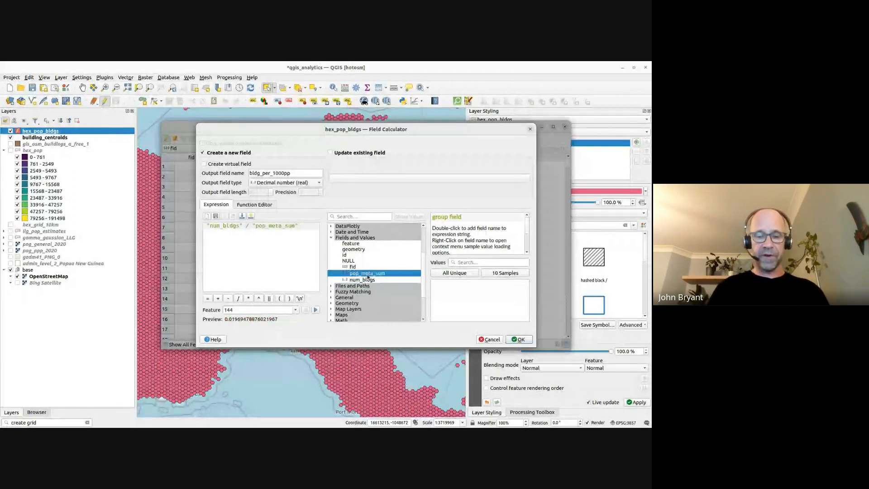
type("/1000")
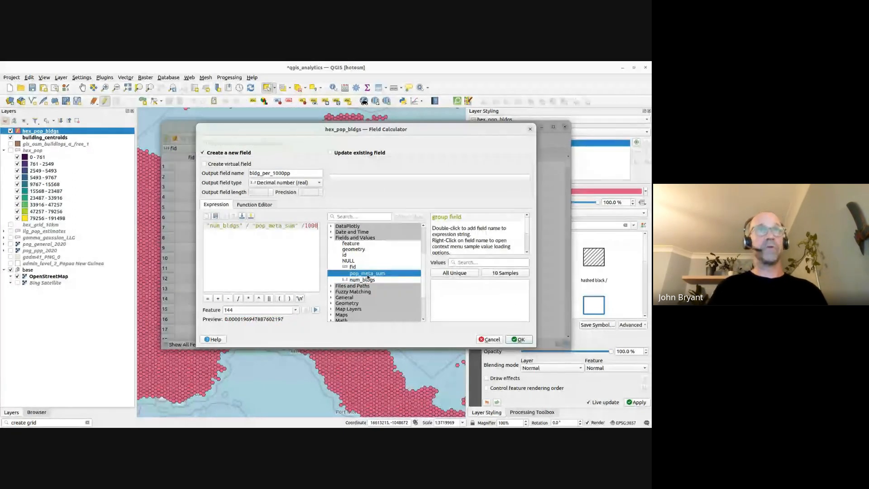
- Enclose "pop_meta_sum" /1000 in parentheses in the expression and run the calculation to create the field
key("ctrl+Left")
key("ctrl+Left")
key("ctrl+Left")
key("ctrl+Left")
key("ctrl+Left")
type("(")
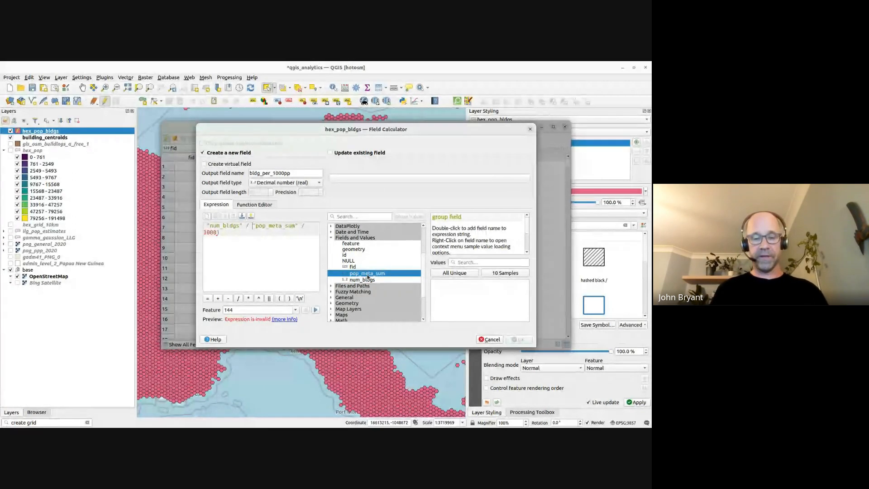
key("End")
type(")")
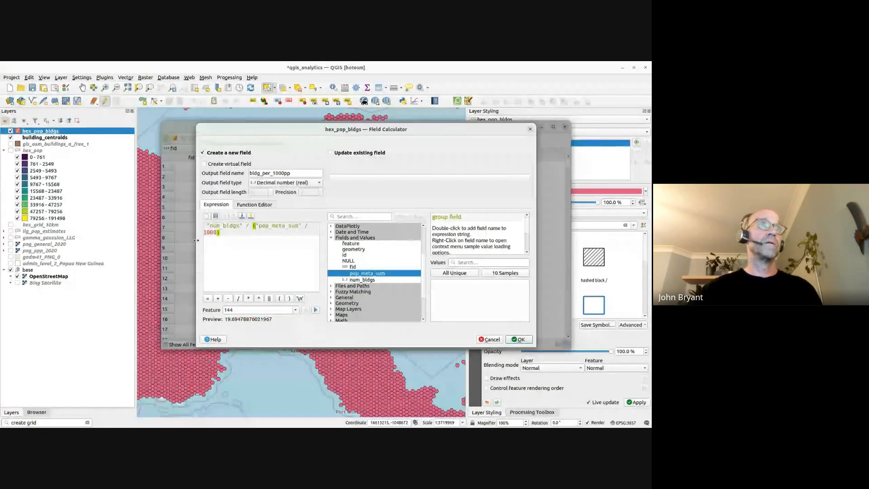
left_click_drag(196, 240, 135, 237)
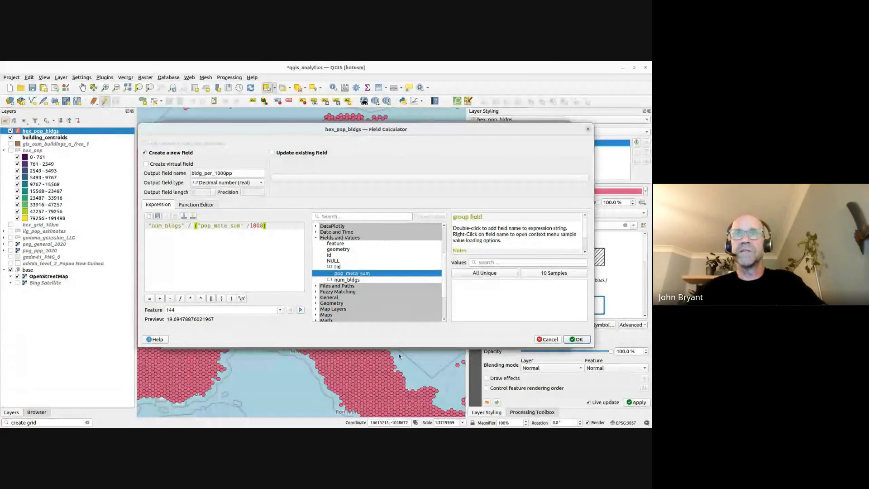
left_click(578, 339)
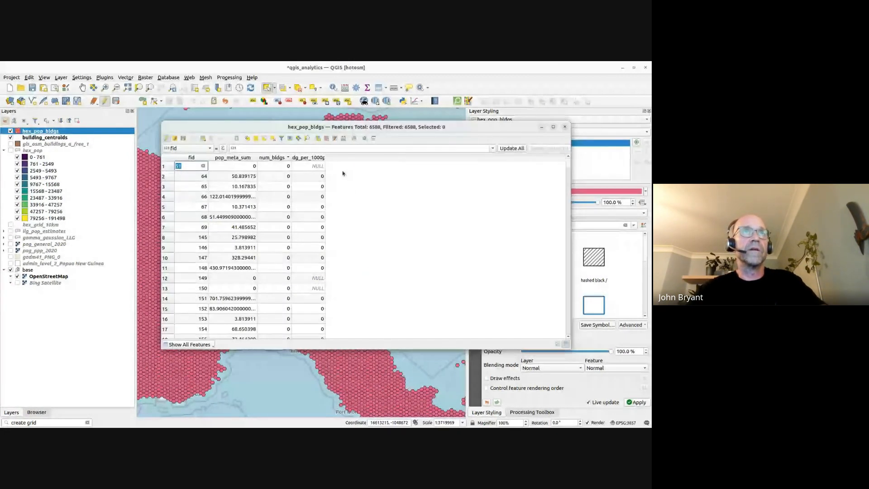
- Sort the hexagons by bldg_per_1000pp and autosize the attribute table's columns
left_click(312, 157)
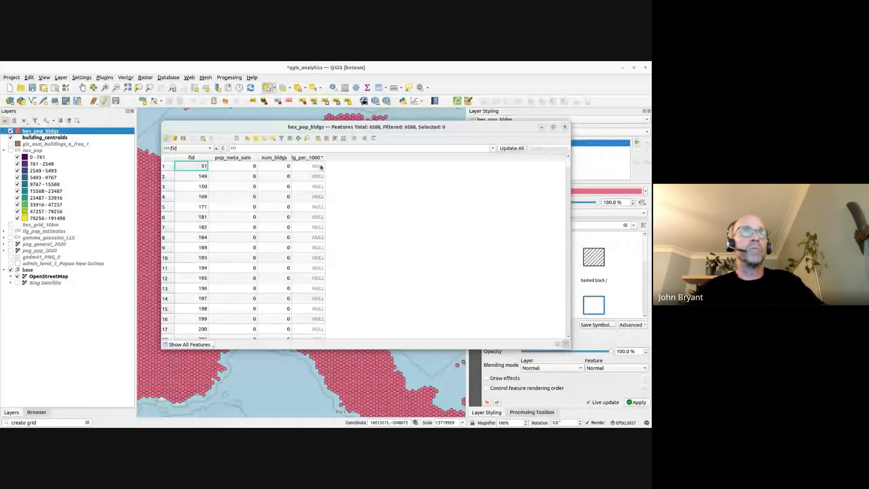
left_click_drag(326, 158, 365, 159)
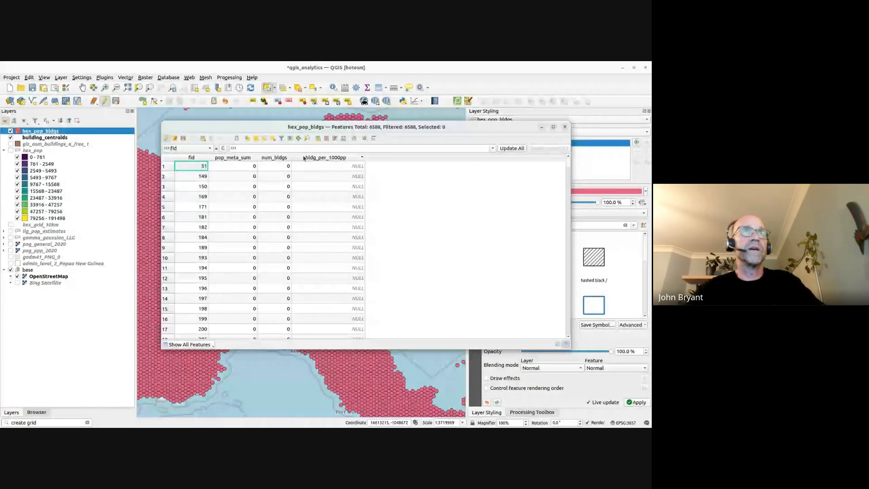
right_click(304, 159)
left_click(321, 183)
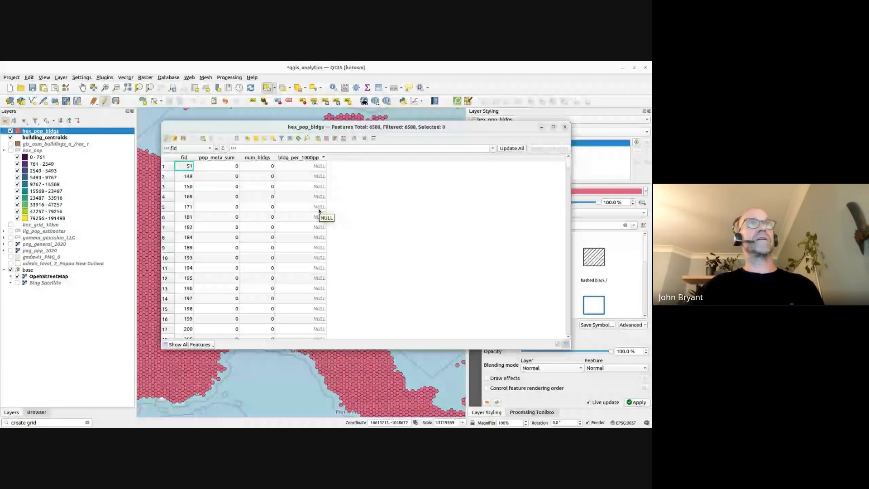
key("Right")
key("Down")
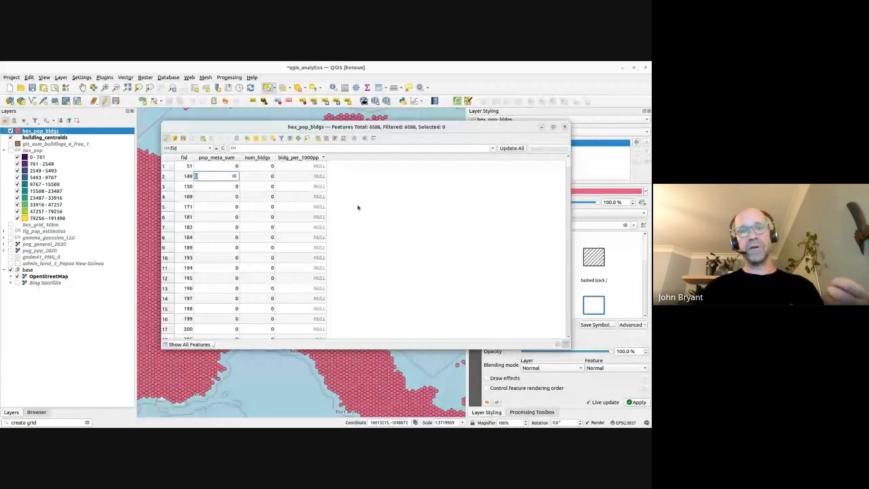
key("Escape")
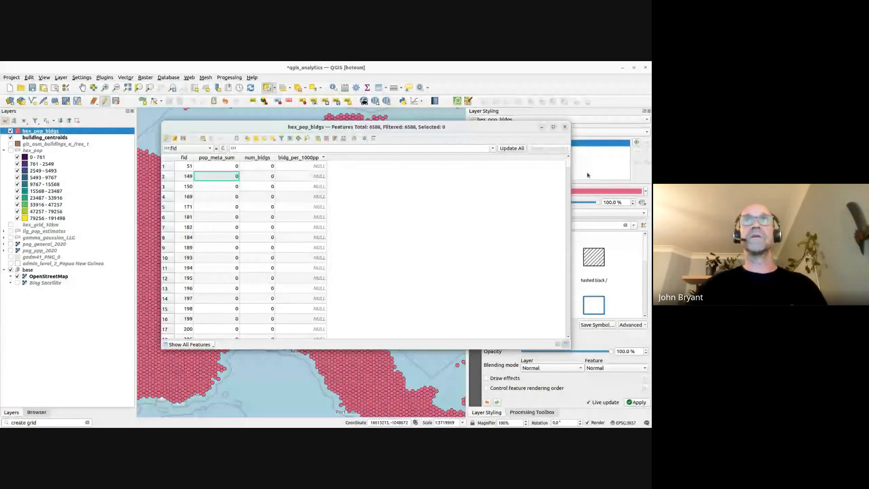
- Examine the bldg_per_1000pp values down to the last row and dock the attribute table beneath the map
left_click_drag(568, 164, 559, 222)
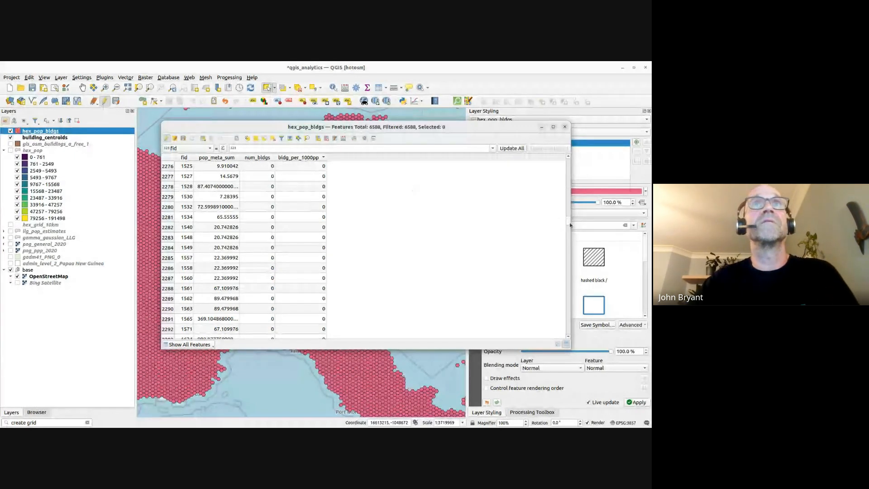
left_click_drag(569, 224, 566, 333)
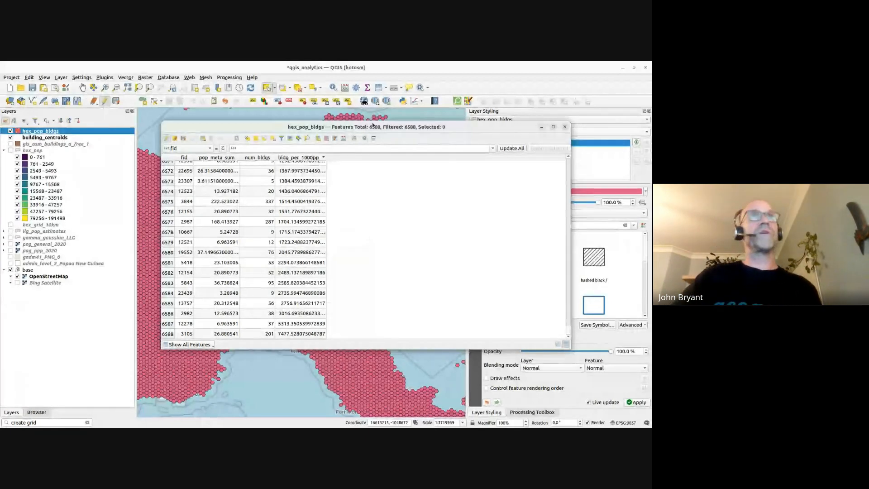
left_click(373, 138)
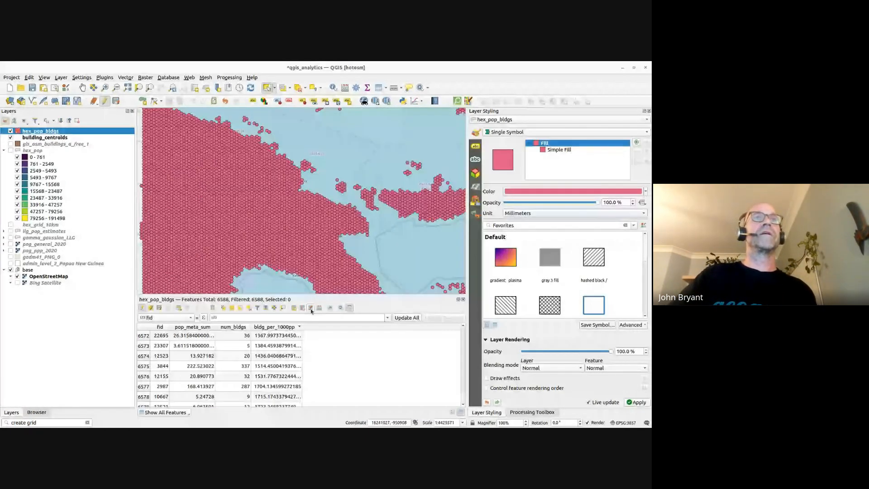
left_click_drag(304, 296, 303, 314)
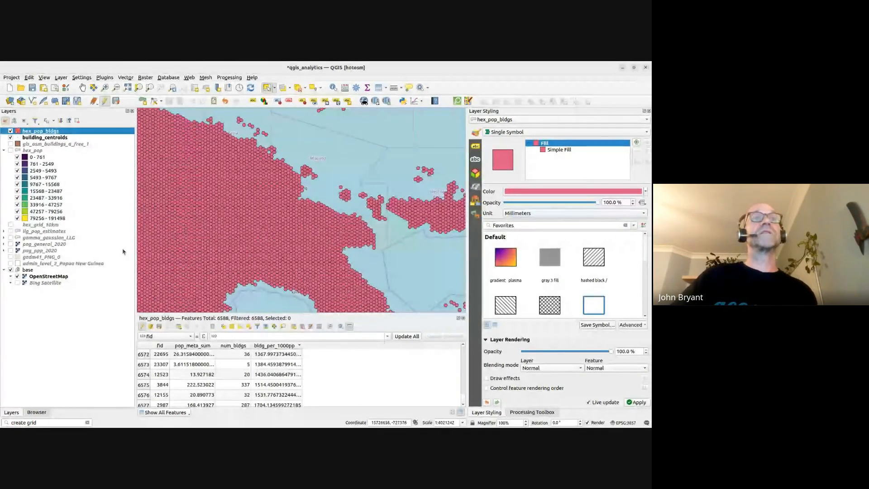
- Open the statistical summary, stack it with the Layers panel, and show statistics for bldg_per_1000pp in hex_pop_bldgs
left_click(367, 88)
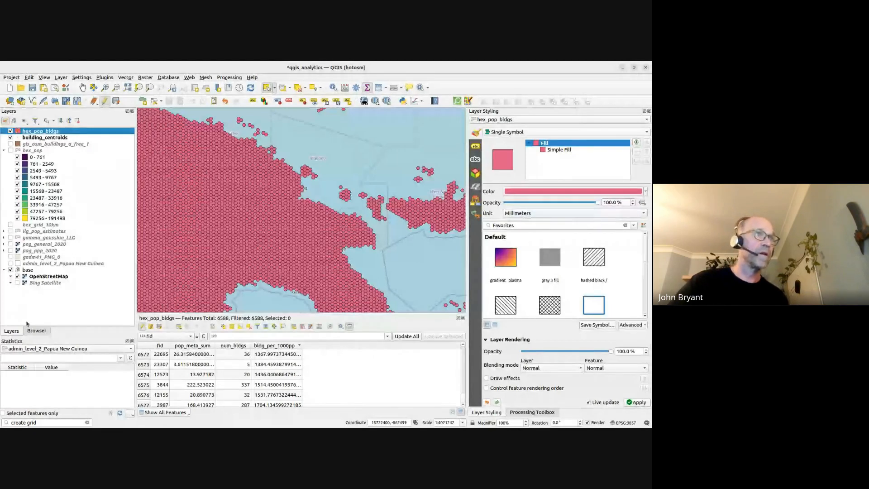
left_click_drag(26, 341, 77, 143)
left_click(70, 120)
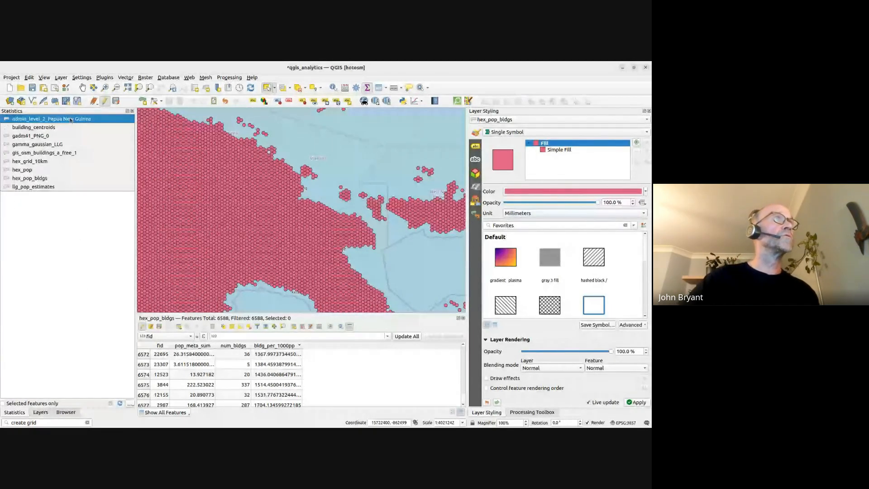
left_click(67, 178)
left_click(121, 129)
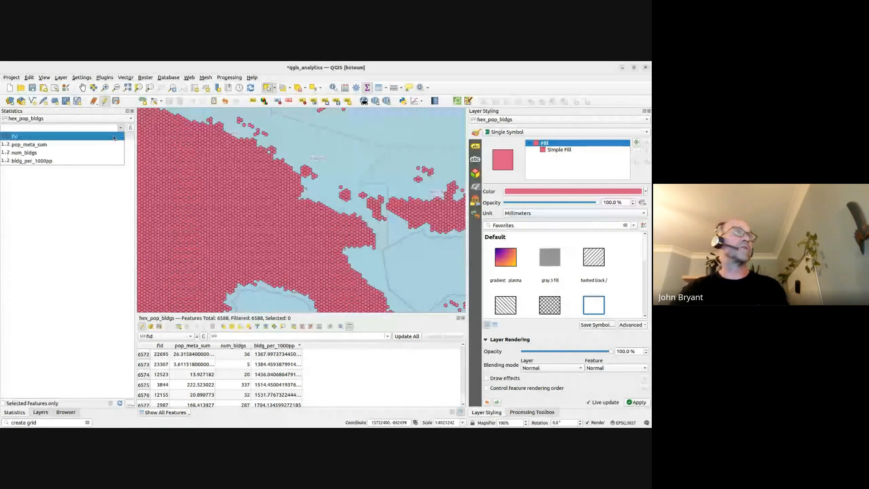
left_click(106, 160)
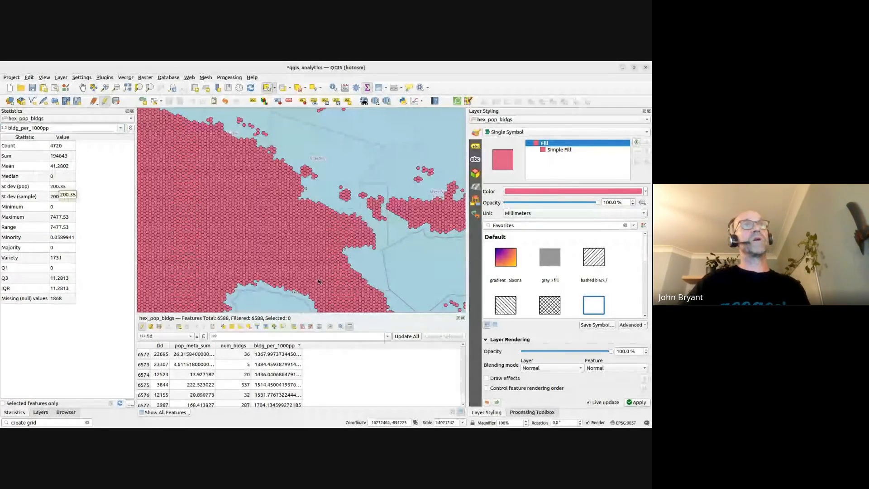
- Check the median of bldg_per_1000pp, examine the statistics for pop_meta_sum, and return to the layer list
scroll(317, 271, "down", 1)
left_click_drag(313, 245, 259, 210)
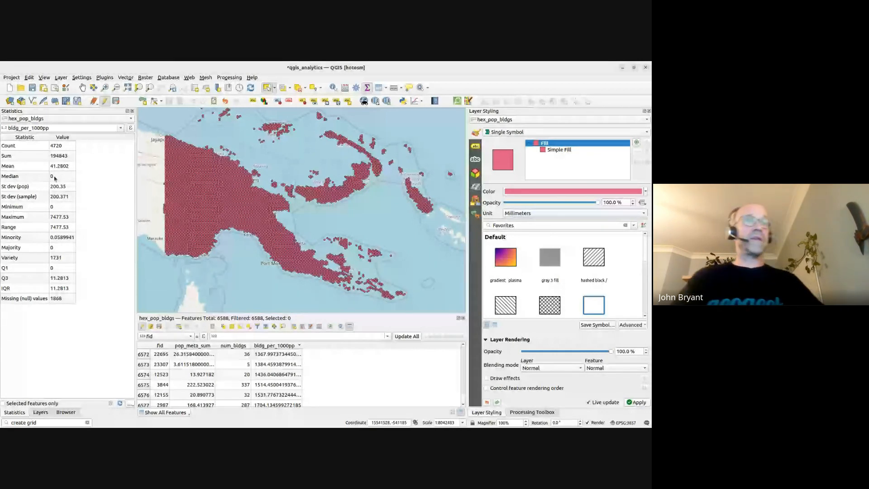
left_click(54, 177)
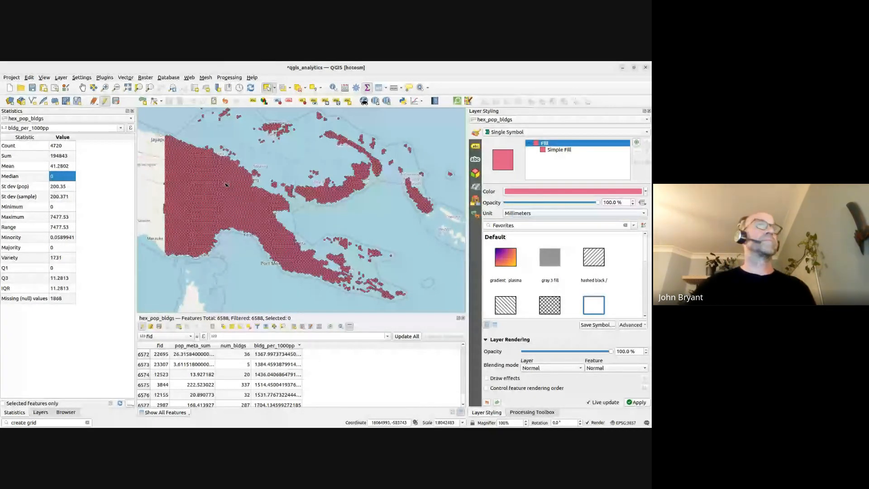
left_click(114, 128)
left_click(106, 144)
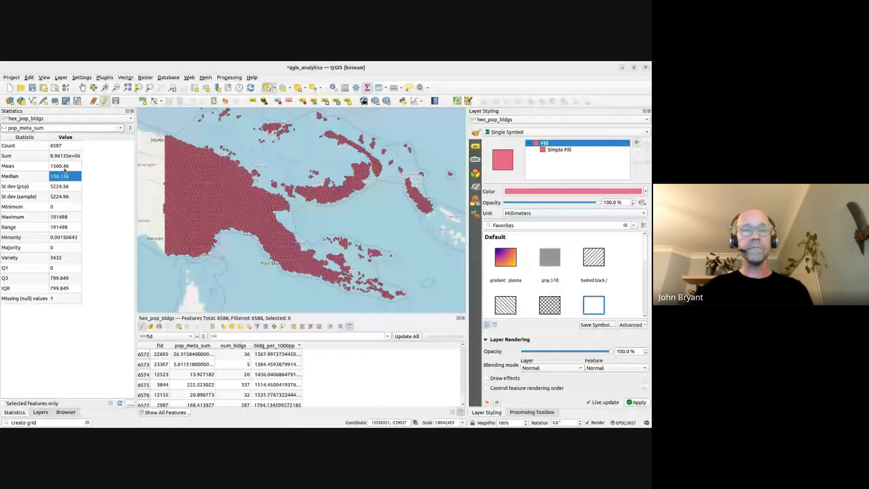
left_click(40, 413)
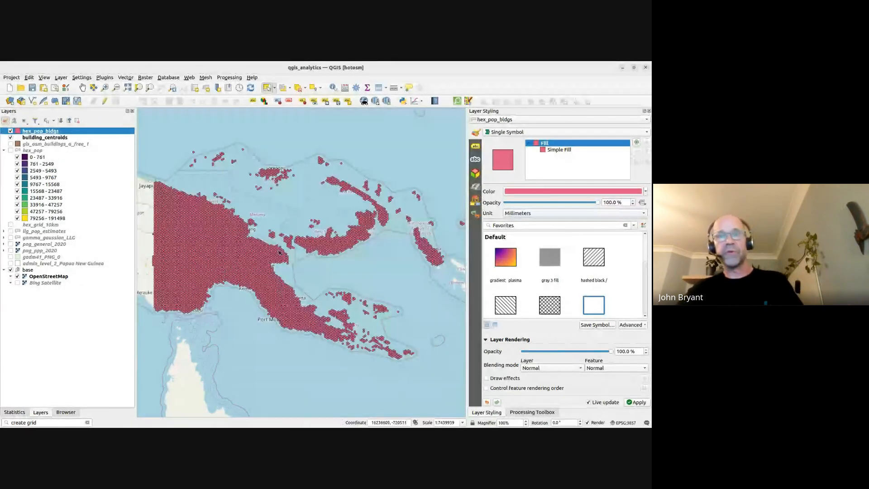
- Style hex_pop_bldgs as Graduated on bldg_per_1000pp and classify it into 5 Equal Count (Quantile) classes
left_click(553, 133)
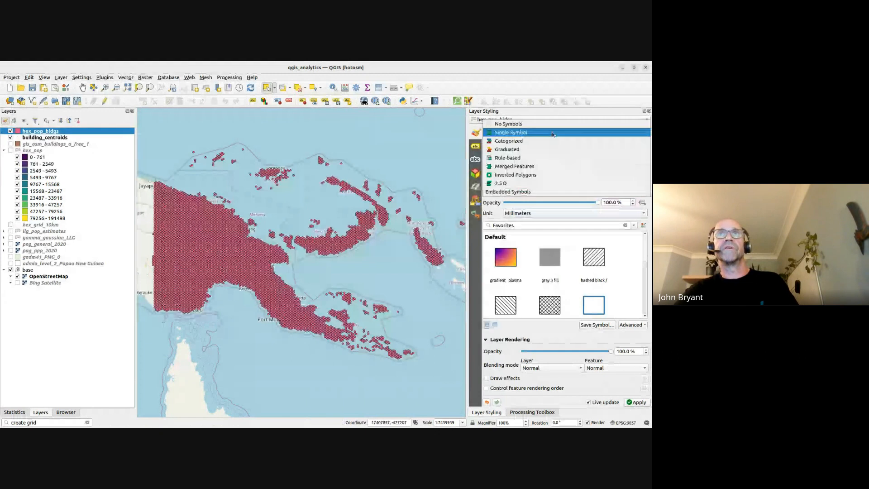
left_click(532, 149)
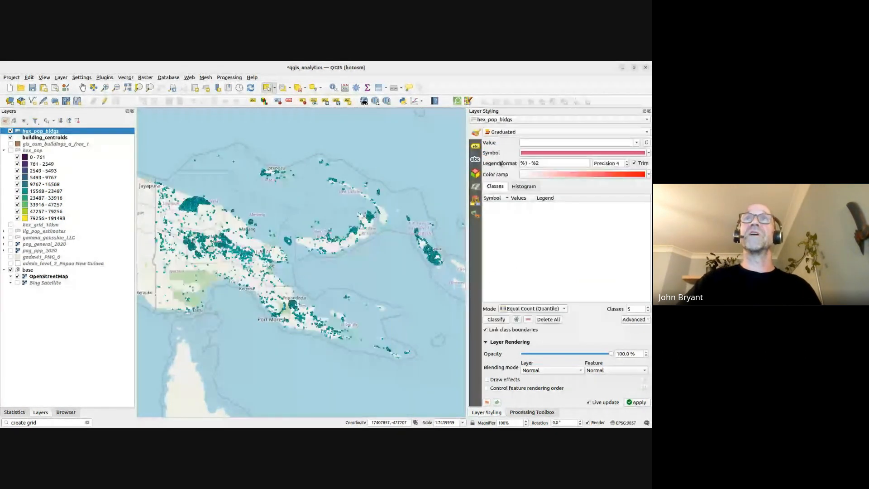
left_click(636, 142)
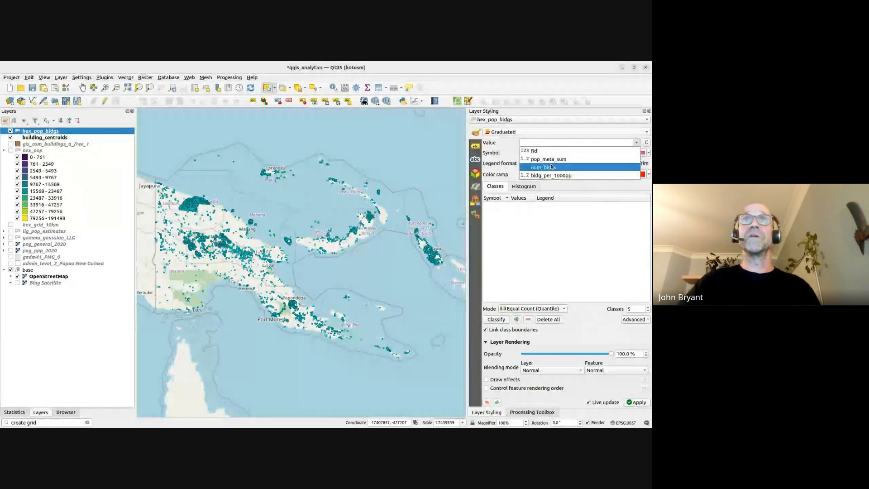
left_click(552, 176)
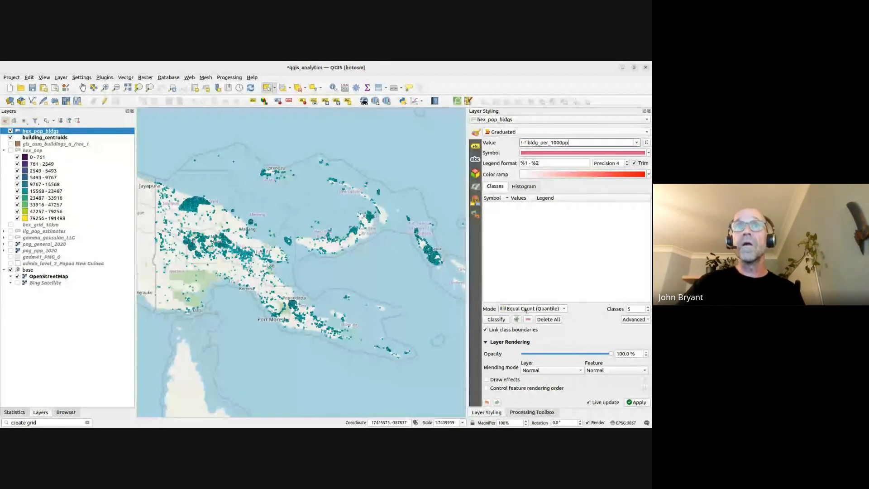
left_click(496, 319)
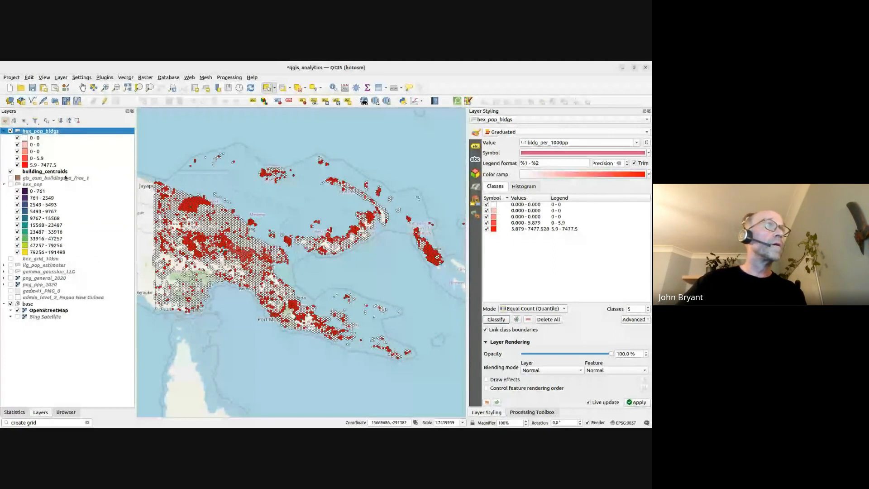
- Hide the building_centroids layer and collapse the hex_pop legend to inspect the classified hexagons
left_click(10, 171)
left_click(3, 184)
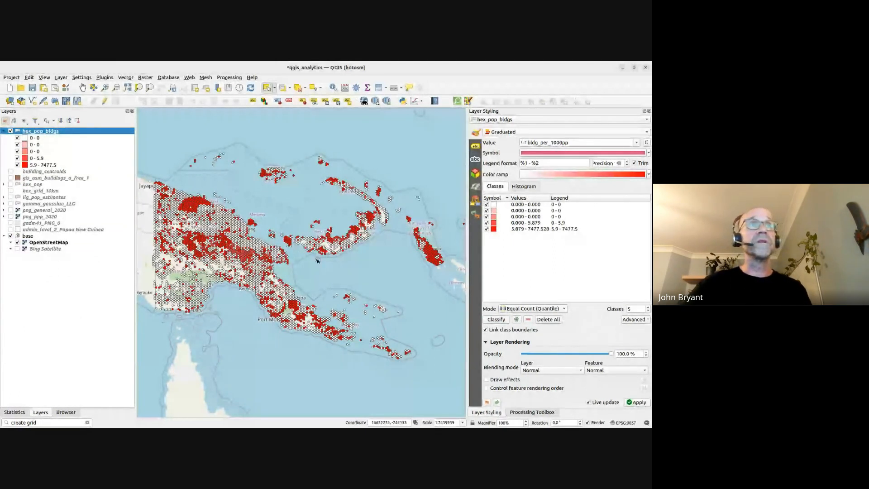
left_click_drag(273, 248, 295, 251)
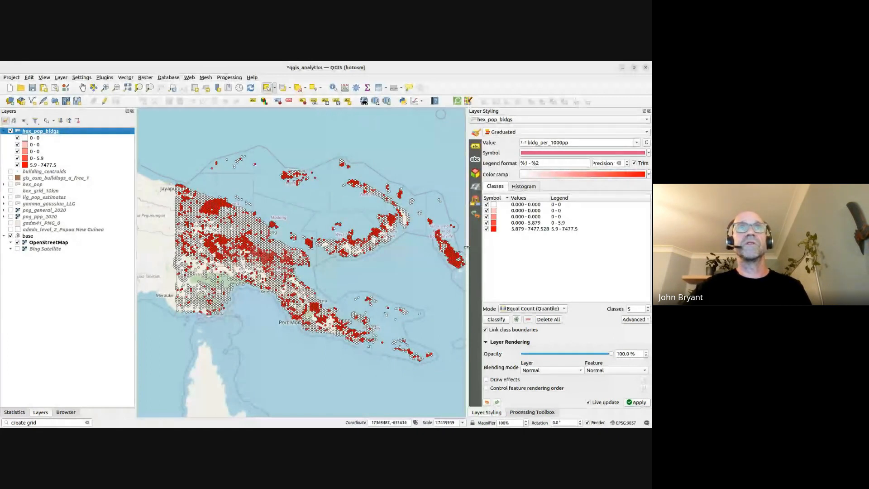
- Invert the color ramp of hex_pop_bldgs and reclassify bldg_per_1000pp into 20 Natural Breaks (Jenks) classes
left_click_drag(466, 247, 497, 247)
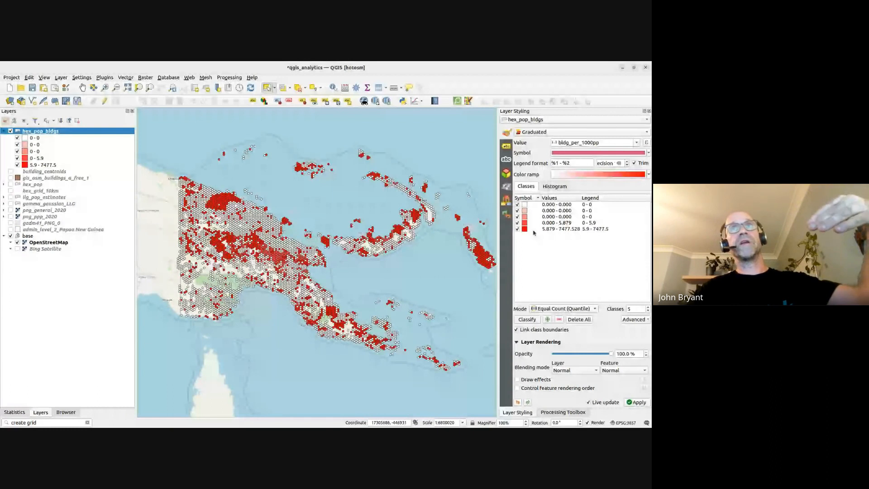
left_click(589, 175)
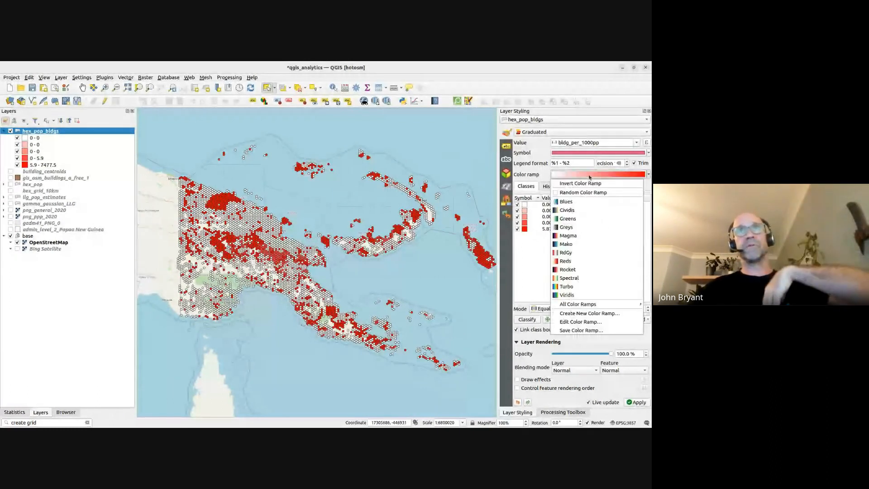
left_click(589, 184)
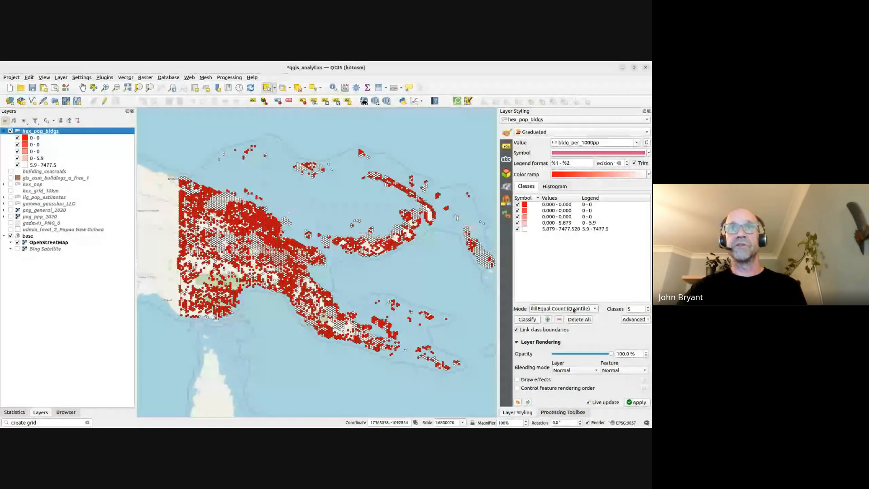
left_click(543, 310)
left_click(543, 343)
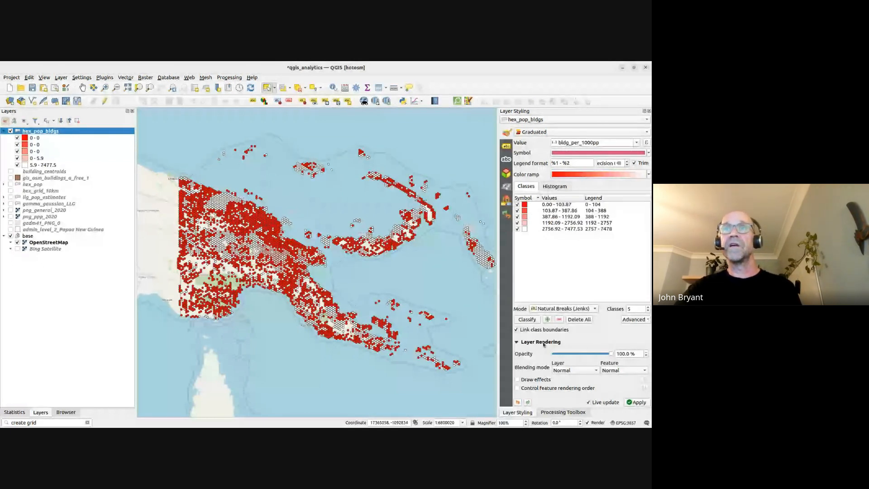
double_click(634, 309)
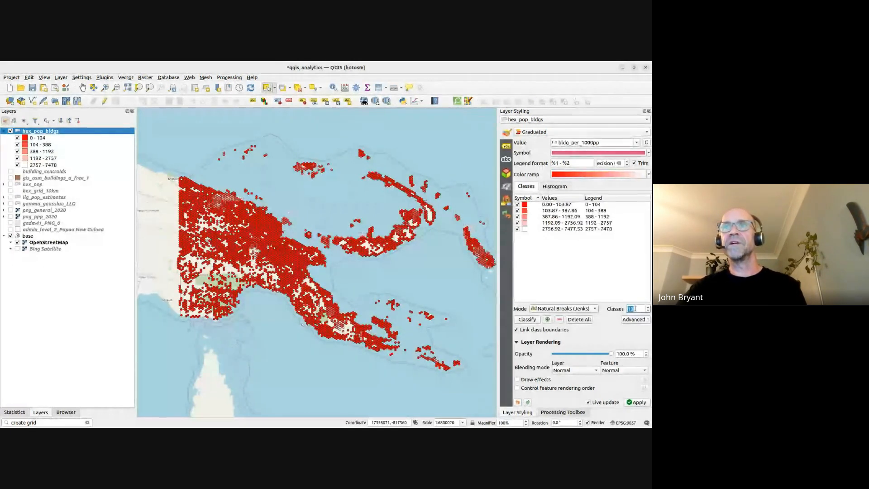
scroll(635, 308, "up", 2)
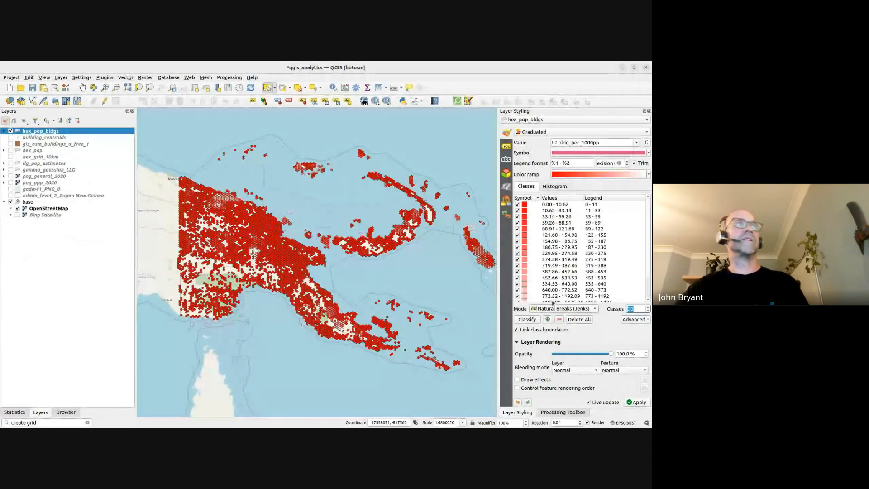
- Expand the hex_pop_bldgs legend, display only its 0 - 11 class on the map, and save the project
left_click(4, 131)
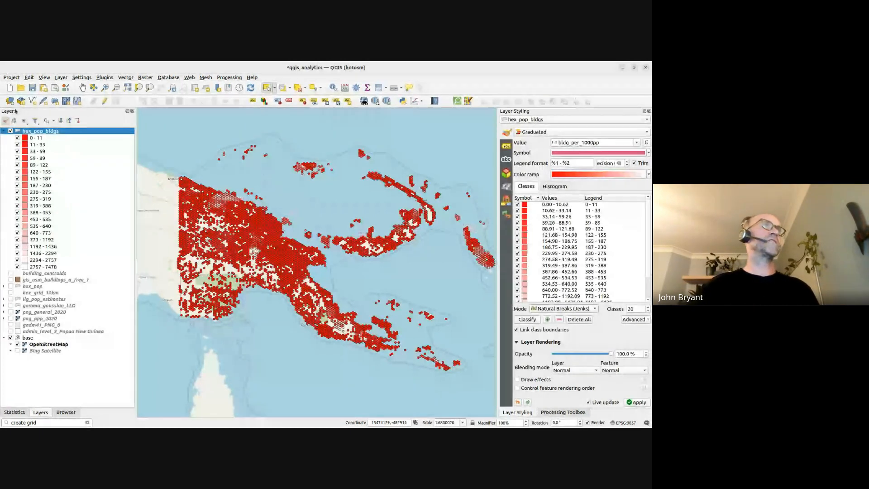
right_click(19, 138)
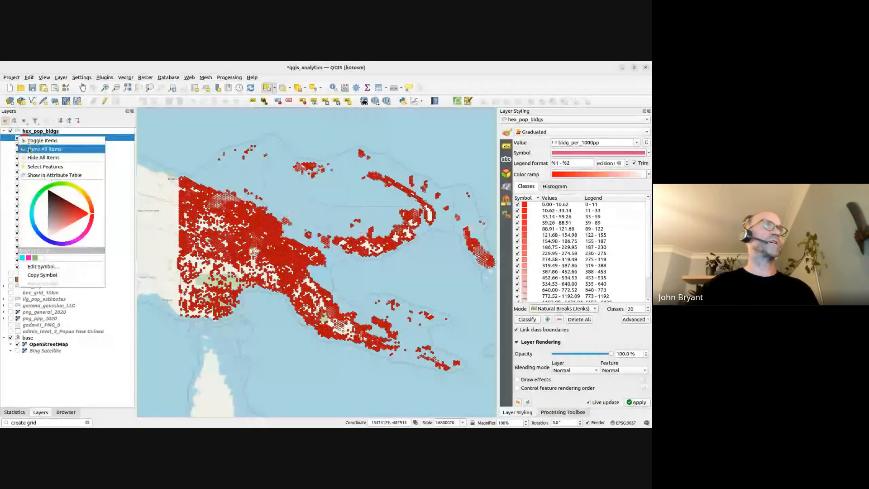
left_click(29, 157)
left_click(18, 138)
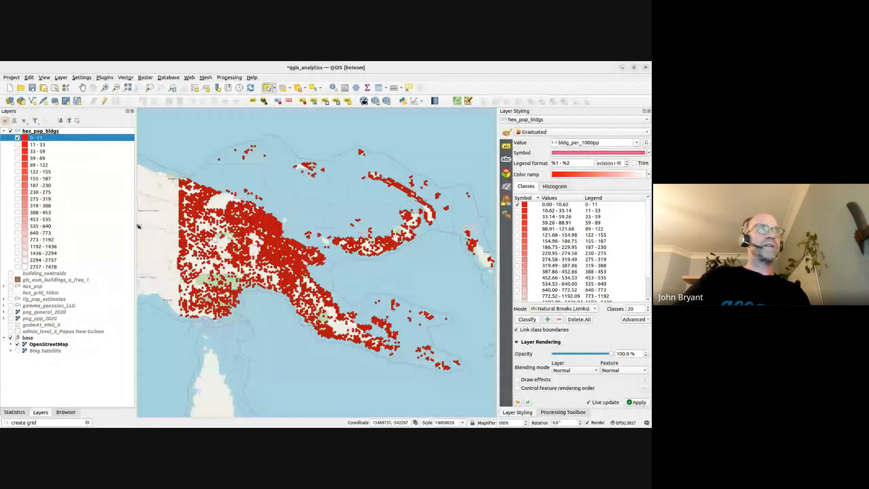
left_click_drag(138, 227, 126, 227)
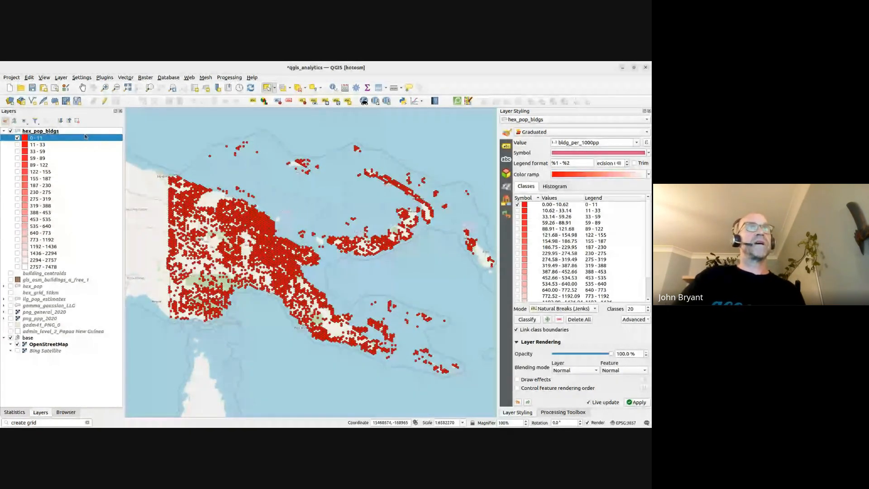
key("ctrl+s")
left_click_drag(239, 224, 250, 228)
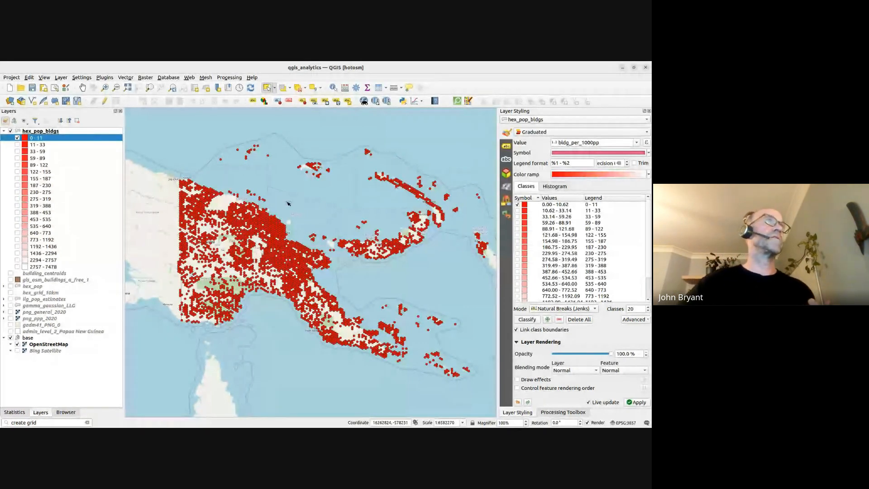
- Create a filter for the hex_pop_bldgs layer with the expression "pop_meta_sum" >= 1360 and "bldg_per_1000pp" < 5
left_click(46, 131)
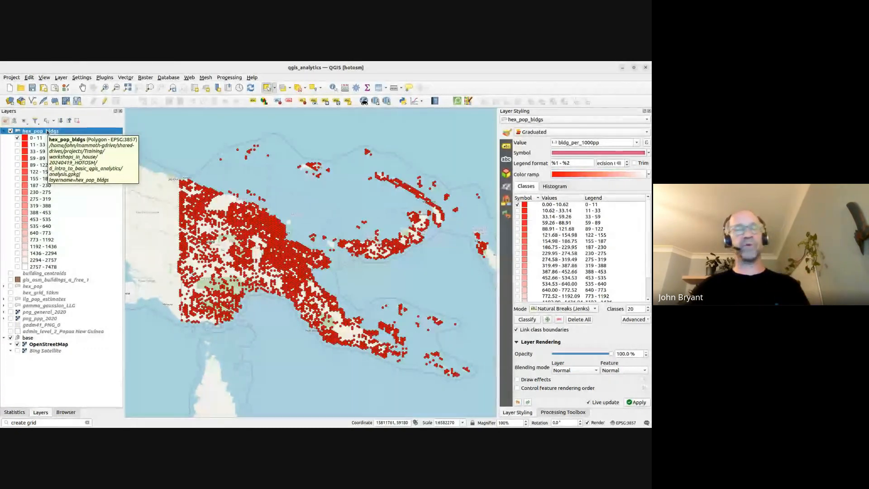
right_click(43, 132)
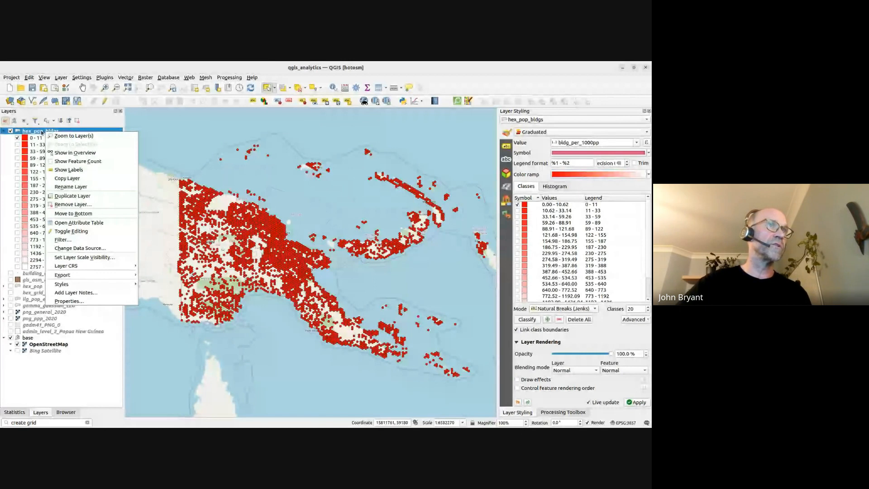
left_click(71, 240)
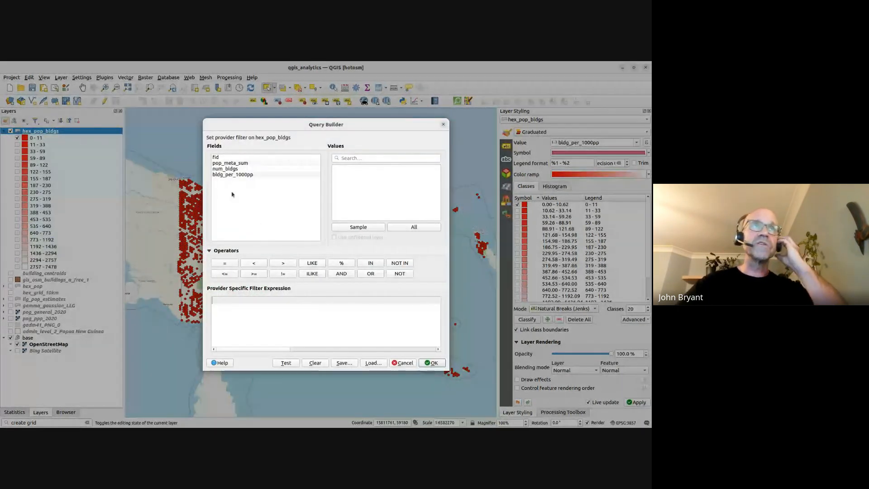
double_click(230, 163)
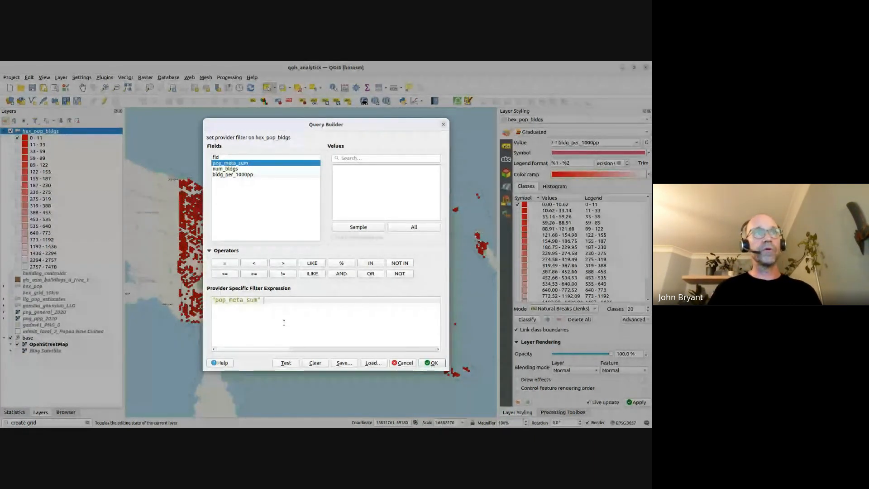
type(">= 1360")
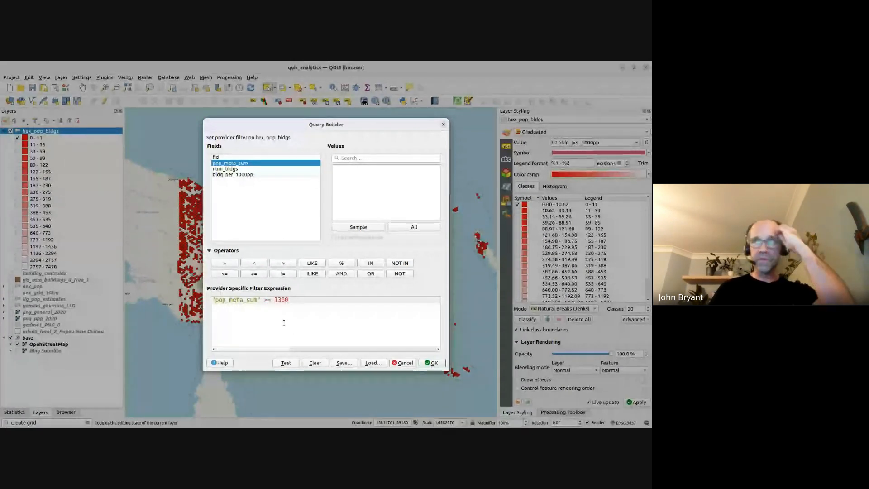
key("Return")
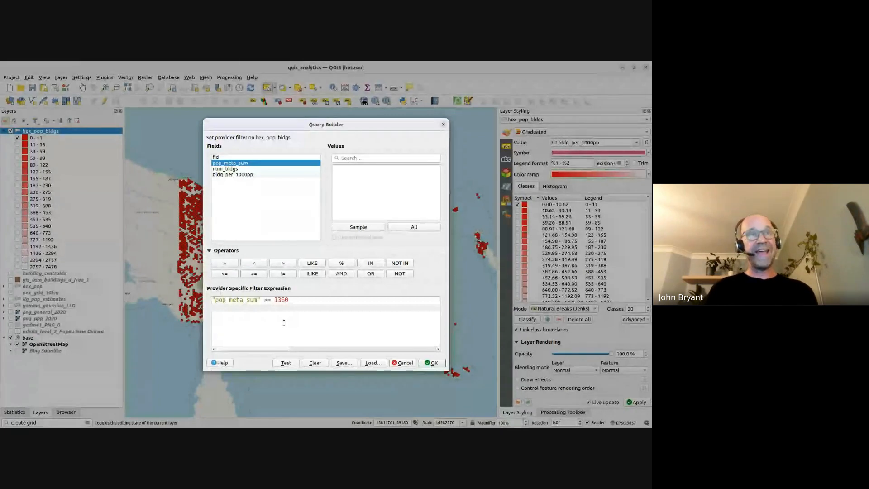
type("and")
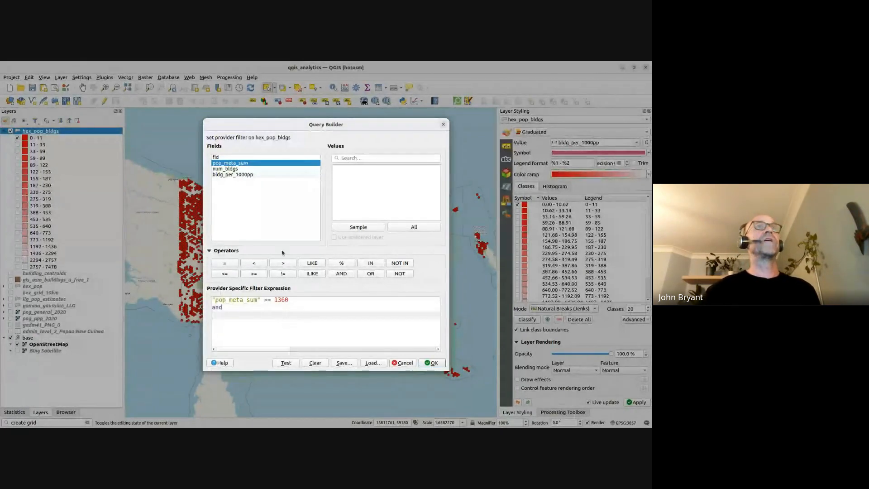
double_click(232, 174)
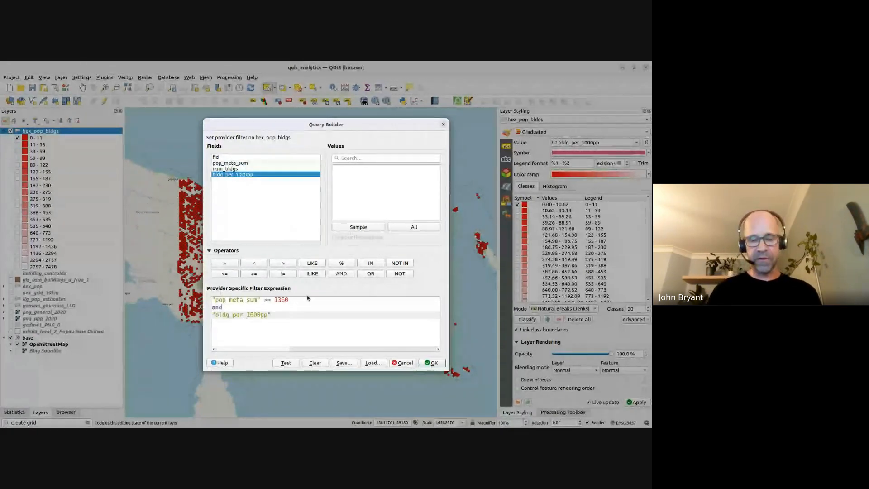
type("<")
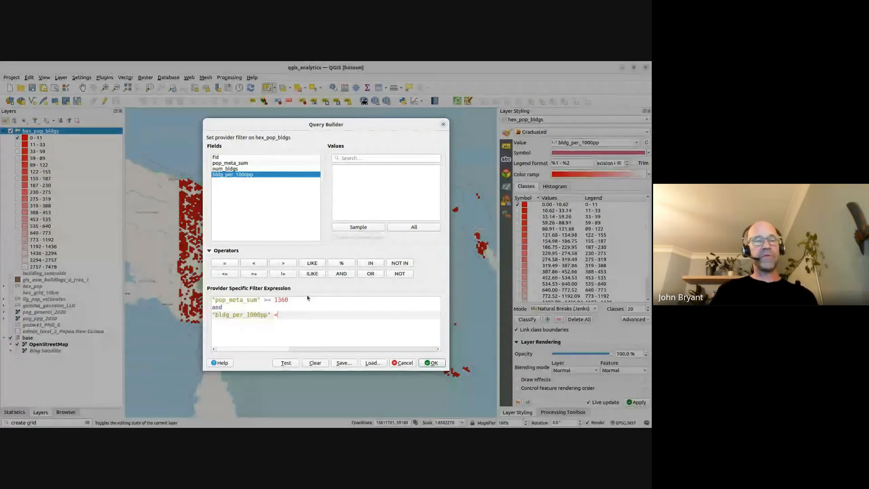
type(" 5")
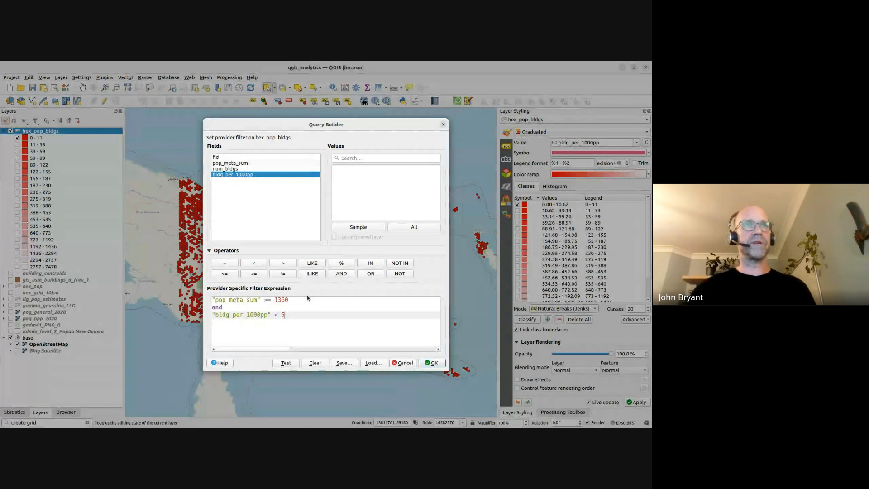
- Test the filter expression and apply it to hex_pop_bldgs
left_click_drag(288, 313, 212, 298)
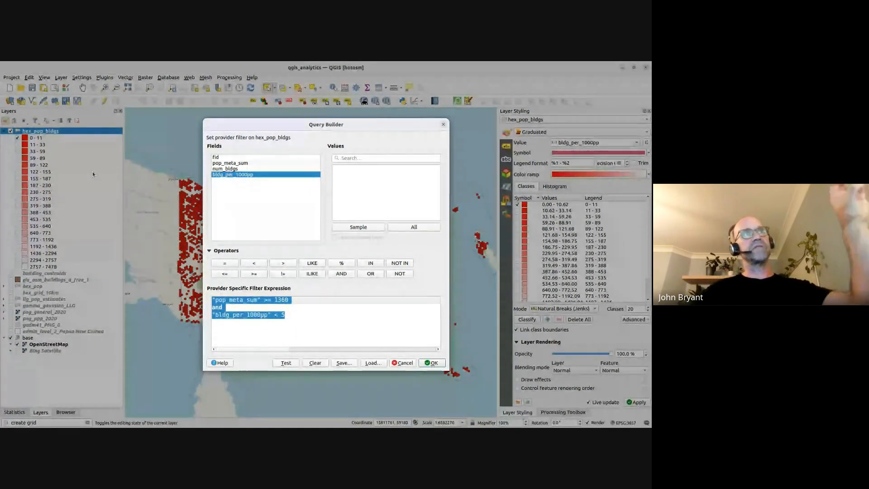
left_click(286, 363)
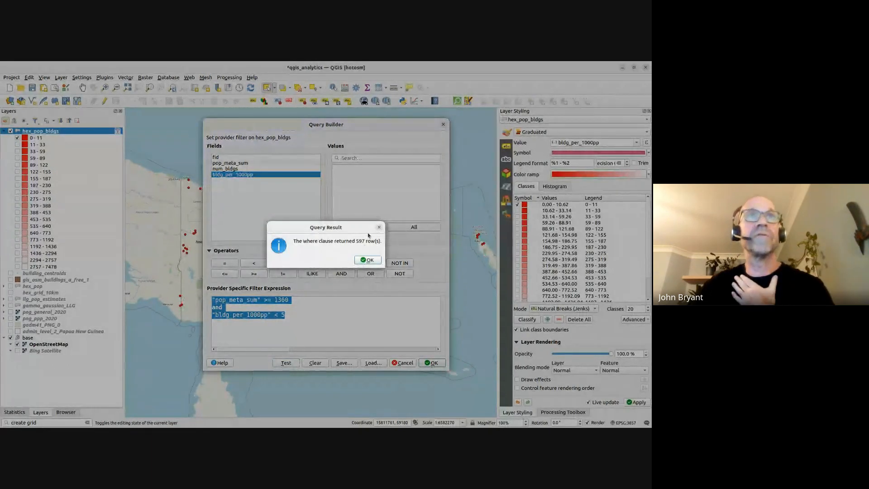
left_click(367, 260)
left_click(434, 363)
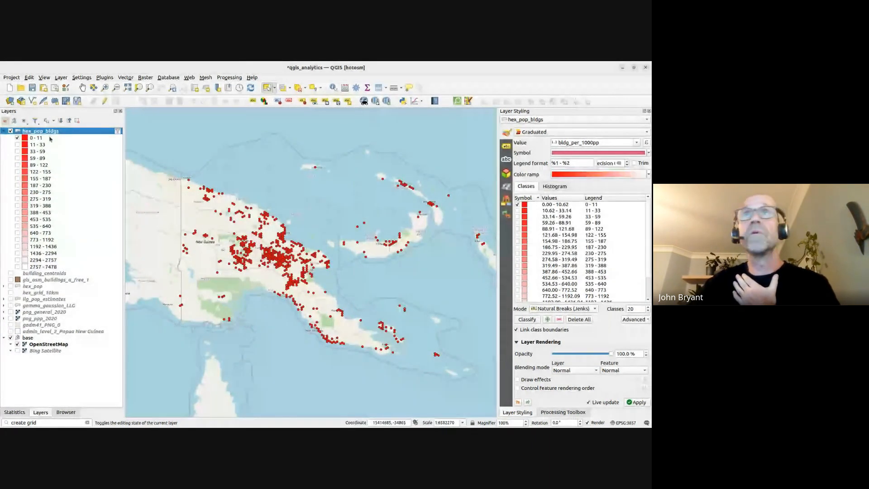
- Style hex_pop_bldgs as a Single Symbol with a solid red stroke and a pale, semi-transparent red Simple Fill
left_click(535, 133)
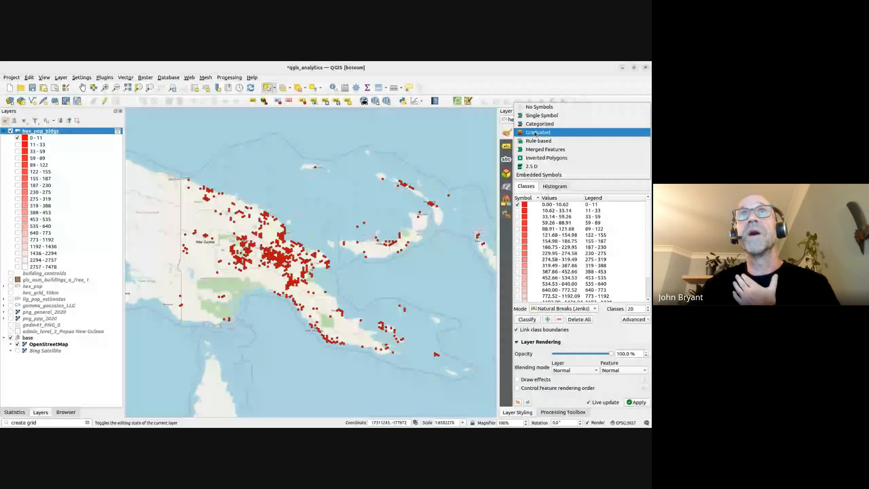
left_click(541, 115)
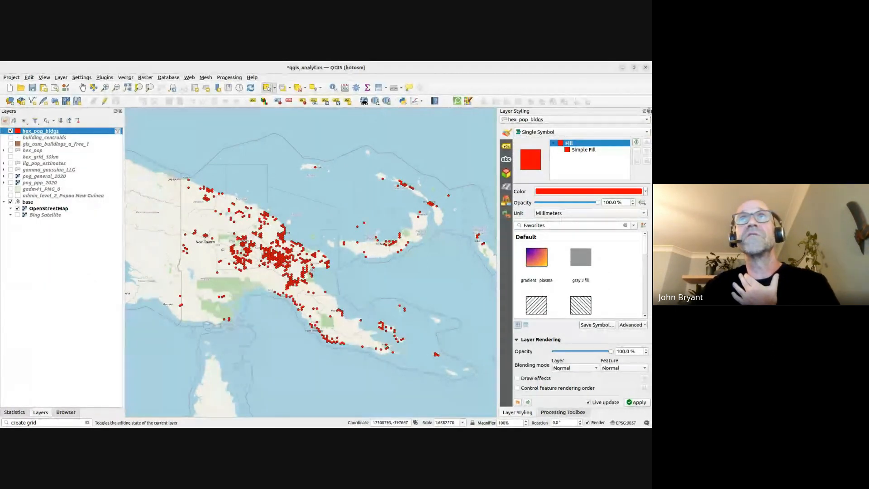
scroll(280, 257, "up", 1)
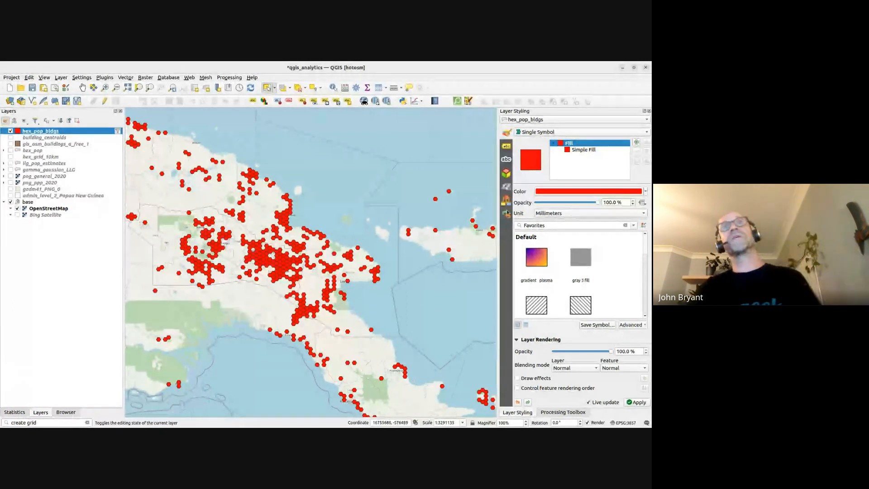
left_click(579, 151)
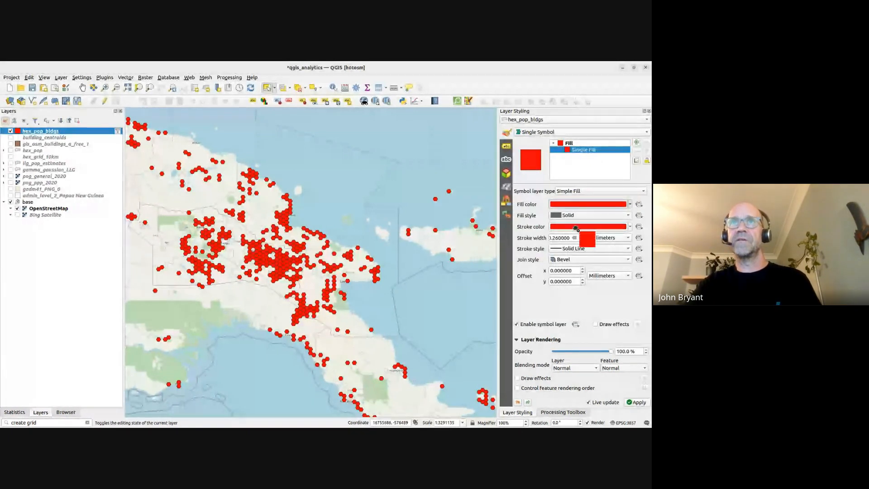
left_click_drag(577, 229, 576, 206)
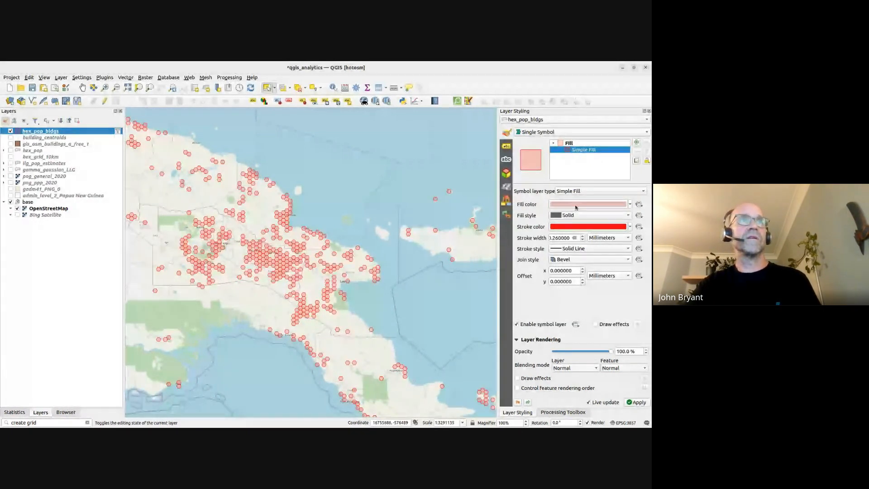
- Show the building_centroids layer and inspect the mapped buildings around a settlement within one filtered hexagon
scroll(222, 189, "up", 1)
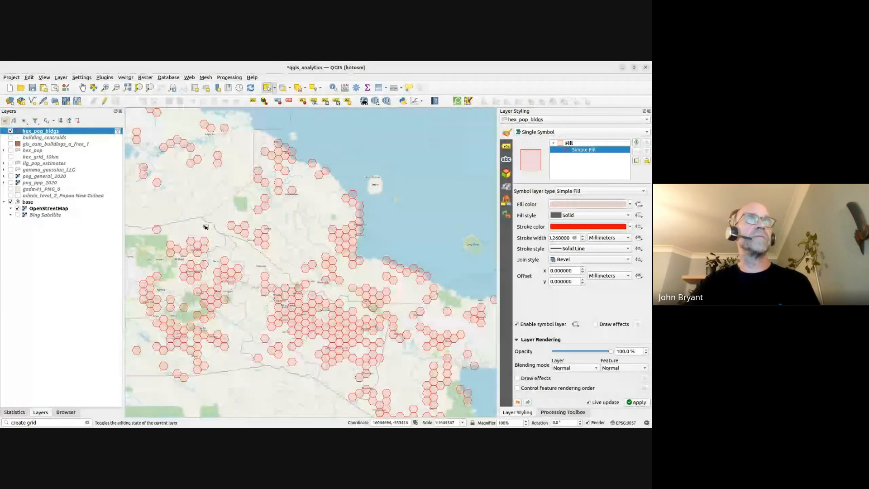
left_click_drag(255, 235, 300, 274)
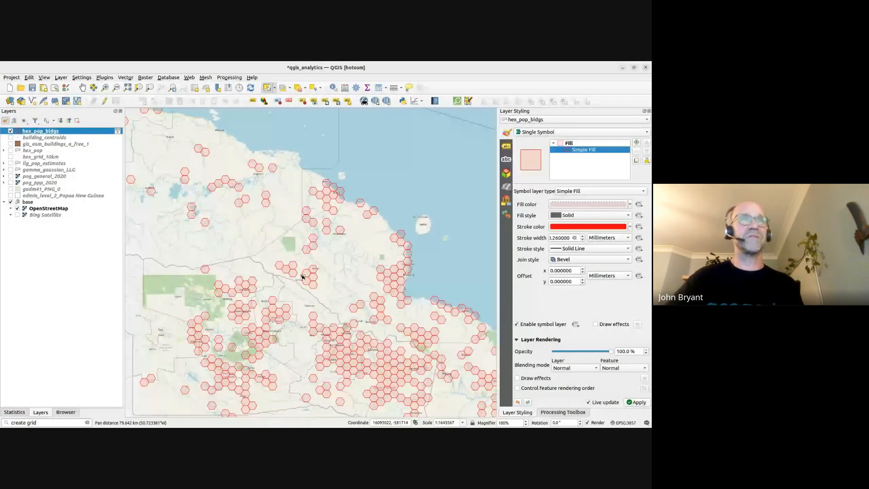
scroll(303, 276, "up", 1)
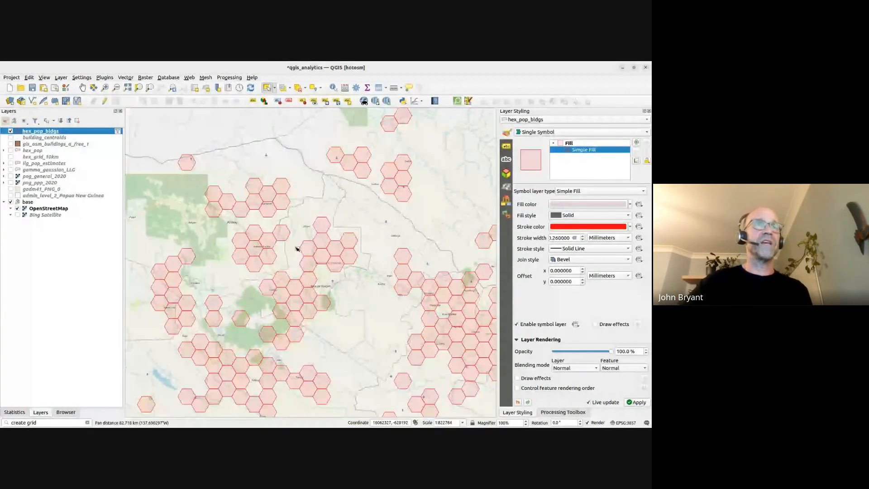
scroll(247, 214, "up", 4)
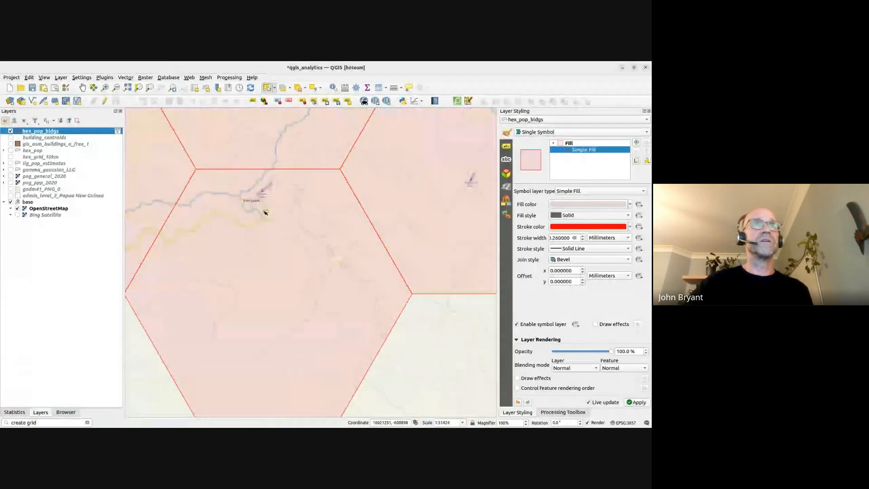
left_click(11, 138)
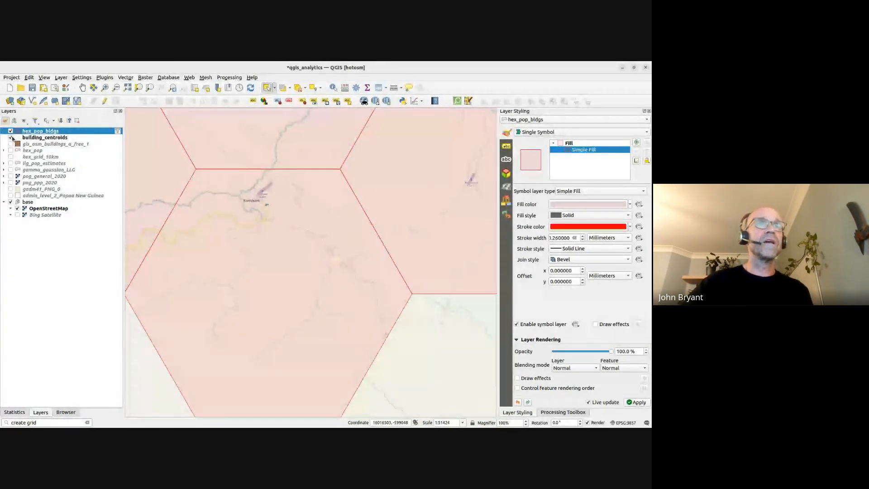
scroll(297, 203, "up", 2)
scroll(303, 207, "down", 1)
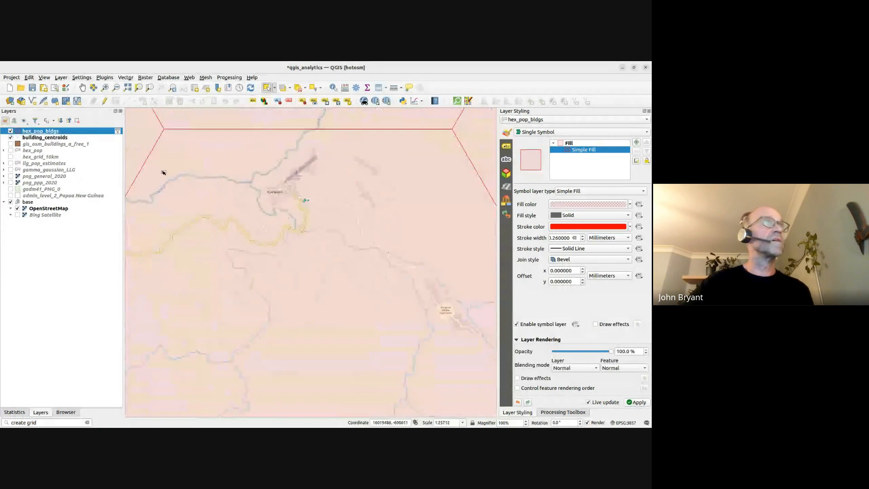
- Show the hex_pop layer, hide building_centroids, and switch the base map to Bing Satellite to examine the settlement beside the airstrip
left_click(10, 150)
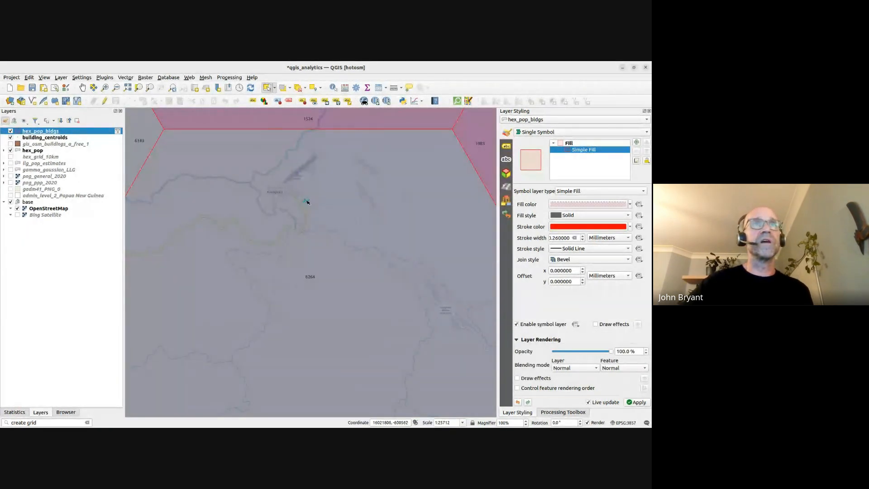
left_click(11, 137)
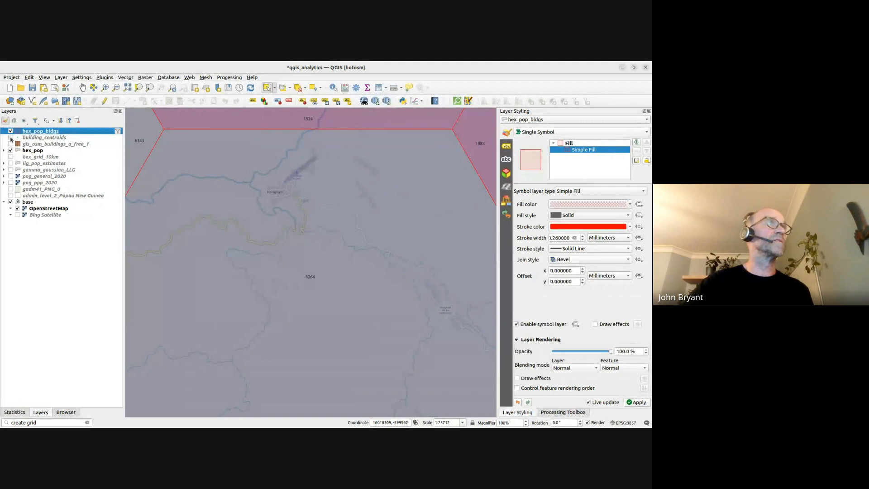
left_click(17, 215)
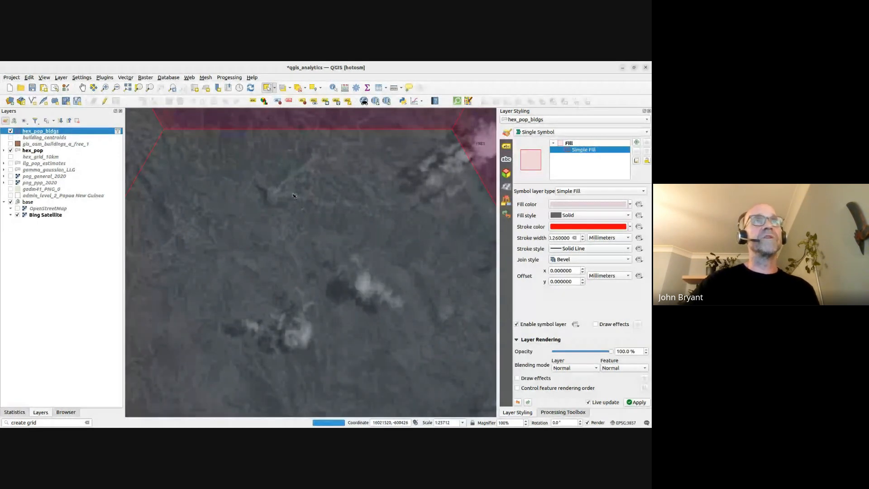
scroll(281, 188, "up", 3)
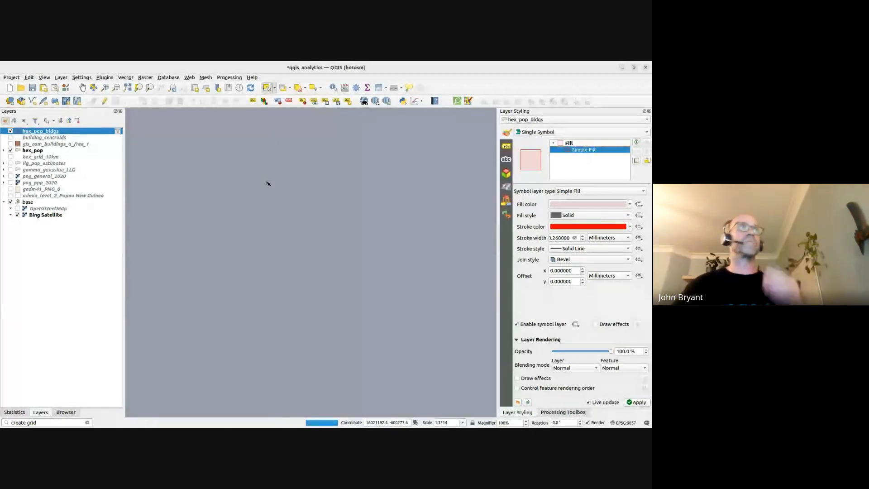
scroll(329, 216, "down", 1)
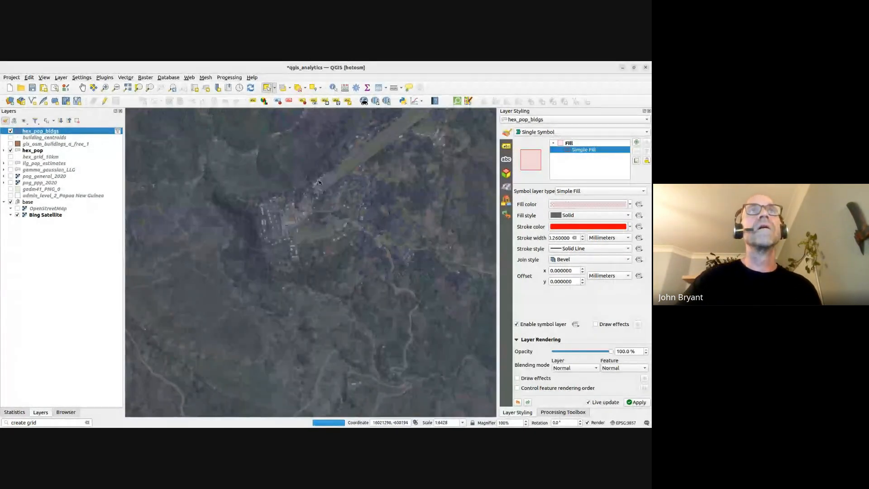
left_click_drag(318, 180, 321, 211)
- Show gis_osm_buildings_a_free_1 instead of building_centroids to compare mapped footprints with the imagery, and save the project
left_click(11, 137)
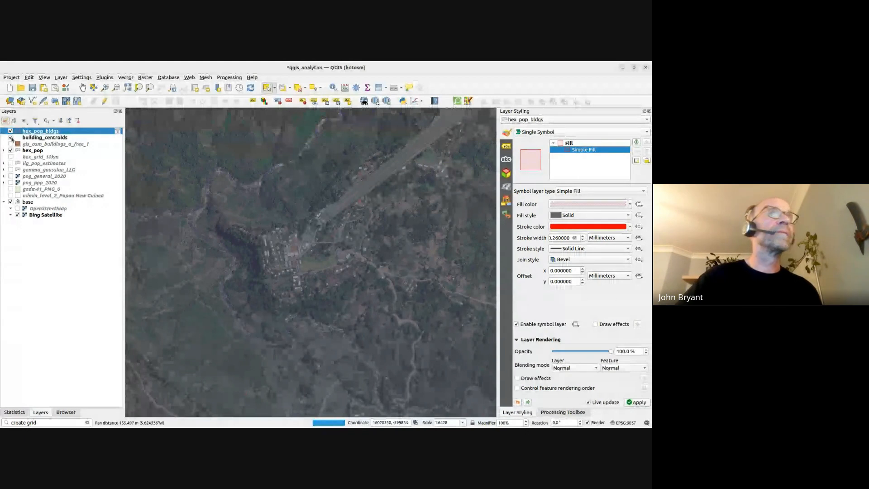
scroll(387, 284, "up", 1)
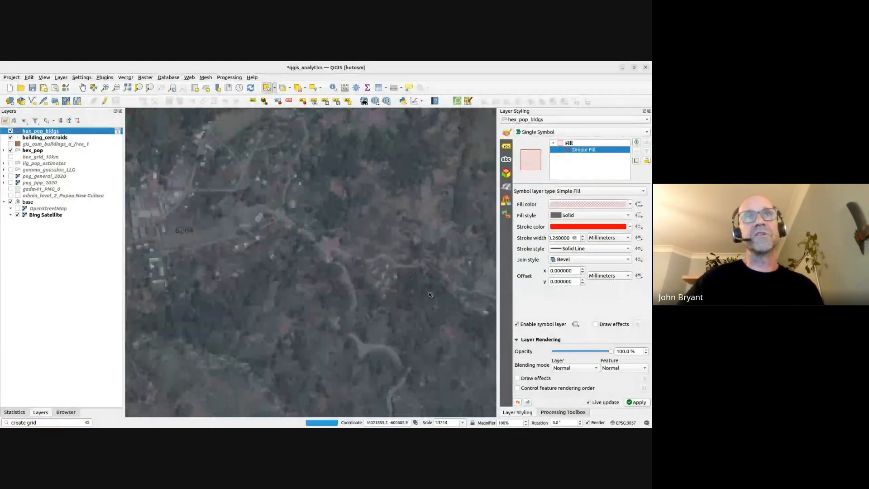
left_click(10, 144)
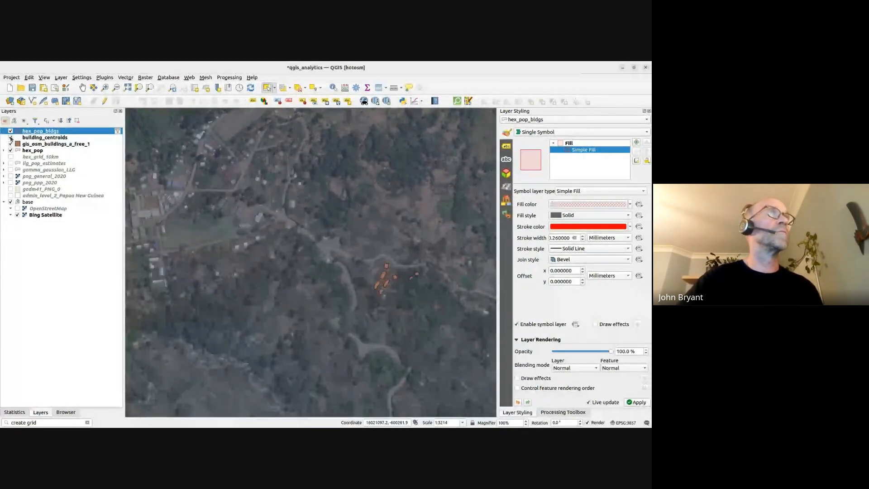
left_click(11, 137)
scroll(358, 270, "down", 1)
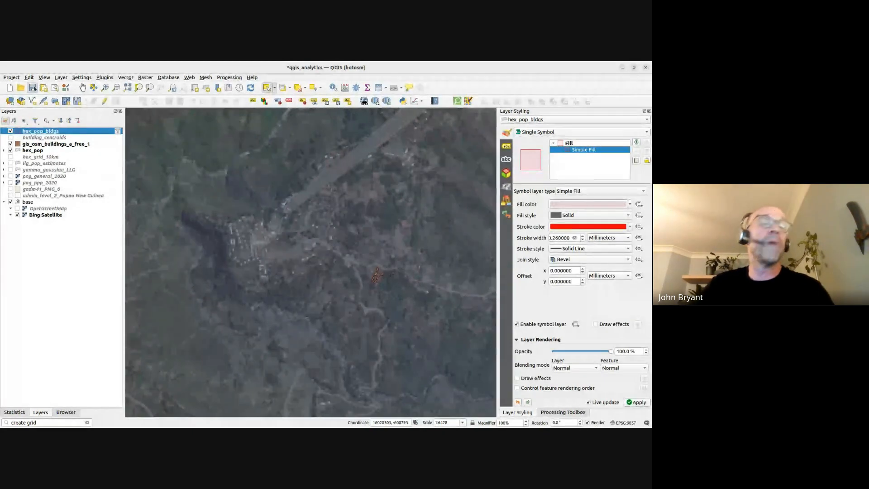
key("ctrl+s")
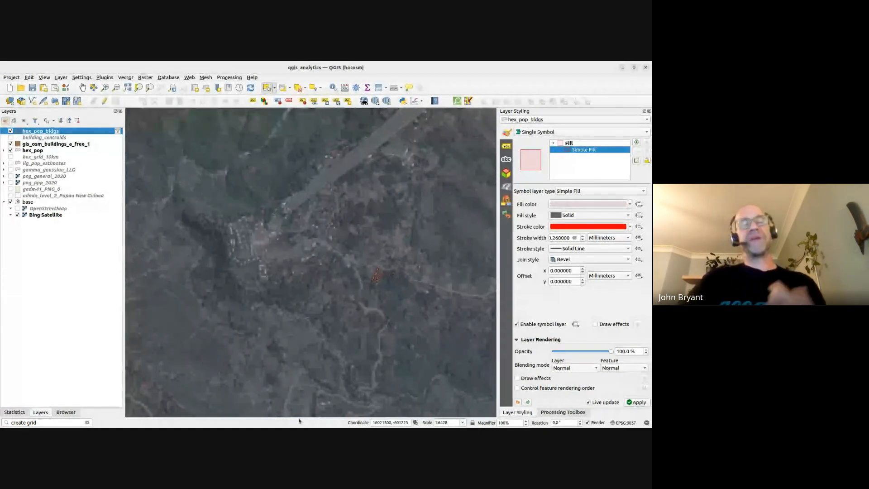
- Add gis_osm_roads_free_1.shp from the papua-new-guinea-latest-free.shp folder to the map and view the roads within the hexagon
scroll(315, 213, "down", 2)
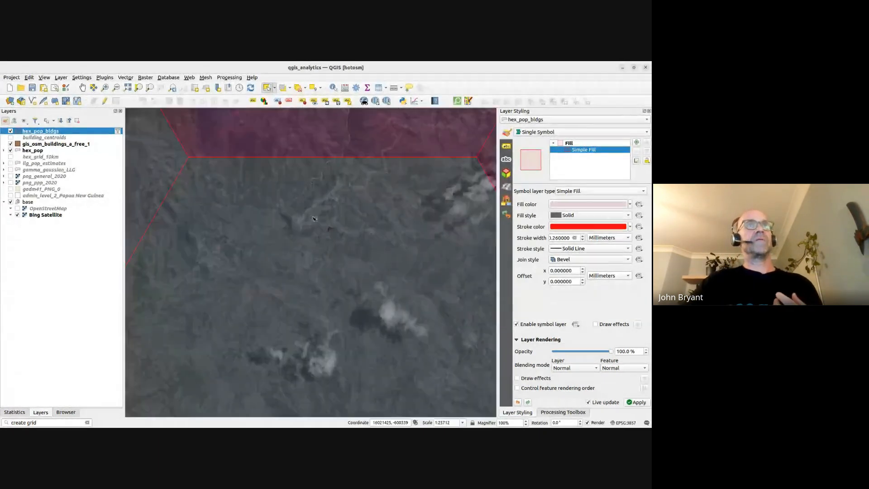
left_click(64, 413)
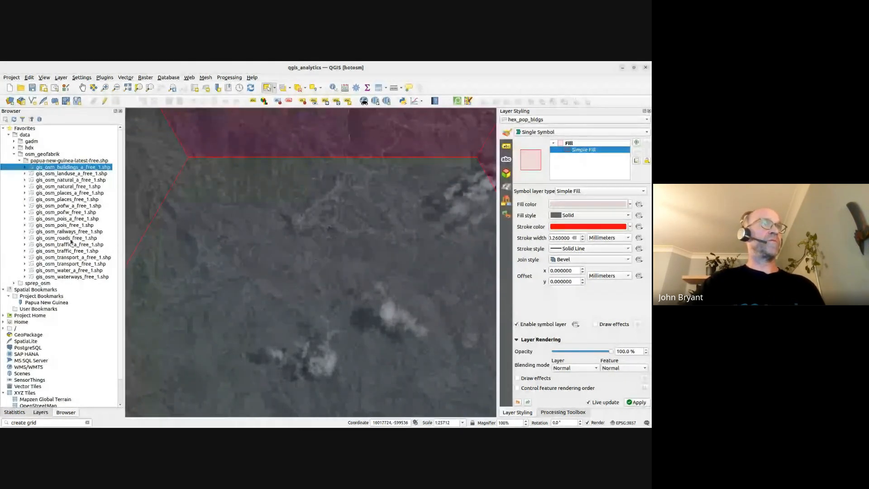
left_click_drag(71, 239, 276, 234)
scroll(285, 279, "down", 1)
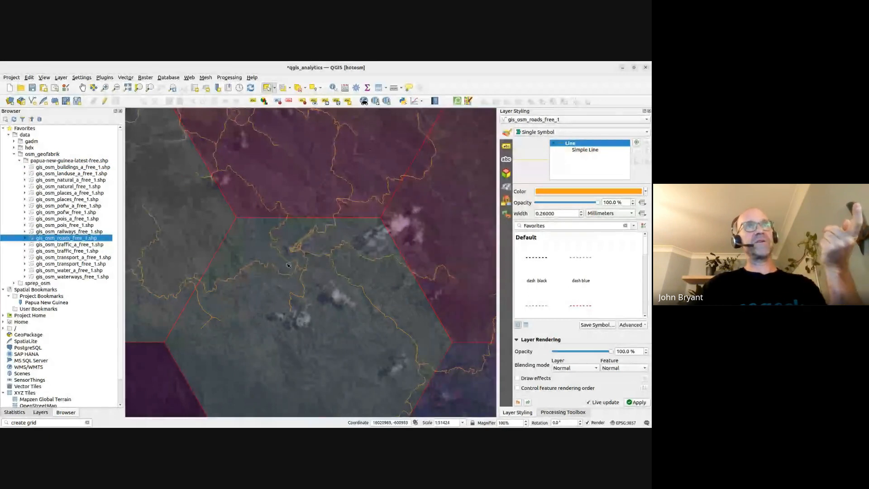
left_click_drag(291, 267, 303, 217)
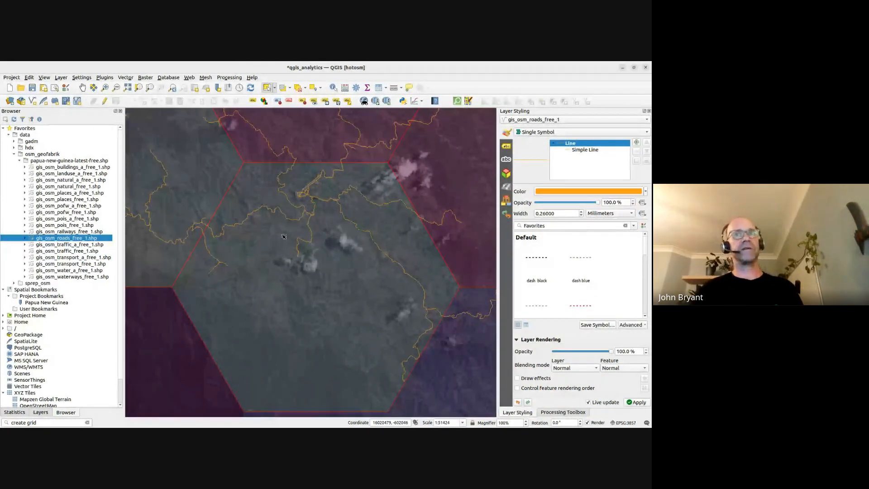
- Open the Sum line lengths algorithm under Vector analysis to view its parameters, and close it without running
left_click(561, 412)
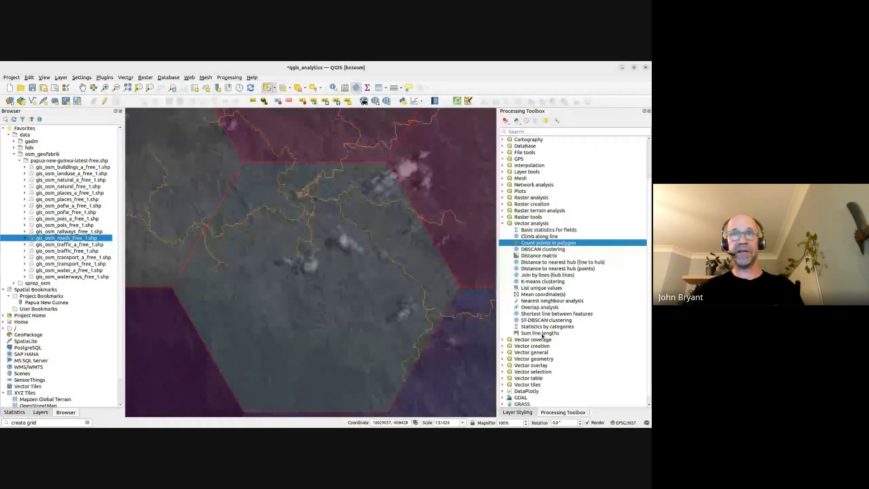
left_click(529, 334)
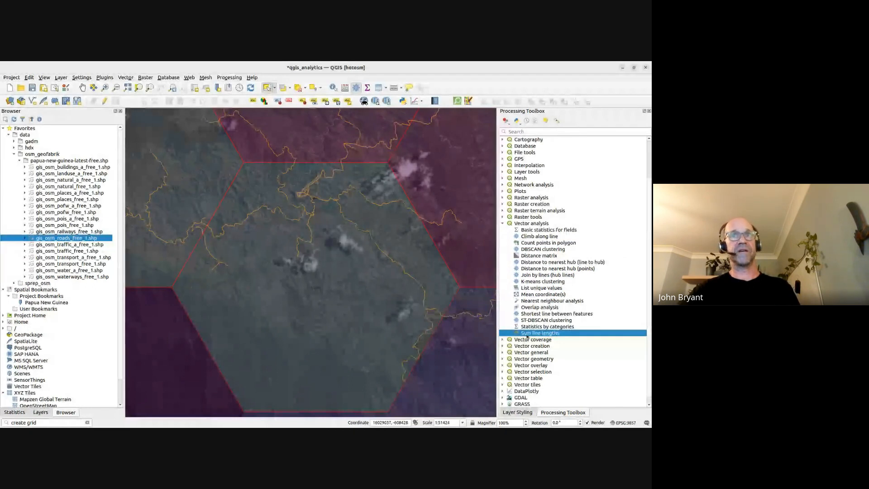
double_click(543, 334)
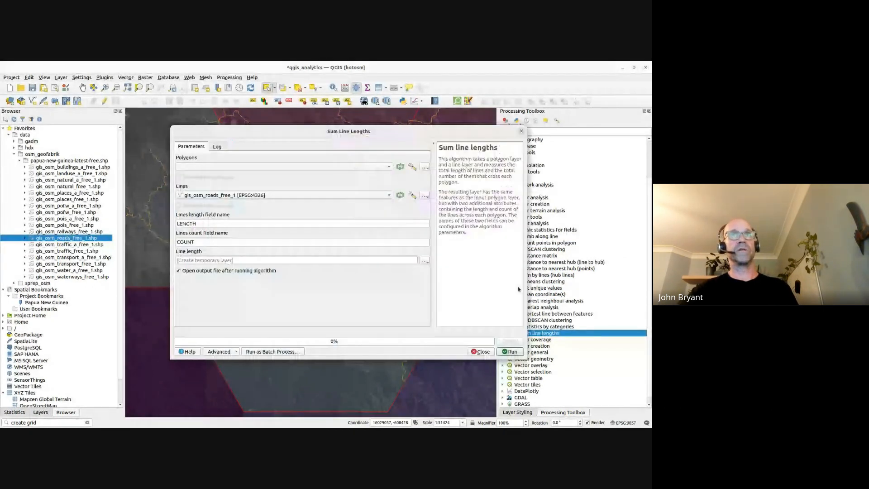
key("Escape")
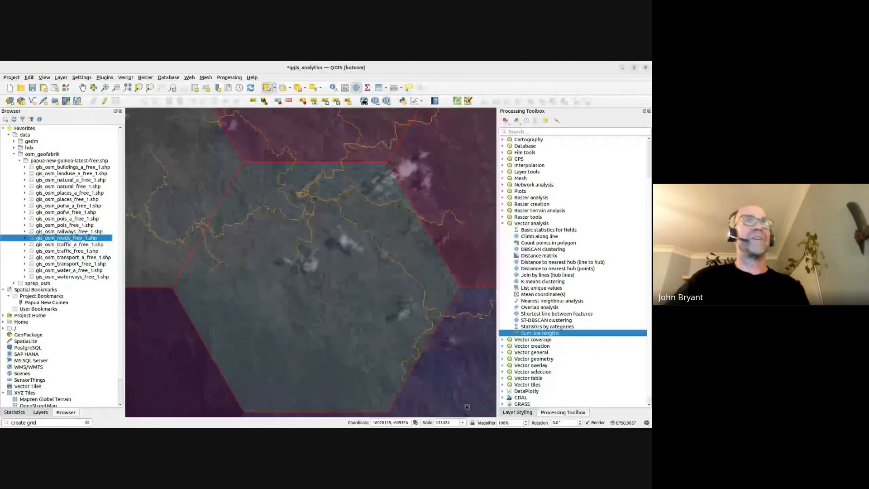
- Hide the gis_osm_roads_free_1 layer and examine the settlement's unmapped buildings on the satellite imagery
scroll(312, 204, "up", 1)
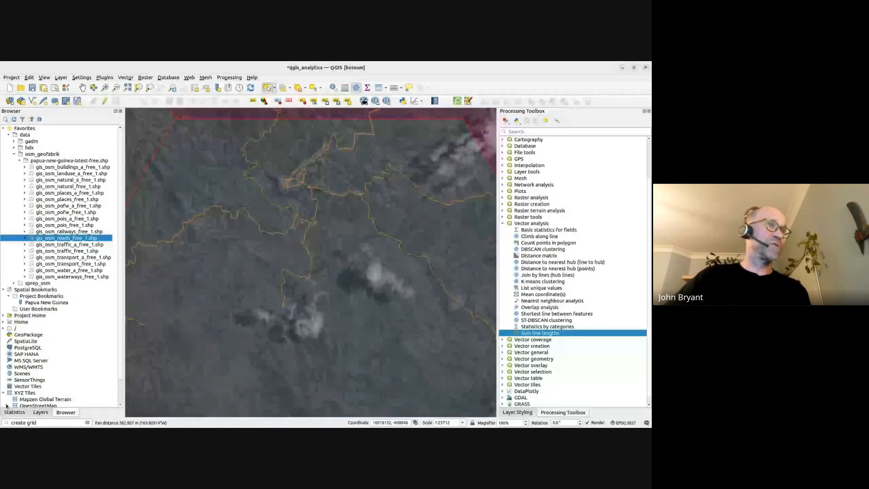
left_click(14, 412)
left_click(40, 412)
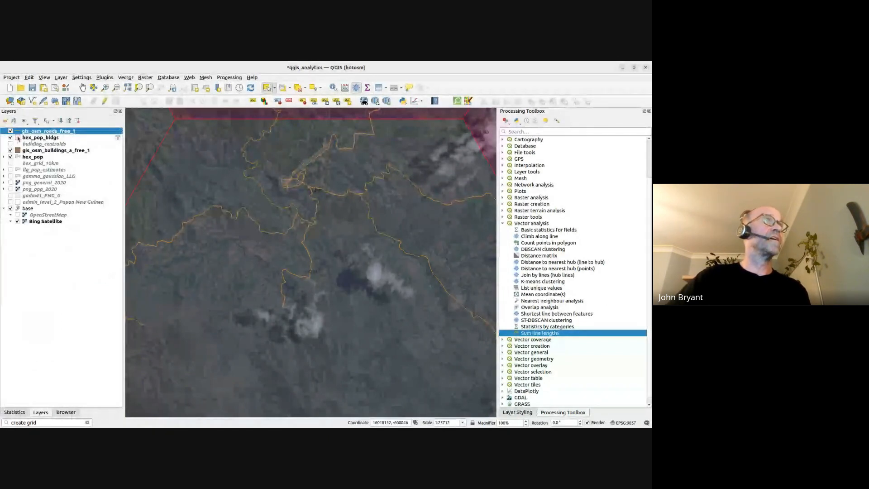
left_click(11, 131)
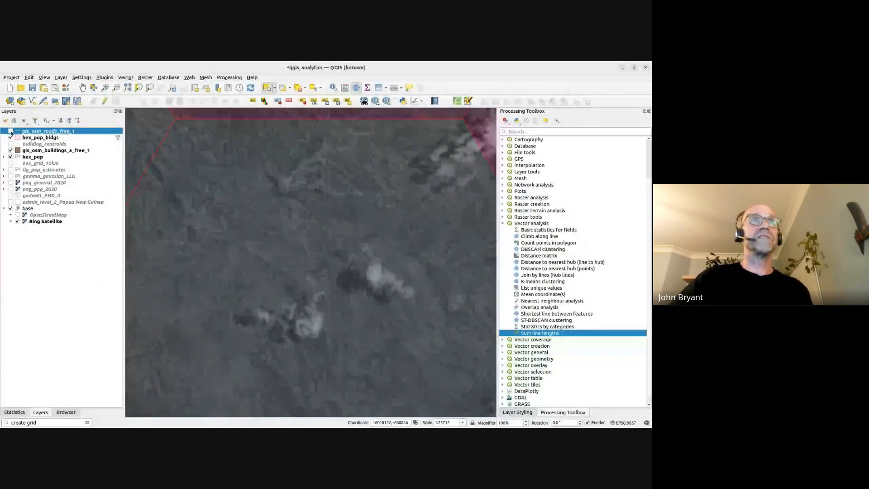
scroll(235, 243, "up", 3)
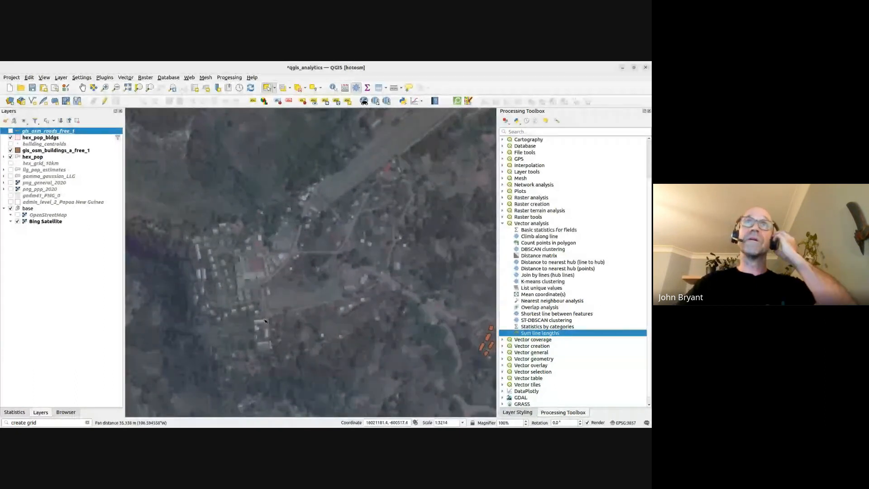
- Open the settlement's map area in Java OpenStreetMap Editor and inspect its residential streets and buildings against the Bing aerial imagery
left_click(468, 102)
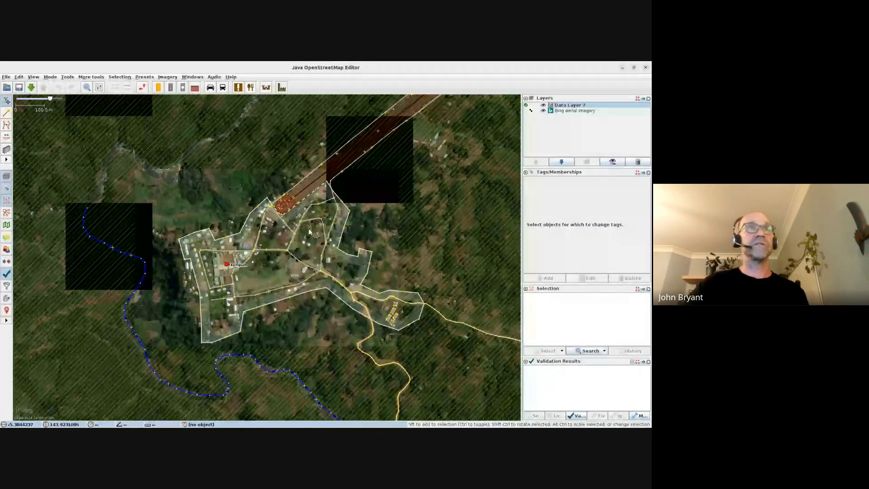
left_click(250, 249)
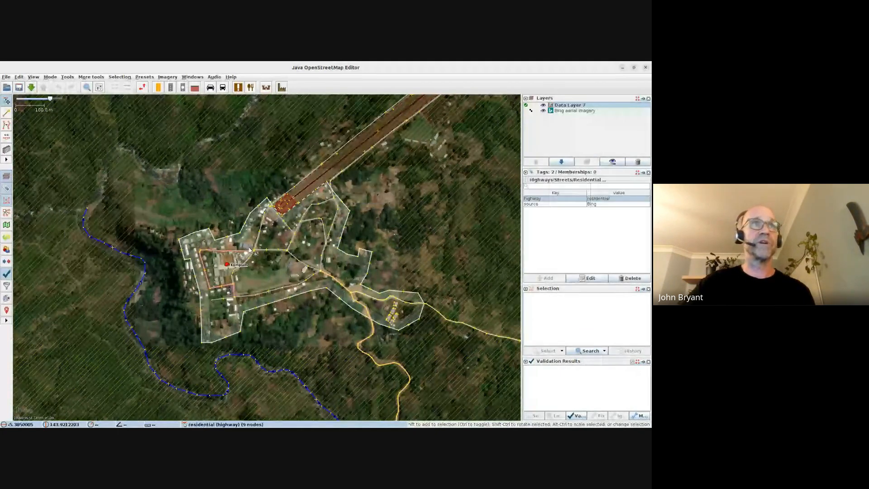
scroll(250, 249, "up", 3)
left_click(213, 278)
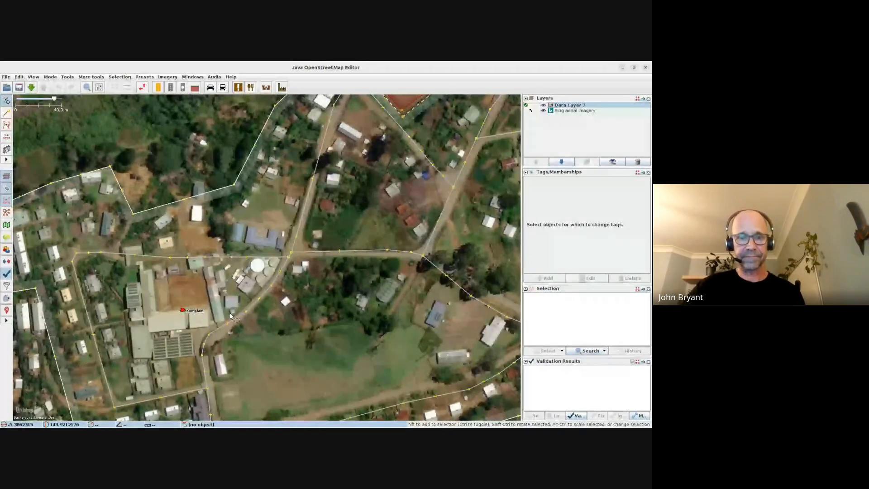
scroll(233, 317, "down", 2)
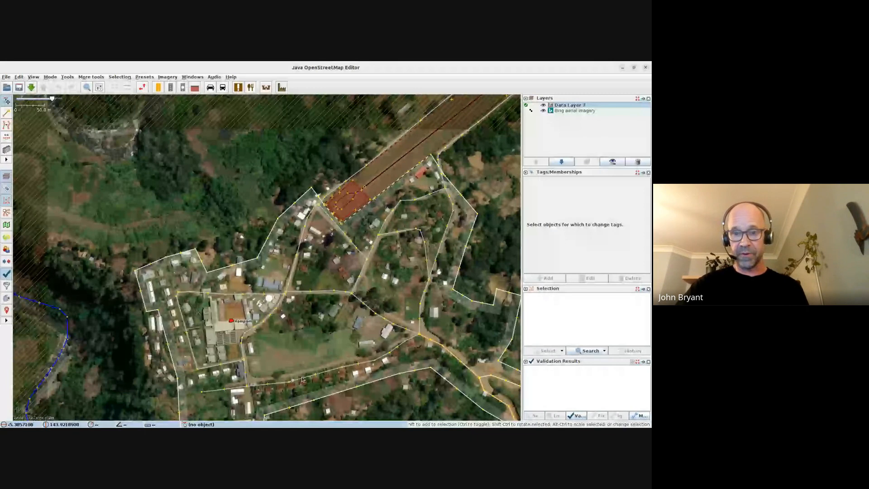
key("alt+Tab")
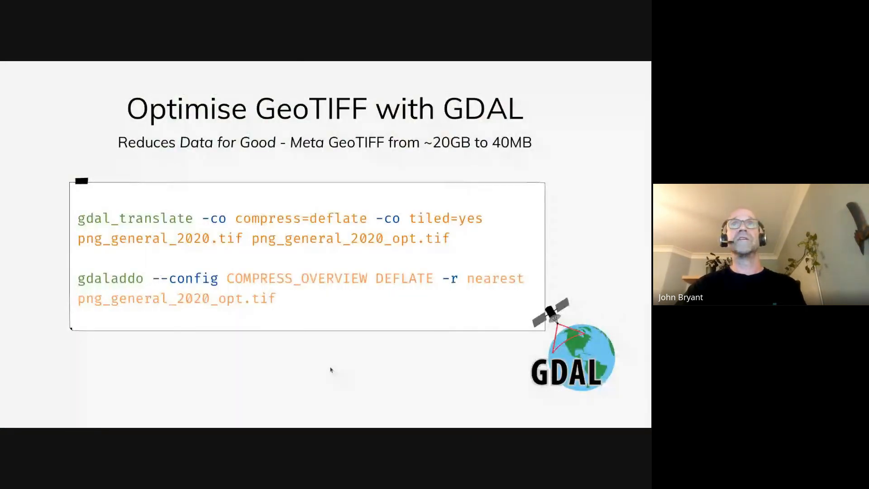
key("Right")
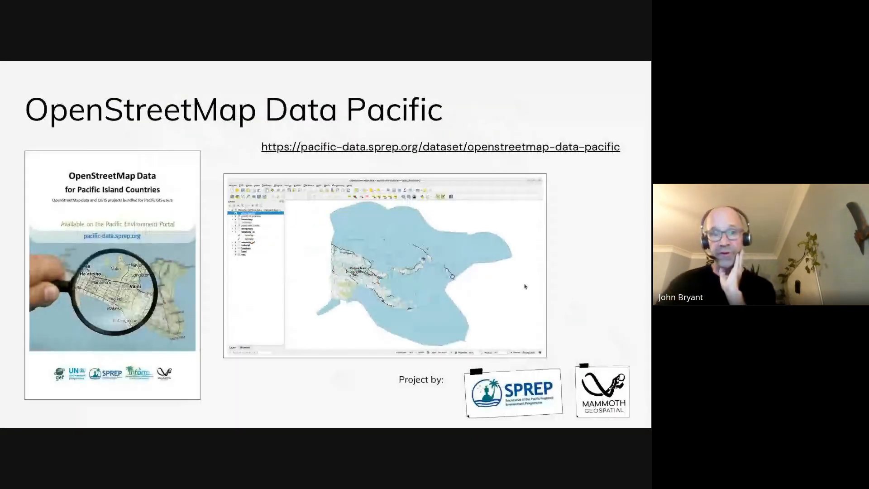